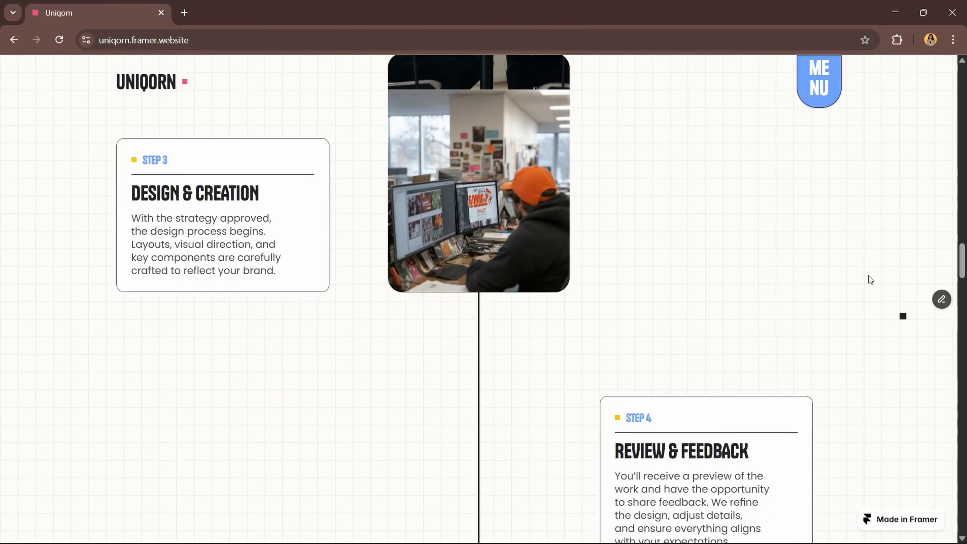
# - Look through the published UNIQORN site's process, about and testimonials sections
pyautogui.scroll(-20, 869, 284)
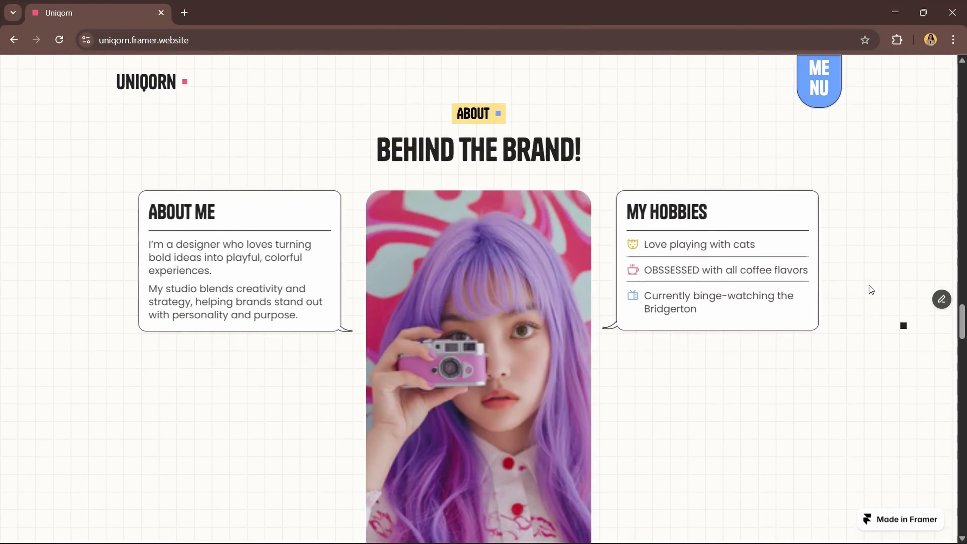
pyautogui.scroll(-20, 869, 290)
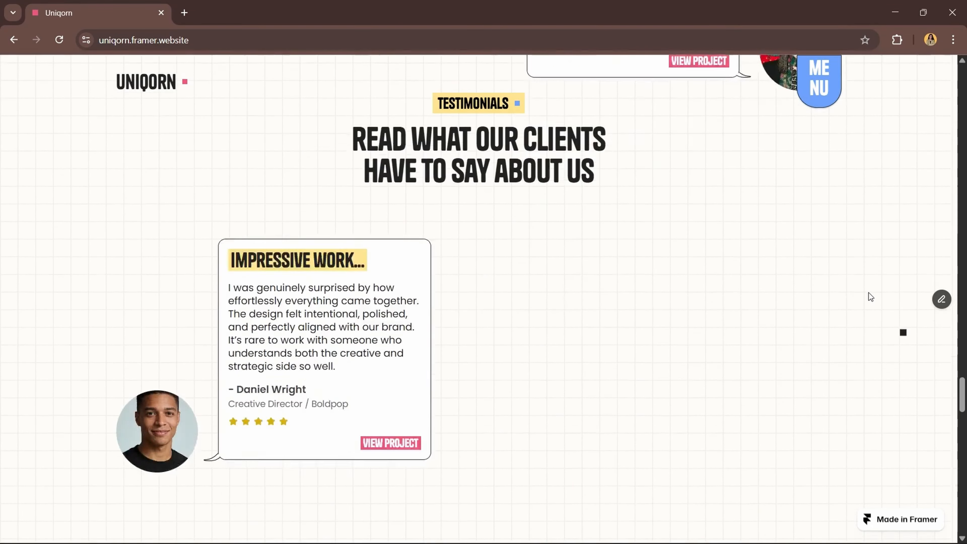
pyautogui.scroll(-12, 869, 296)
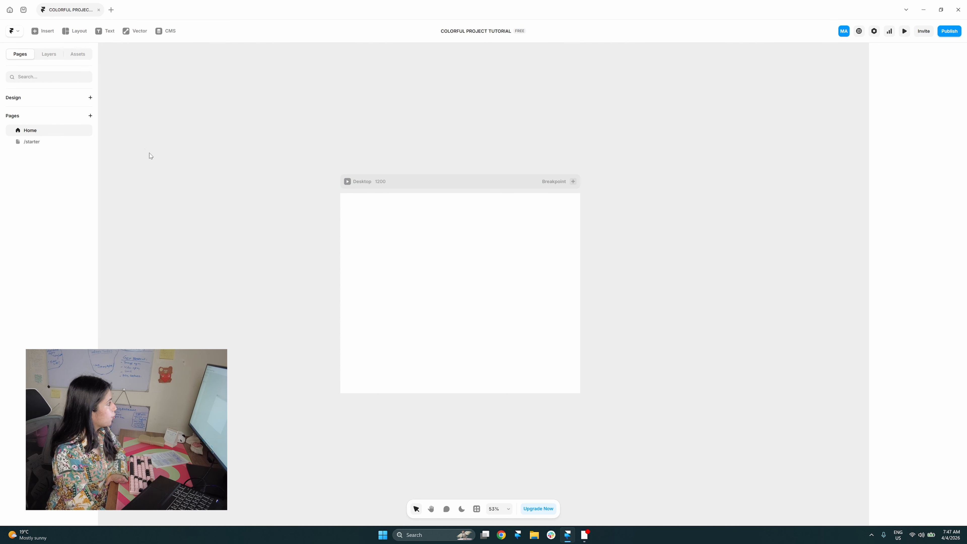
# - Open the existing UNIQORN project alongside the COLORFUL PROJECT TUTORIAL project and switch to it
pyautogui.click(62, 143)
pyautogui.click(59, 132)
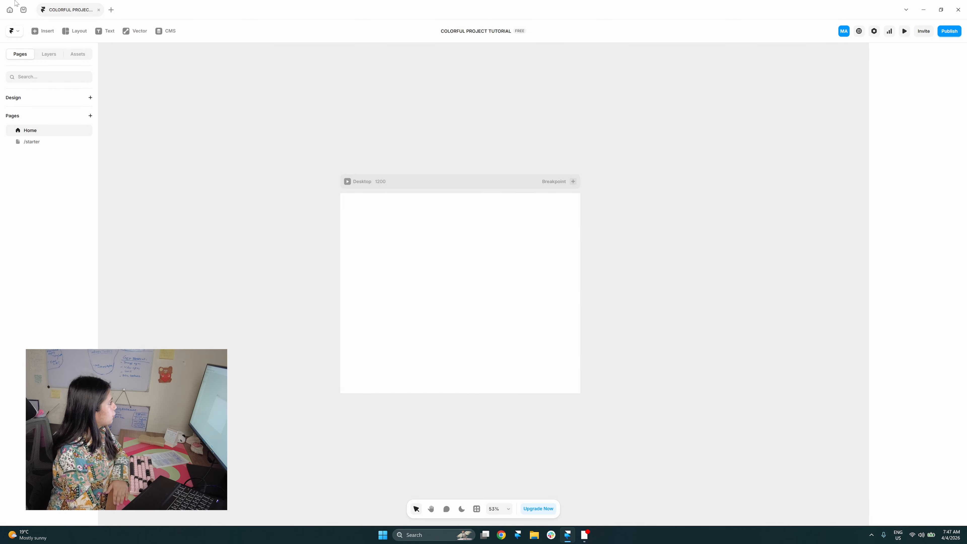
pyautogui.click(10, 9)
pyautogui.click(425, 214)
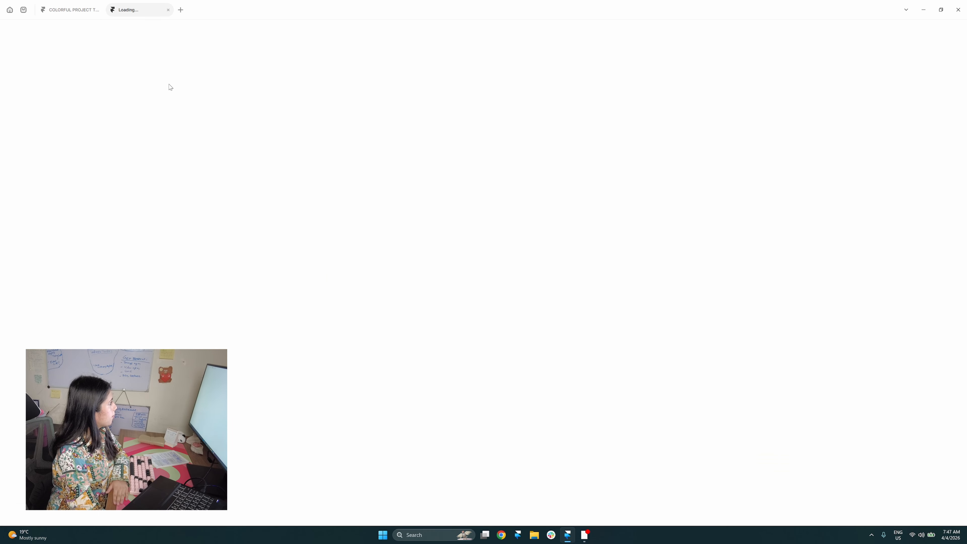
pyautogui.click(82, 10)
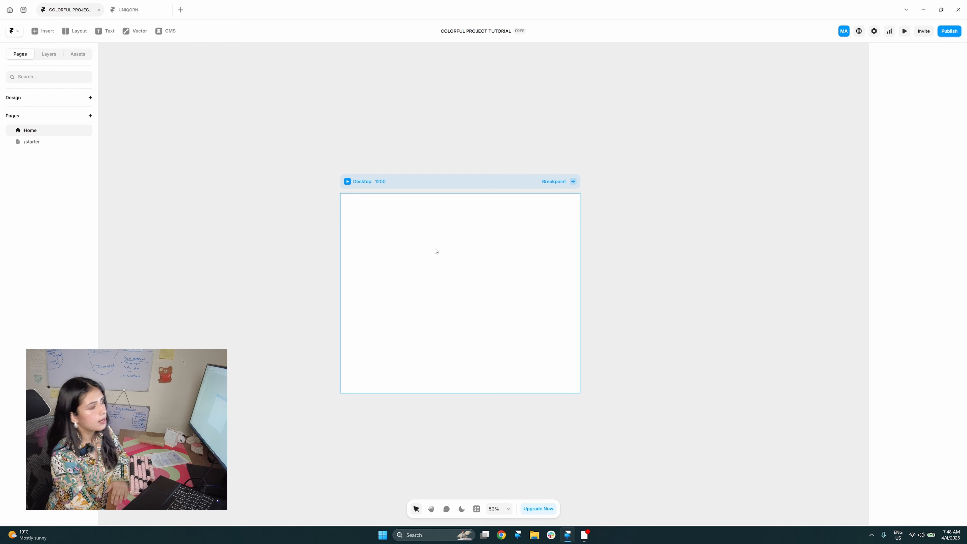
pyautogui.click(125, 11)
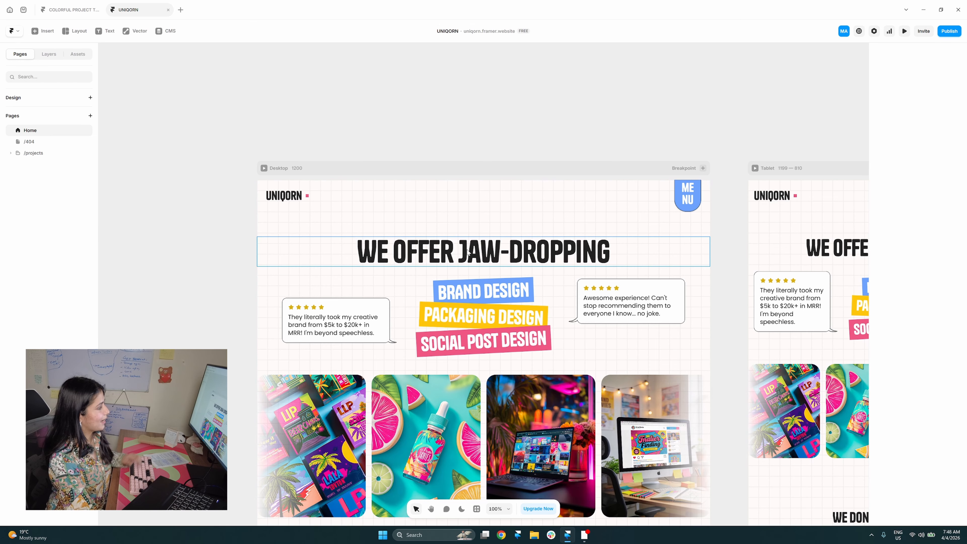
# - Examine the UNIQORN home page's hero design as a reference and return to the COLORFUL PROJECT TUTORIAL project
pyautogui.scroll(-3, 548, 206)
pyautogui.keyDown('ctrl'); pyautogui.scroll(-1, 569, 191); pyautogui.keyUp('ctrl')
pyautogui.moveTo(569, 190); pyautogui.dragTo(575, 200)
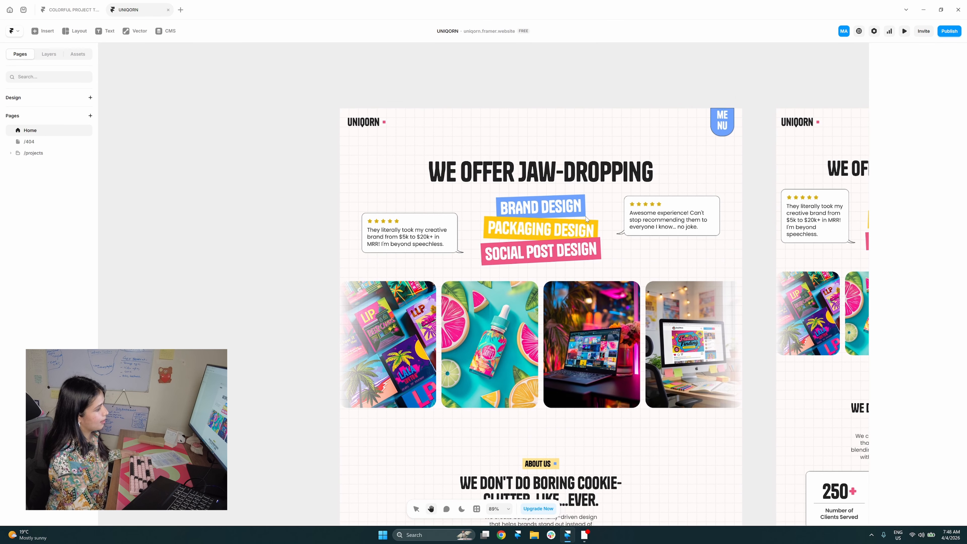
pyautogui.moveTo(478, 155); pyautogui.dragTo(488, 145)
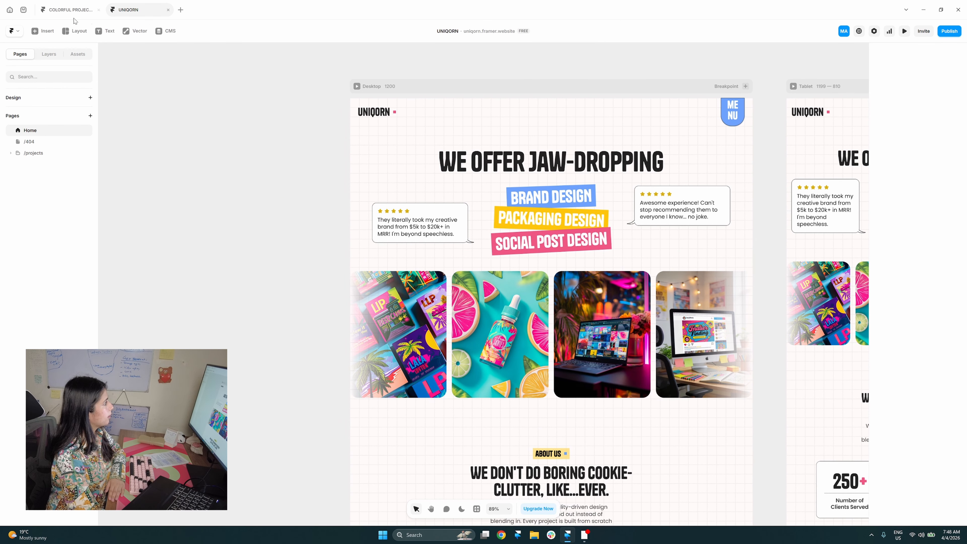
pyautogui.hotkey('ctrl', 'Tab')
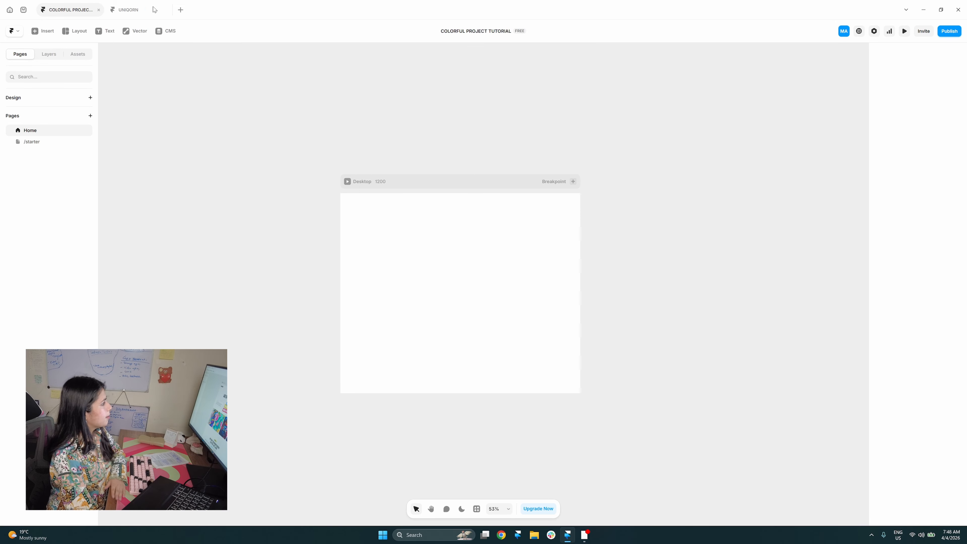
pyautogui.click(142, 12)
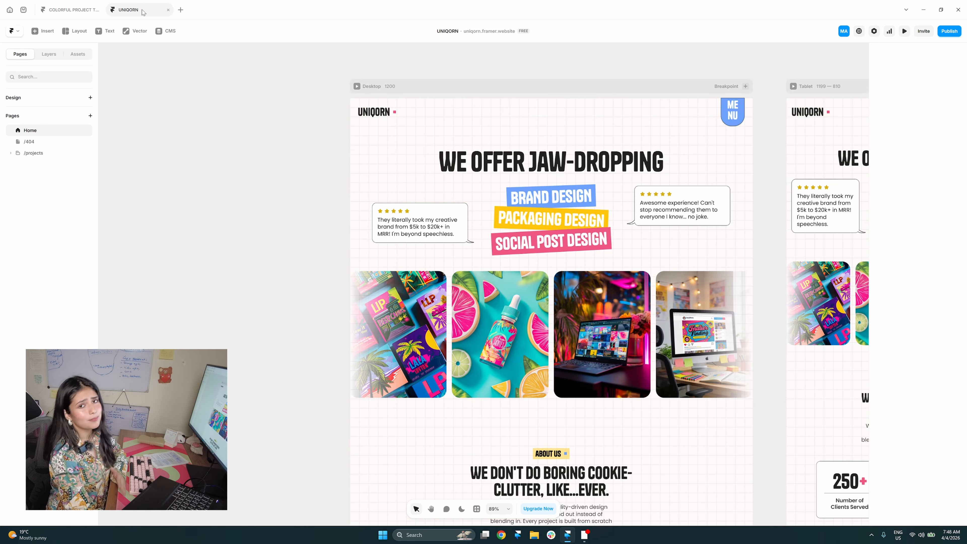
pyautogui.click(62, 8)
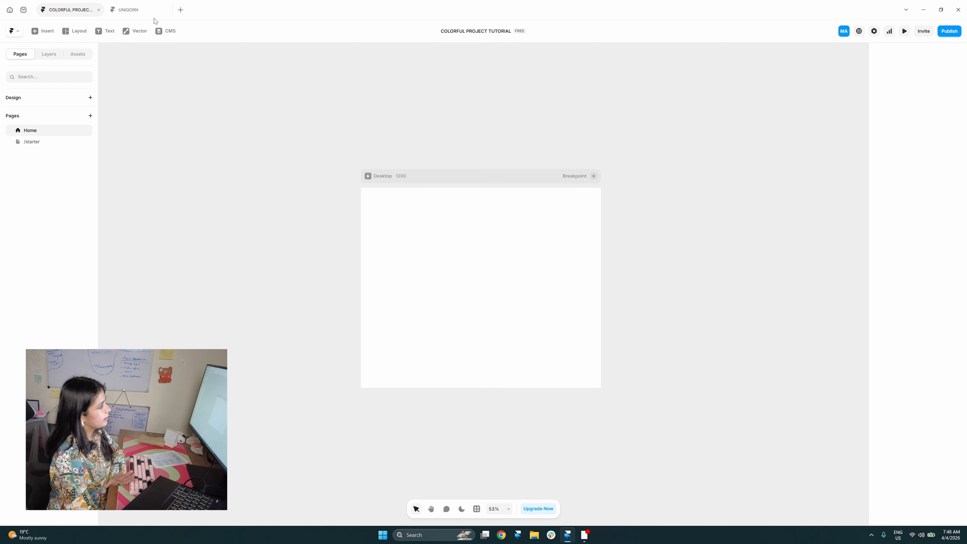
# - Create a new layout template named Header for the Home page's Desktop breakpoint
pyautogui.scroll(2, 424, 303)
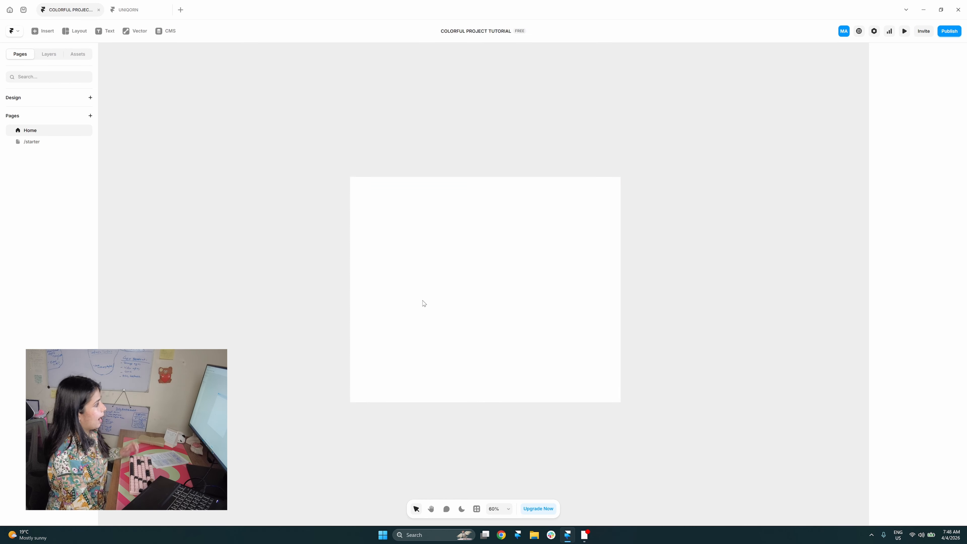
pyautogui.click(424, 301)
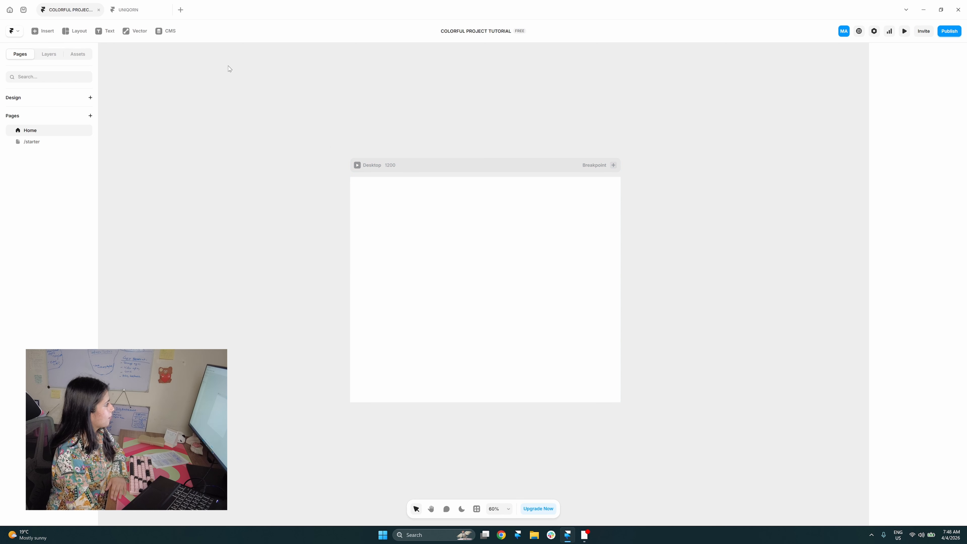
pyautogui.moveTo(498, 265); pyautogui.dragTo(502, 258)
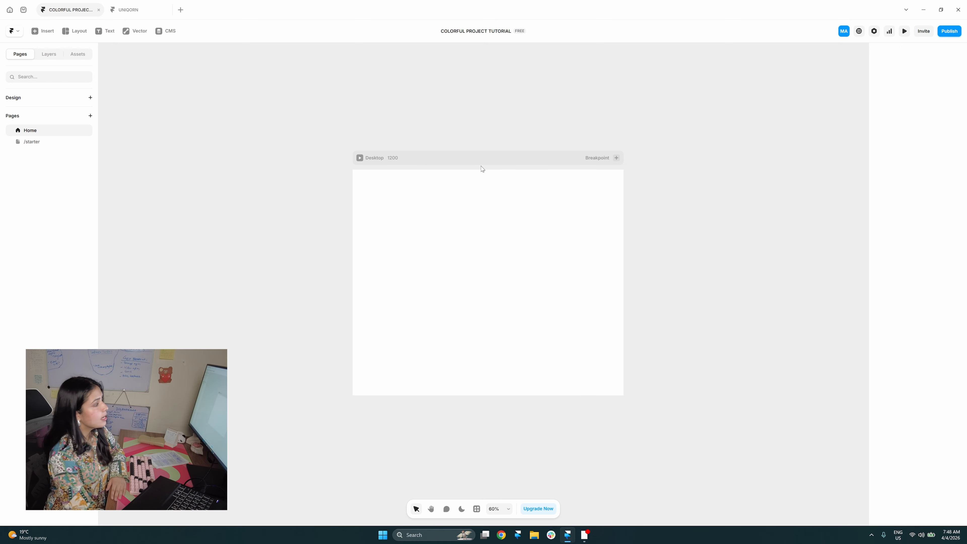
pyautogui.click(485, 157)
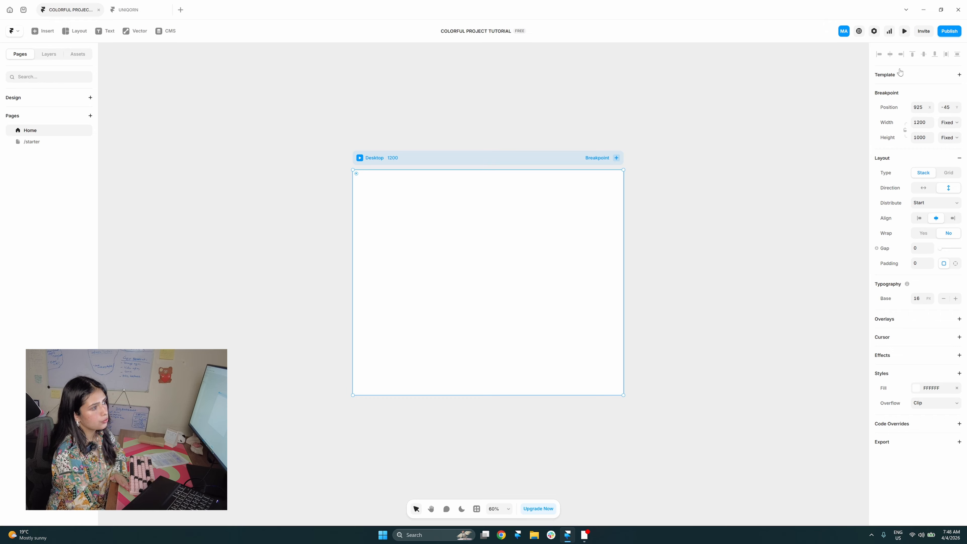
pyautogui.click(906, 78)
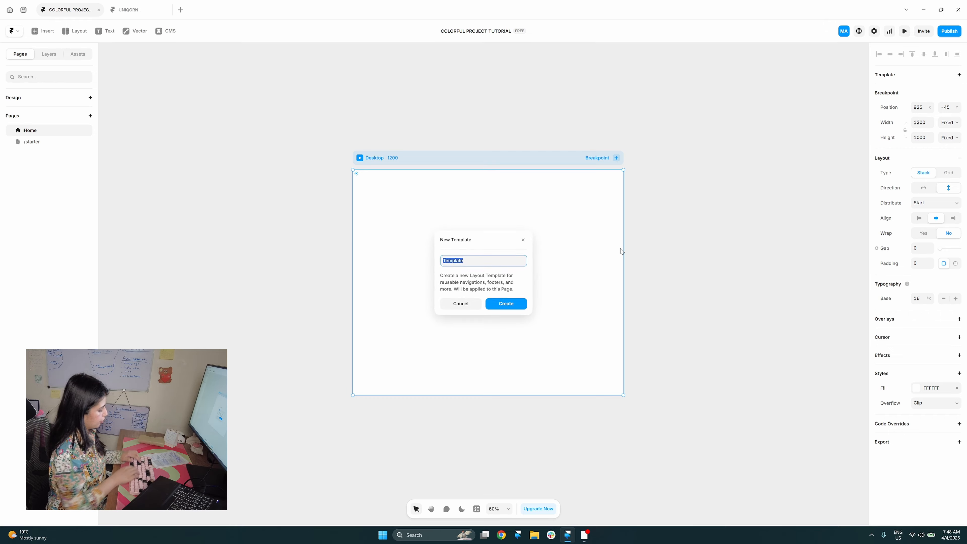
pyautogui.write('Header')
pyautogui.press('Return')
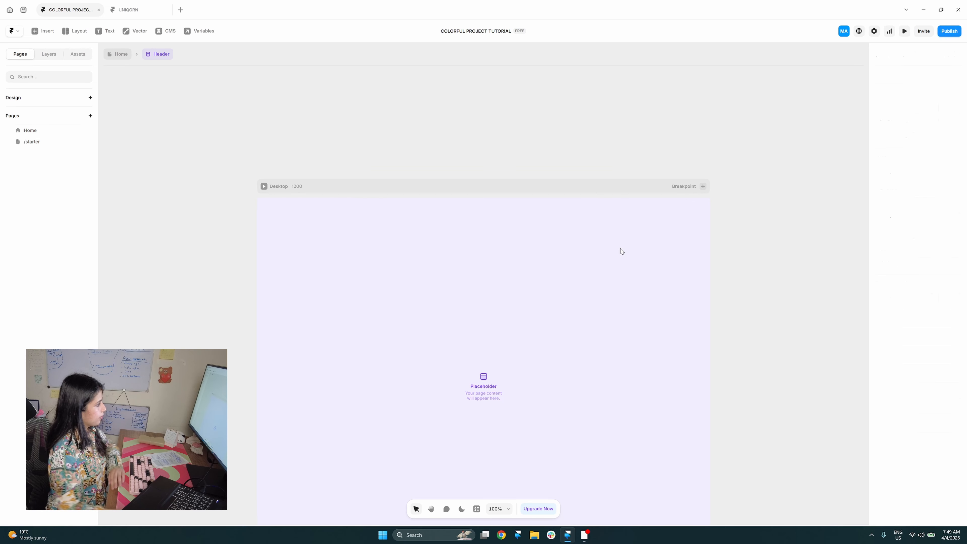
# - Draw a frame about 1062 wide and 68 high beside the template's Desktop breakpoint and name it Navbar
pyautogui.moveTo(546, 310); pyautogui.dragTo(543, 266)
pyautogui.scroll(-3, 590, 239)
pyautogui.press('v')
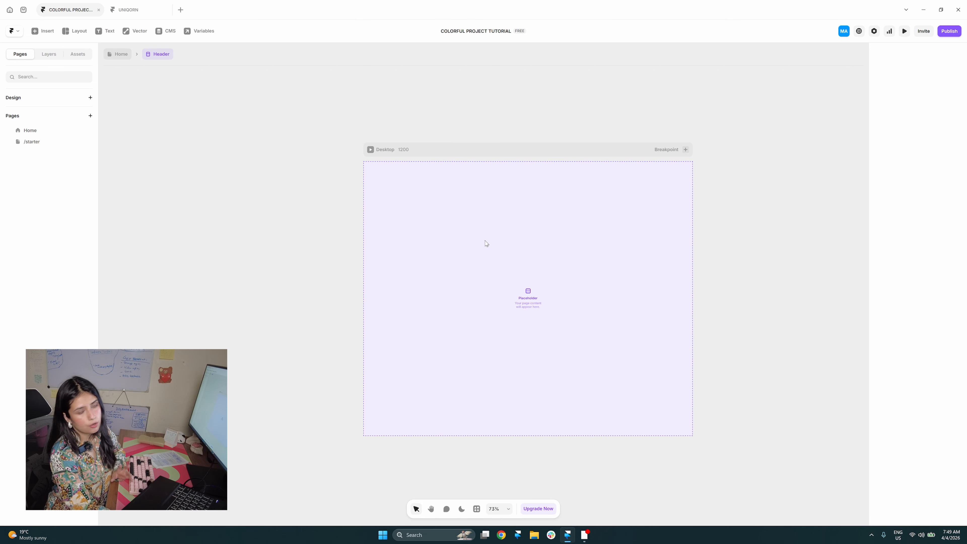
pyautogui.moveTo(457, 243); pyautogui.dragTo(273, 273)
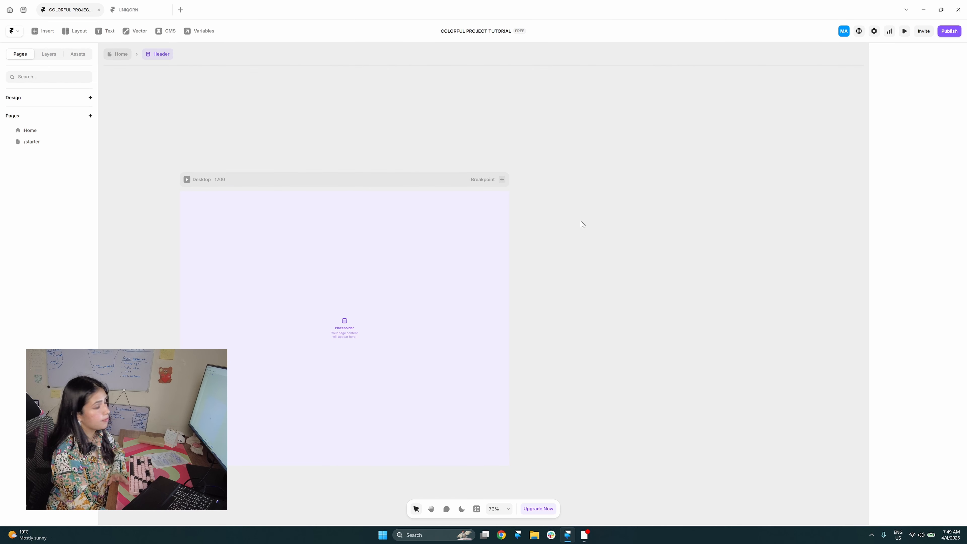
pyautogui.moveTo(576, 218); pyautogui.dragTo(606, 239)
pyautogui.scroll(3, 628, 263)
pyautogui.press('f')
pyautogui.moveTo(550, 210); pyautogui.dragTo(838, 233)
pyautogui.doubleClick(559, 205)
pyautogui.write('Navbar')
pyautogui.press('Return')
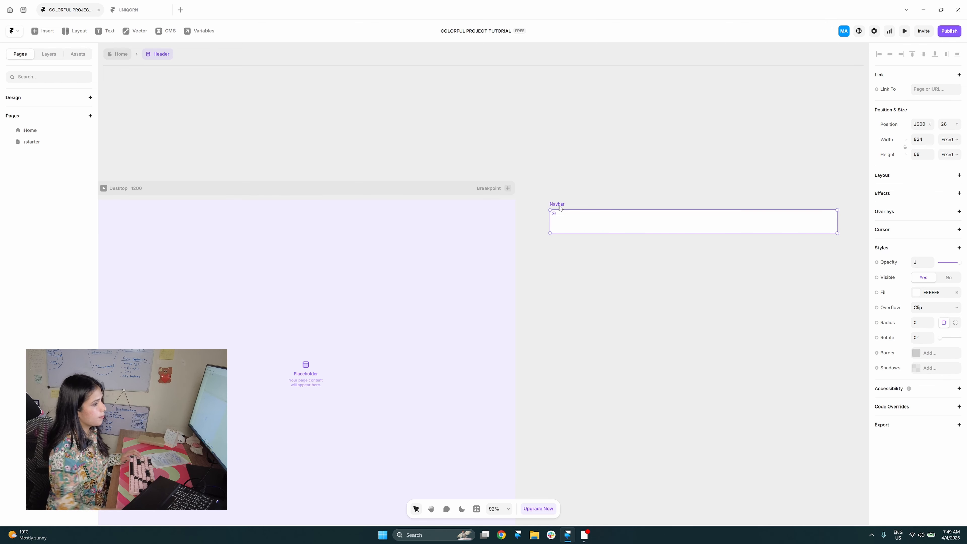
pyautogui.hscroll(5, 706, 256)
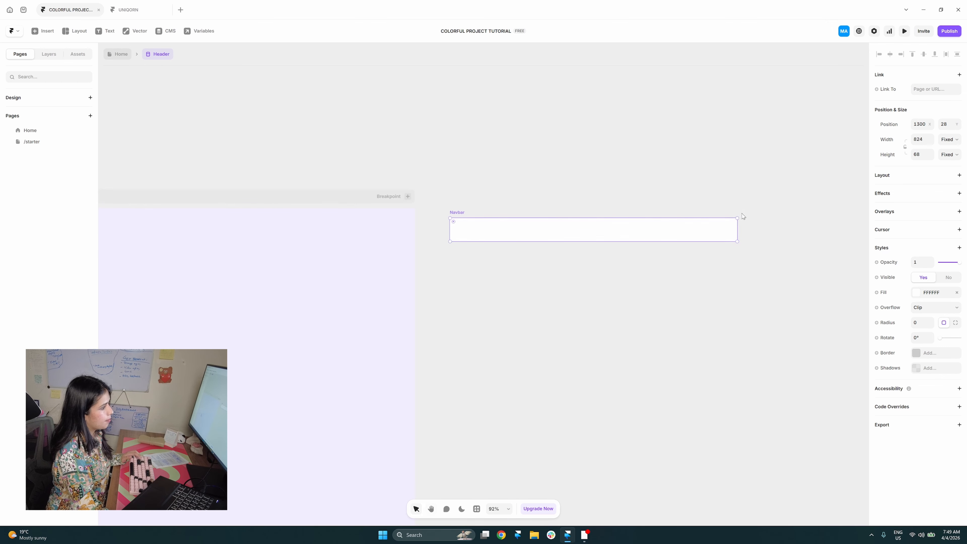
pyautogui.moveTo(738, 229); pyautogui.dragTo(821, 236)
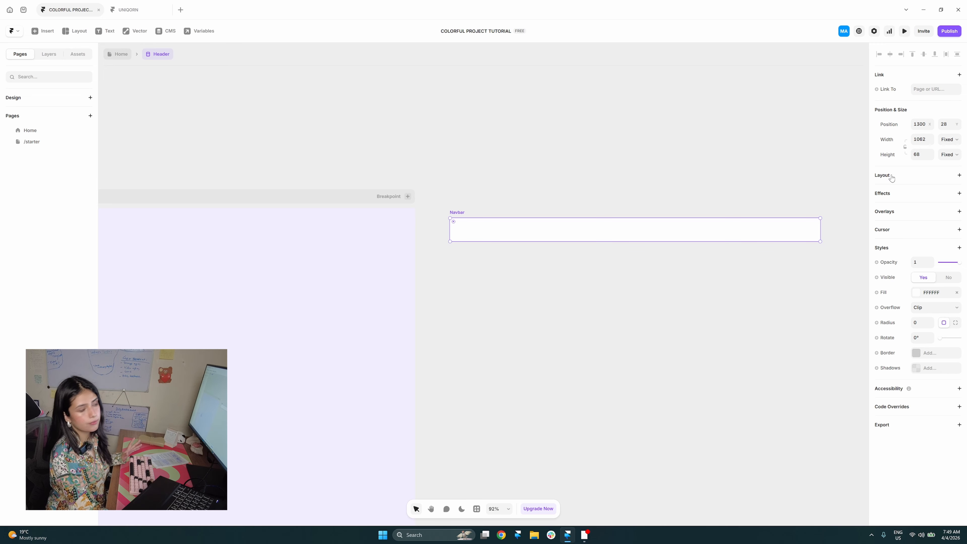
# - Add a horizontal stack layout with a gap of 0 to the Navbar frame and remove its fill
pyautogui.click(891, 176)
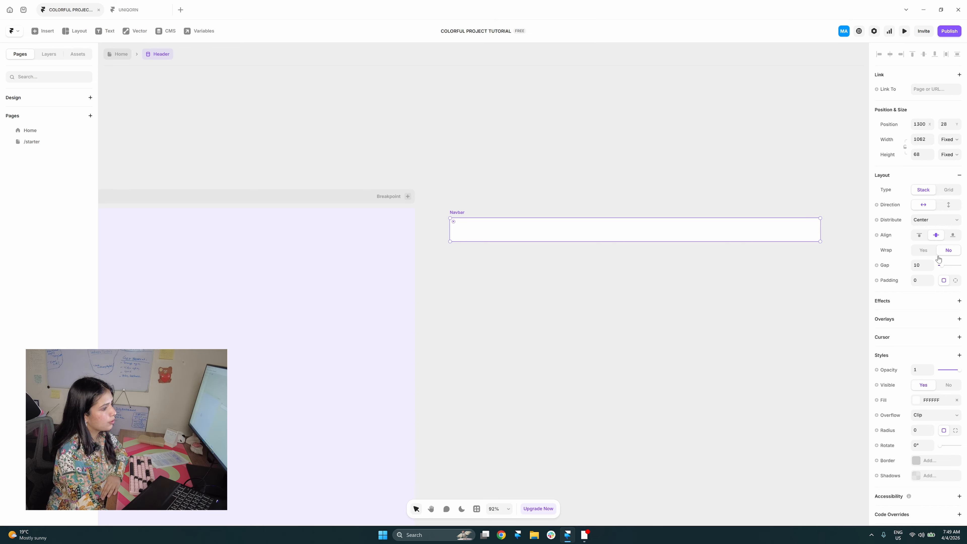
pyautogui.moveTo(941, 265); pyautogui.dragTo(937, 267)
pyautogui.scroll(-1, 925, 377)
pyautogui.click(957, 379)
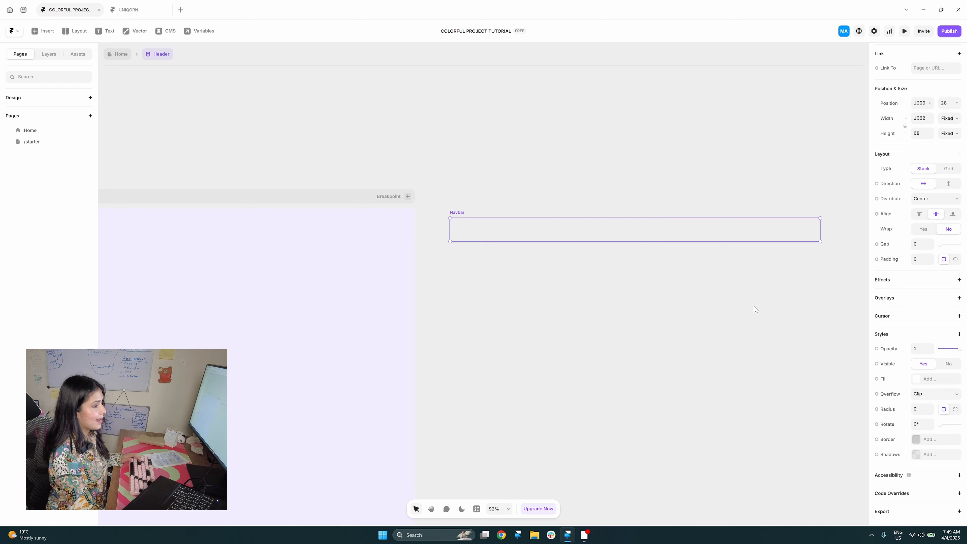
# - Add an inner frame to the Navbar with Fill width, a height of about 60 and no fill colour
pyautogui.press('f')
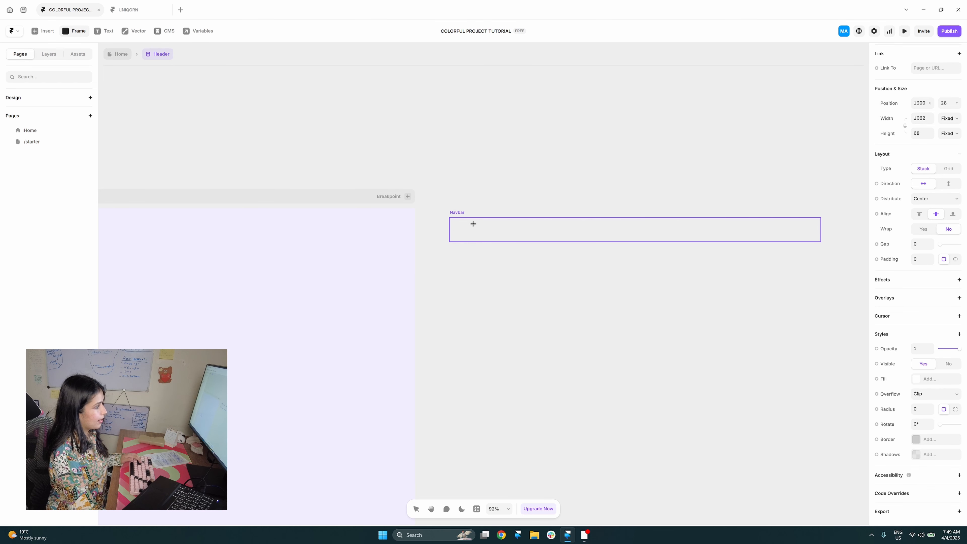
pyautogui.moveTo(467, 225)
pyautogui.mouseDown()
pyautogui.moveTo(562, 243)
pyautogui.moveTo(805, 236)
pyautogui.mouseUp()
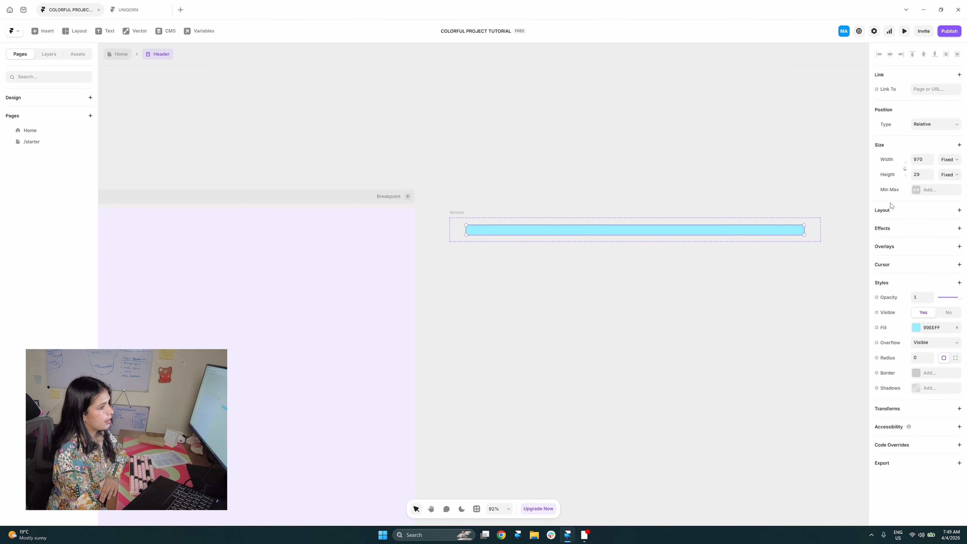
pyautogui.click(948, 160)
pyautogui.click(946, 189)
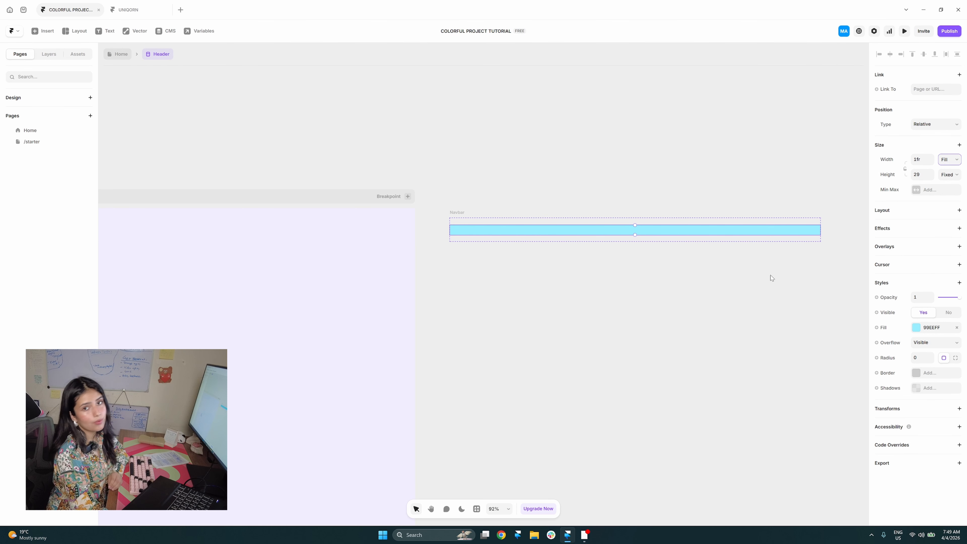
pyautogui.moveTo(635, 234); pyautogui.dragTo(641, 246)
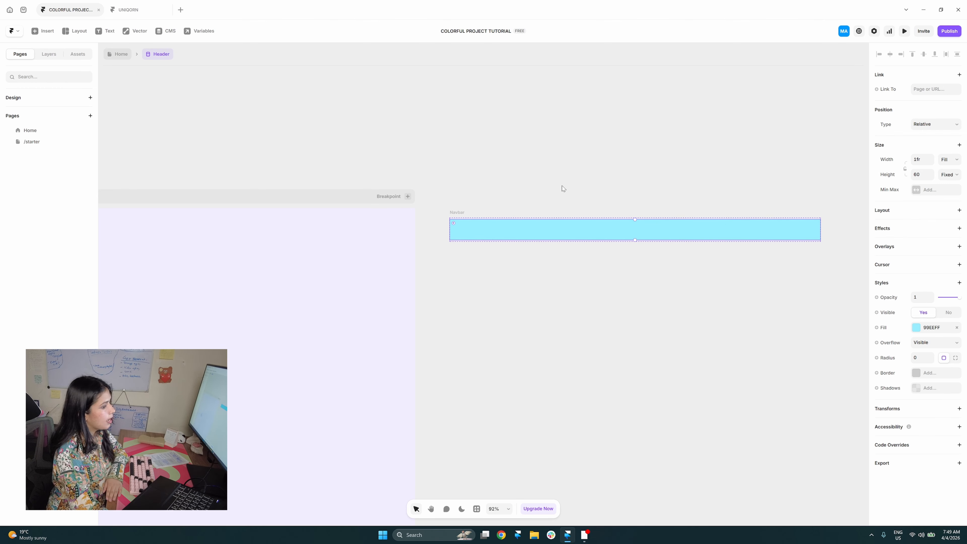
pyautogui.click(956, 328)
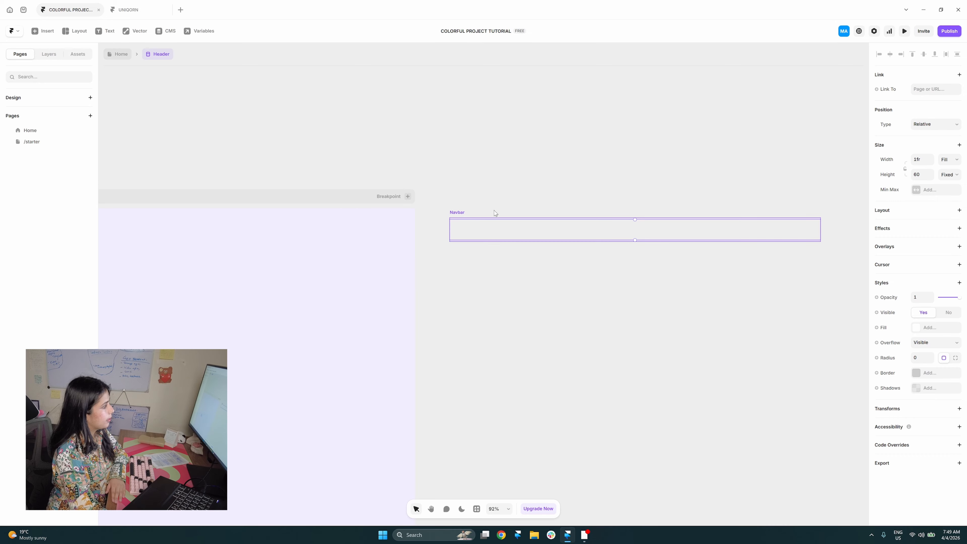
# - Set the Navbar's height to Fit and enlarge its inner frame to a height of about 76
pyautogui.click(464, 216)
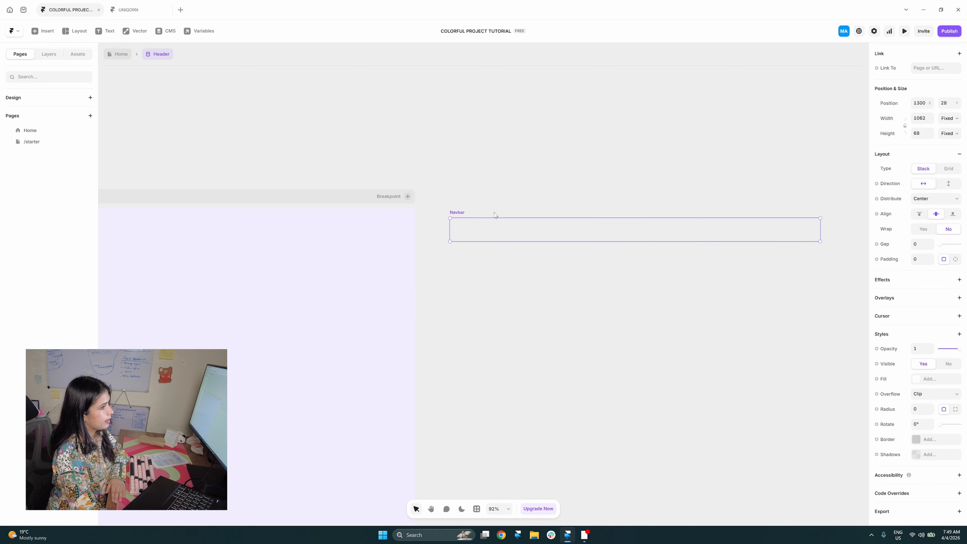
pyautogui.click(943, 134)
pyautogui.click(952, 171)
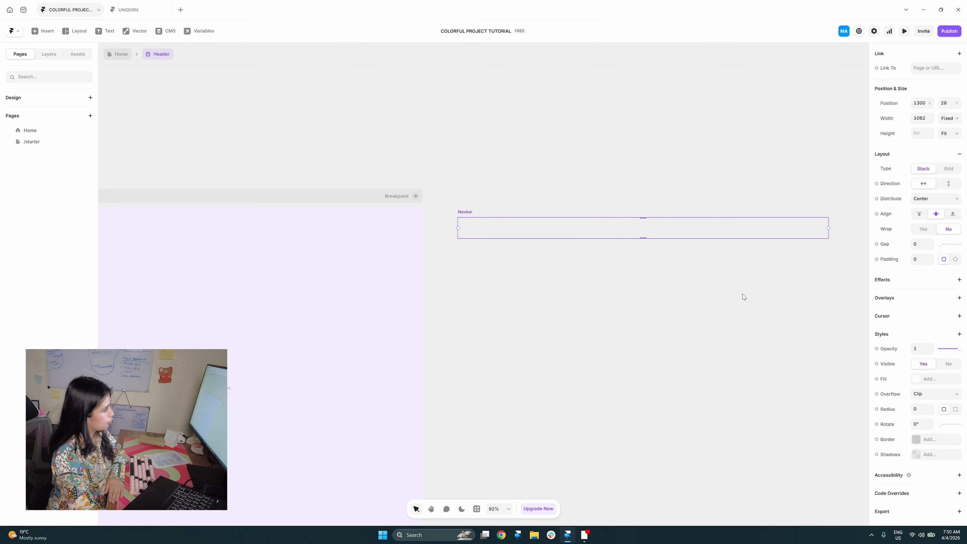
pyautogui.click(492, 223)
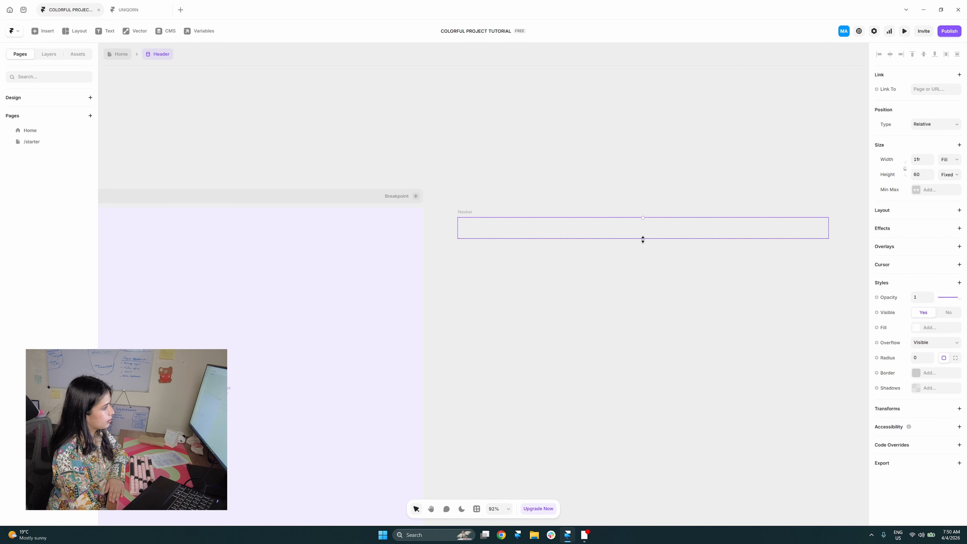
pyautogui.moveTo(644, 240); pyautogui.dragTo(643, 246)
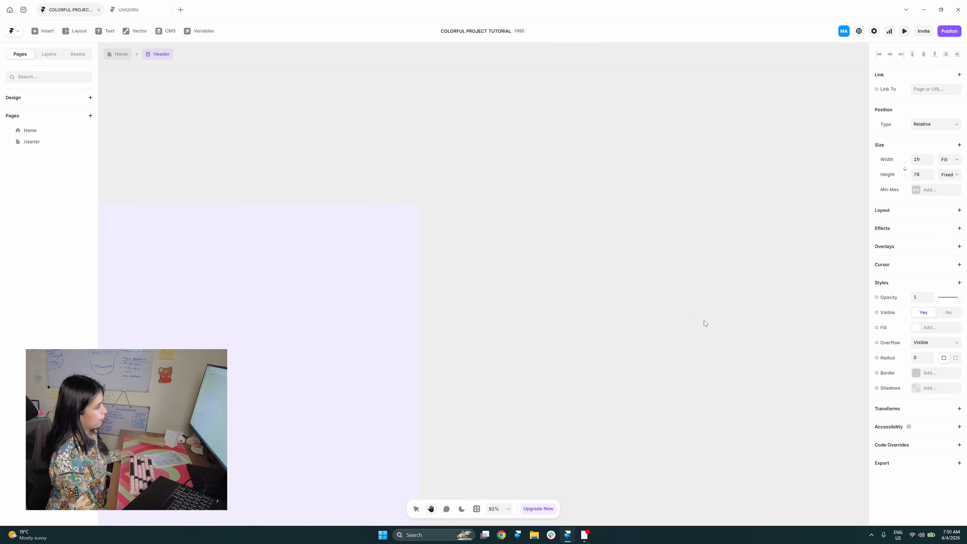
pyautogui.scroll(3, 633, 265)
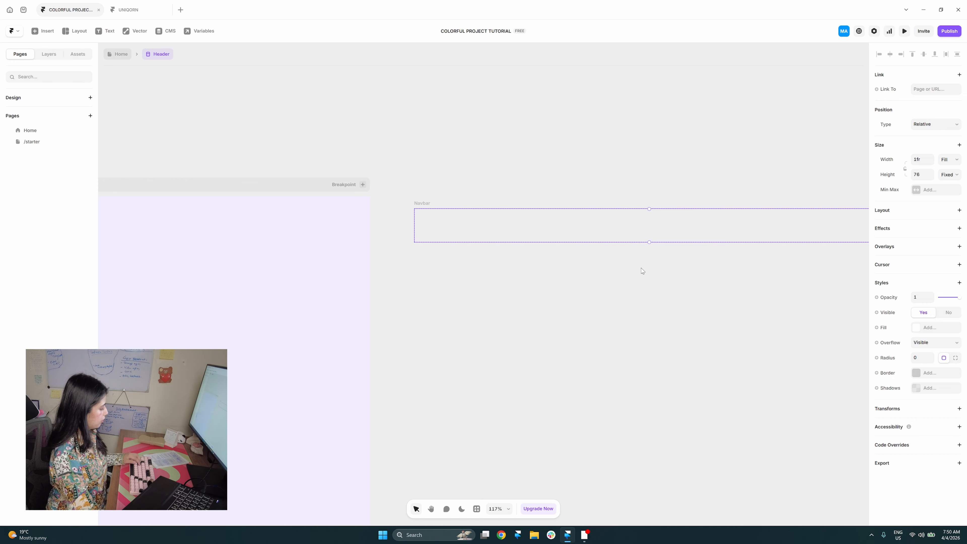
# - Add the text "uniquorn" inside the Navbar's inner frame
pyautogui.press('t')
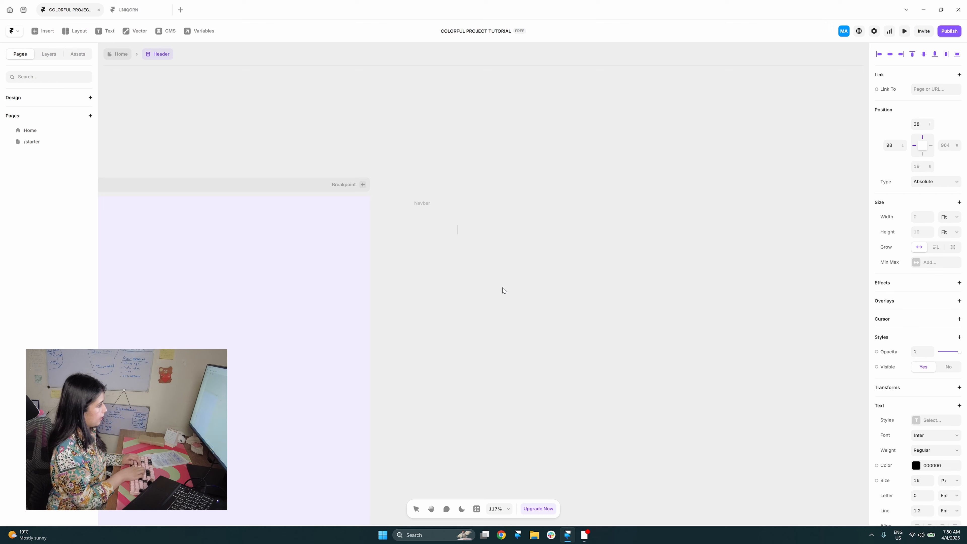
pyautogui.write('uniquorn')
pyautogui.press('Escape')
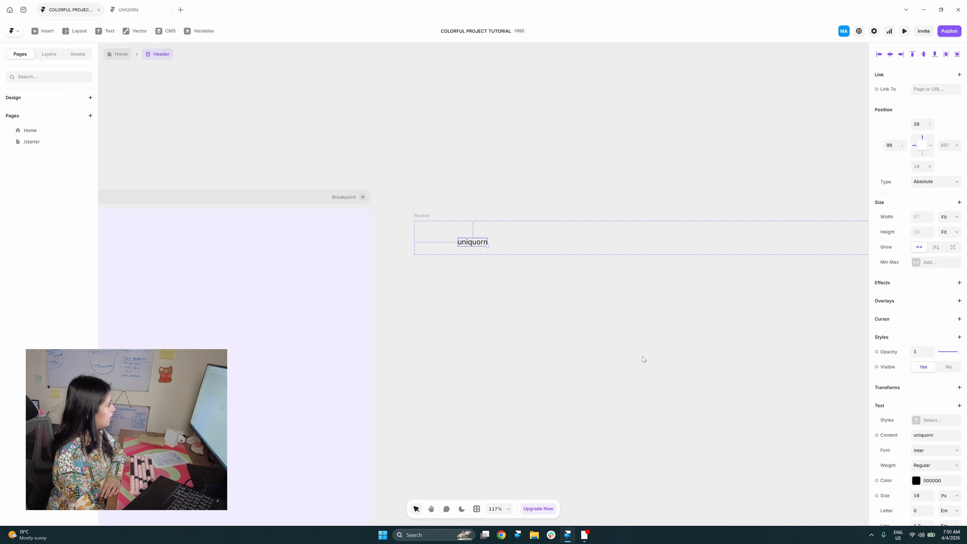
# - Add a horizontal stack layout to the Navbar's inner frame and rename it Nav content
pyautogui.click(49, 54)
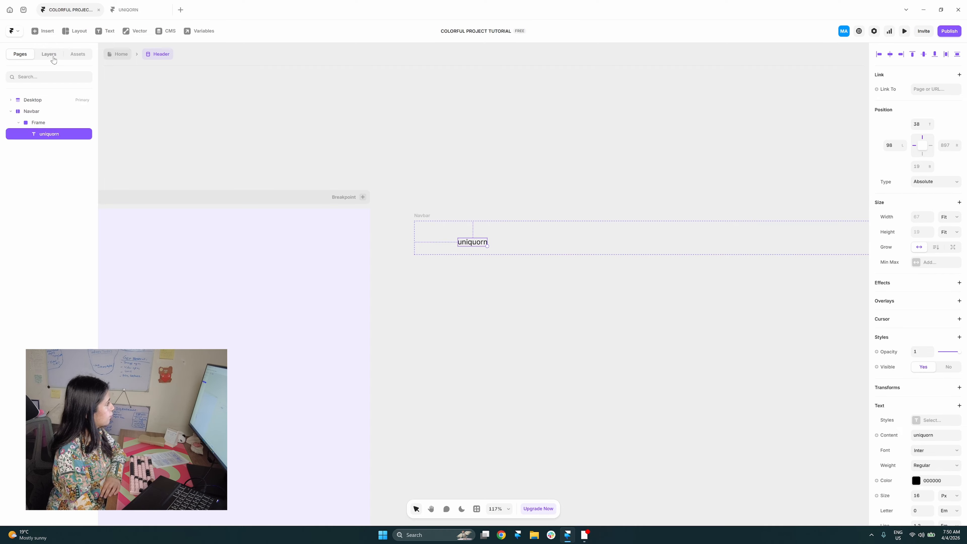
pyautogui.click(38, 123)
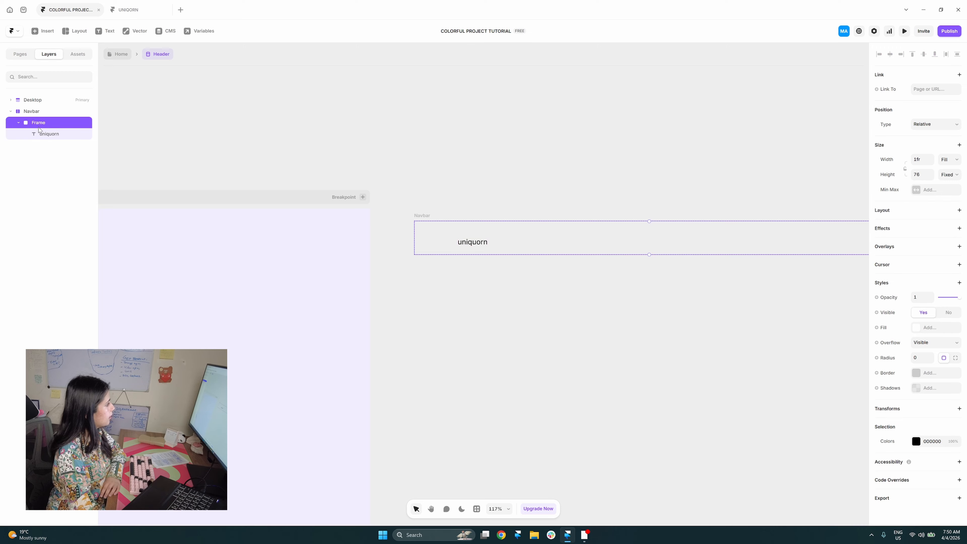
pyautogui.click(882, 212)
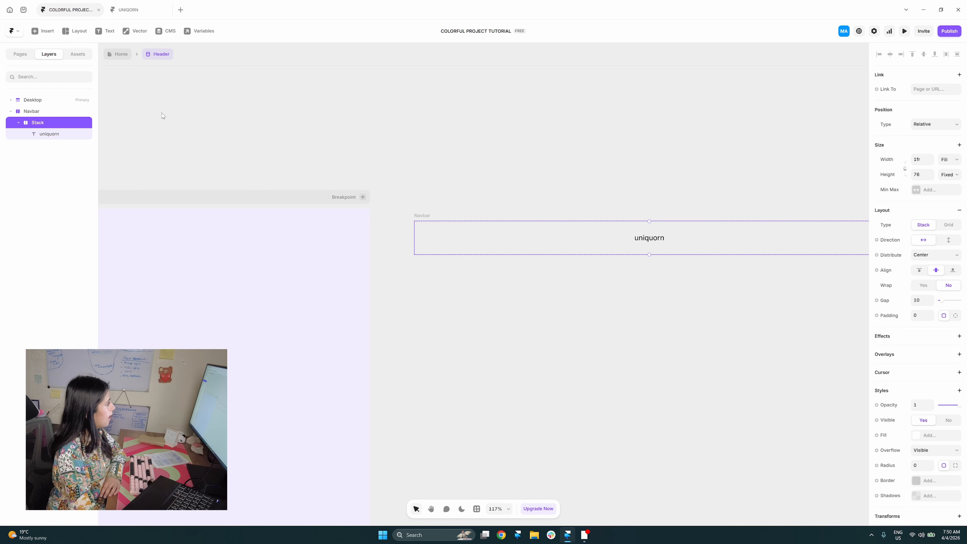
pyautogui.doubleClick(64, 123)
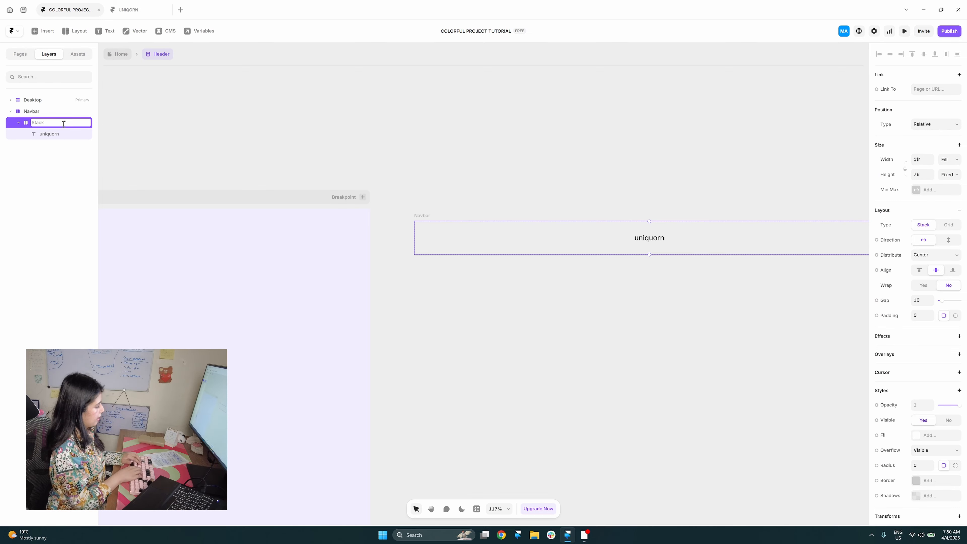
pyautogui.write('Nav content')
pyautogui.press('Return')
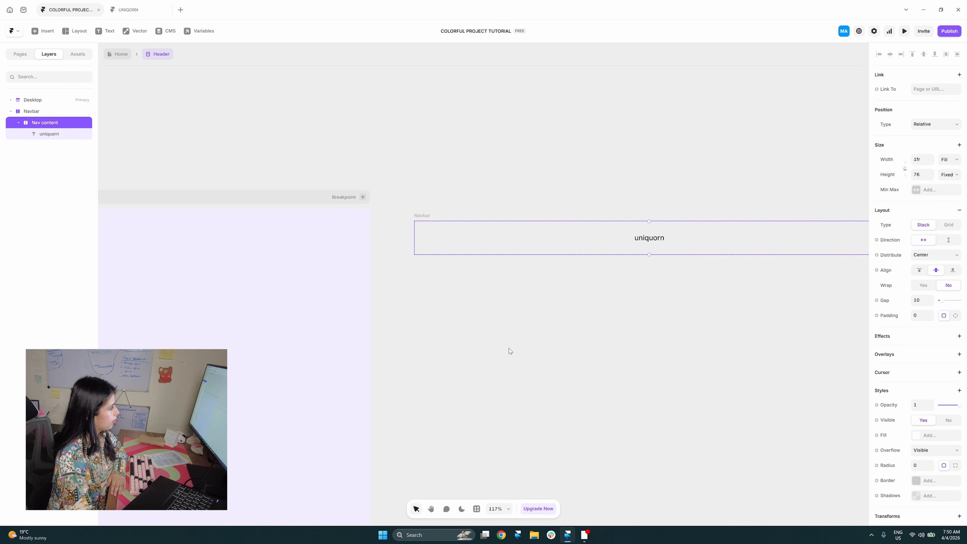
# - Apply the Heading 4 text style to the uniquorn text and compare it with the logo in the UNIQORN project
pyautogui.click(654, 240)
pyautogui.click(935, 366)
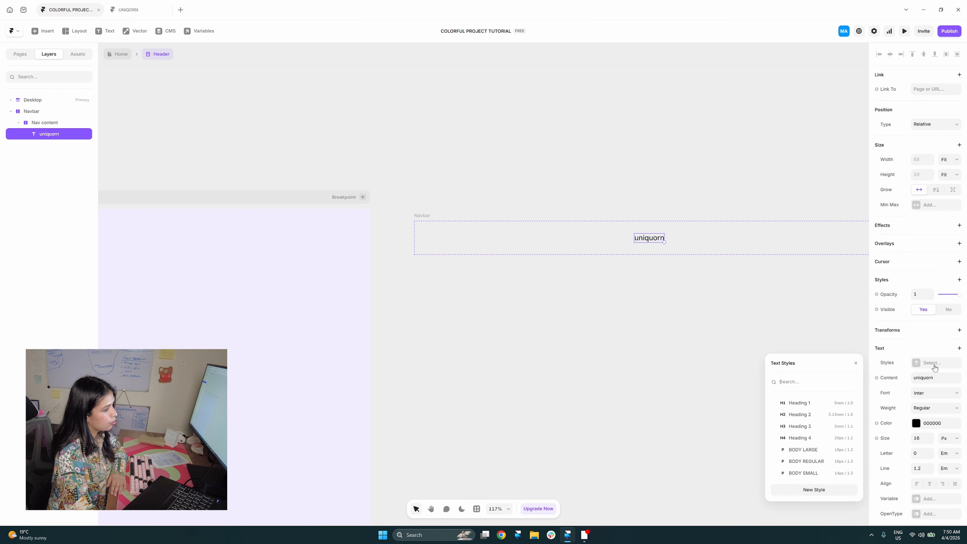
pyautogui.click(817, 439)
pyautogui.click(160, 15)
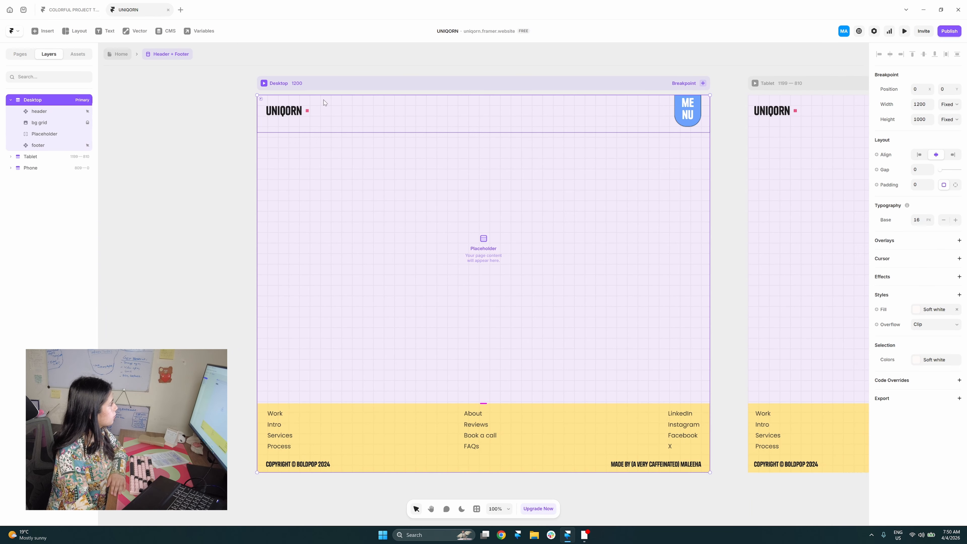
pyautogui.click(69, 9)
pyautogui.click(706, 369)
# - Detach the text style from the uniquorn text and set its font size to 32 px
pyautogui.click(648, 241)
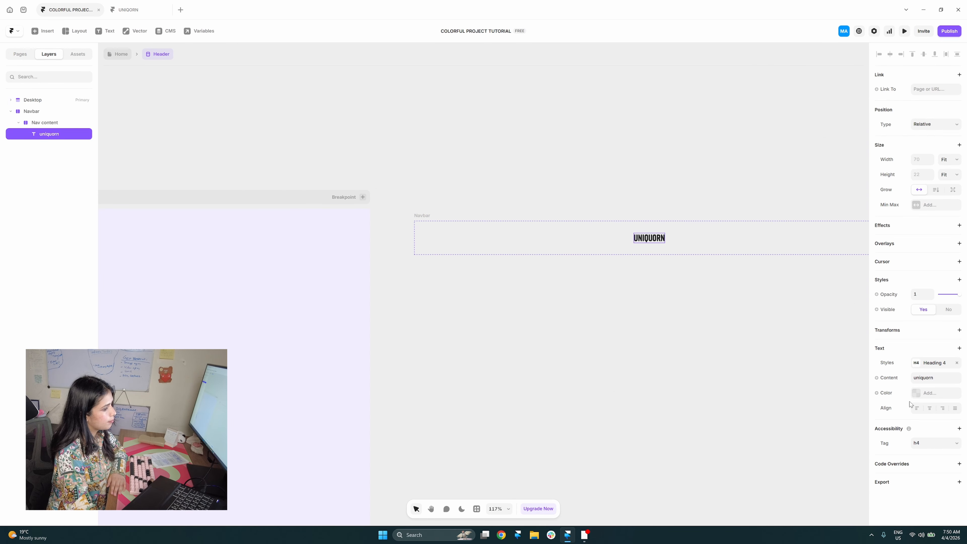
pyautogui.click(957, 363)
pyautogui.click(922, 438)
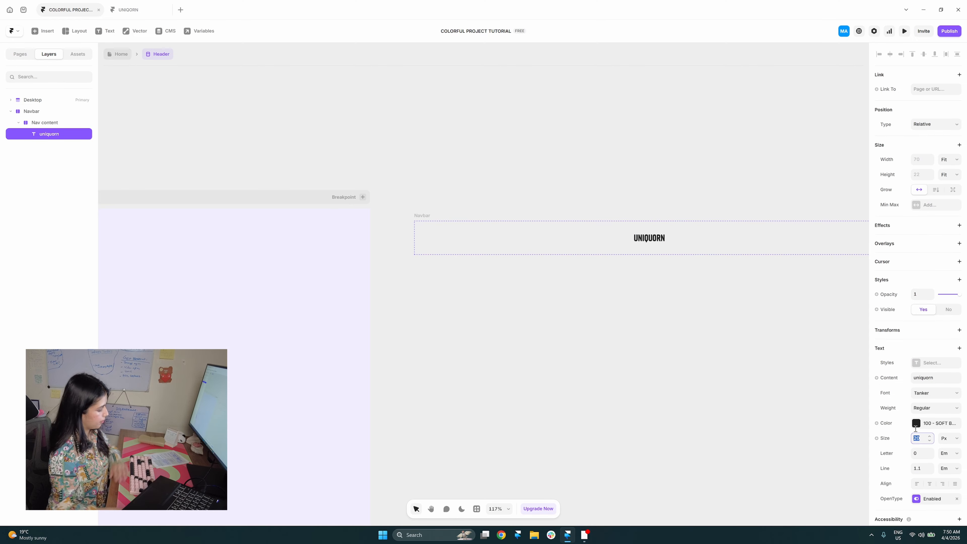
pyautogui.press('Return')
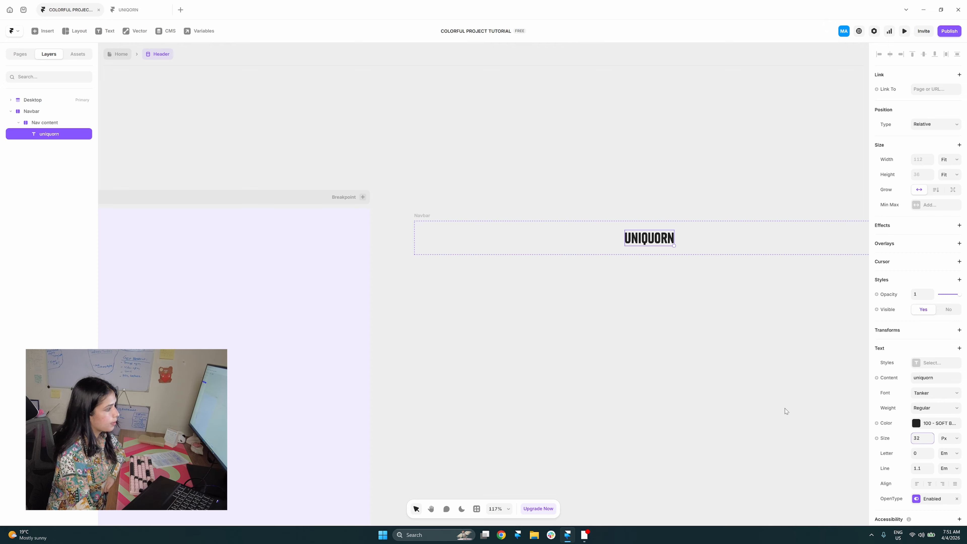
pyautogui.hscroll(2, 765, 406)
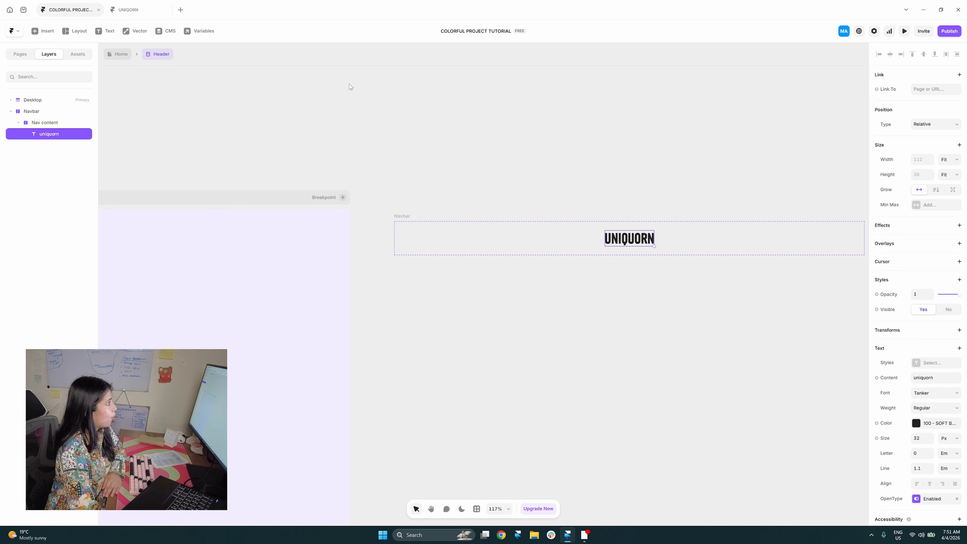
# - Examine the logo component and its text settings in the UNIQORN project's header, returning to the tutorial project
pyautogui.click(133, 9)
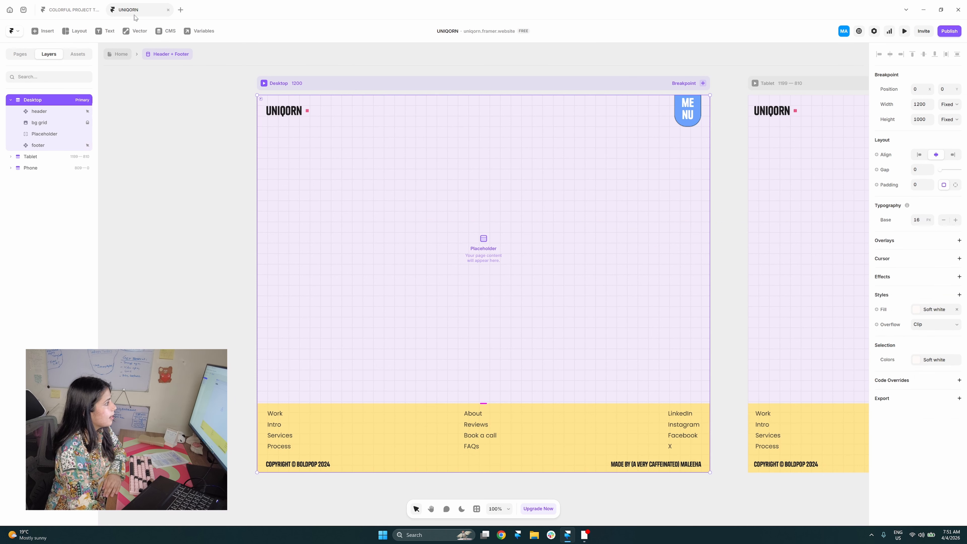
pyautogui.doubleClick(279, 115)
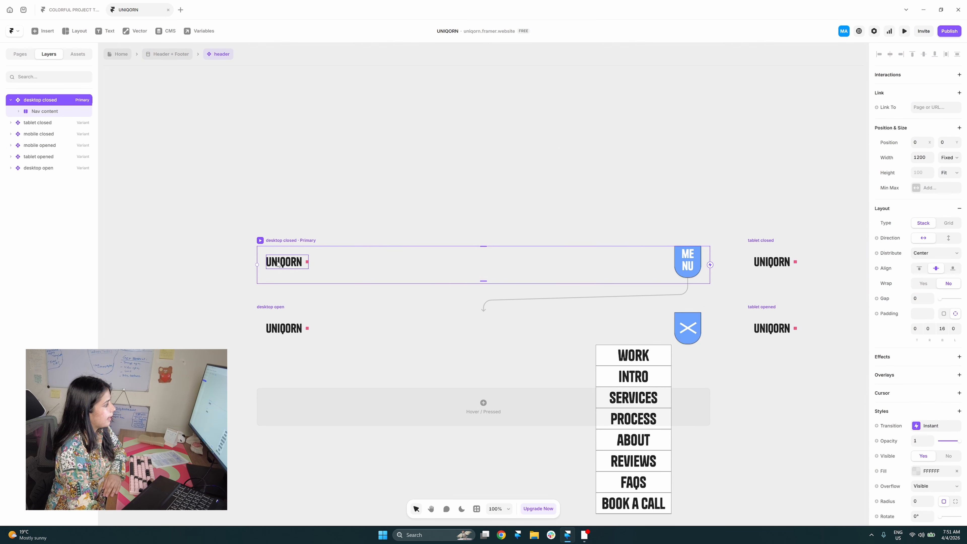
pyautogui.doubleClick(278, 264)
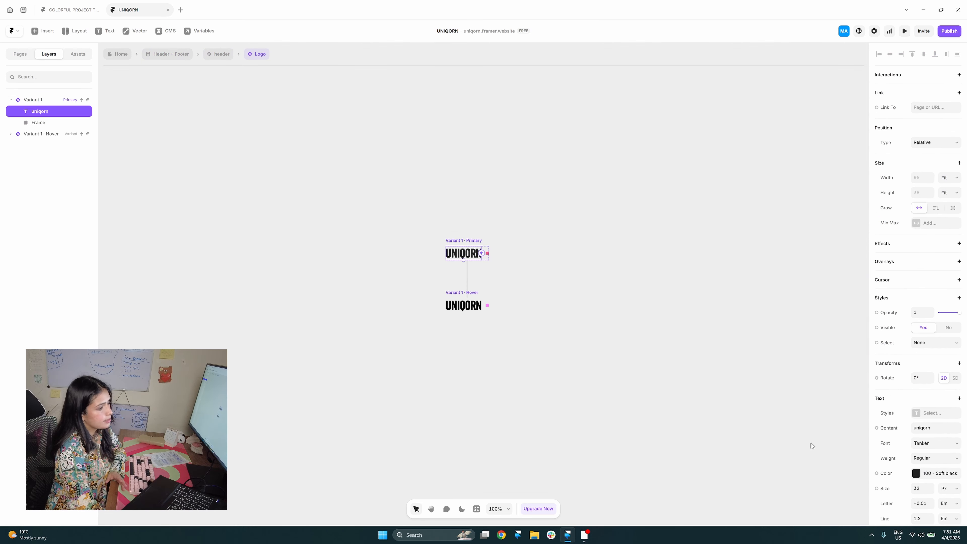
pyautogui.scroll(-3, 936, 372)
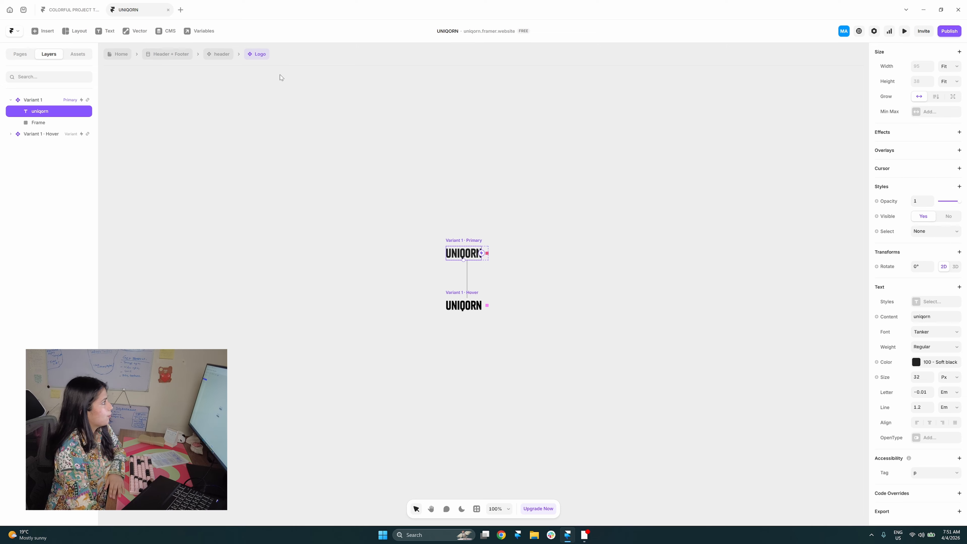
pyautogui.click(57, 10)
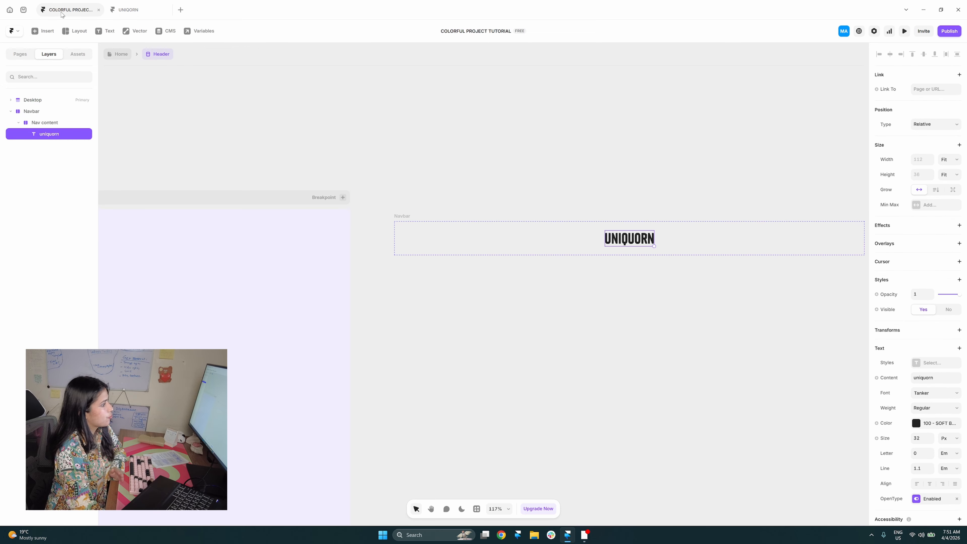
# - Draw a small square frame about 13 by 13 beside the uniquorn text in Nav content
pyautogui.click(527, 315)
pyautogui.scroll(3, 526, 315)
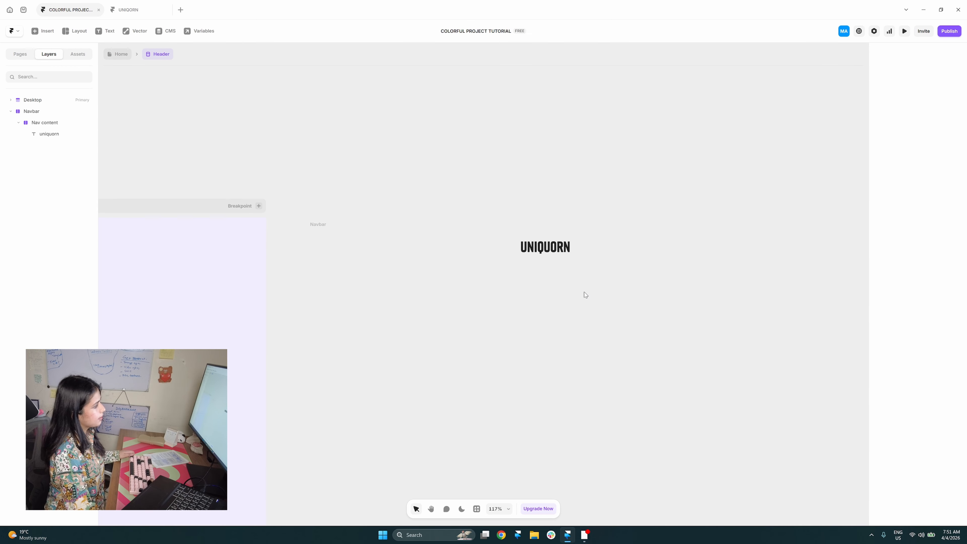
pyautogui.click(559, 243)
pyautogui.scroll(3, 518, 246)
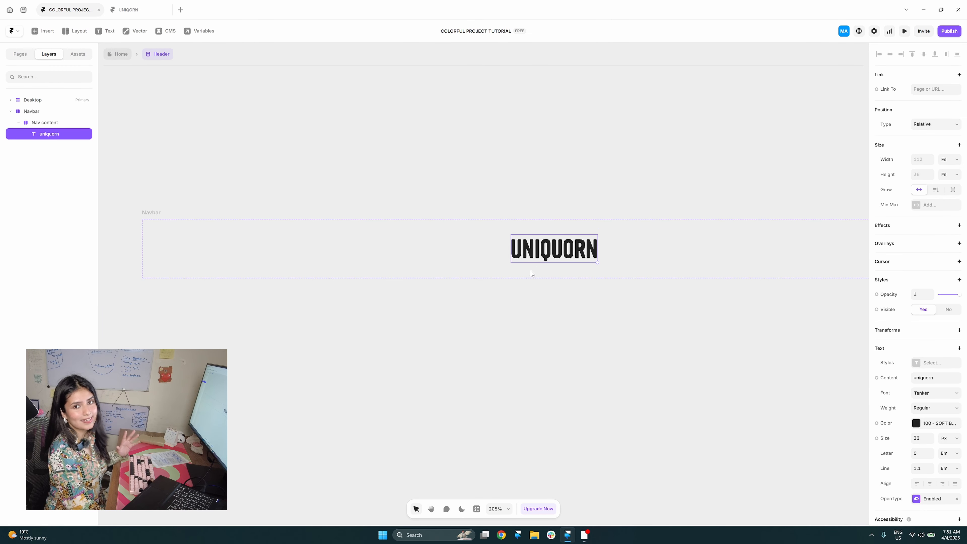
pyautogui.press('f')
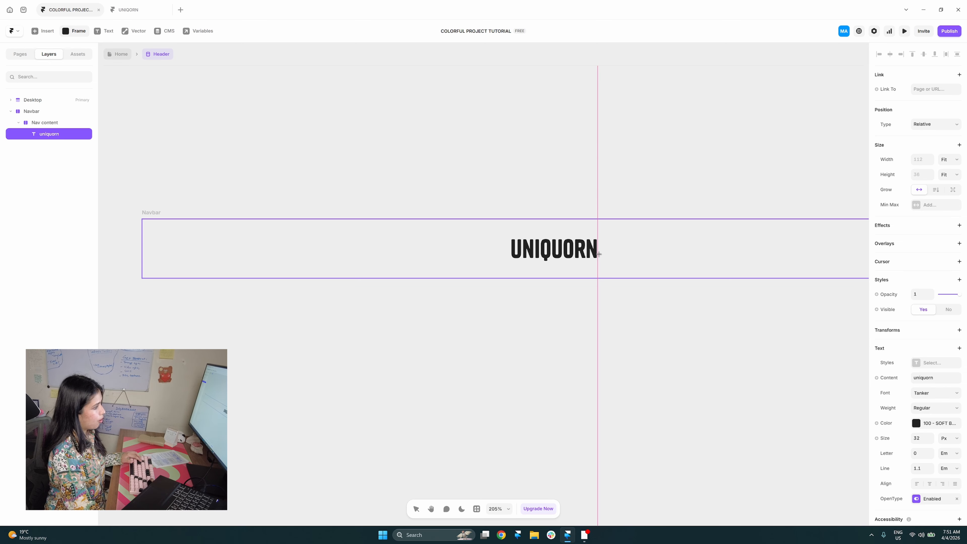
pyautogui.moveTo(612, 246); pyautogui.dragTo(620, 254)
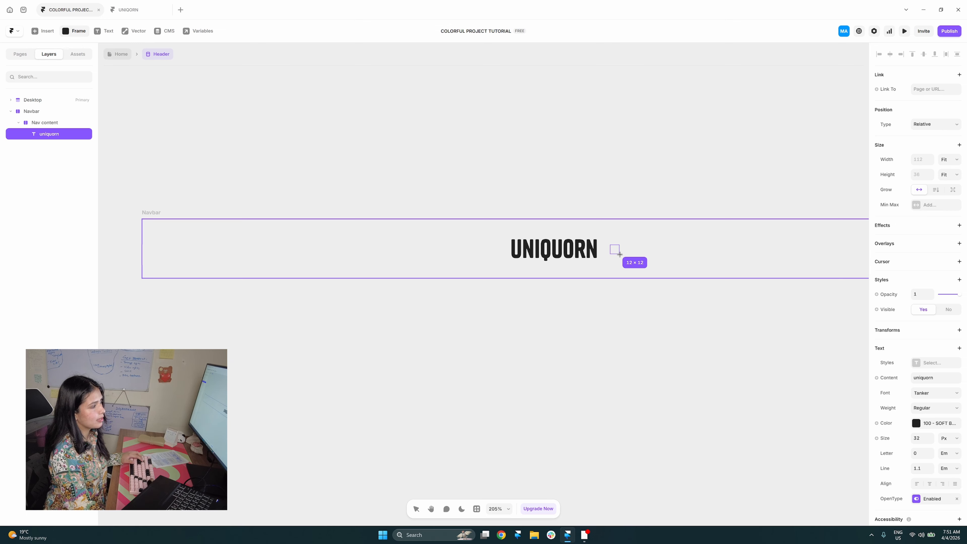
pyautogui.moveTo(620, 254); pyautogui.dragTo(622, 258)
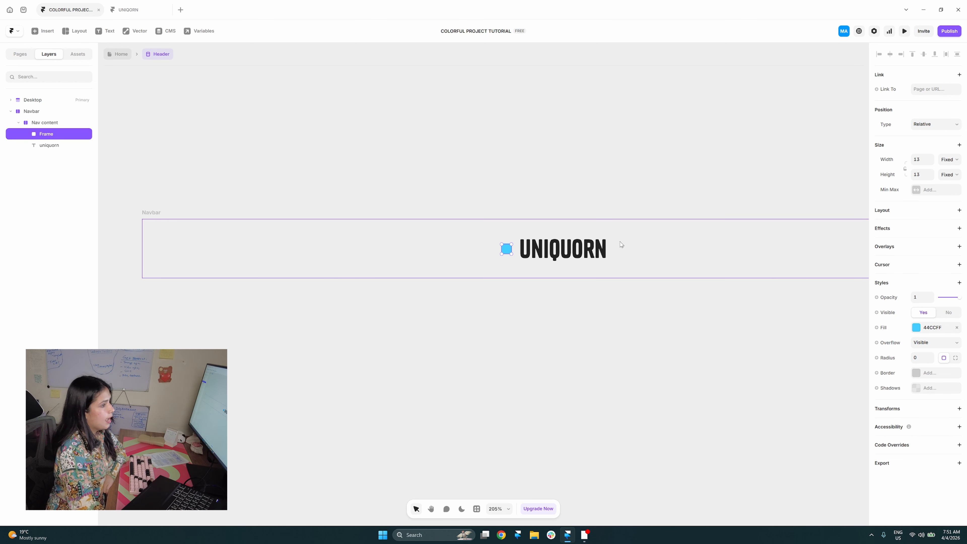
# - Lock the small square's aspect ratio and fill it with the PINK accent colour style
pyautogui.click(906, 168)
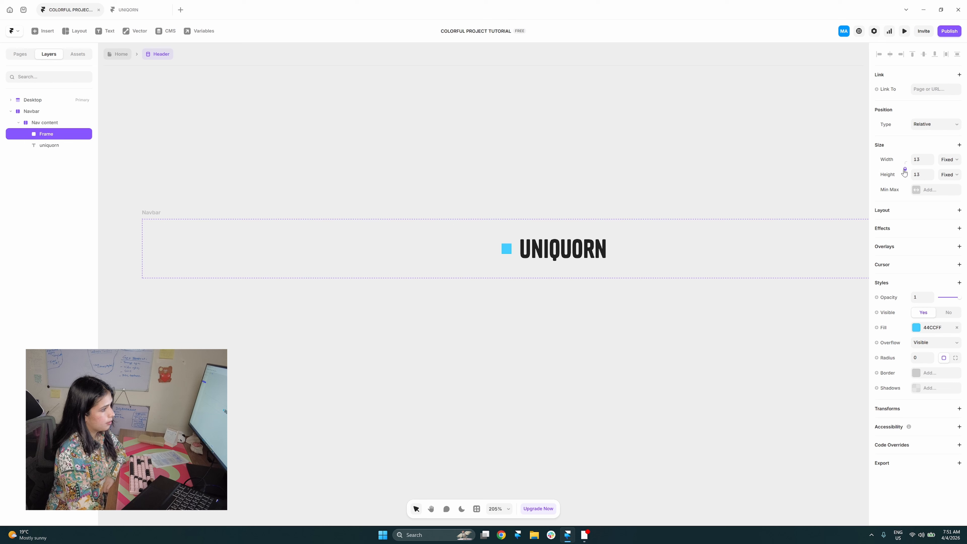
pyautogui.click(936, 329)
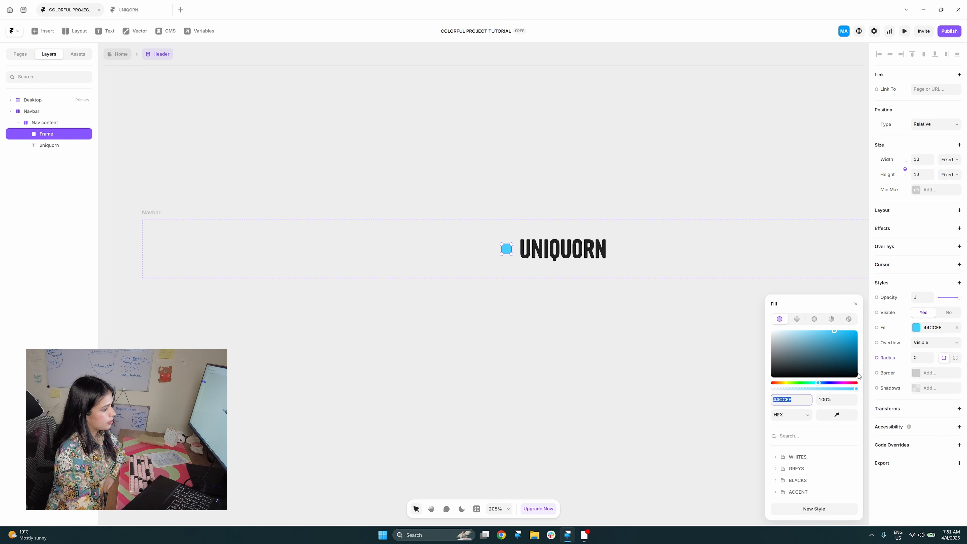
pyautogui.click(779, 492)
pyautogui.scroll(-2, 814, 486)
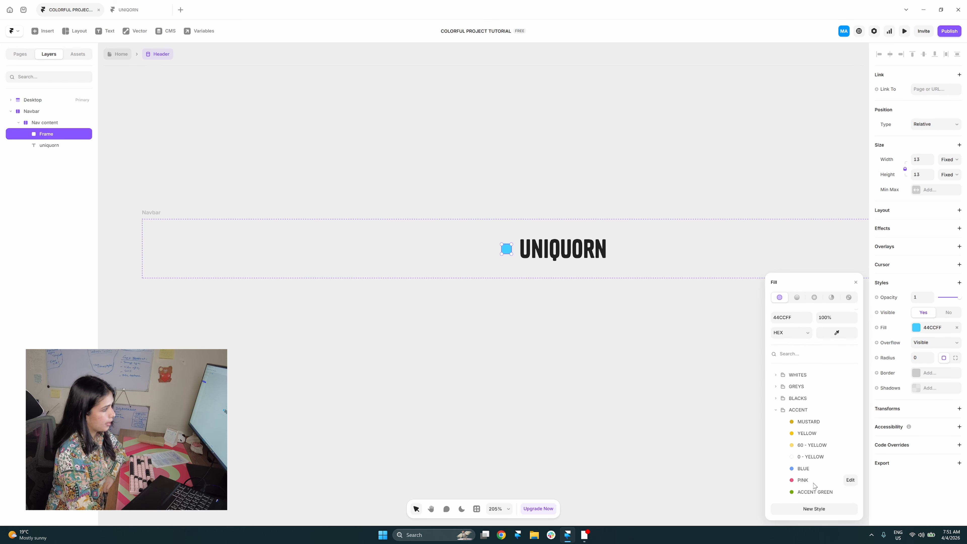
pyautogui.click(812, 481)
pyautogui.click(581, 288)
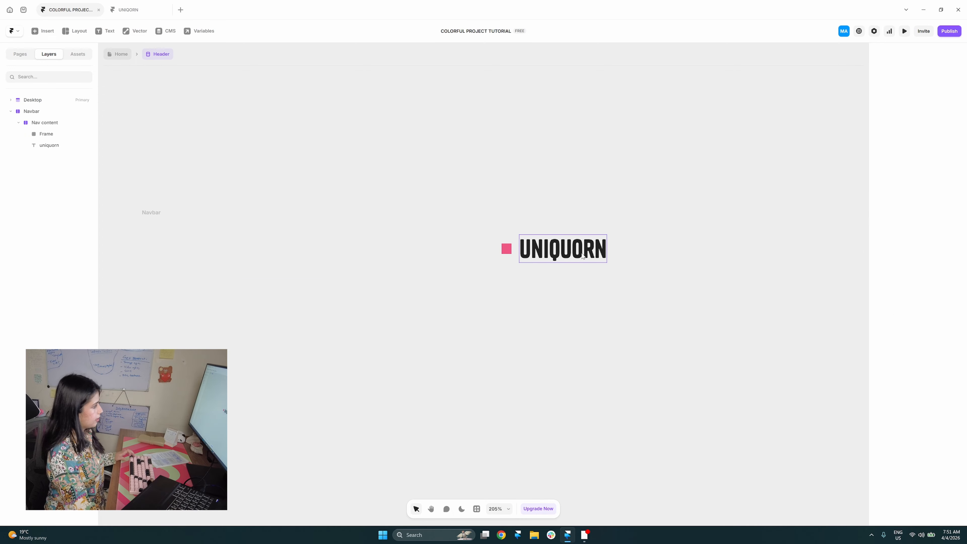
# - Wrap the uniquorn text and the pink square in a stack and set the stack's width to Fit
pyautogui.click(583, 256)
pyautogui.keyDown('shift'); pyautogui.click(506, 252); pyautogui.keyUp('shift')
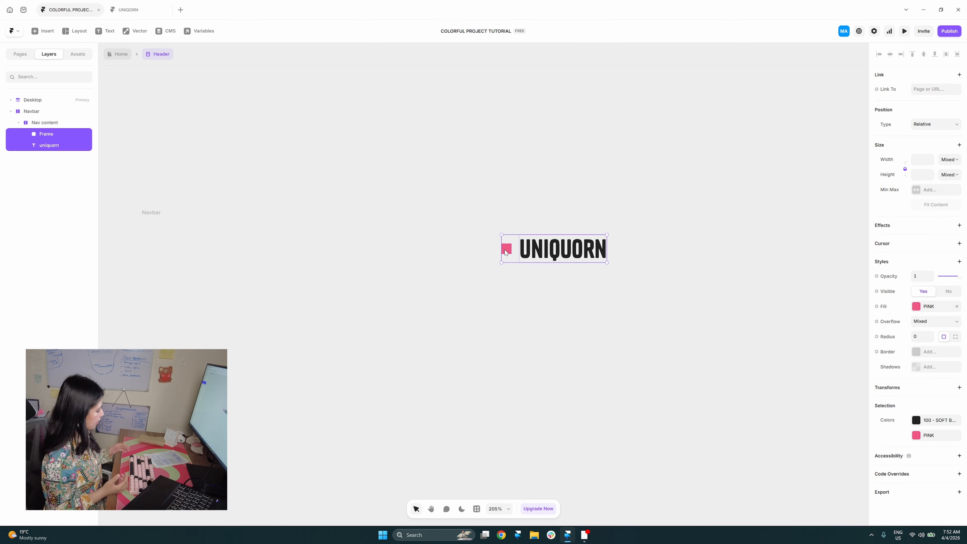
pyautogui.hotkey('shift', 'a')
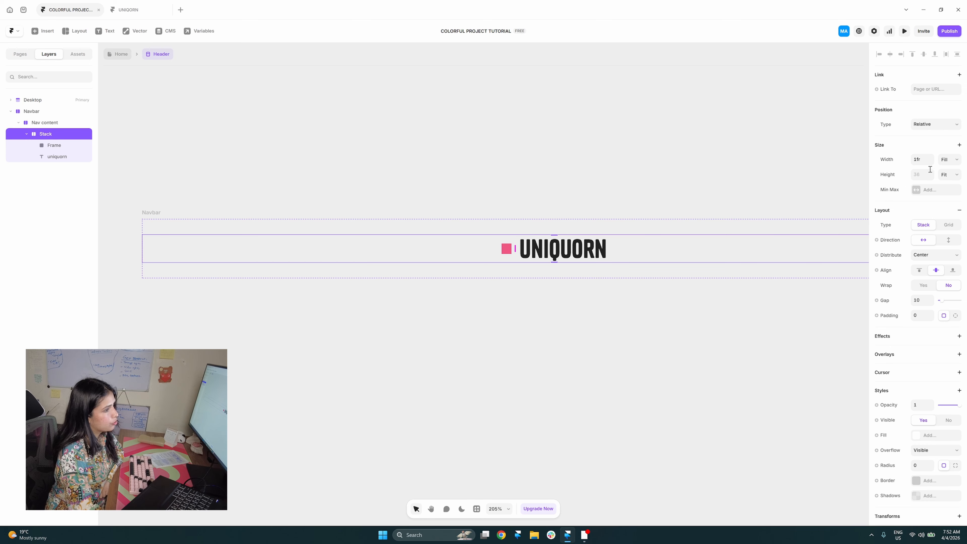
pyautogui.click(948, 162)
pyautogui.click(953, 197)
# - Set the distribution of Nav content to Space Between
pyautogui.press('h')
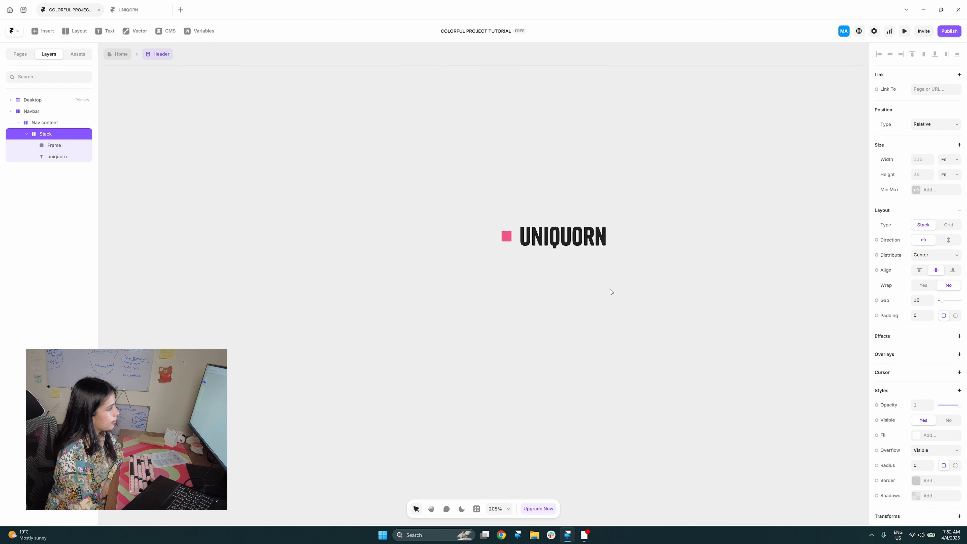
pyautogui.moveTo(601, 296); pyautogui.dragTo(650, 283)
pyautogui.press('space')
pyautogui.moveTo(779, 334); pyautogui.dragTo(785, 344)
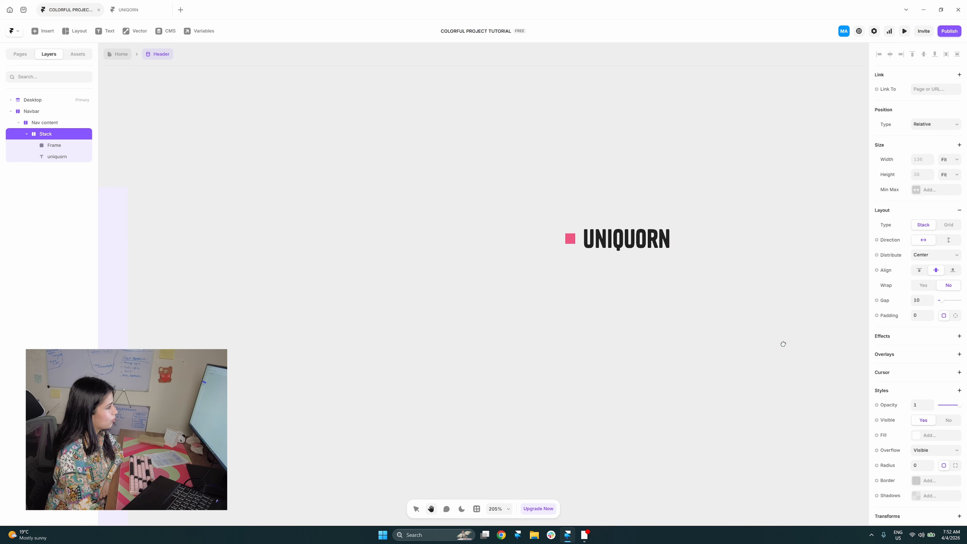
pyautogui.scroll(-5, 543, 282)
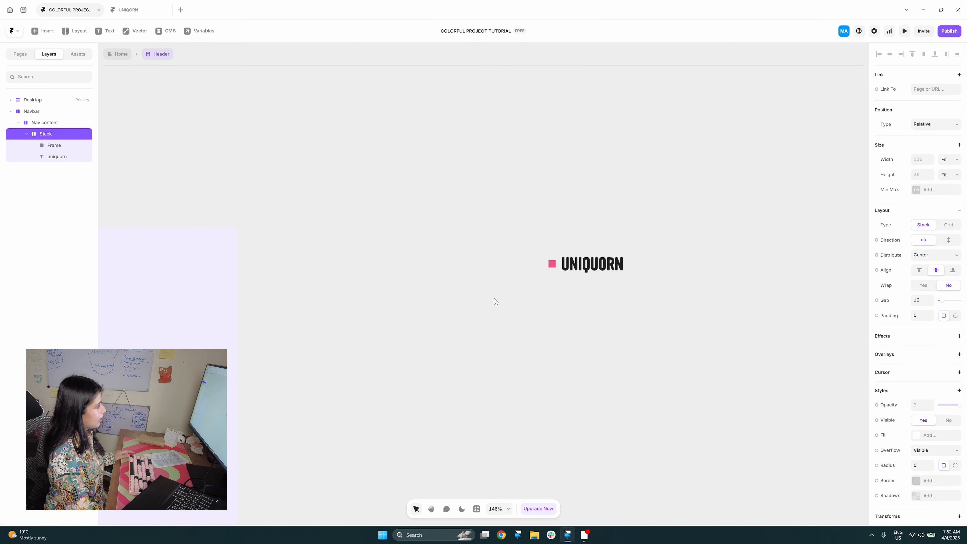
pyautogui.press('space')
pyautogui.moveTo(589, 341); pyautogui.dragTo(591, 339)
pyautogui.click(587, 188)
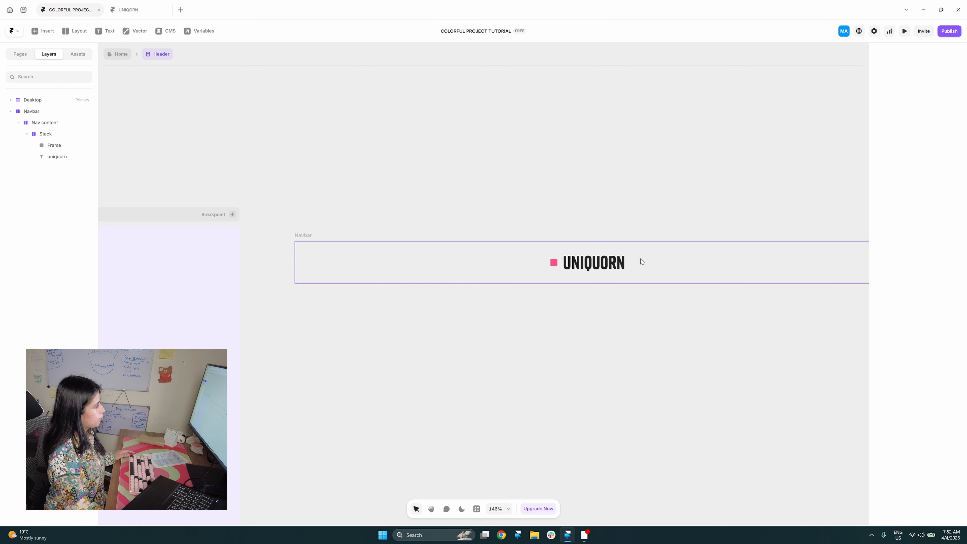
pyautogui.click(641, 262)
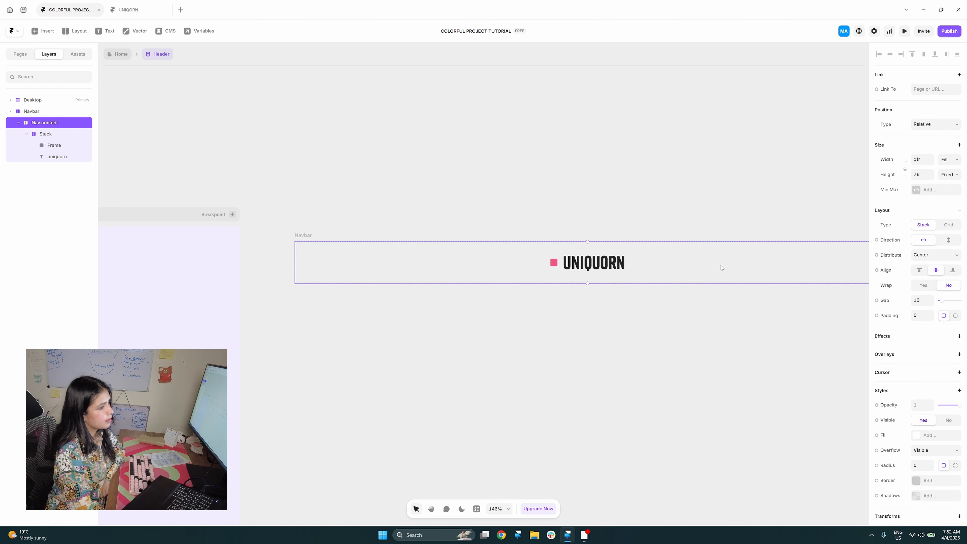
pyautogui.click(921, 262)
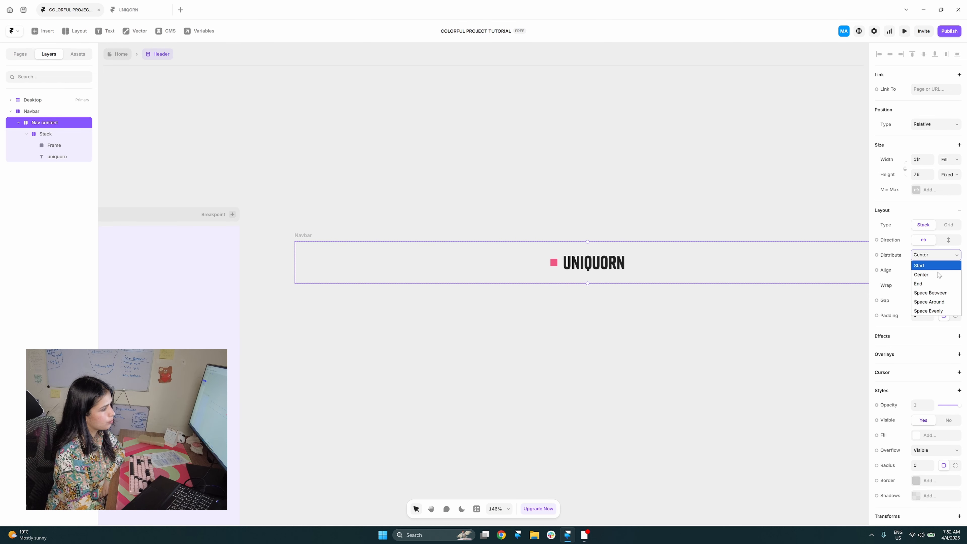
pyautogui.click(925, 293)
pyautogui.moveTo(710, 302); pyautogui.dragTo(674, 278)
pyautogui.click(702, 319)
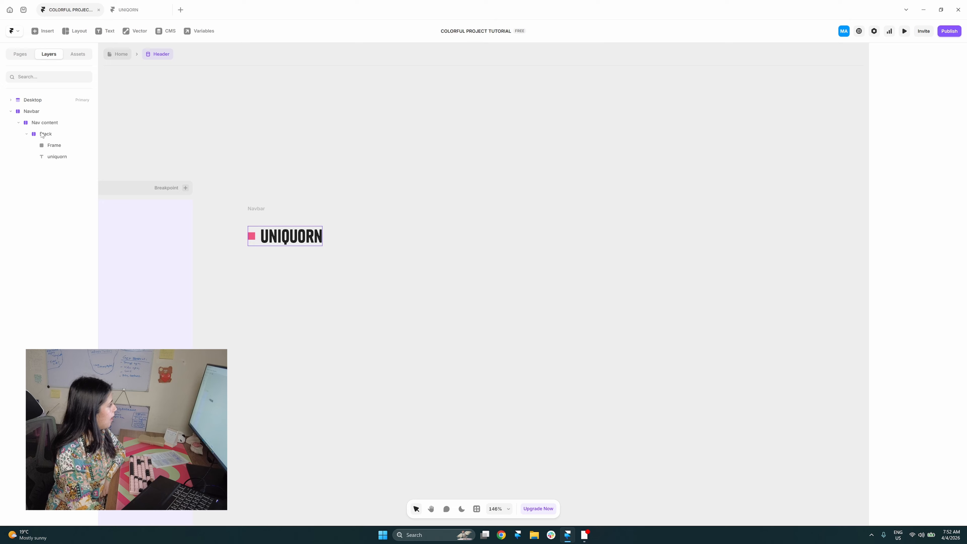
# - Preview the UNIQORN project's desktop home page, expand and collapse its MENU button, and return to the tutorial project
pyautogui.press('space')
pyautogui.moveTo(345, 230); pyautogui.dragTo(312, 227)
pyautogui.moveTo(426, 292); pyautogui.dragTo(479, 279)
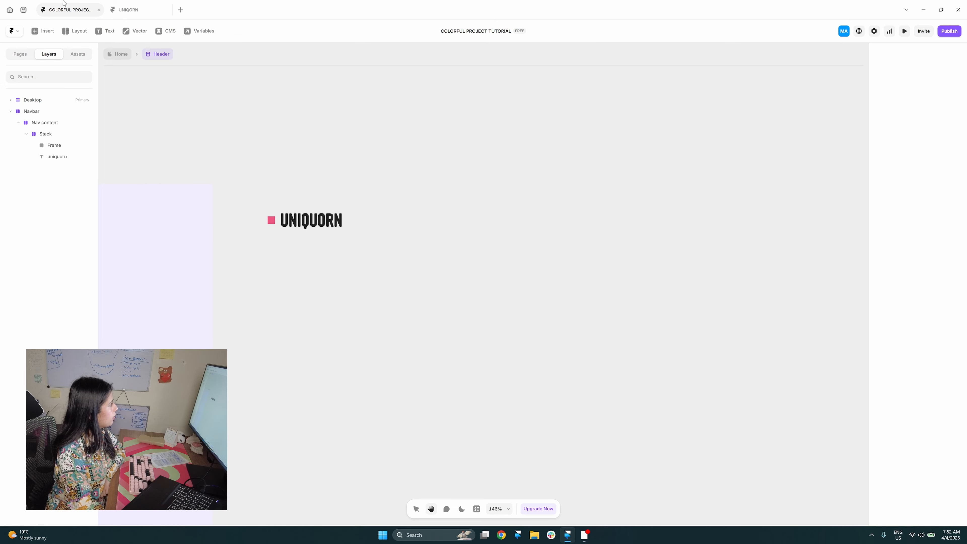
pyautogui.click(158, 14)
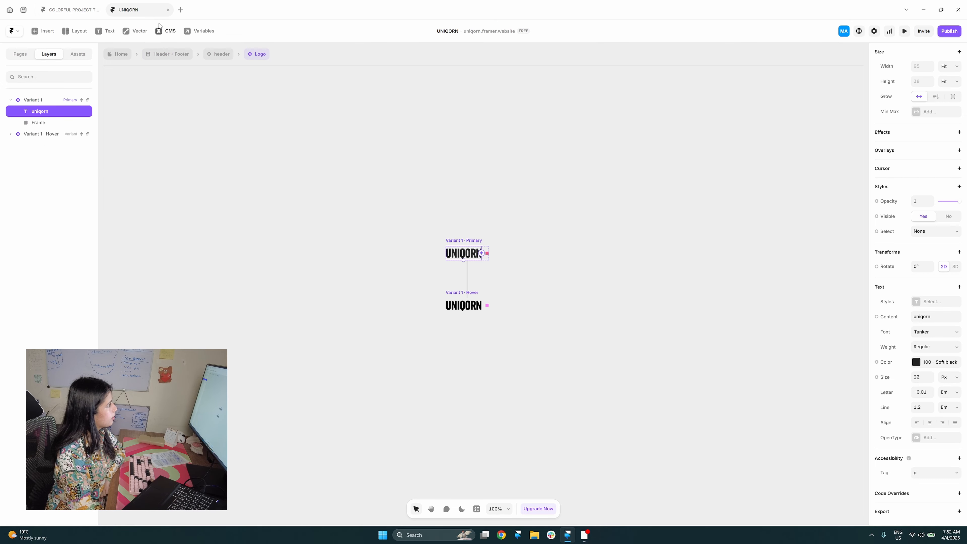
pyautogui.click(129, 54)
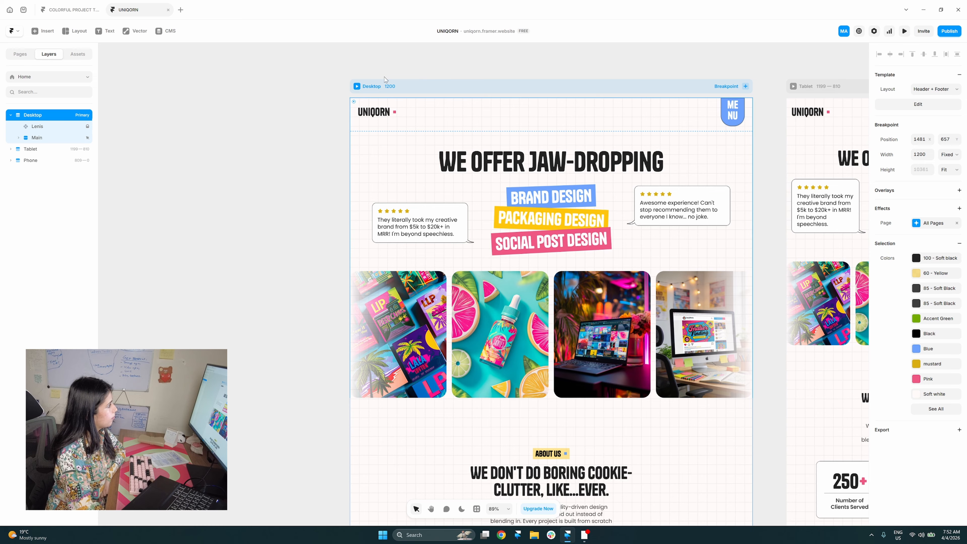
pyautogui.click(357, 86)
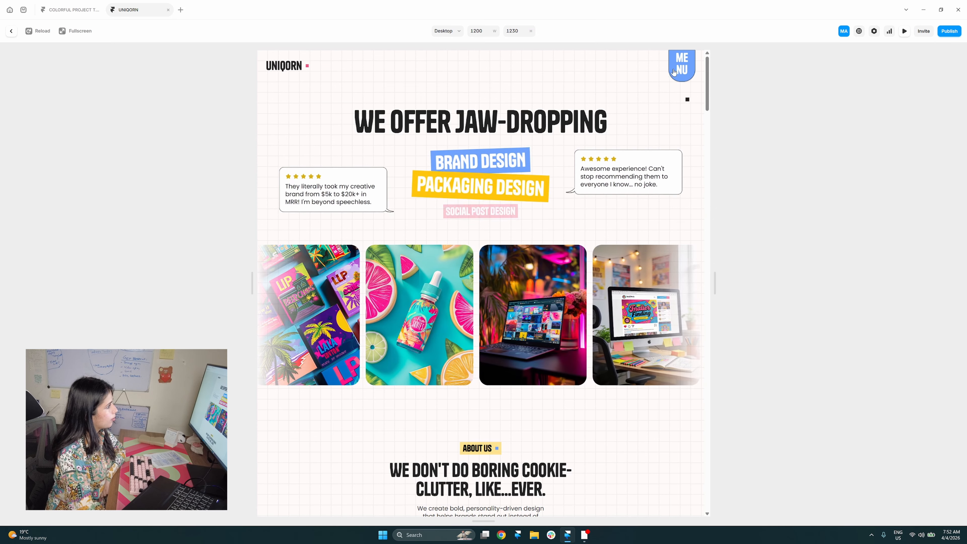
pyautogui.click(682, 66)
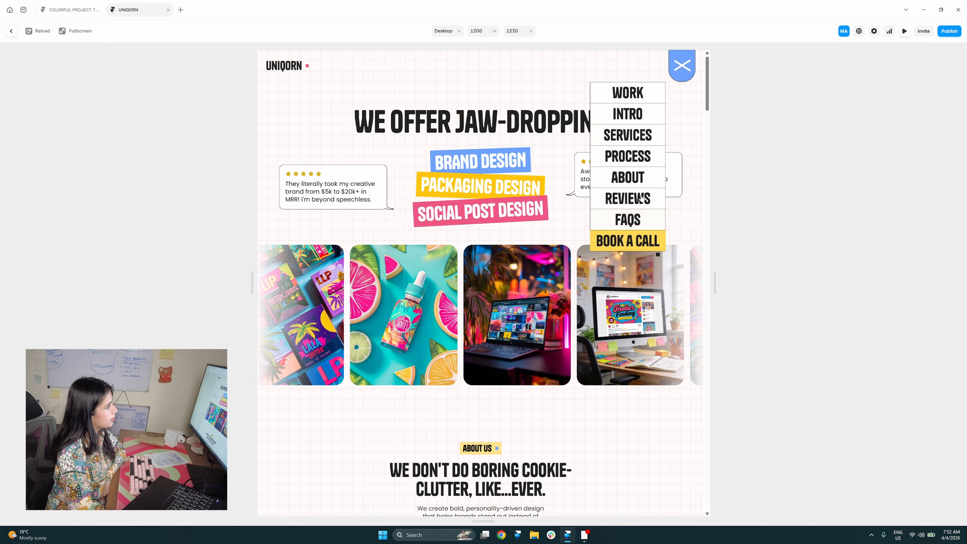
pyautogui.click(682, 68)
pyautogui.click(11, 32)
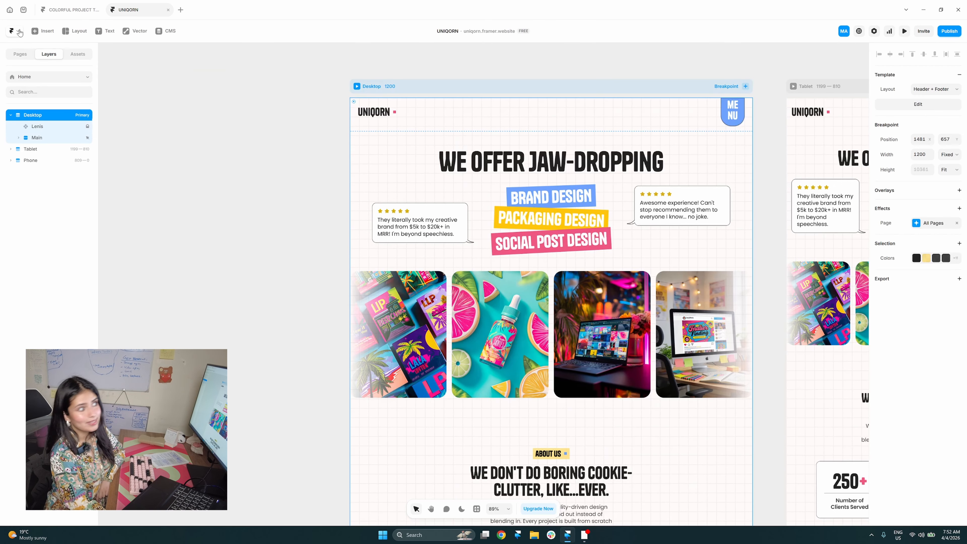
pyautogui.click(72, 11)
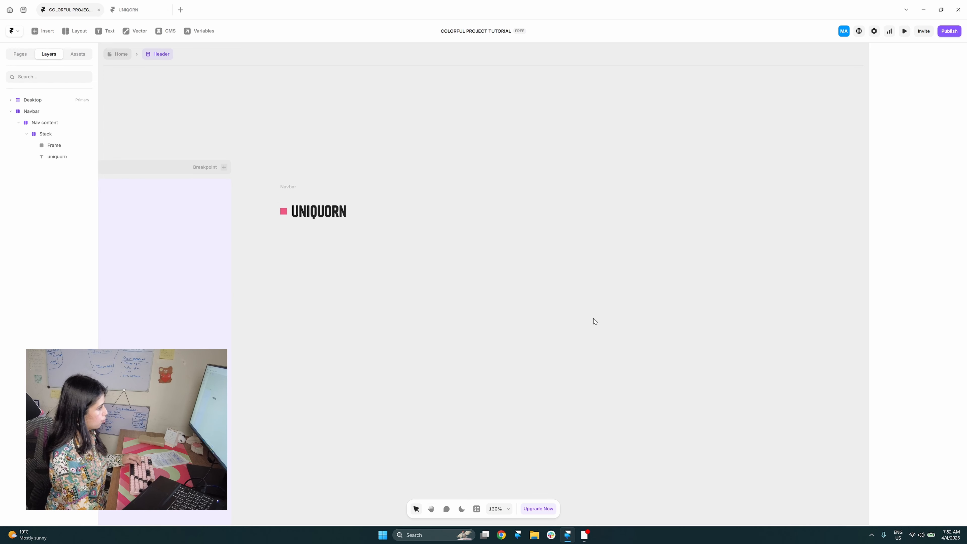
# - Draw a square frame about 72 by 72 on the empty canvas below the Navbar and give it a stack layout
pyautogui.press('f')
pyautogui.moveTo(629, 267); pyautogui.dragTo(663, 325)
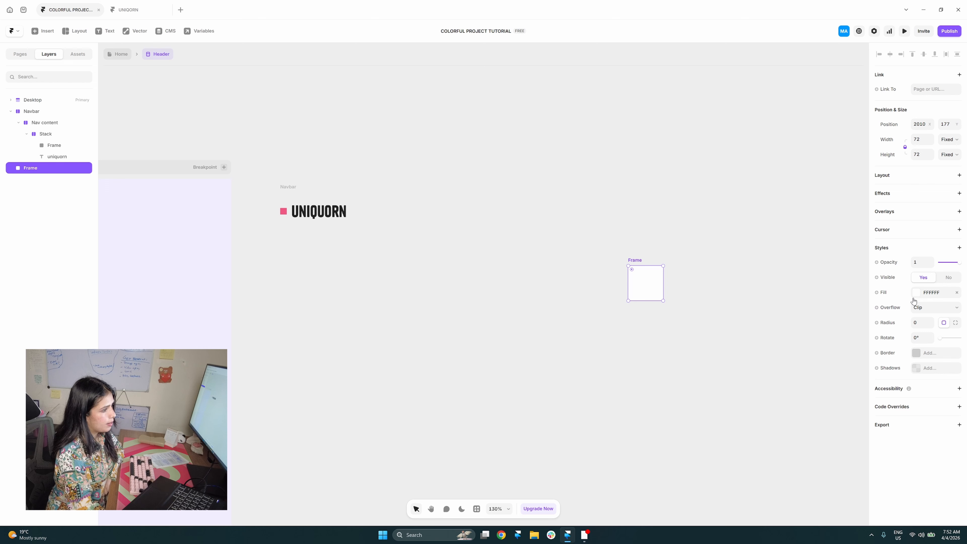
pyautogui.click(905, 179)
pyautogui.scroll(-1, 928, 358)
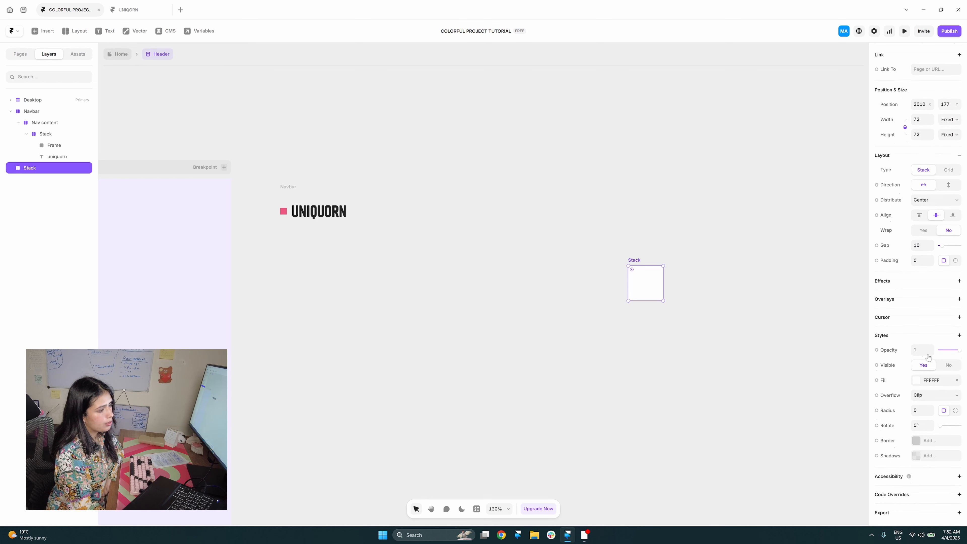
# - Fill the new 72 by 72 stack with the BLUE accent colour style
pyautogui.click(927, 381)
pyautogui.scroll(-2, 792, 469)
pyautogui.click(805, 468)
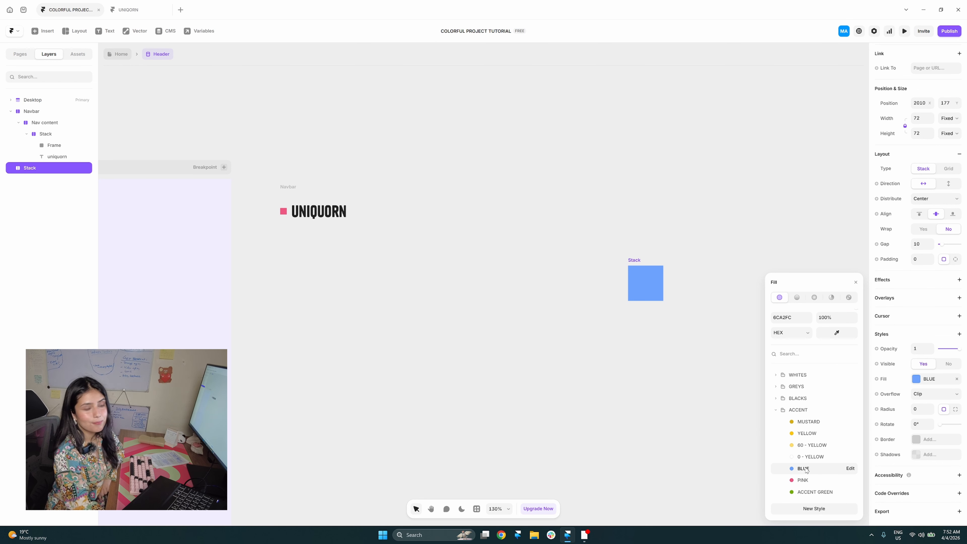
pyautogui.click(856, 282)
# - With its aspect ratio unlocked, stretch the blue stack to about 96 high and rename it Menu
pyautogui.moveTo(649, 302); pyautogui.dragTo(649, 310)
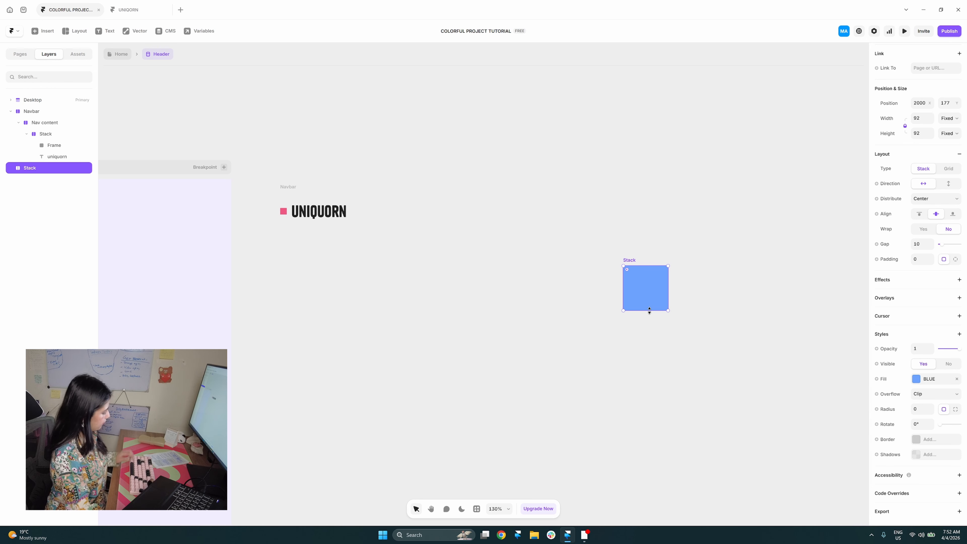
pyautogui.hotkey('ctrl', 'z')
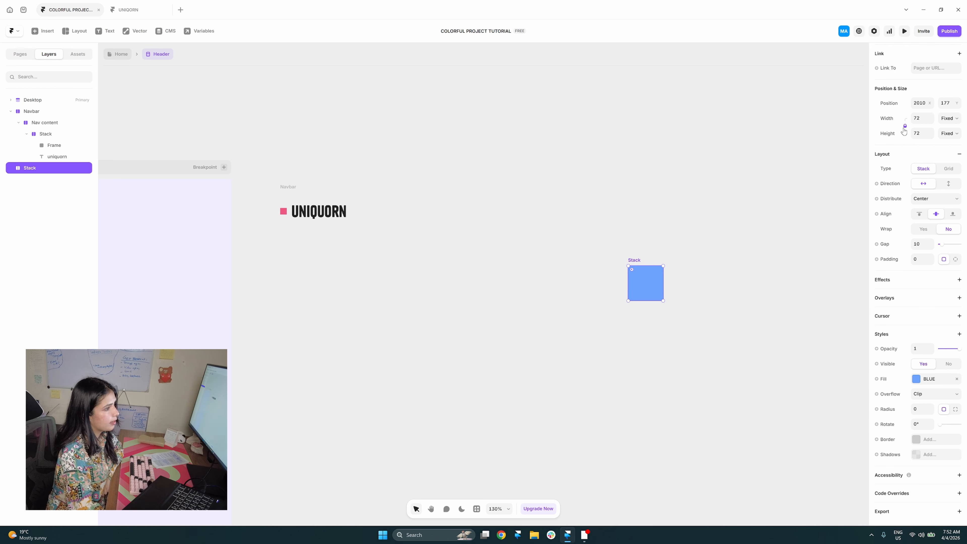
pyautogui.moveTo(648, 299); pyautogui.dragTo(650, 313)
pyautogui.doubleClick(634, 261)
pyautogui.write('Menu')
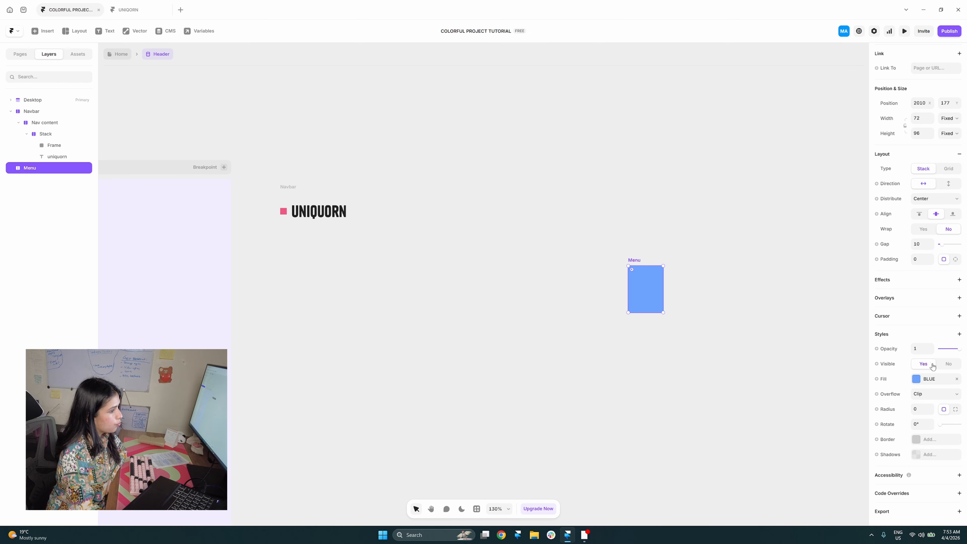
# - Set individual corner radii of 32 on the Menu stack's bottom-right and bottom-left corners
pyautogui.click(955, 409)
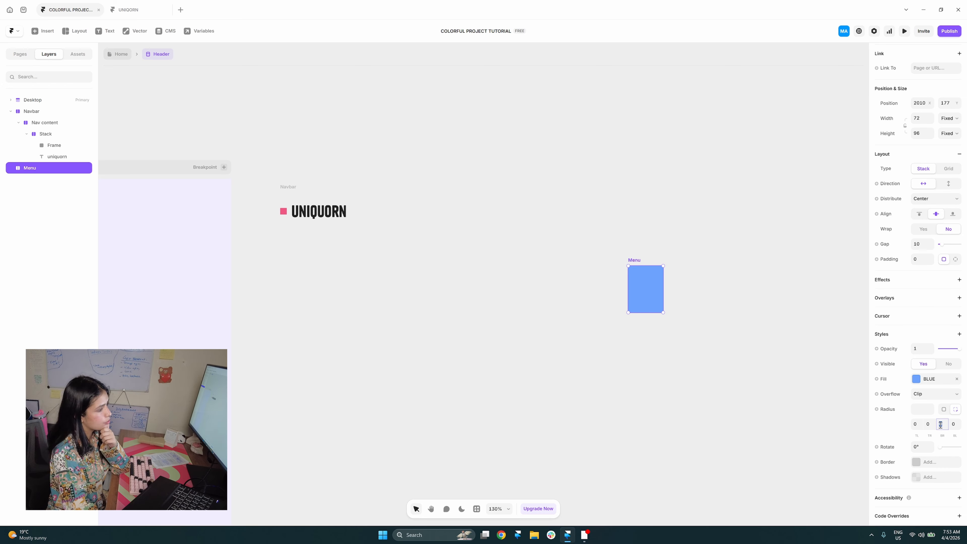
pyautogui.write('72')
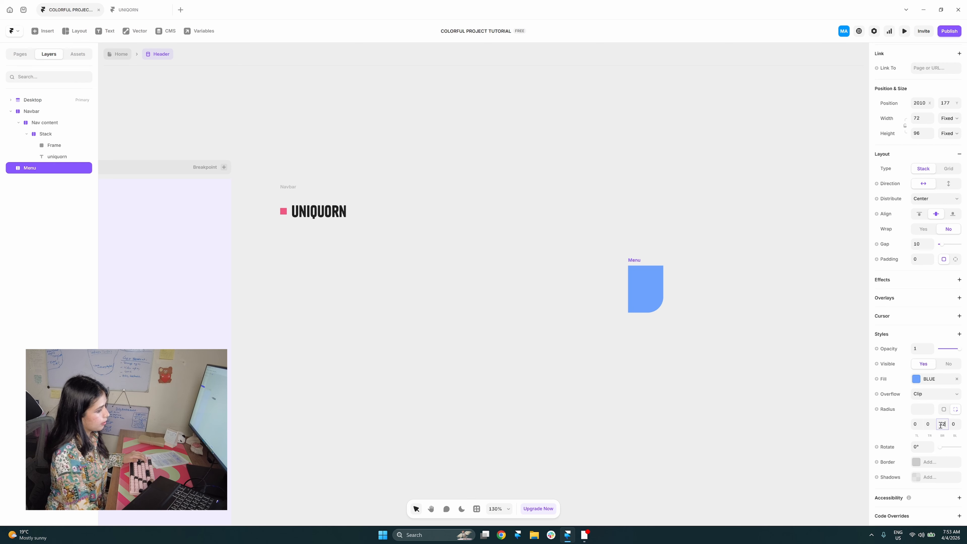
pyautogui.click(955, 424)
pyautogui.write('32')
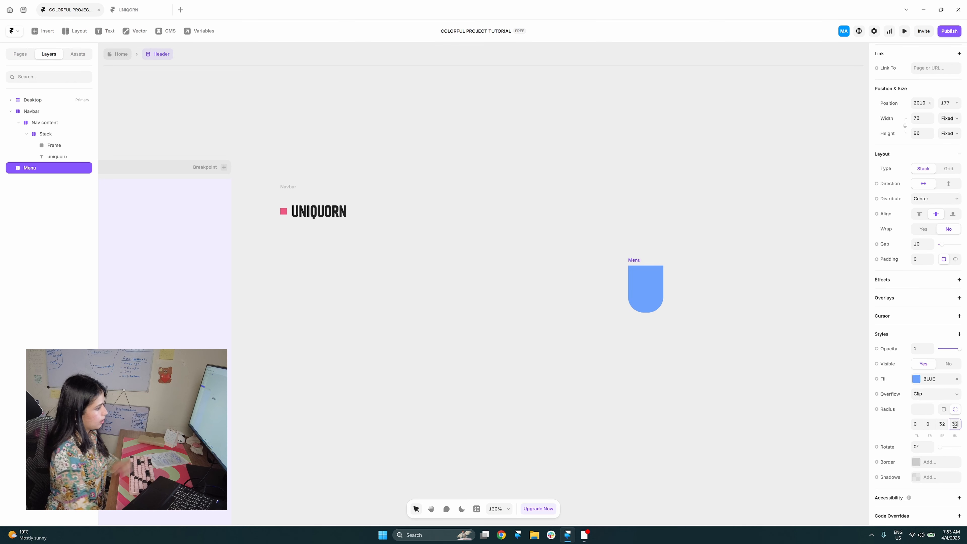
# - Check the UNIQORN reference project and shorten the Menu stack to about 87 high
pyautogui.click(126, 10)
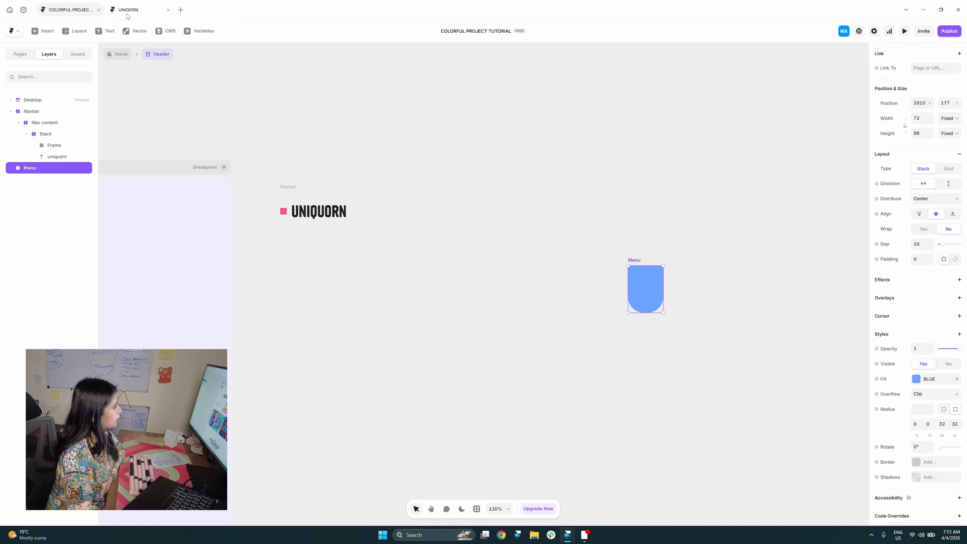
pyautogui.click(76, 11)
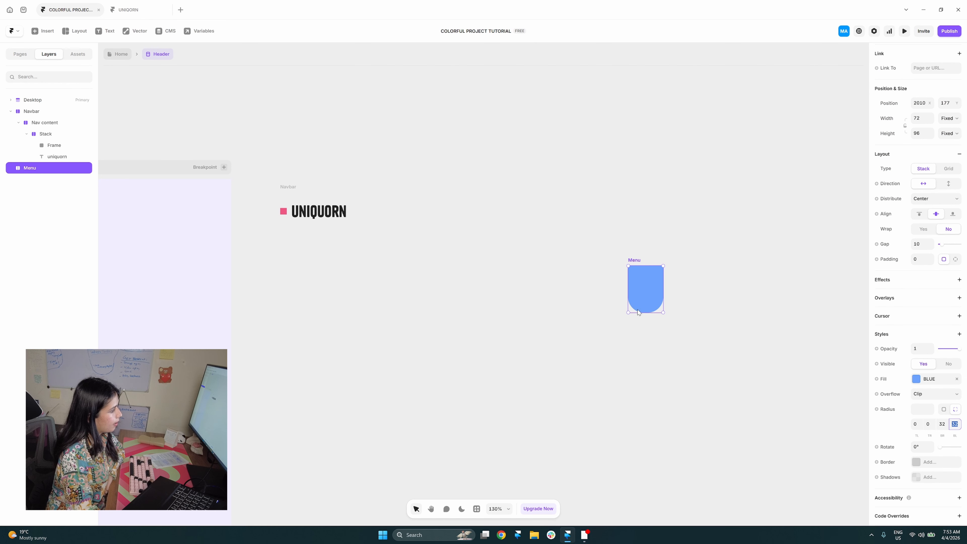
pyautogui.moveTo(642, 314); pyautogui.dragTo(641, 308)
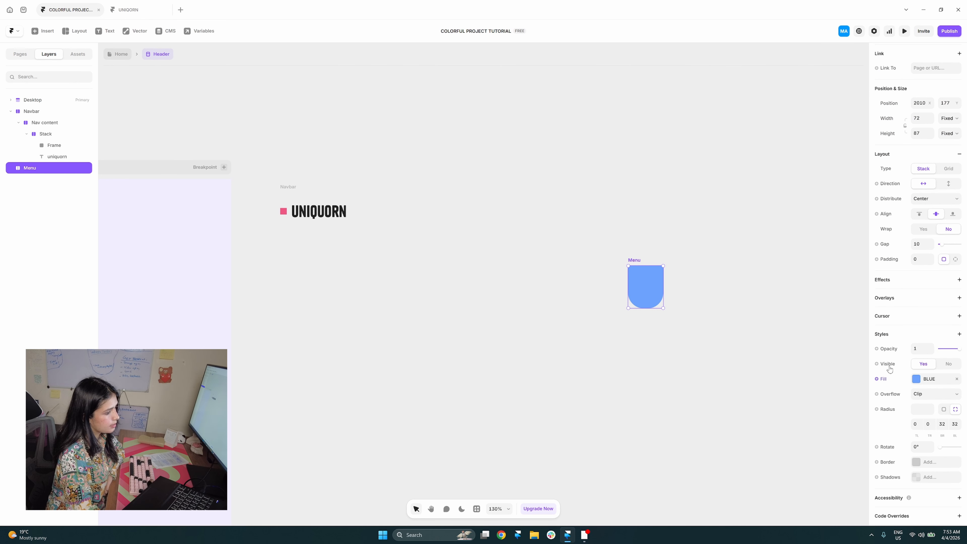
# - Add a solid border of width 1 to the Menu stack using the 85 - SOFT BLACK colour style
pyautogui.click(918, 463)
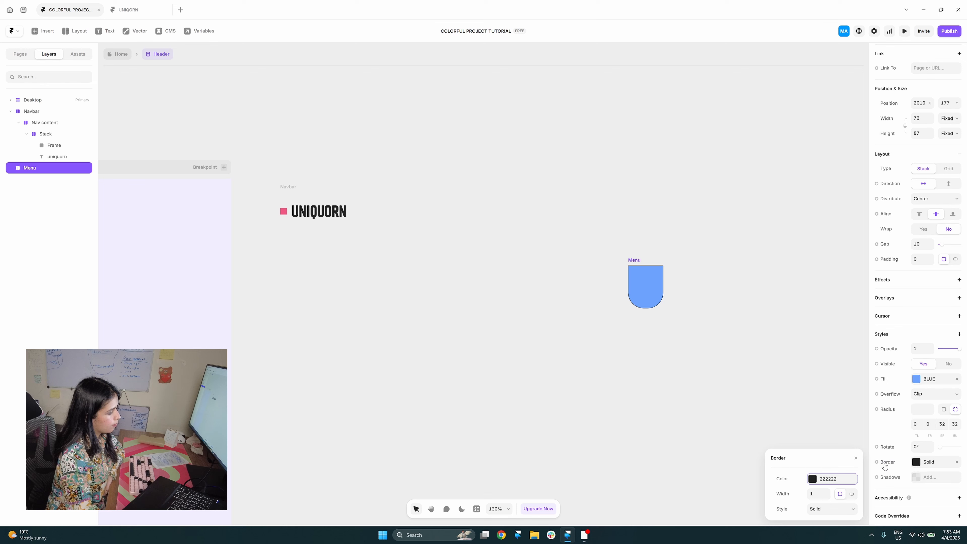
pyautogui.click(840, 481)
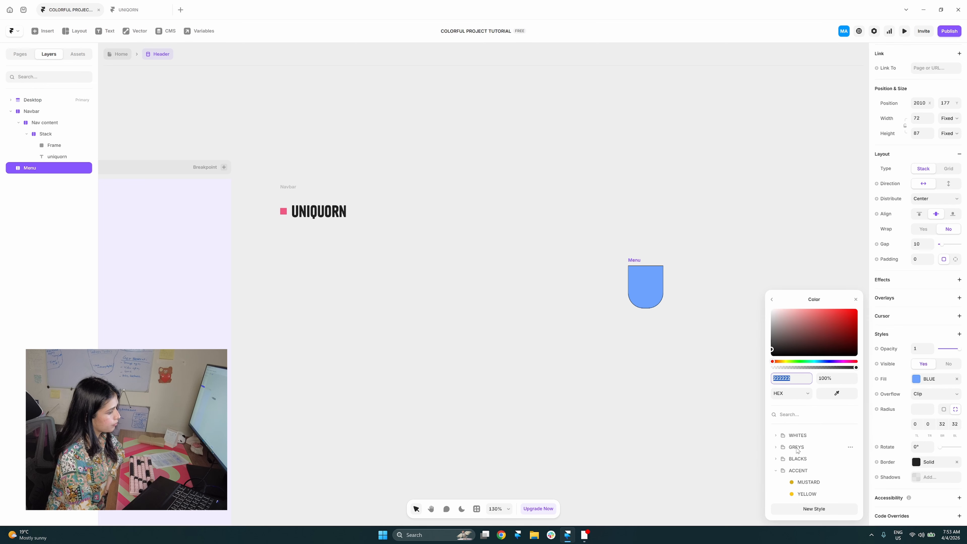
pyautogui.click(776, 459)
pyautogui.click(819, 447)
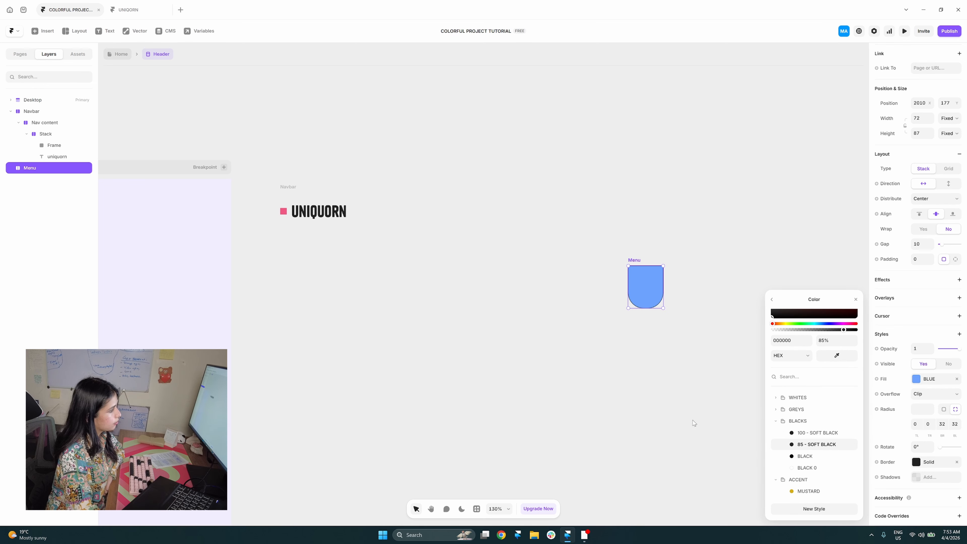
pyautogui.moveTo(694, 423); pyautogui.dragTo(662, 422)
pyautogui.click(669, 424)
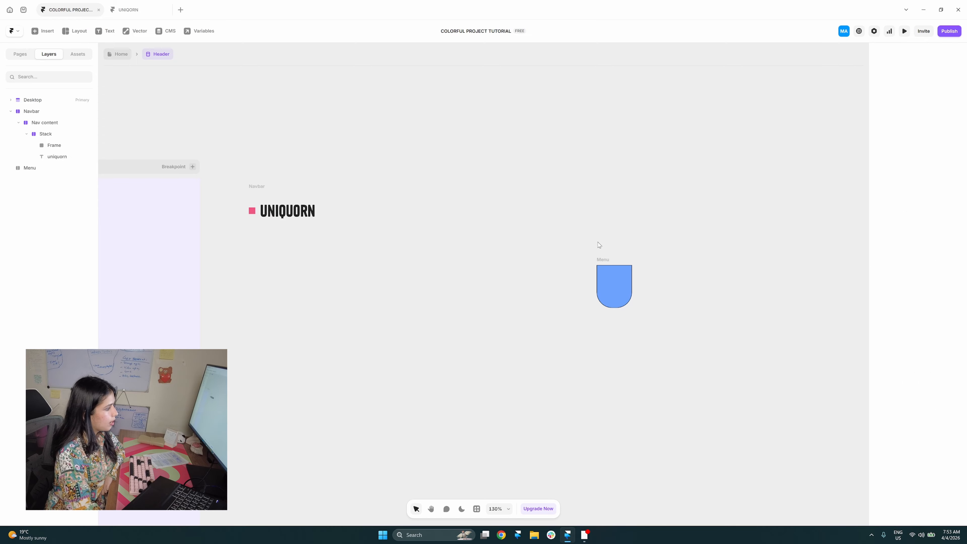
# - Add a text layer reading "me" inside the blue Menu stack
pyautogui.click(609, 262)
pyautogui.moveTo(775, 426); pyautogui.dragTo(790, 431)
pyautogui.press('t')
pyautogui.click(631, 300)
pyautogui.write('me')
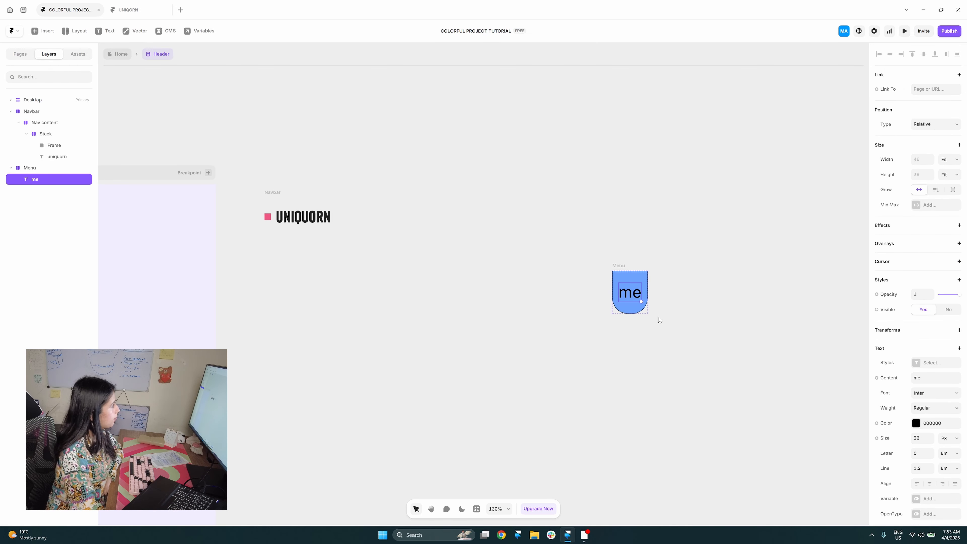
# - Apply the Heading 4 text style to the "me" text and detach the style from it
pyautogui.click(127, 10)
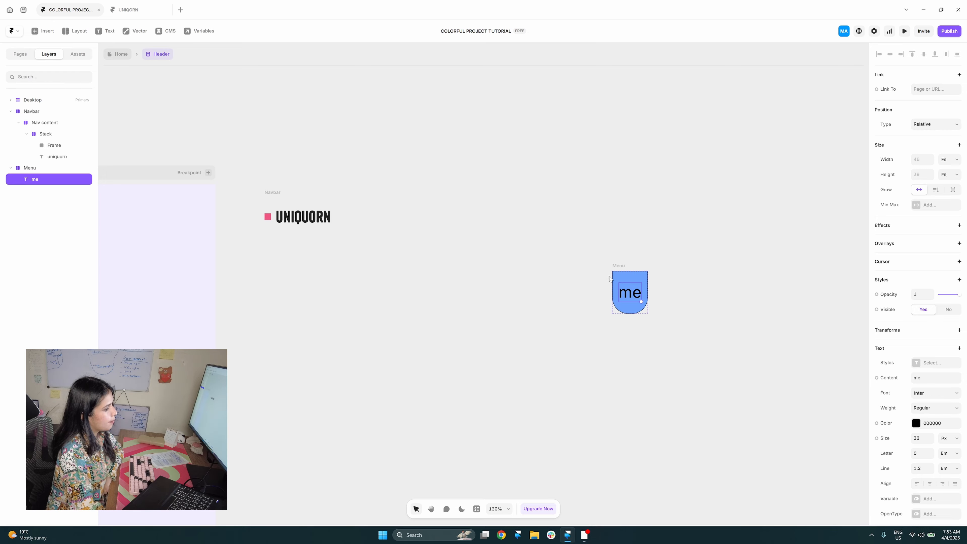
pyautogui.click(934, 363)
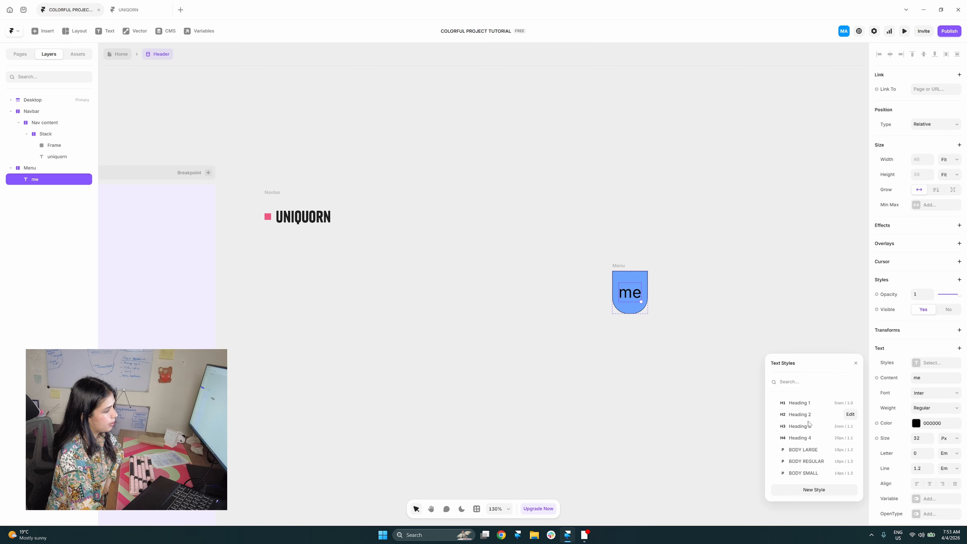
pyautogui.click(810, 437)
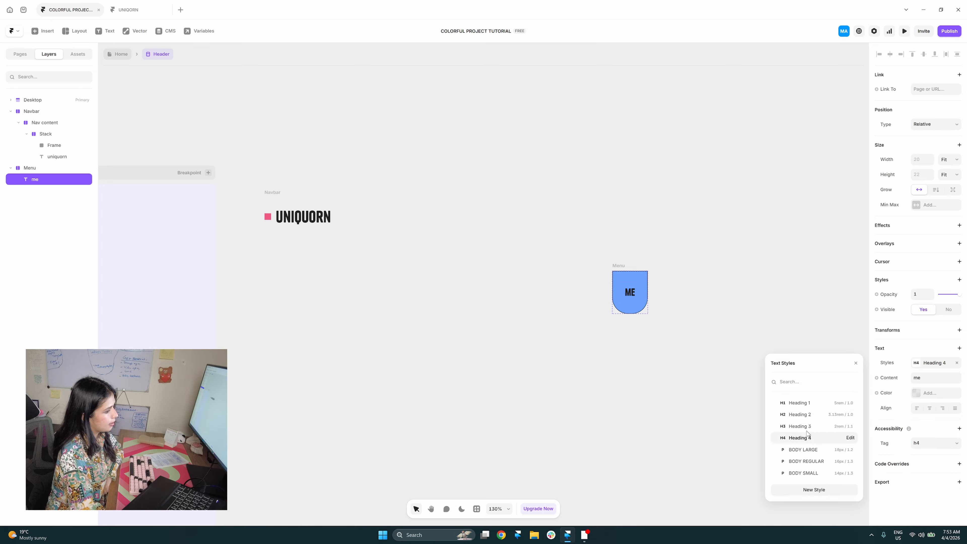
pyautogui.click(956, 364)
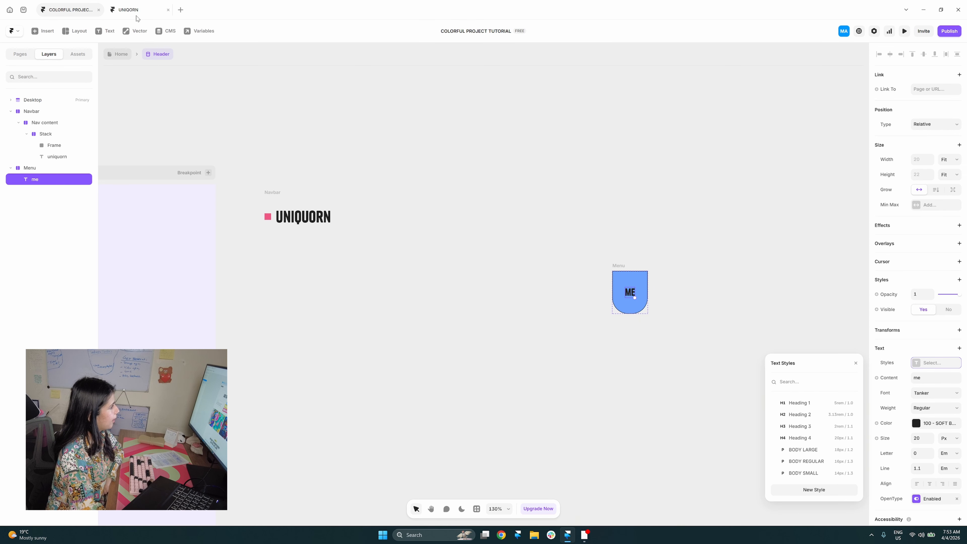
# - Set the font size of the "me" text in the Menu stack to 32 px
pyautogui.click(127, 10)
pyautogui.click(55, 11)
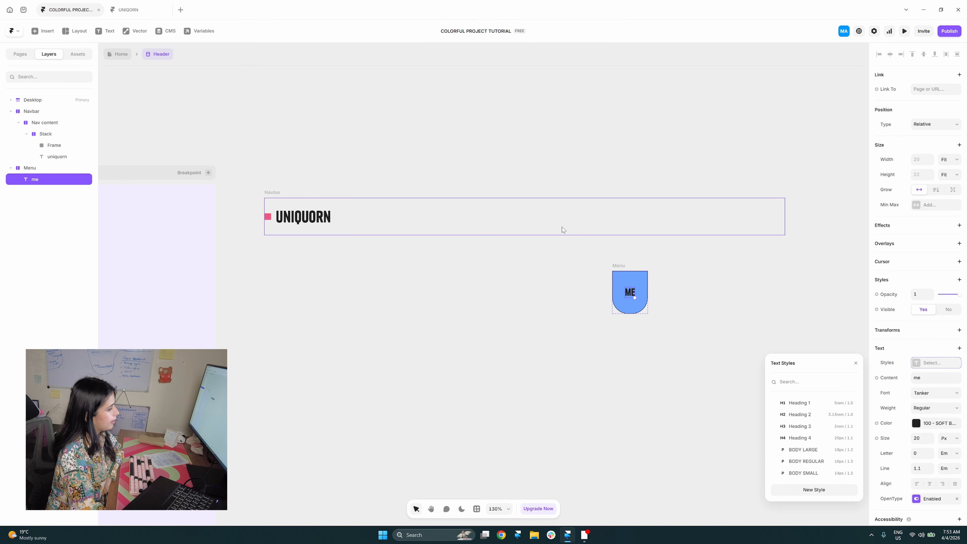
pyautogui.click(918, 438)
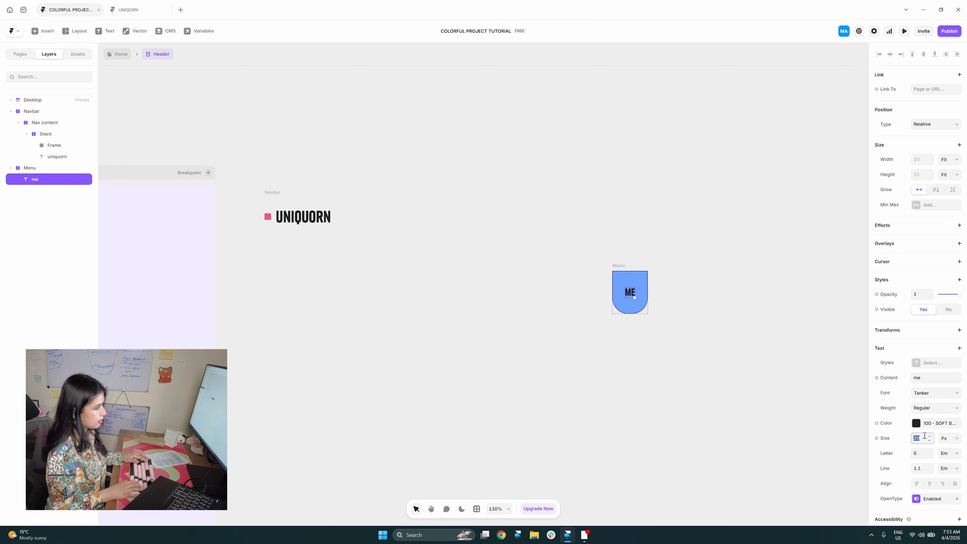
pyautogui.write('32')
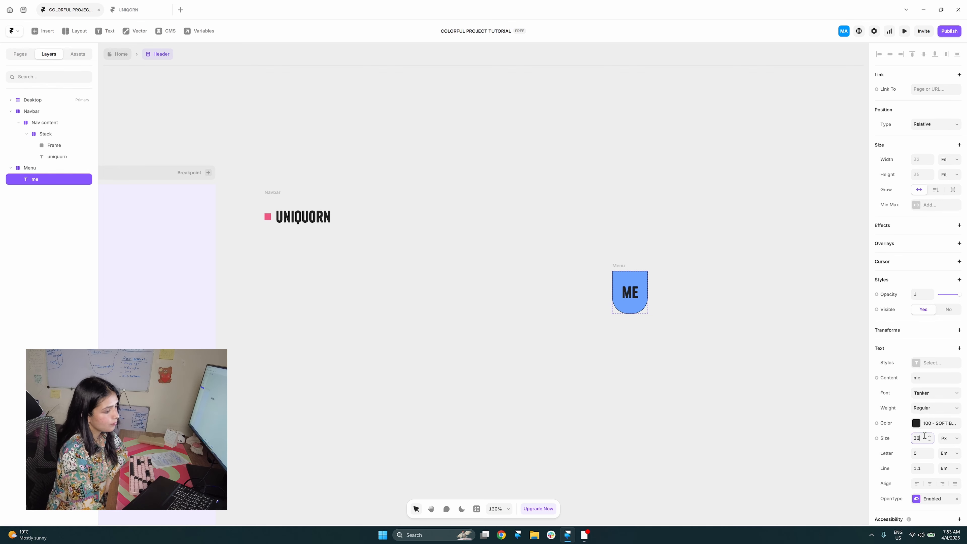
# - Apply the SOFT WHITE colour style from the WHITES folder to the "me" text
pyautogui.click(917, 423)
pyautogui.scroll(-3, 822, 438)
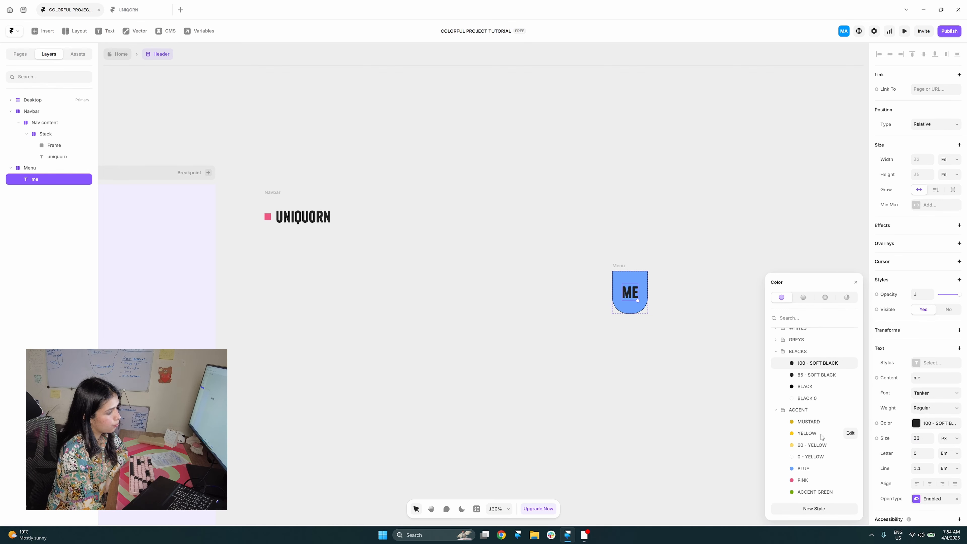
pyautogui.scroll(2, 781, 366)
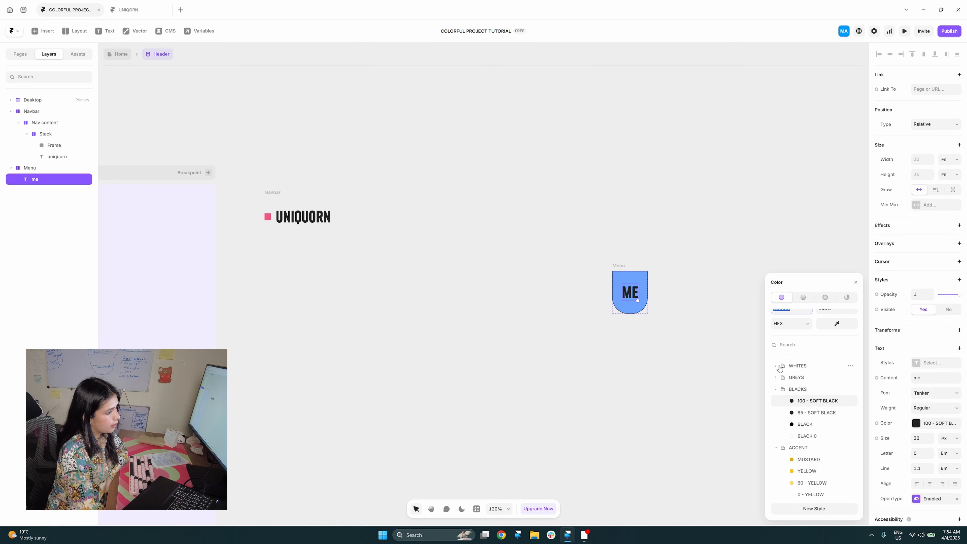
pyautogui.click(781, 366)
pyautogui.click(812, 389)
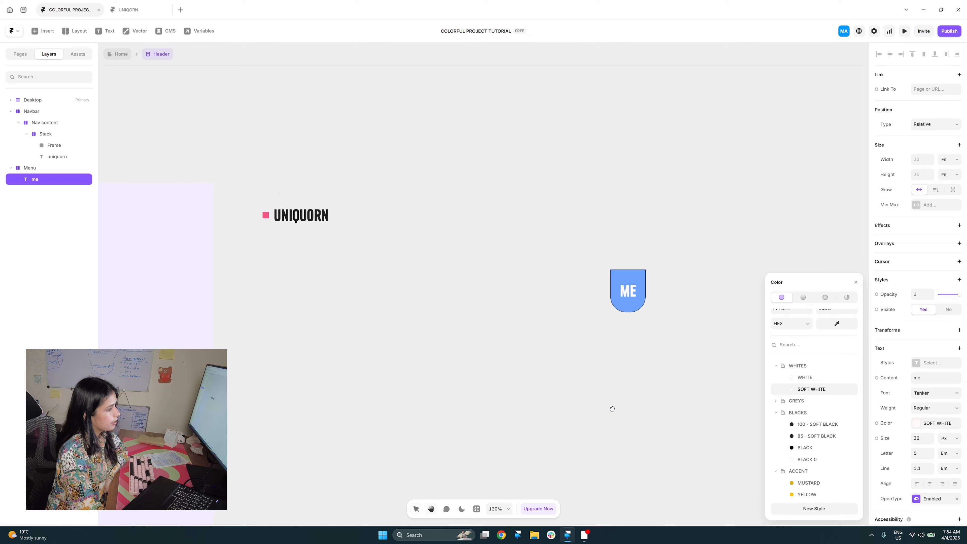
pyautogui.click(625, 339)
# - Duplicate the "me" text and arrange the Menu stack vertically with a gap of 2
pyautogui.click(629, 296)
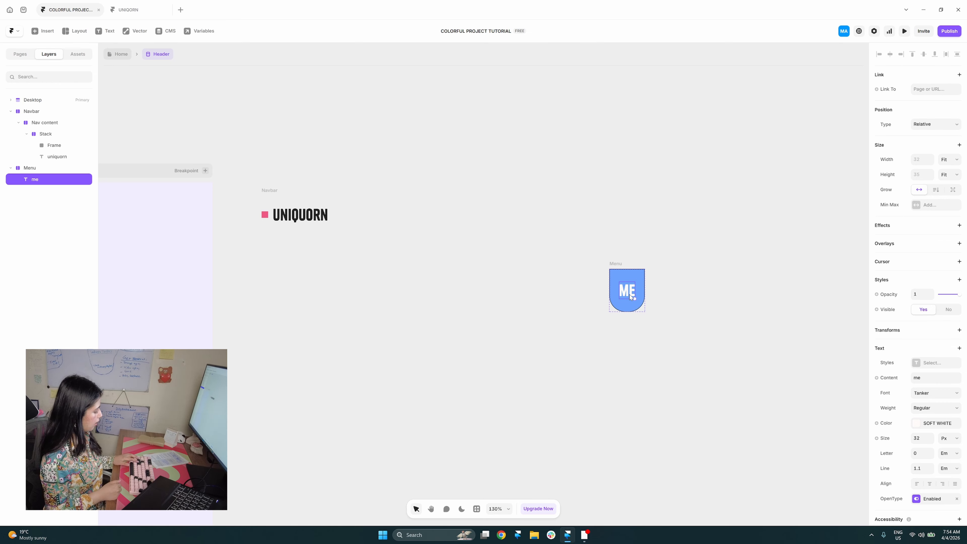
pyautogui.hotkey('ctrl', 'd')
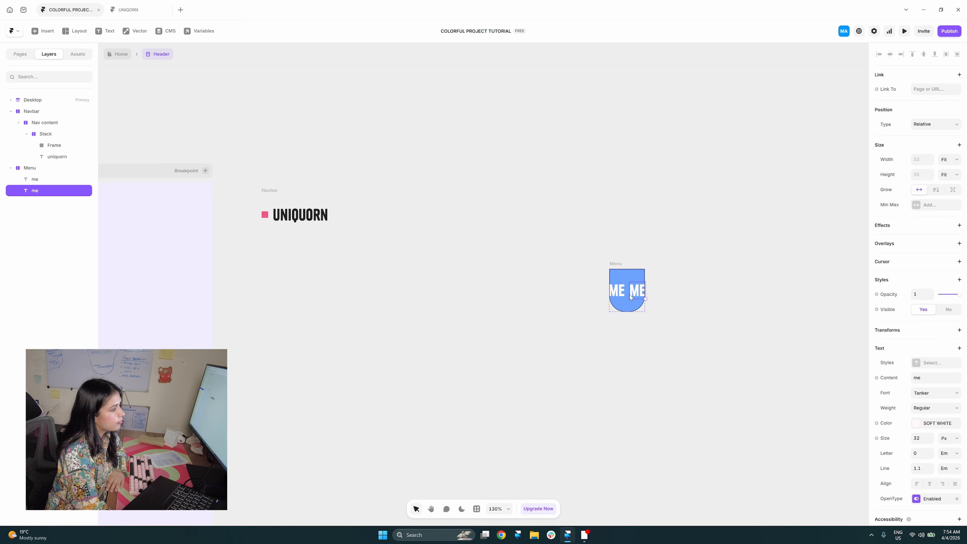
pyautogui.click(618, 271)
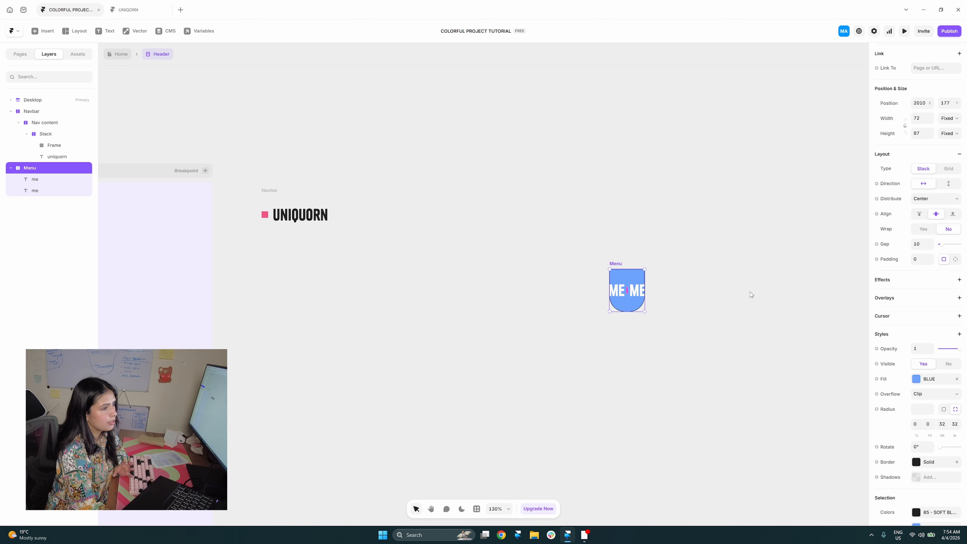
pyautogui.click(949, 183)
pyautogui.moveTo(929, 246); pyautogui.dragTo(931, 252)
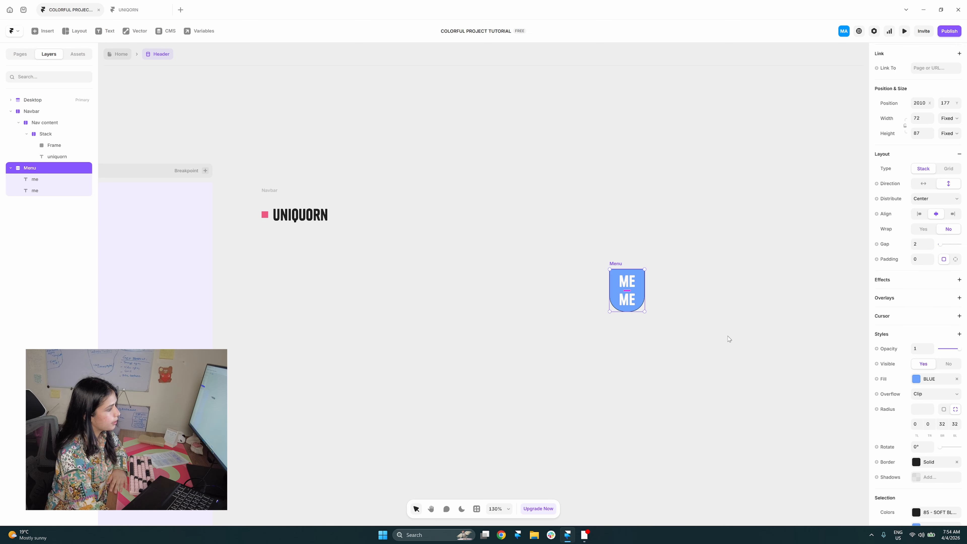
# - Change the lower text layer in the Menu stack to read "NU"
pyautogui.hscroll(-1, 663, 336)
pyautogui.doubleClick(640, 297)
pyautogui.write('NU')
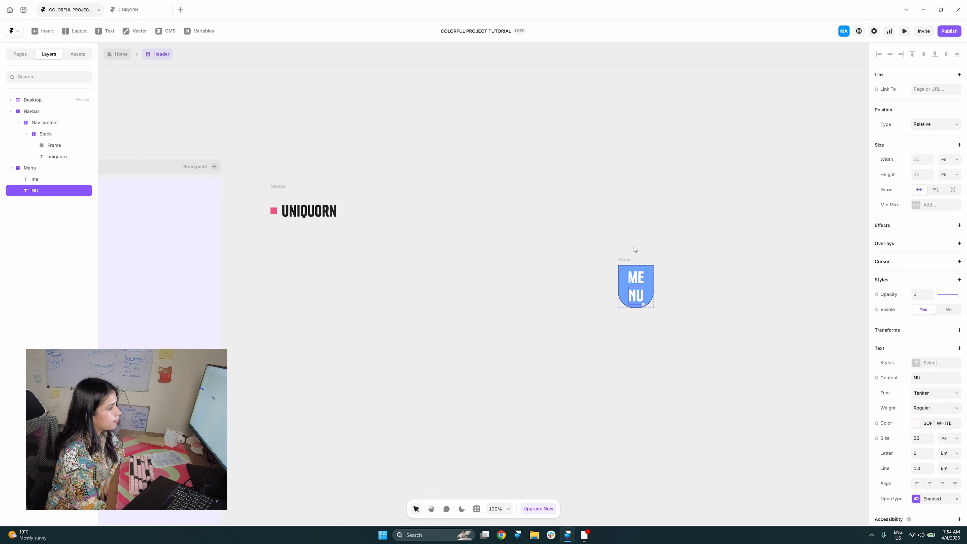
# - Set the Menu stack's height to Fit Content and its width to 70
pyautogui.click(624, 261)
pyautogui.scroll(1, 888, 190)
pyautogui.click(948, 156)
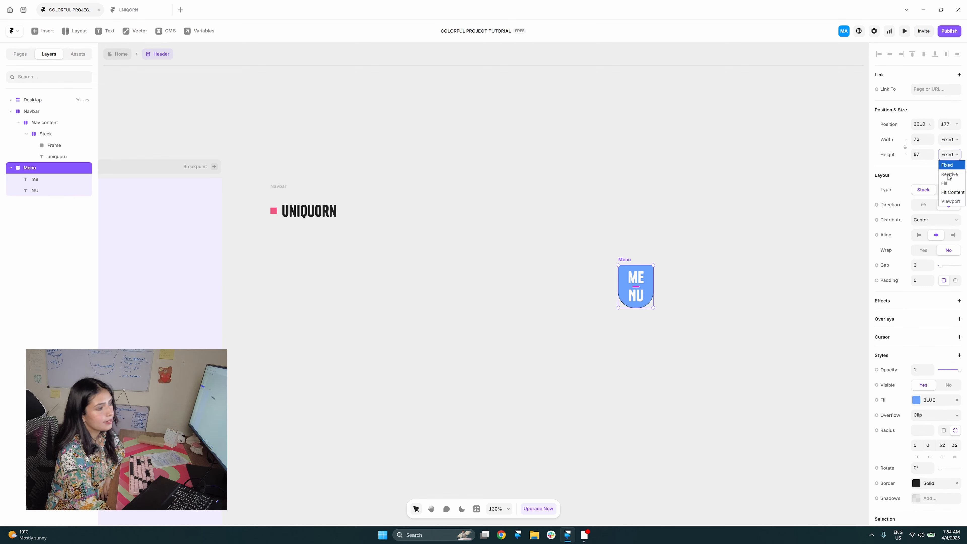
pyautogui.click(951, 191)
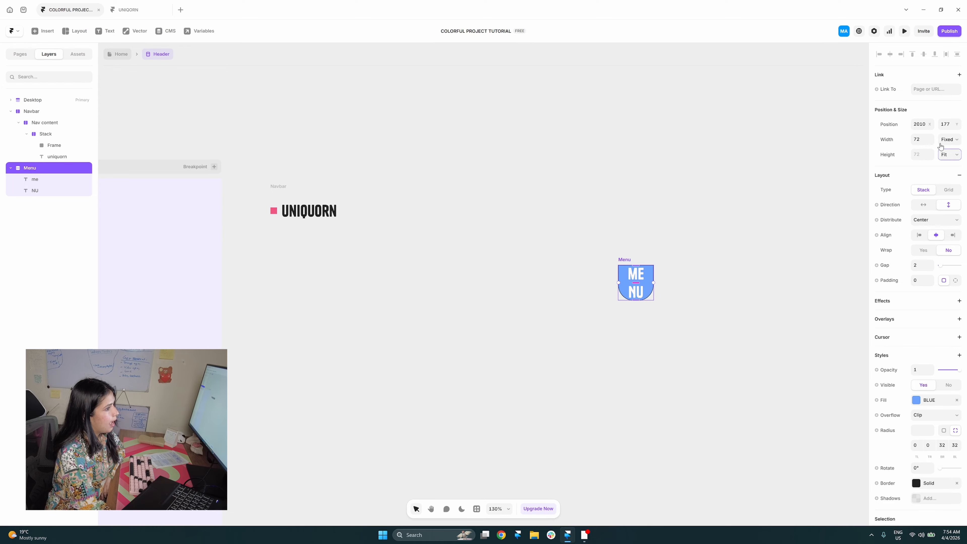
pyautogui.click(930, 141)
pyautogui.click(931, 141)
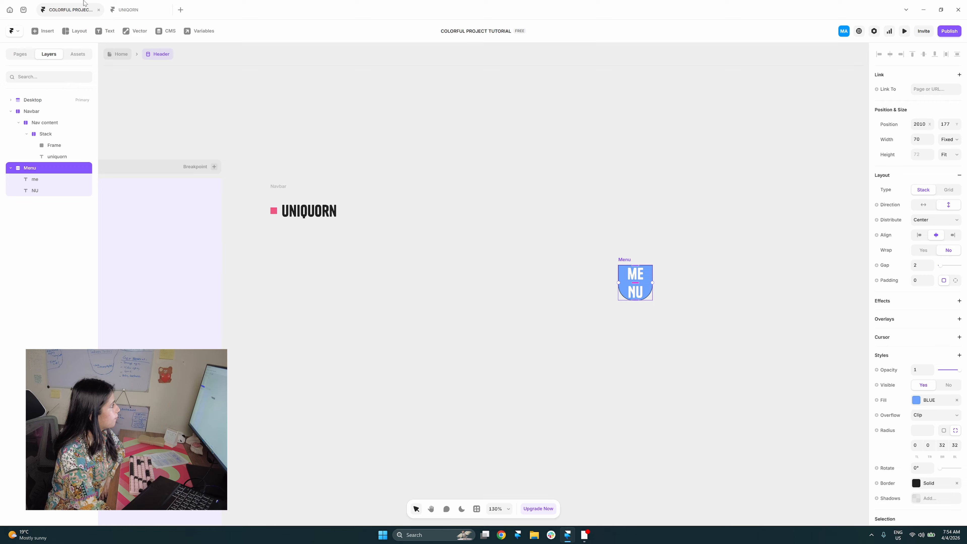
# - Inspect the menu button in the header component of the UNIQORN reference project, then return to the tutorial project
pyautogui.click(124, 9)
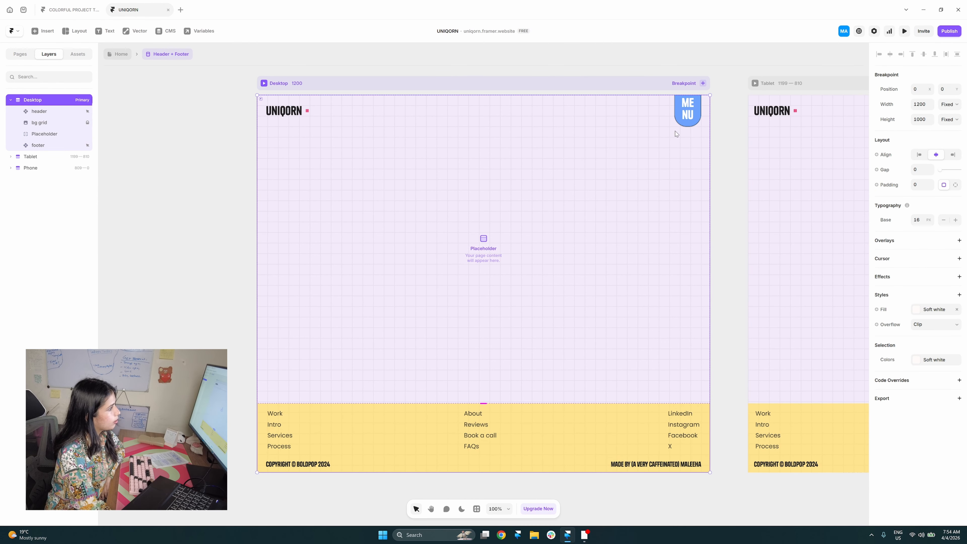
pyautogui.doubleClick(686, 119)
pyautogui.click(685, 274)
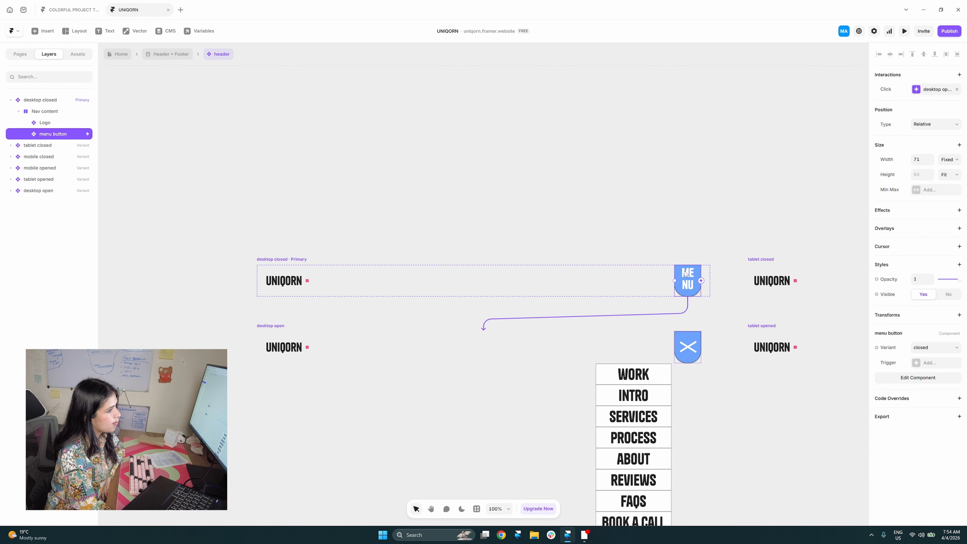
pyautogui.doubleClick(690, 285)
pyautogui.hotkey('ctrl', 'Tab')
pyautogui.moveTo(666, 308); pyautogui.dragTo(674, 306)
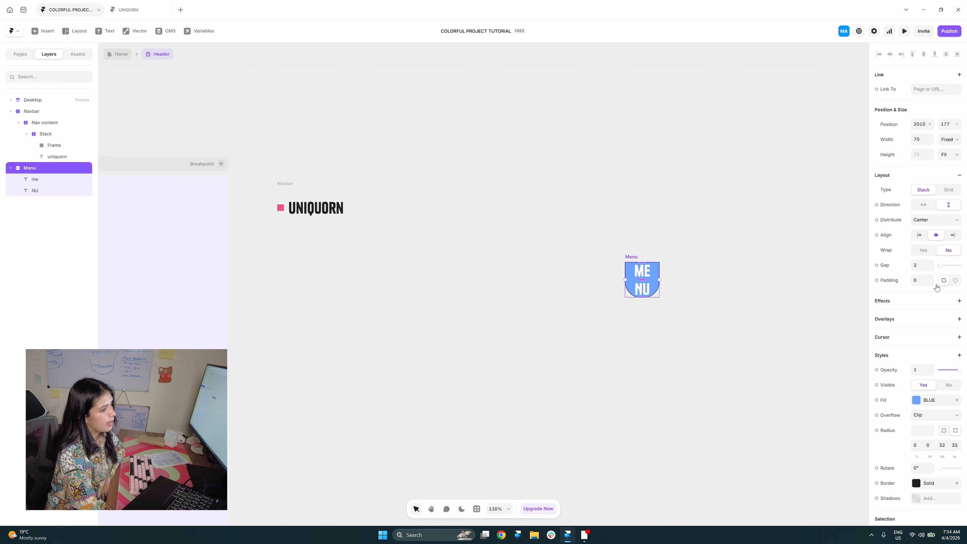
# - Switch the Menu stack to individual padding per side and set the bottom padding to 24
pyautogui.click(956, 280)
pyautogui.click(941, 295)
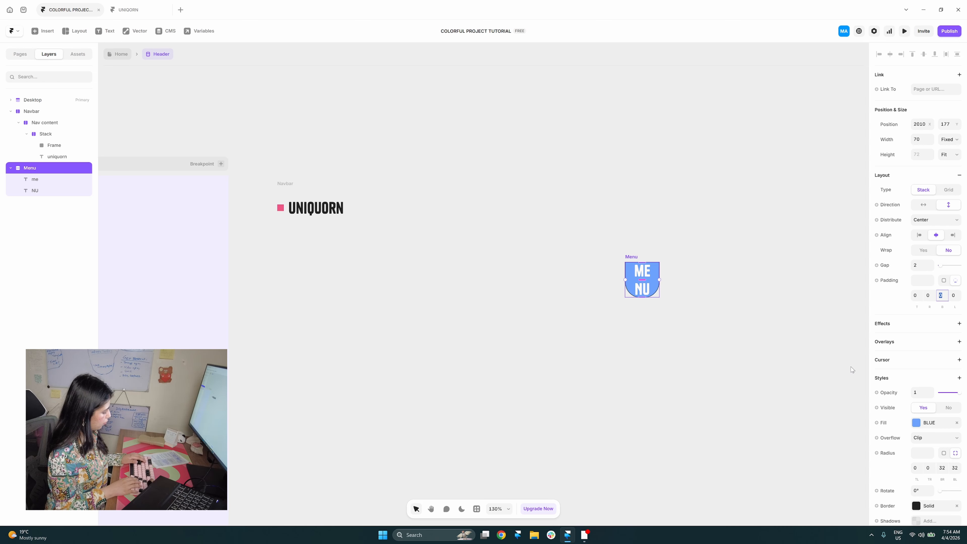
pyautogui.write('24')
pyautogui.press('Return')
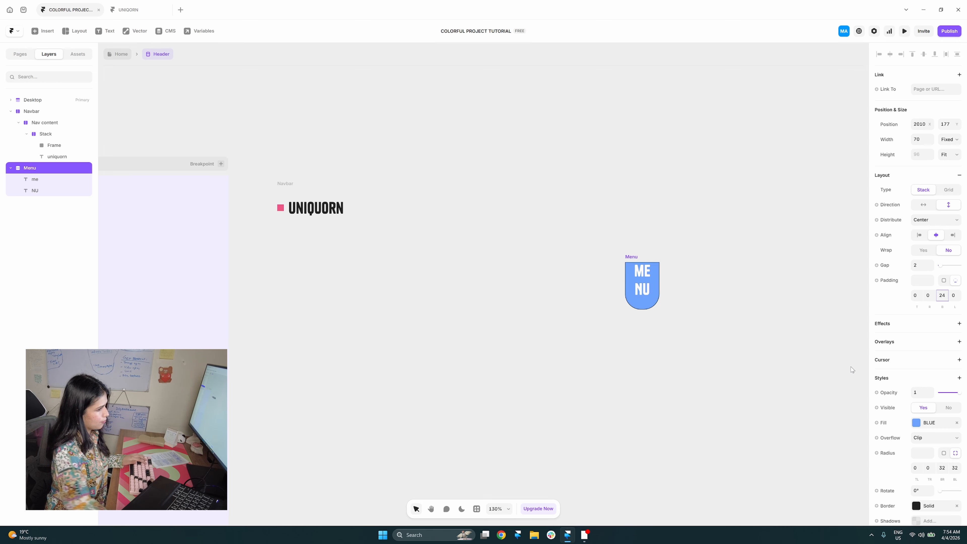
# - Set both the bottom and the top padding of the Menu stack to 12
pyautogui.write('12')
pyautogui.press('Return')
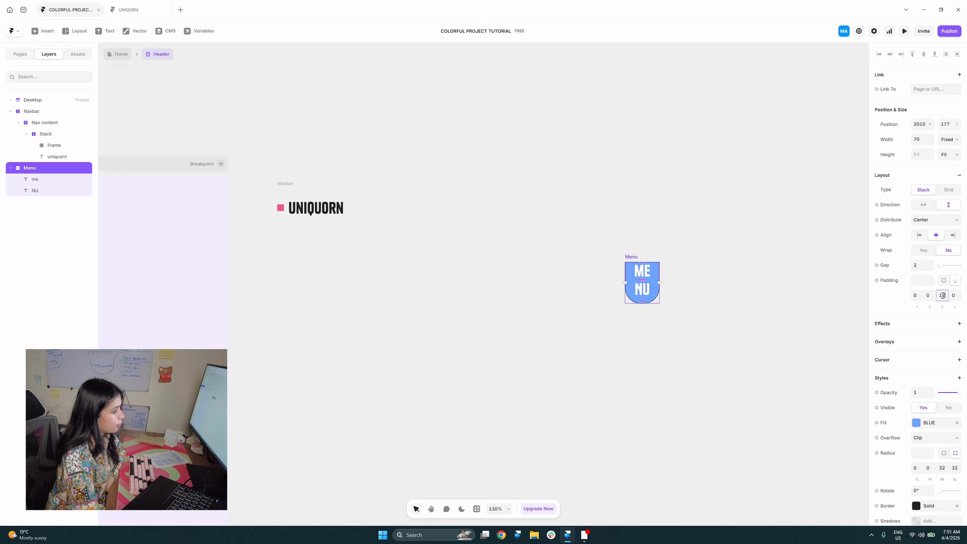
pyautogui.click(917, 296)
pyautogui.write('12')
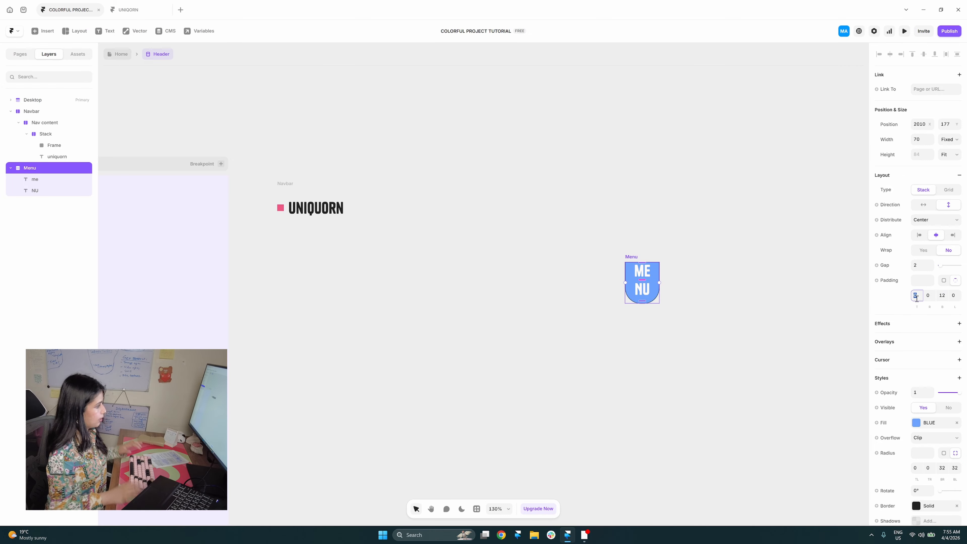
pyautogui.press('Return')
pyautogui.click(717, 332)
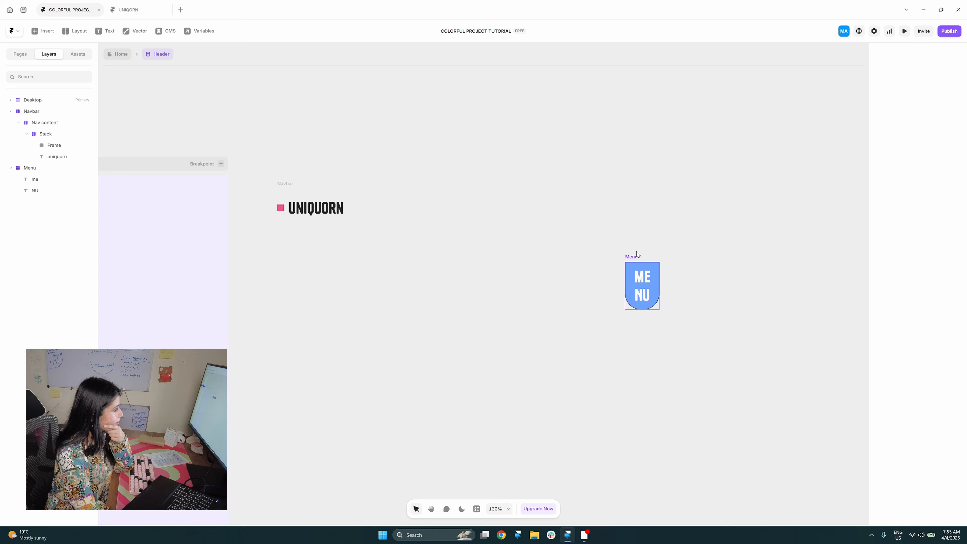
# - Set the top and bottom padding of the Menu stack to 8
pyautogui.click(638, 259)
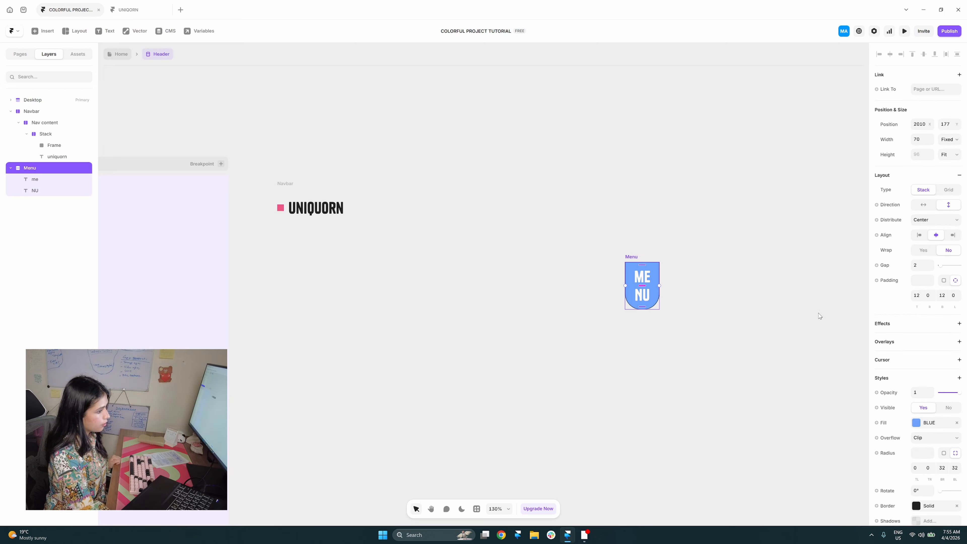
pyautogui.click(917, 296)
pyautogui.write('8')
pyautogui.click(942, 297)
pyautogui.write('8')
pyautogui.press('Return')
pyautogui.press('space')
pyautogui.moveTo(700, 343); pyautogui.dragTo(706, 340)
pyautogui.click(706, 341)
pyautogui.click(644, 254)
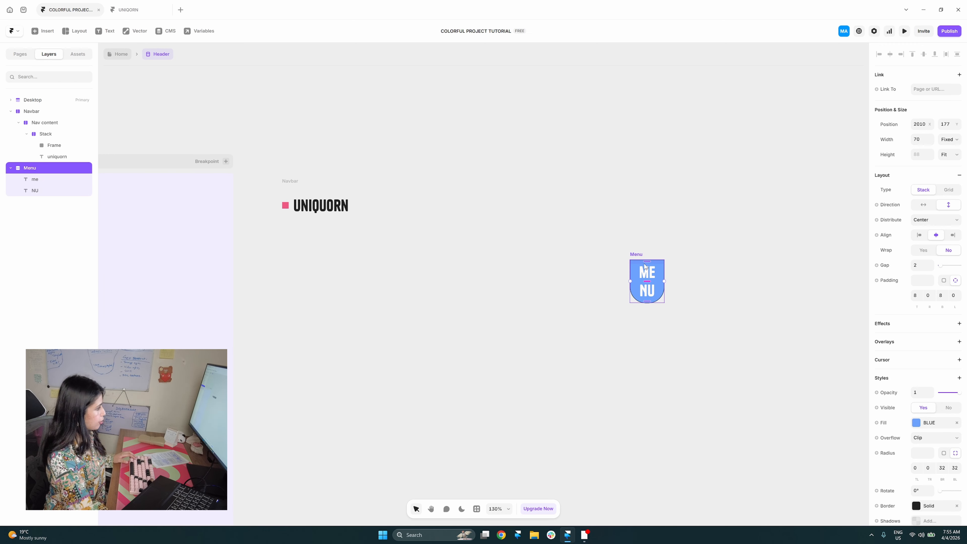
# - Move the Menu stack from the canvas into the Navbar's Nav content stack by cutting and pasting it
pyautogui.scroll(-2, 728, 352)
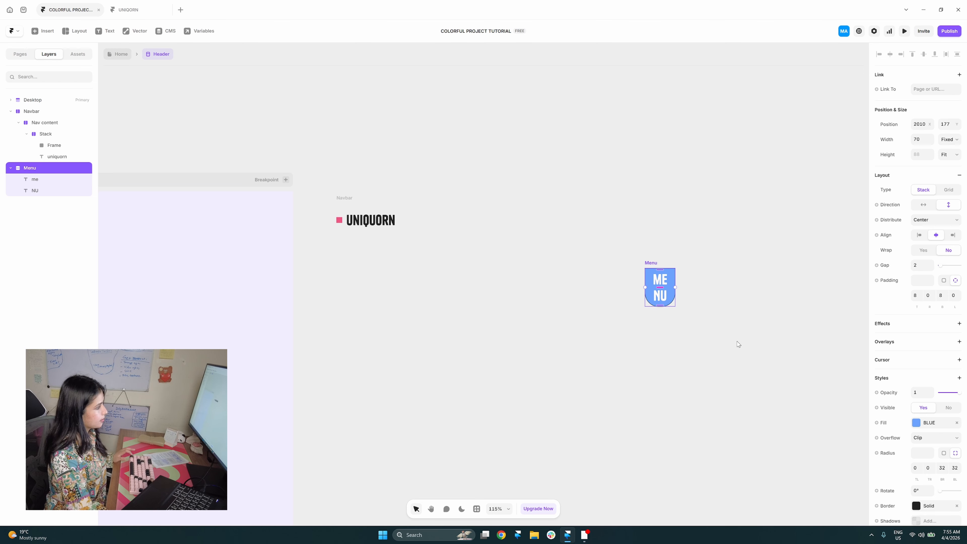
pyautogui.press('Delete')
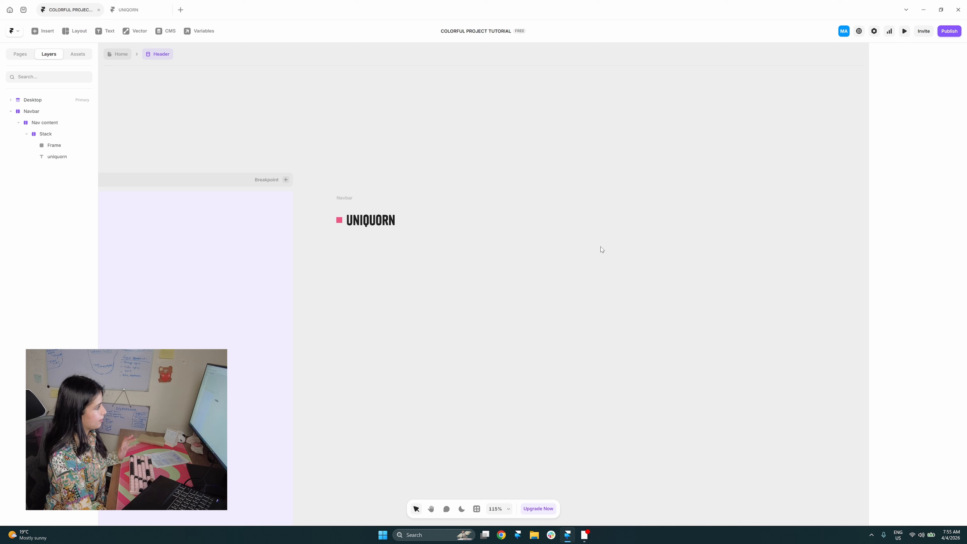
pyautogui.click(451, 220)
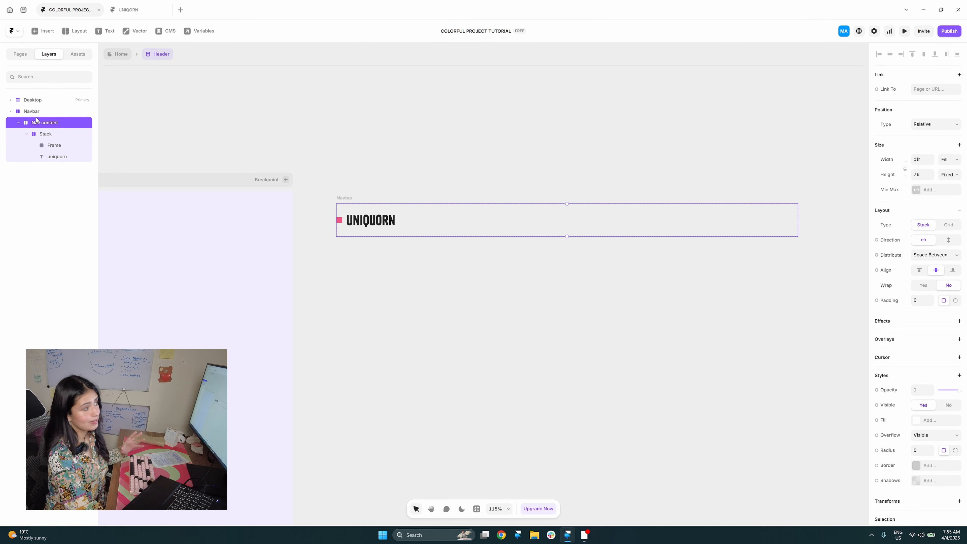
pyautogui.hotkey('ctrl', 'z')
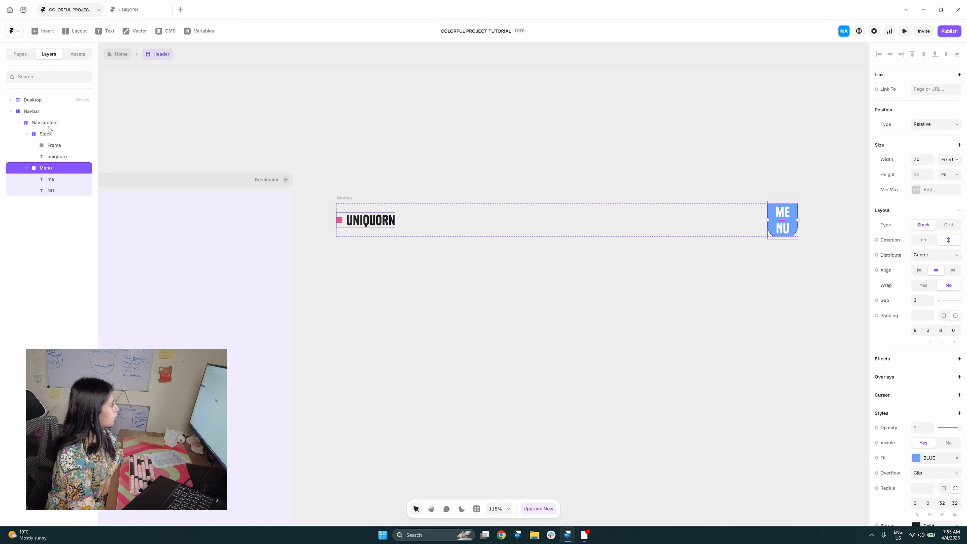
# - Set the height of the Nav content stack to Fit Content
pyautogui.click(57, 124)
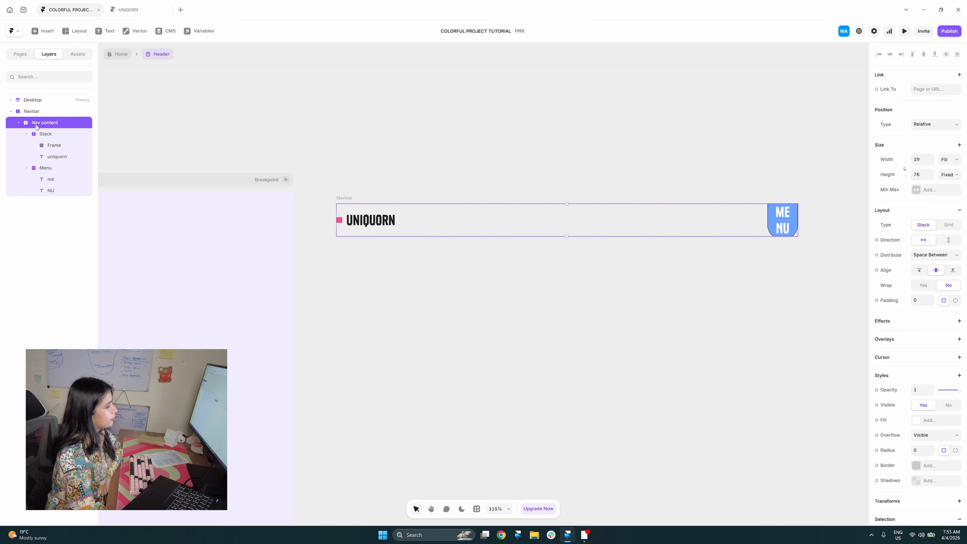
pyautogui.click(949, 175)
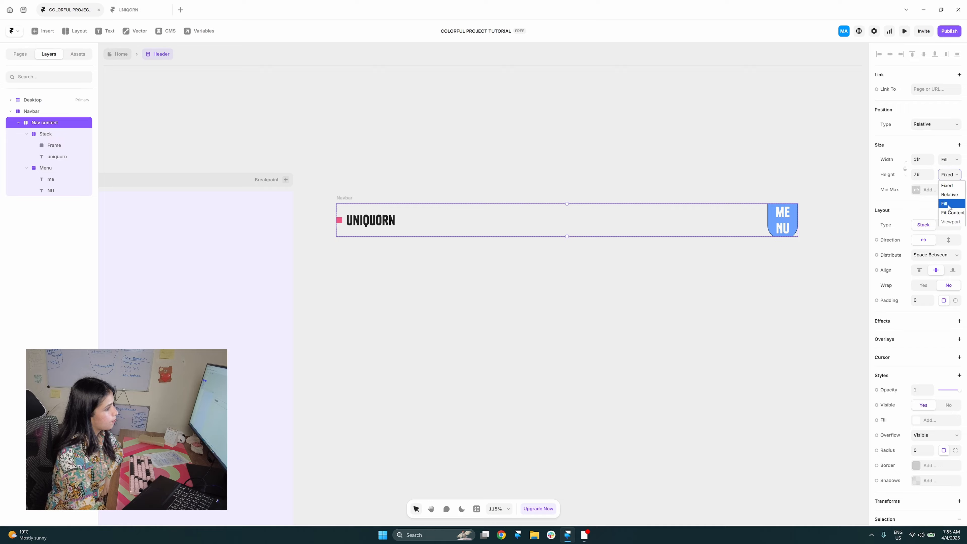
pyautogui.click(953, 213)
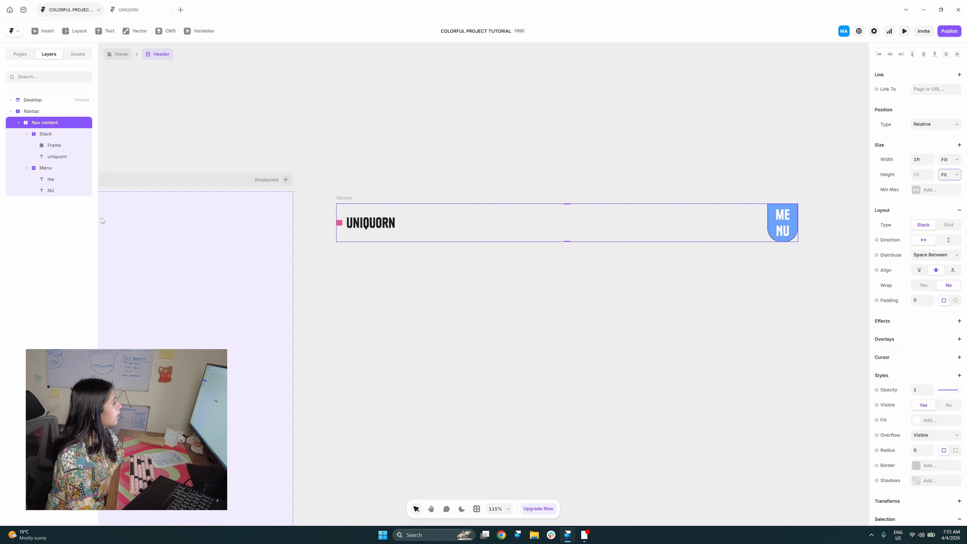
# - Move the Navbar from the canvas into the Header template's Desktop breakpoint by cutting and pasting it
pyautogui.moveTo(441, 326); pyautogui.dragTo(609, 280)
pyautogui.scroll(-3, 512, 313)
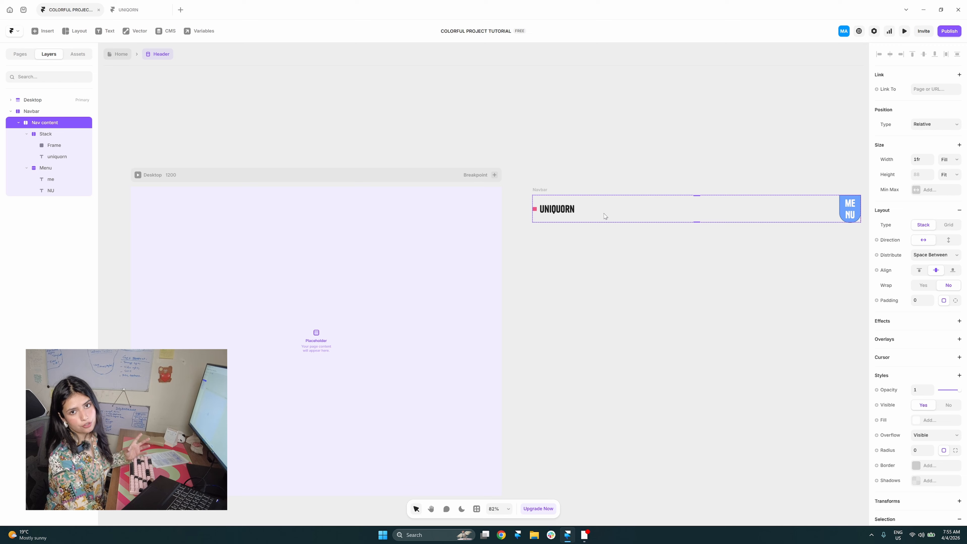
pyautogui.moveTo(407, 269); pyautogui.dragTo(433, 269)
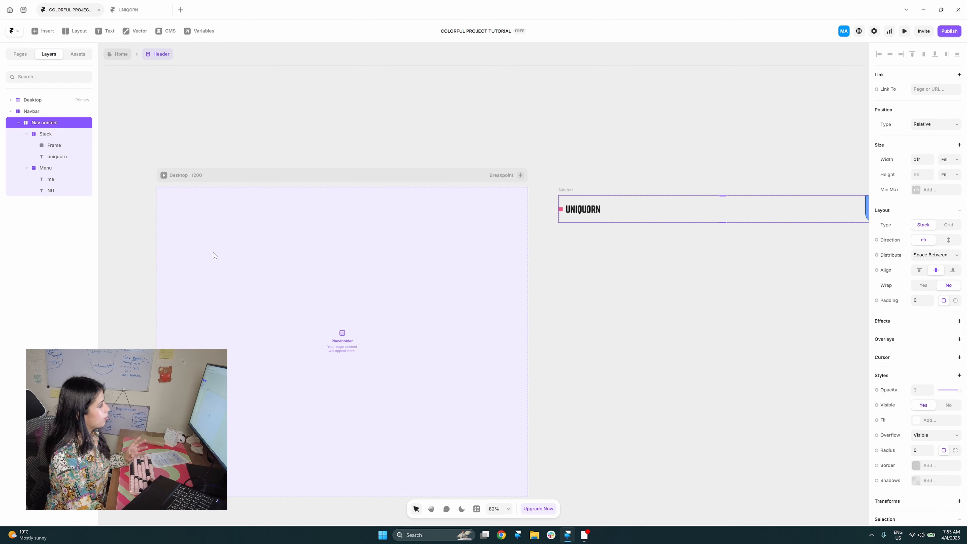
pyautogui.click(596, 335)
pyautogui.click(572, 190)
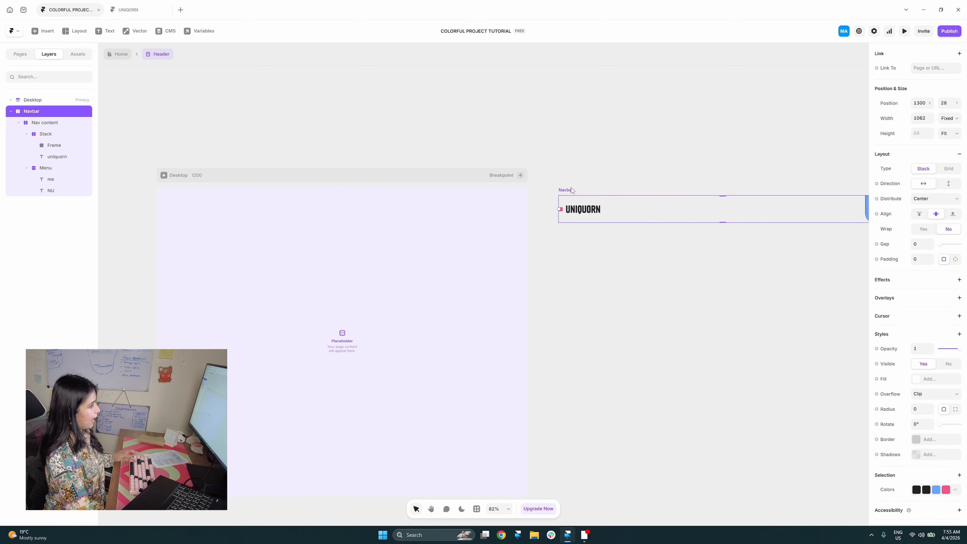
pyautogui.press('Delete')
pyautogui.hscroll(-5, 471, 259)
pyautogui.scroll(-2, 483, 267)
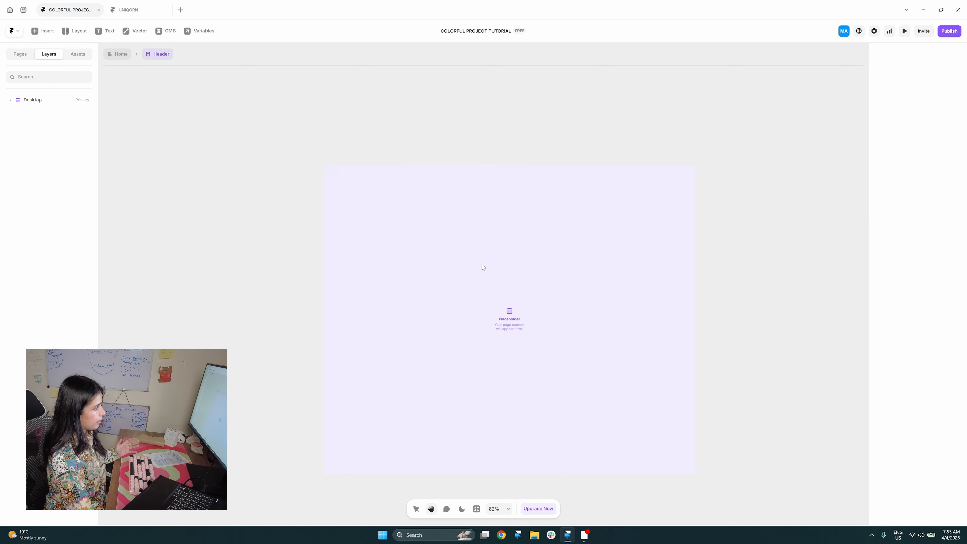
pyautogui.click(448, 161)
pyautogui.hotkey('ctrl', 'z')
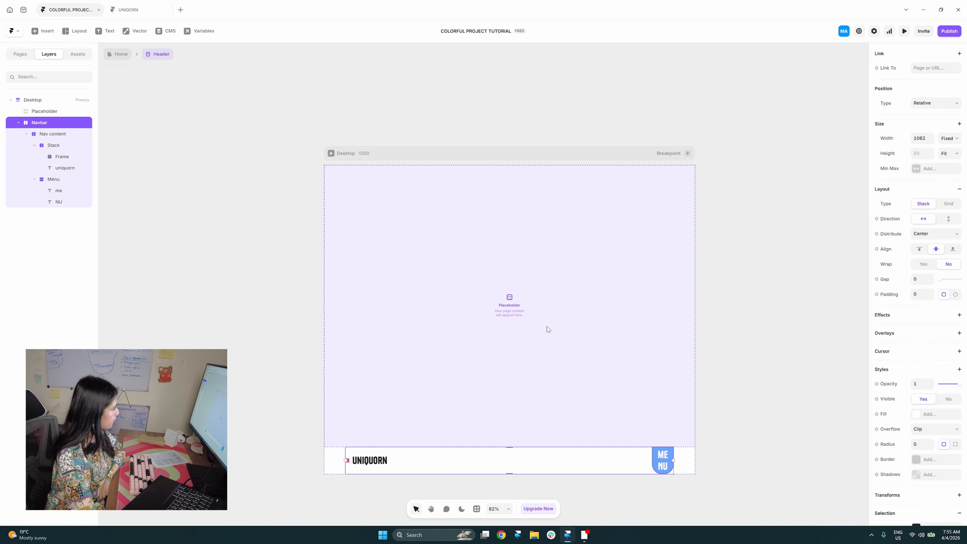
# - Set the Navbar's position type to Fixed and pin it with top, right and left offsets of 0
pyautogui.click(928, 104)
pyautogui.click(922, 132)
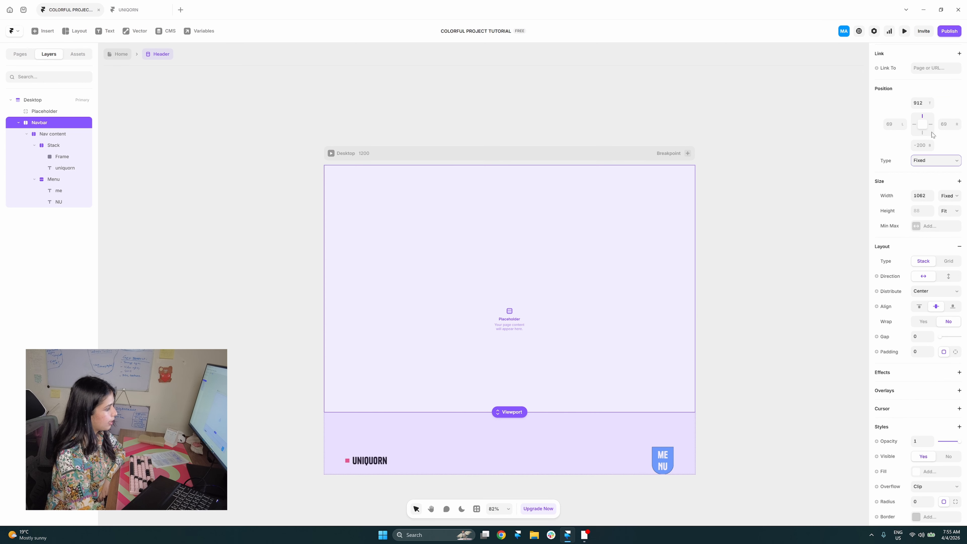
pyautogui.click(920, 102)
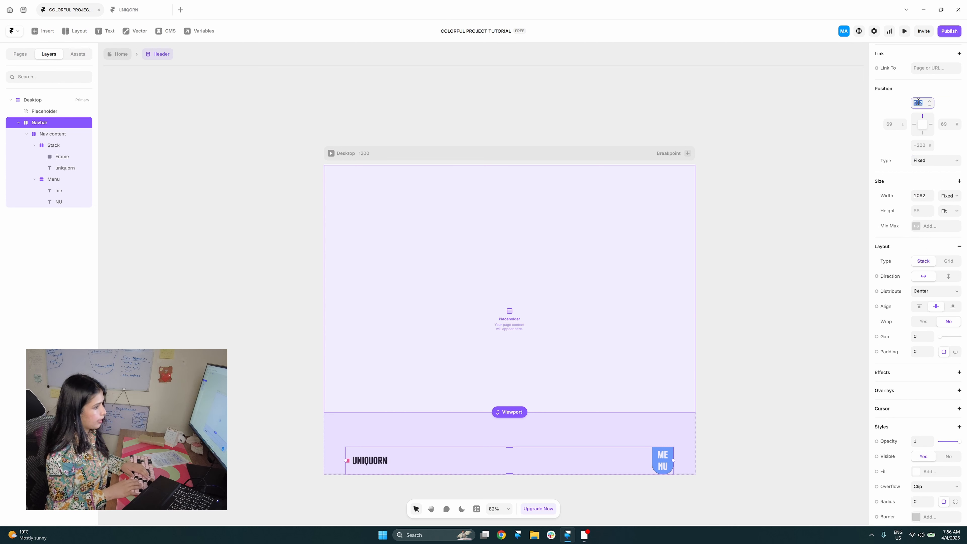
pyautogui.write('0')
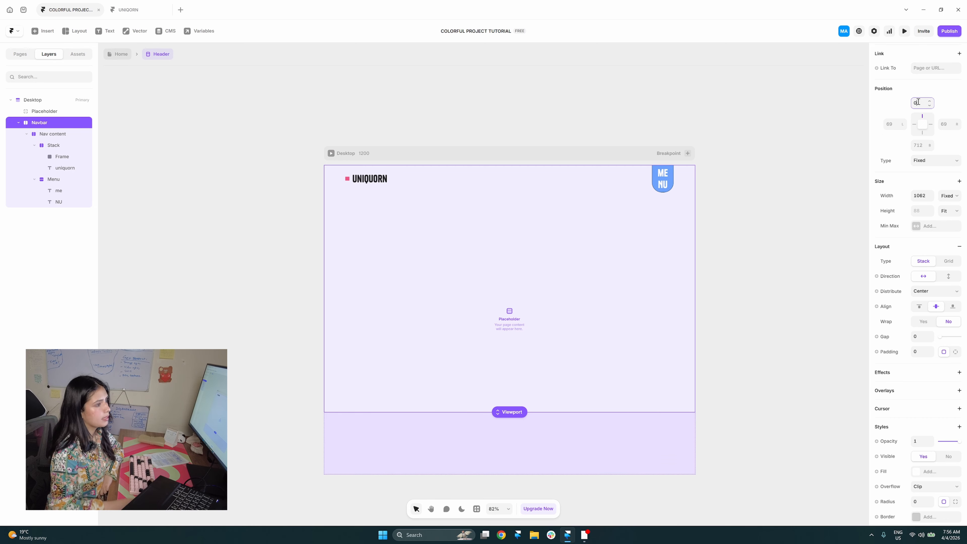
pyautogui.click(945, 124)
pyautogui.write('0')
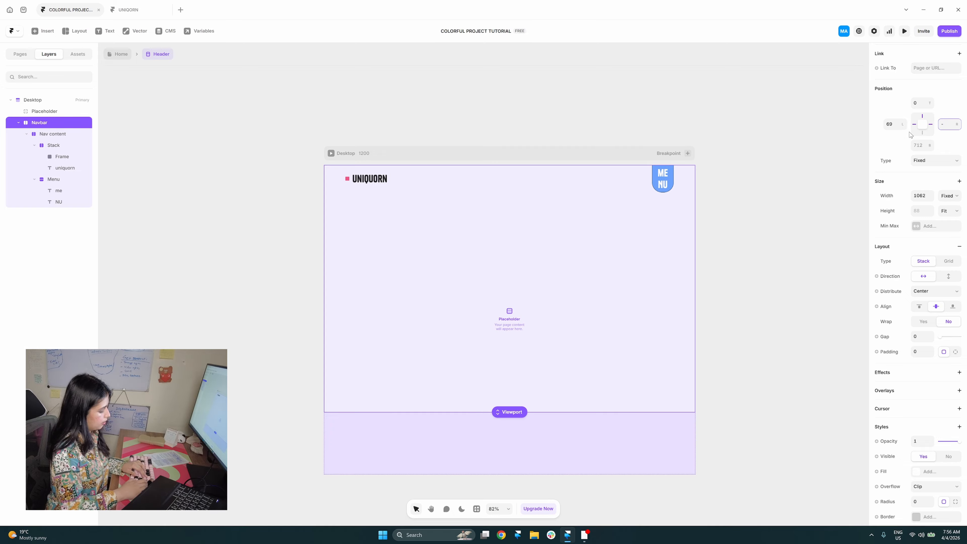
pyautogui.click(884, 123)
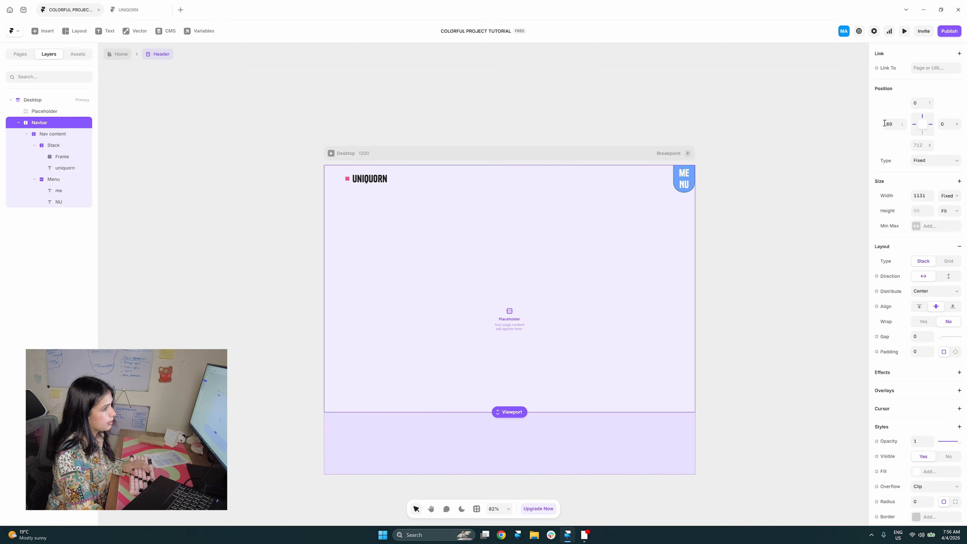
pyautogui.write('0')
pyautogui.press('Return')
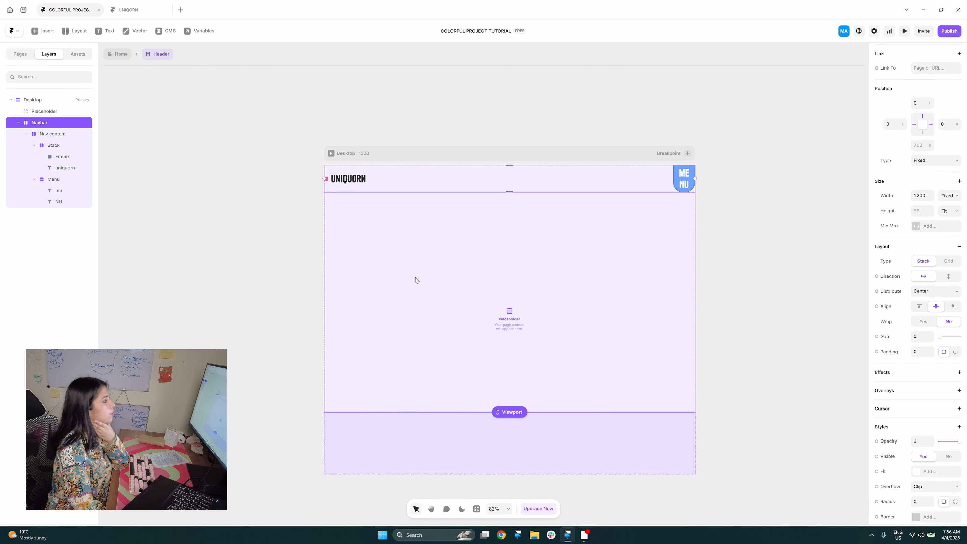
# - Preview the header, widen the preview to about 1572, narrow it again and return to the canvas
pyautogui.hotkey('ctrl', 'p')
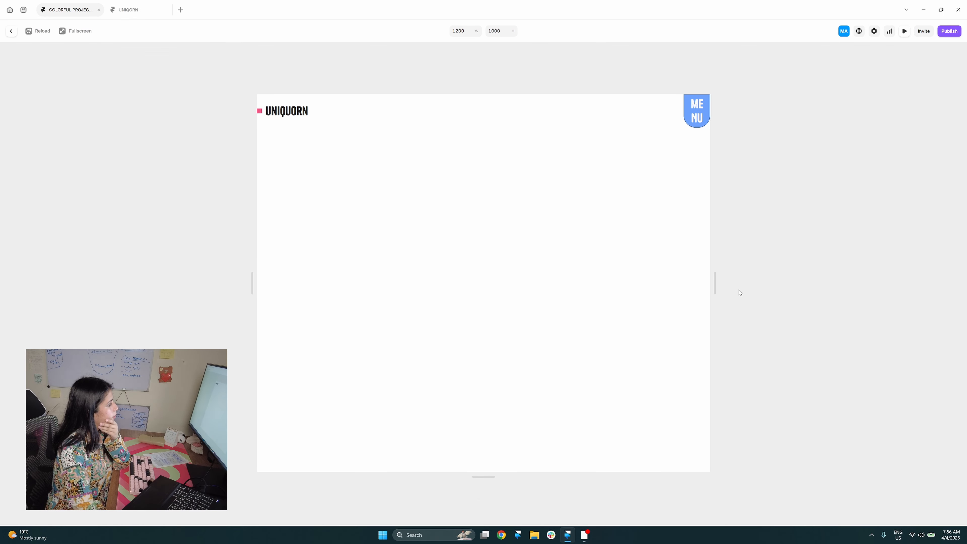
pyautogui.moveTo(716, 283); pyautogui.dragTo(786, 270)
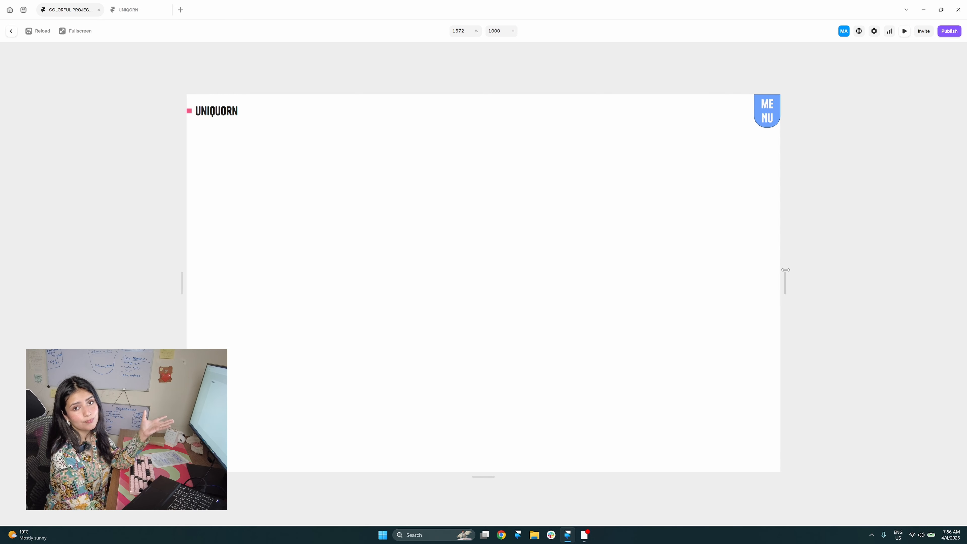
pyautogui.moveTo(786, 268); pyautogui.dragTo(737, 248)
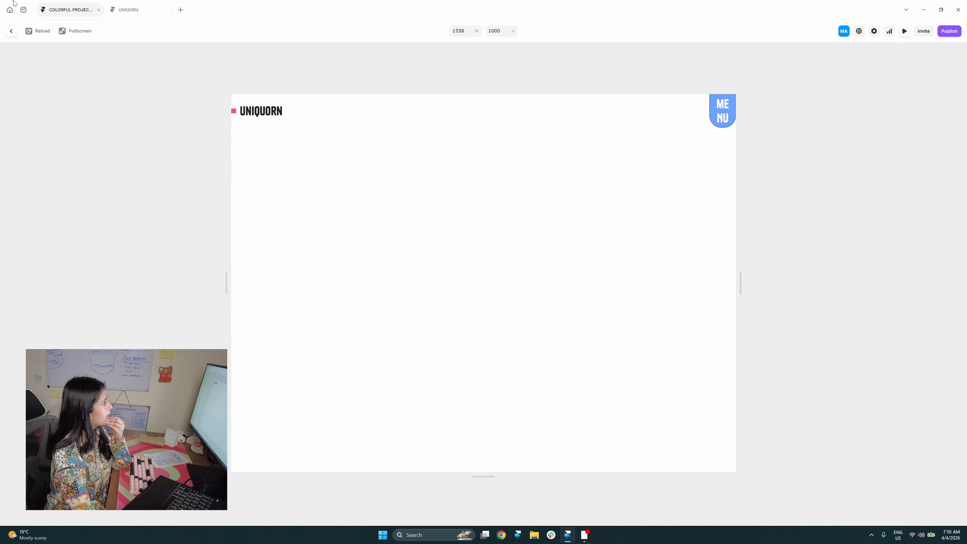
pyautogui.click(11, 31)
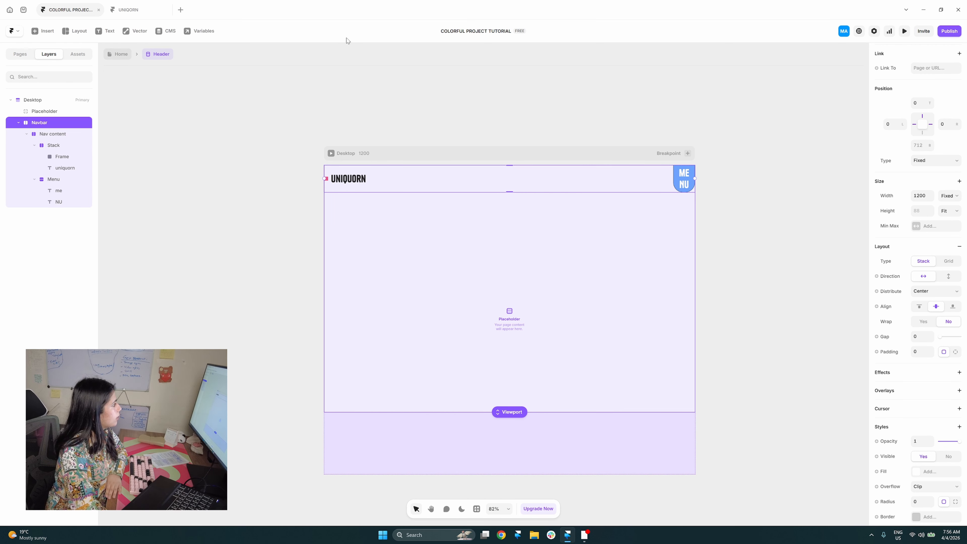
# - Add a fixed maximum width of 1200 to the Nav content stack
pyautogui.click(59, 136)
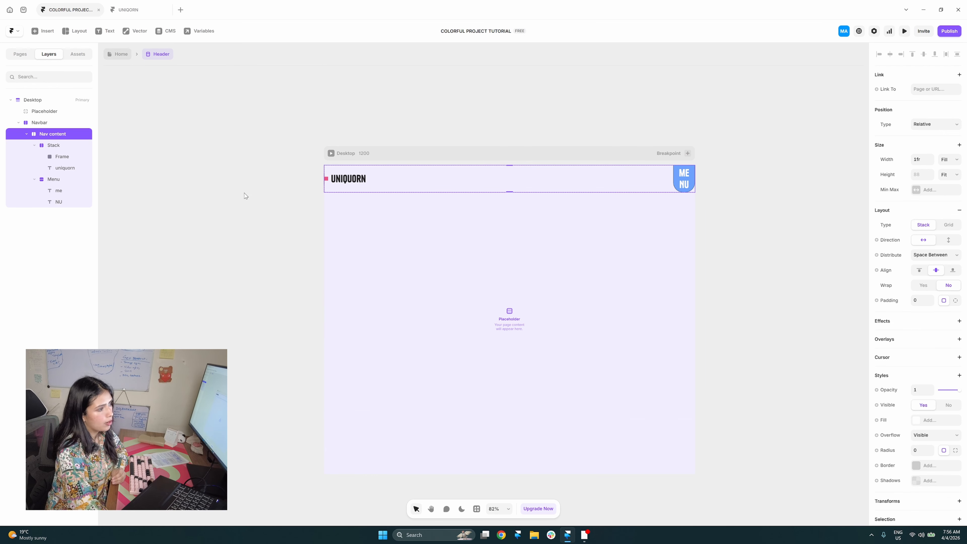
pyautogui.click(929, 190)
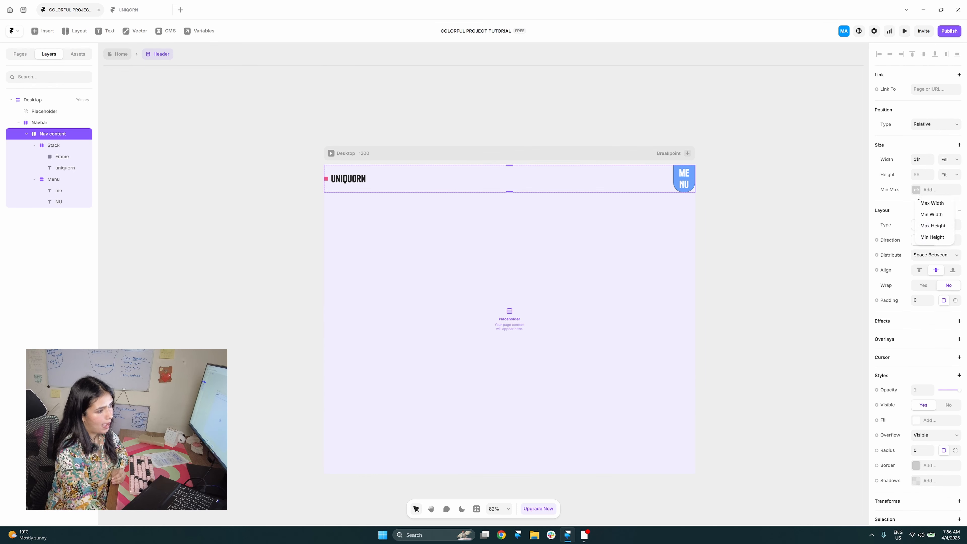
pyautogui.click(932, 202)
pyautogui.click(951, 193)
pyautogui.click(948, 213)
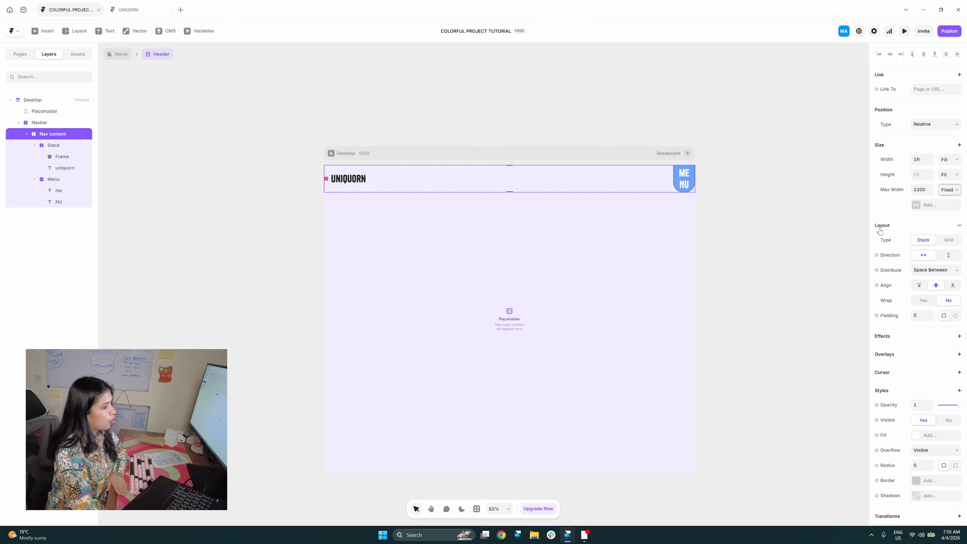
# - Set the right and left padding of the Nav content stack to 24
pyautogui.scroll(-1, 905, 268)
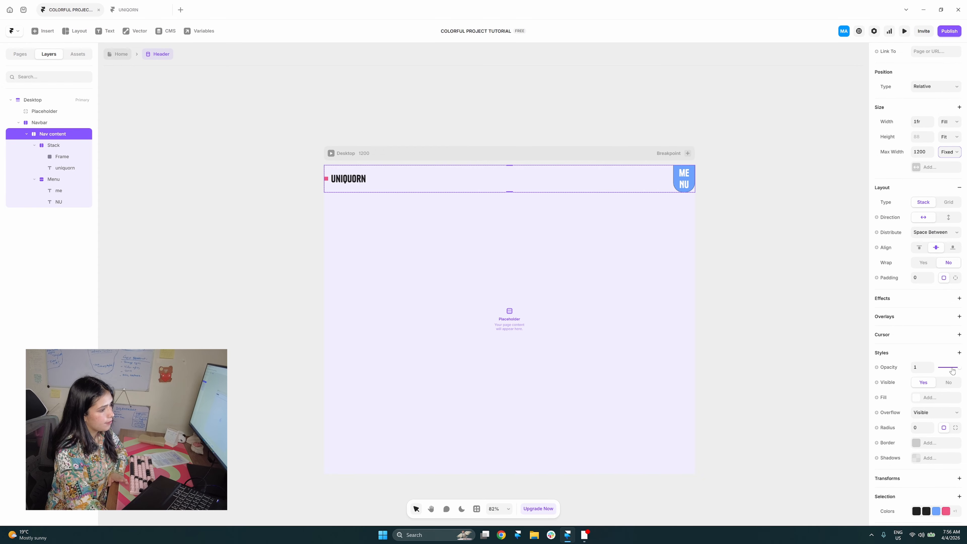
pyautogui.click(955, 278)
pyautogui.click(929, 293)
pyautogui.write('24')
pyautogui.click(954, 293)
pyautogui.write('24')
pyautogui.press('Return')
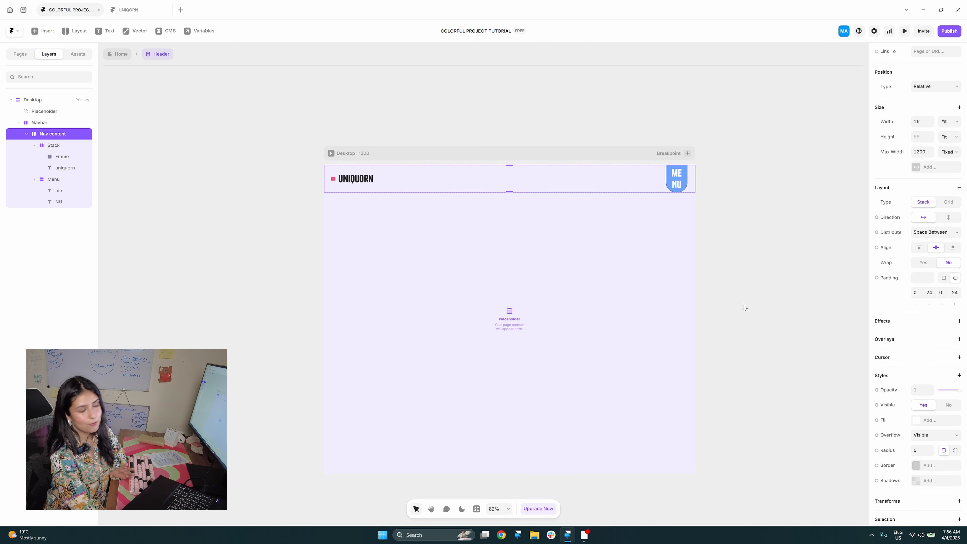
pyautogui.click(744, 304)
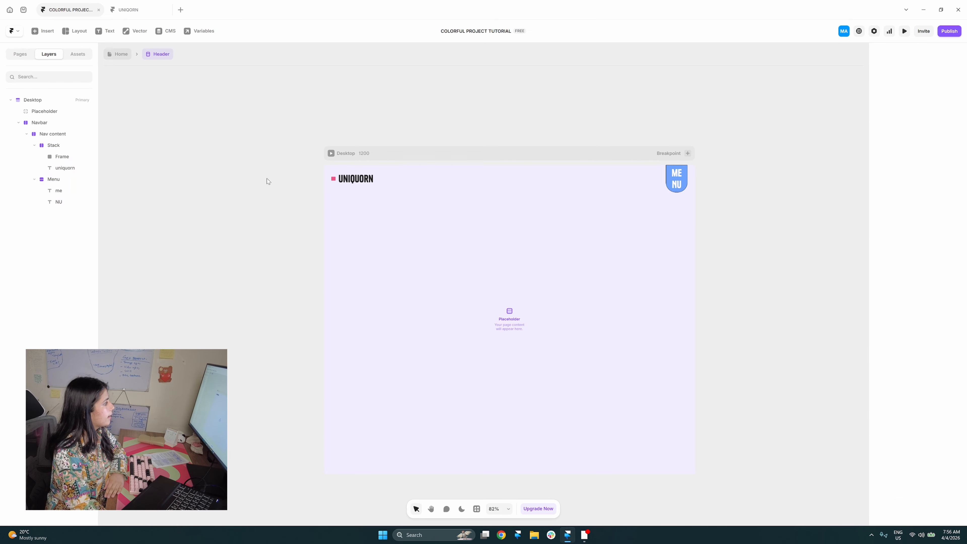
# - Check the navbar's side spacing in the Desktop preview at a width of about 1516
pyautogui.click(331, 153)
pyautogui.moveTo(716, 283); pyautogui.dragTo(775, 282)
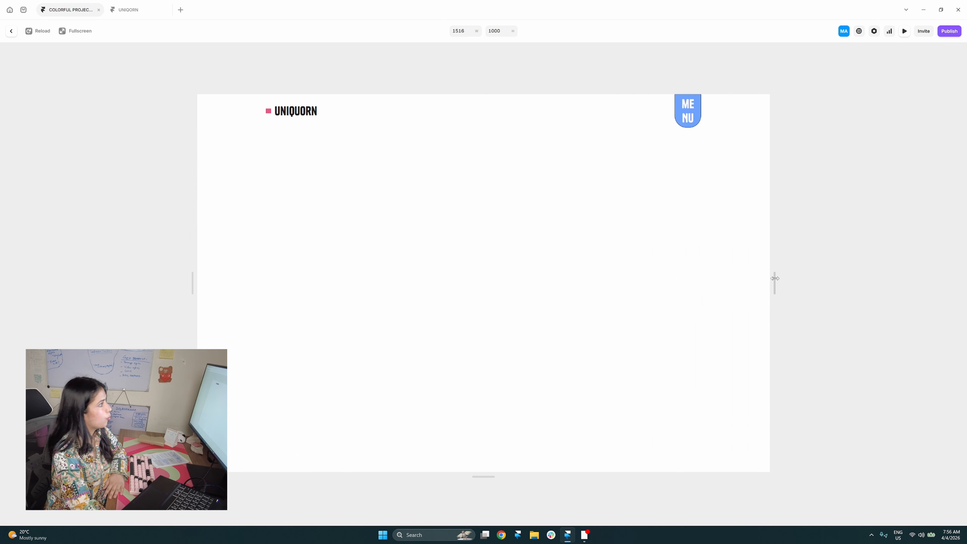
pyautogui.click(11, 31)
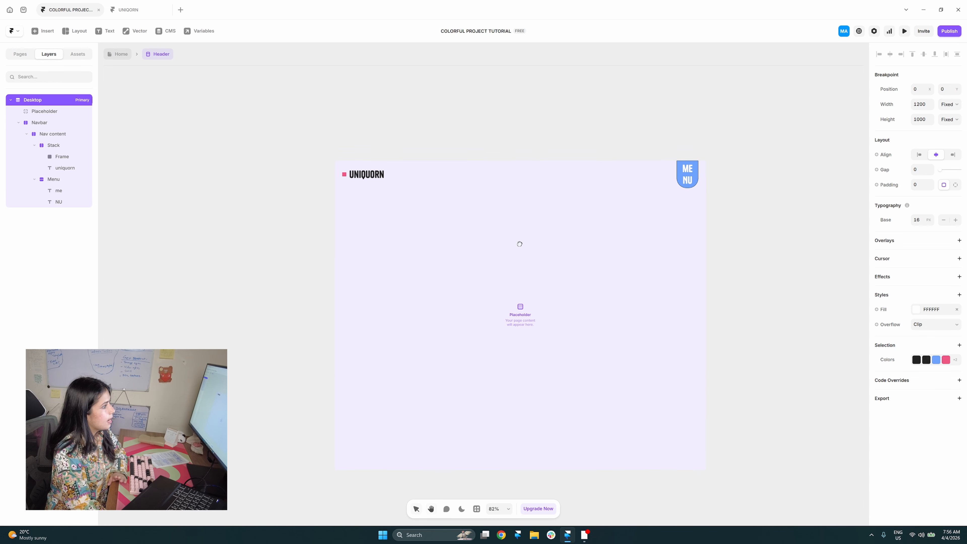
# - Switch to the UNIQORN project and preview its Header + Footer template, opening and closing the menu to examine how it behaves
pyautogui.click(694, 179)
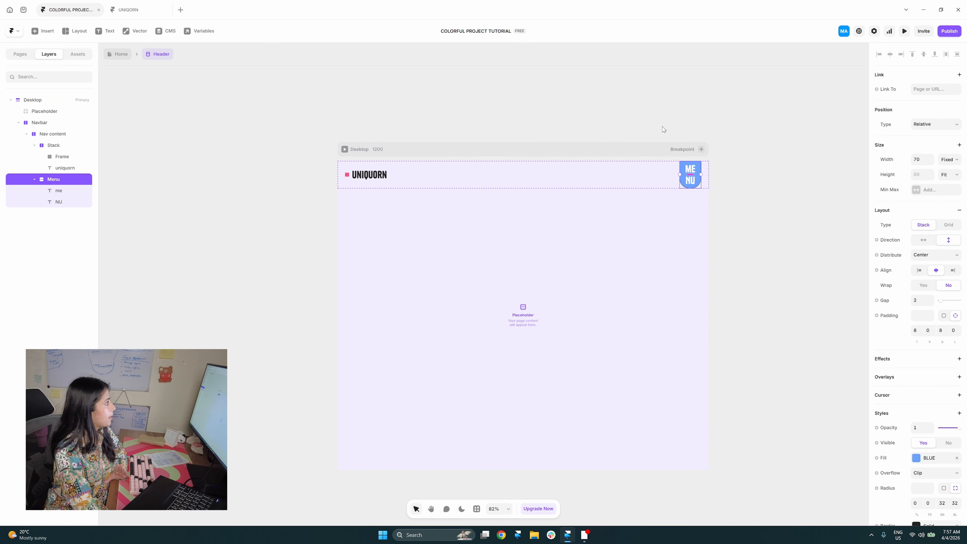
pyautogui.click(134, 11)
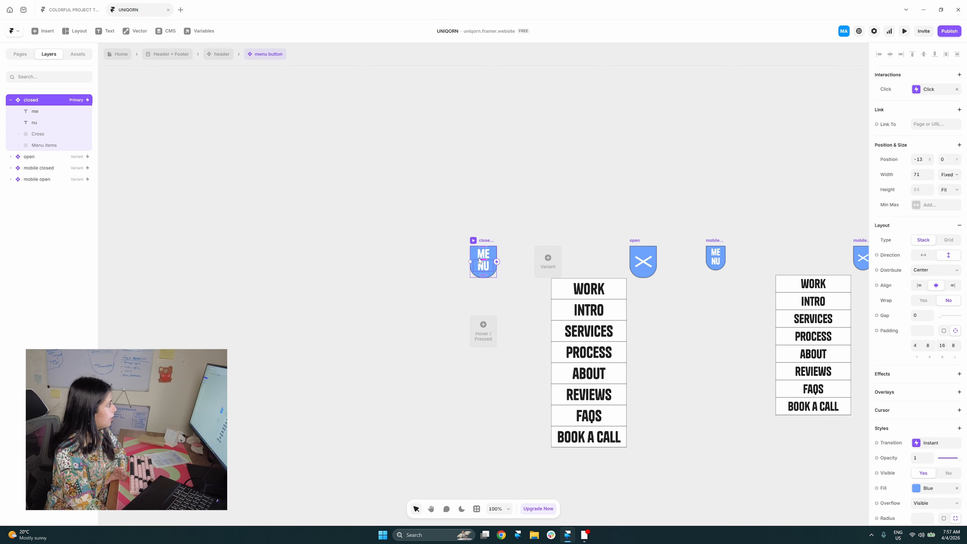
pyautogui.click(223, 54)
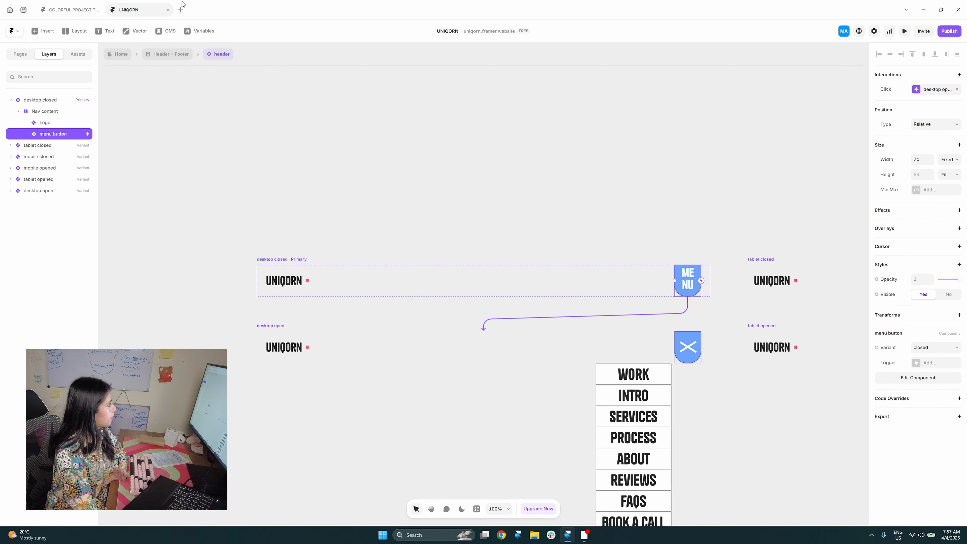
pyautogui.click(172, 53)
pyautogui.click(264, 83)
pyautogui.hotkey('ctrl', 'p')
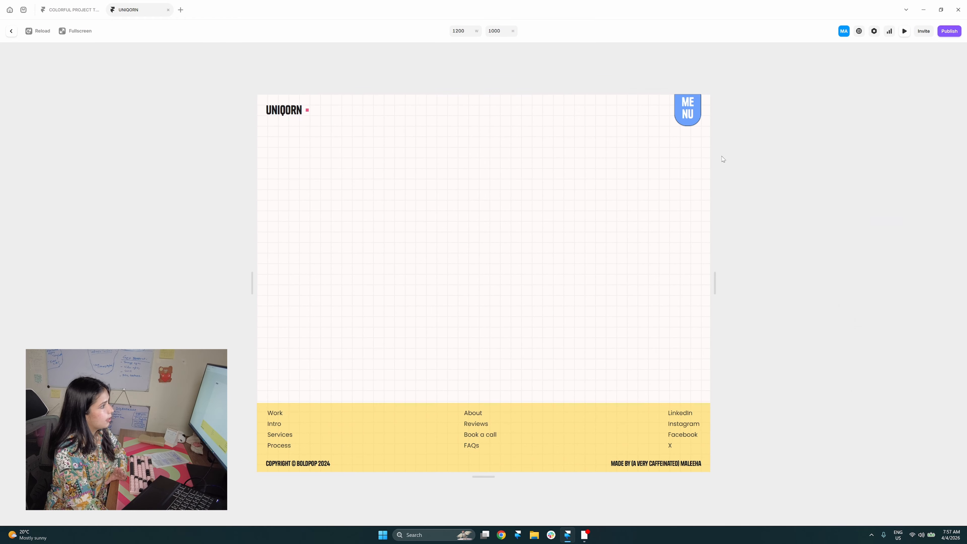
pyautogui.click(693, 116)
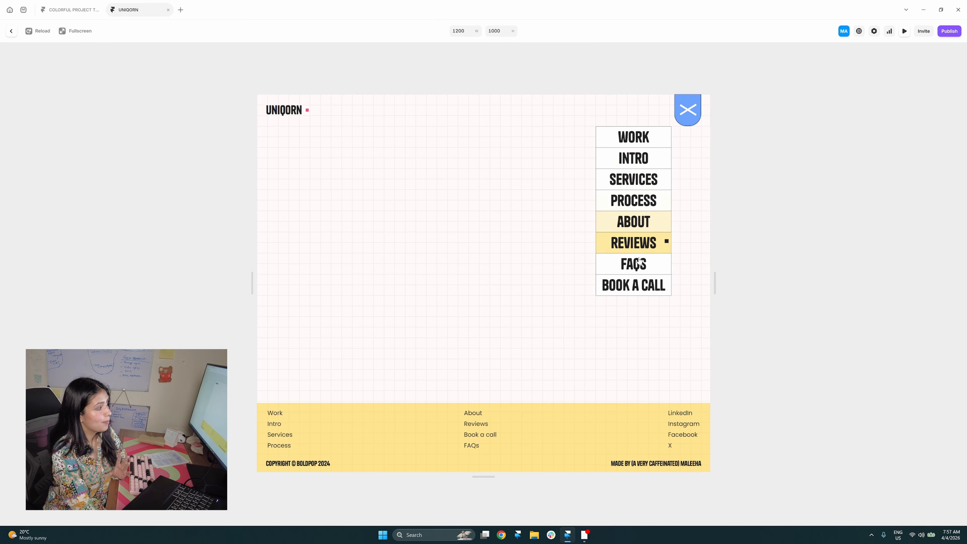
pyautogui.click(678, 117)
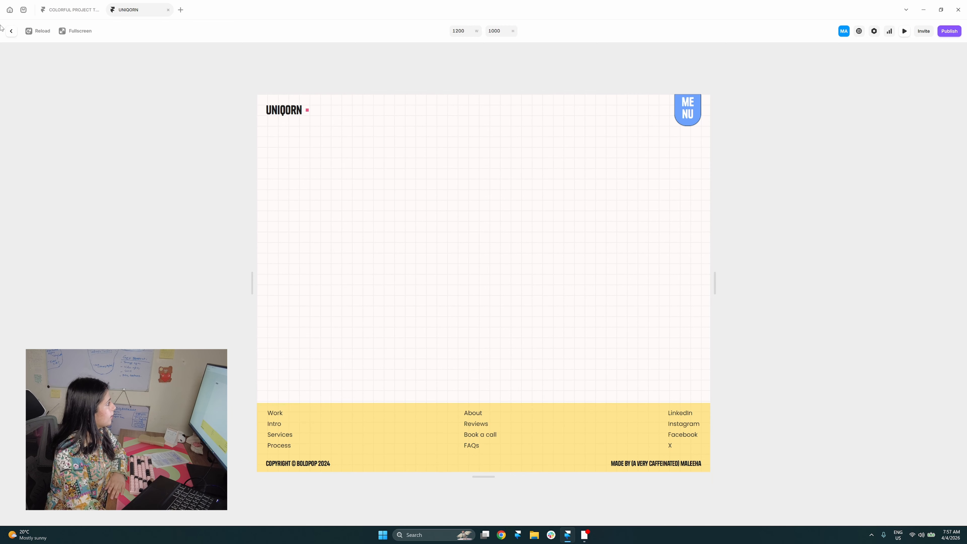
pyautogui.click(11, 31)
# - Return to the colorful tutorial project and turn the Menu stack into a component named Menu
pyautogui.click(70, 9)
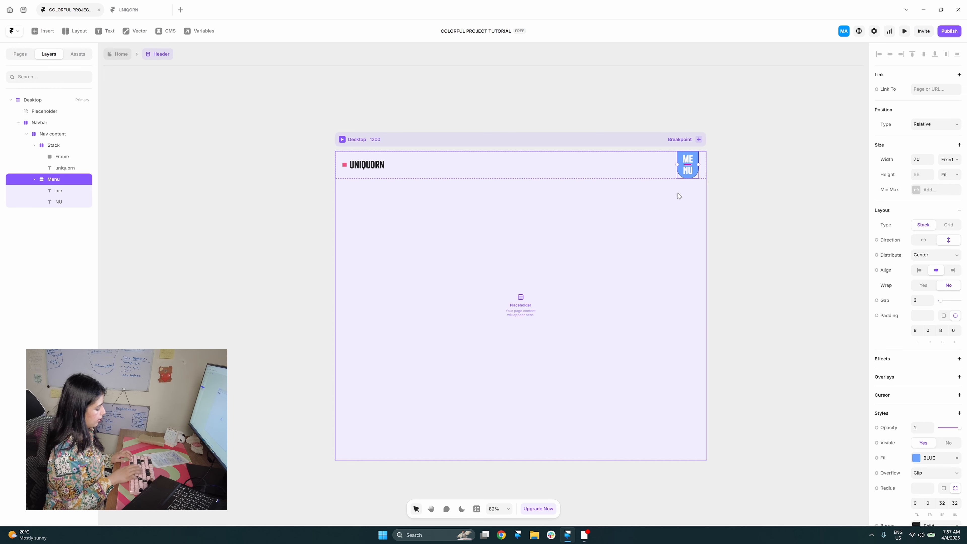
pyautogui.hotkey('ctrl', 'alt', 'k')
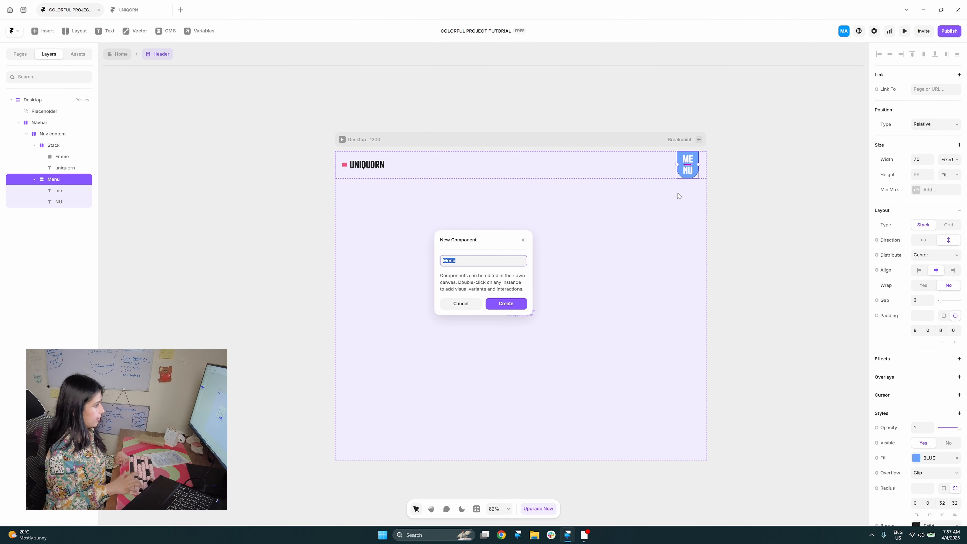
pyautogui.press('Return')
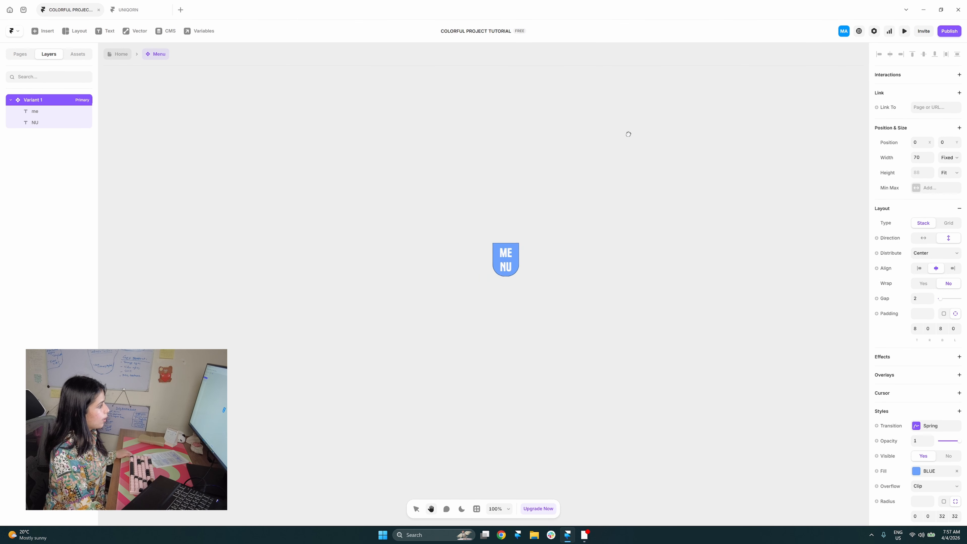
# - Draw a frame about 203 by 220 just below the blue Variant 1 button and fill it with SOFT WHITE
pyautogui.click(542, 297)
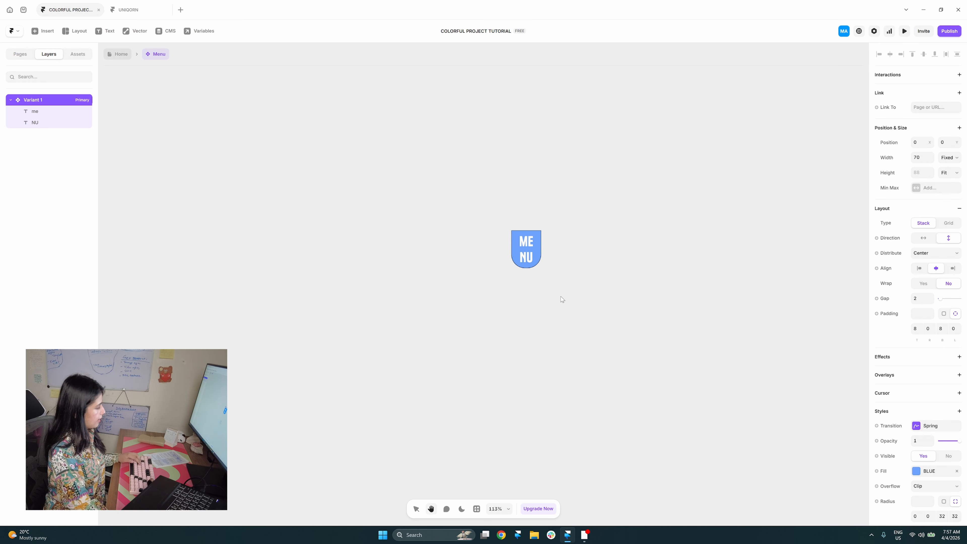
pyautogui.press('f')
pyautogui.moveTo(503, 273)
pyautogui.mouseDown()
pyautogui.moveTo(458, 273)
pyautogui.moveTo(421, 318)
pyautogui.moveTo(410, 363)
pyautogui.moveTo(418, 357)
pyautogui.mouseUp()
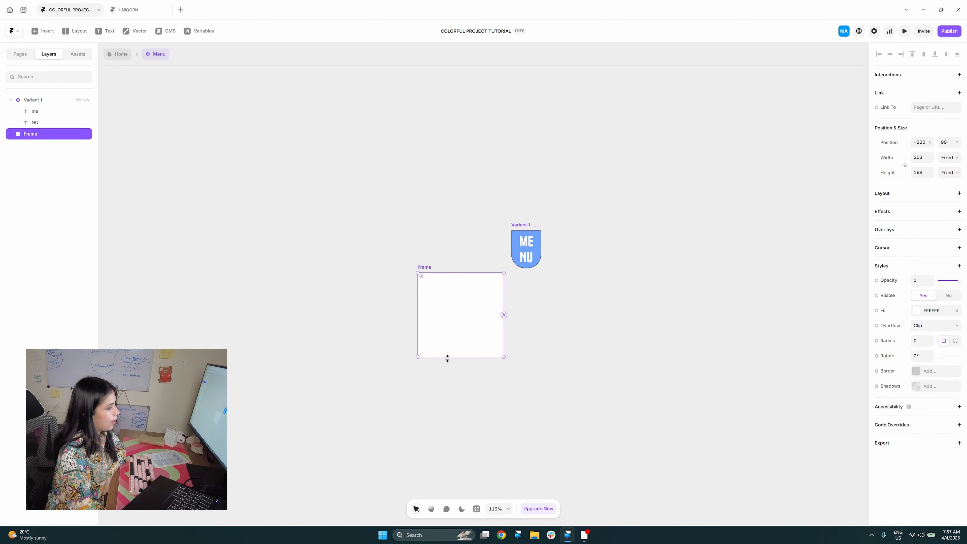
pyautogui.click(922, 314)
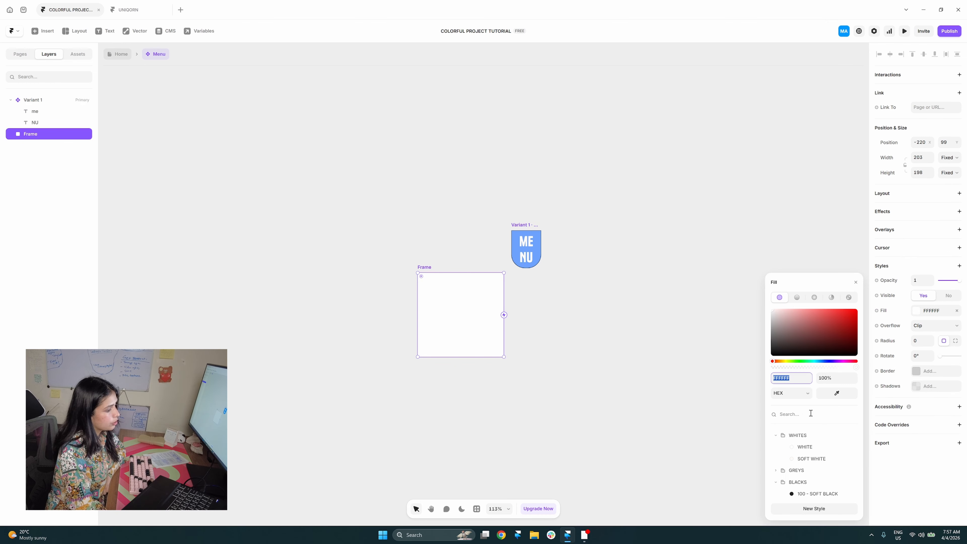
pyautogui.click(819, 421)
pyautogui.moveTo(478, 358); pyautogui.dragTo(479, 367)
# - Rename the new frame as Menu and give it a vertical stack layout distributed from Start with a gap of 0
pyautogui.doubleClick(424, 267)
pyautogui.write('Menu')
pyautogui.press('Return')
pyautogui.click(397, 254)
pyautogui.click(422, 271)
pyautogui.click(924, 196)
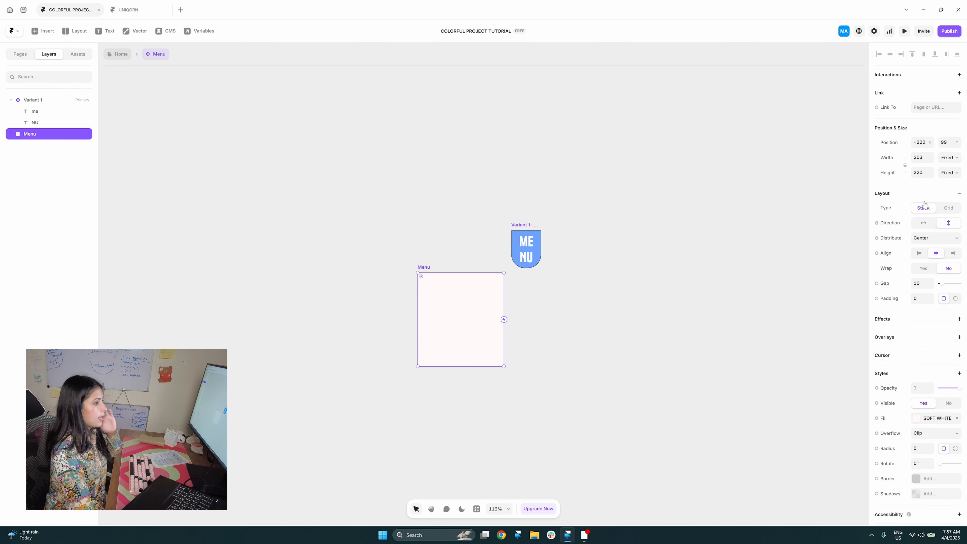
pyautogui.click(939, 238)
pyautogui.click(939, 249)
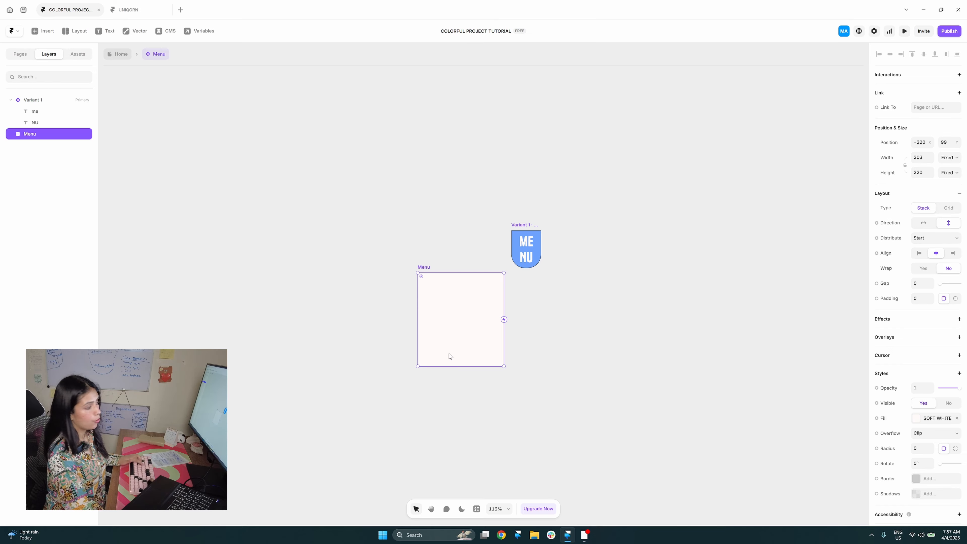
# - Add a text layer reading HOME inside the white Menu stack
pyautogui.click(617, 347)
pyautogui.click(475, 345)
pyautogui.press('t')
pyautogui.click(450, 311)
pyautogui.write('HOME')
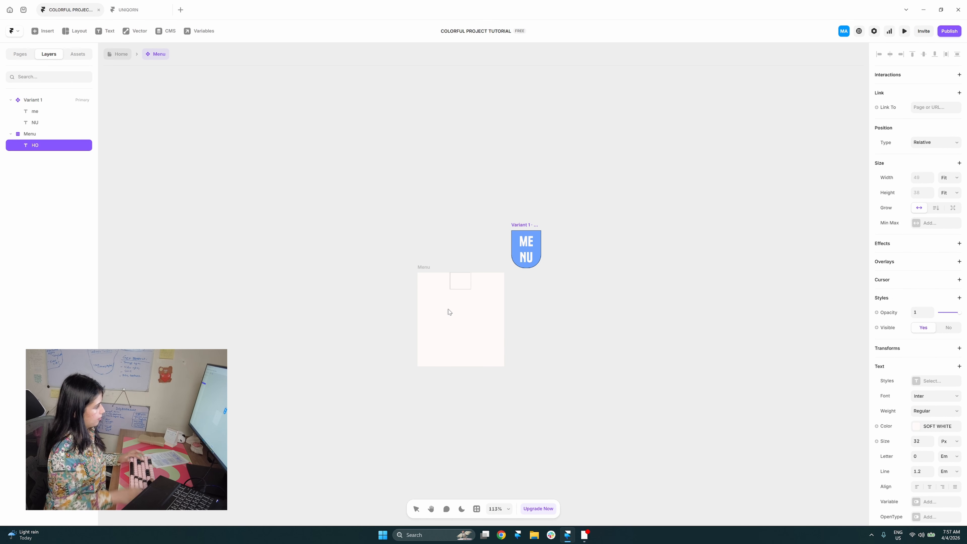
pyautogui.press('Escape')
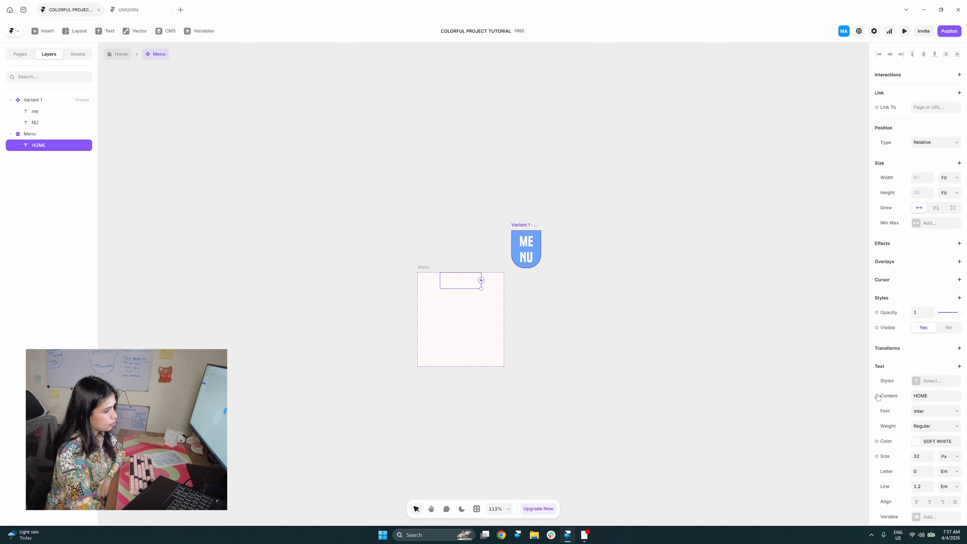
# - Apply the Heading 3 text style to the HOME text and detach the text from that style
pyautogui.click(924, 382)
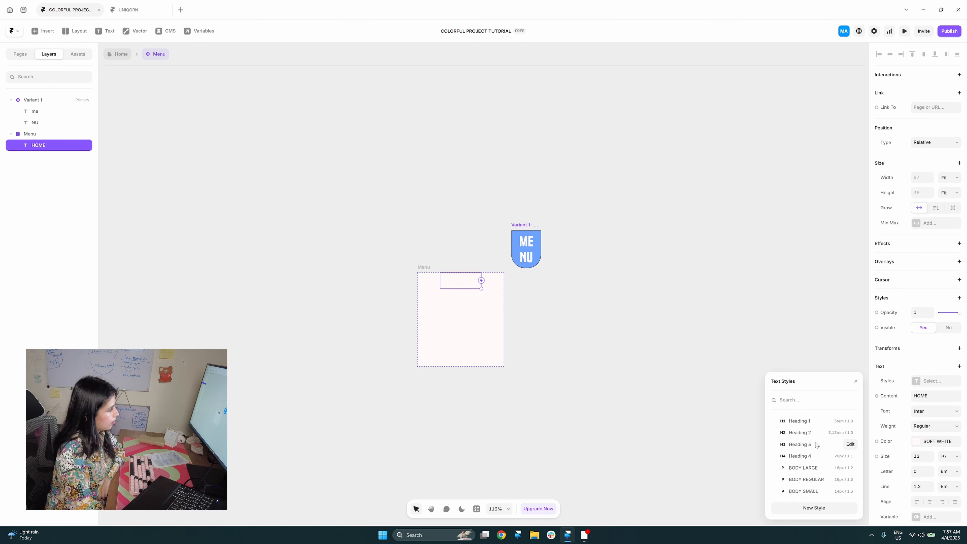
pyautogui.click(815, 435)
pyautogui.click(818, 445)
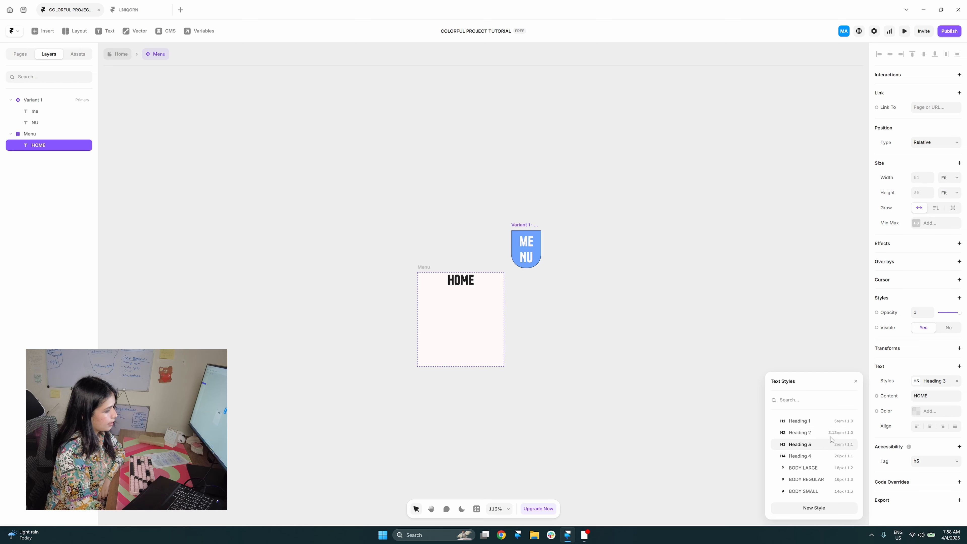
pyautogui.click(957, 381)
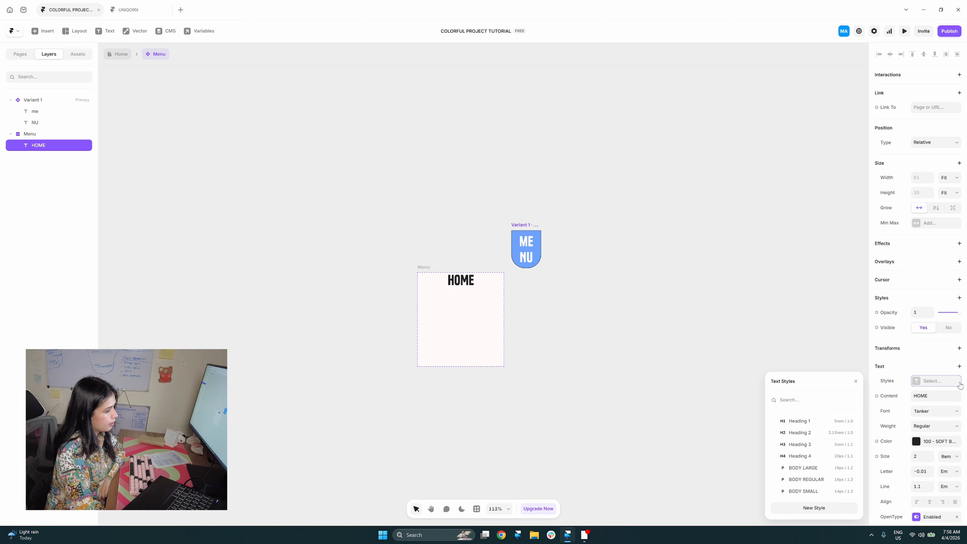
# - Switch the HOME text's size unit to pixels and set the size to 40
pyautogui.click(916, 456)
pyautogui.click(949, 457)
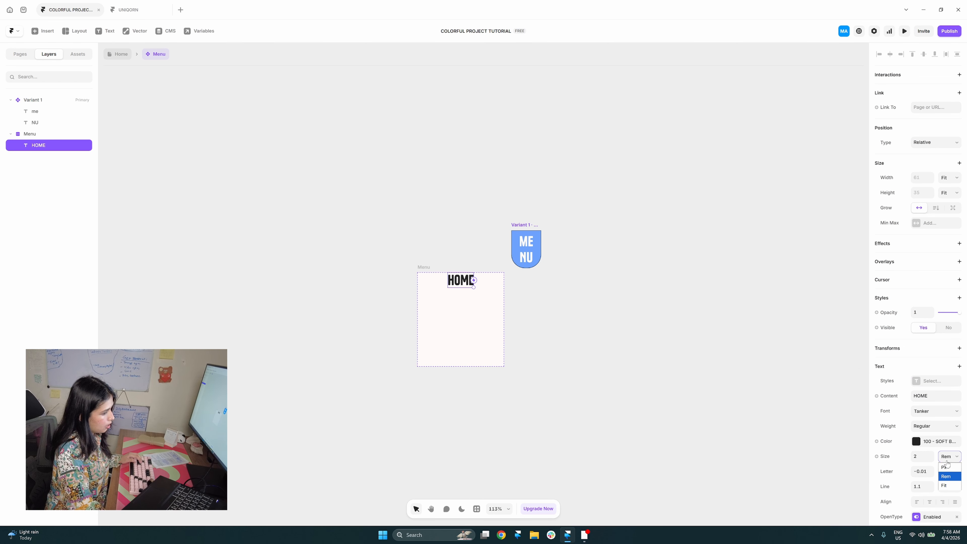
pyautogui.click(948, 463)
pyautogui.doubleClick(922, 459)
pyautogui.write('40')
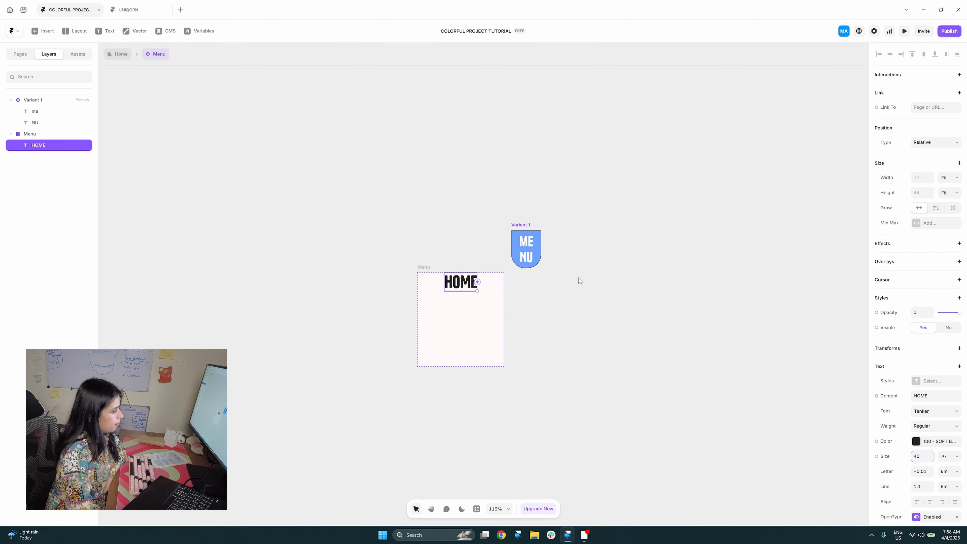
# - Wrap the HOME text in a stack and set the stack's top and bottom padding to 4
pyautogui.scroll(-1, 481, 327)
pyautogui.moveTo(533, 322); pyautogui.dragTo(556, 311)
pyautogui.click(581, 305)
pyautogui.click(487, 262)
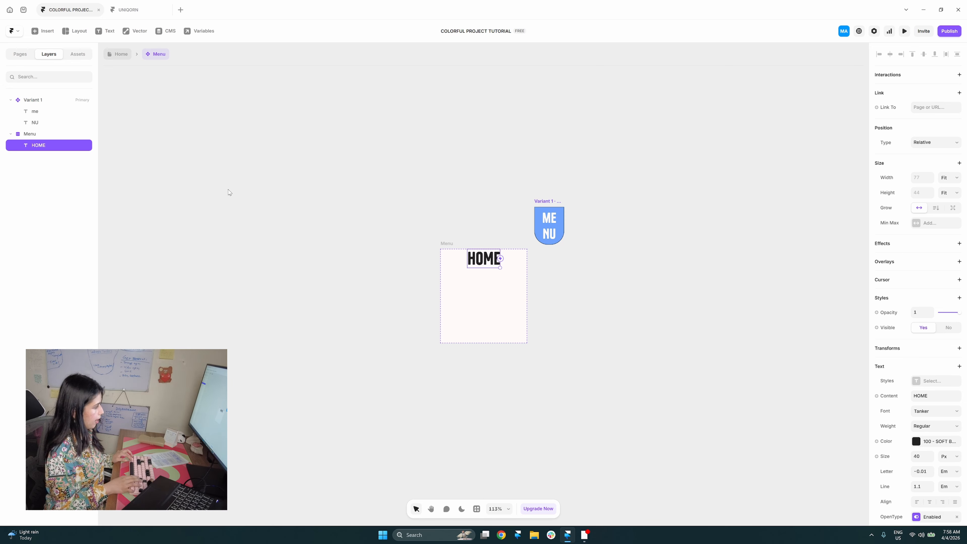
pyautogui.hotkey('shift', 'a')
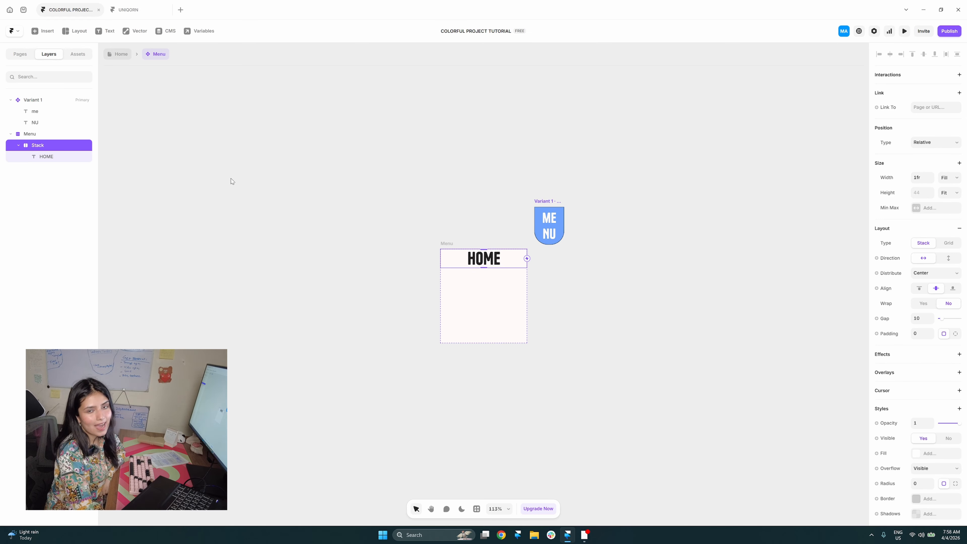
pyautogui.click(956, 334)
pyautogui.write('4')
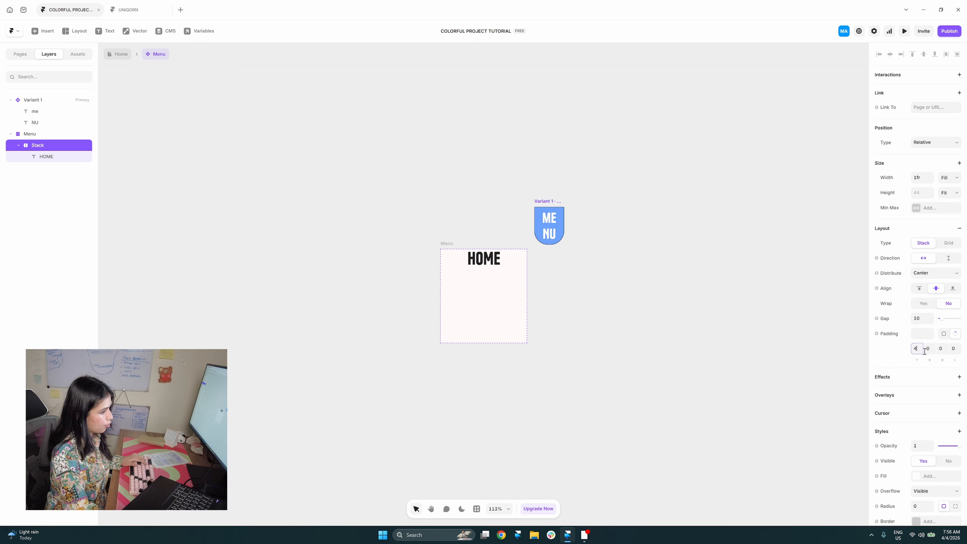
pyautogui.press('Tab')
pyautogui.press('Tab')
pyautogui.write('4')
pyautogui.press('Return')
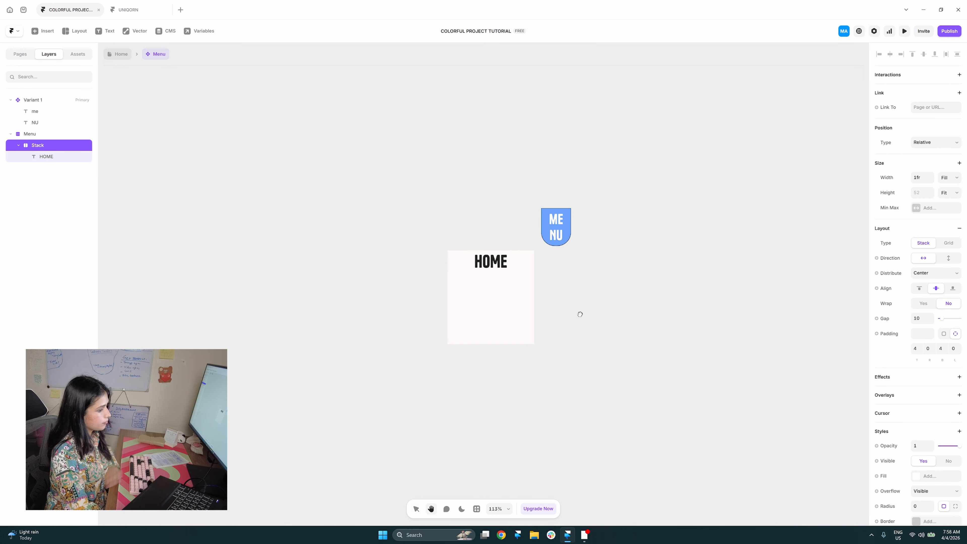
# - Give the stack around HOME a solid 222222 border with width 1 on the bottom side and 0 on the others
pyautogui.scroll(-3, 924, 416)
pyautogui.click(925, 411)
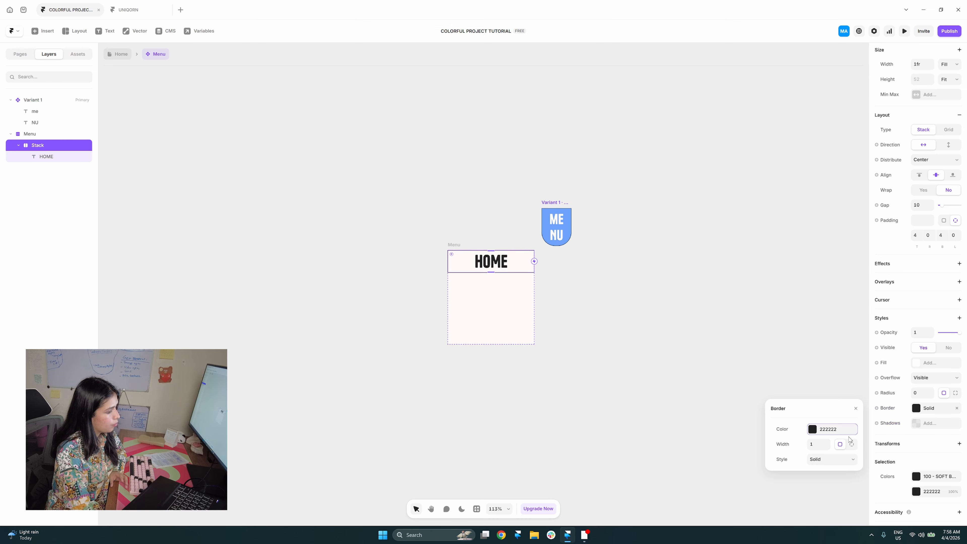
pyautogui.click(852, 444)
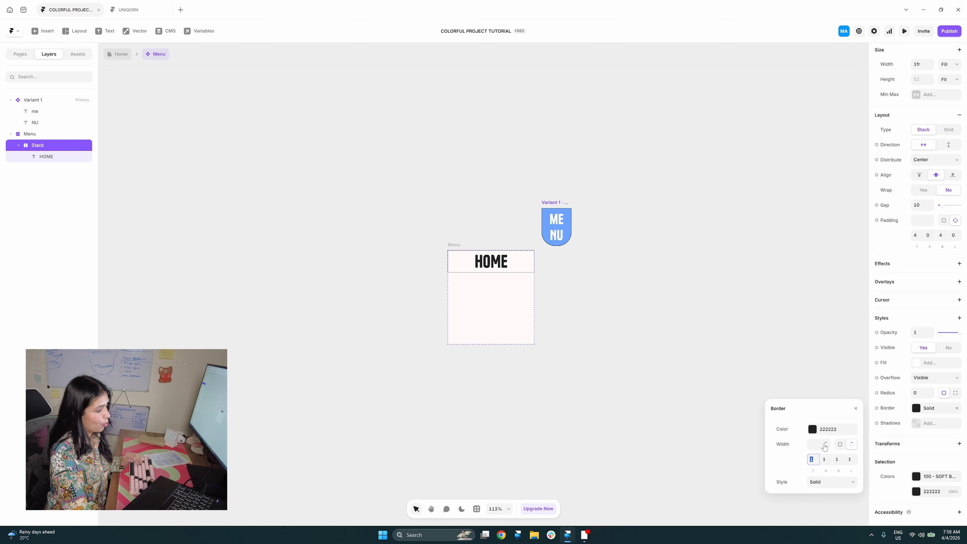
pyautogui.write('0')
pyautogui.click(825, 460)
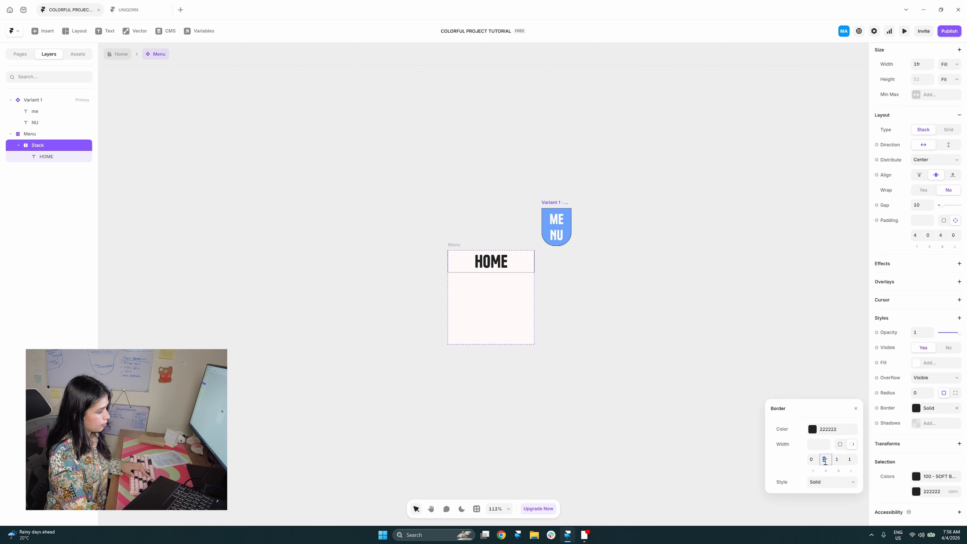
pyautogui.click(850, 461)
pyautogui.write('0')
pyautogui.click(766, 463)
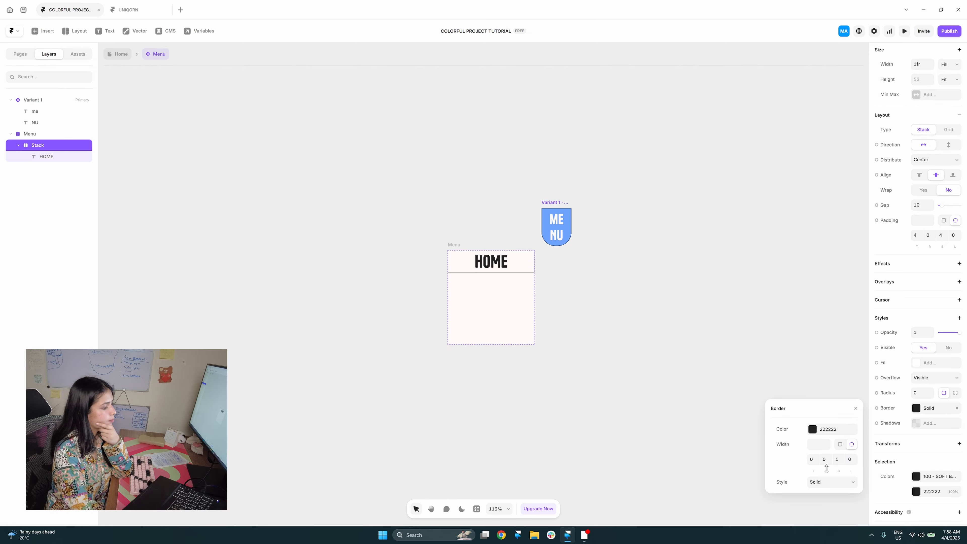
pyautogui.click(836, 461)
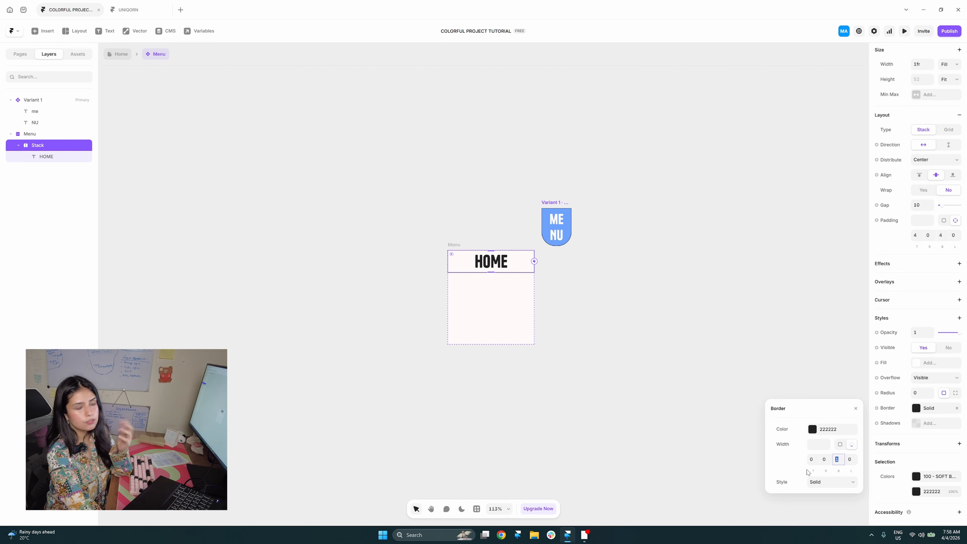
pyautogui.click(673, 440)
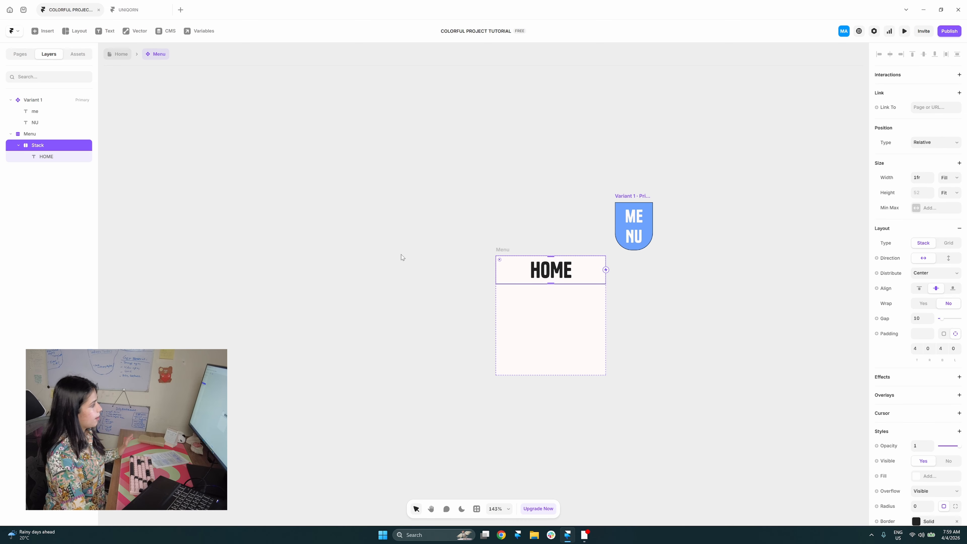
# - Rename the stack around HOME as Menu item and turn it into a component with that name
pyautogui.doubleClick(35, 145)
pyautogui.write('Menu item')
pyautogui.press('Return')
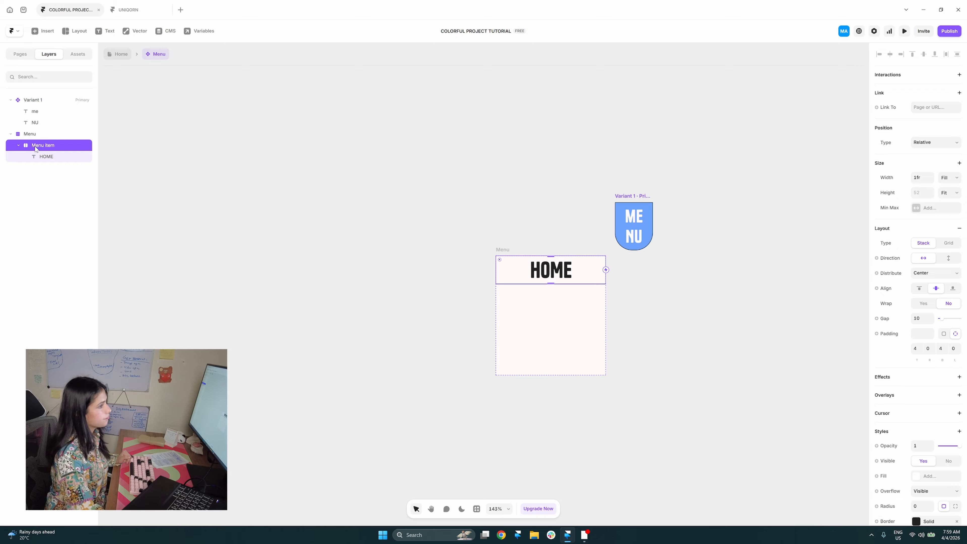
pyautogui.moveTo(324, 286); pyautogui.dragTo(320, 283)
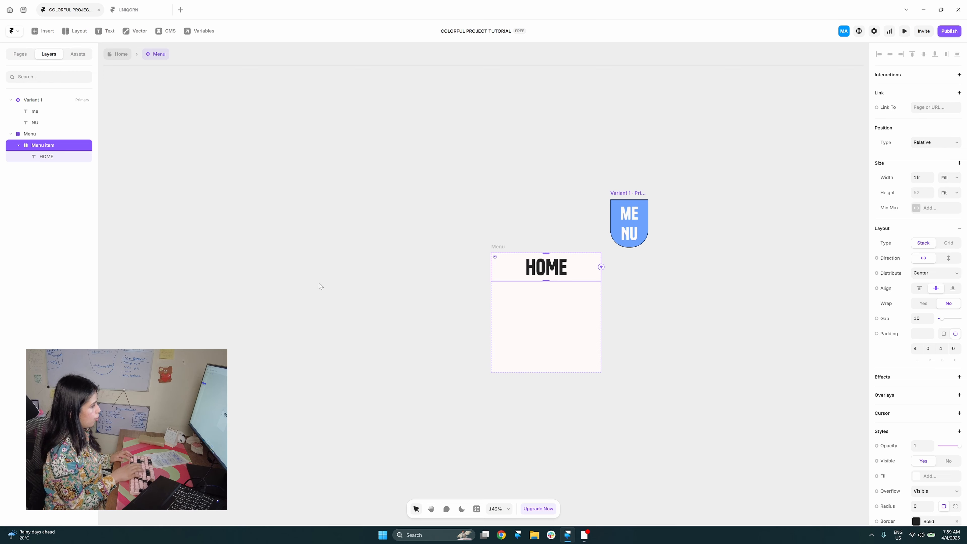
pyautogui.hotkey('ctrl', 'alt', 'k')
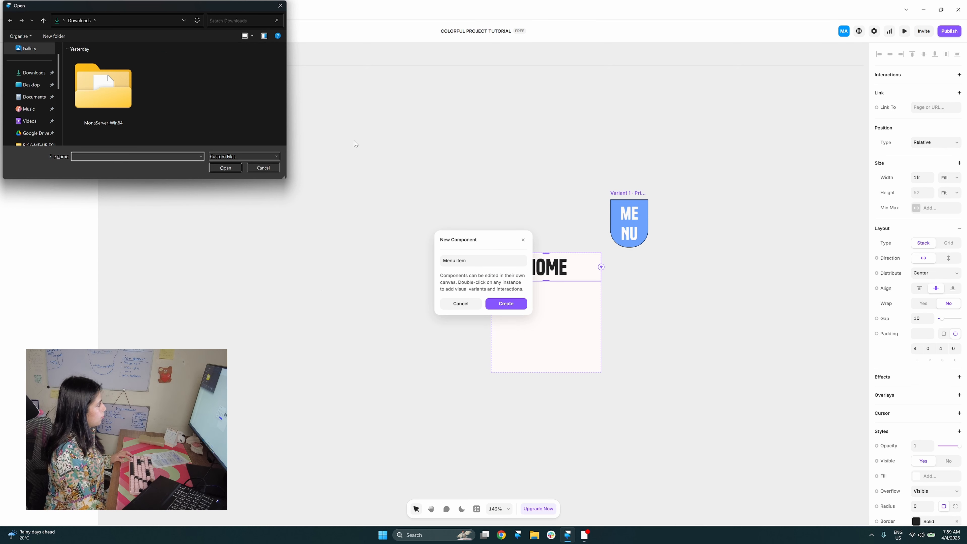
pyautogui.press('Escape')
pyautogui.click(517, 305)
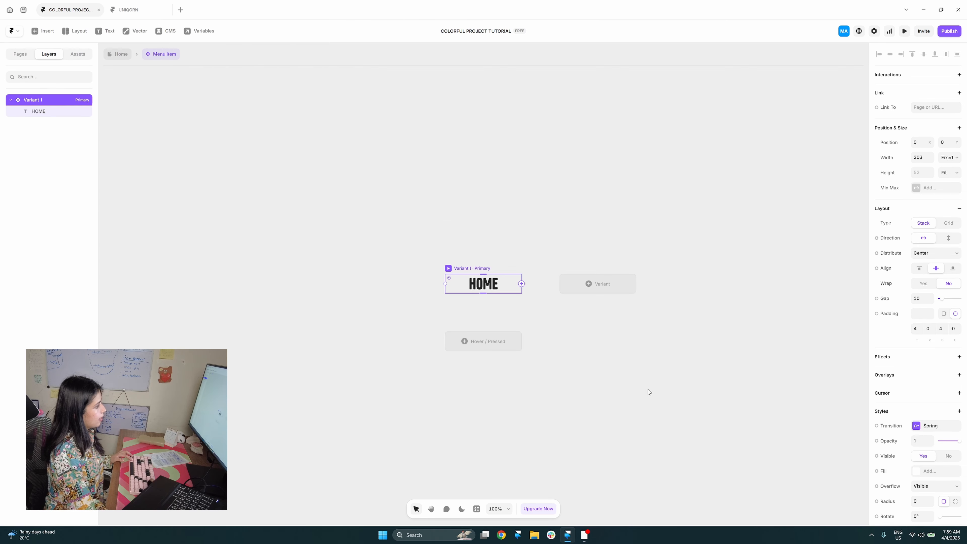
# - Create a Link variable for the Menu item component's primary variant and return to the Menu component
pyautogui.scroll(3, 514, 324)
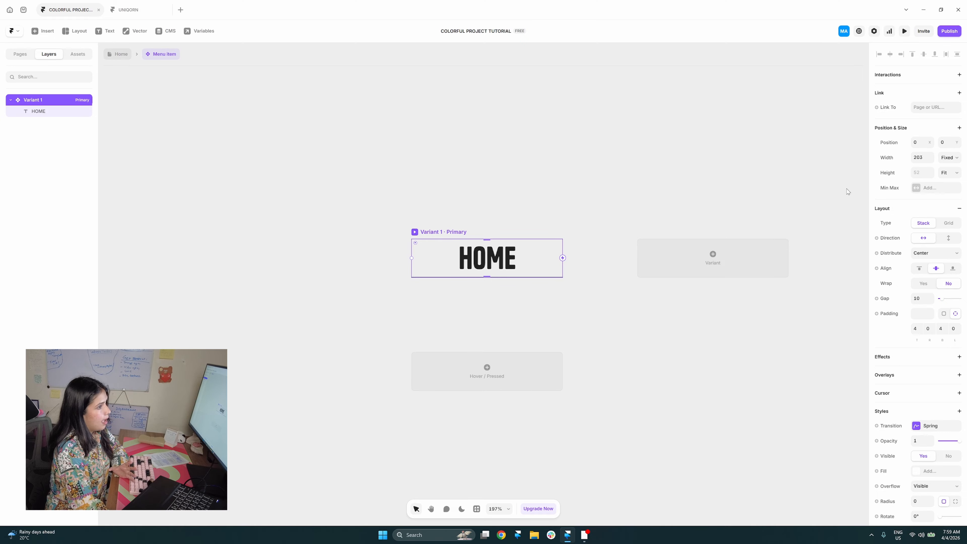
pyautogui.click(887, 110)
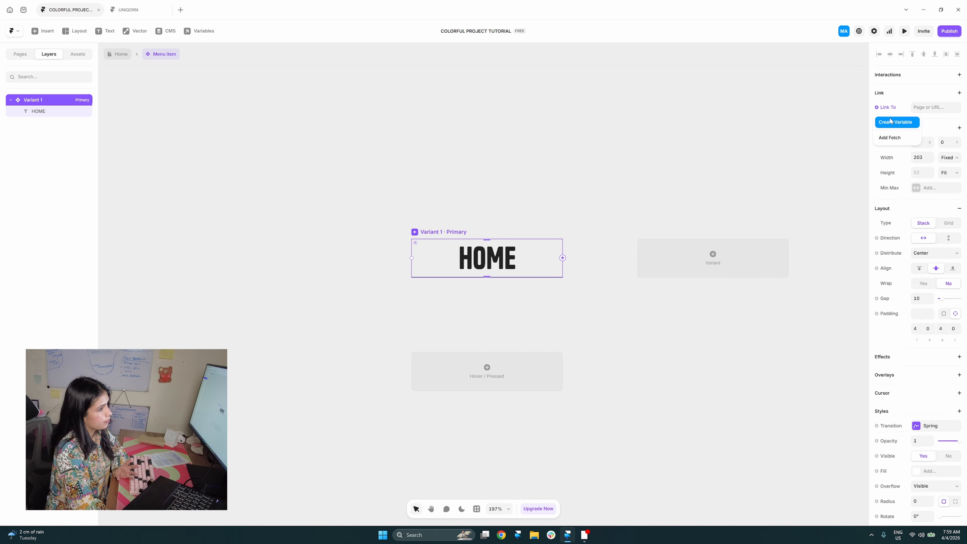
pyautogui.click(891, 122)
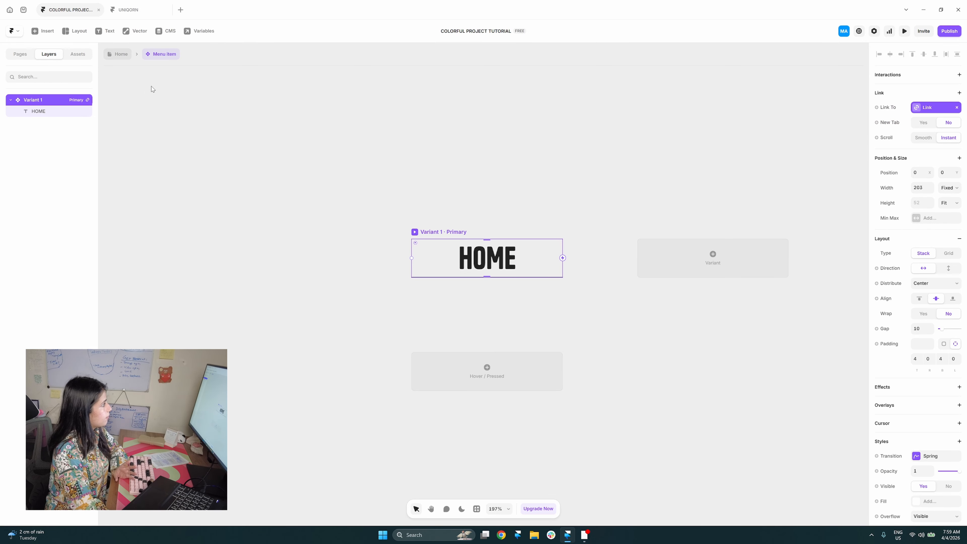
pyautogui.click(124, 54)
pyautogui.doubleClick(688, 112)
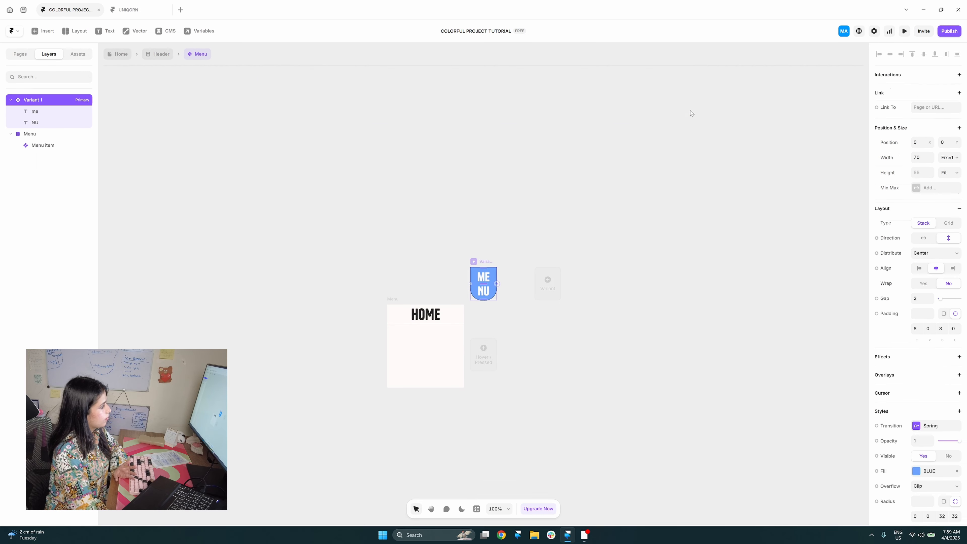
# - Create a Title variable for the HOME text's content in the Menu item component and return to the Menu component
pyautogui.click(467, 274)
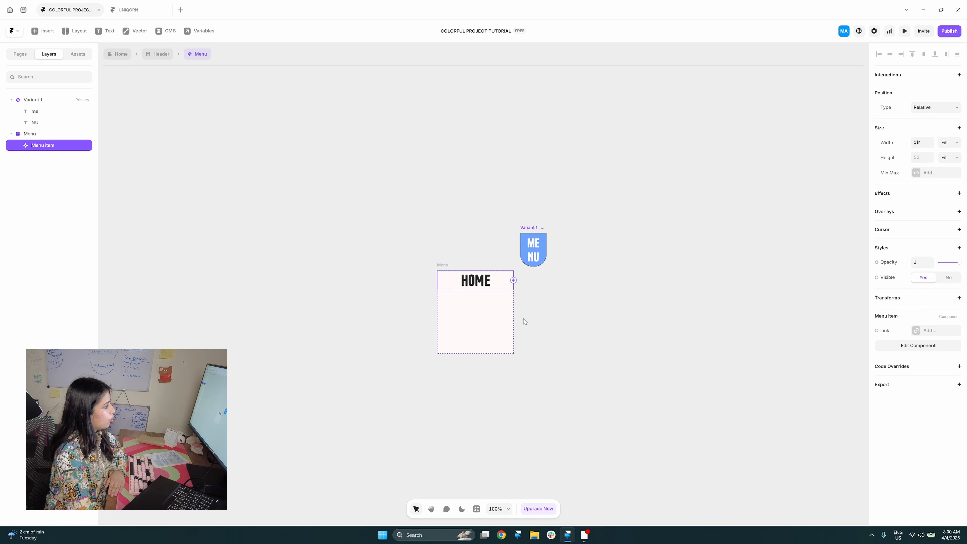
pyautogui.doubleClick(495, 289)
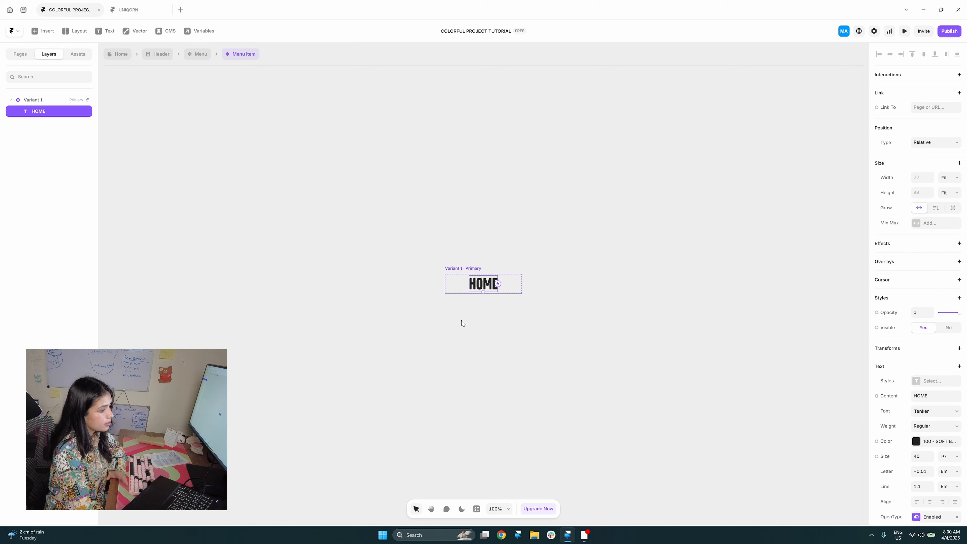
pyautogui.click(886, 399)
pyautogui.click(846, 411)
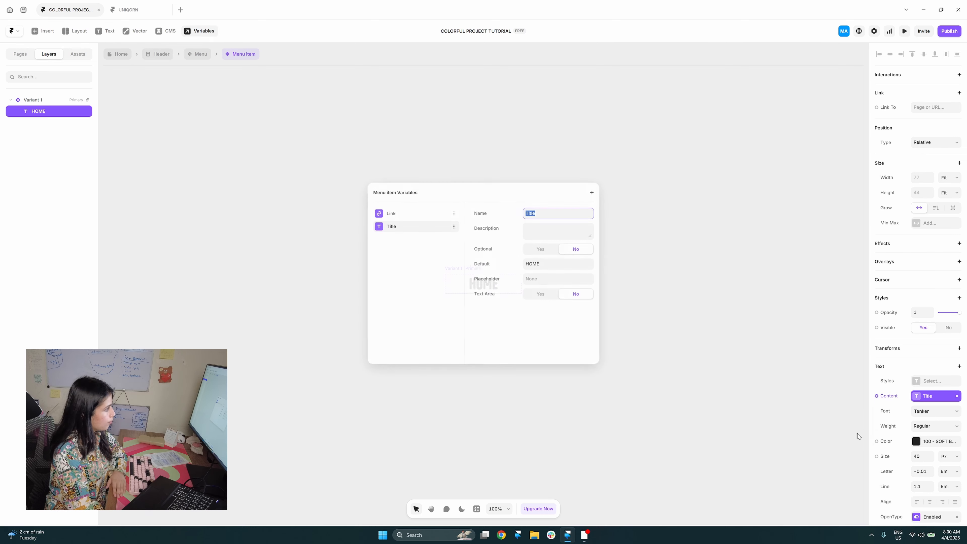
pyautogui.click(620, 300)
pyautogui.click(200, 53)
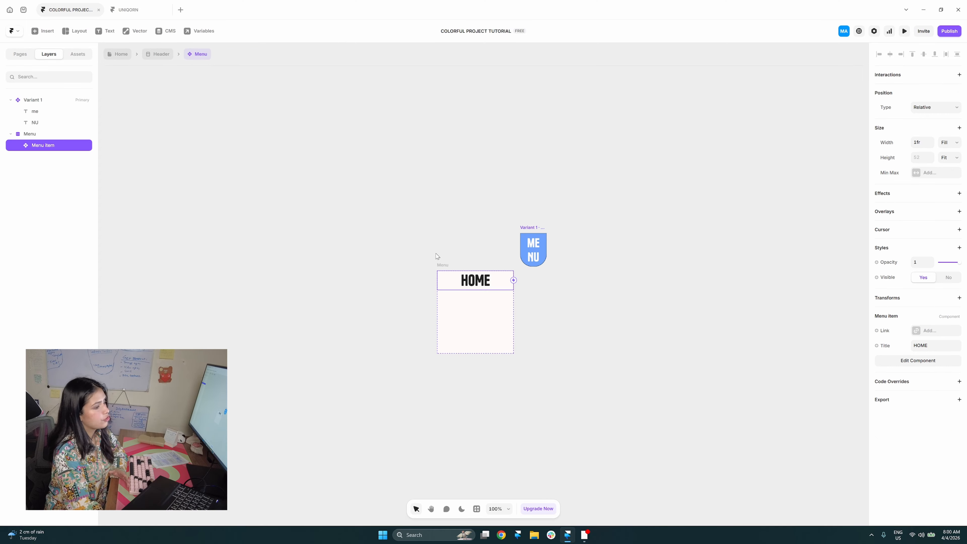
pyautogui.moveTo(441, 251); pyautogui.dragTo(449, 244)
pyautogui.moveTo(681, 342); pyautogui.dragTo(689, 340)
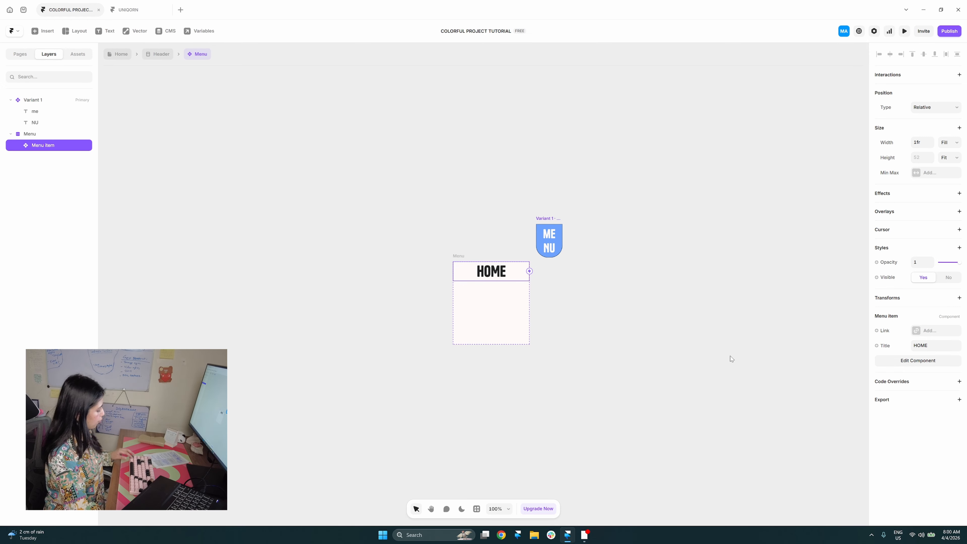
# - Duplicate the HOME Menu item instance three times inside the Menu stack
pyautogui.hotkey('ctrl', 'd')
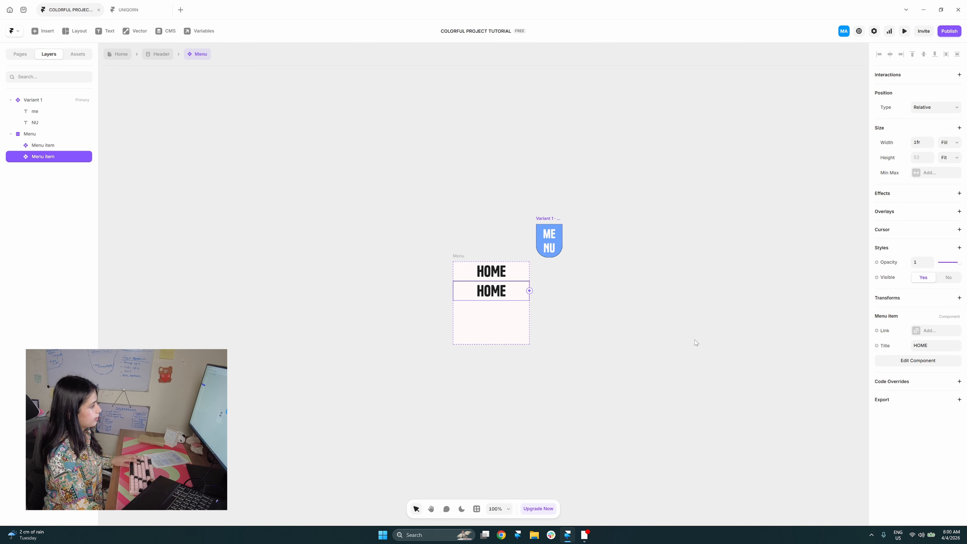
pyautogui.hotkey('ctrl', 'd')
pyautogui.hotkey('ctrl', 'd')
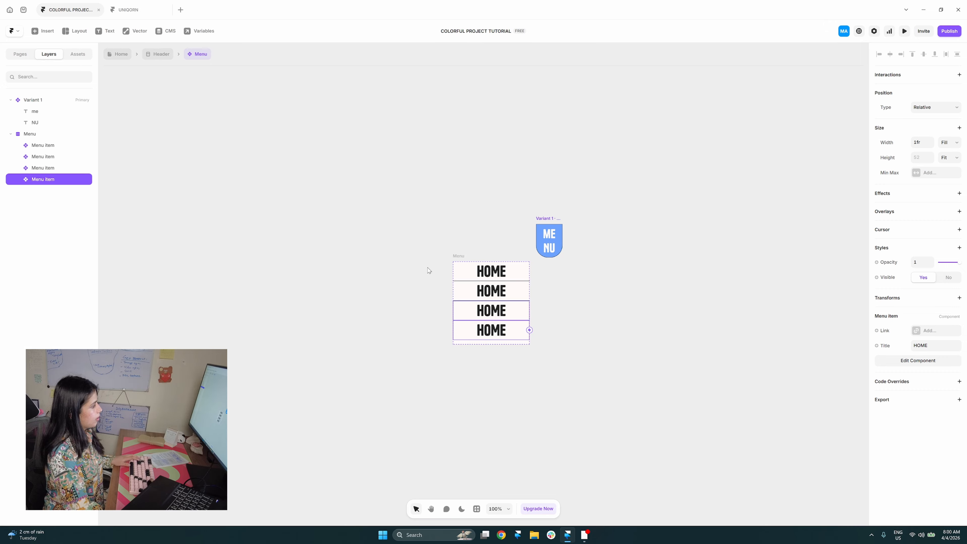
# - Set the titles of the second, third and fourth menu items to FAQs, About and Contact
pyautogui.click(490, 293)
pyautogui.doubleClick(929, 345)
pyautogui.write('FAQS')
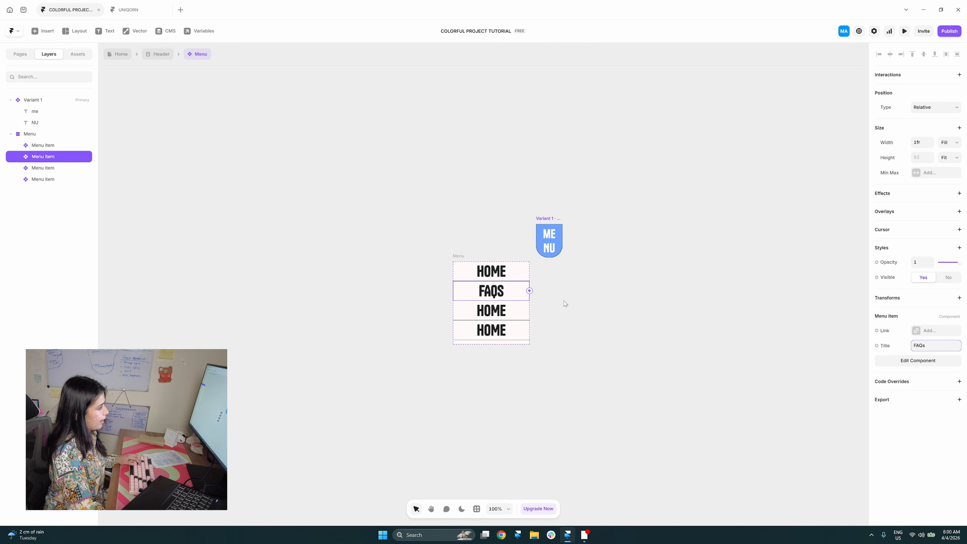
pyautogui.click(526, 316)
pyautogui.doubleClick(922, 345)
pyautogui.write('About')
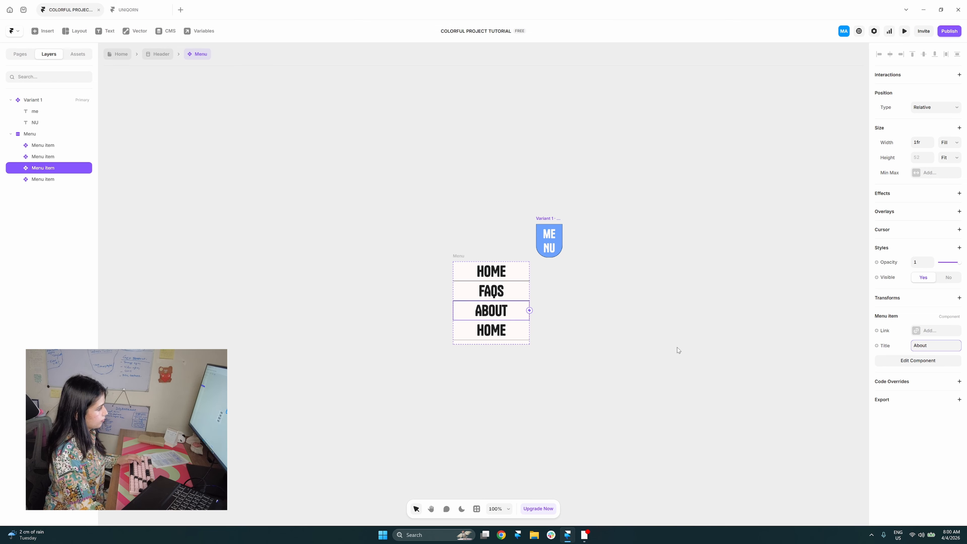
pyautogui.click(510, 331)
pyautogui.doubleClick(916, 345)
pyautogui.press('BackSpace')
pyautogui.write('Contact')
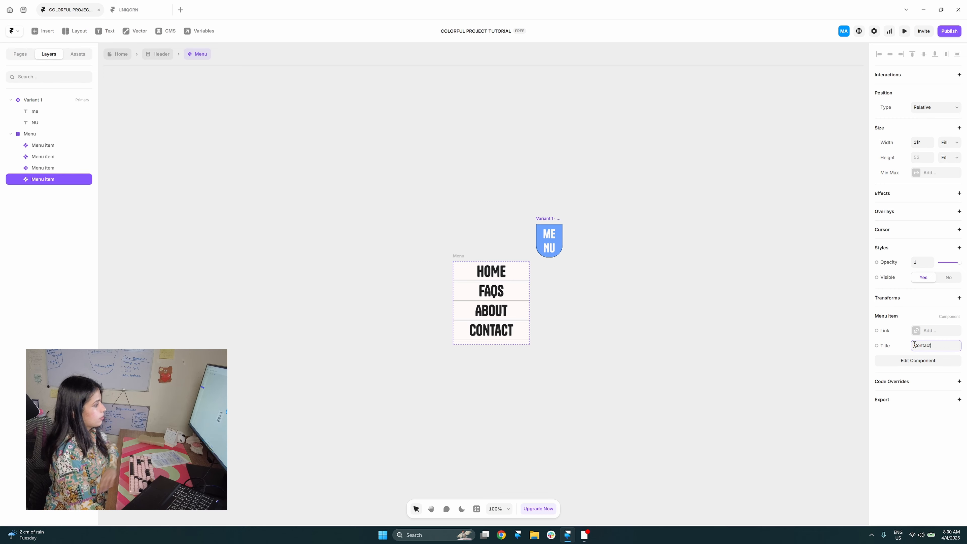
pyautogui.click(579, 316)
# - Set the Menu stack's height to Fit
pyautogui.click(461, 255)
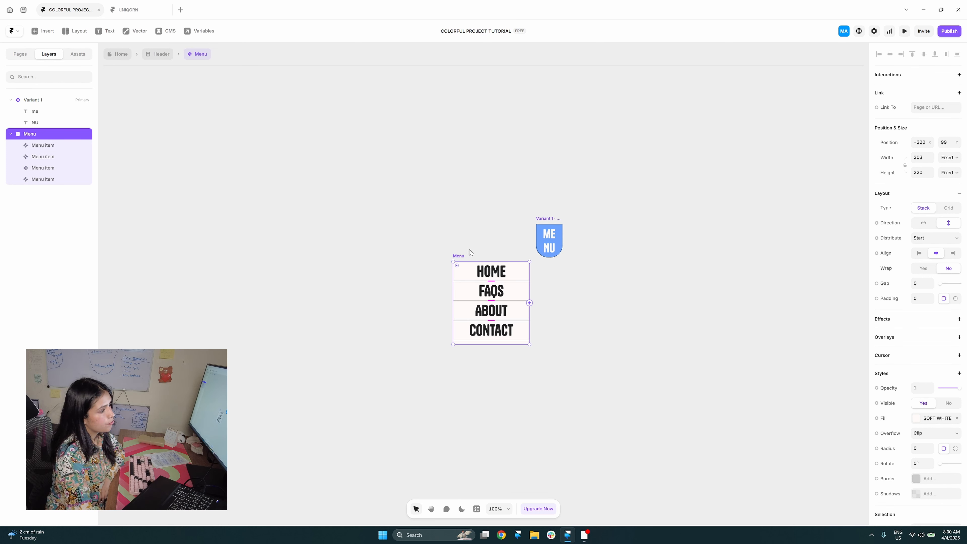
pyautogui.click(950, 173)
pyautogui.click(948, 211)
pyautogui.moveTo(749, 314); pyautogui.dragTo(747, 296)
pyautogui.click(748, 302)
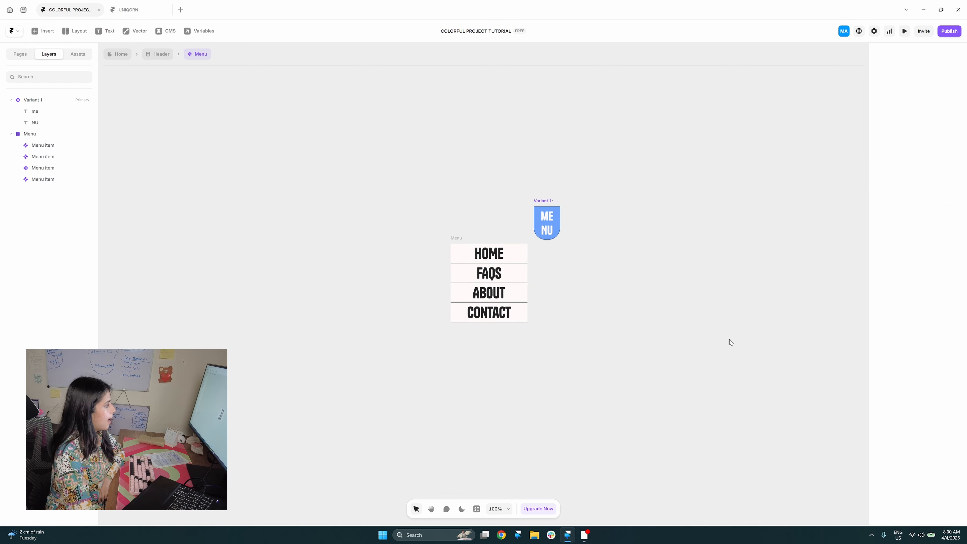
pyautogui.moveTo(737, 347); pyautogui.dragTo(753, 344)
# - Set the Menu item component's top and bottom padding to 8 and return to the Menu component
pyautogui.press('v')
pyautogui.doubleClick(505, 251)
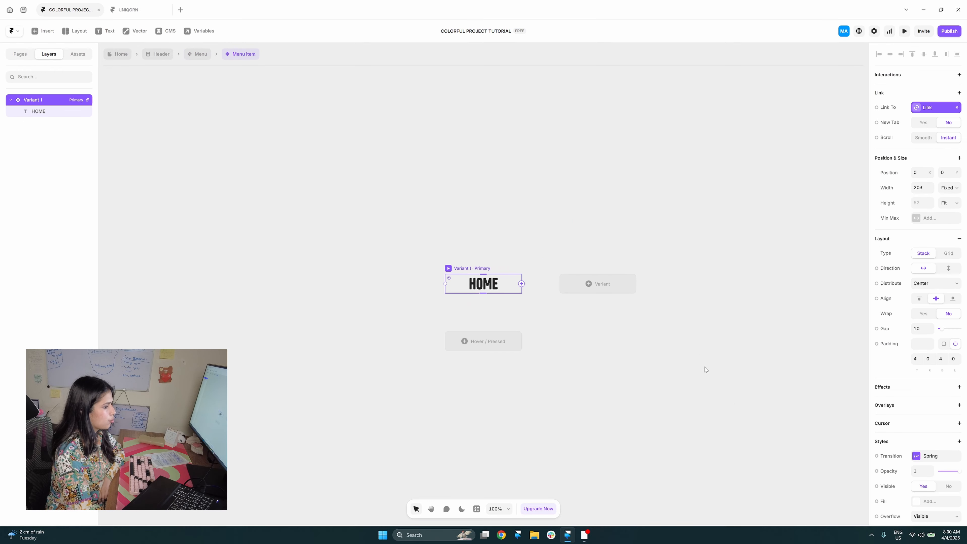
pyautogui.click(940, 360)
pyautogui.write('8')
pyautogui.click(917, 360)
pyautogui.write('8')
pyautogui.click(890, 364)
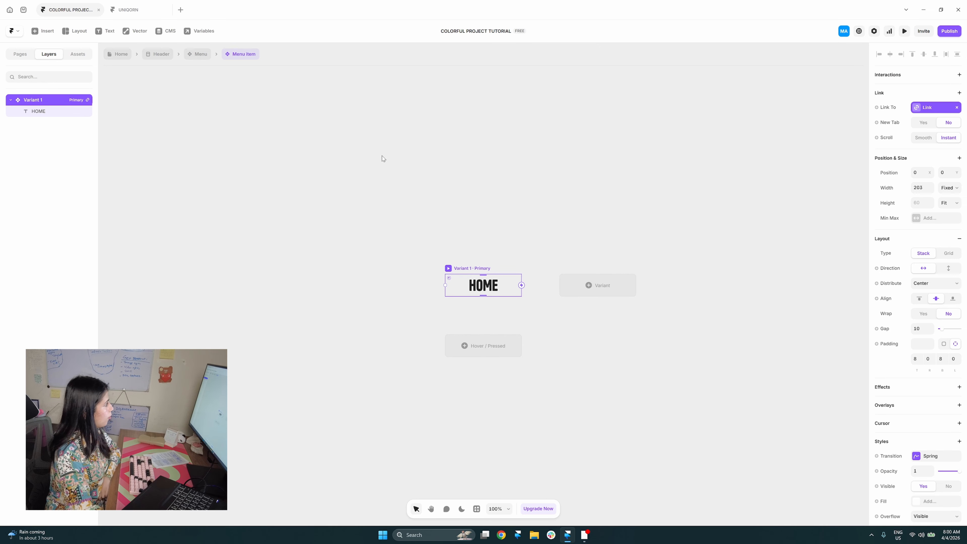
pyautogui.click(195, 55)
pyautogui.press('h')
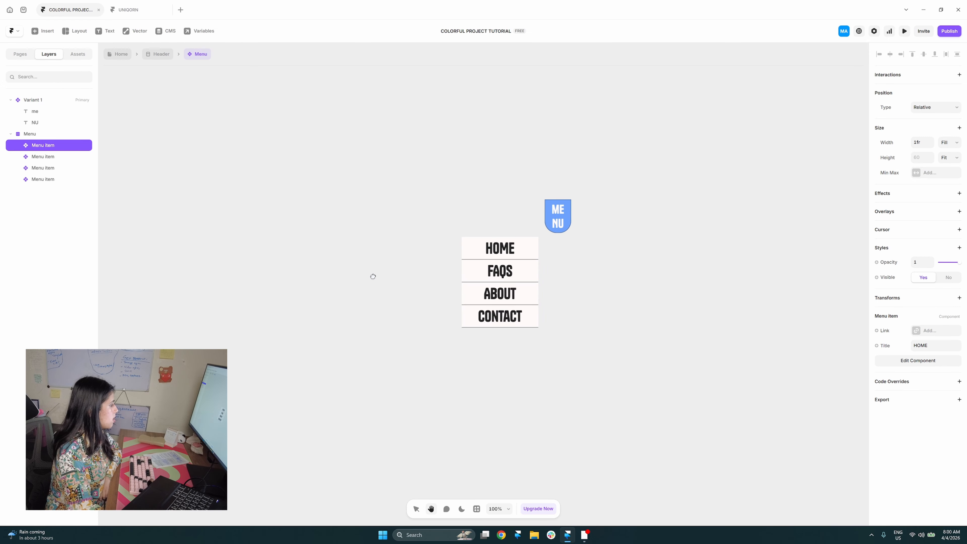
# - Examine the padding of the original Menu item component in the UNIQORN project, returning to the Menu item component in the tutorial project
pyautogui.press('v')
pyautogui.doubleClick(491, 250)
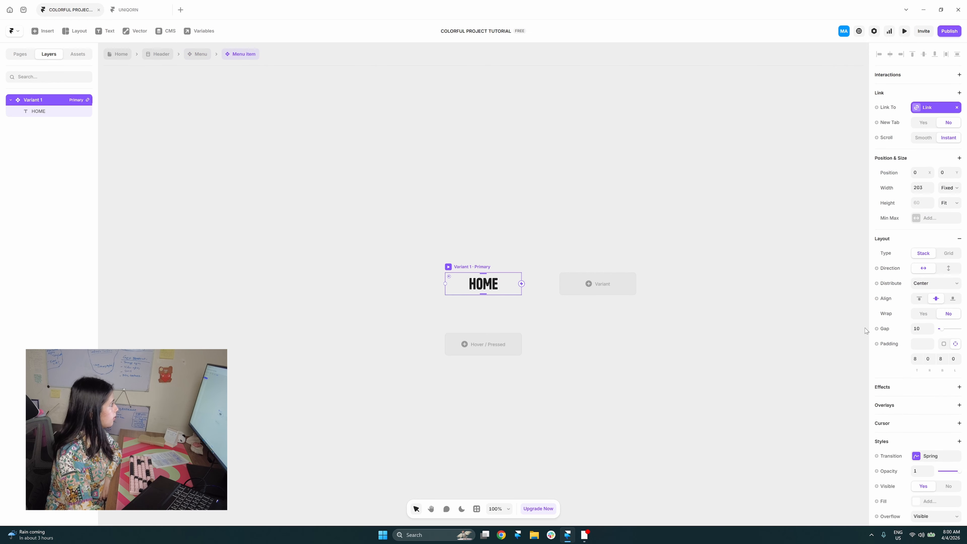
pyautogui.click(127, 9)
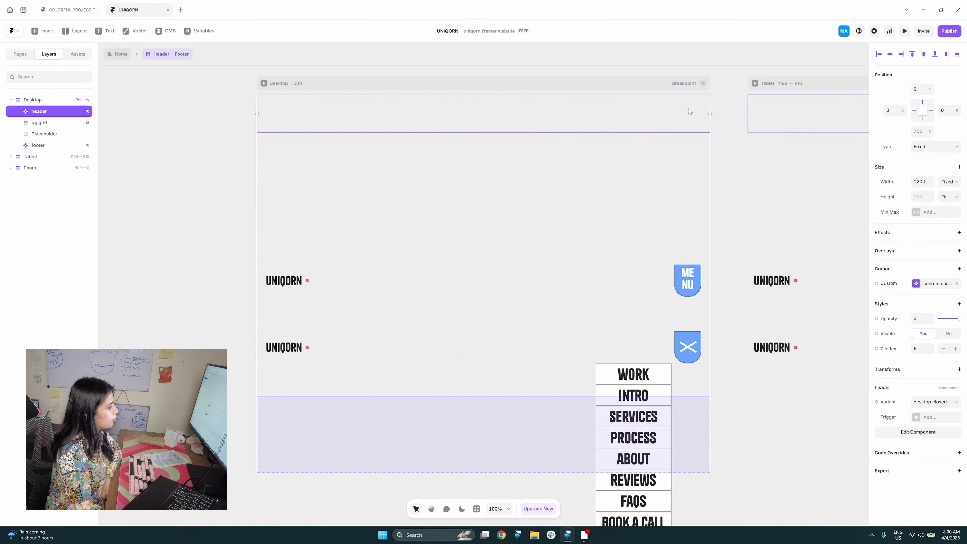
pyautogui.doubleClick(648, 375)
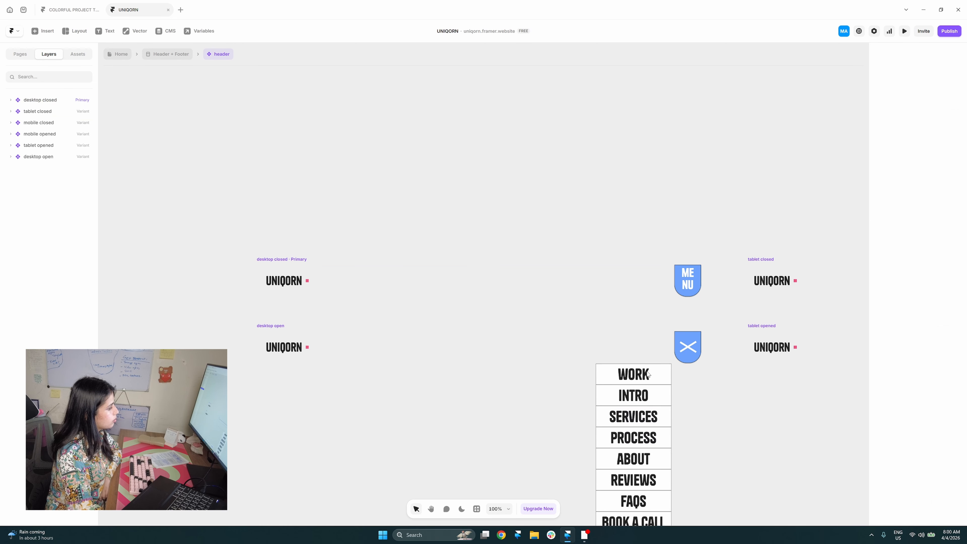
pyautogui.doubleClick(648, 375)
pyautogui.doubleClick(422, 304)
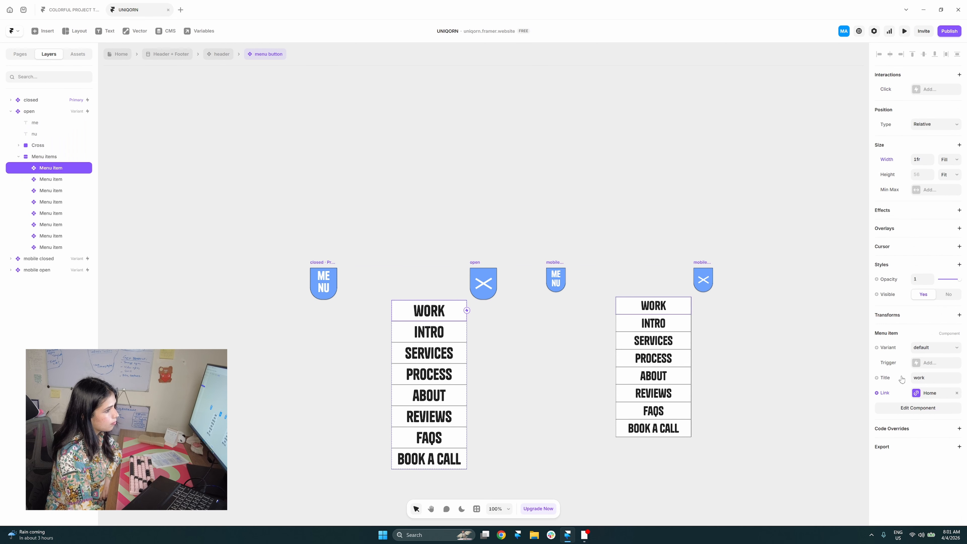
pyautogui.doubleClick(421, 320)
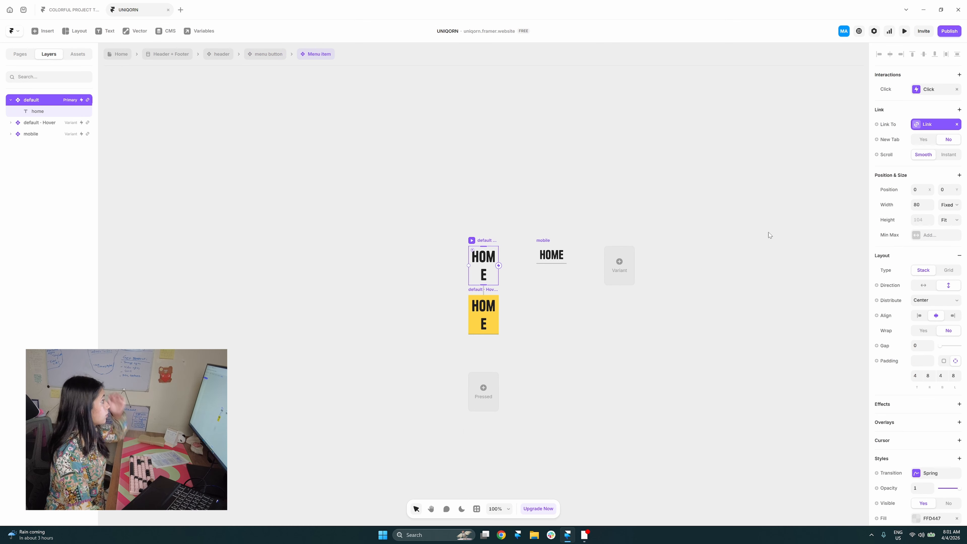
pyautogui.click(84, 12)
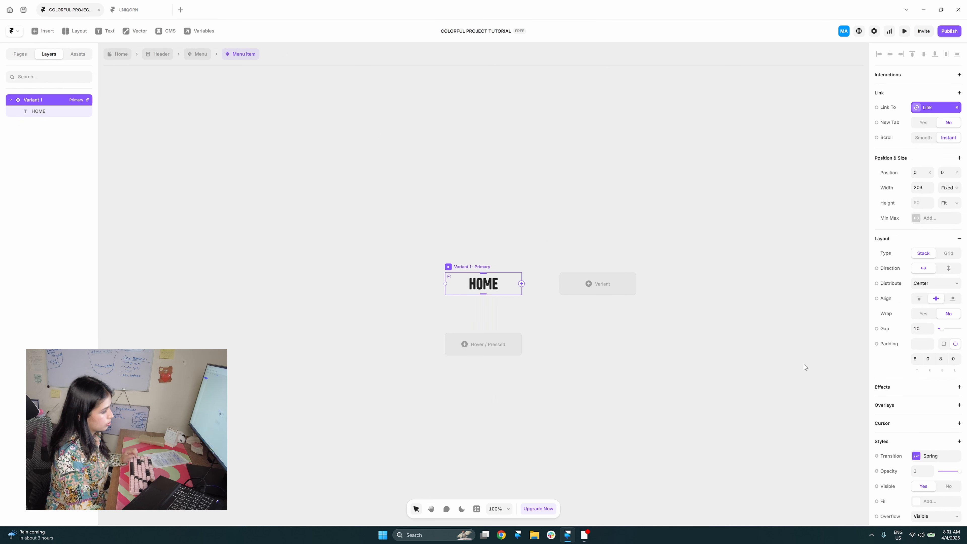
# - Set the Menu item's padding to 4 at top and bottom and 8 on both sides, and return to the Menu component
pyautogui.click(918, 359)
pyautogui.write('4')
pyautogui.click(943, 360)
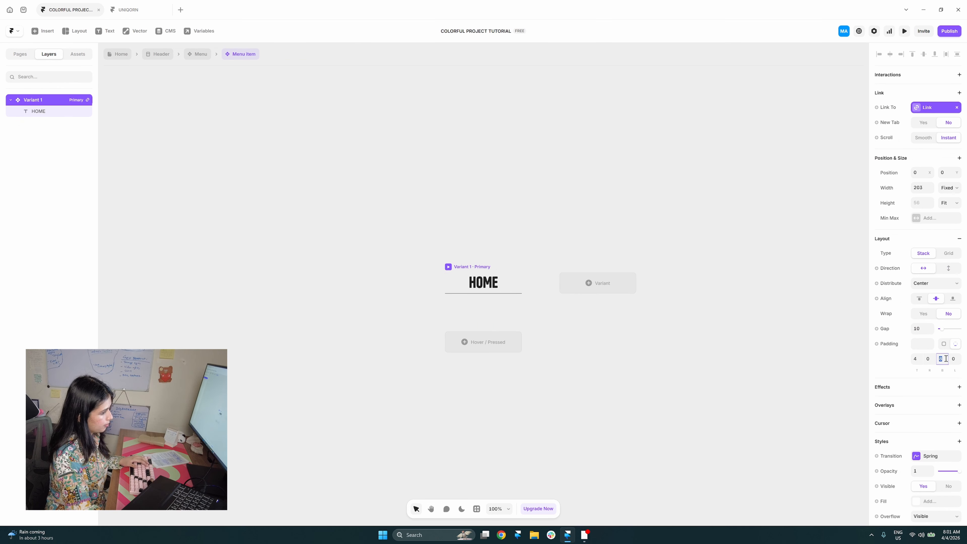
pyautogui.write('4')
pyautogui.press('Return')
pyautogui.click(934, 360)
pyautogui.press('BackSpace')
pyautogui.press('Return')
pyautogui.moveTo(960, 360); pyautogui.dragTo(889, 362)
pyautogui.write('8')
pyautogui.press('Return')
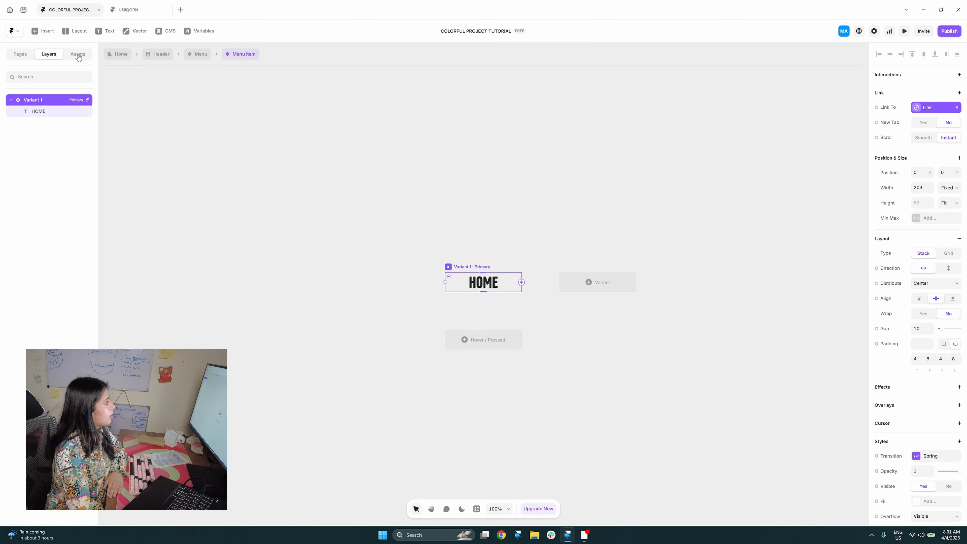
pyautogui.click(197, 53)
# - Reopen the Menu item component and add a Hover variant to its primary variant
pyautogui.click(584, 300)
pyautogui.click(532, 230)
pyautogui.doubleClick(532, 229)
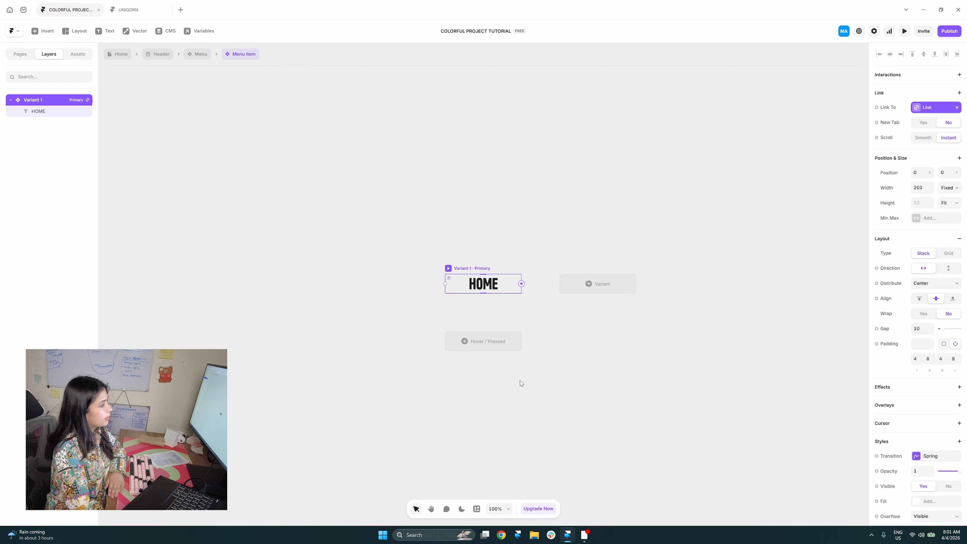
pyautogui.click(494, 338)
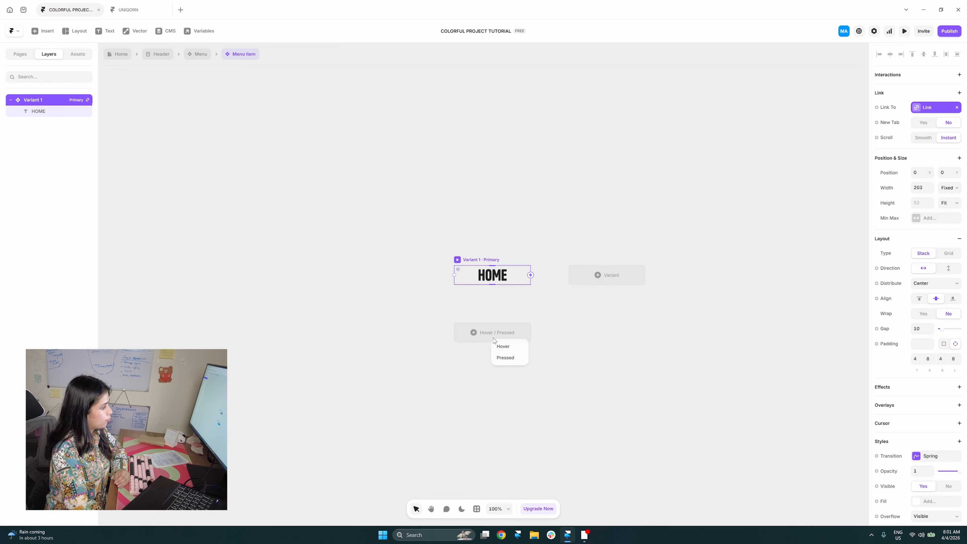
pyautogui.click(503, 346)
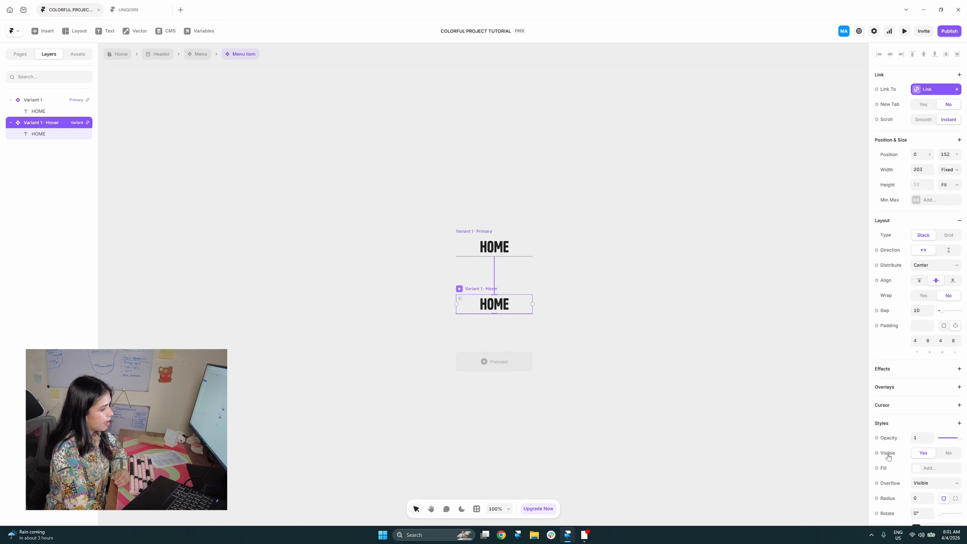
# - Fill the Menu item's Hover variant with the YELLOW accent color style
pyautogui.scroll(-3, 928, 430)
pyautogui.click(928, 431)
pyautogui.scroll(-3, 812, 419)
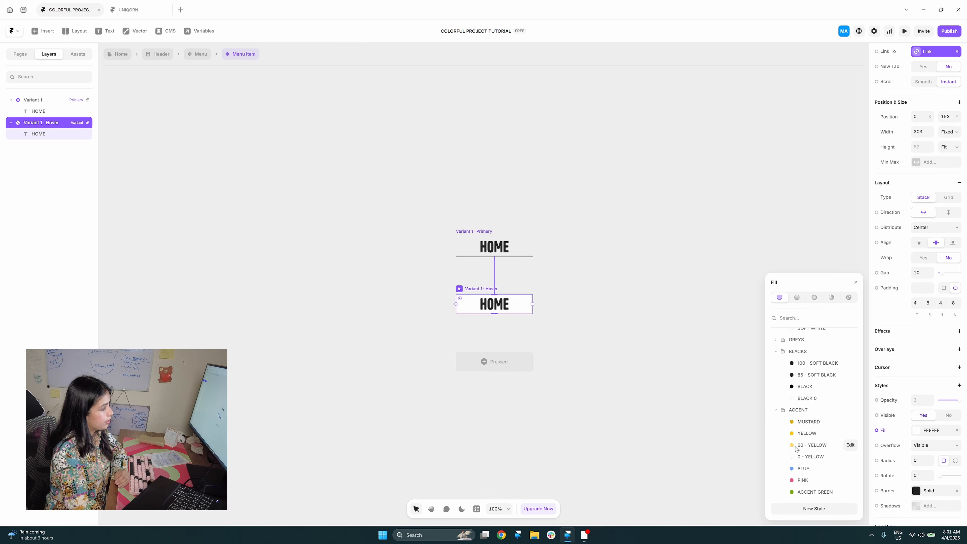
pyautogui.click(807, 433)
pyautogui.click(729, 420)
# - Preview the Menu item's primary variant to check its hover transition, and return to the canvas
pyautogui.click(476, 245)
pyautogui.hotkey('ctrl', 'p')
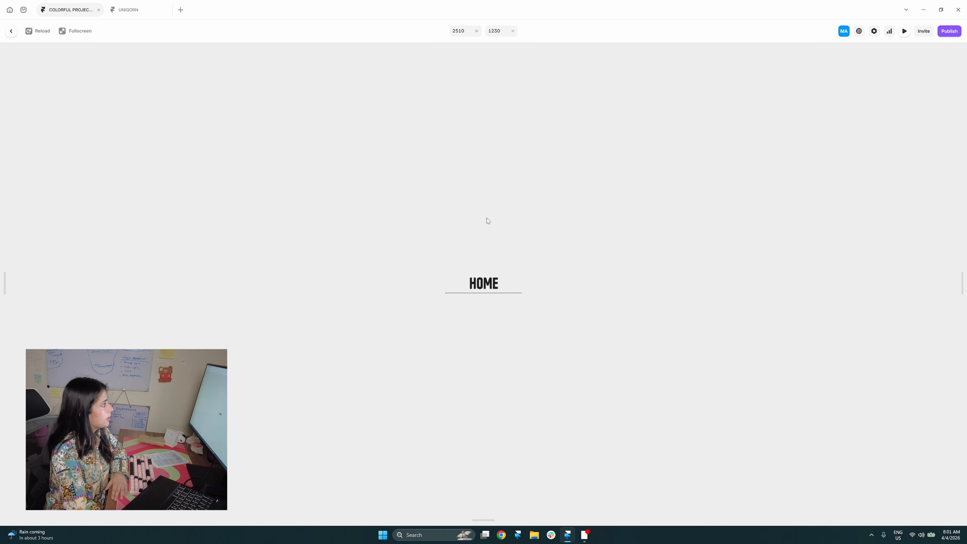
pyautogui.click(7, 33)
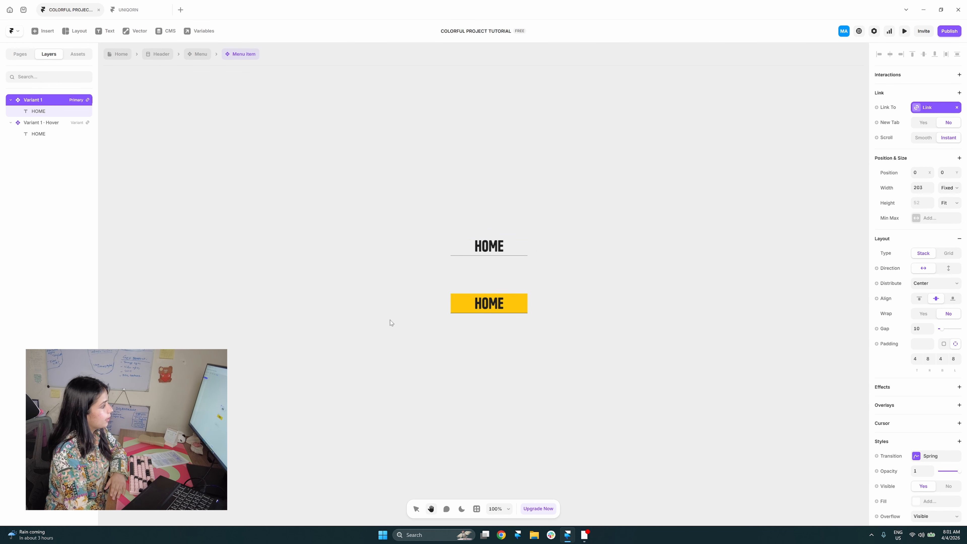
pyautogui.hotkey('ctrl', 'p')
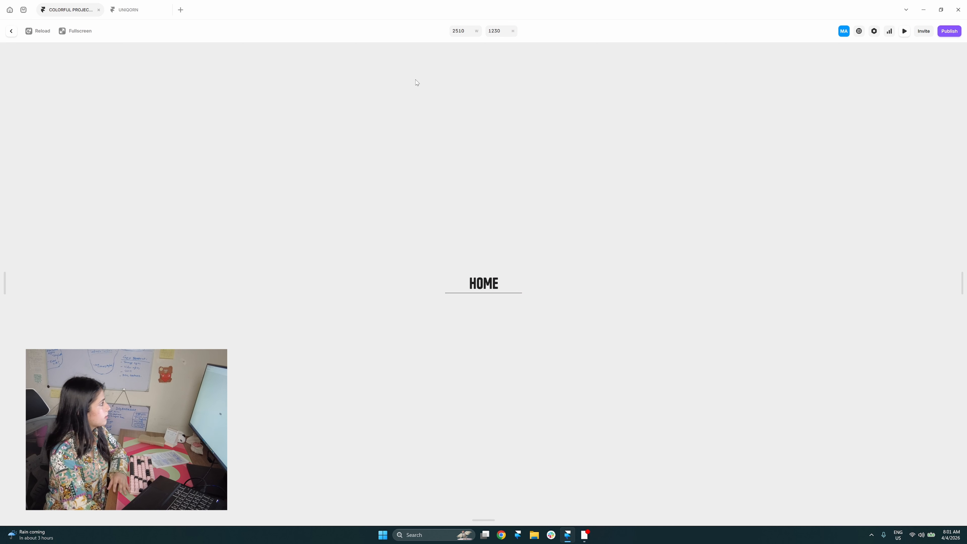
pyautogui.click(8, 32)
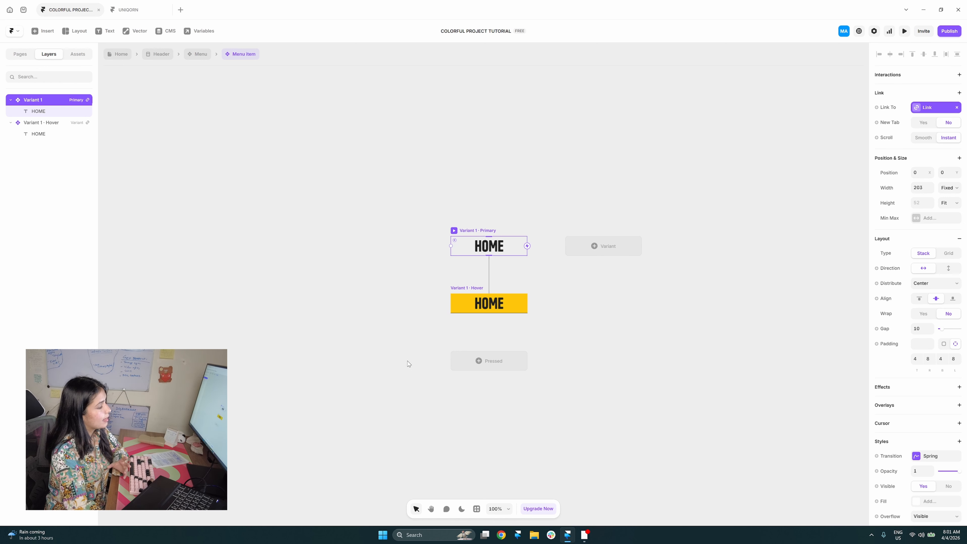
# - Fill the Menu item's primary variant with the 0 - YELLOW style and preview the hover transition
pyautogui.scroll(-4, 911, 223)
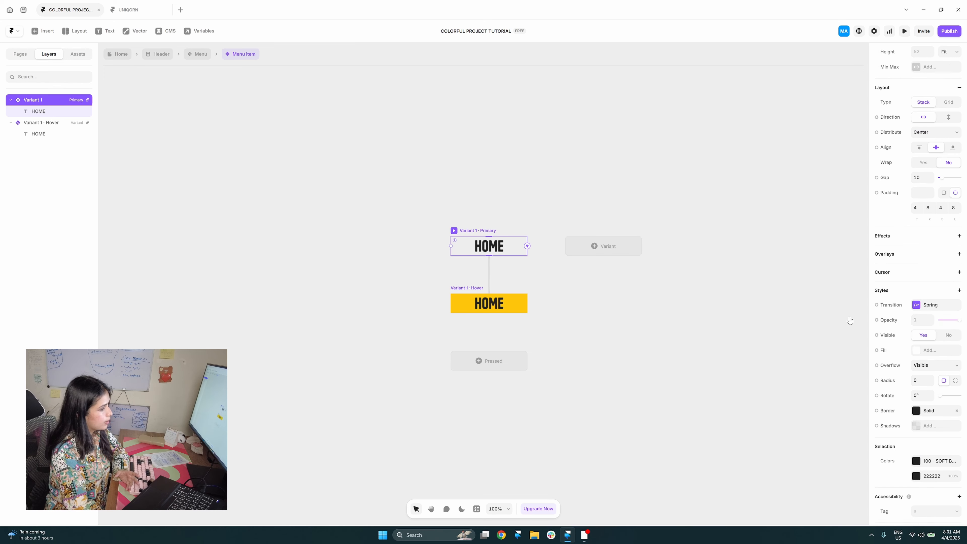
pyautogui.click(918, 351)
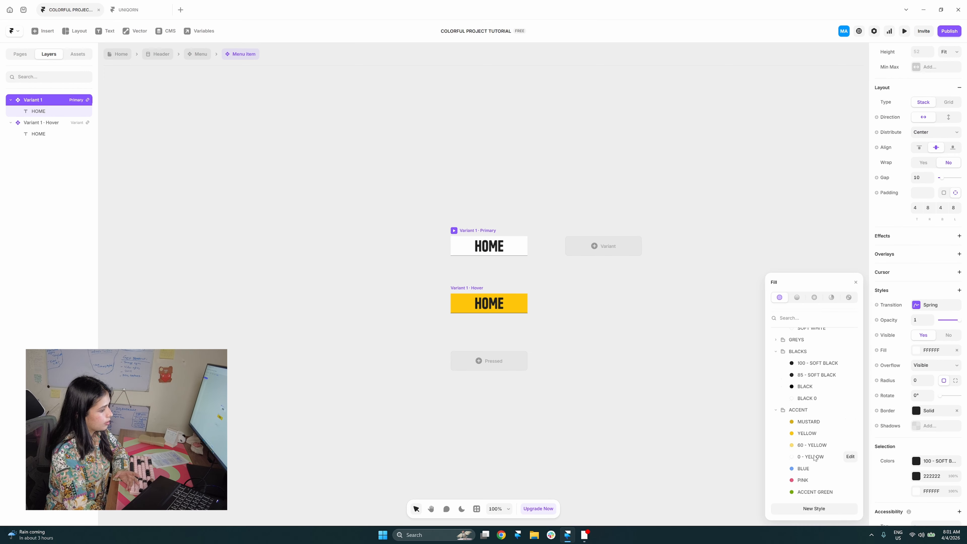
pyautogui.scroll(-3, 815, 438)
pyautogui.click(817, 460)
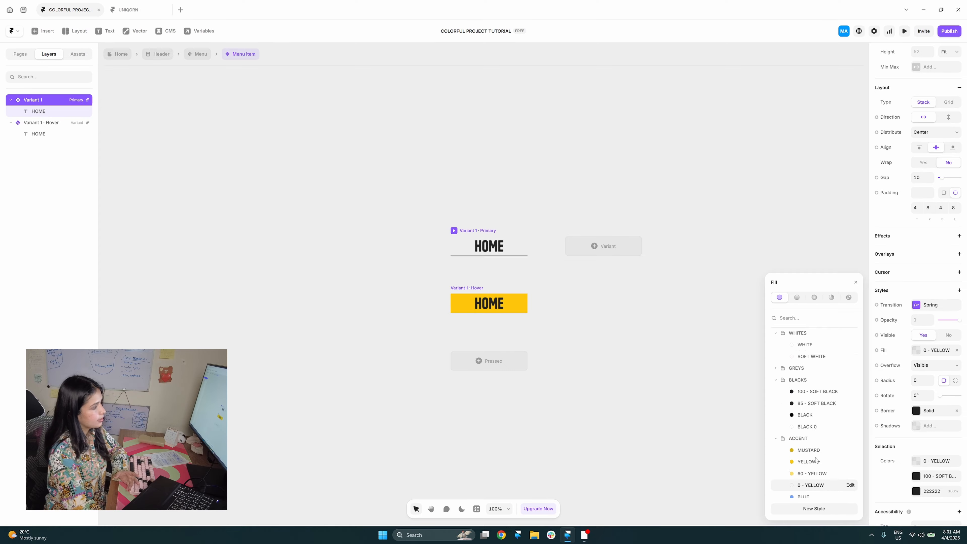
pyautogui.scroll(1, 533, 316)
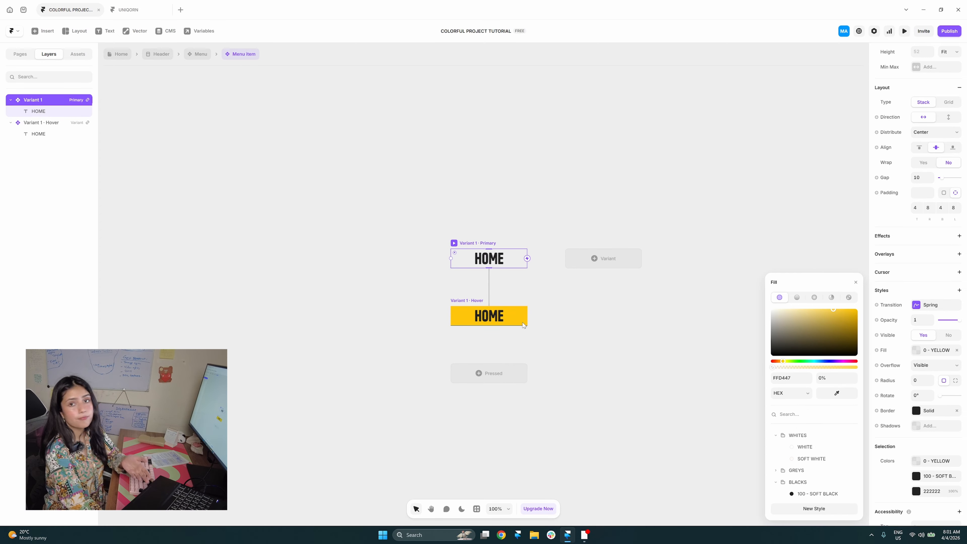
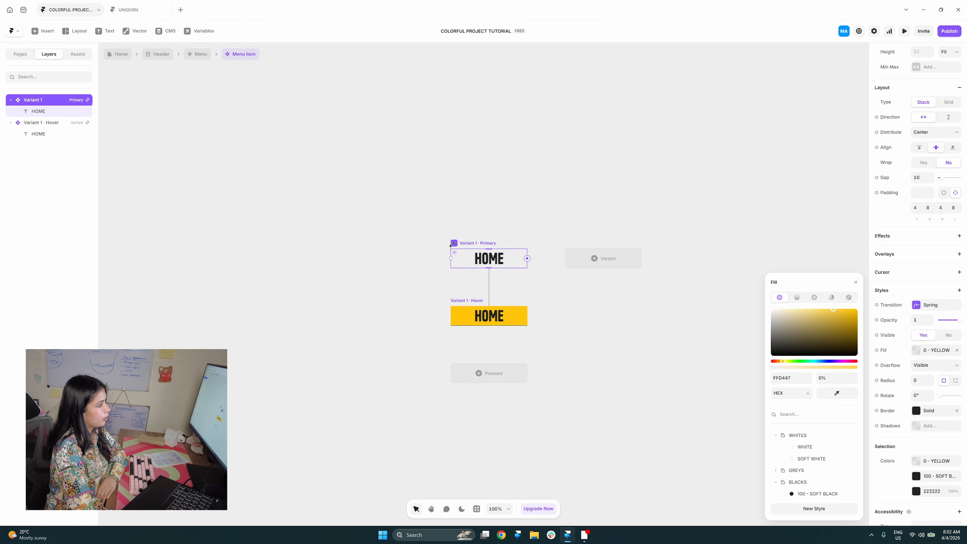
pyautogui.click(454, 244)
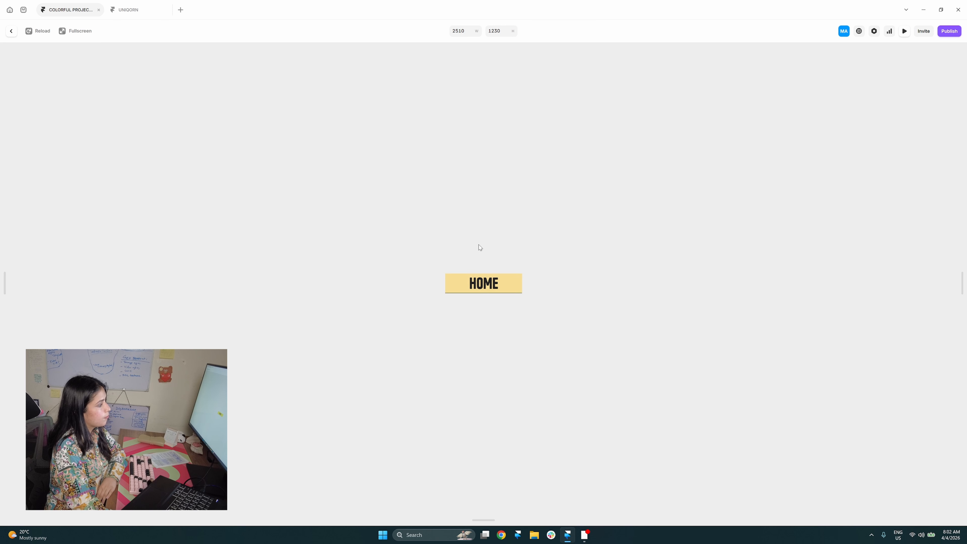
pyautogui.click(12, 31)
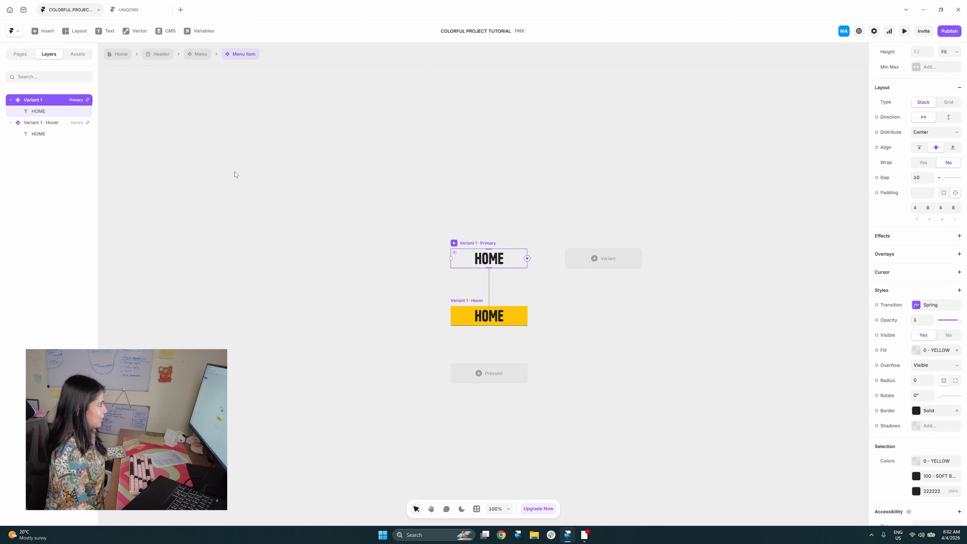
# - Return to the Menu component and move the Menu stack to about X -229, Y 97, below the blue menu button
pyautogui.click(201, 54)
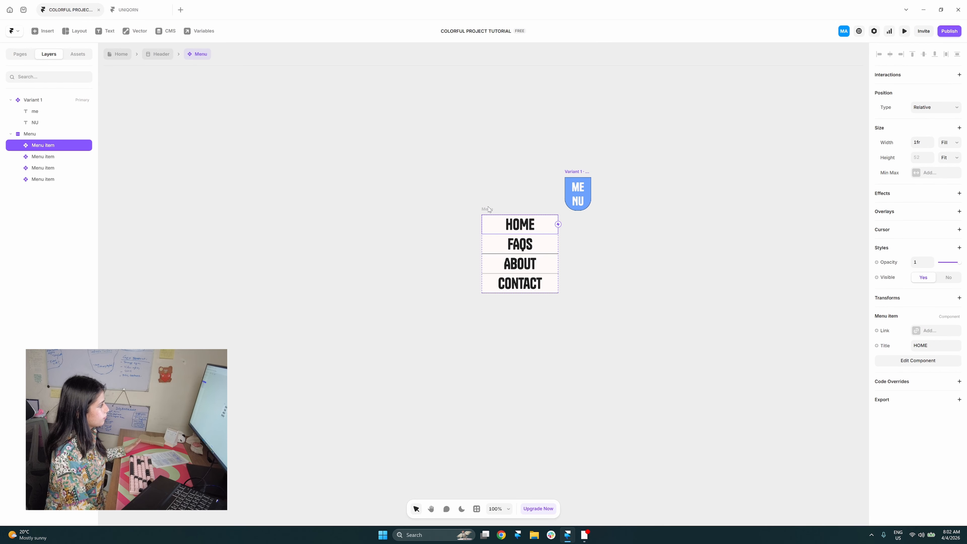
pyautogui.click(488, 208)
pyautogui.moveTo(485, 211); pyautogui.dragTo(481, 210)
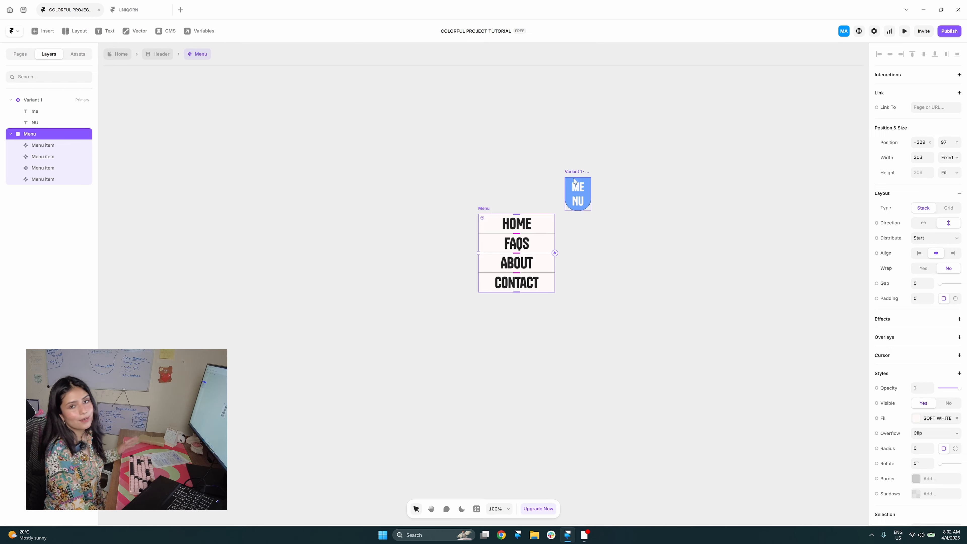
# - Nest the Menu stack inside Variant 1 with Absolute positioning and offset it below the blue button
pyautogui.hotkey('ctrl', 'x')
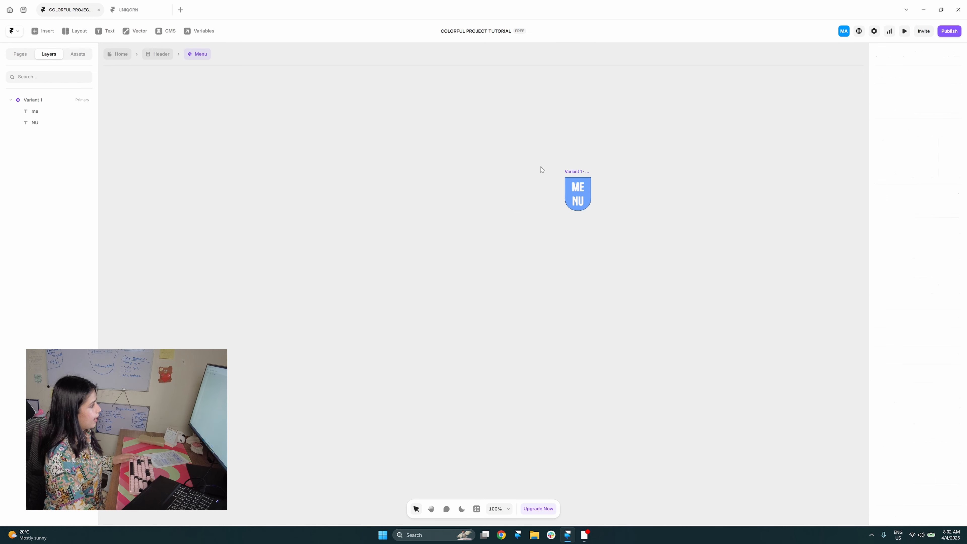
pyautogui.click(583, 173)
pyautogui.hotkey('ctrl', 'v')
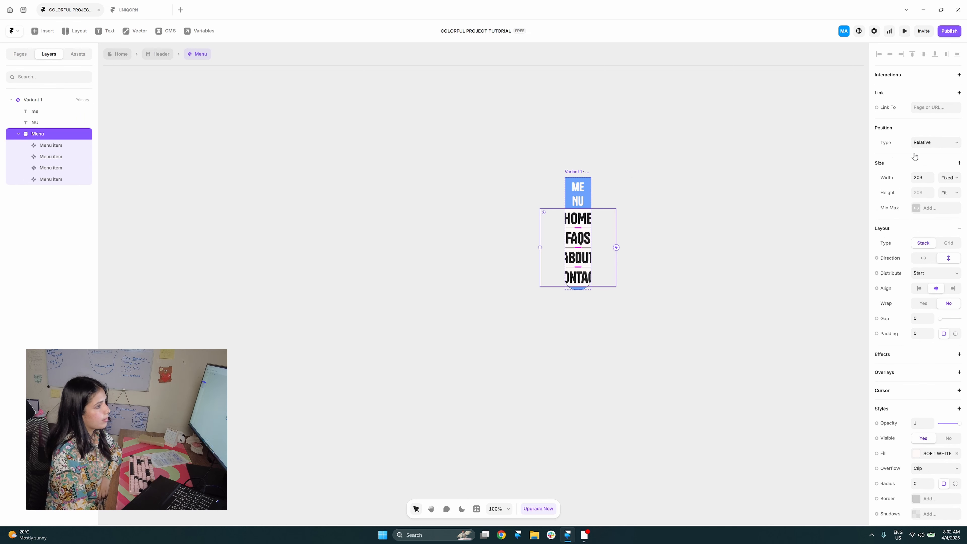
pyautogui.click(917, 146)
pyautogui.click(924, 156)
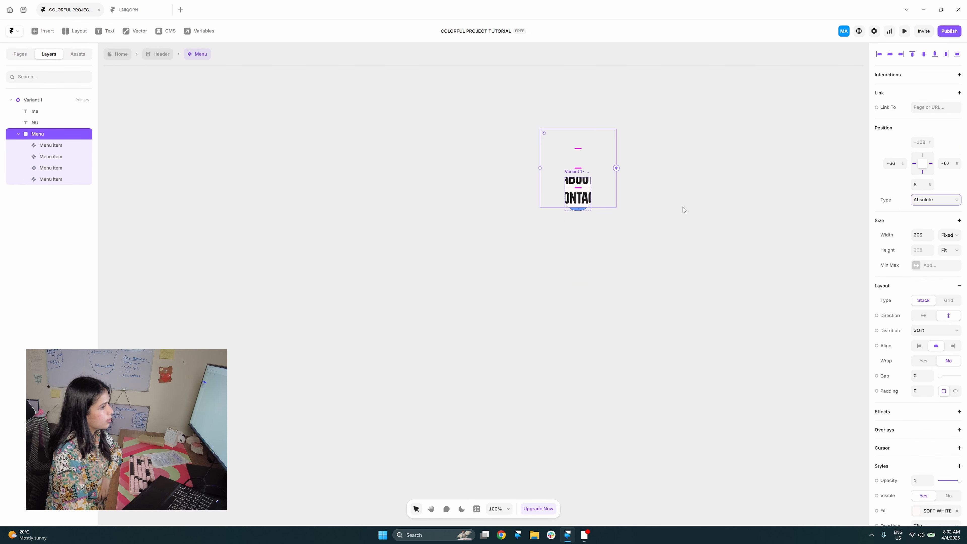
pyautogui.moveTo(930, 184); pyautogui.dragTo(926, 284)
pyautogui.click(621, 180)
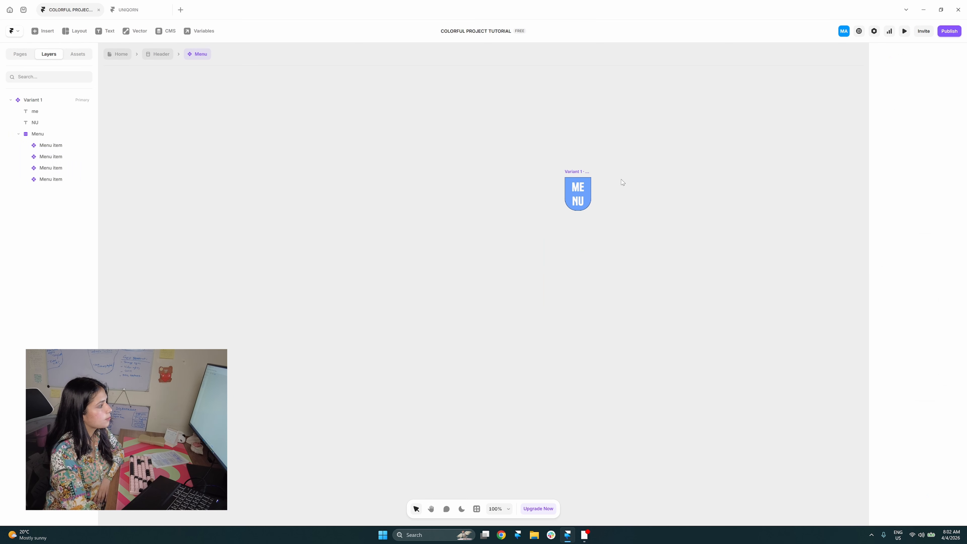
# - Set the overflow of Variant 1 to Visible
pyautogui.click(577, 172)
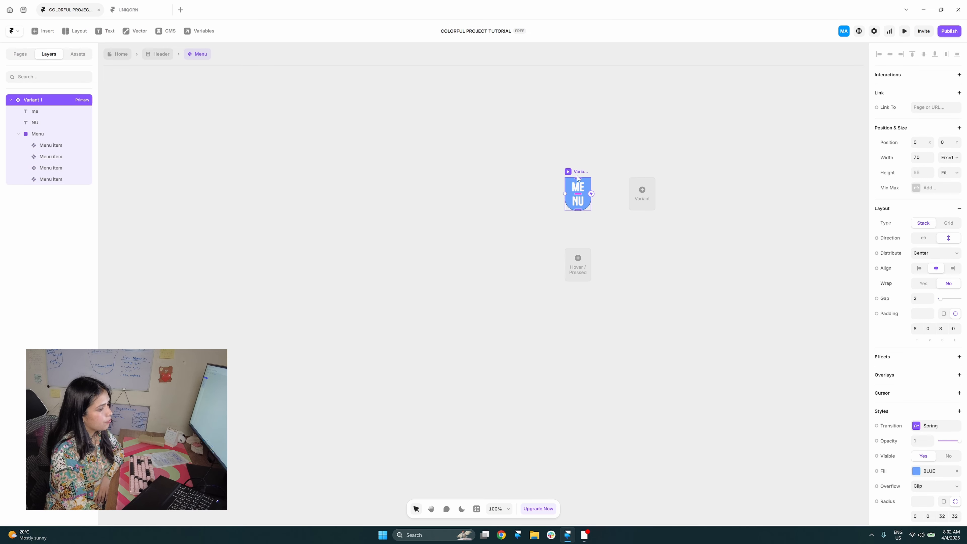
pyautogui.scroll(-2, 907, 416)
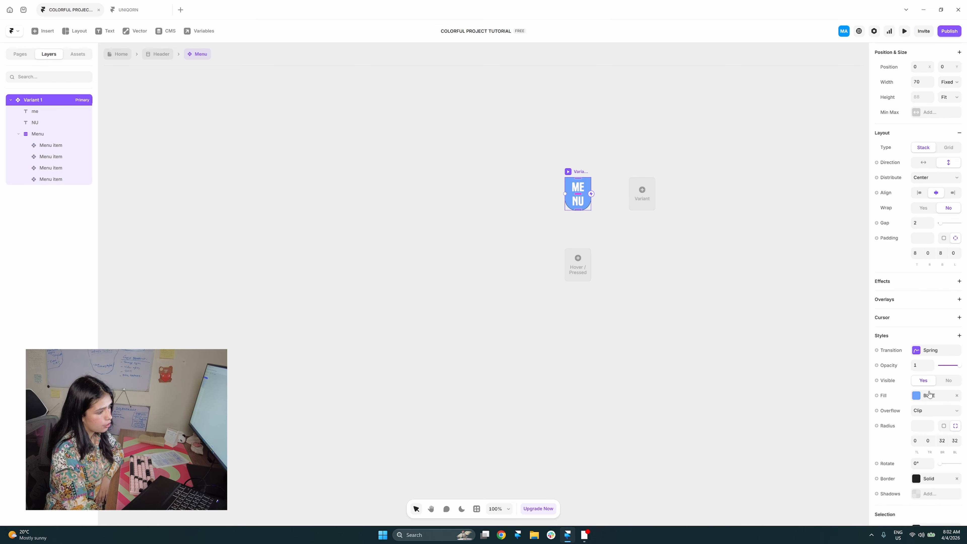
pyautogui.scroll(2, 931, 379)
pyautogui.click(933, 253)
pyautogui.click(938, 259)
pyautogui.scroll(-3, 930, 366)
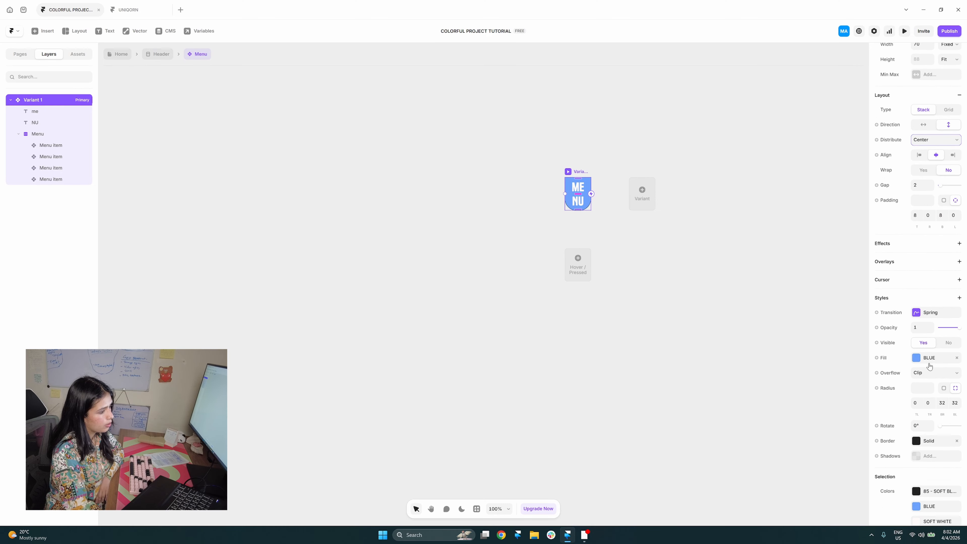
pyautogui.click(937, 376)
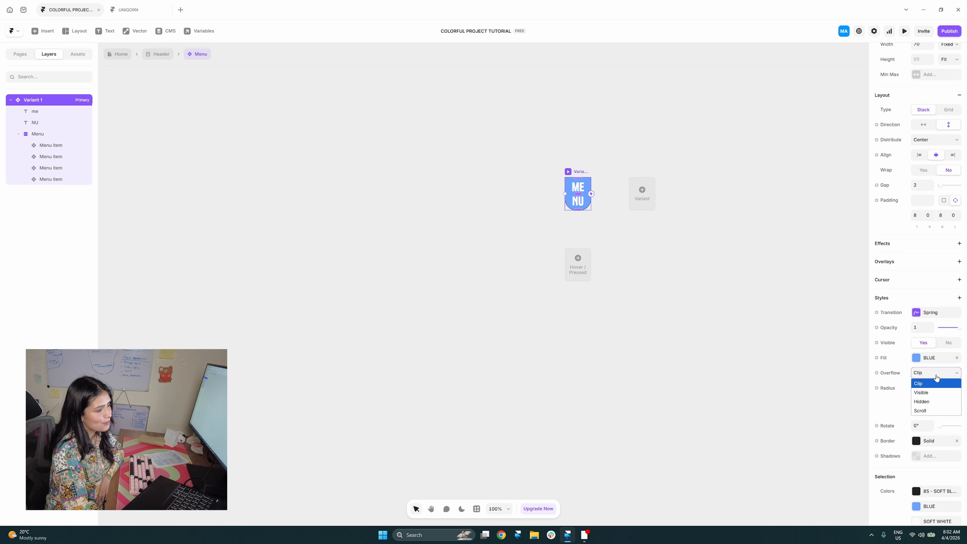
pyautogui.click(937, 393)
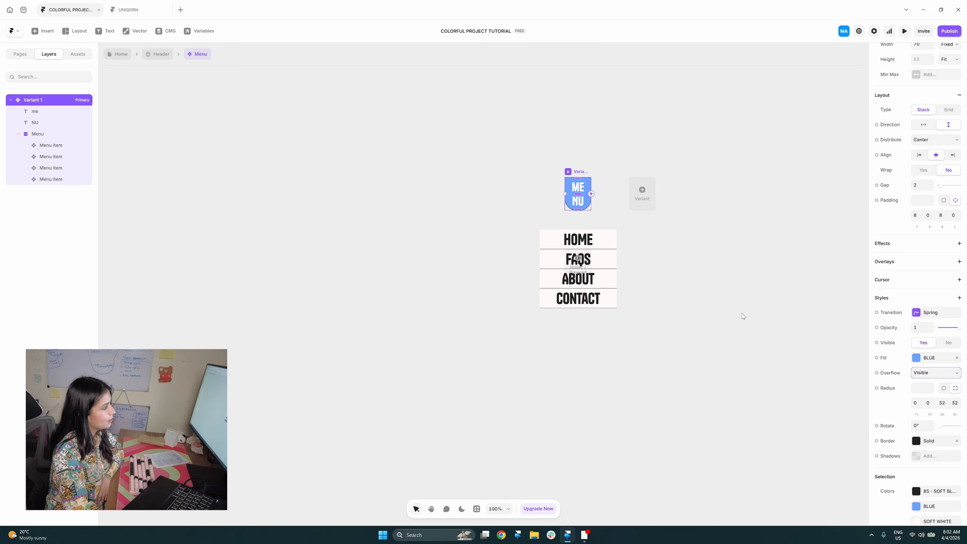
pyautogui.click(742, 317)
# - Reposition the nested Menu stack with a left offset of -144 and a bottom offset of -251
pyautogui.click(50, 145)
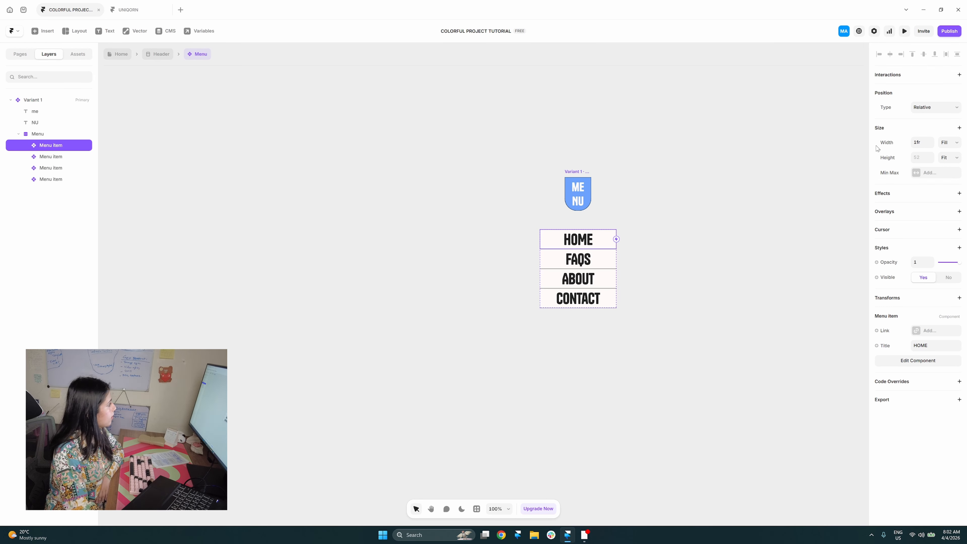
pyautogui.click(64, 136)
pyautogui.moveTo(902, 166); pyautogui.dragTo(931, 183)
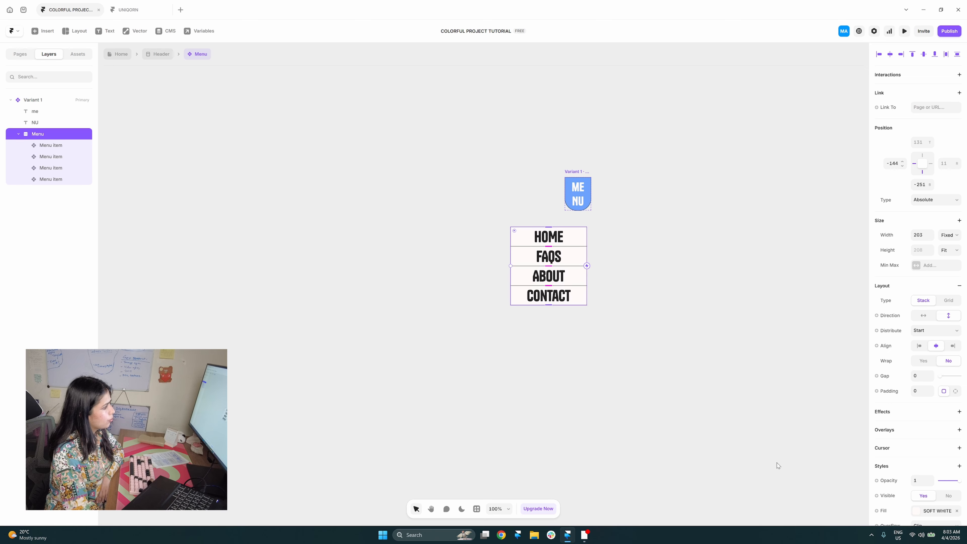
# - Add a solid 222222 border of width 1 around the Menu stack
pyautogui.scroll(-4, 941, 438)
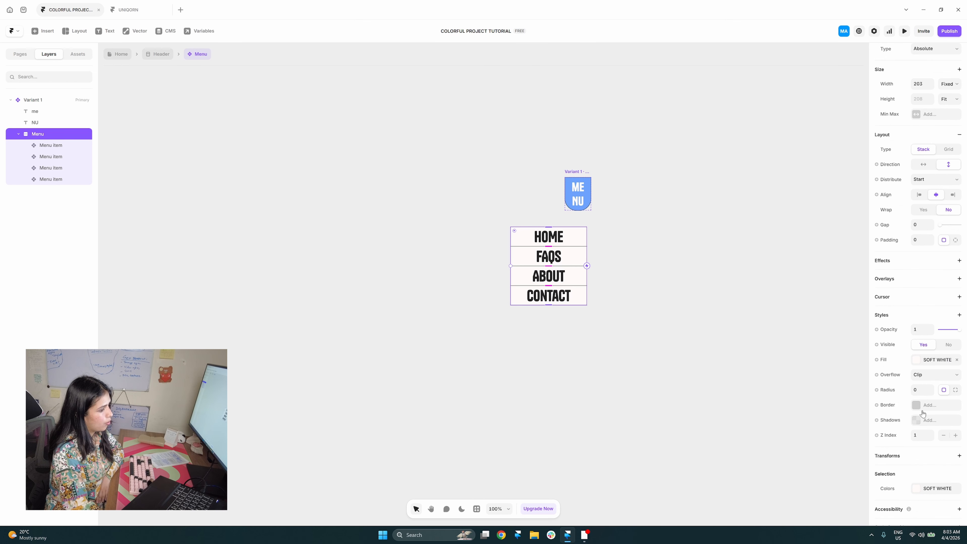
pyautogui.click(922, 404)
pyautogui.hscroll(-2, 663, 398)
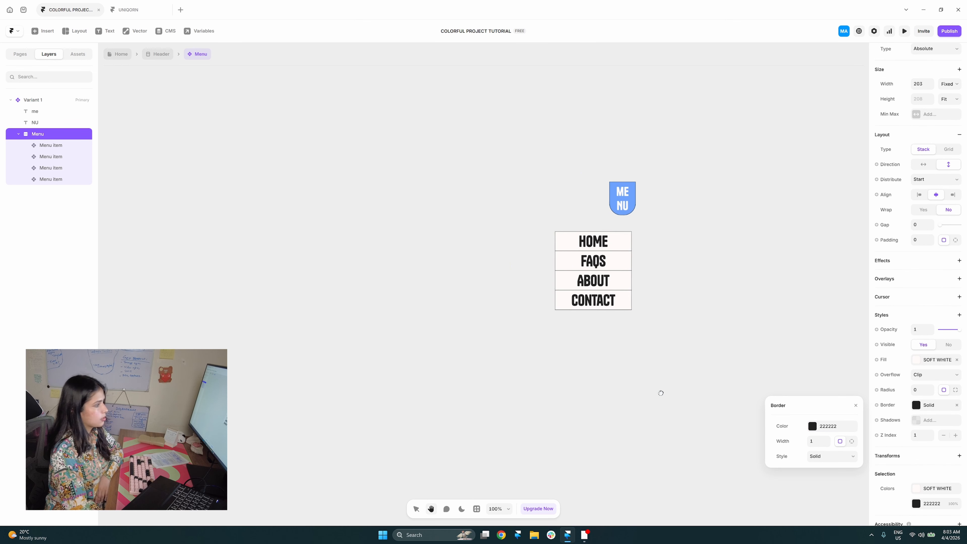
pyautogui.scroll(1, 657, 388)
pyautogui.click(657, 378)
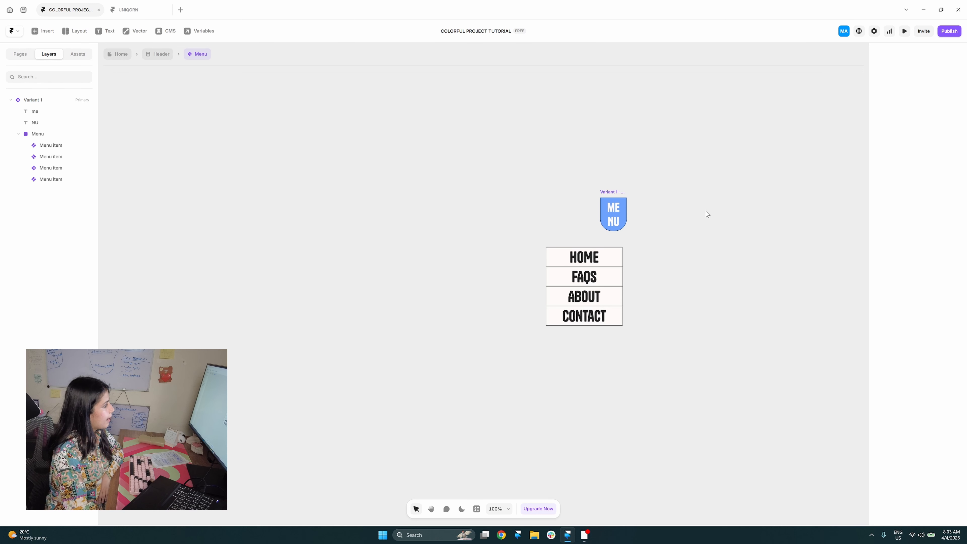
# - Rename the primary variant of the Menu component as open
pyautogui.click(613, 192)
pyautogui.hscroll(1, 597, 192)
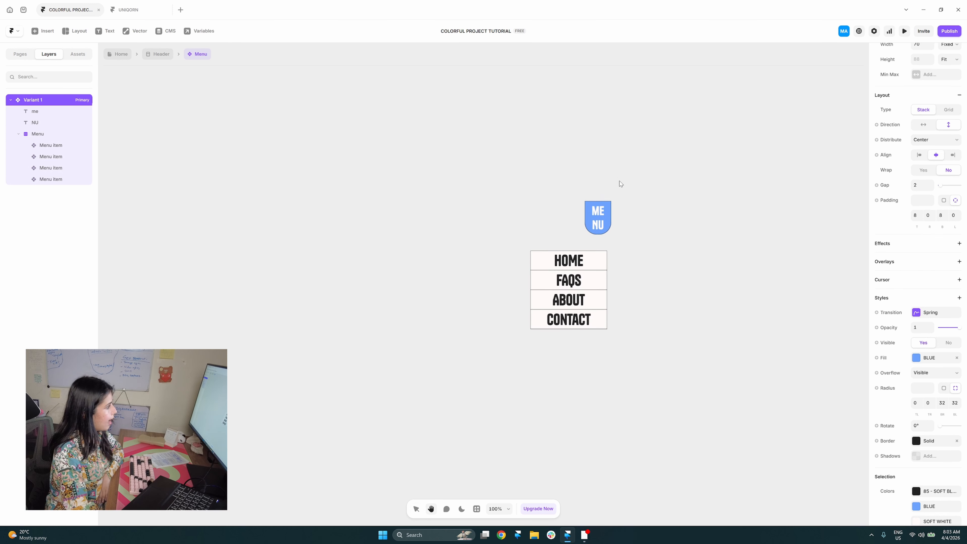
pyautogui.doubleClick(598, 194)
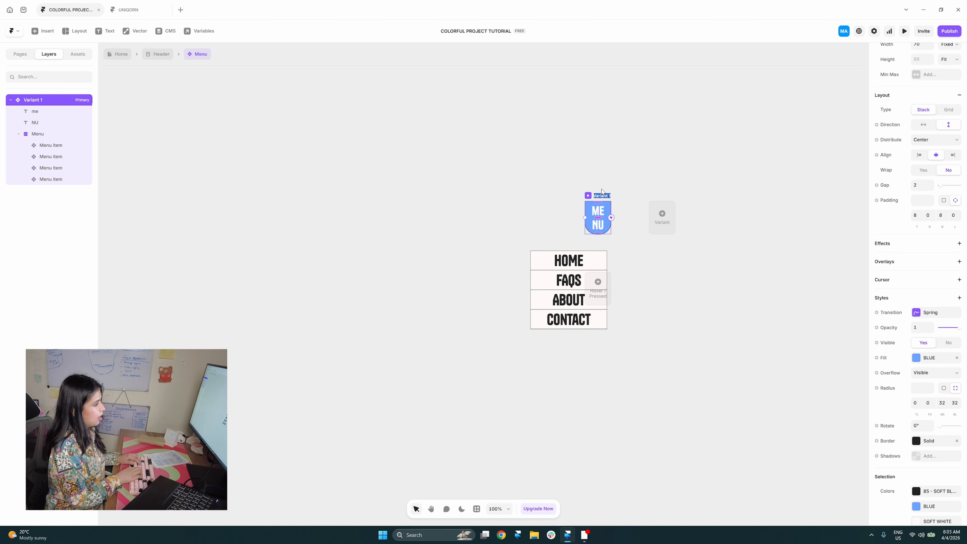
pyautogui.write('open')
pyautogui.press('Return')
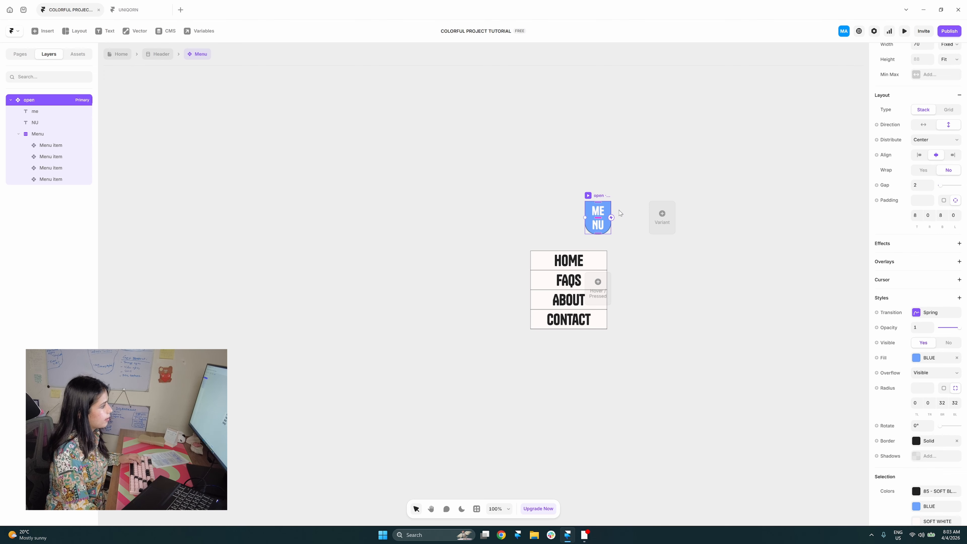
# - Add a second variant beside the open one, name it closed, and move it to X 243
pyautogui.click(652, 214)
pyautogui.doubleClick(485, 273)
pyautogui.write('closed')
pyautogui.press('Return')
pyautogui.moveTo(495, 275); pyautogui.dragTo(522, 275)
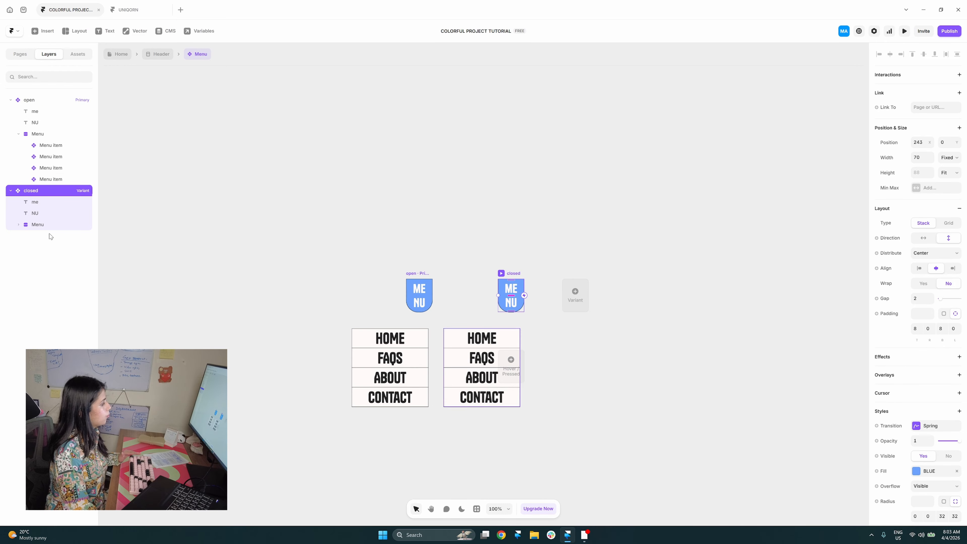
# - Hide the Menu stack in the closed variant by setting its visibility to No
pyautogui.click(37, 224)
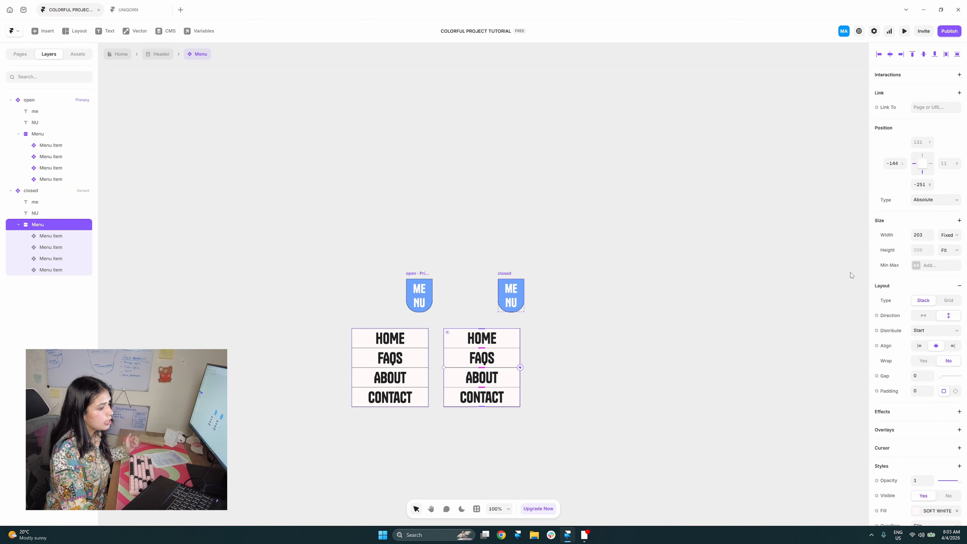
pyautogui.scroll(-4, 916, 393)
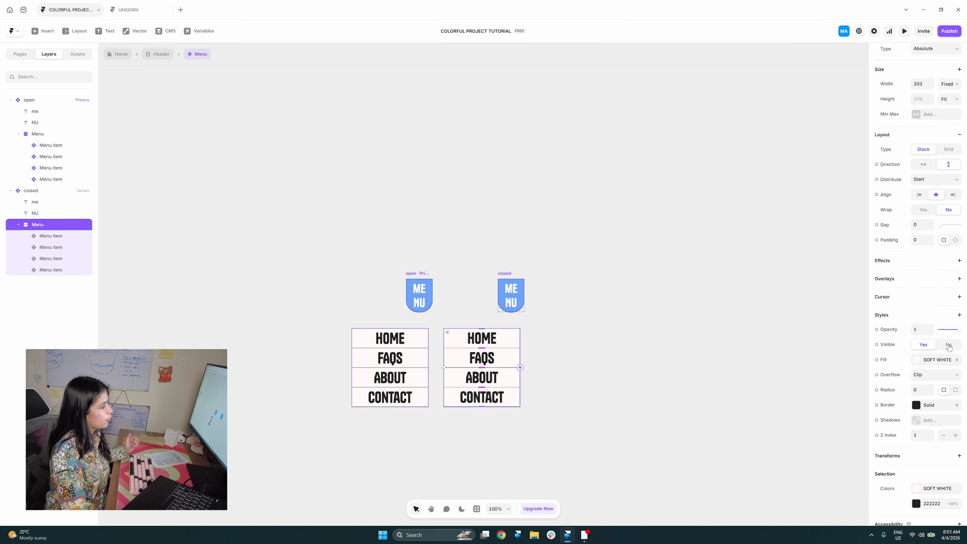
pyautogui.click(949, 348)
pyautogui.click(629, 364)
# - Connect the open and closed variants to each other in both directions with click interactions
pyautogui.click(475, 258)
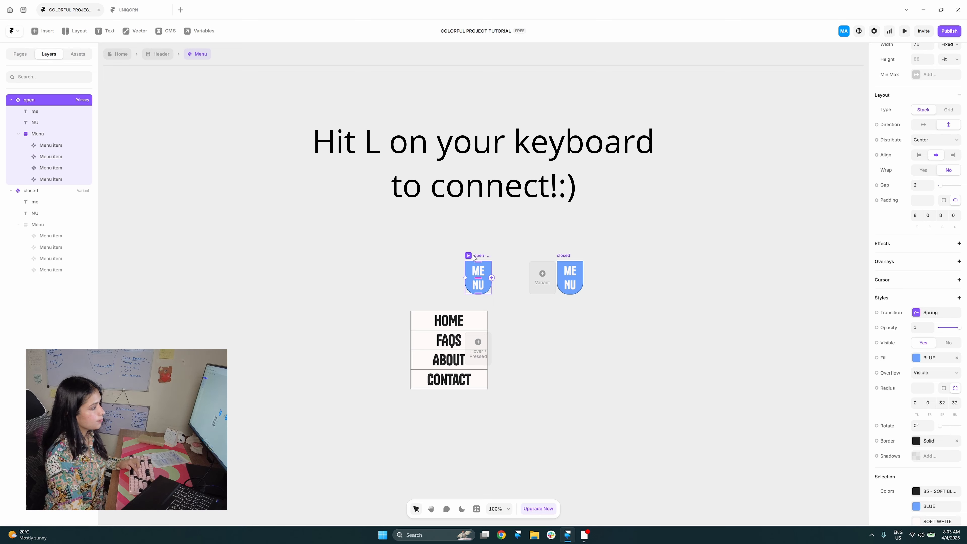
pyautogui.moveTo(492, 278); pyautogui.dragTo(570, 276)
pyautogui.click(585, 225)
pyautogui.click(565, 268)
pyautogui.press('l')
pyautogui.click(468, 278)
# - Preview the open variant, toggle the menu several times with the blue button, and return to the canvas
pyautogui.click(472, 256)
pyautogui.hotkey('ctrl', 'p')
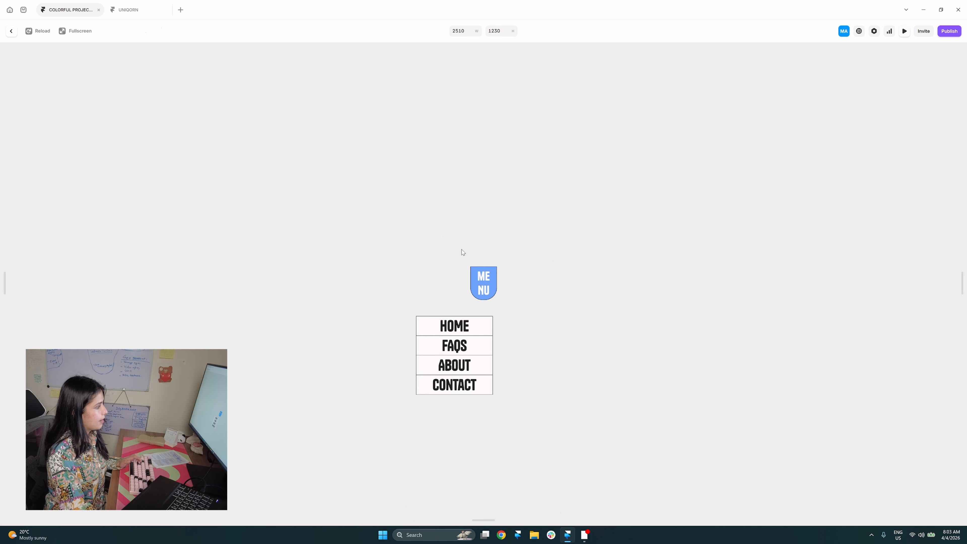
pyautogui.click(489, 283)
pyautogui.doubleClick(490, 283)
pyautogui.click(490, 282)
pyautogui.doubleClick(489, 283)
pyautogui.click(490, 282)
pyautogui.click(11, 31)
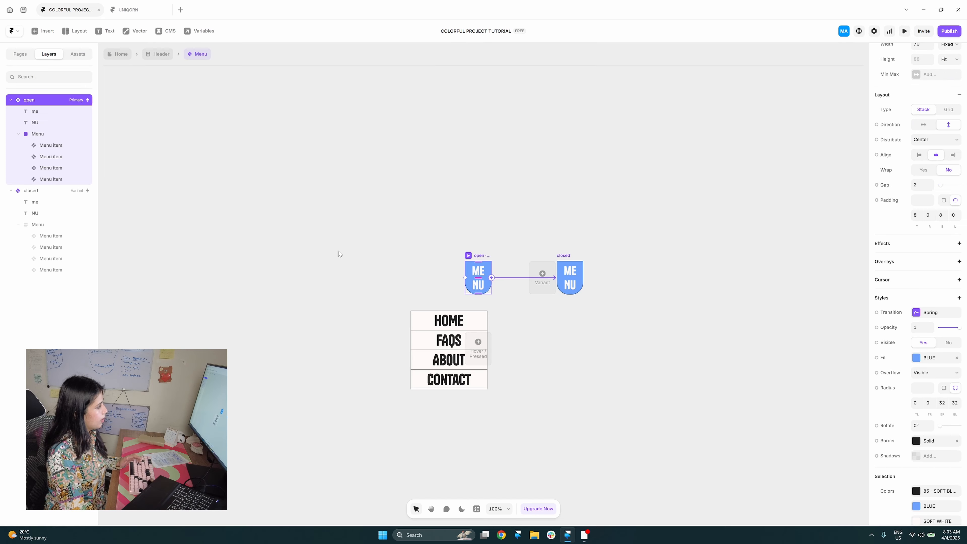
# - Add the User Select property to the me and NU texts in the open variant
pyautogui.click(493, 266)
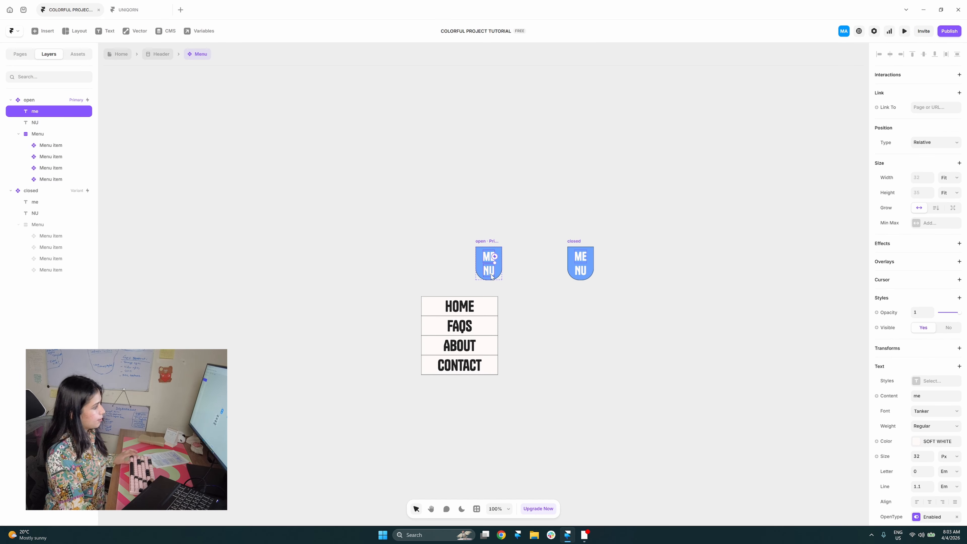
pyautogui.keyDown('shift'); pyautogui.click(493, 272); pyautogui.keyUp('shift')
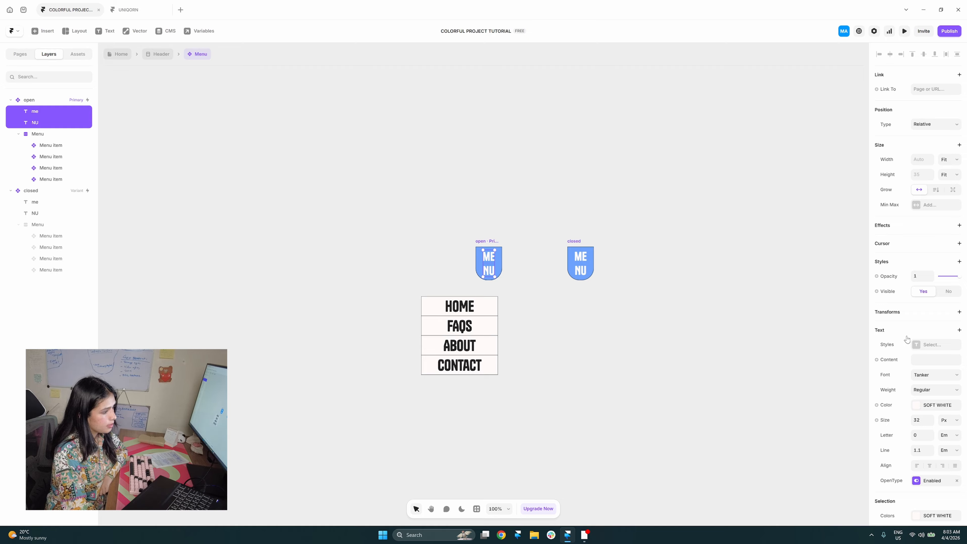
pyautogui.scroll(-1, 909, 305)
pyautogui.click(903, 221)
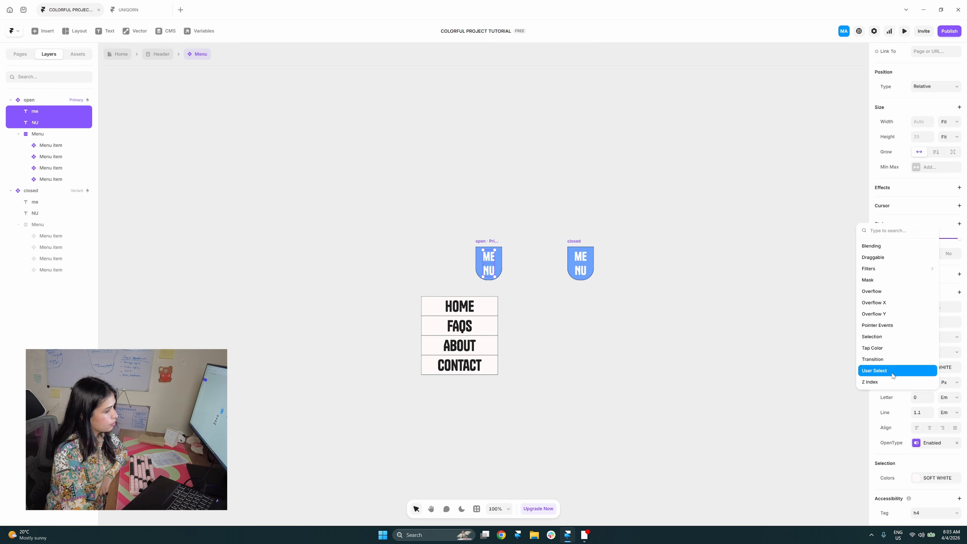
pyautogui.click(893, 373)
pyautogui.moveTo(779, 388); pyautogui.dragTo(800, 377)
pyautogui.click(723, 366)
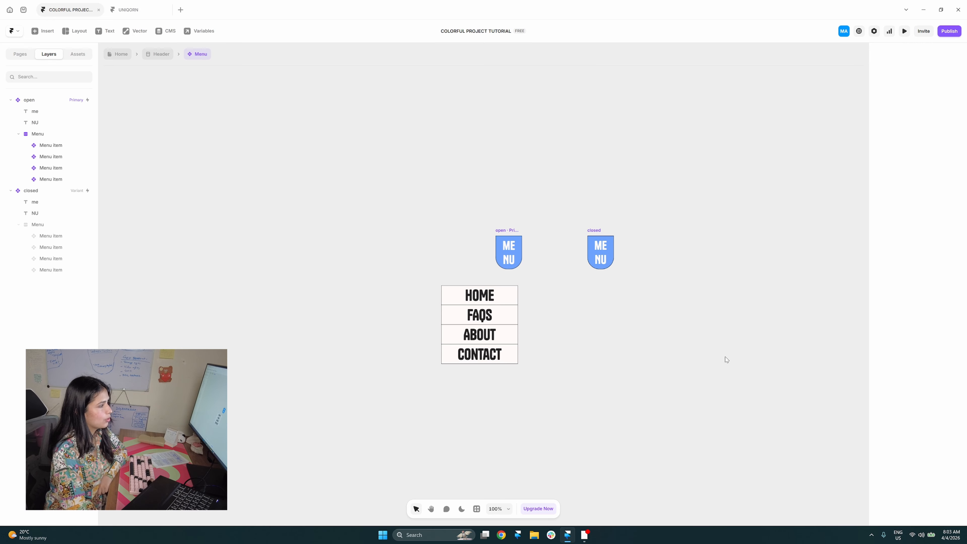
# - Preview the closed variant to check the menu toggle, and return to the canvas
pyautogui.click(600, 231)
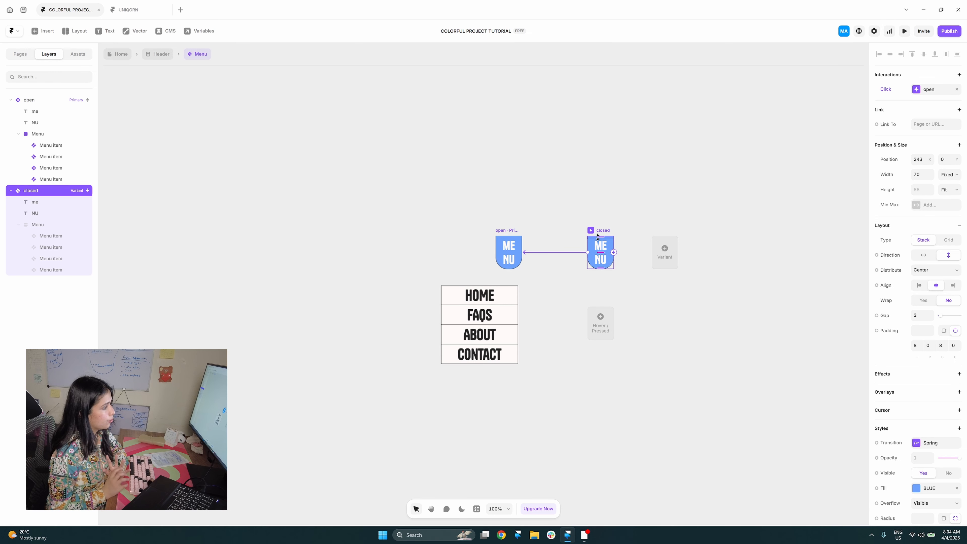
pyautogui.scroll(-1, 598, 239)
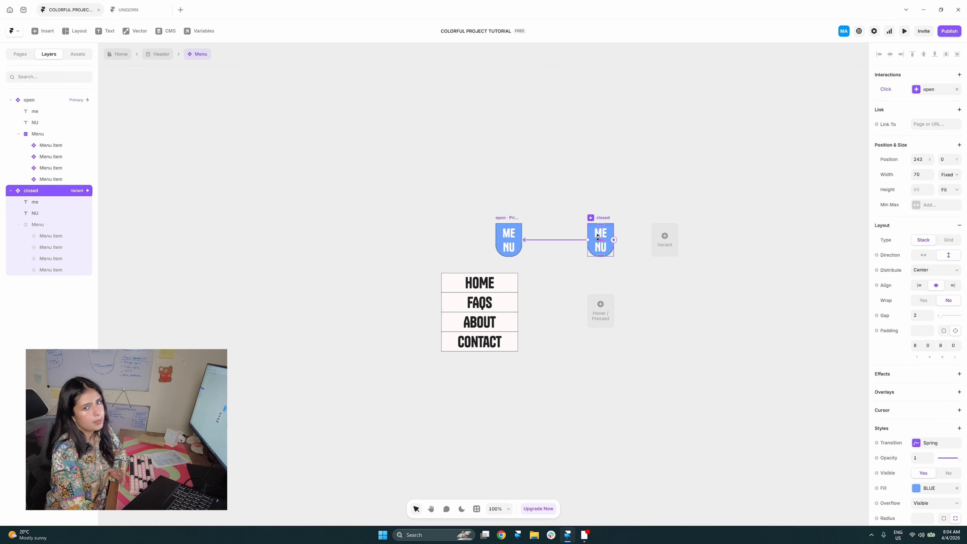
pyautogui.click(497, 209)
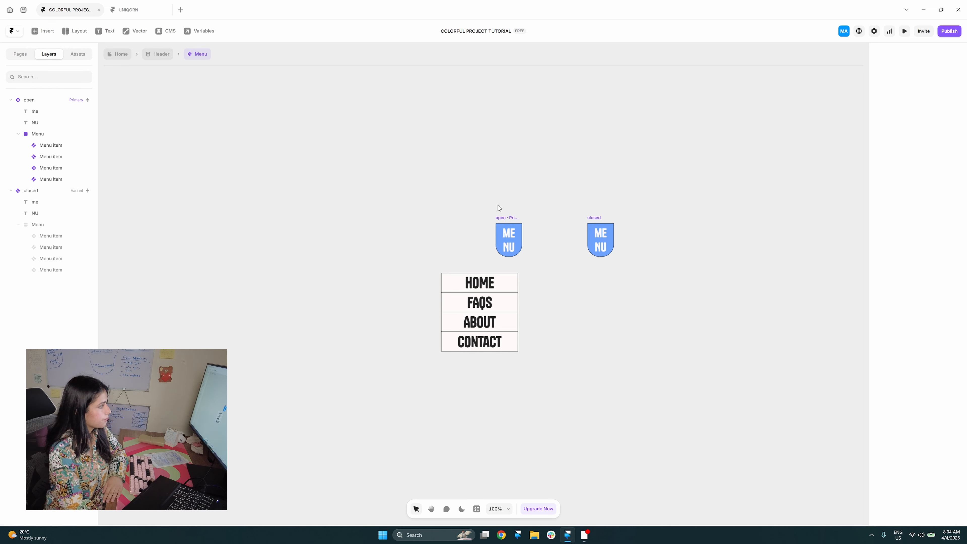
pyautogui.click(497, 218)
pyautogui.click(594, 218)
pyautogui.click(592, 219)
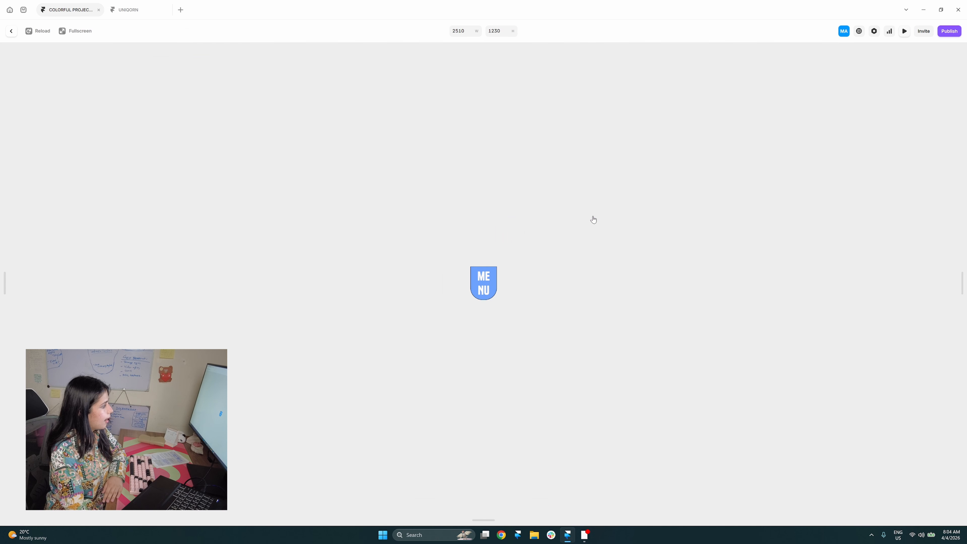
pyautogui.click(6, 31)
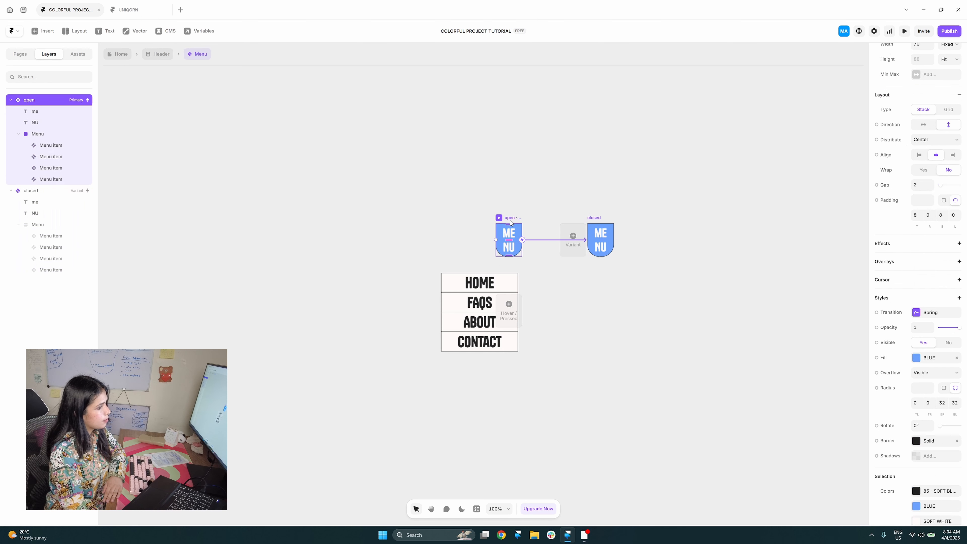
# - Change the open variant's transition to Instant
pyautogui.click(930, 313)
pyautogui.click(786, 331)
pyautogui.click(620, 327)
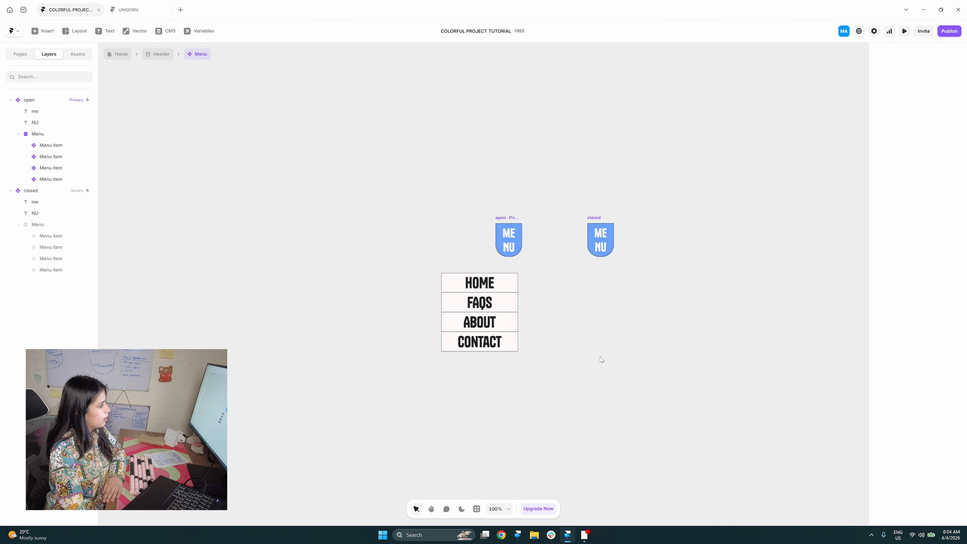
# - Move the open variant's Menu stack closer below the blue button and slightly further left
pyautogui.click(545, 241)
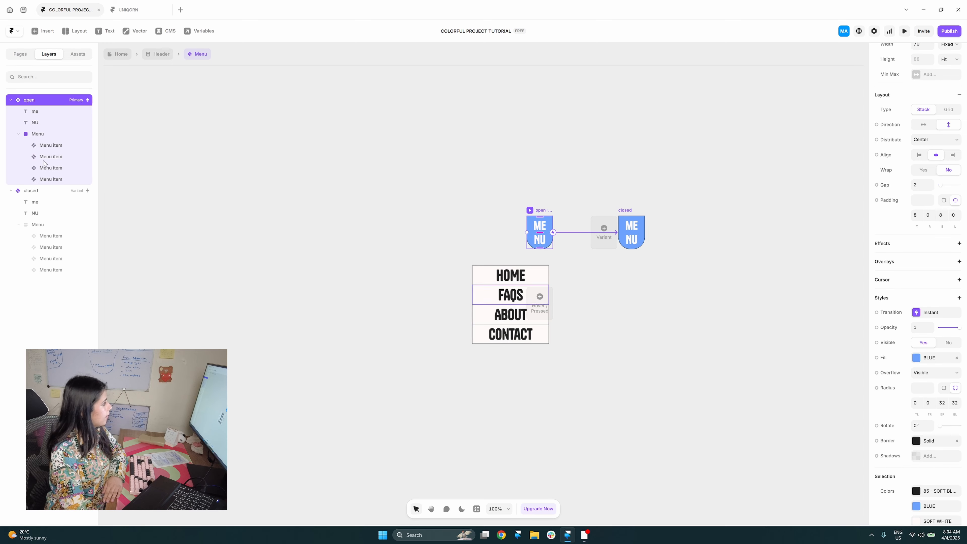
pyautogui.click(42, 134)
pyautogui.scroll(5, 899, 206)
pyautogui.moveTo(930, 185); pyautogui.dragTo(904, 176)
pyautogui.click(629, 184)
# - Preview the Menu component's open variant to test the toggle, and return to the canvas
pyautogui.click(531, 212)
pyautogui.hotkey('ctrl', 'p')
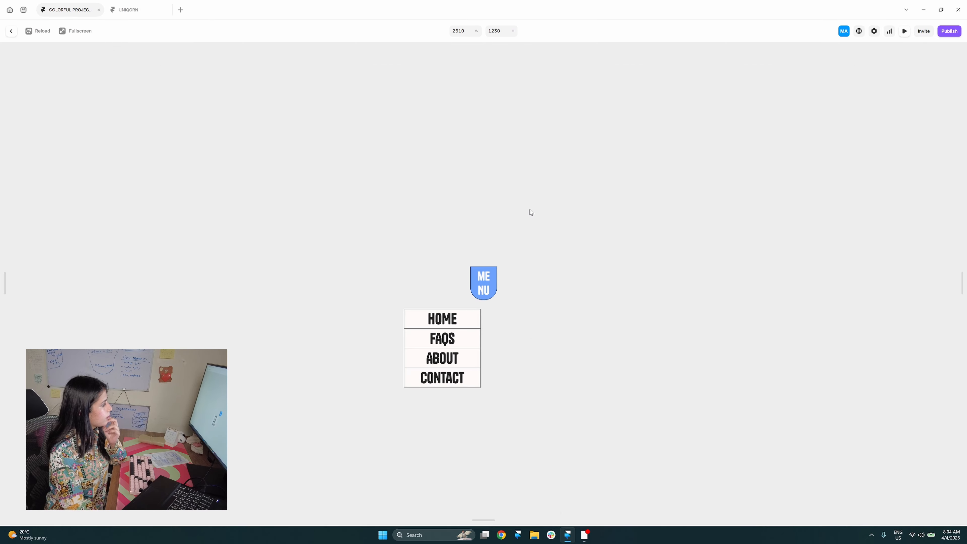
pyautogui.click(489, 293)
pyautogui.click(489, 293)
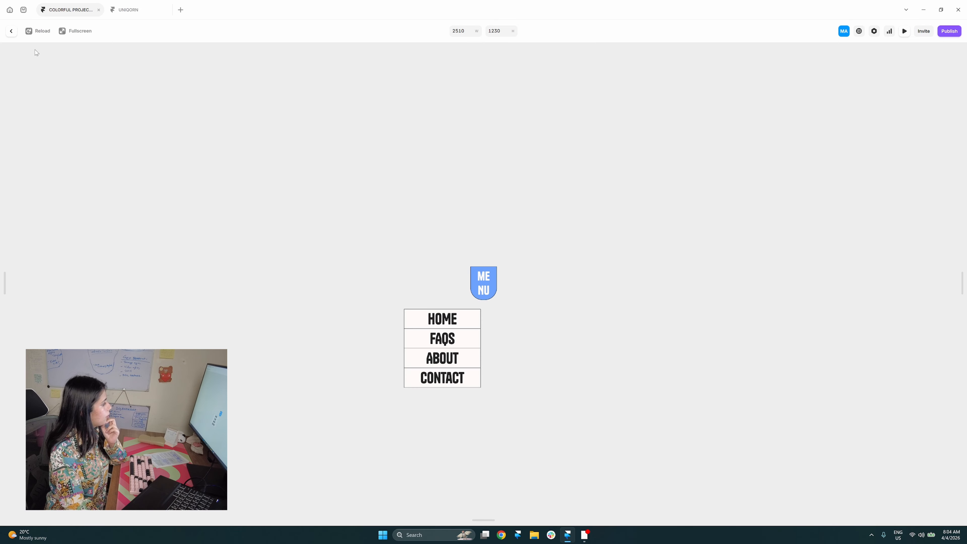
pyautogui.click(12, 31)
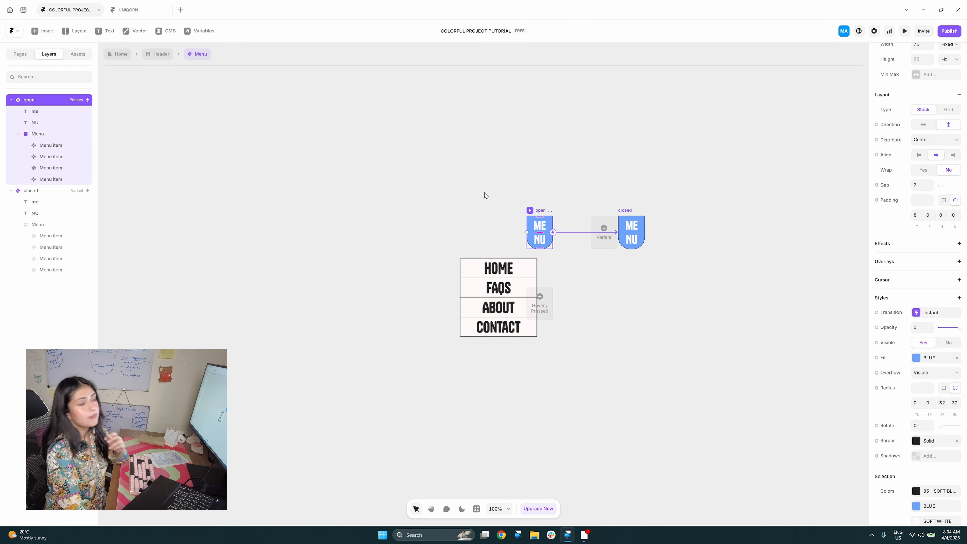
pyautogui.click(485, 191)
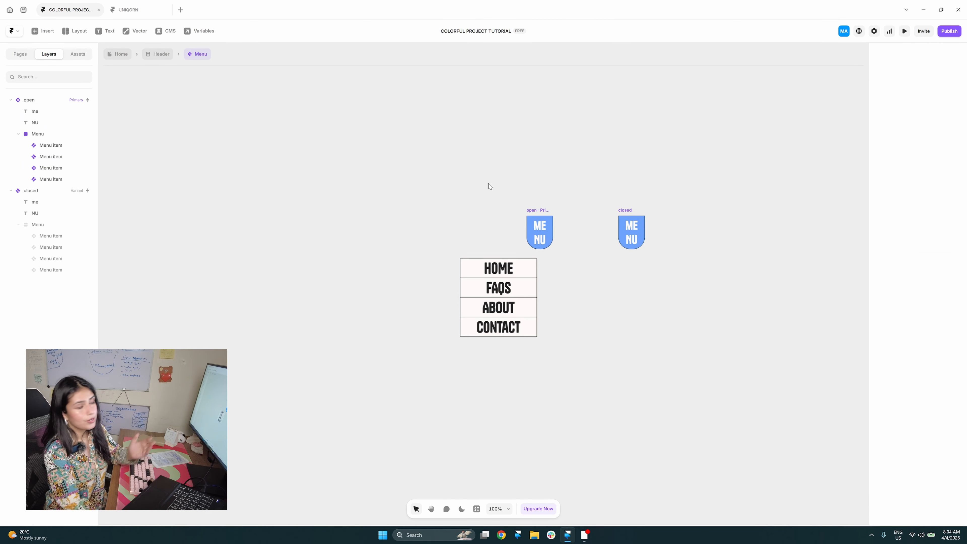
# - Turn the Header template's Nav content stack into a component named Nav content
pyautogui.click(161, 57)
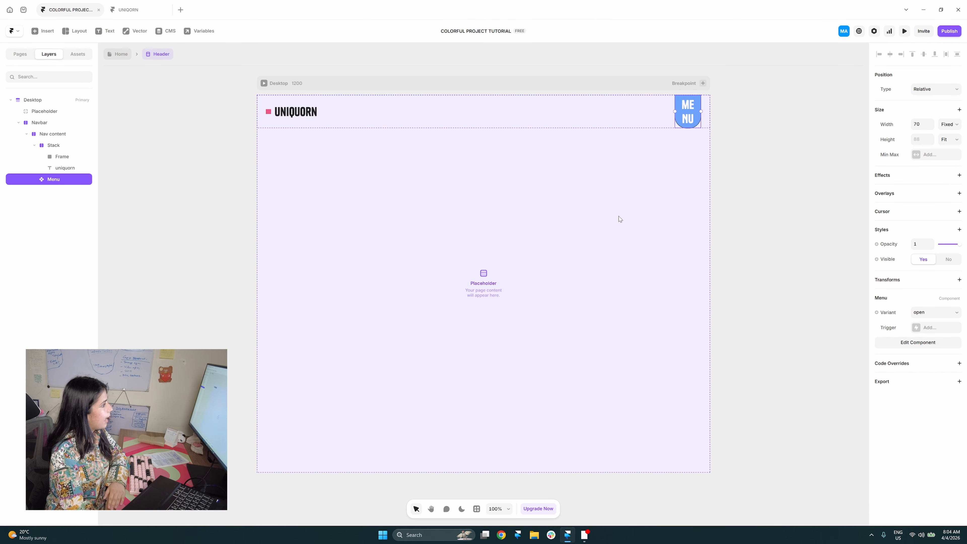
pyautogui.click(601, 148)
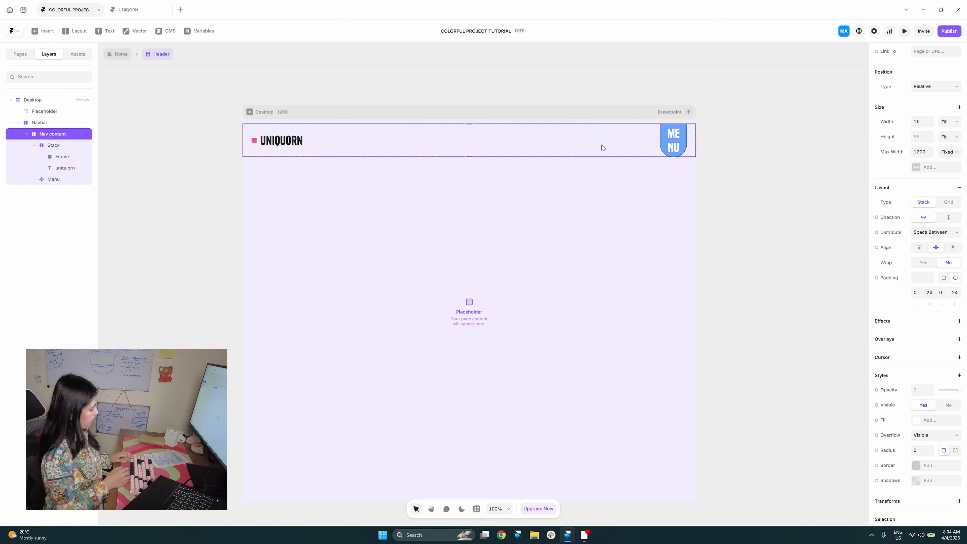
pyautogui.hotkey('ctrl', 'alt', 'k')
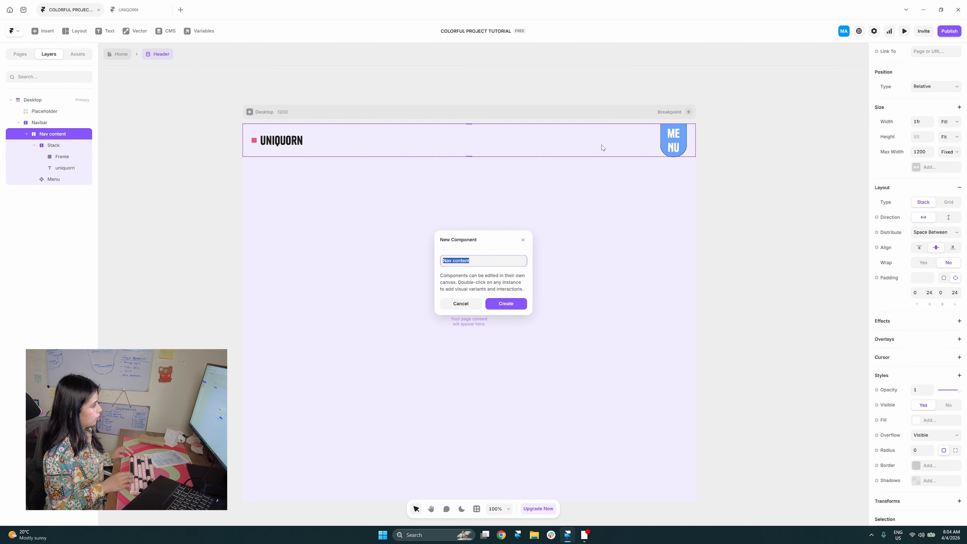
pyautogui.press('Return')
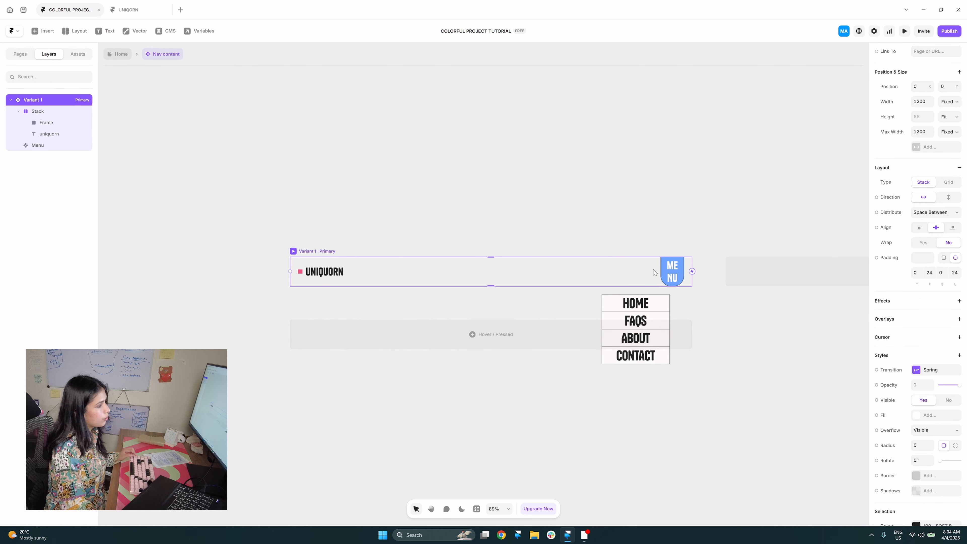
# - Set the Menu instance in the Nav content component to the closed variant
pyautogui.click(668, 268)
pyautogui.click(926, 331)
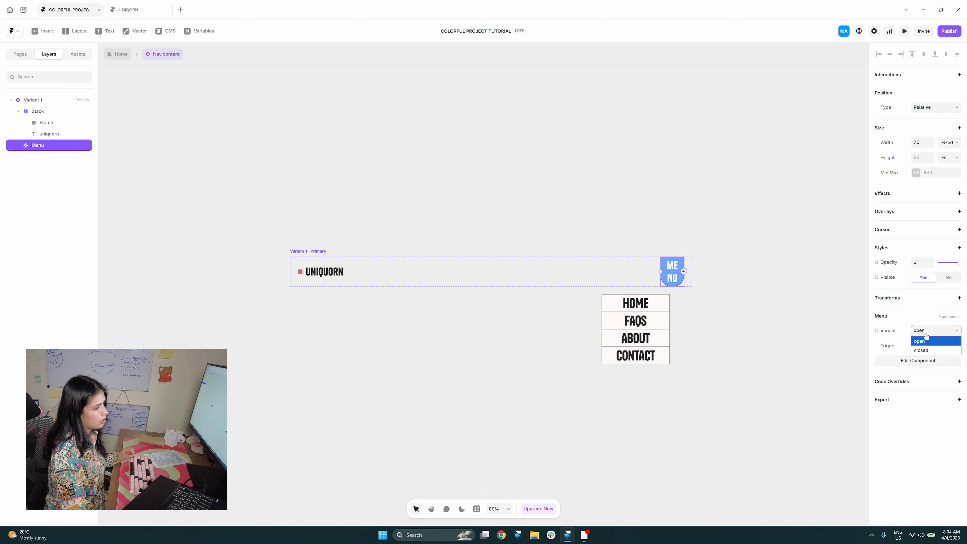
pyautogui.click(932, 350)
pyautogui.click(723, 303)
# - Rename the Nav content component's primary variant as desktop closed
pyautogui.click(315, 251)
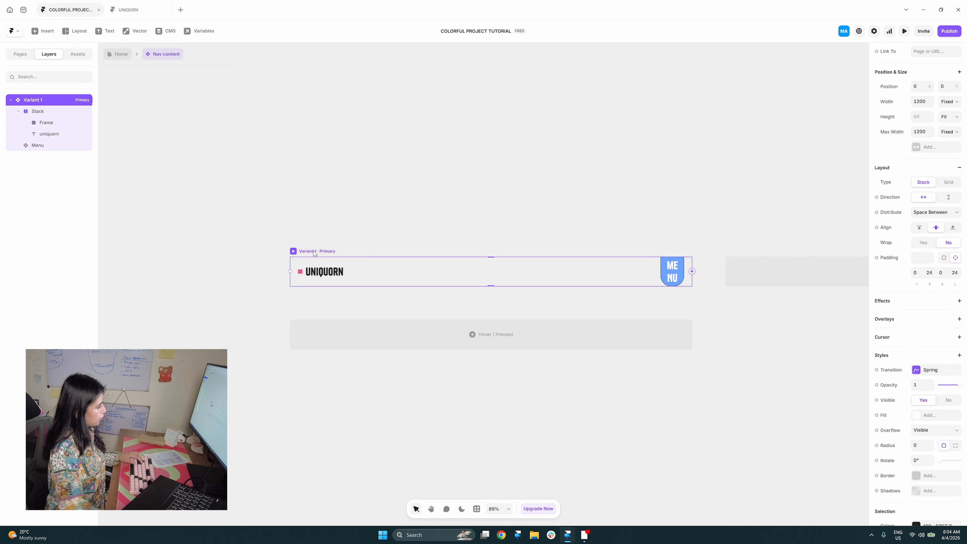
pyautogui.doubleClick(314, 251)
pyautogui.write('desktop closed')
pyautogui.press('Return')
pyautogui.moveTo(301, 209); pyautogui.dragTo(291, 199)
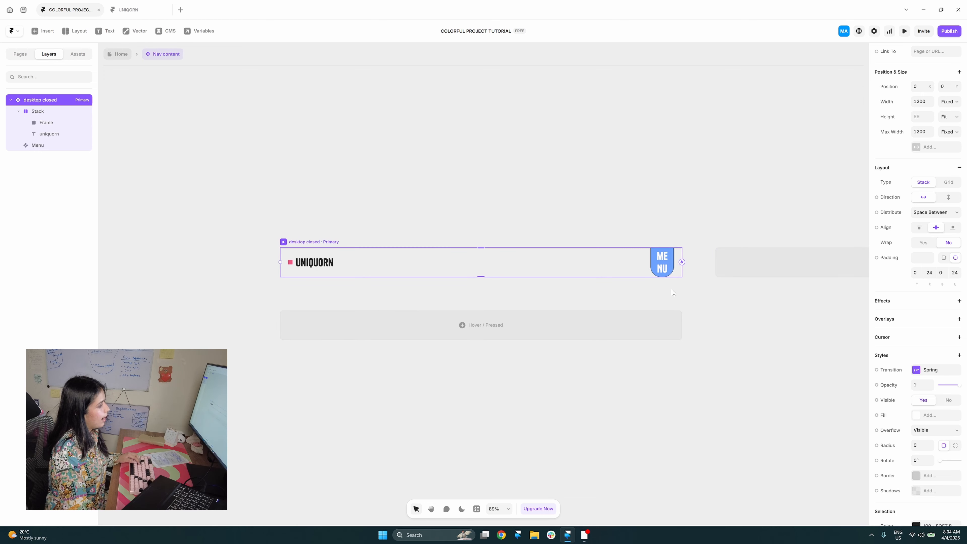
# - Add a second variant to the Nav content component and set its Menu instance to open
pyautogui.click(729, 264)
pyautogui.click(665, 302)
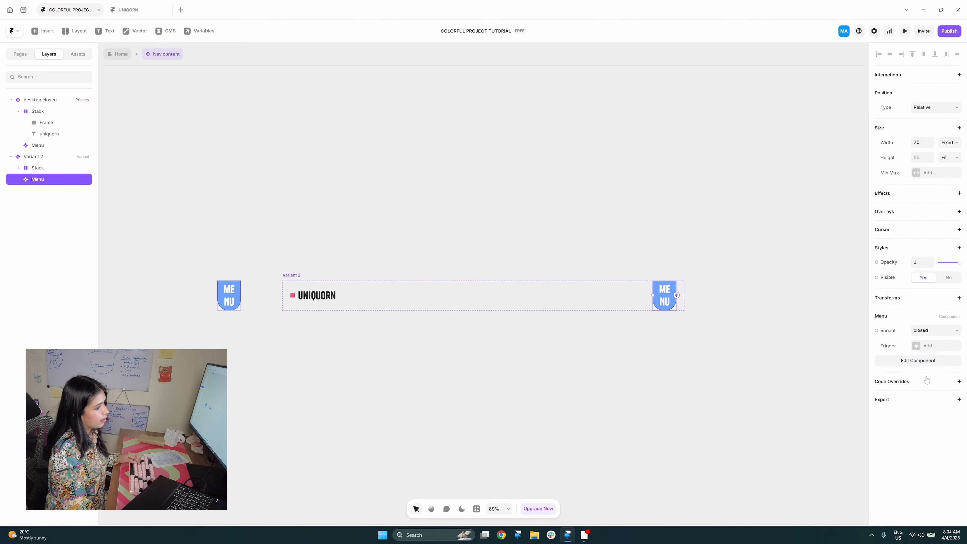
pyautogui.click(930, 330)
pyautogui.click(933, 341)
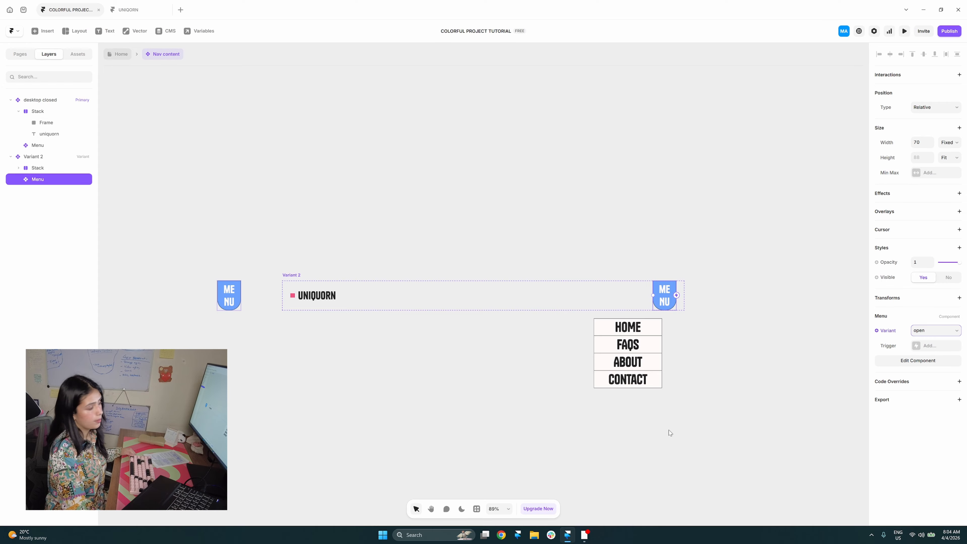
pyautogui.scroll(-10, 682, 425)
pyautogui.scroll(5, 611, 369)
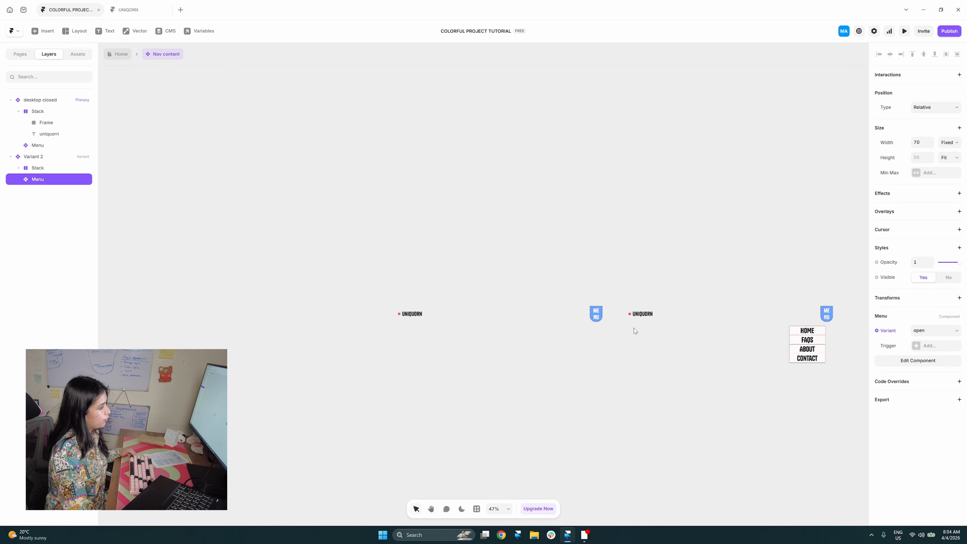
# - Rename the second variant as desktop open and place it directly below the desktop closed variant, aligned with it
pyautogui.click(625, 316)
pyautogui.write('desktop open')
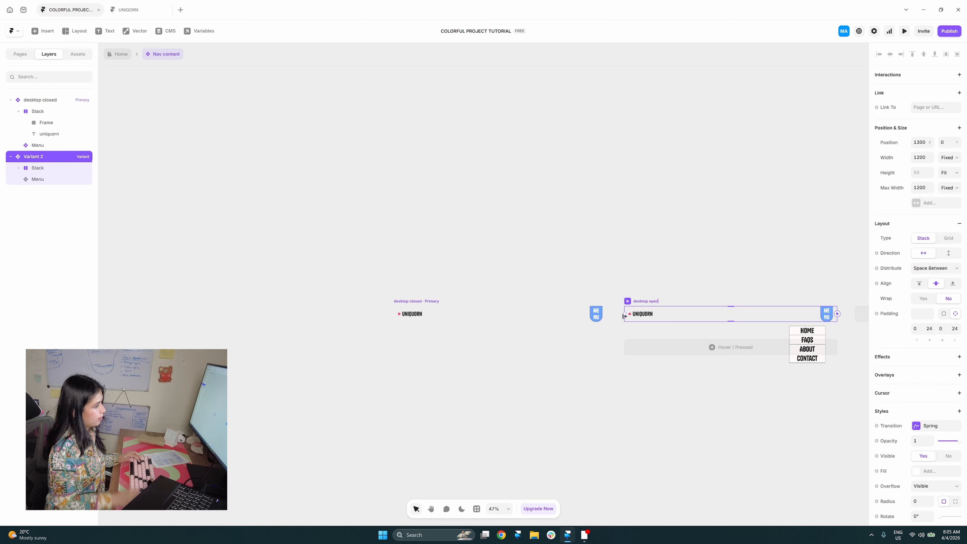
pyautogui.press('Return')
pyautogui.moveTo(651, 300); pyautogui.dragTo(419, 335)
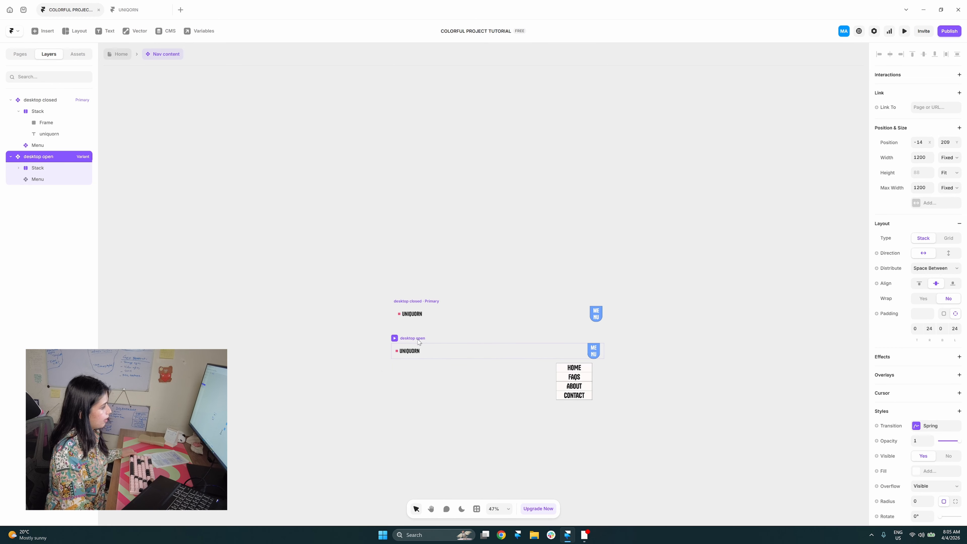
pyautogui.scroll(3, 439, 377)
pyautogui.click(801, 269)
pyautogui.scroll(-1, 443, 302)
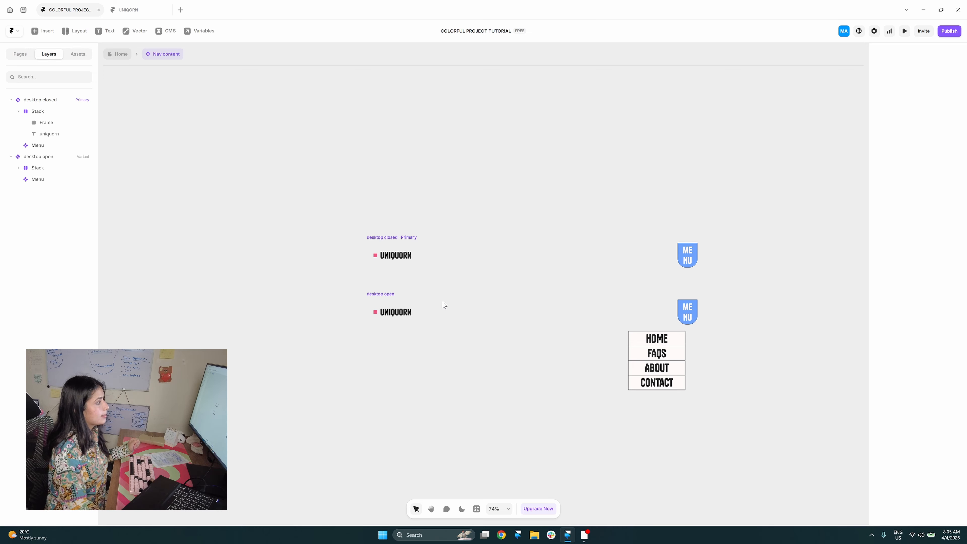
# - Preview the desktop closed variant, test opening and closing the menu, and return to the canvas
pyautogui.click(371, 238)
pyautogui.click(371, 238)
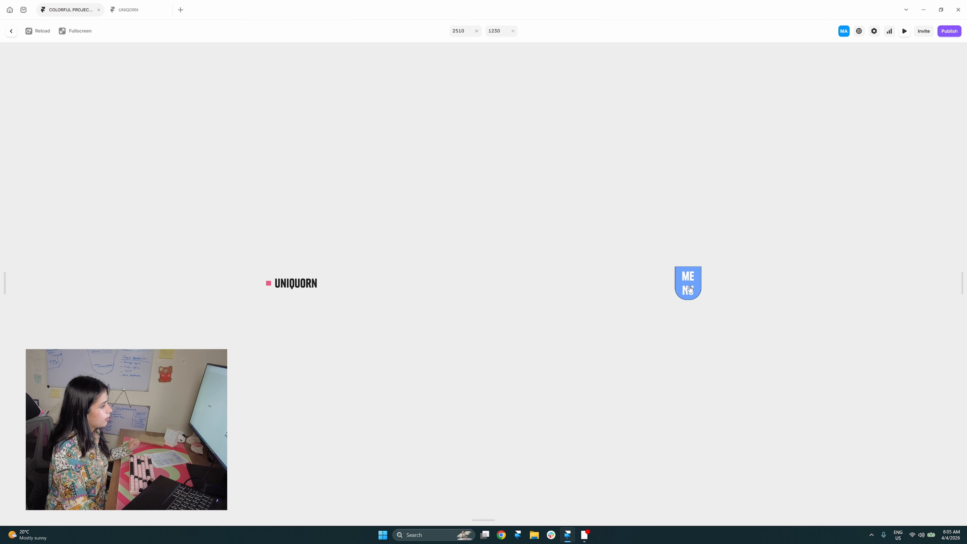
pyautogui.tripleClick(695, 289)
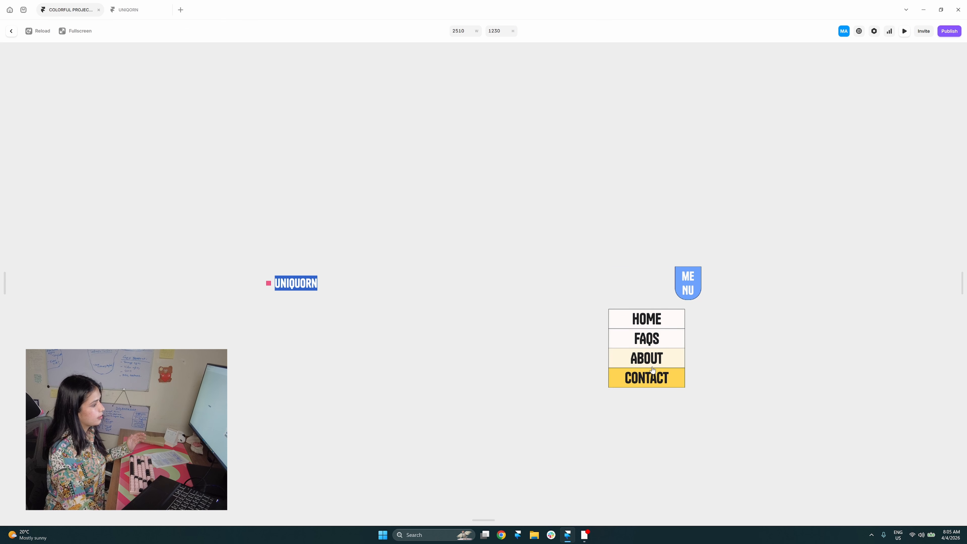
pyautogui.click(686, 276)
pyautogui.click(687, 275)
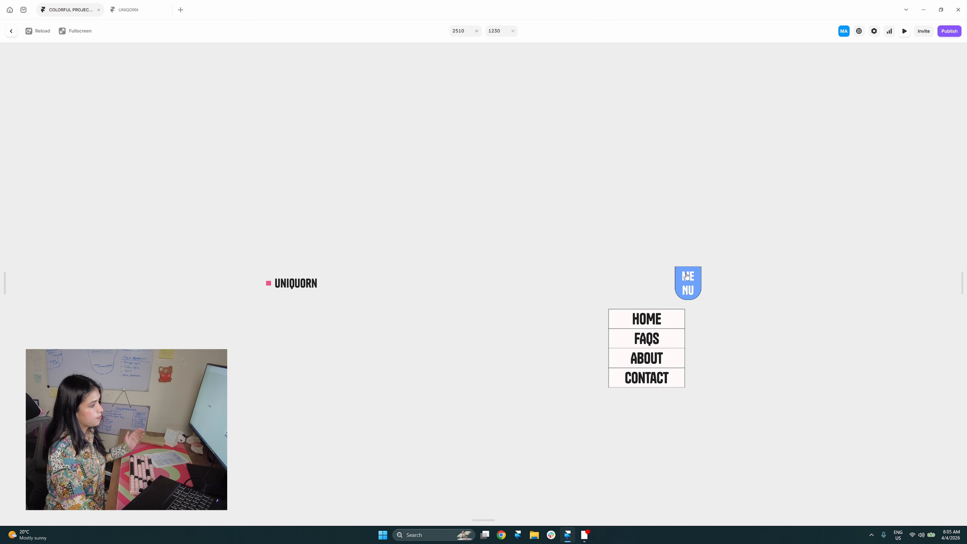
pyautogui.click(695, 292)
pyautogui.click(11, 31)
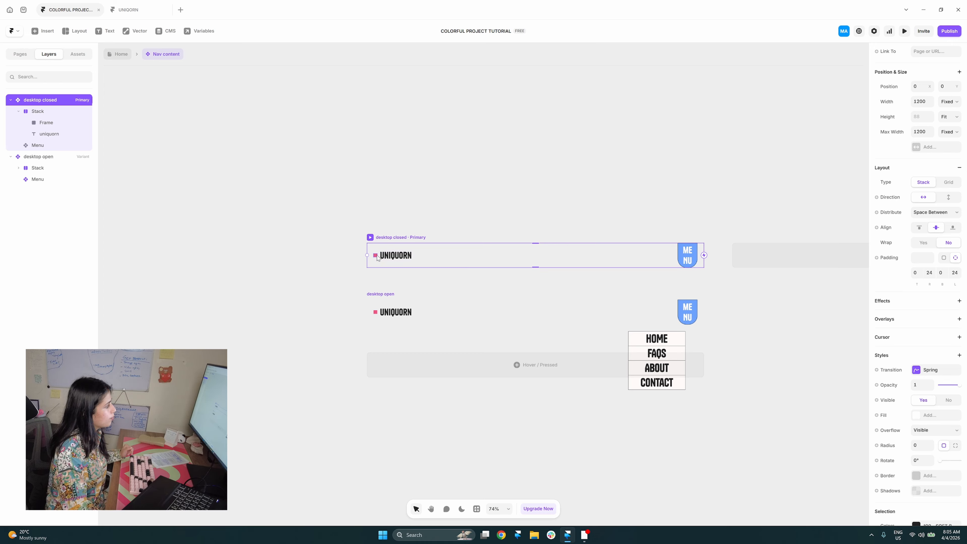
# - Link the UNIQUORN logo stack in the desktop closed variant to the Home page
pyautogui.click(378, 260)
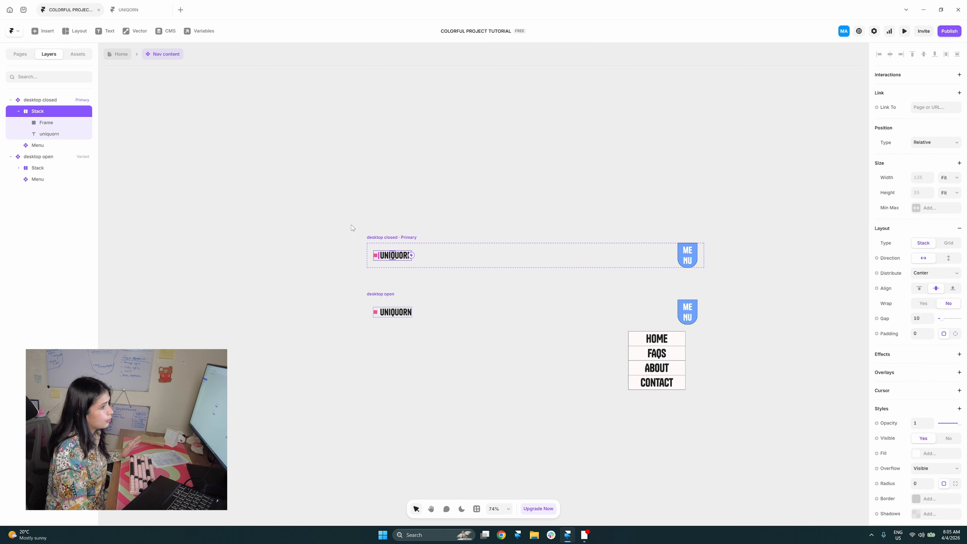
pyautogui.click(932, 108)
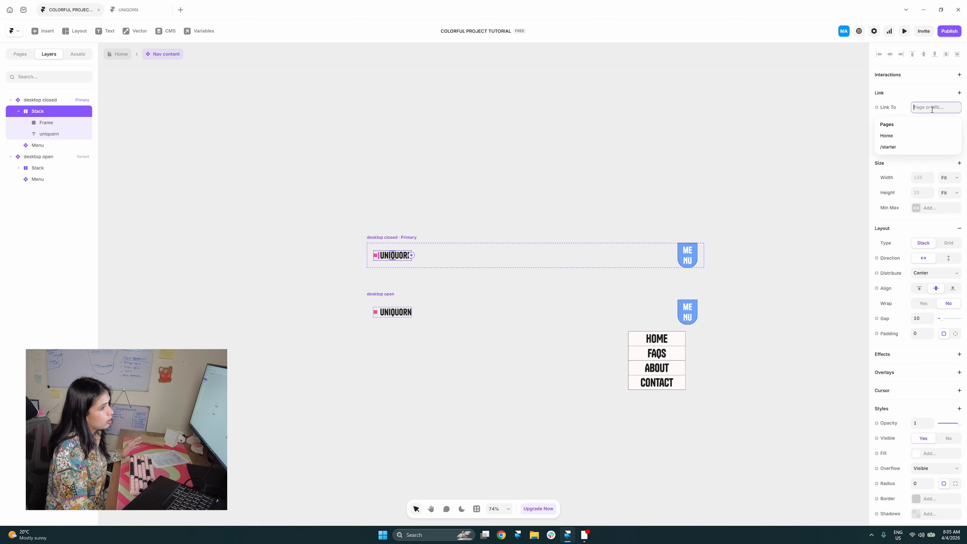
pyautogui.click(914, 136)
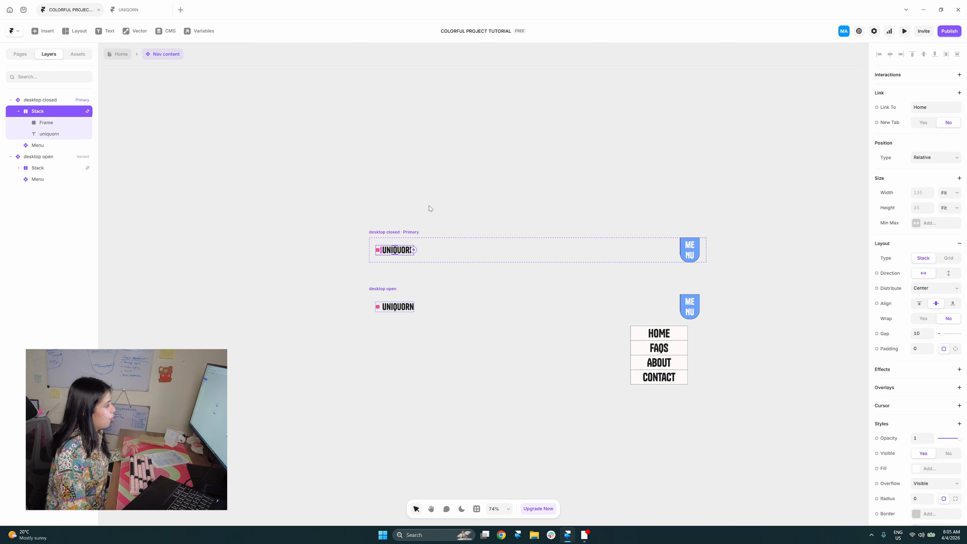
# - Add a click interaction from the desktop open variant's logo stack to the desktop closed variant
pyautogui.click(380, 307)
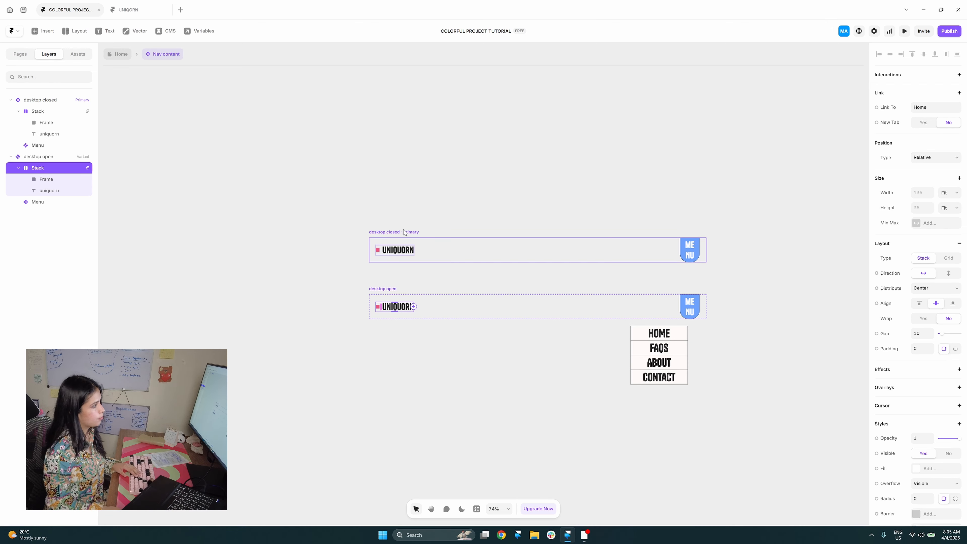
pyautogui.moveTo(414, 307); pyautogui.dragTo(418, 242)
pyautogui.click(410, 216)
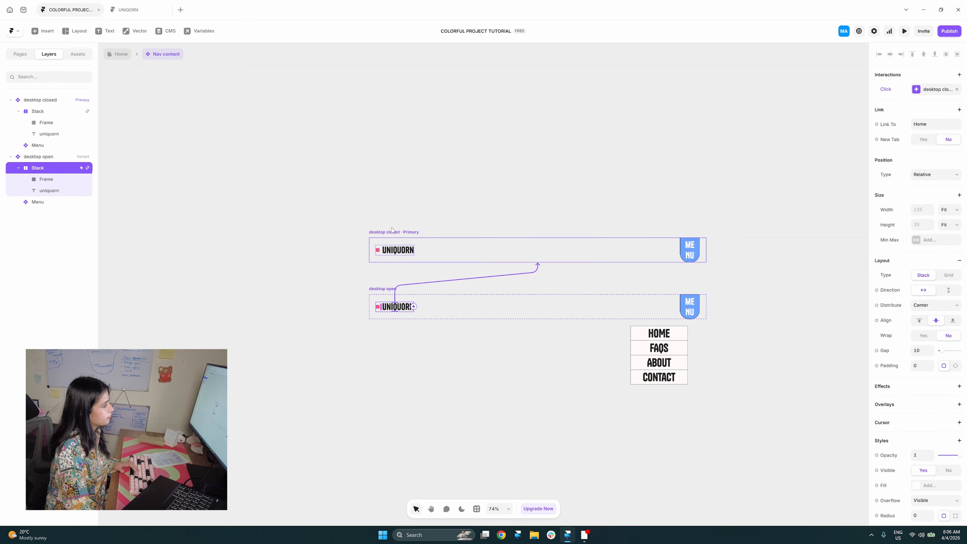
pyautogui.click(378, 231)
# - Preview the desktop open variant, test its logo and menu button interactions, and return to the canvas
pyautogui.click(375, 289)
pyautogui.click(373, 289)
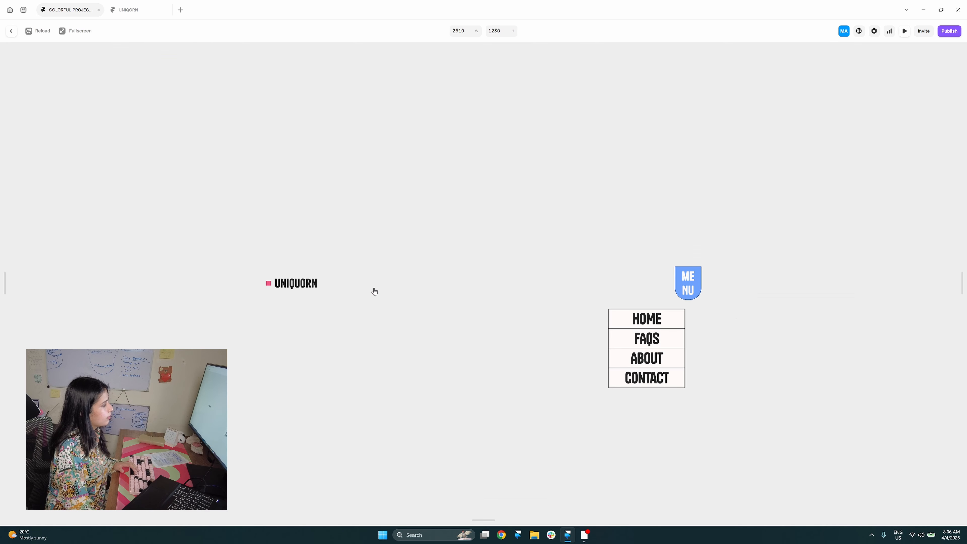
pyautogui.click(292, 285)
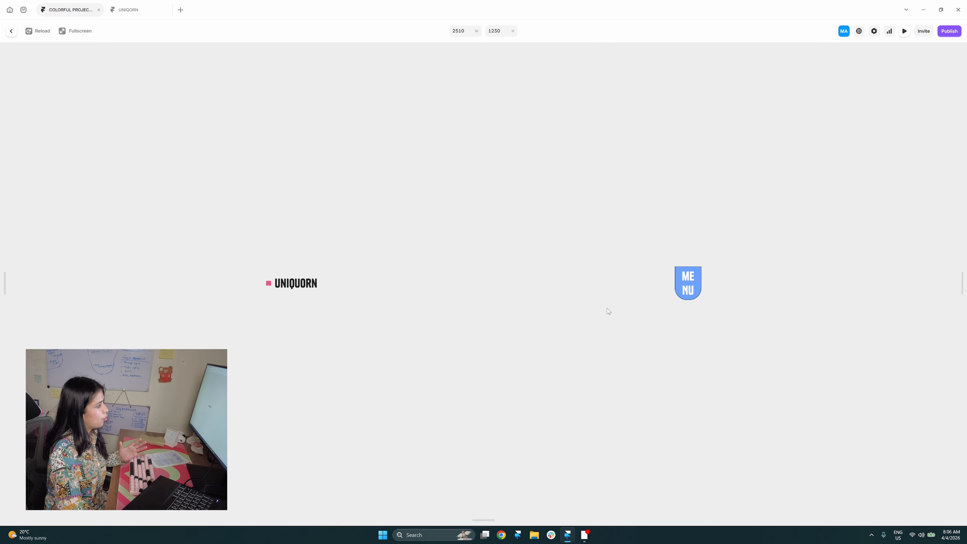
pyautogui.click(686, 281)
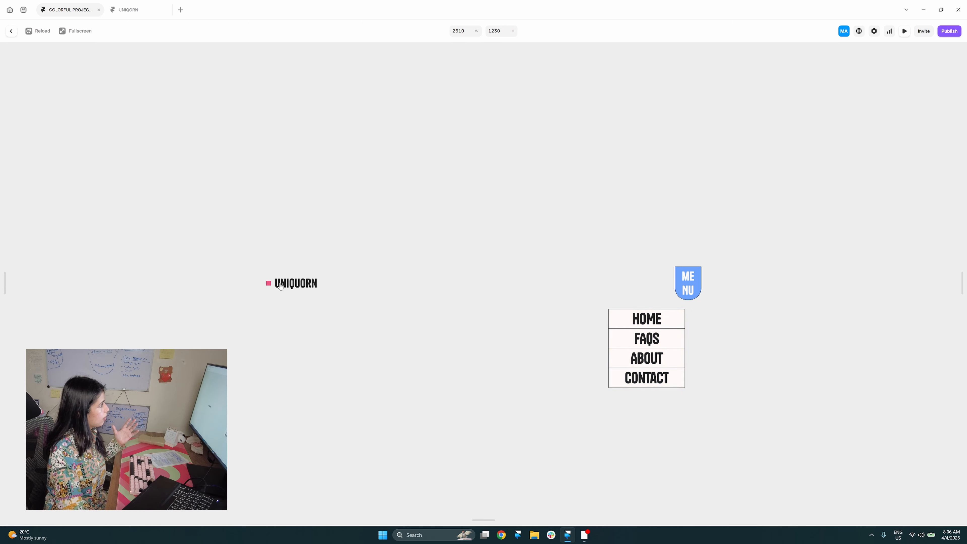
pyautogui.click(38, 31)
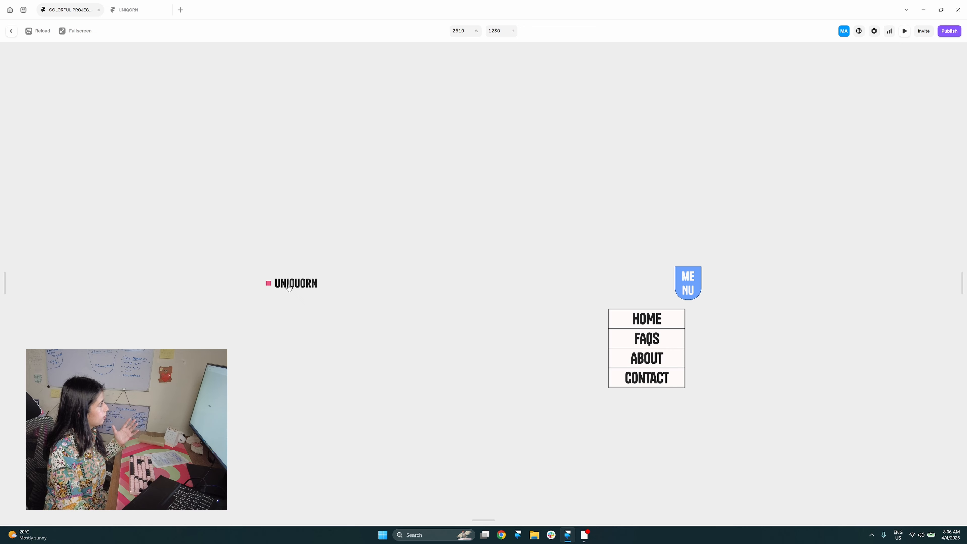
pyautogui.click(11, 31)
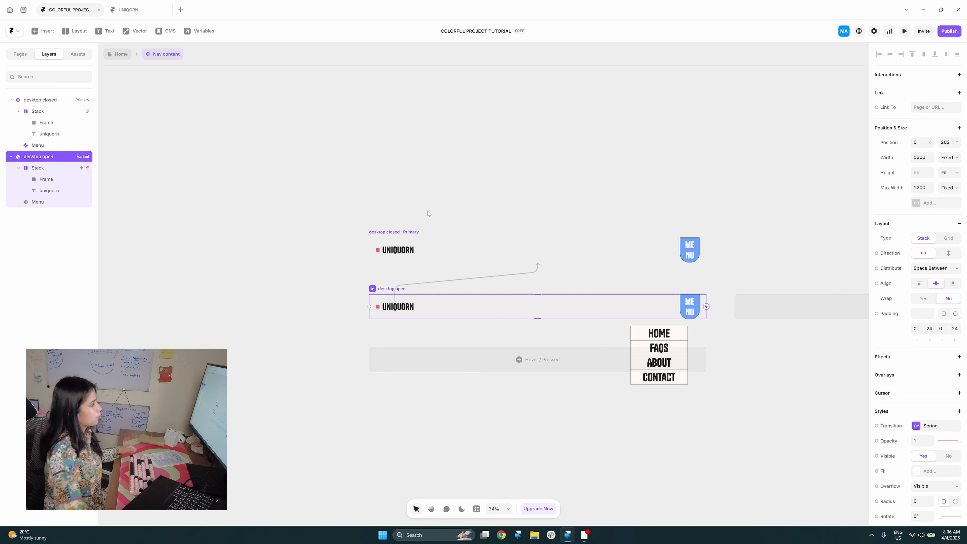
pyautogui.click(430, 213)
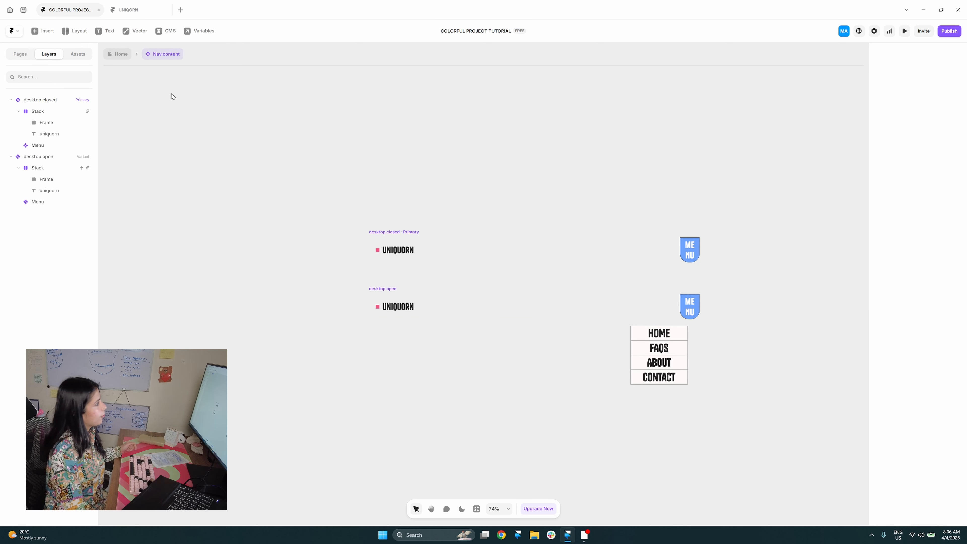
# - Return to the Home page and preview its Desktop breakpoint with the new header
pyautogui.click(117, 54)
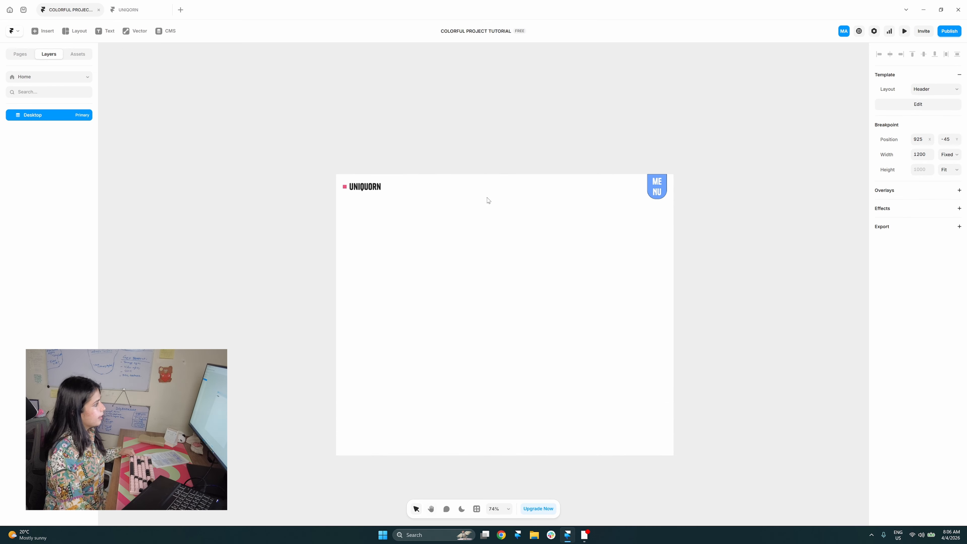
pyautogui.doubleClick(564, 191)
pyautogui.click(121, 55)
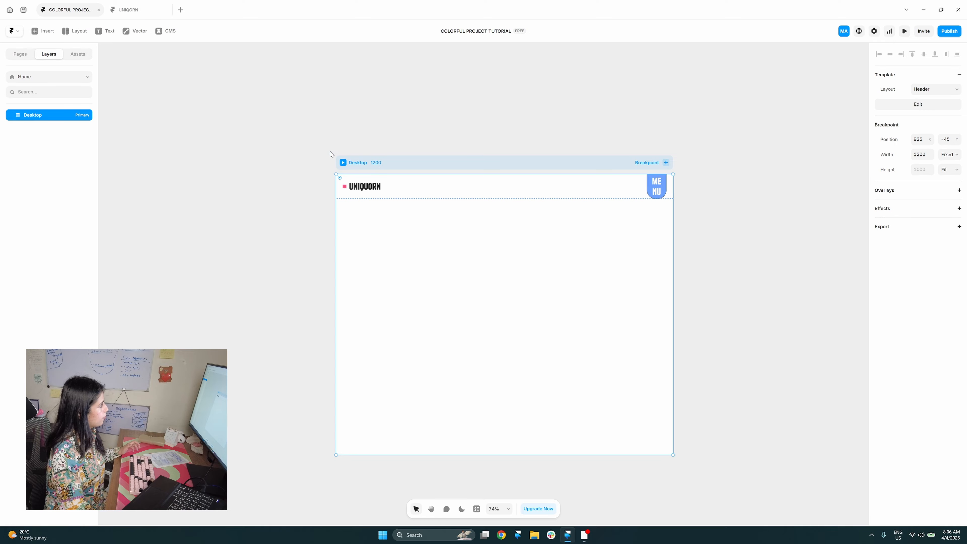
pyautogui.click(343, 163)
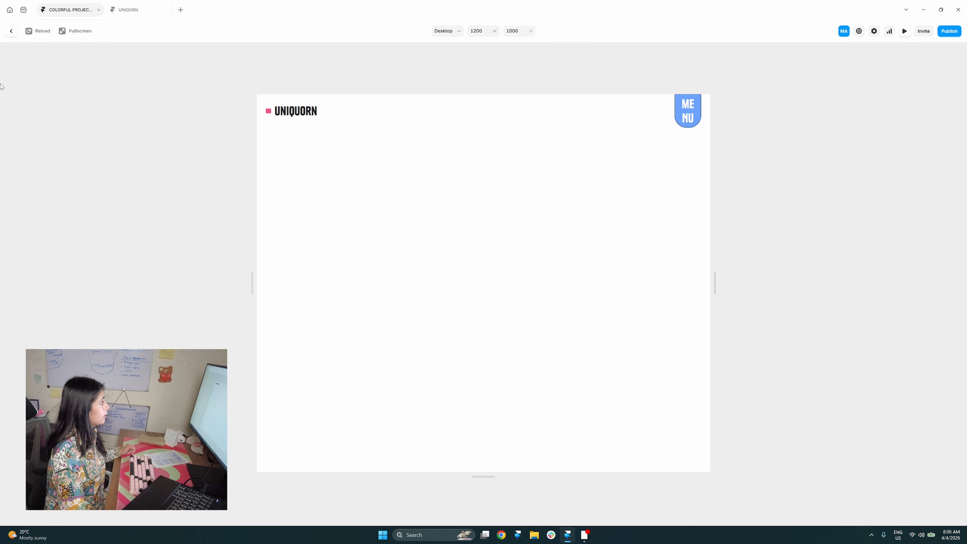
# - Leave the preview, open the Header layout template, and set the Navbar's overflow to Visible
pyautogui.click(11, 31)
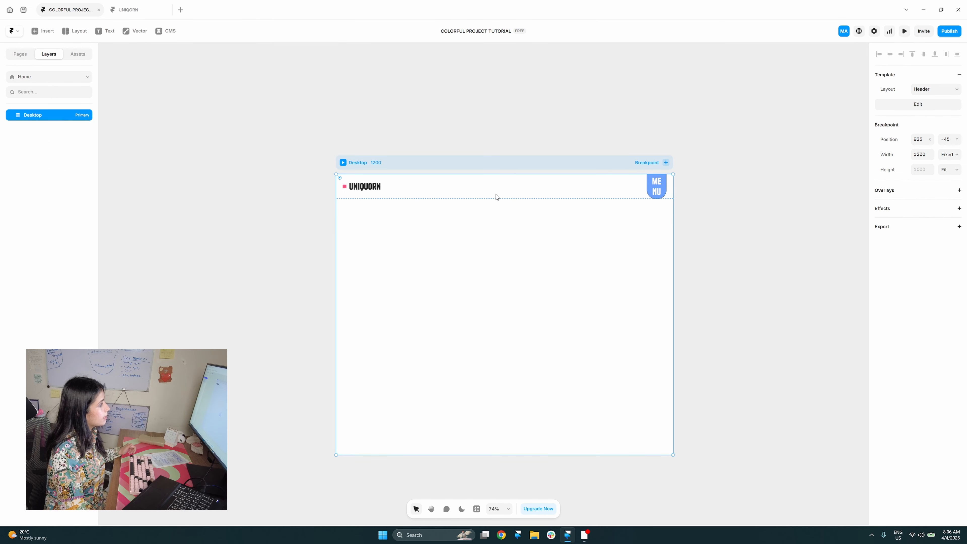
pyautogui.click(506, 103)
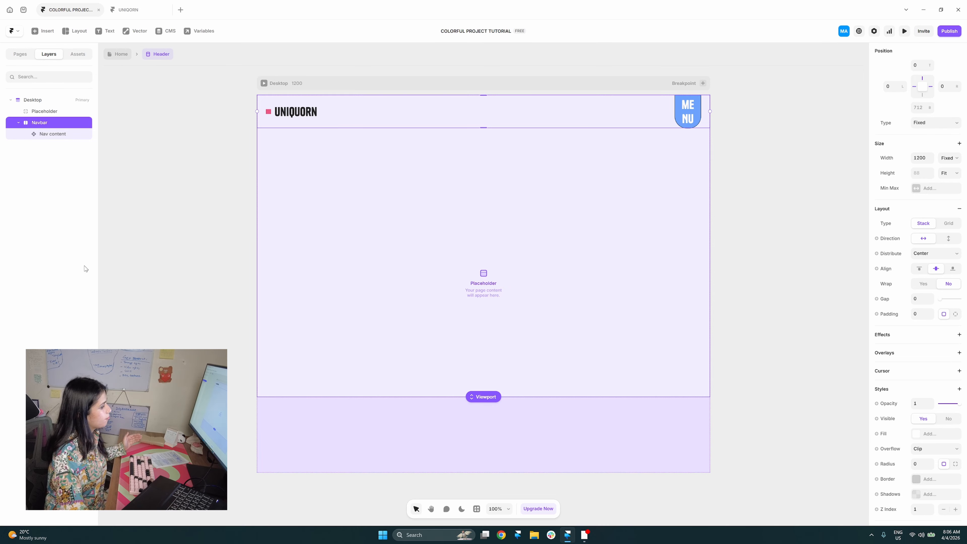
pyautogui.scroll(-1, 919, 419)
pyautogui.click(921, 411)
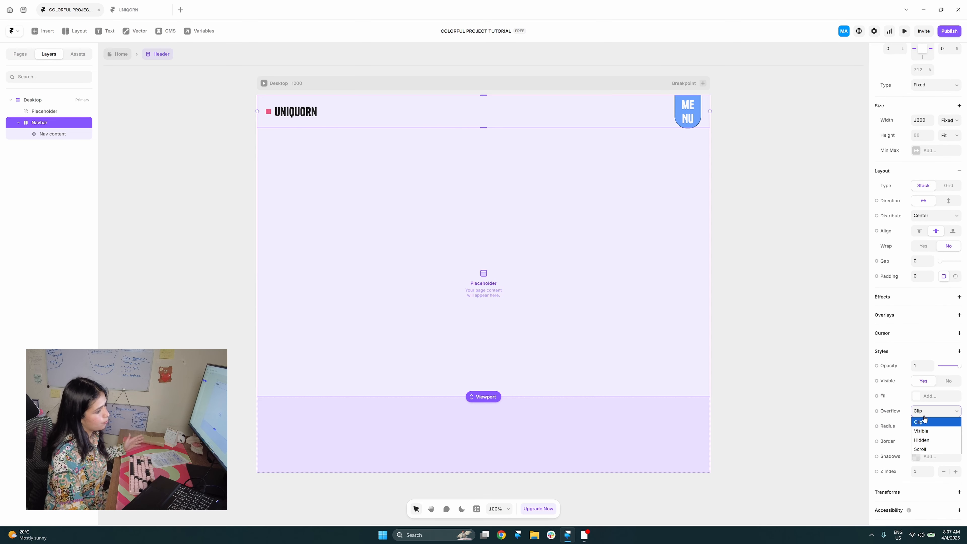
pyautogui.click(936, 431)
# - Preview the Home page's Desktop breakpoint, test opening and closing the header menu, and return to the canvas
pyautogui.click(118, 54)
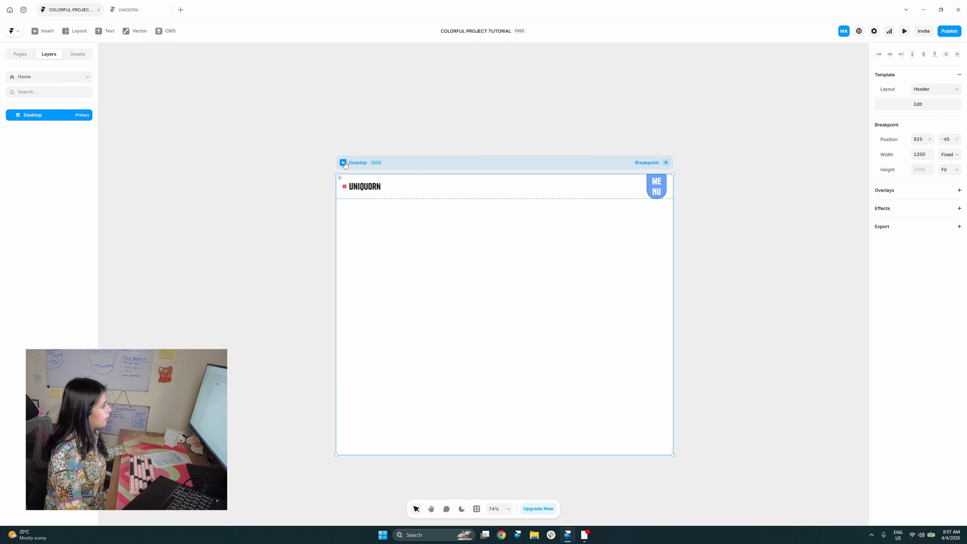
pyautogui.click(344, 163)
pyautogui.click(698, 107)
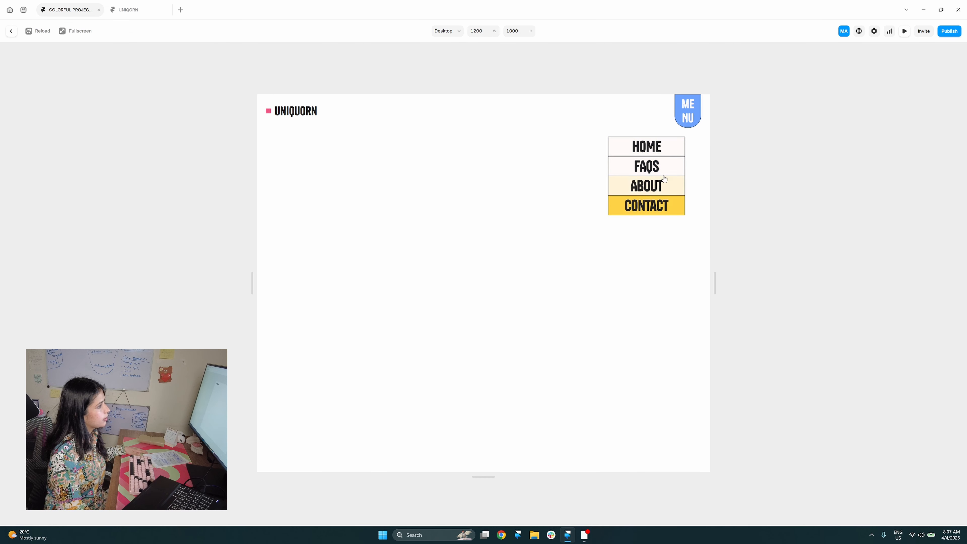
pyautogui.doubleClick(695, 117)
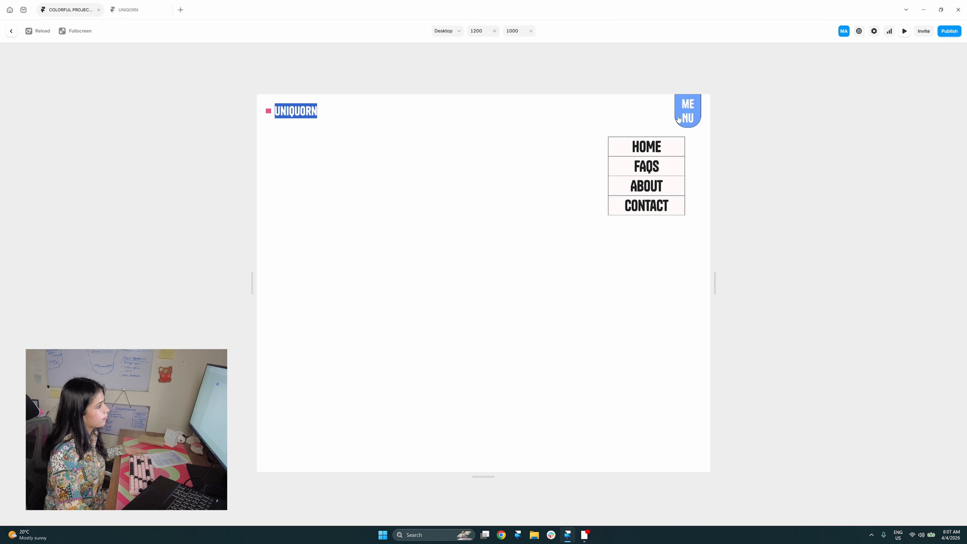
pyautogui.click(693, 109)
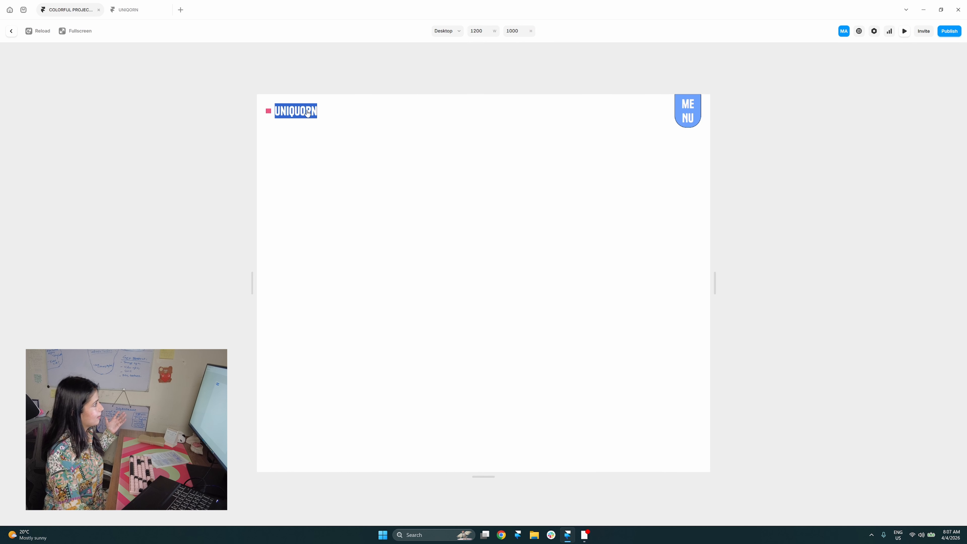
pyautogui.click(11, 32)
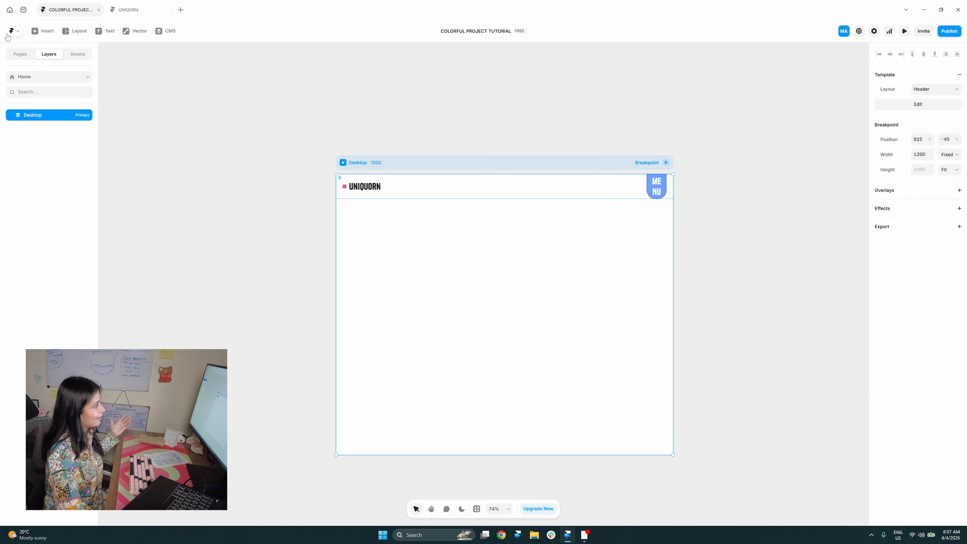
# - Add a User Select style to the uniquorn text in Nav content's desktop closed variant and return to the Home page
pyautogui.doubleClick(393, 181)
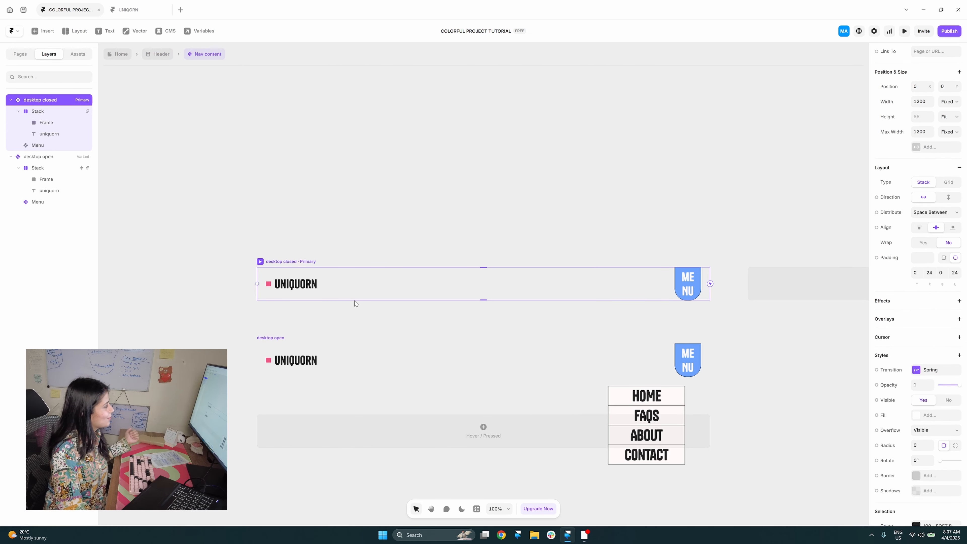
pyautogui.click(313, 292)
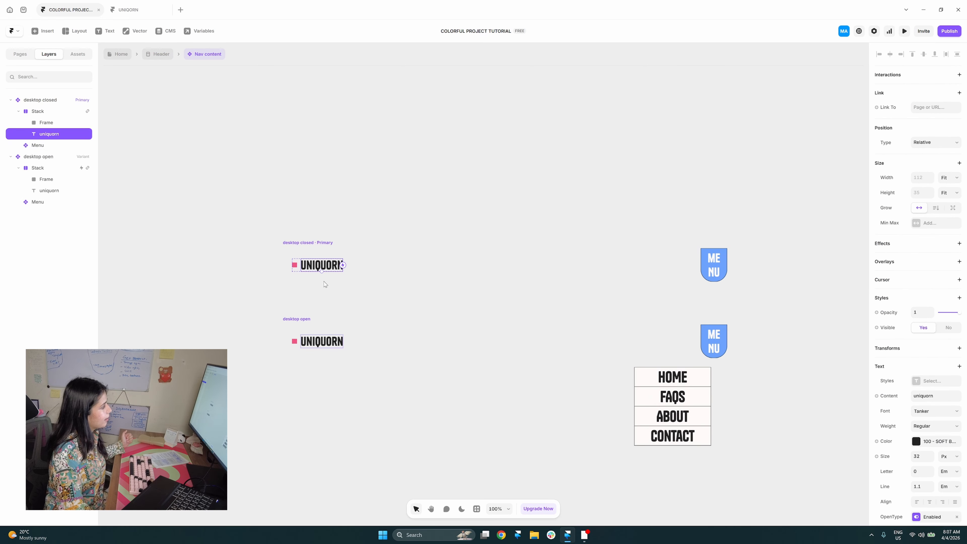
pyautogui.click(889, 292)
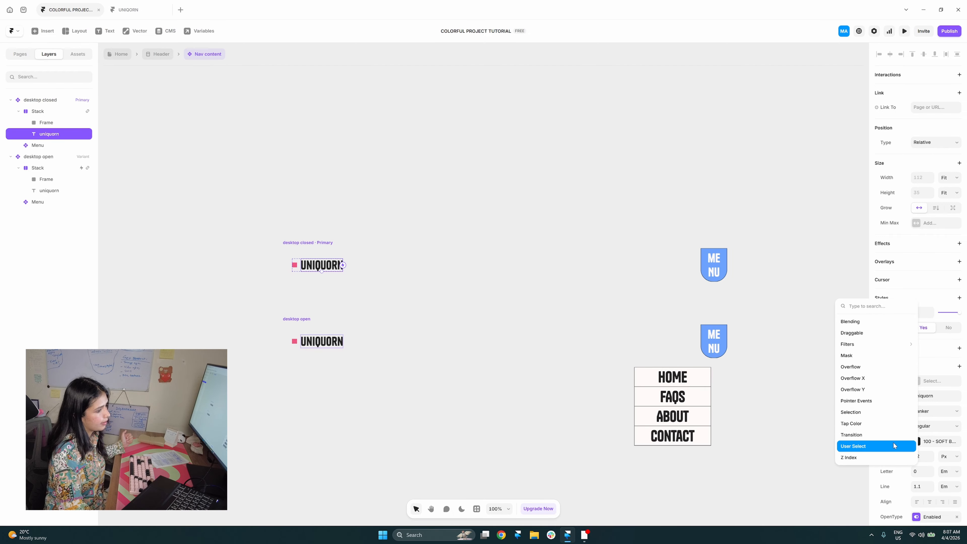
pyautogui.click(892, 447)
pyautogui.click(817, 425)
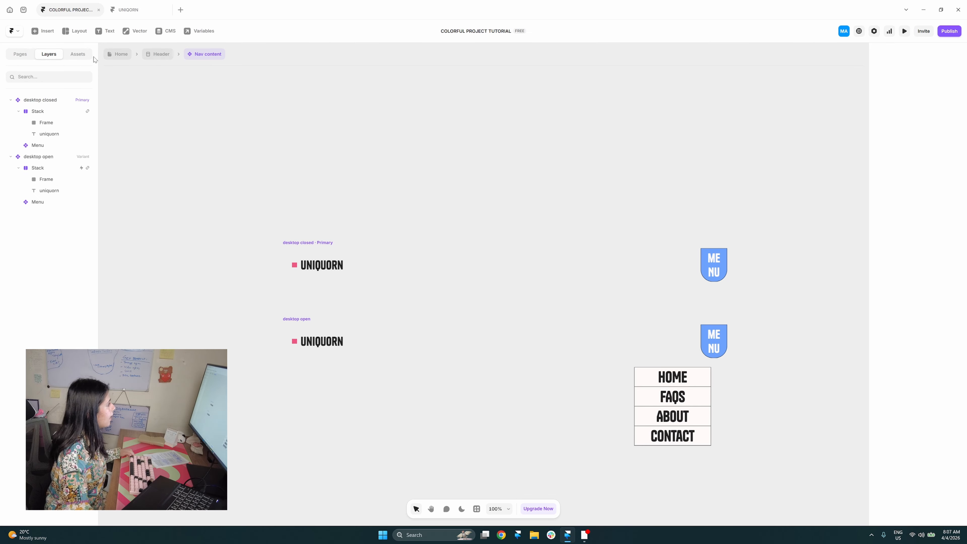
pyautogui.click(116, 53)
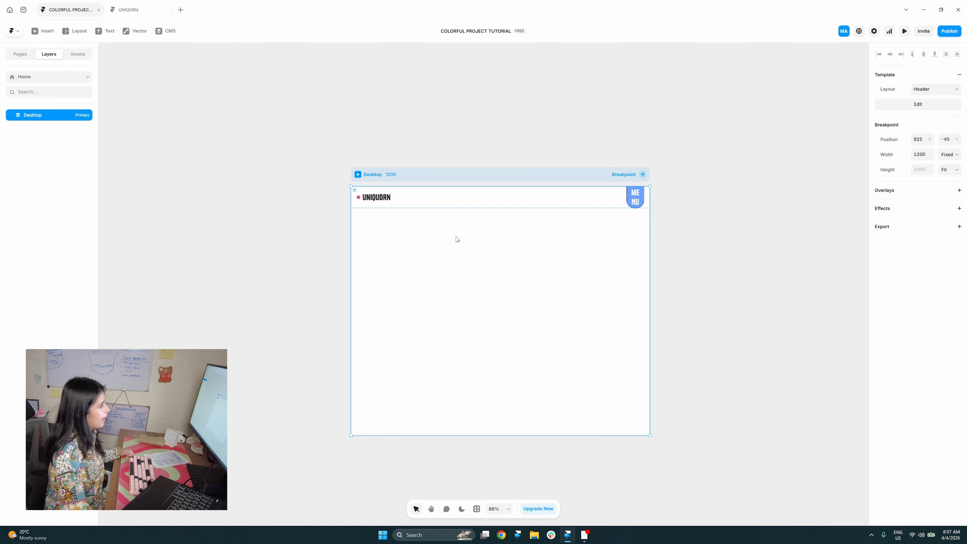
pyautogui.scroll(1, 460, 252)
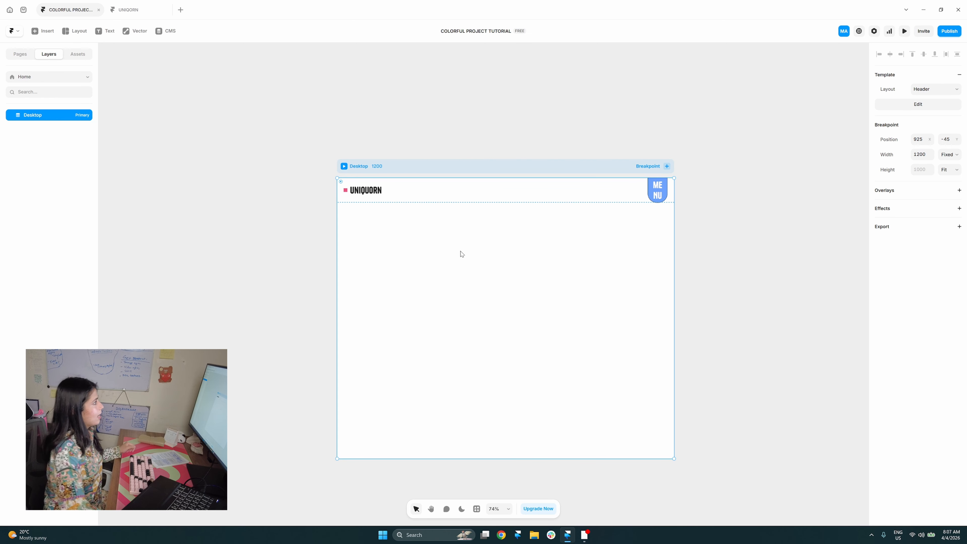
# - Switch to the UNIQORN reference project and examine its Home page design
pyautogui.click(126, 9)
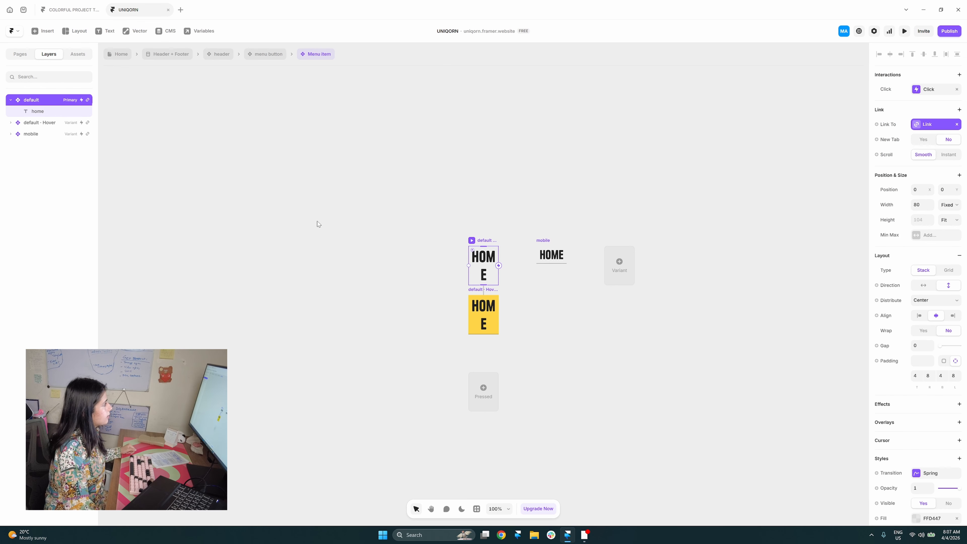
pyautogui.click(177, 54)
pyautogui.click(122, 54)
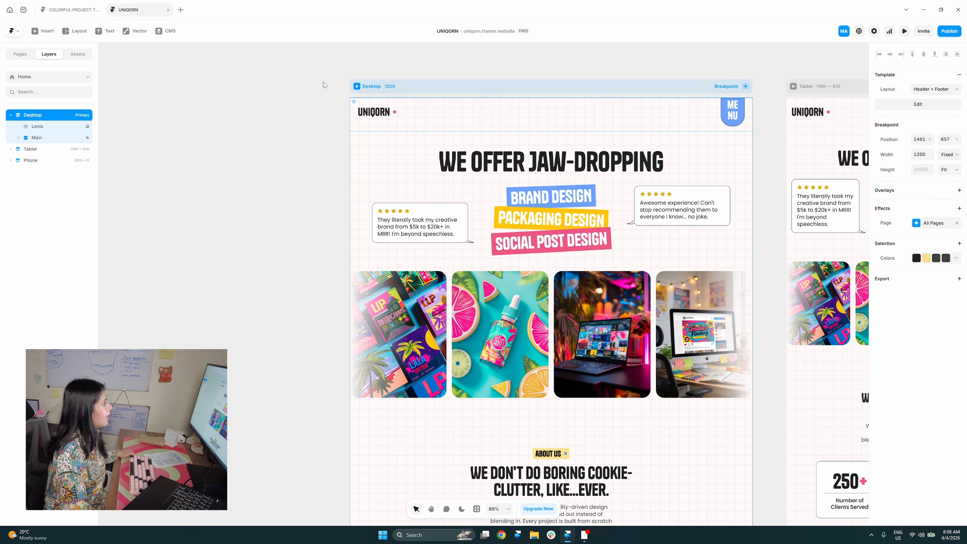
# - In the COLORFUL PROJECT TUTORIAL project, fill the Header template's Desktop frame with the SOFT WHITE color style and return to Home
pyautogui.click(70, 9)
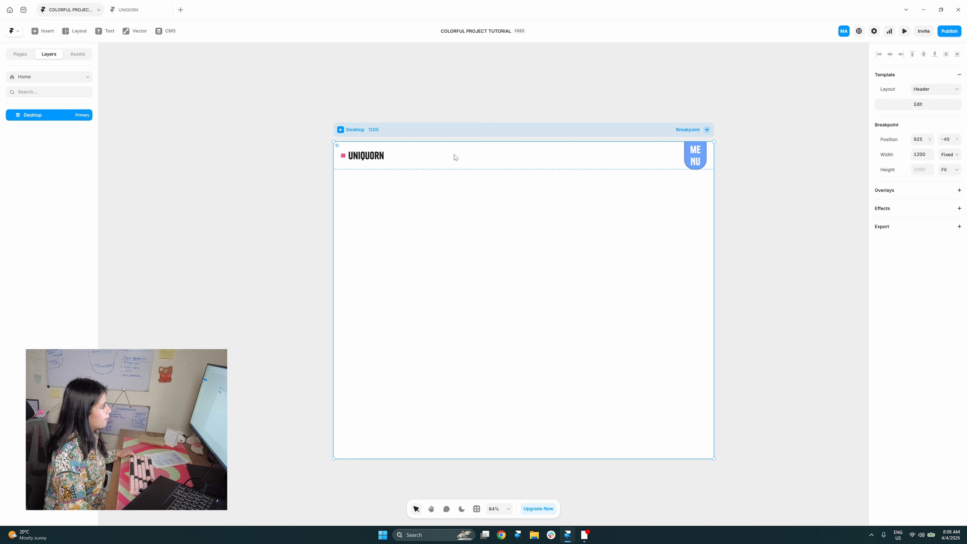
pyautogui.doubleClick(453, 155)
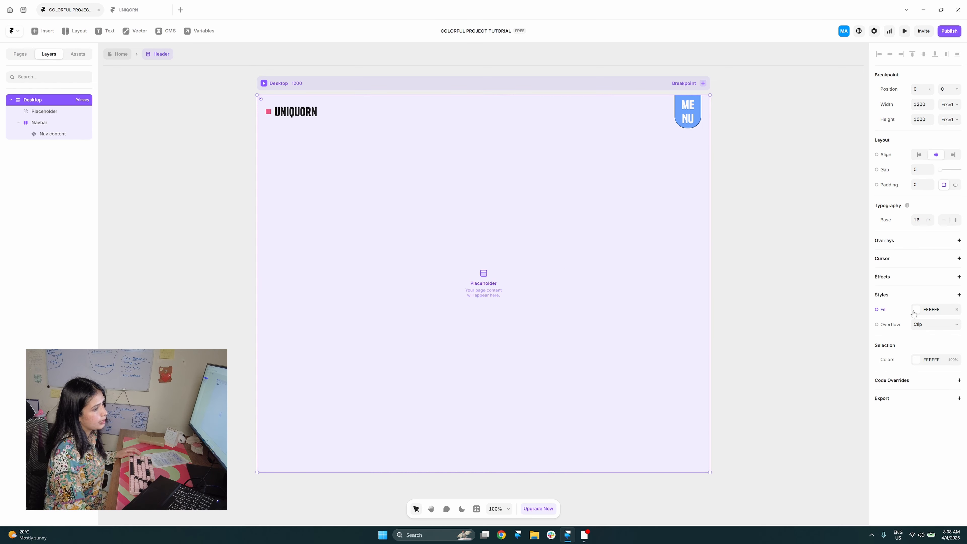
pyautogui.click(929, 310)
pyautogui.click(812, 459)
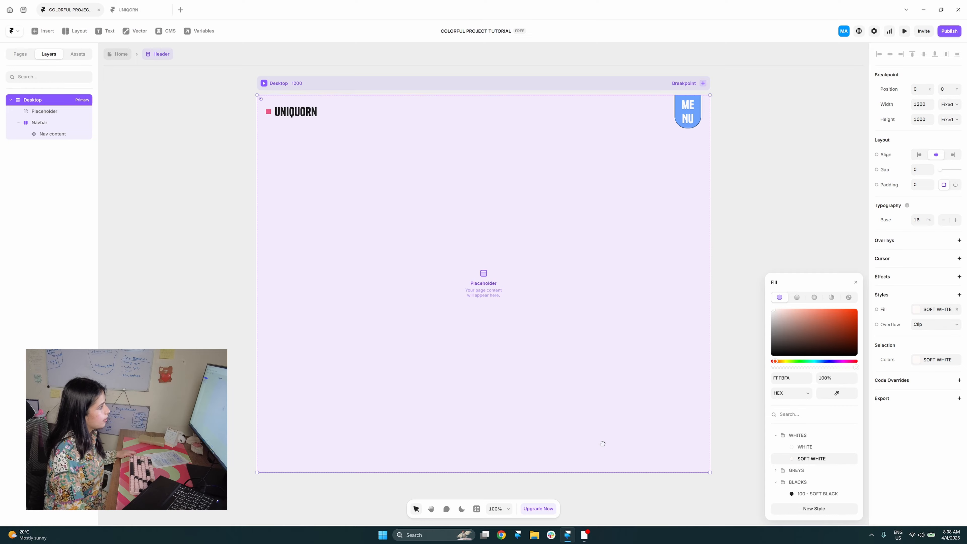
pyautogui.scroll(-3, 603, 444)
pyautogui.click(128, 56)
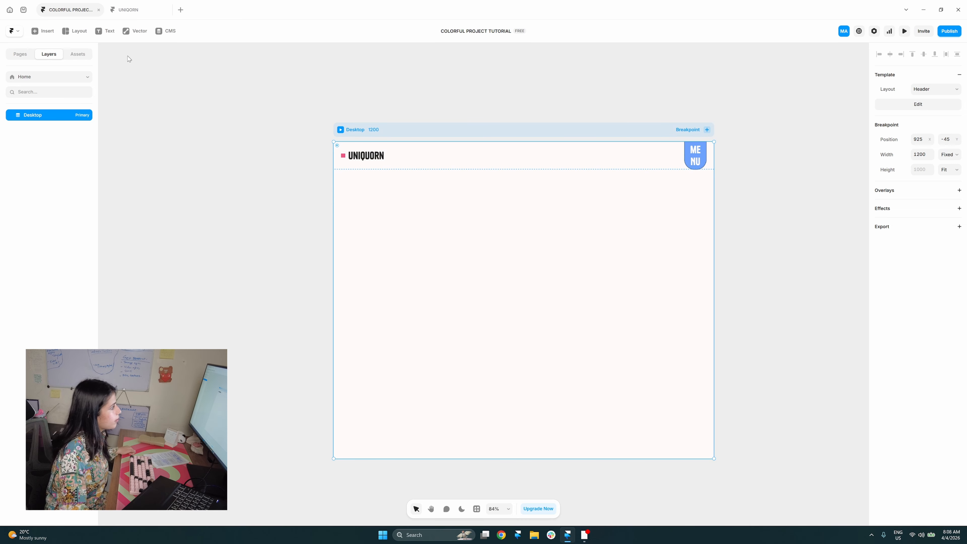
# - Search the insertable elements for "patt" and add a grid pattern image to the Header template's Desktop frame
pyautogui.doubleClick(422, 144)
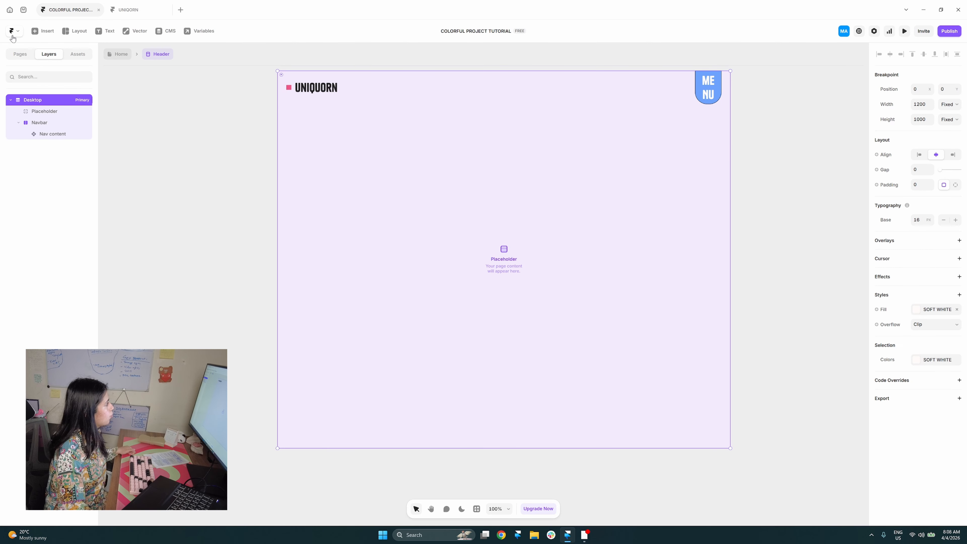
pyautogui.click(39, 34)
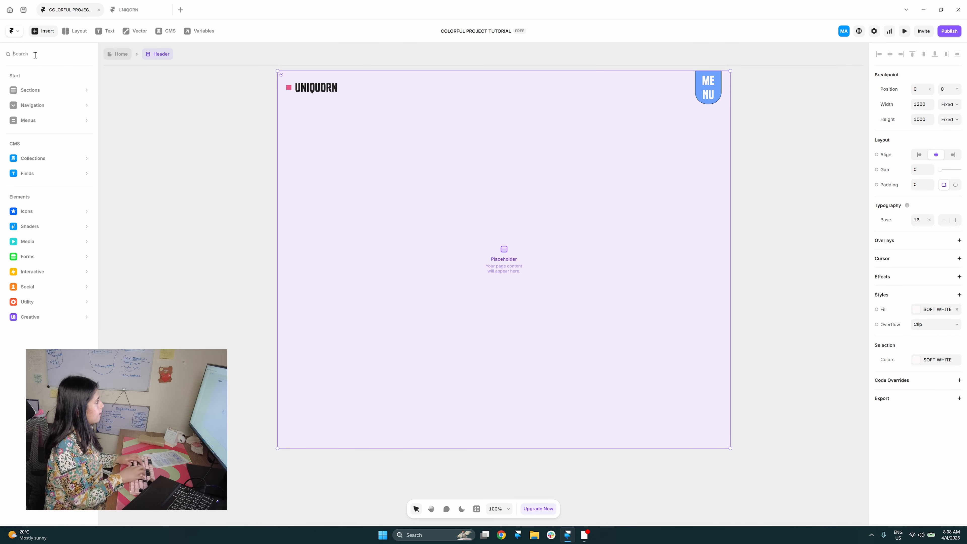
pyautogui.write('patt')
pyautogui.moveTo(42, 180); pyautogui.dragTo(519, 278)
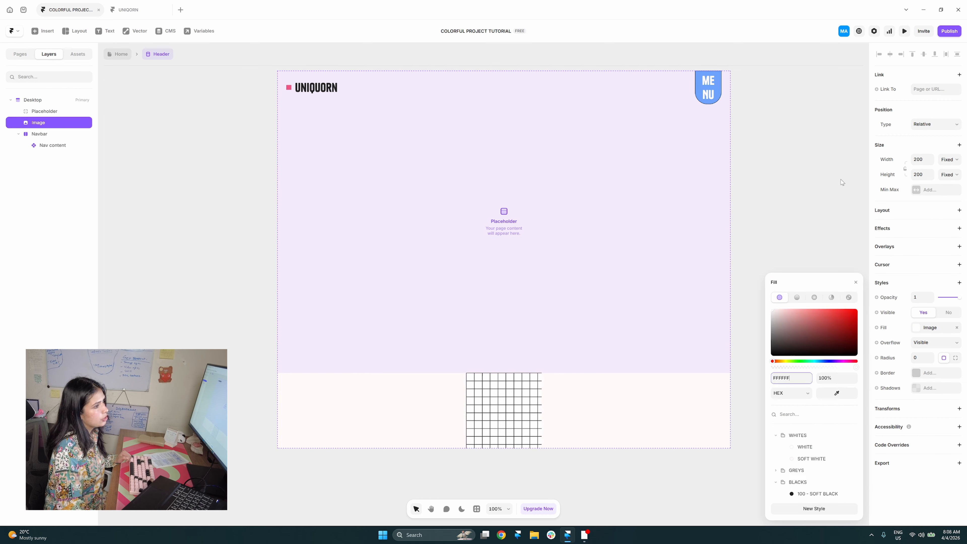
# - Set the grid image to Absolute position with 0 offsets on all four sides so it covers the Desktop frame
pyautogui.click(930, 124)
pyautogui.click(925, 135)
pyautogui.click(925, 124)
pyautogui.write('0')
pyautogui.click(947, 146)
pyautogui.write('0')
pyautogui.click(928, 167)
pyautogui.write('0')
pyautogui.click(892, 146)
pyautogui.write('0')
pyautogui.press('Return')
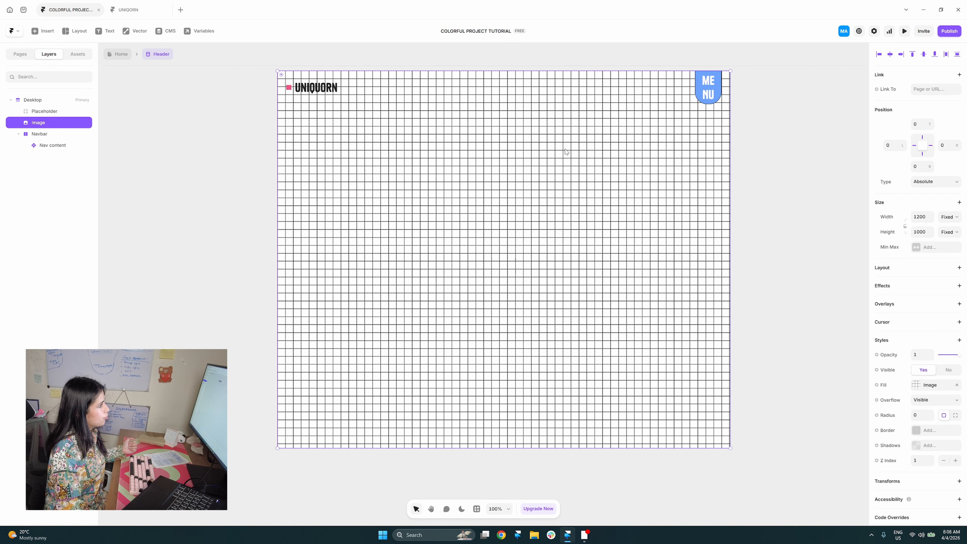
# - Add a Z Index of 5 to the Nav content component in the Header template
pyautogui.doubleClick(575, 103)
pyautogui.click(161, 54)
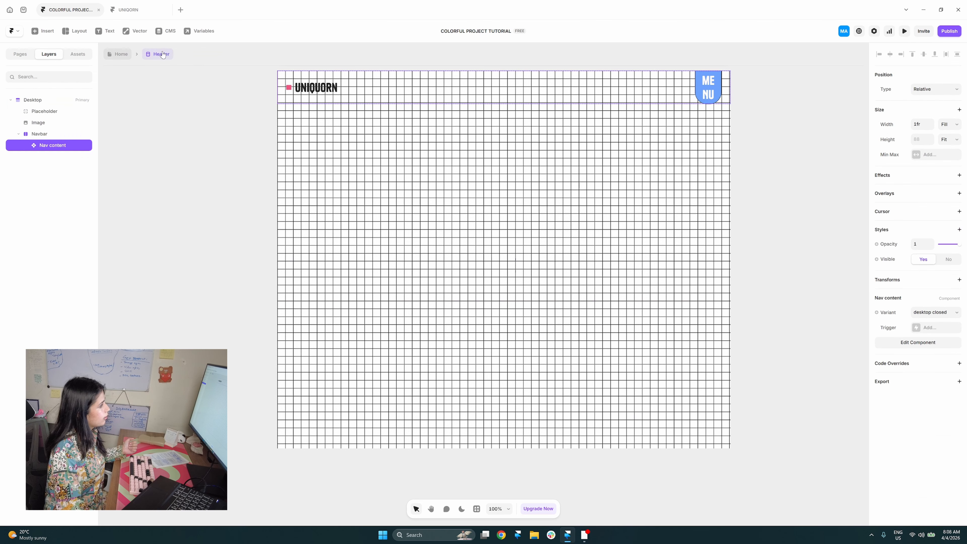
pyautogui.click(901, 233)
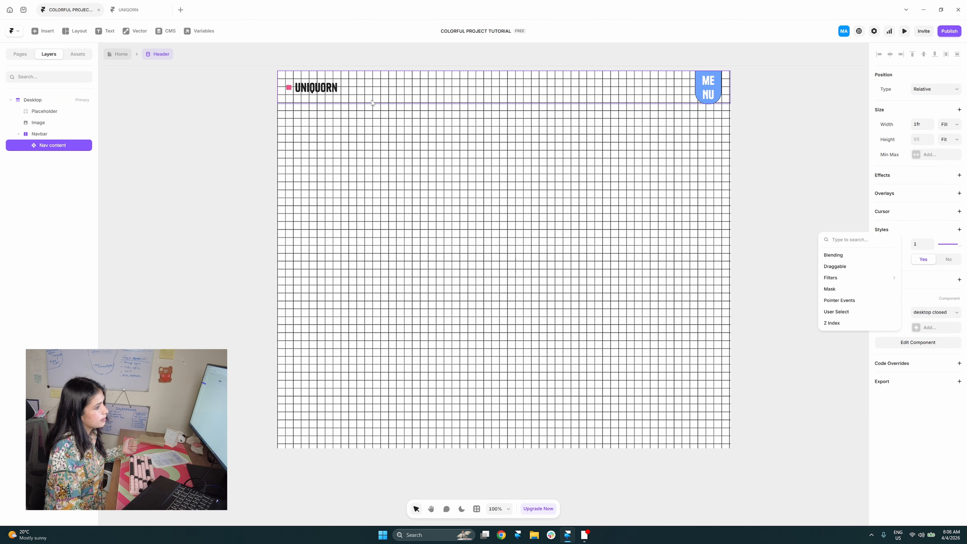
pyautogui.click(841, 322)
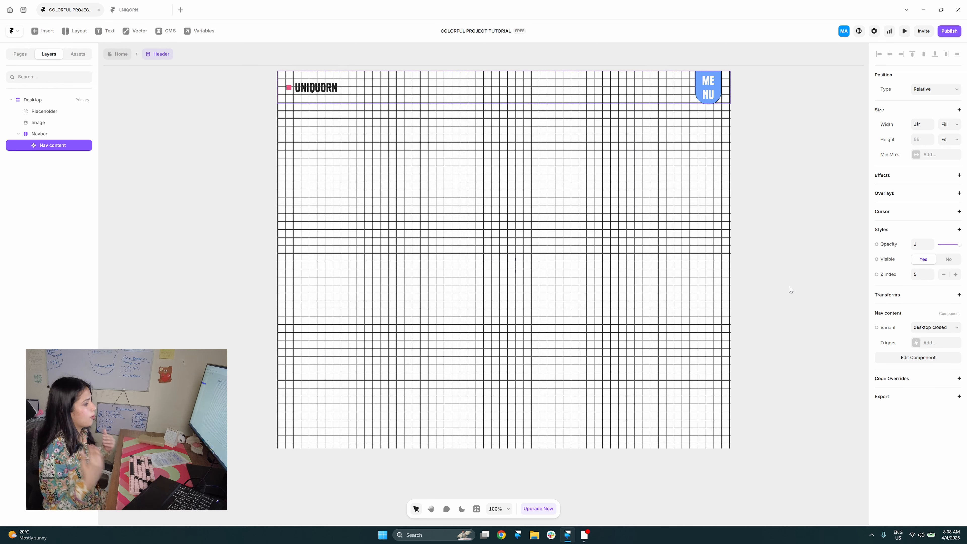
# - Examine the opacity and image fill settings of the bg grid layer in the UNIQORN project's Header + Footer template
pyautogui.click(660, 291)
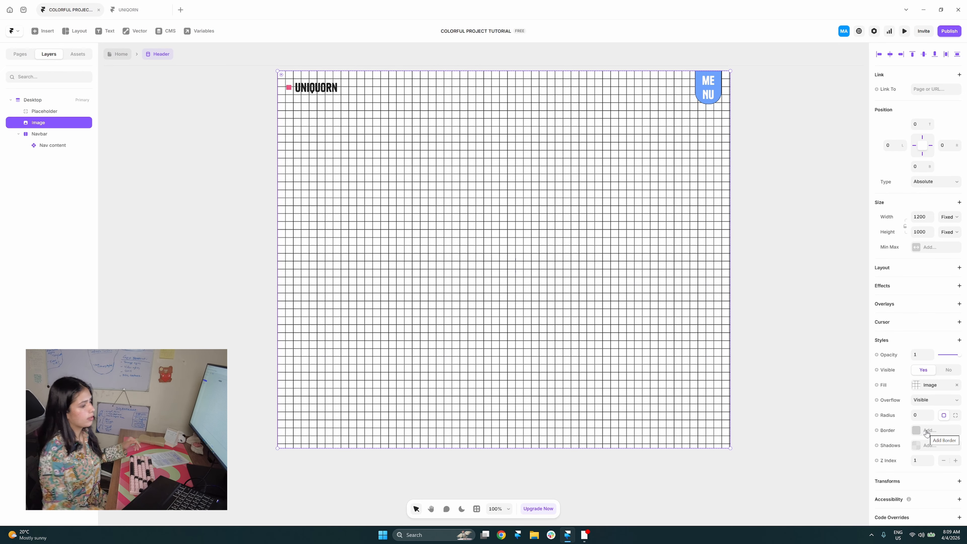
pyautogui.click(127, 9)
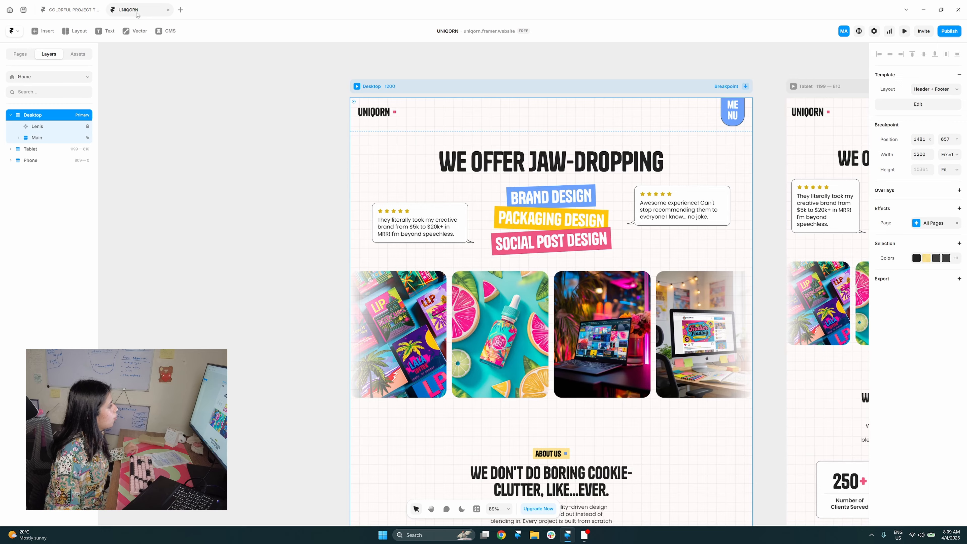
pyautogui.click(381, 172)
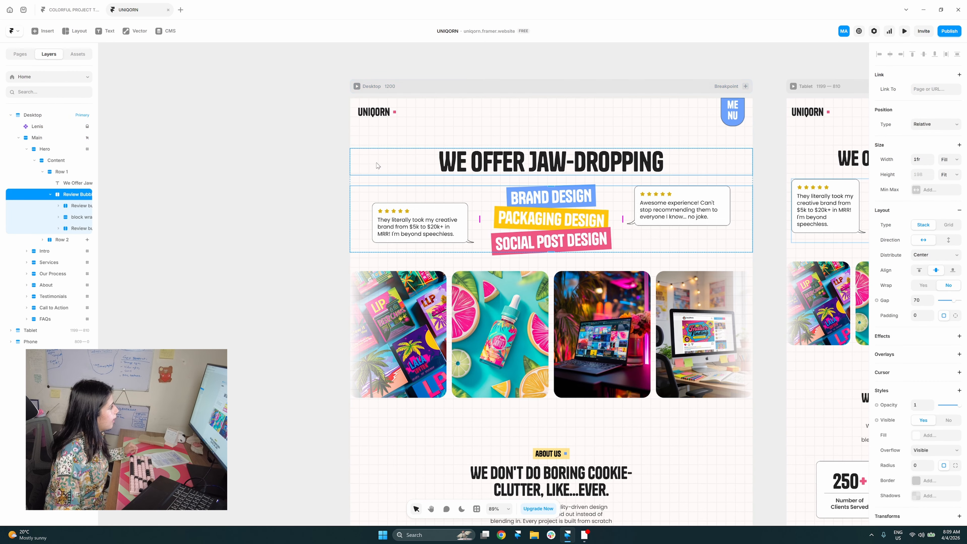
pyautogui.press('Escape')
pyautogui.doubleClick(397, 120)
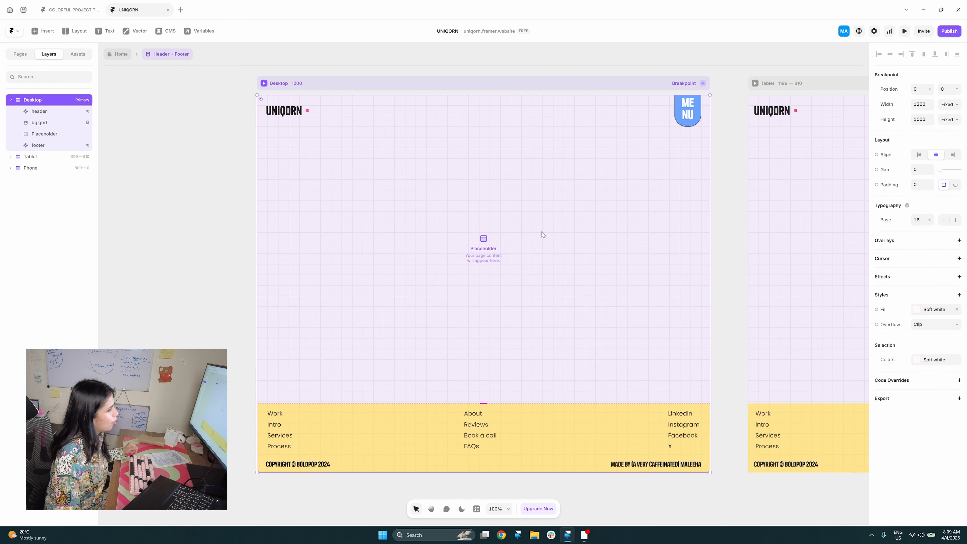
pyautogui.click(92, 123)
pyautogui.scroll(-1, 916, 450)
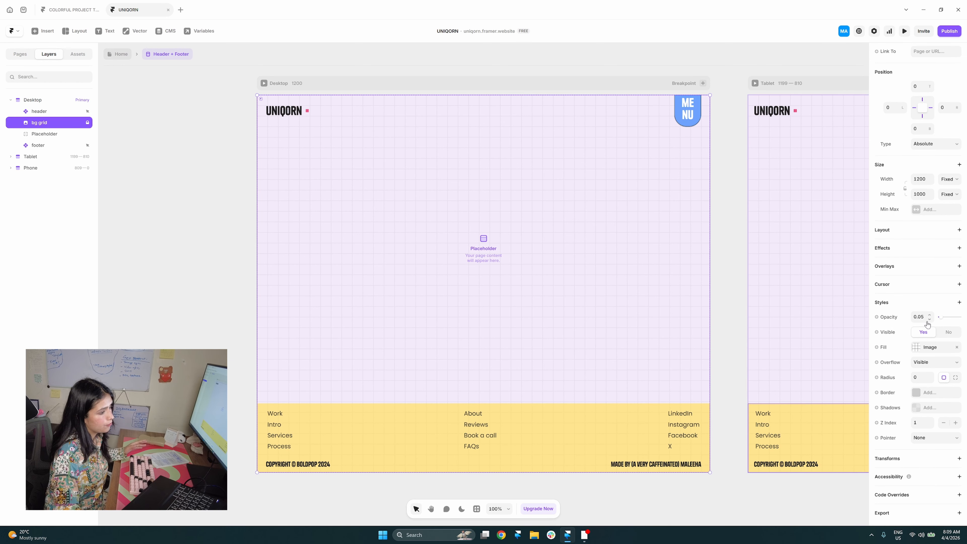
pyautogui.click(932, 348)
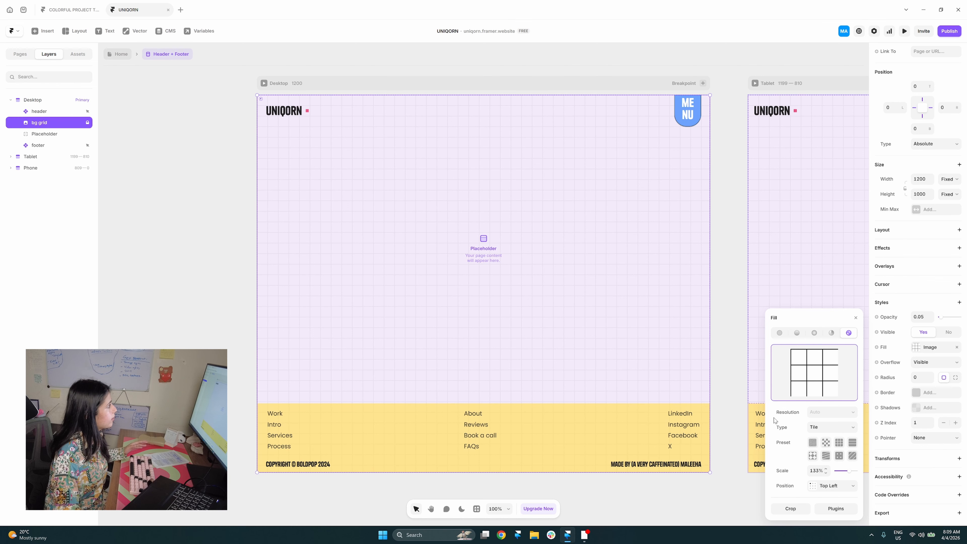
# - In the COLORFUL PROJECT TUTORIAL project, set the grid image's opacity to 0.05 and its tile scale to 133%
pyautogui.click(69, 10)
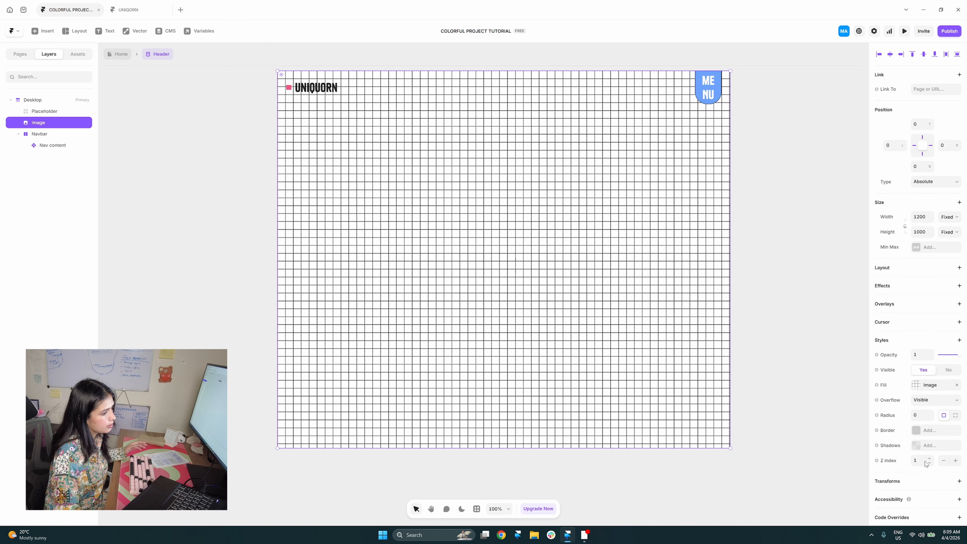
pyautogui.click(921, 355)
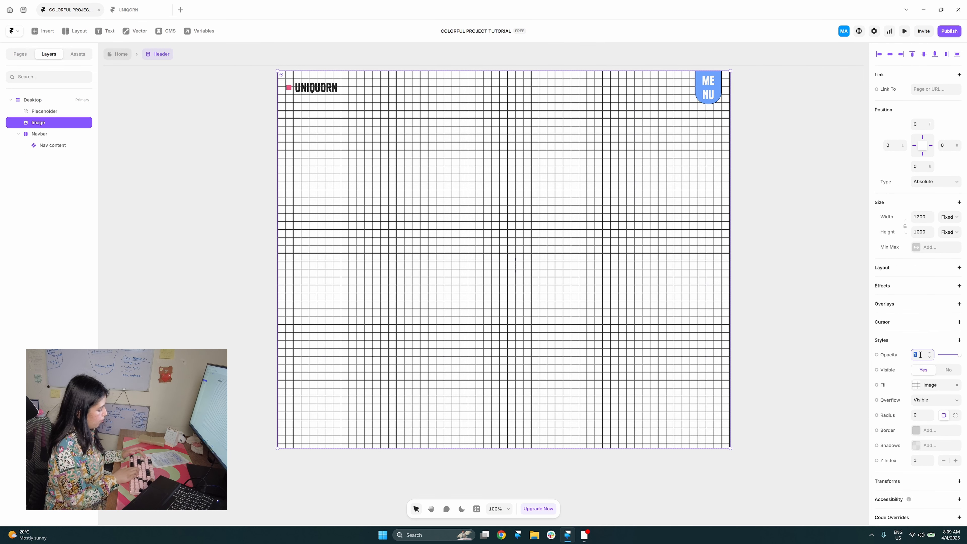
pyautogui.write('0.05')
pyautogui.press('Return')
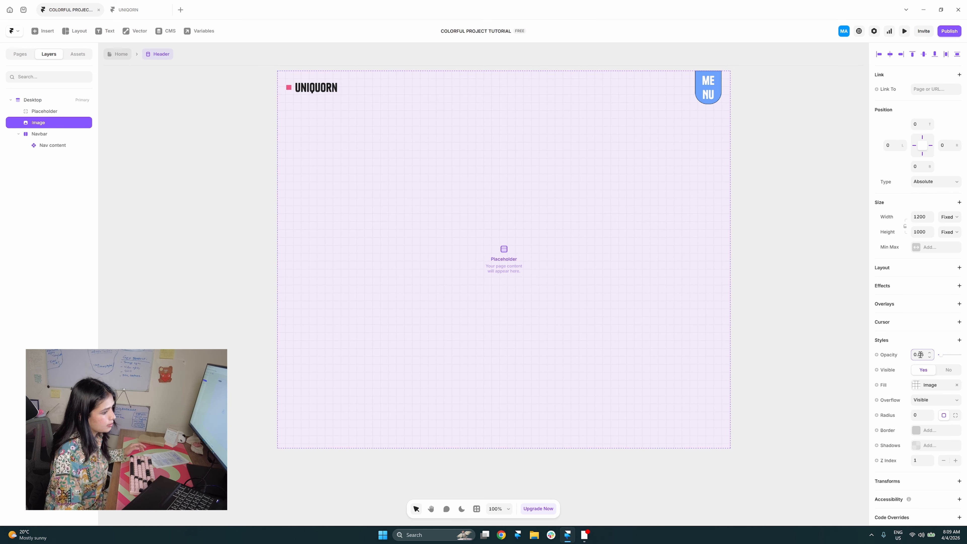
pyautogui.click(937, 385)
pyautogui.click(818, 469)
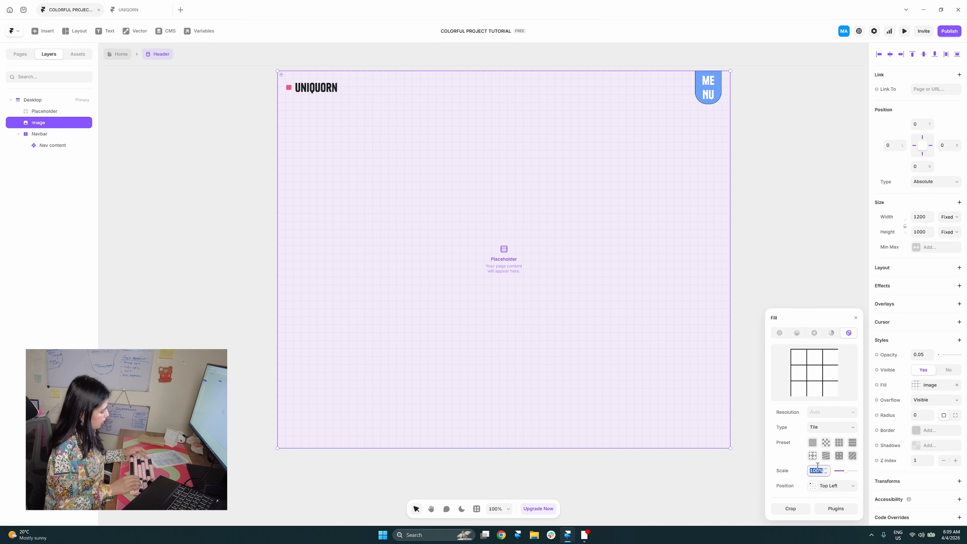
pyautogui.write('133')
pyautogui.press('Return')
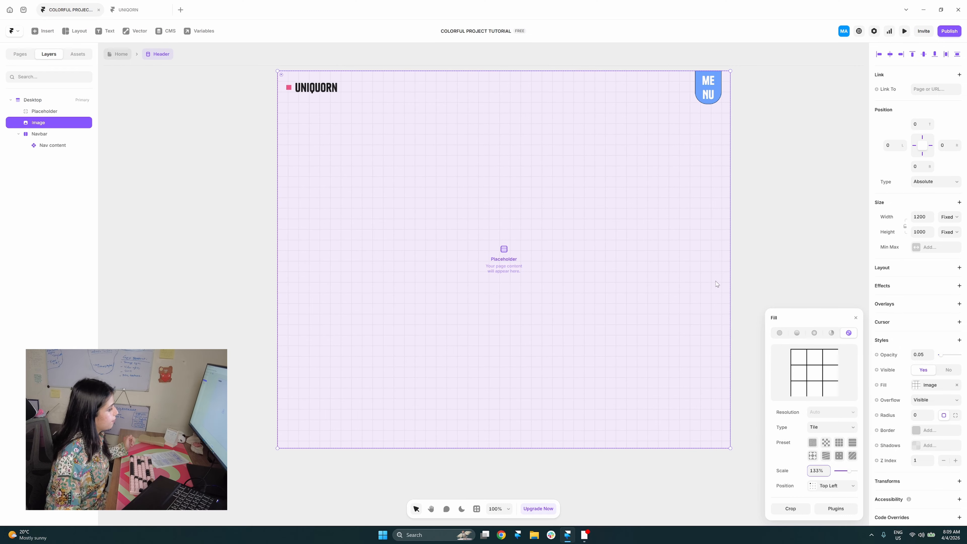
# - Return to the Home page and compare it with the UNIQORN project's Home page structure
pyautogui.click(753, 273)
pyautogui.click(122, 55)
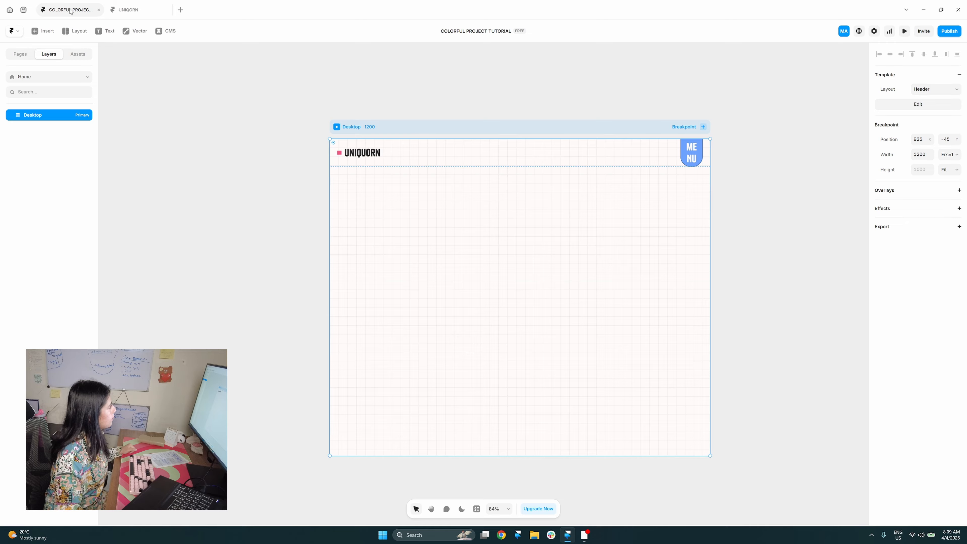
pyautogui.click(127, 10)
pyautogui.click(122, 54)
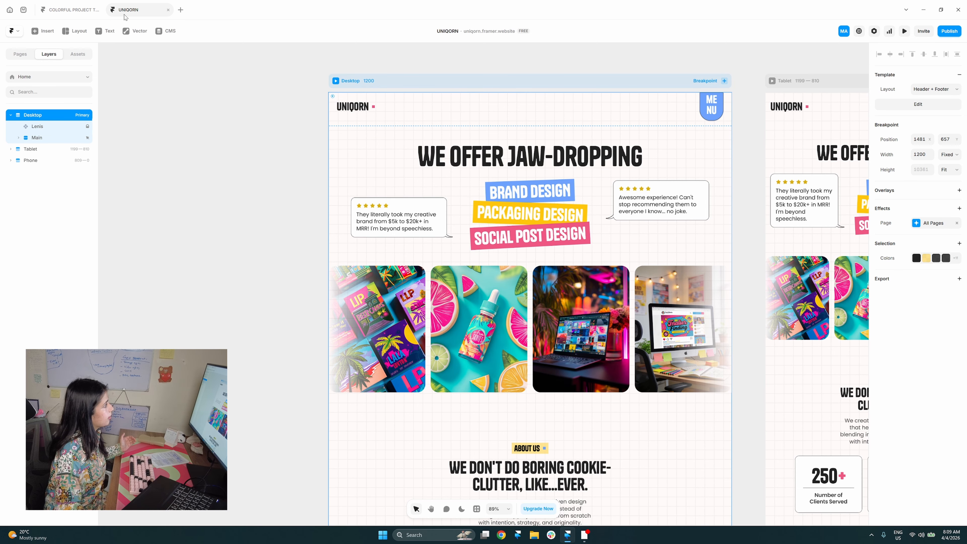
pyautogui.click(71, 10)
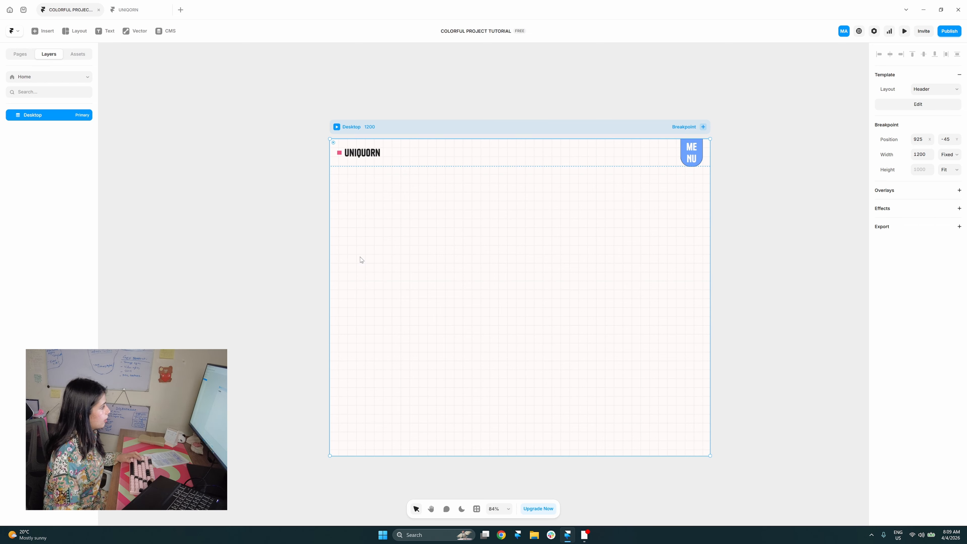
# - Draw a frame about 1055 × 475 on the Home page's Desktop breakpoint and set its width to Fill
pyautogui.press('f')
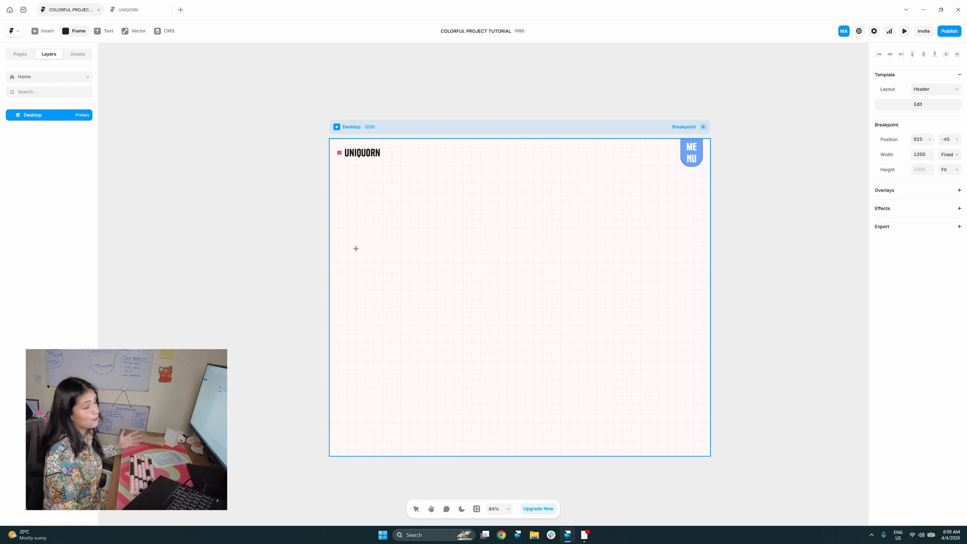
pyautogui.moveTo(353, 188)
pyautogui.mouseDown()
pyautogui.moveTo(604, 282)
pyautogui.moveTo(688, 339)
pyautogui.mouseUp()
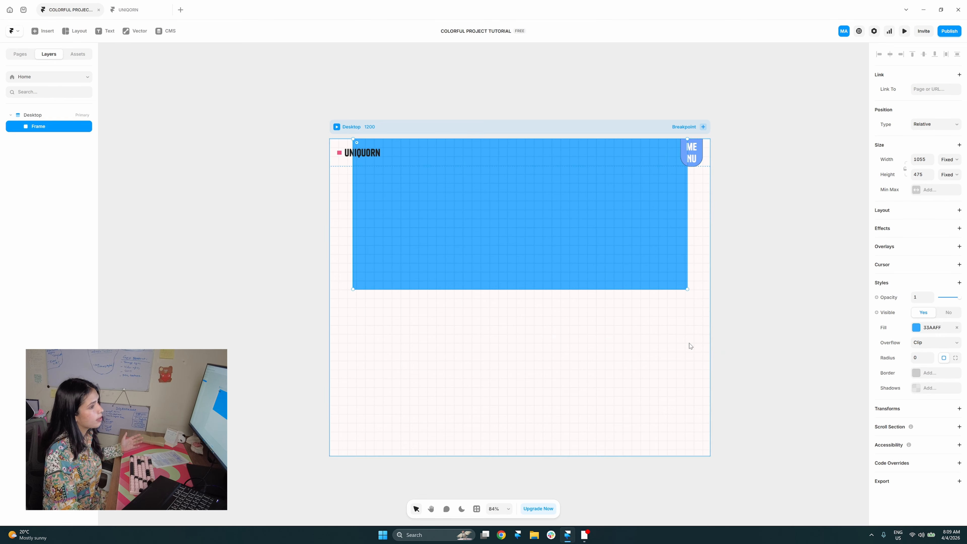
pyautogui.click(945, 162)
pyautogui.click(949, 190)
pyautogui.click(582, 290)
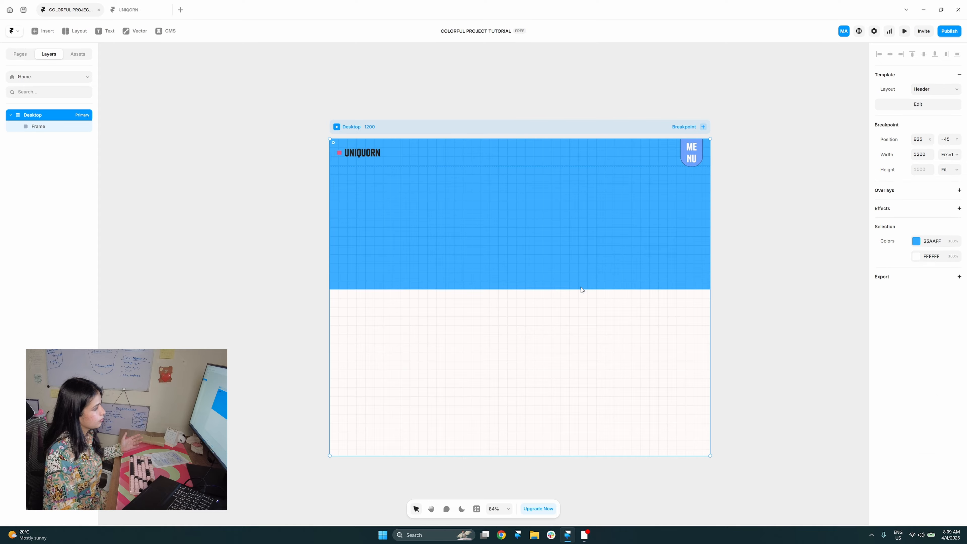
# - Rename the new full-width frame as Main
pyautogui.doubleClick(62, 126)
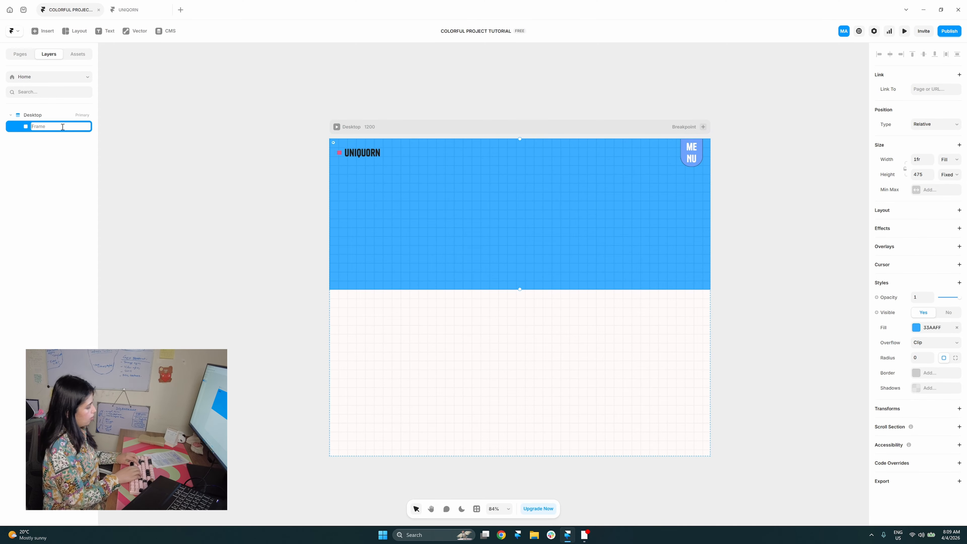
pyautogui.write('Main')
pyautogui.press('Return')
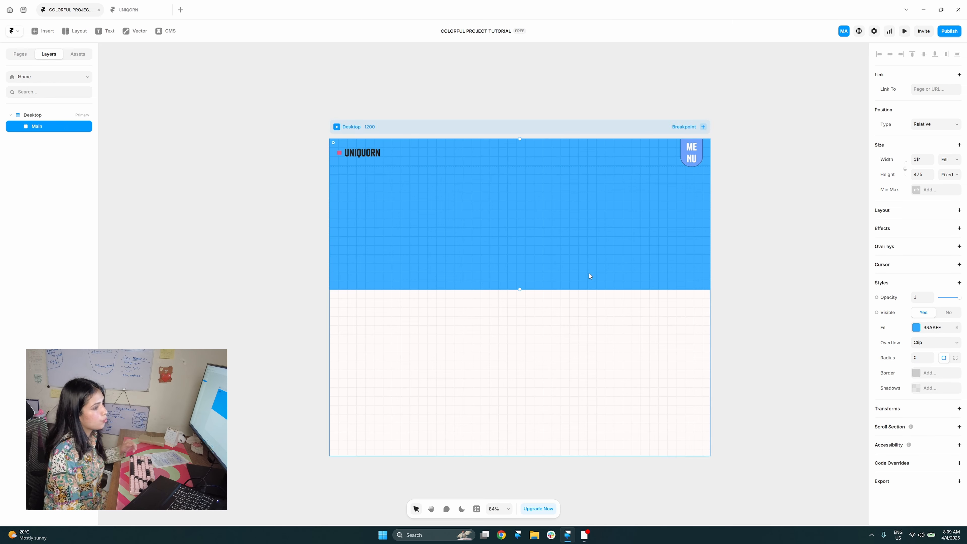
# - Give the Main frame a vertical stack layout with Start distribution, center alignment and a gap of 0
pyautogui.click(883, 211)
pyautogui.click(948, 240)
pyautogui.click(937, 256)
pyautogui.click(937, 256)
pyautogui.click(938, 256)
pyautogui.click(939, 265)
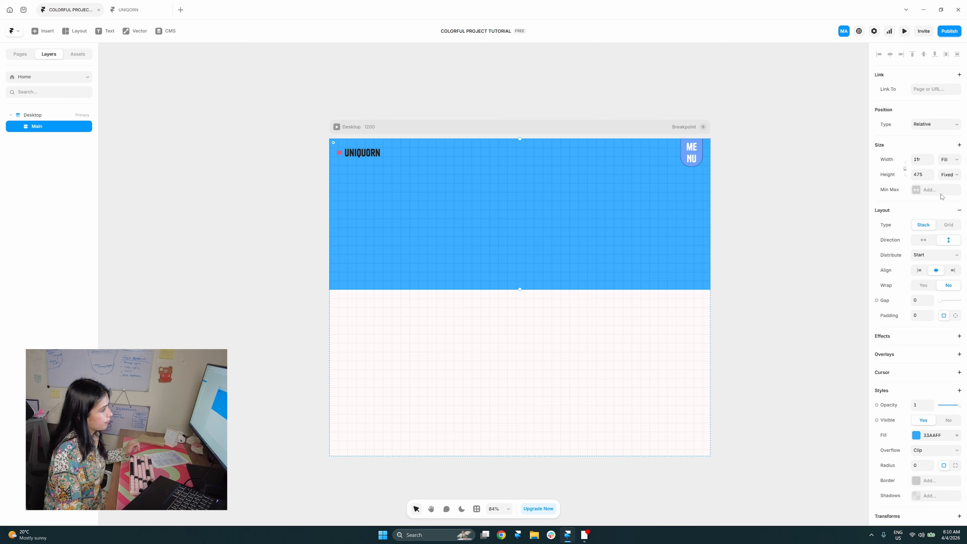
# - Extend the Main frame's height to about 661 and remove its blue fill
pyautogui.moveTo(520, 290); pyautogui.dragTo(520, 349)
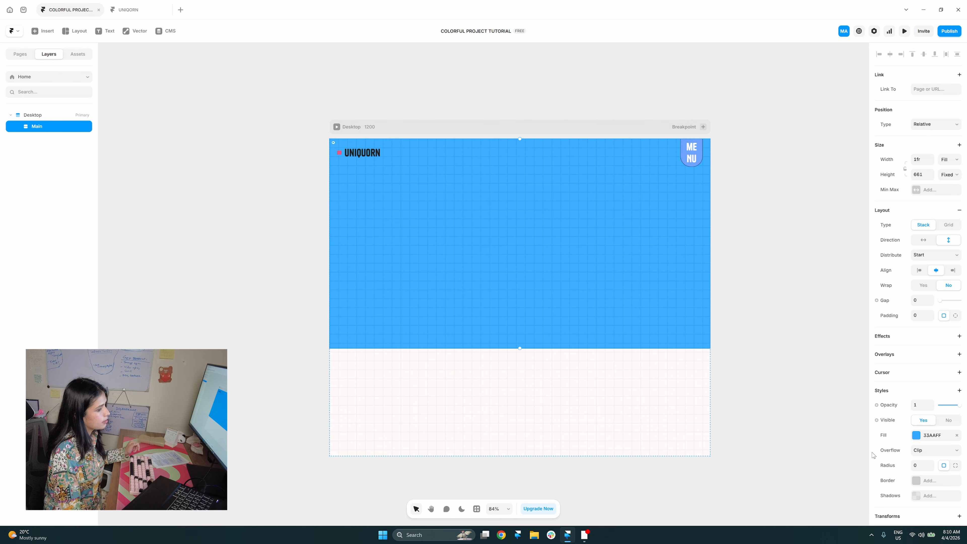
pyautogui.click(957, 435)
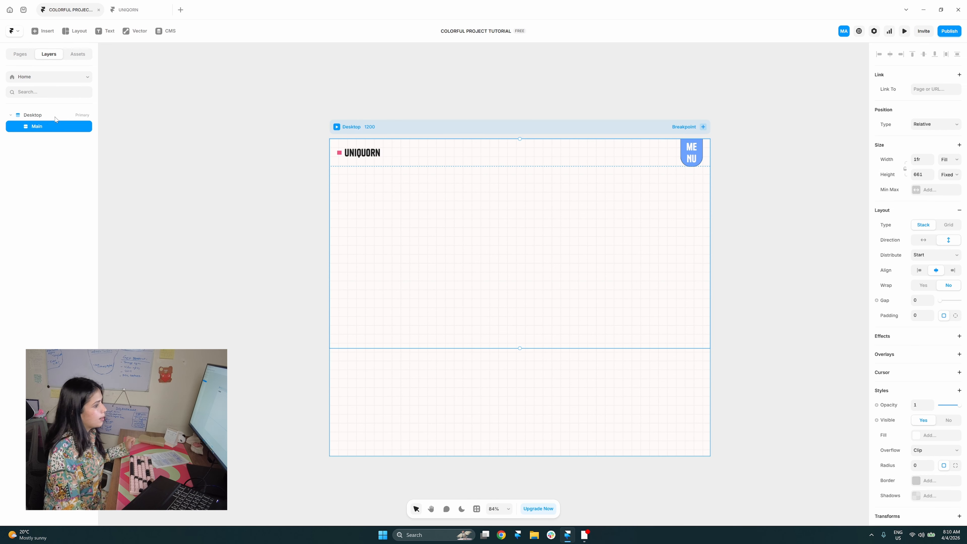
# - Add a Z Index of 2 to the Main frame and extend its height to about 692
pyautogui.click(910, 398)
pyautogui.click(872, 389)
pyautogui.scroll(-2, 938, 495)
pyautogui.doubleClick(930, 434)
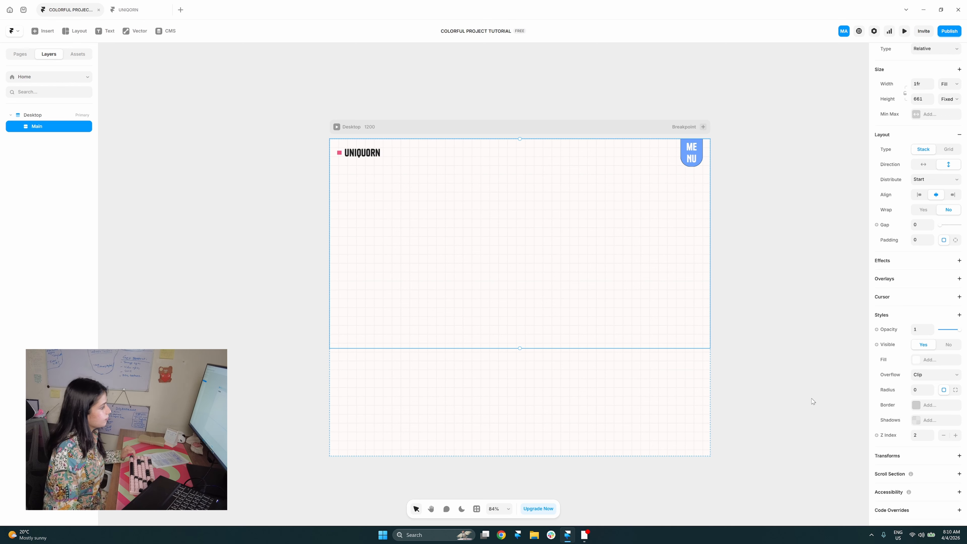
pyautogui.moveTo(520, 347); pyautogui.dragTo(519, 358)
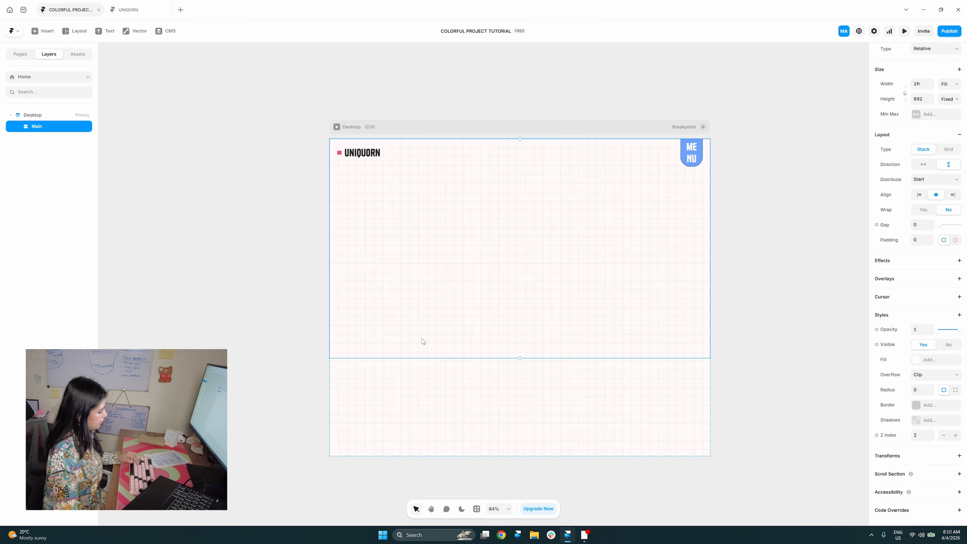
# - Draw a frame about 954 × 348 inside Main and set its width to Fill
pyautogui.press('f')
pyautogui.moveTo(379, 213); pyautogui.dragTo(710, 336)
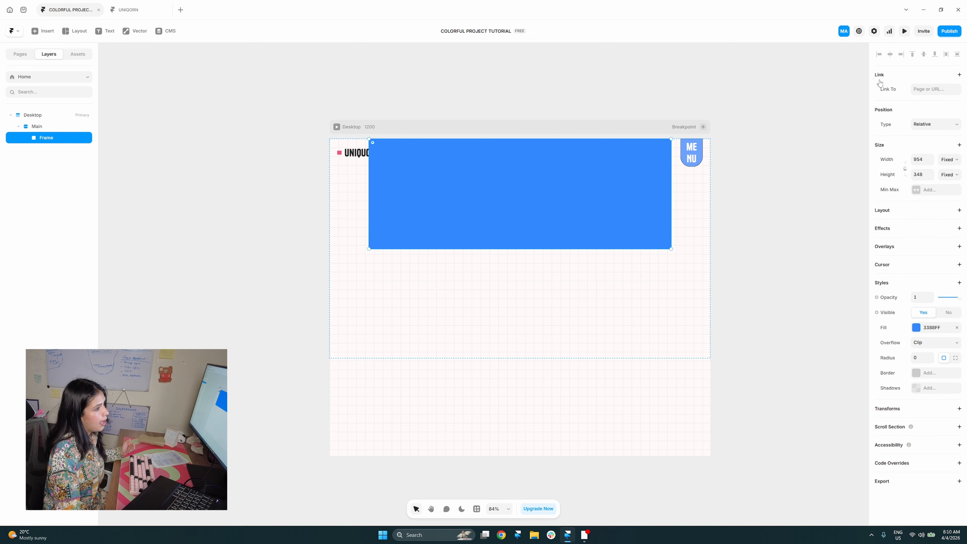
pyautogui.click(951, 160)
pyautogui.click(949, 189)
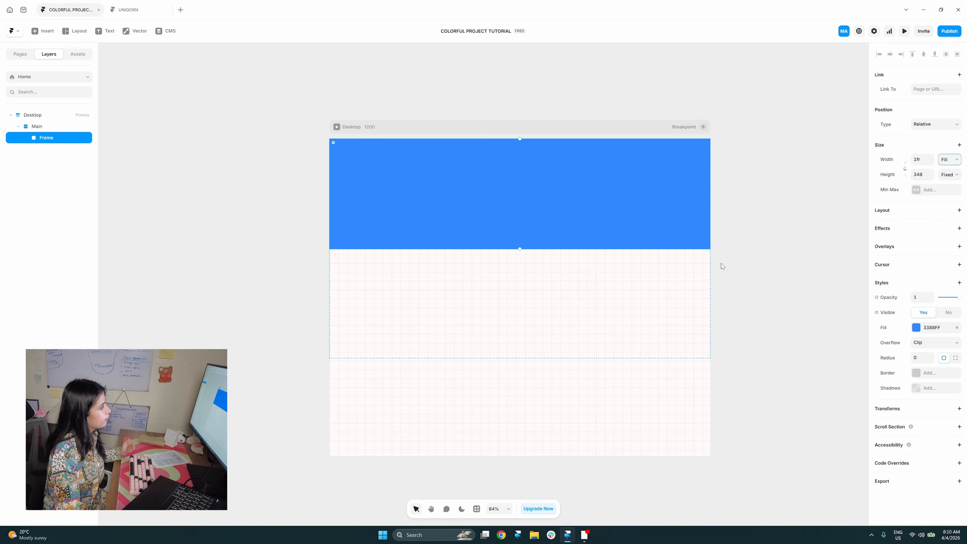
# - Examine the Z Index of the Header template's Nav content and of the Home page's Main frame
pyautogui.scroll(1, 704, 302)
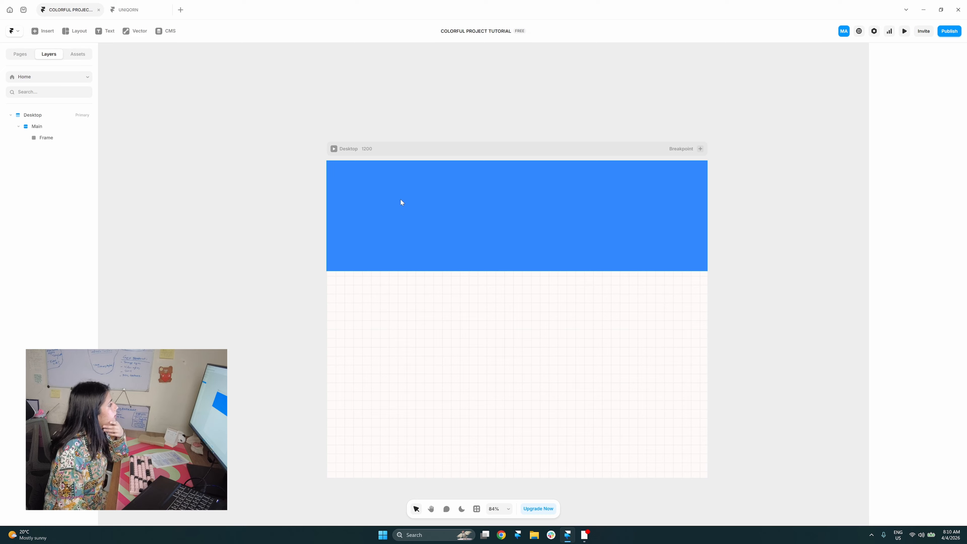
pyautogui.click(421, 152)
pyautogui.click(919, 104)
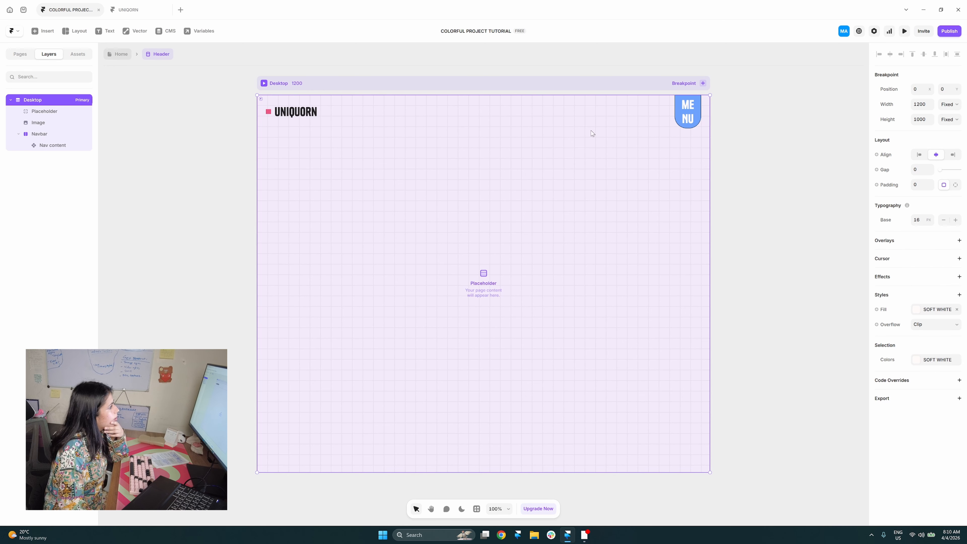
pyautogui.click(555, 114)
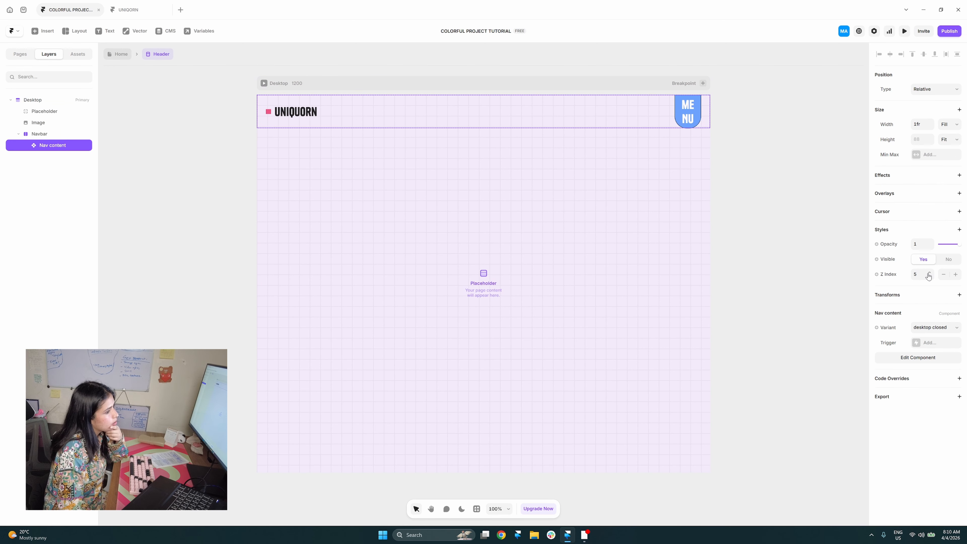
pyautogui.click(120, 54)
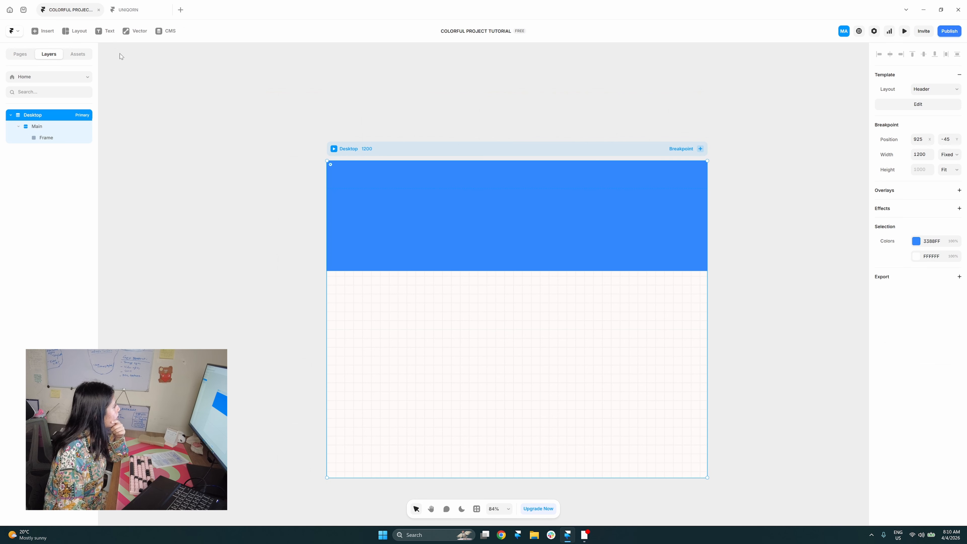
pyautogui.click(57, 127)
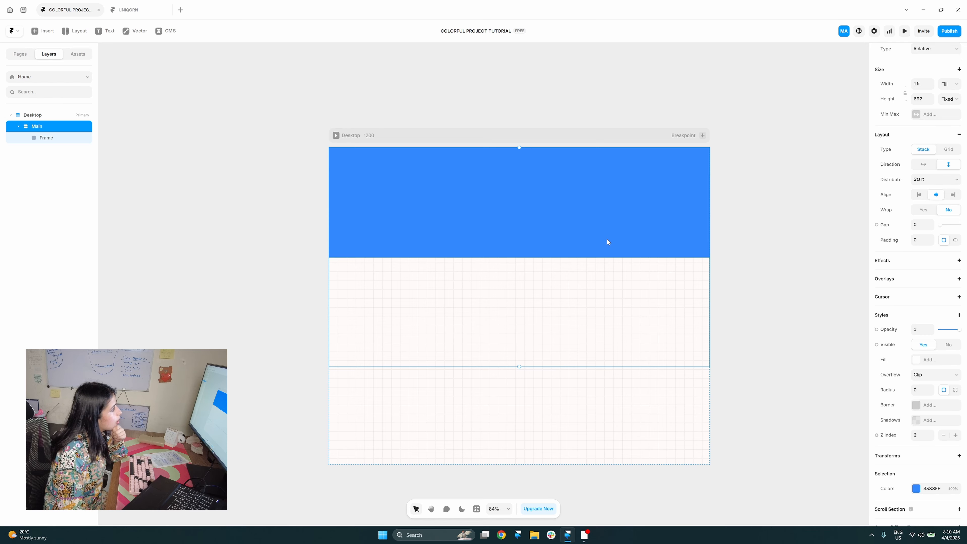
pyautogui.click(139, 151)
# - Recheck the Nav content component in the Header template and set the Main frame's Z Index to 1
pyautogui.click(384, 134)
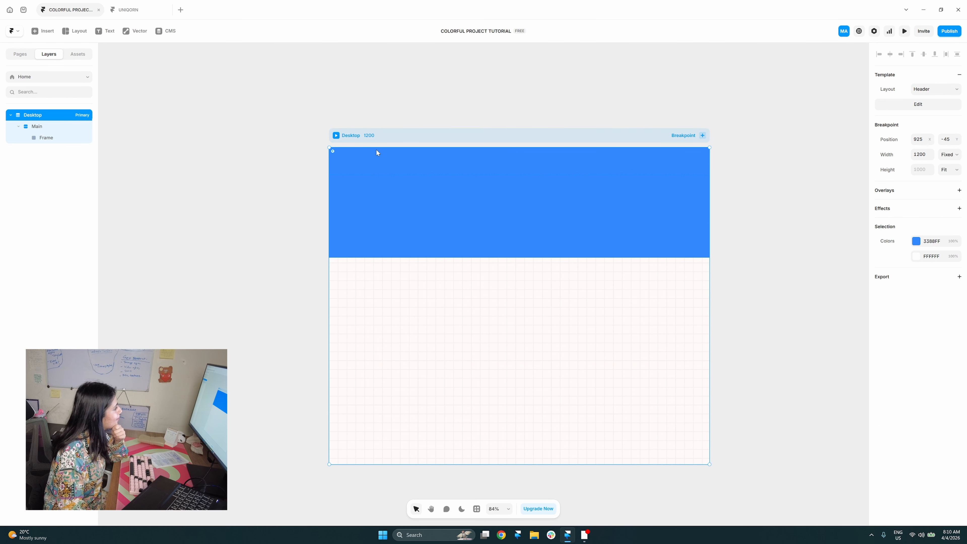
pyautogui.doubleClick(462, 163)
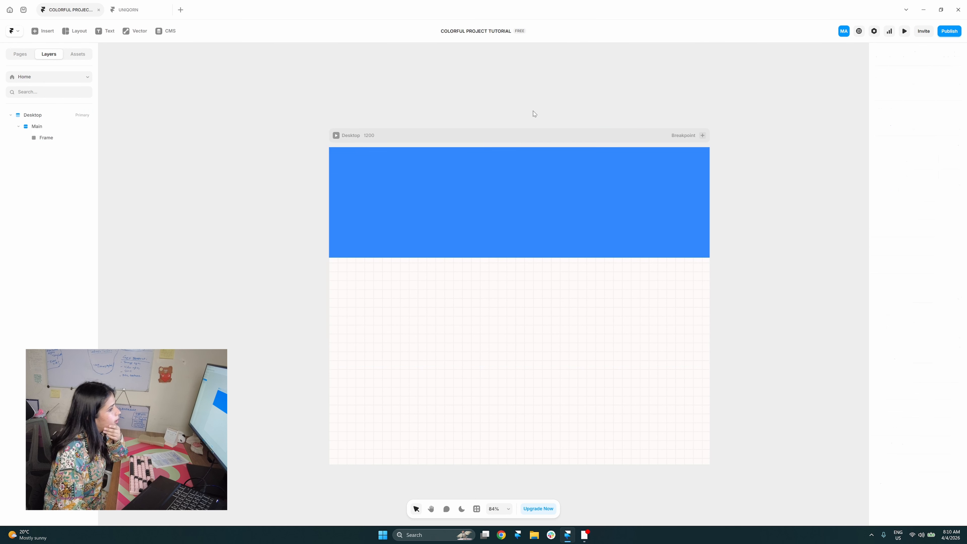
pyautogui.click(544, 134)
pyautogui.click(897, 108)
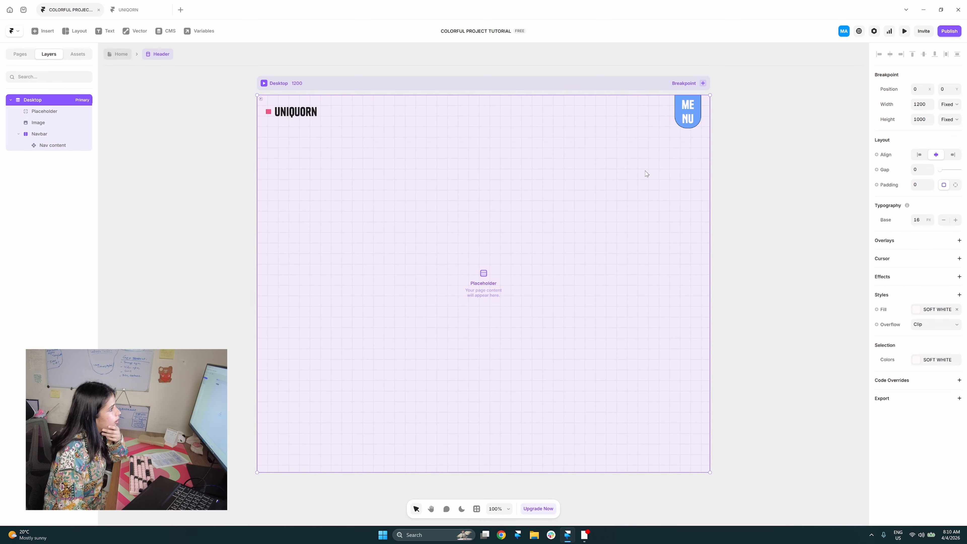
pyautogui.click(604, 127)
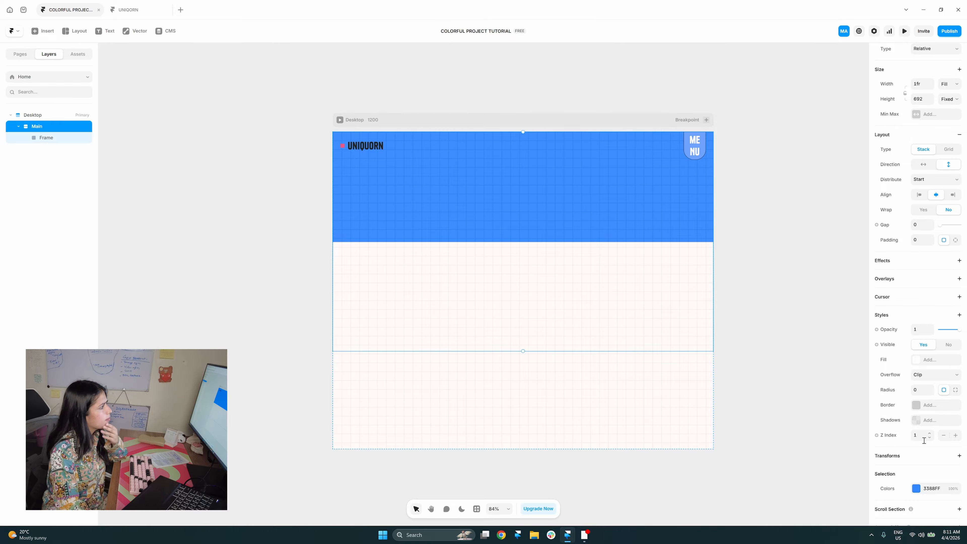
pyautogui.click(292, 261)
# - Extend the height of the frame inside Main to about 623 and remove its blue fill
pyautogui.click(411, 208)
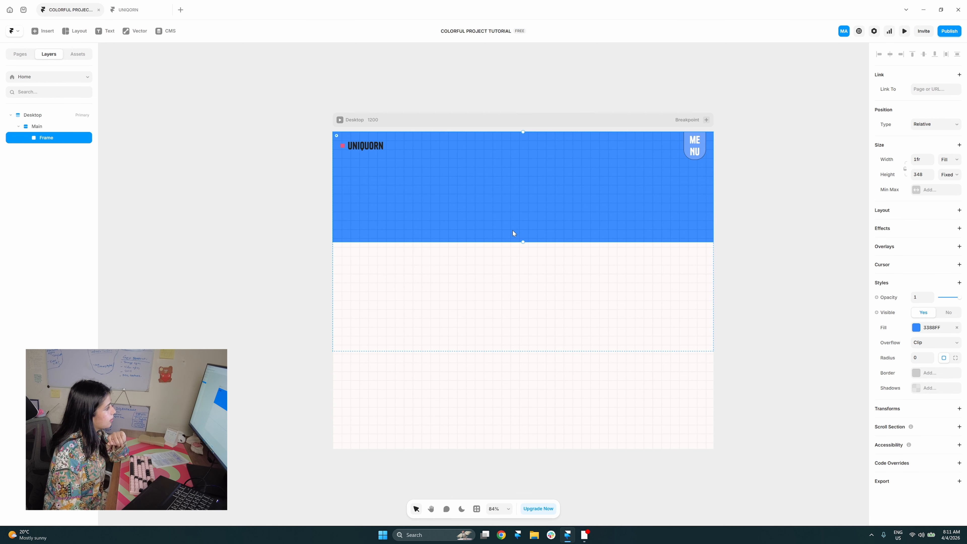
pyautogui.moveTo(523, 242); pyautogui.dragTo(523, 328)
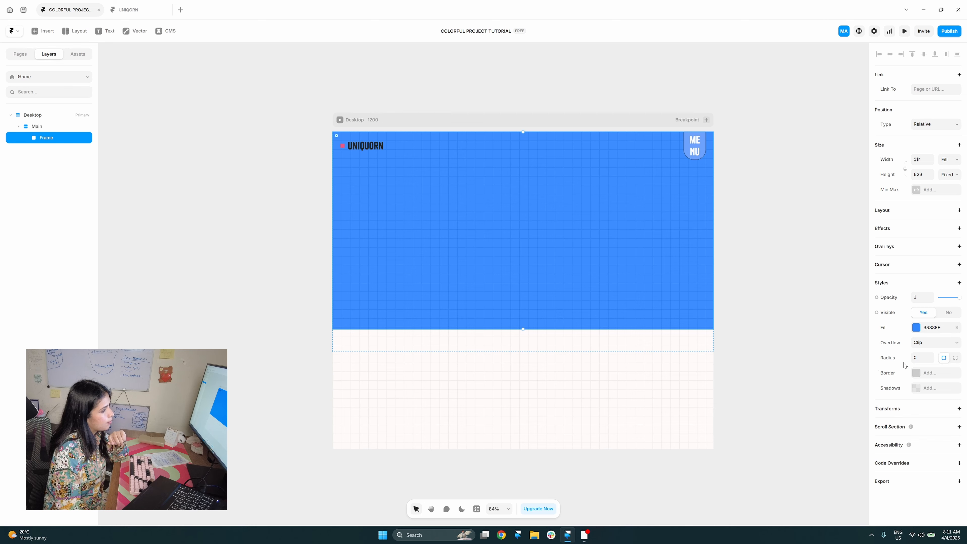
pyautogui.click(957, 328)
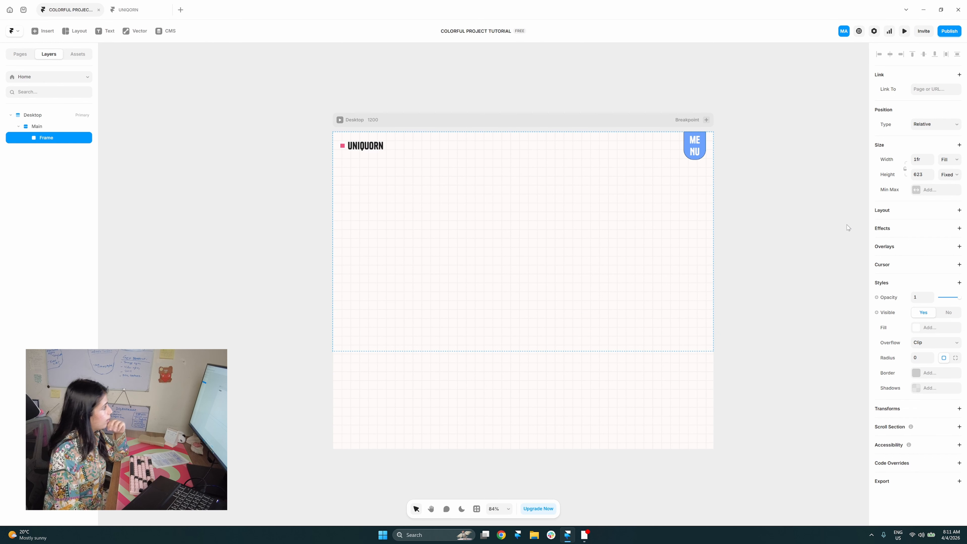
# - Rename the frame inside Main as Section and give it a vertical stack layout with Start distribution and a minimal gap
pyautogui.doubleClick(58, 138)
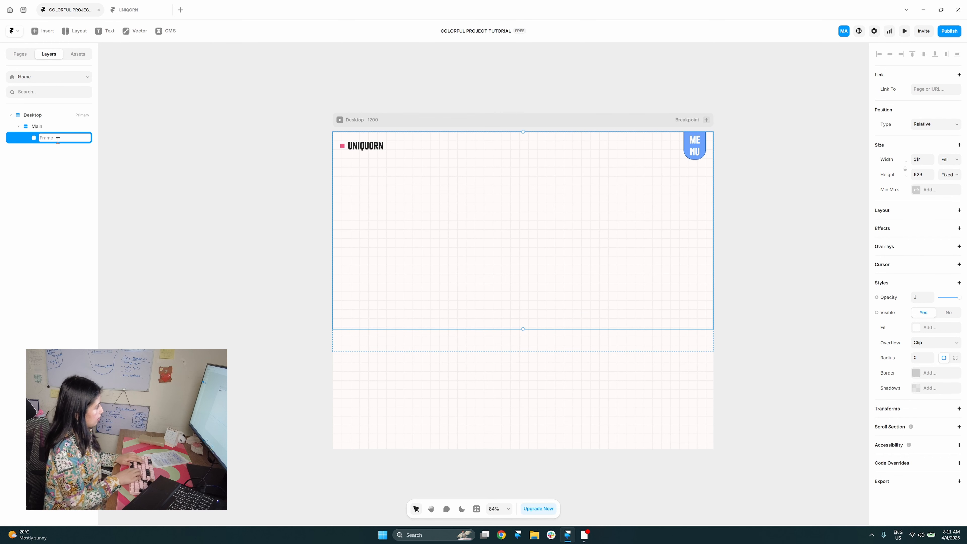
pyautogui.press('Return')
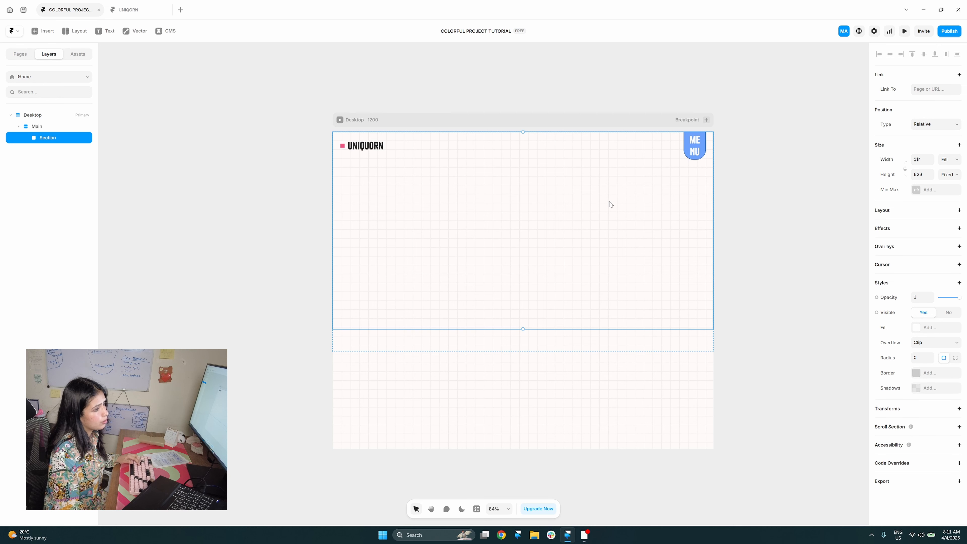
pyautogui.hotkey('shift', 'a')
pyautogui.click(943, 241)
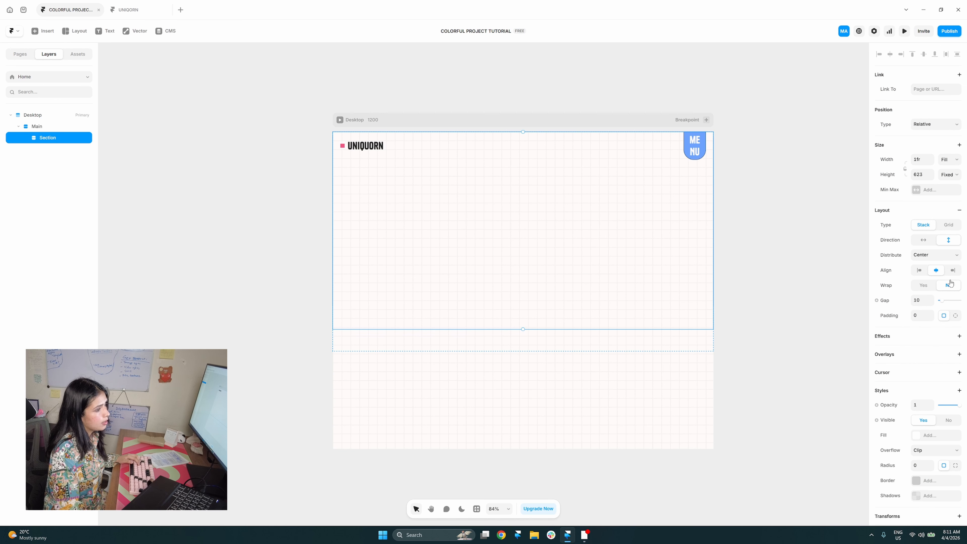
pyautogui.click(947, 259)
pyautogui.click(947, 265)
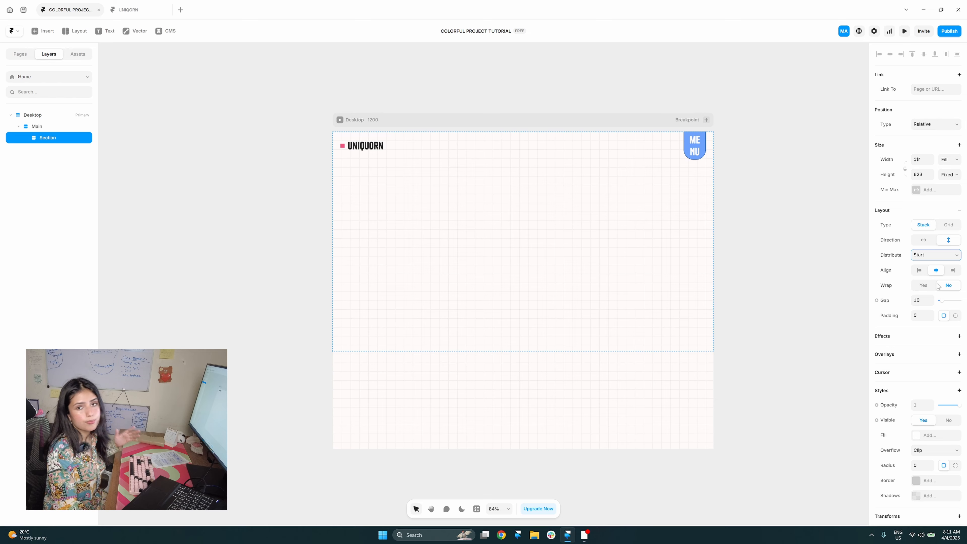
pyautogui.moveTo(942, 300); pyautogui.dragTo(827, 308)
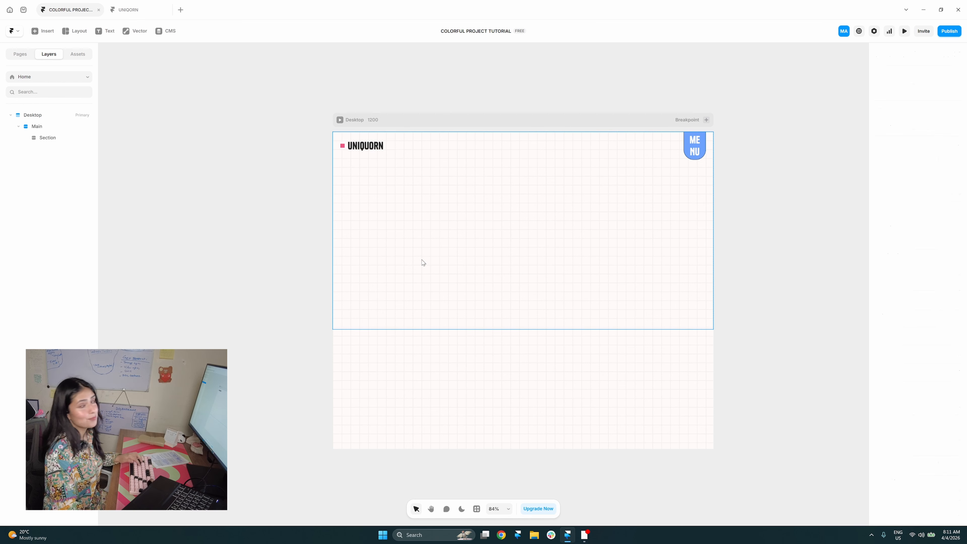
# - Draw a frame inside the section, set its width to Fill and stretch its height to about 609
pyautogui.press('f')
pyautogui.moveTo(372, 216); pyautogui.dragTo(706, 313)
pyautogui.click(949, 159)
pyautogui.click(944, 189)
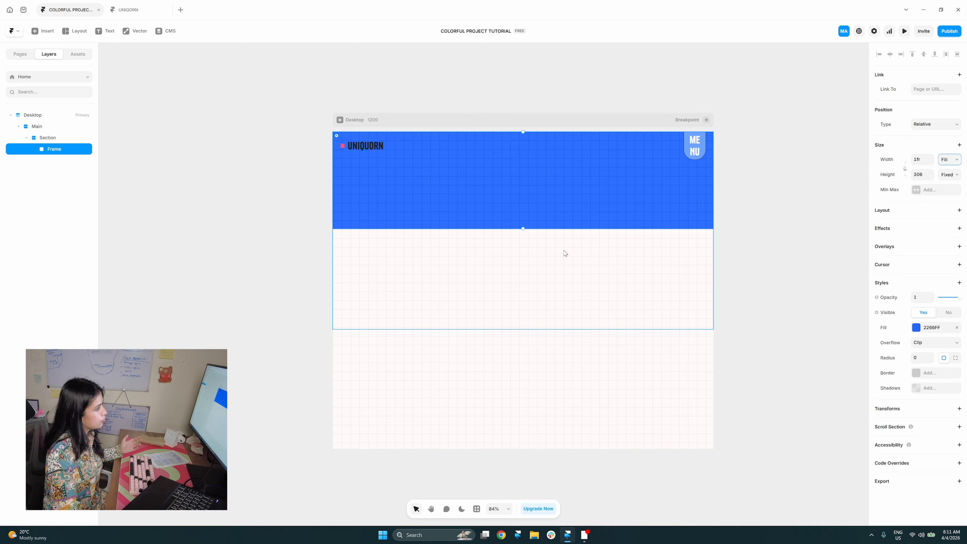
pyautogui.moveTo(554, 229); pyautogui.dragTo(556, 325)
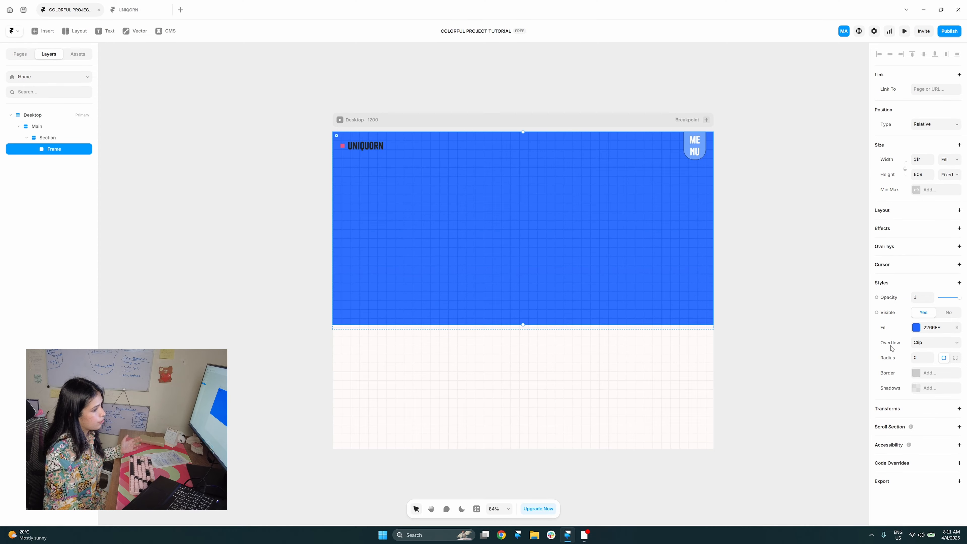
# - Remove the new frame's fill and rename the frame Content
pyautogui.click(957, 327)
pyautogui.doubleClick(69, 148)
pyautogui.write('Content')
pyautogui.press('Return')
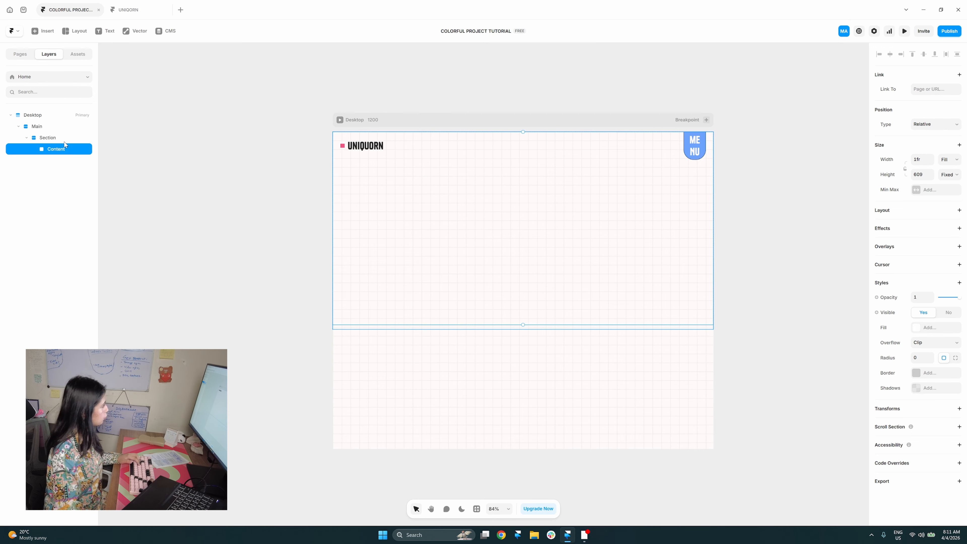
# - Rename the section that holds the Content frame to Hero section
pyautogui.doubleClick(65, 140)
pyautogui.write('Hero sectio')
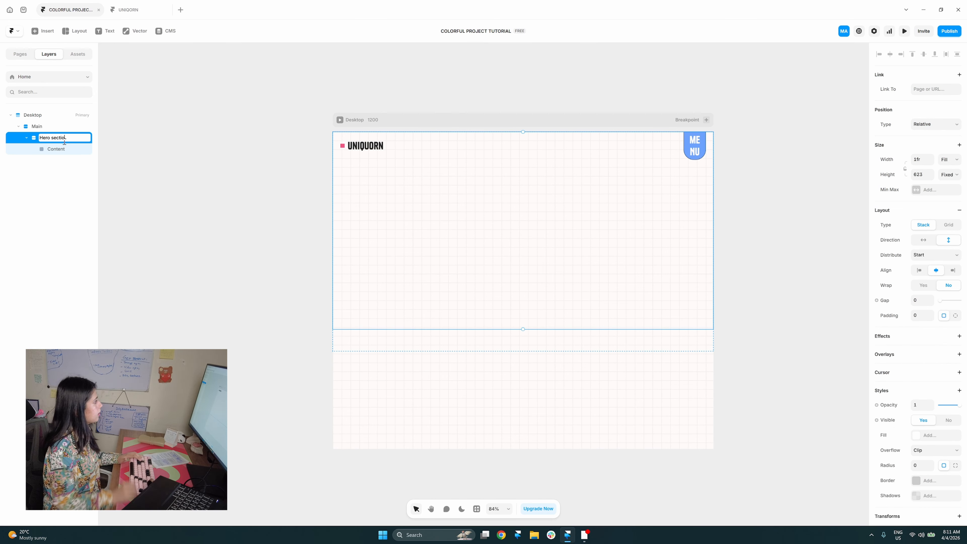
pyautogui.write('n')
pyautogui.press('Return')
# - Give the Content frame a vertical stack layout distributed from Start with a gap of 0
pyautogui.click(64, 147)
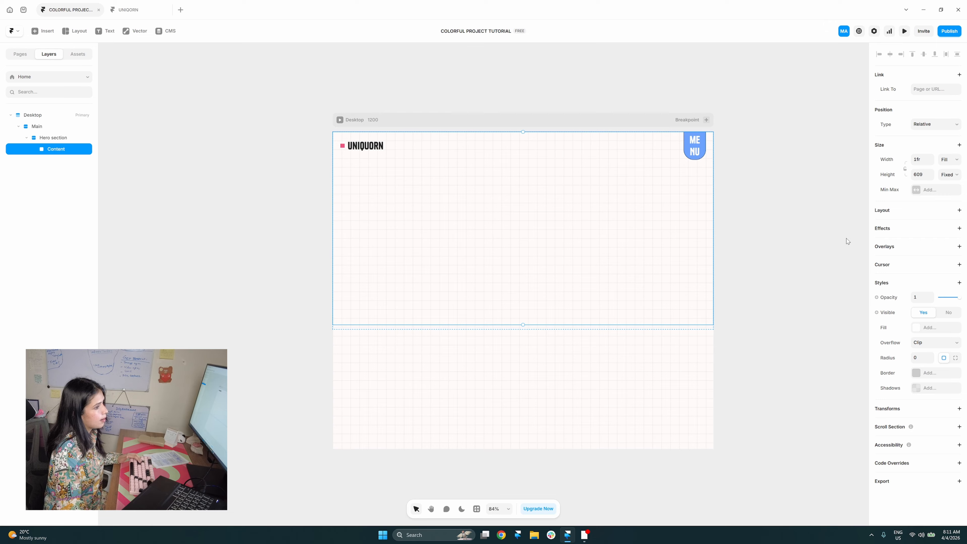
pyautogui.click(886, 214)
pyautogui.click(949, 240)
pyautogui.click(936, 255)
pyautogui.click(931, 258)
pyautogui.moveTo(942, 305); pyautogui.dragTo(937, 301)
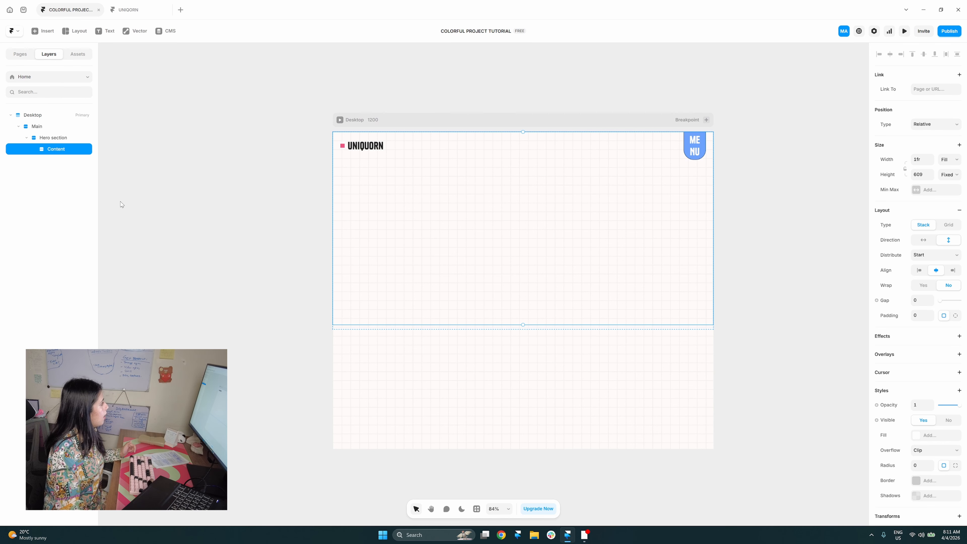
# - Set the Main and Hero section heights to Fit Content, and the Content frame's height to 728
pyautogui.click(37, 127)
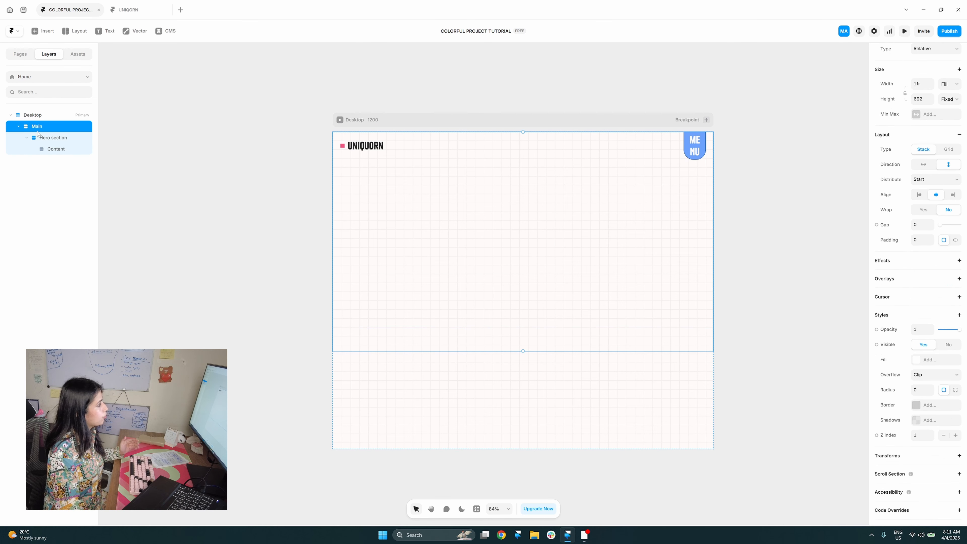
pyautogui.click(949, 99)
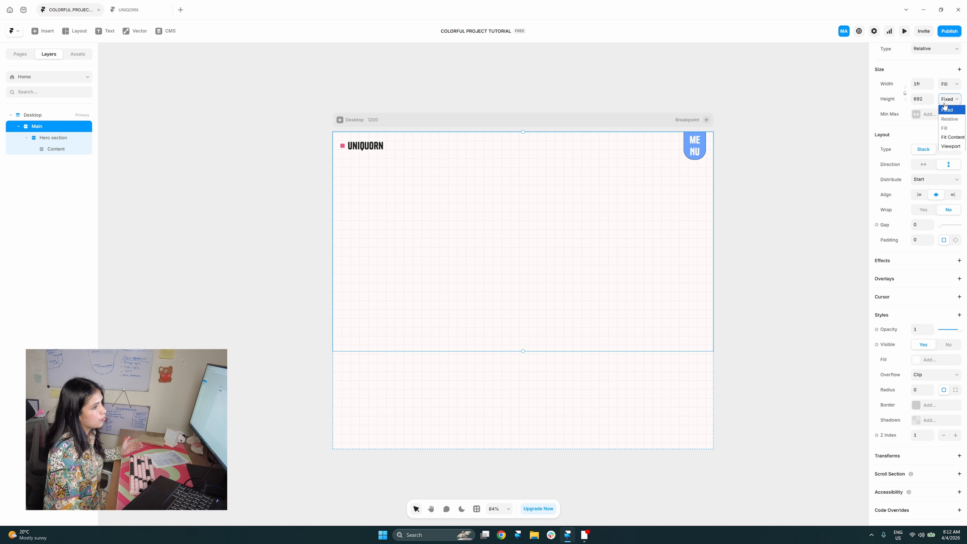
pyautogui.click(950, 146)
pyautogui.click(67, 138)
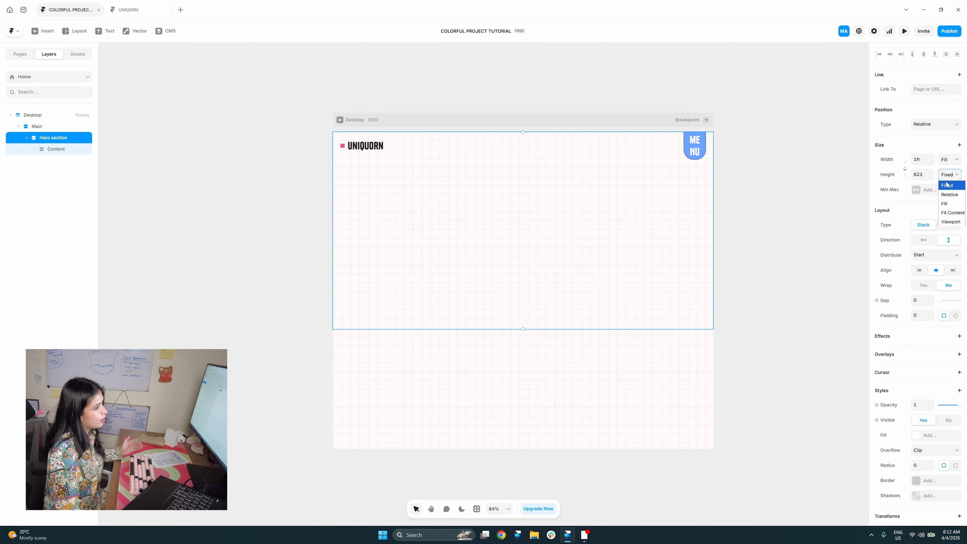
pyautogui.click(953, 213)
pyautogui.click(78, 150)
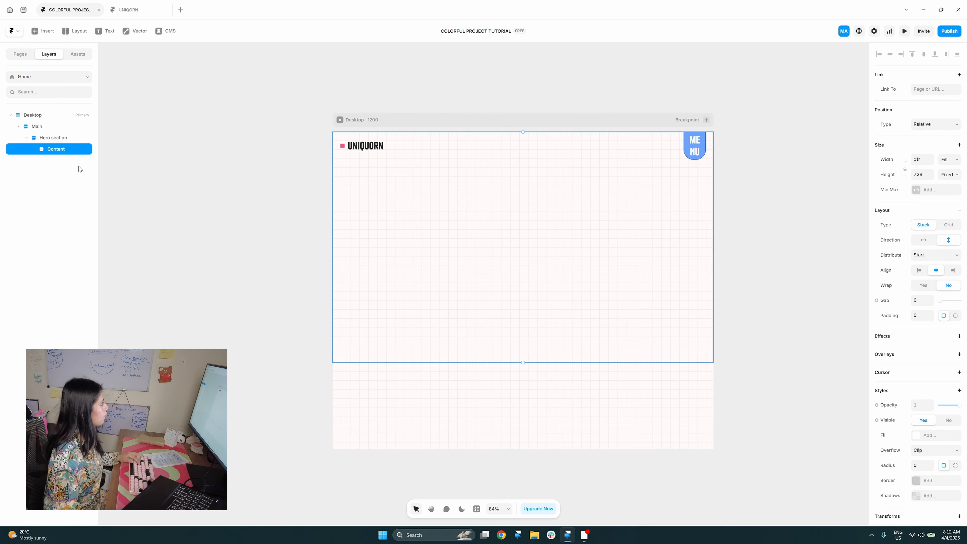
# - Add the text WE OFFER JAW-DROPPING: inside the Content frame and apply the Heading 1 style to it
pyautogui.click(129, 10)
pyautogui.click(57, 10)
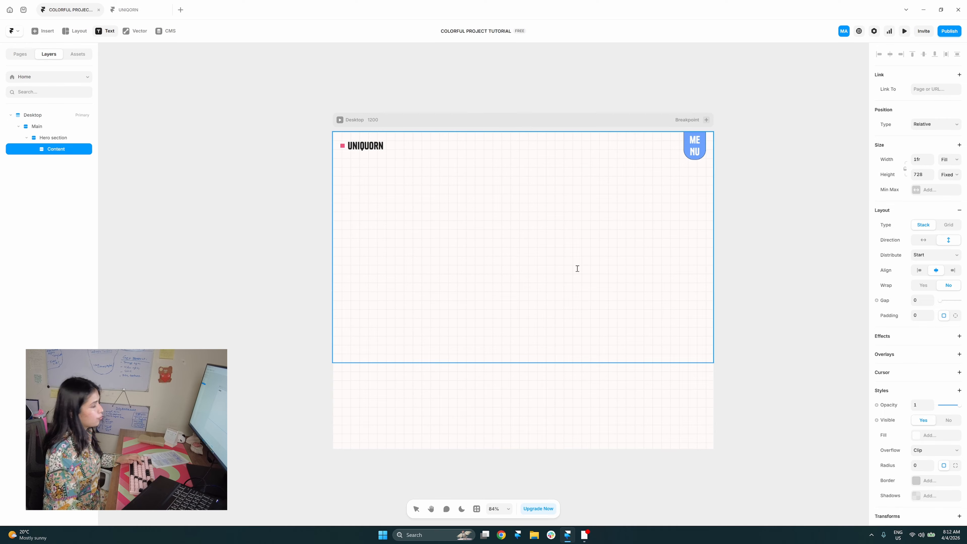
pyautogui.click(504, 259)
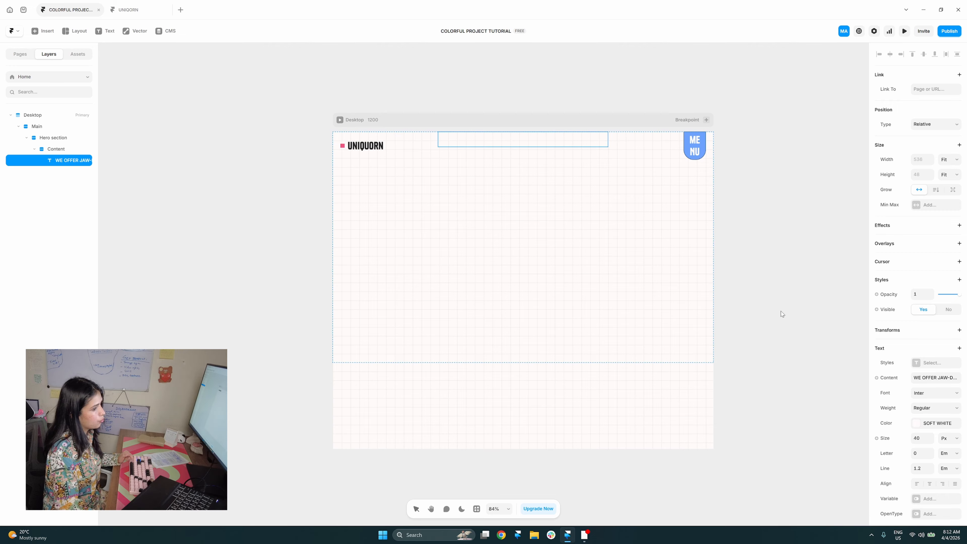
pyautogui.click(926, 363)
pyautogui.click(814, 407)
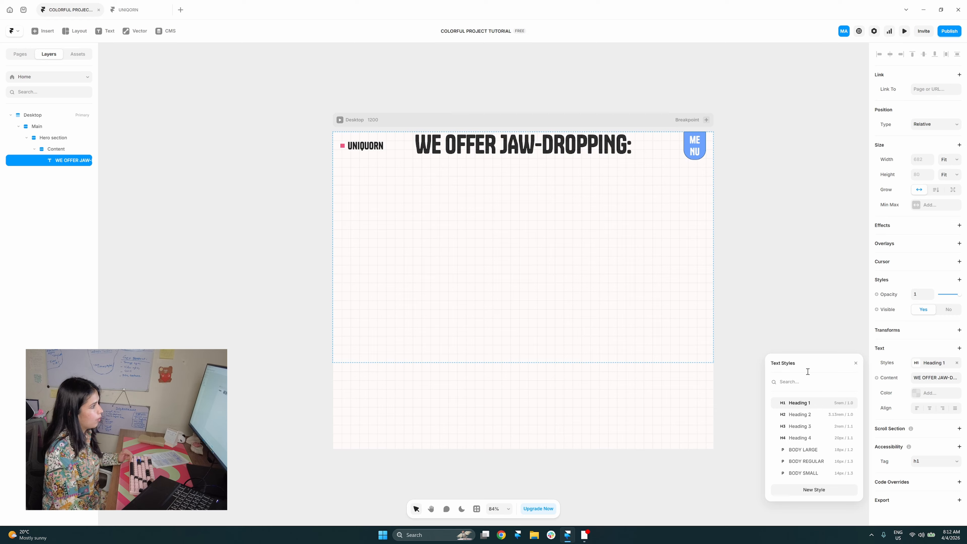
pyautogui.click(791, 300)
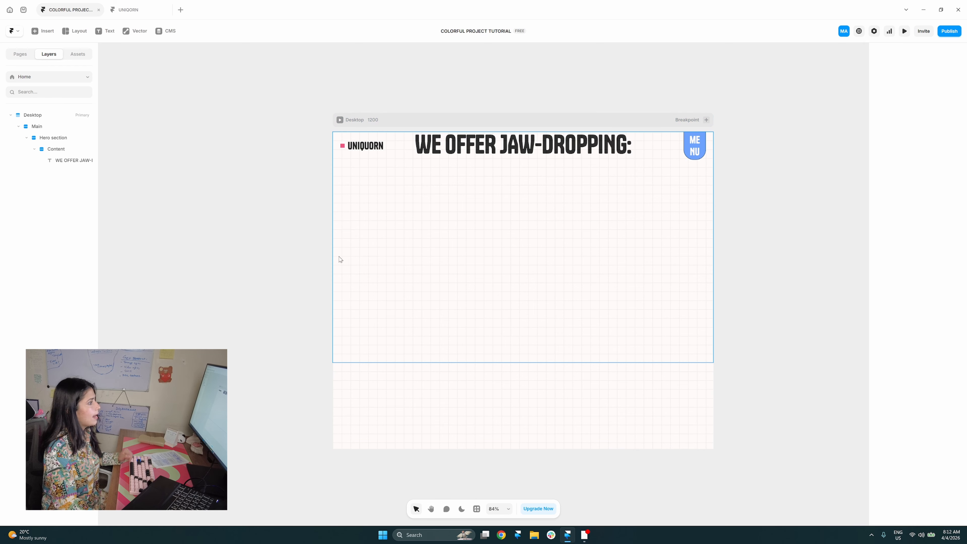
# - Set the Hero section's top padding to 150
pyautogui.click(598, 301)
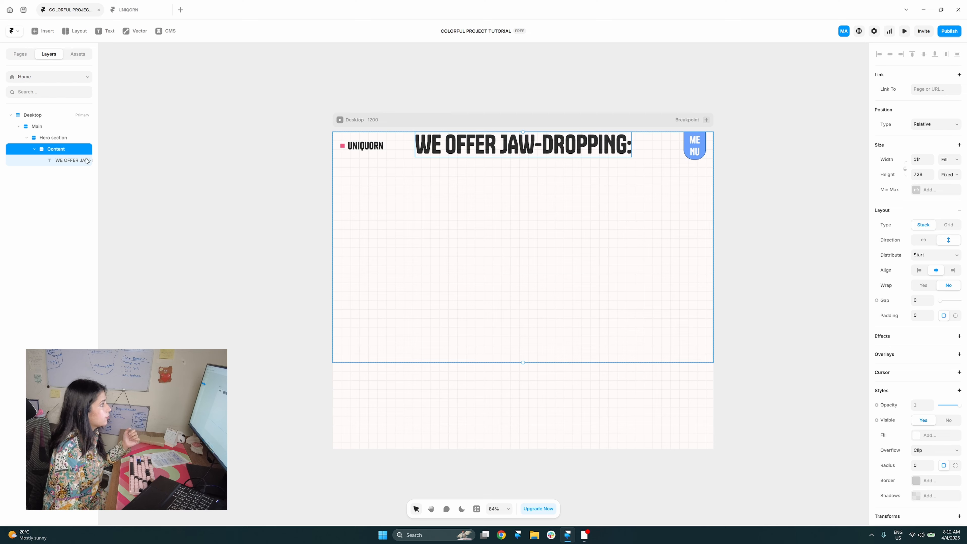
pyautogui.click(76, 141)
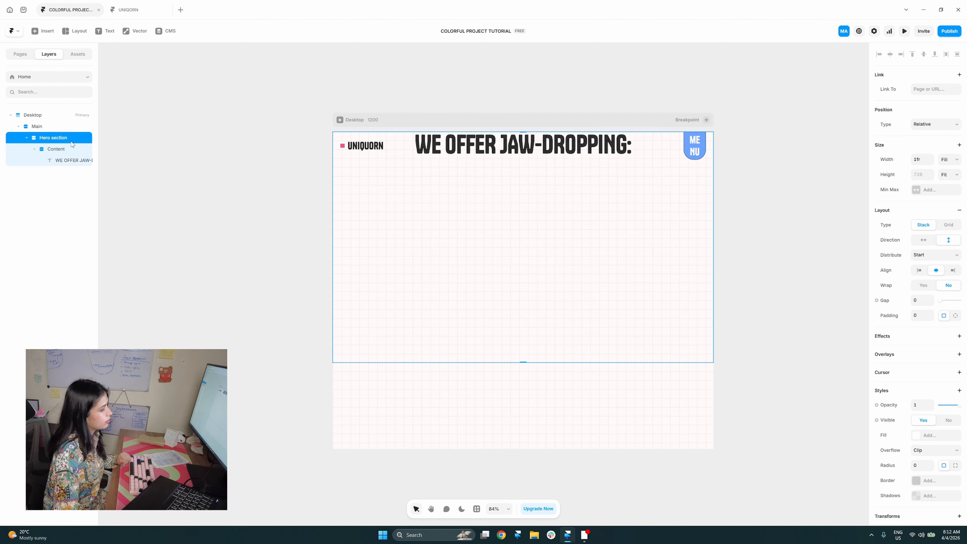
pyautogui.click(956, 315)
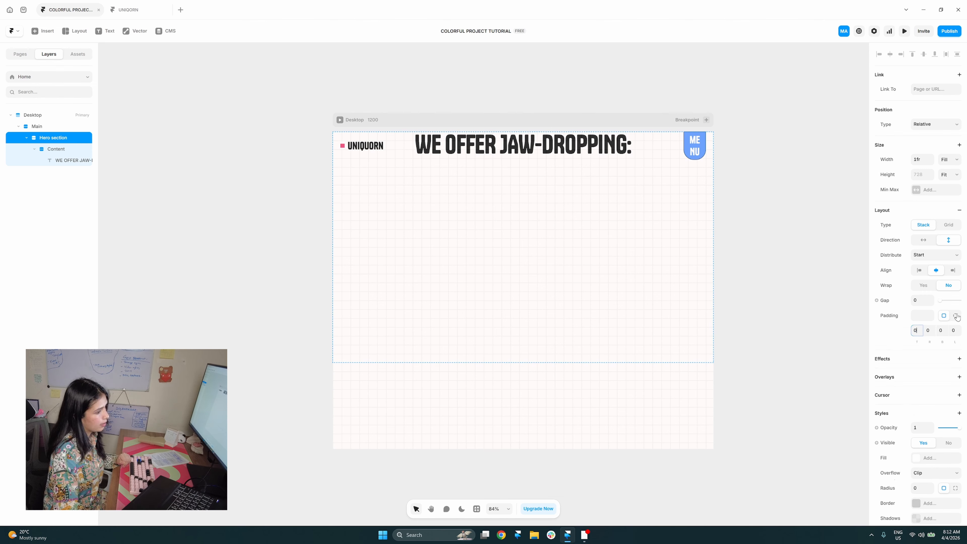
pyautogui.write('150')
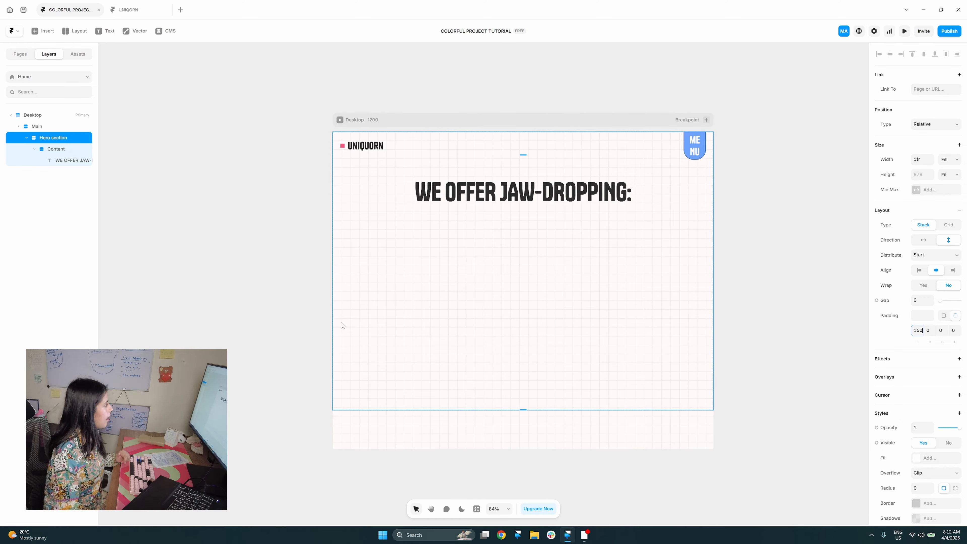
# - Add a fixed maximum width of 1200 to the Content frame
pyautogui.click(67, 153)
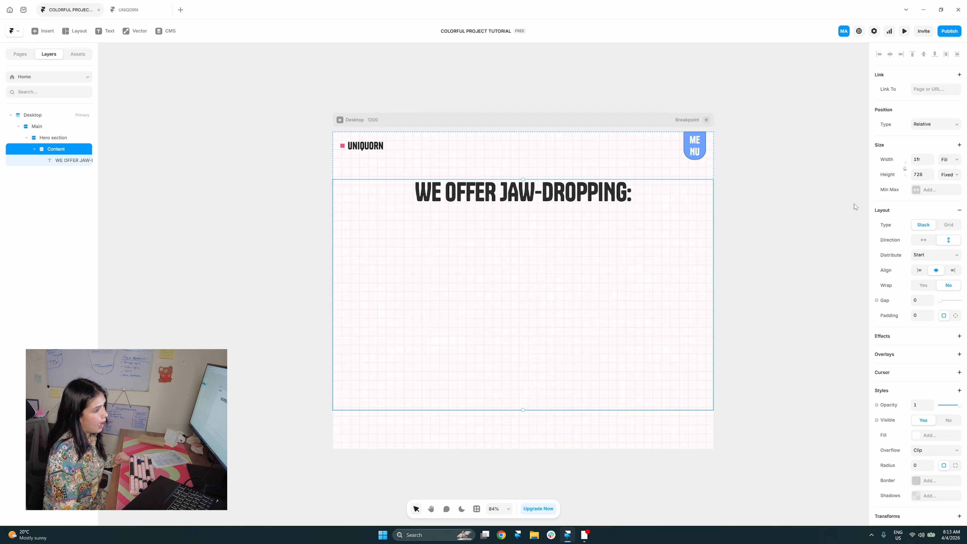
pyautogui.click(927, 192)
pyautogui.click(940, 199)
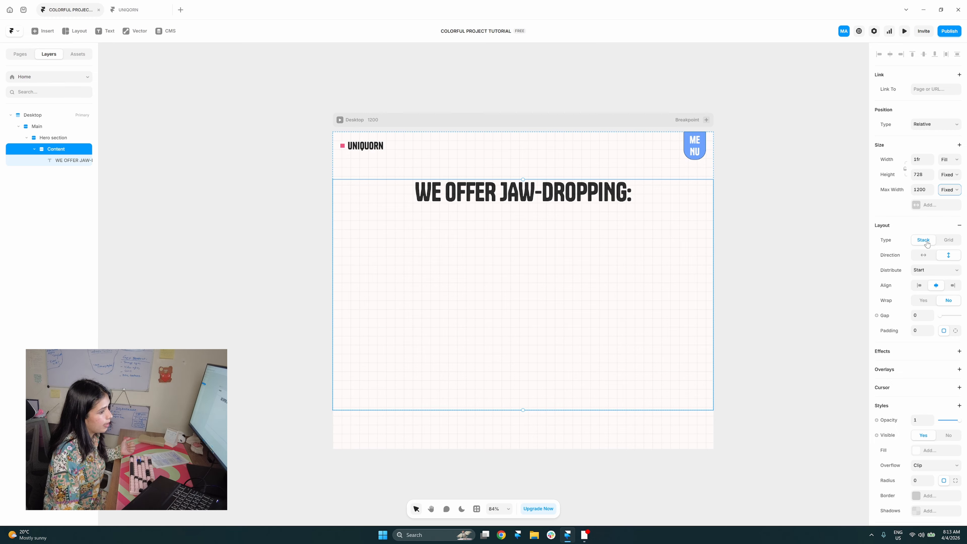
# - Set the Content frame's right and left padding to 24 each
pyautogui.click(955, 331)
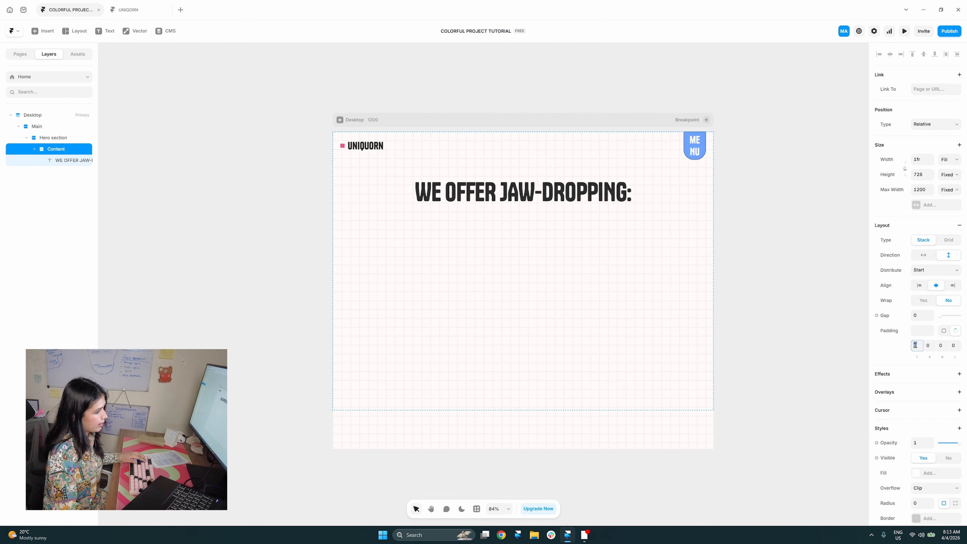
pyautogui.click(931, 346)
pyautogui.write('23')
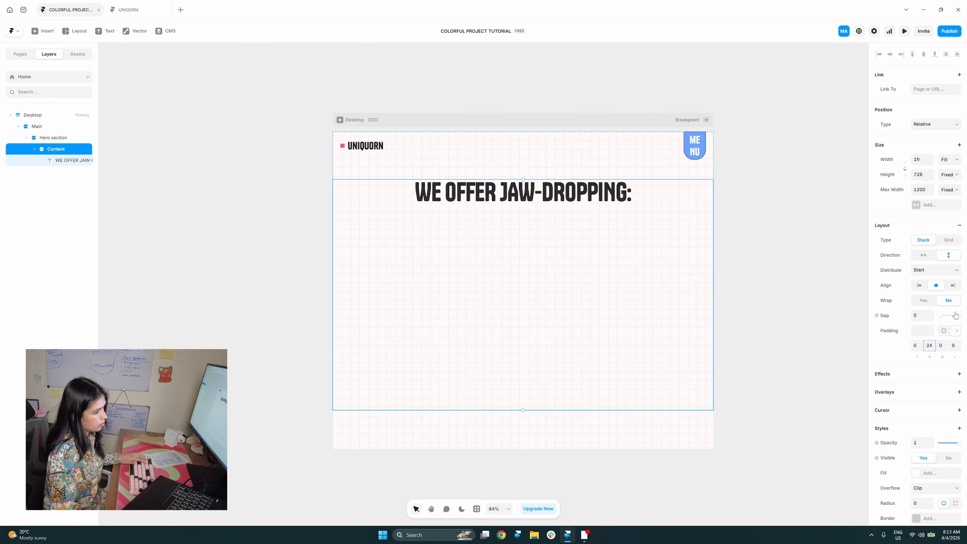
pyautogui.click(955, 345)
pyautogui.write('24')
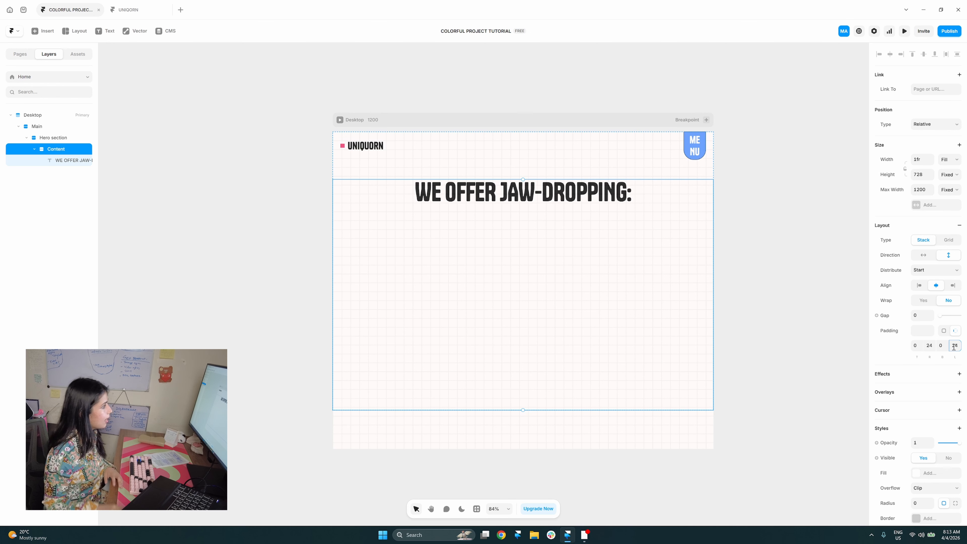
# - Duplicate the WE OFFER JAW-DROPPING: heading and replace the copy's text with BRAND DESIGN
pyautogui.moveTo(703, 331); pyautogui.dragTo(706, 330)
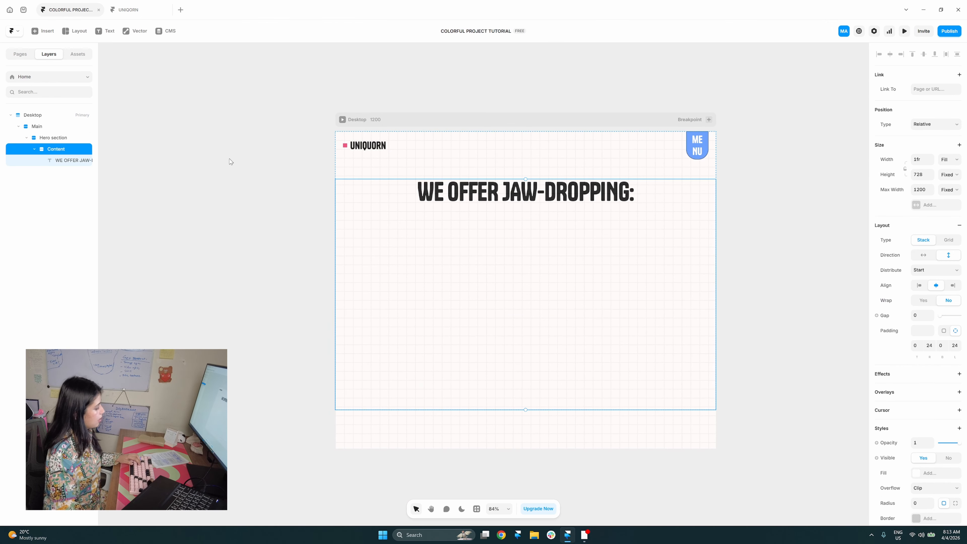
pyautogui.moveTo(421, 317); pyautogui.dragTo(427, 311)
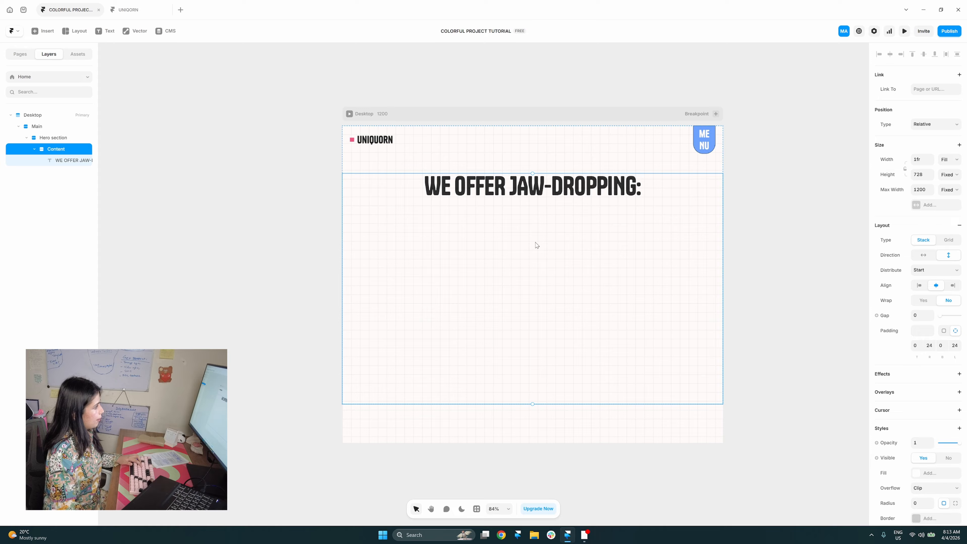
pyautogui.click(803, 263)
pyautogui.click(579, 187)
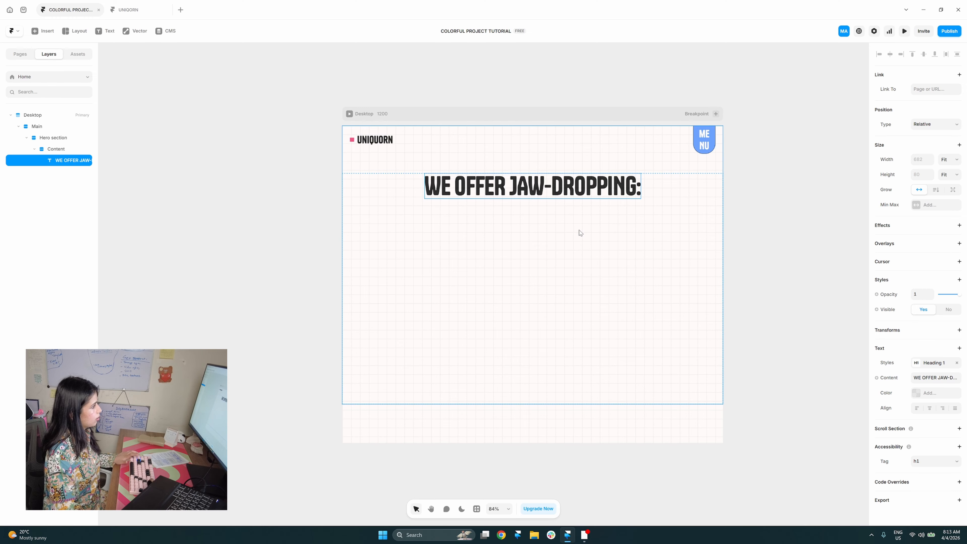
pyautogui.hotkey('ctrl', 'd')
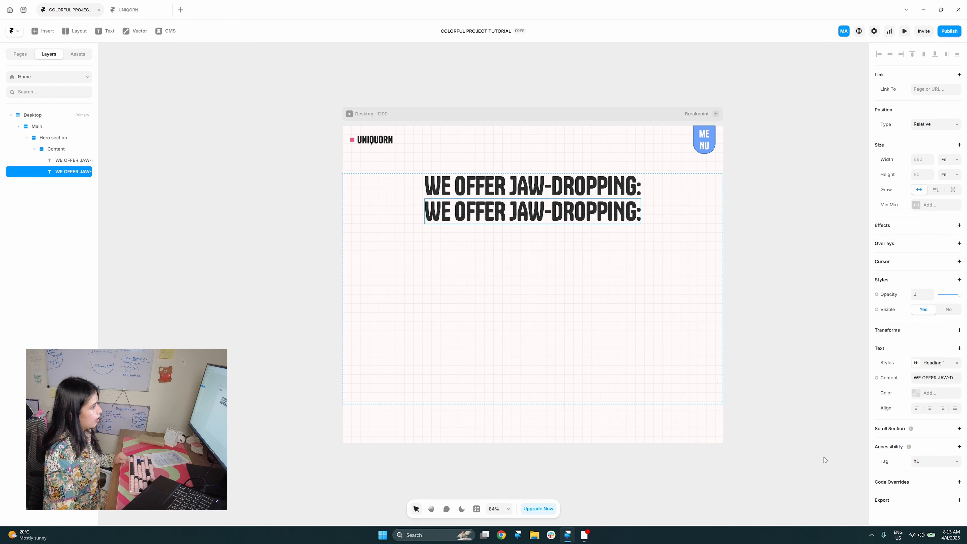
pyautogui.doubleClick(546, 222)
pyautogui.hotkey('ctrl', 'a')
pyautogui.write('BR')
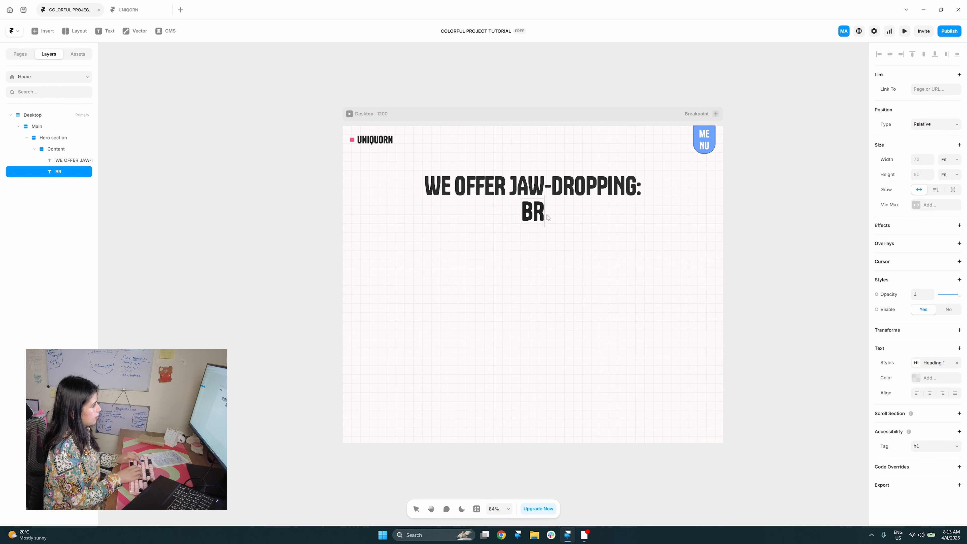
pyautogui.write('AND DESIGN')
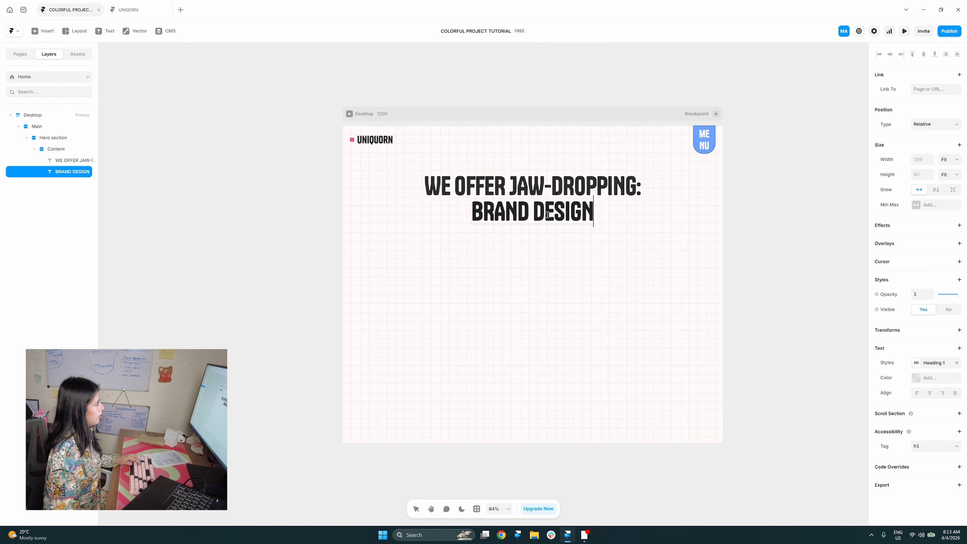
# - Check the UNIQORN reference project and apply the Heading 2 style to the BRAND DESIGN text
pyautogui.click(125, 11)
pyautogui.click(78, 12)
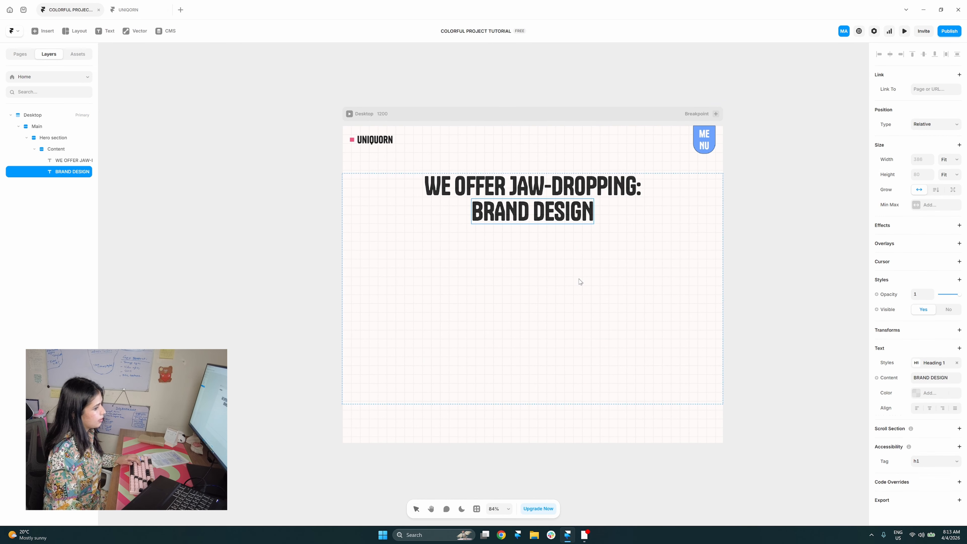
pyautogui.click(931, 365)
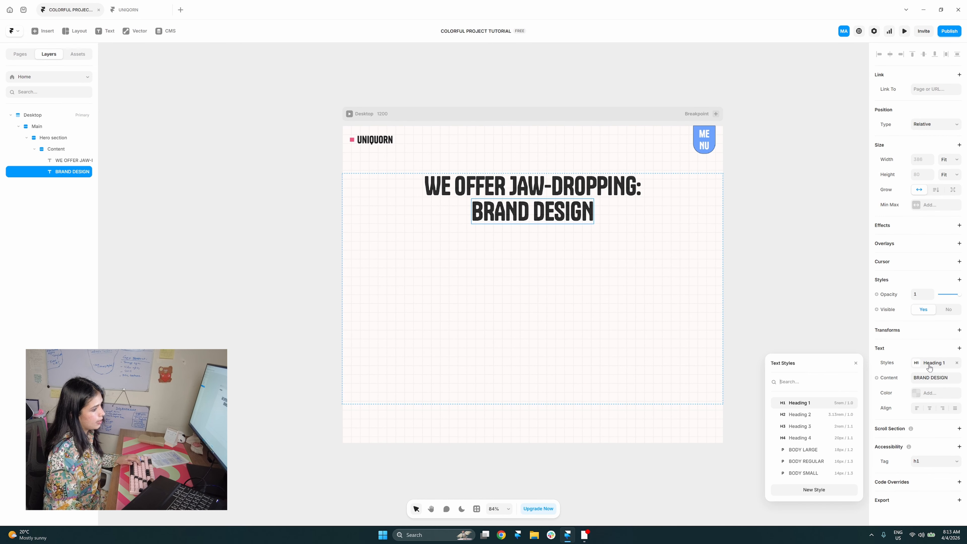
pyautogui.click(824, 416)
pyautogui.click(616, 265)
# - Wrap the BRAND DESIGN text in a stack and set the stack's width to Fit Content
pyautogui.click(544, 213)
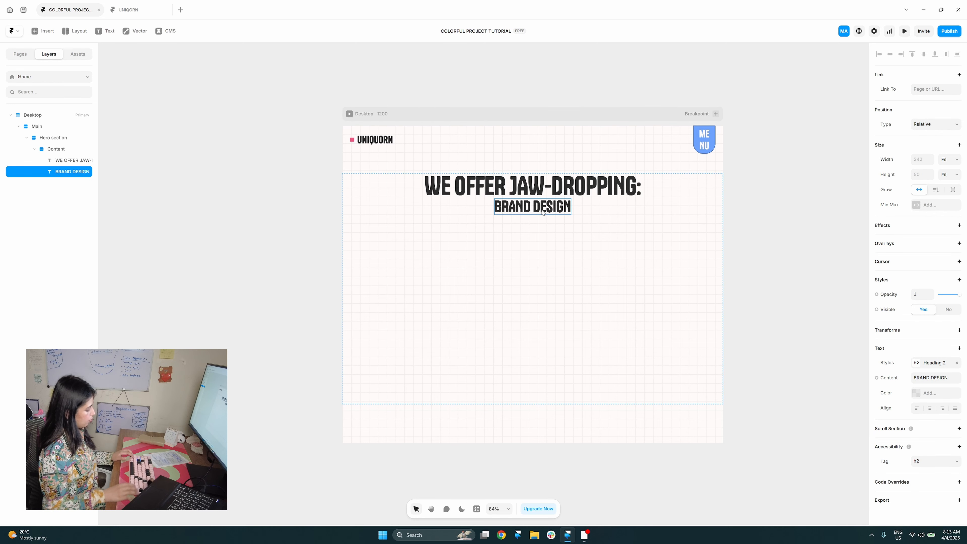
pyautogui.hotkey('ctrl', 'Return')
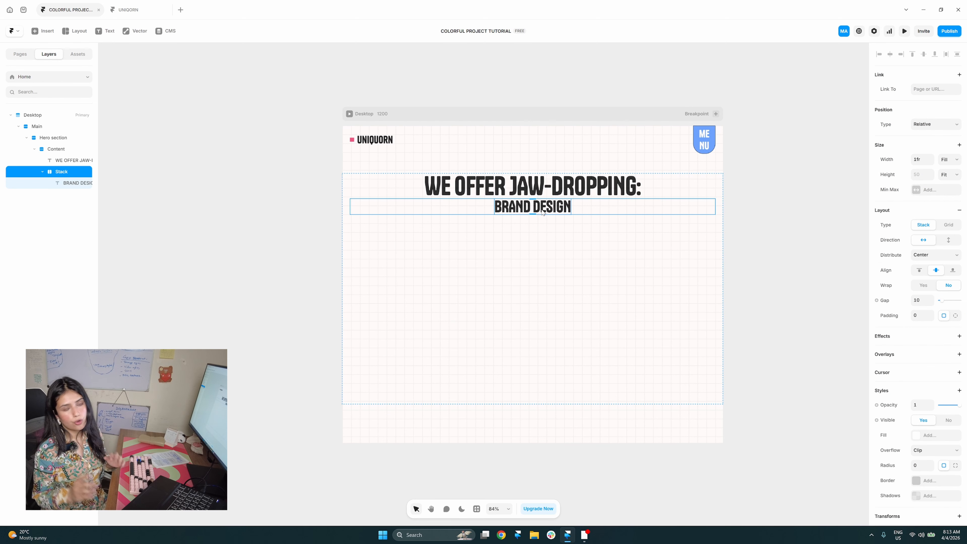
pyautogui.click(949, 159)
pyautogui.click(951, 194)
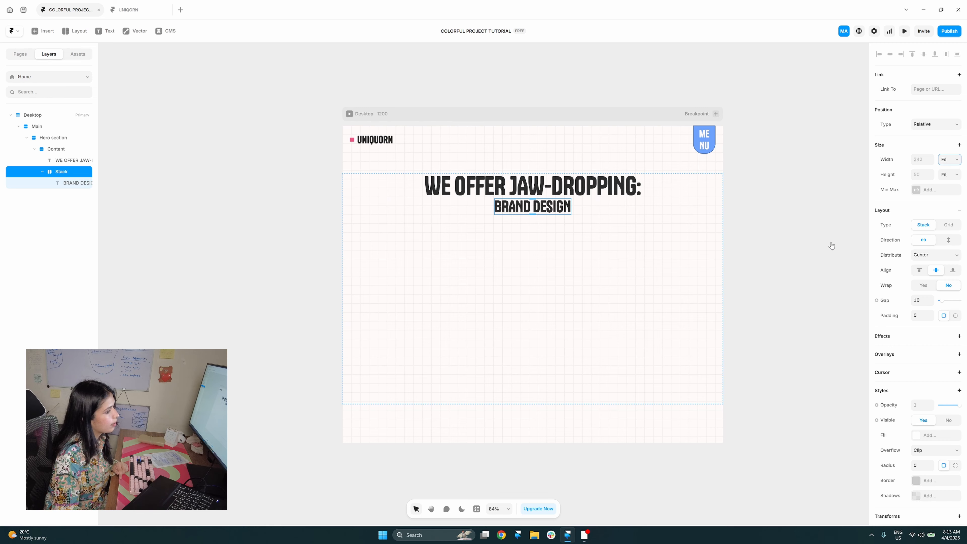
# - Set the BRAND DESIGN stack's top and bottom padding individually to 4
pyautogui.click(956, 315)
pyautogui.write('4')
pyautogui.click(938, 331)
pyautogui.write('4')
pyautogui.press('Return')
# - Set the BRAND DESIGN stack's padding to 8 at the top and bottom and 12 on the right and left
pyautogui.click(913, 331)
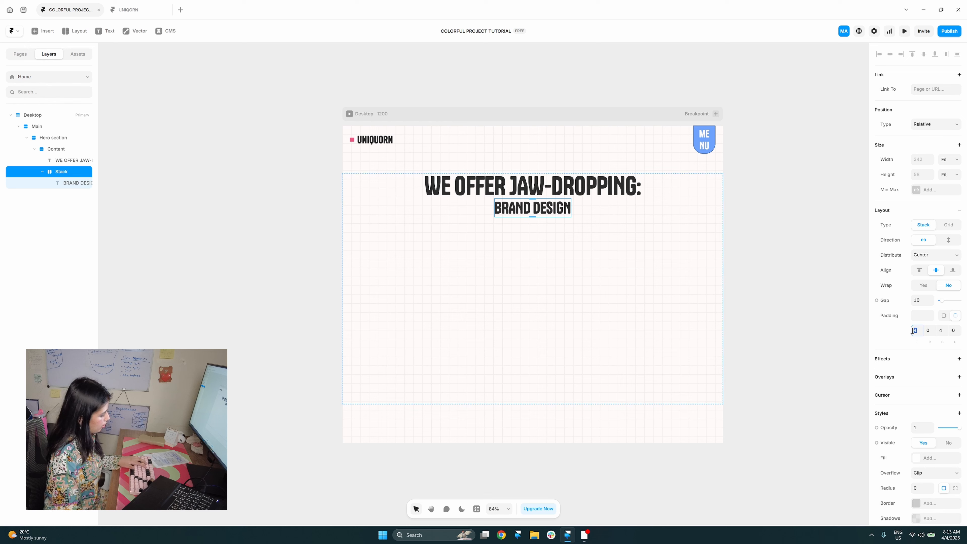
pyautogui.write('8')
pyautogui.click(942, 331)
pyautogui.write('8')
pyautogui.click(928, 331)
pyautogui.write('12')
pyautogui.click(954, 332)
pyautogui.write('12')
pyautogui.click(916, 331)
# - Check the label colour in the UNIQORN reference project and fill the BRAND DESIGN stack with the BLUE colour style
pyautogui.scroll(-2, 933, 413)
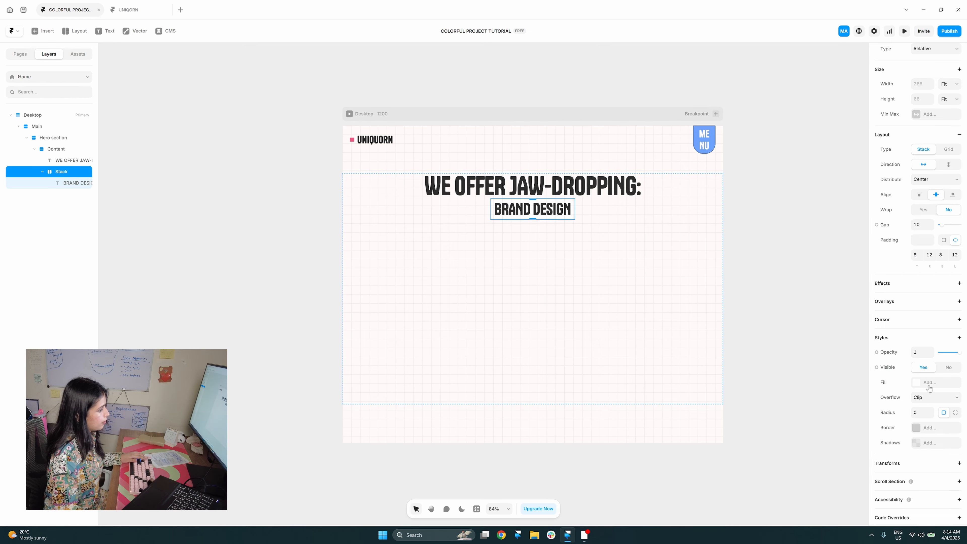
pyautogui.click(929, 382)
pyautogui.scroll(-3, 815, 381)
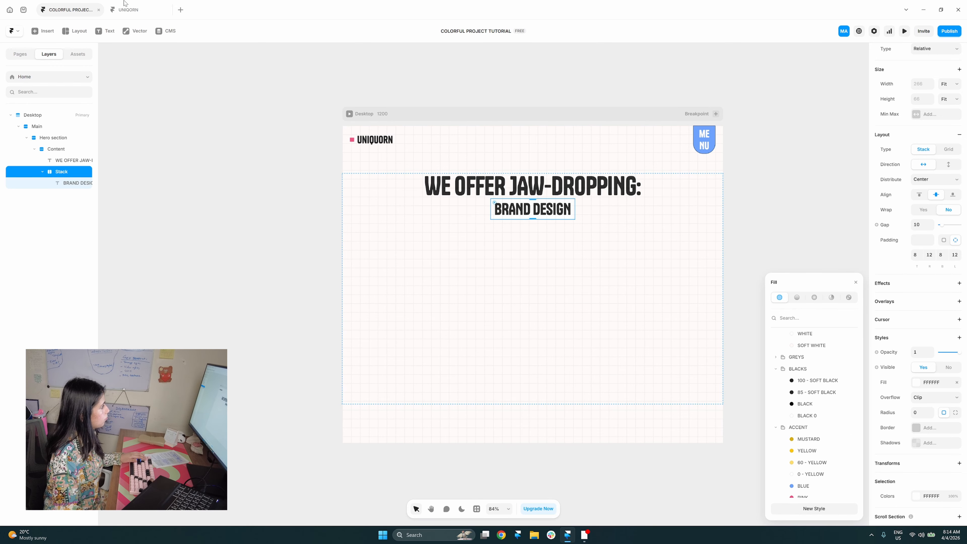
pyautogui.click(127, 9)
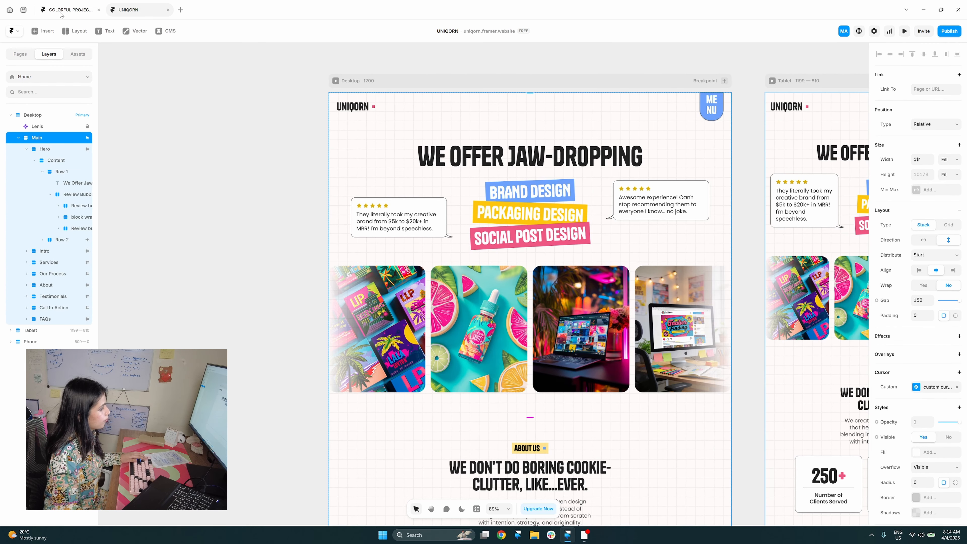
pyautogui.click(49, 6)
pyautogui.scroll(-3, 811, 381)
pyautogui.click(803, 486)
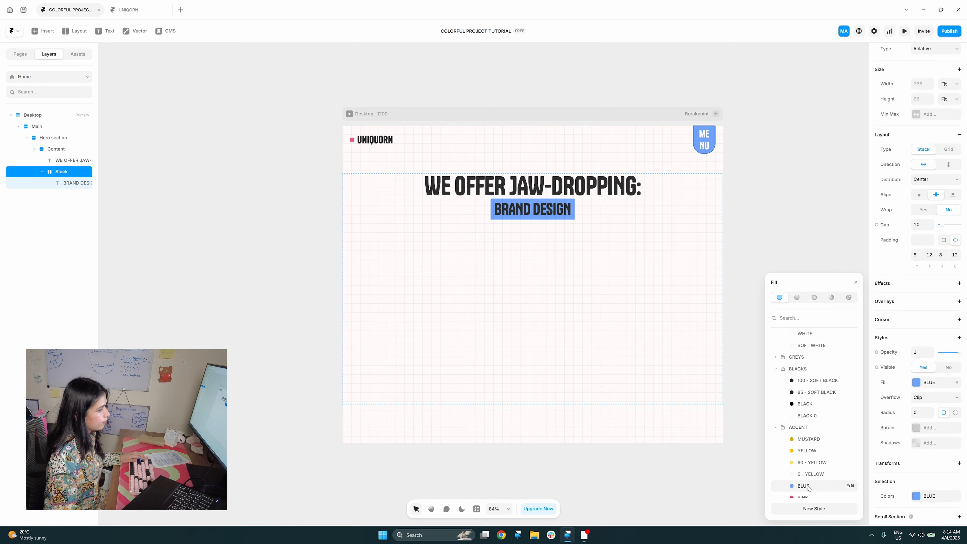
# - Apply the SOFT WHITE colour style to the BRAND DESIGN text
pyautogui.click(548, 214)
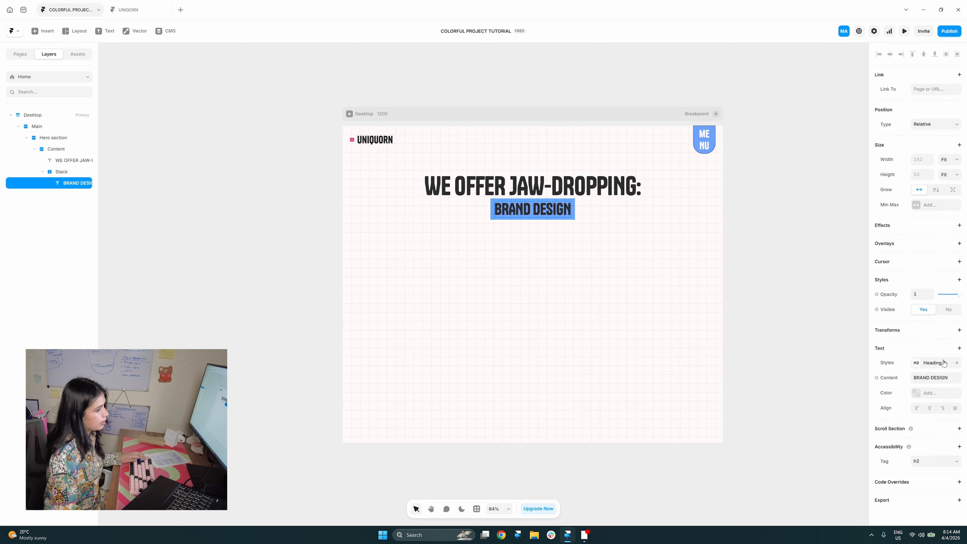
pyautogui.click(926, 393)
pyautogui.scroll(-3, 812, 434)
pyautogui.click(815, 422)
pyautogui.click(550, 254)
# - Turn the blue BRAND DESIGN stack into a component named COLORFUL BLOCK
pyautogui.click(556, 220)
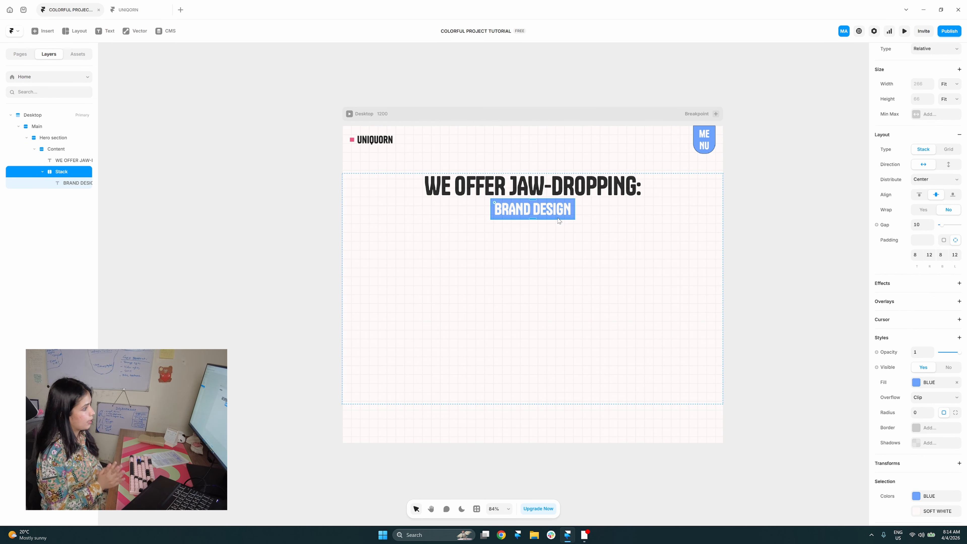
pyautogui.hotkey('ctrl', 'alt', 'k')
pyautogui.write('cOLOR')
pyautogui.press('BackSpace')
pyautogui.press('BackSpace')
pyautogui.press('BackSpace')
pyautogui.press('BackSpace')
pyautogui.write('OLORFUL BLOCK')
pyautogui.press('Return')
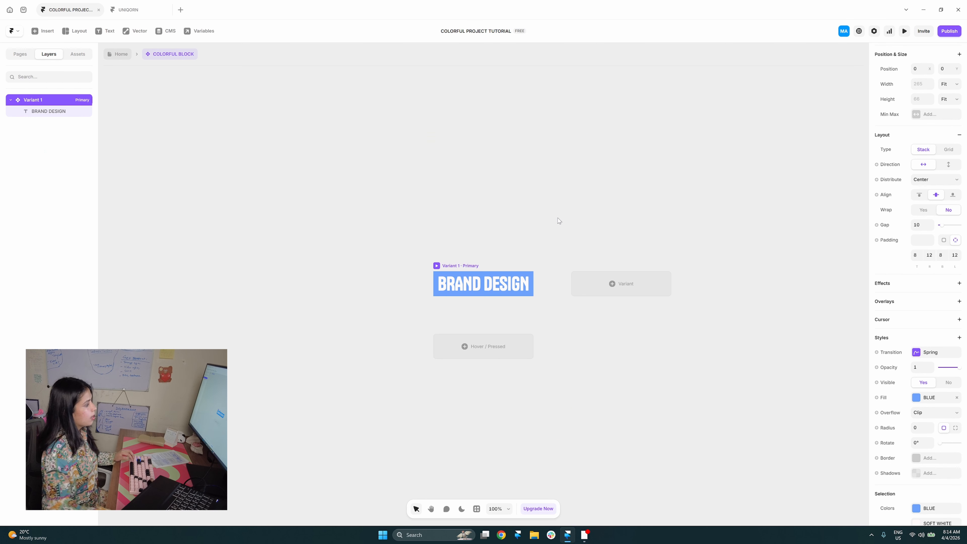
# - Create a Color variable for the fill of the component's primary variant
pyautogui.moveTo(553, 218); pyautogui.dragTo(539, 203)
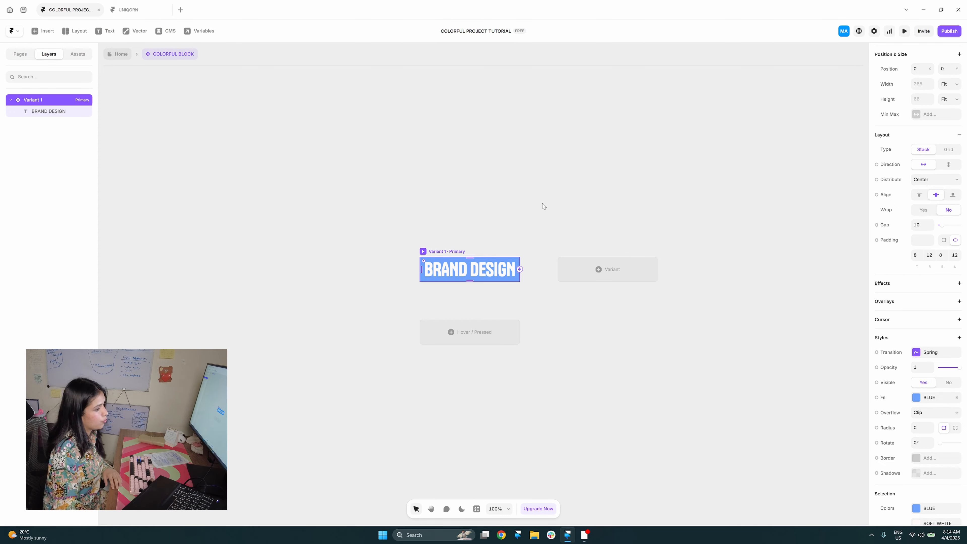
pyautogui.click(877, 397)
pyautogui.moveTo(895, 412)
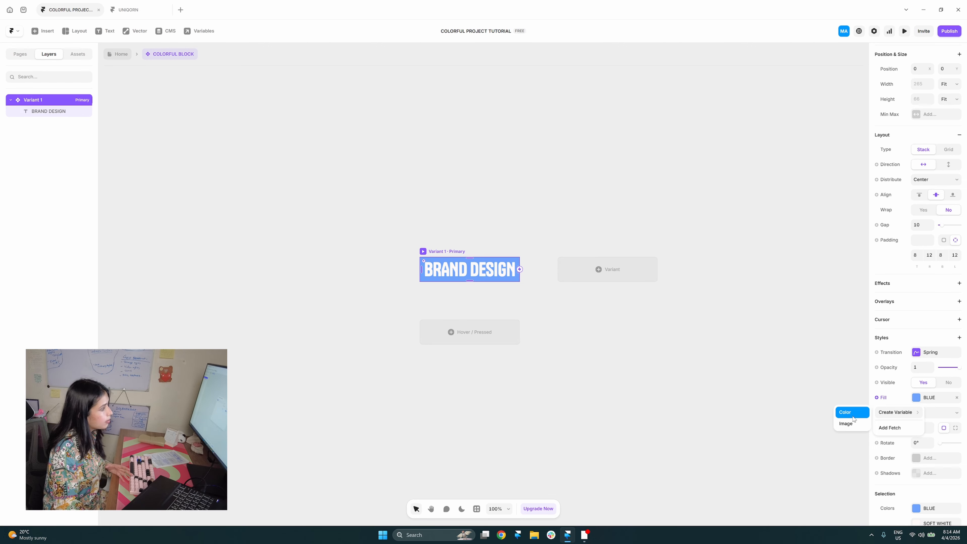
pyautogui.click(854, 416)
pyautogui.click(820, 414)
# - Create a variable for the BRAND DESIGN text's content and return to the Home page
pyautogui.click(498, 272)
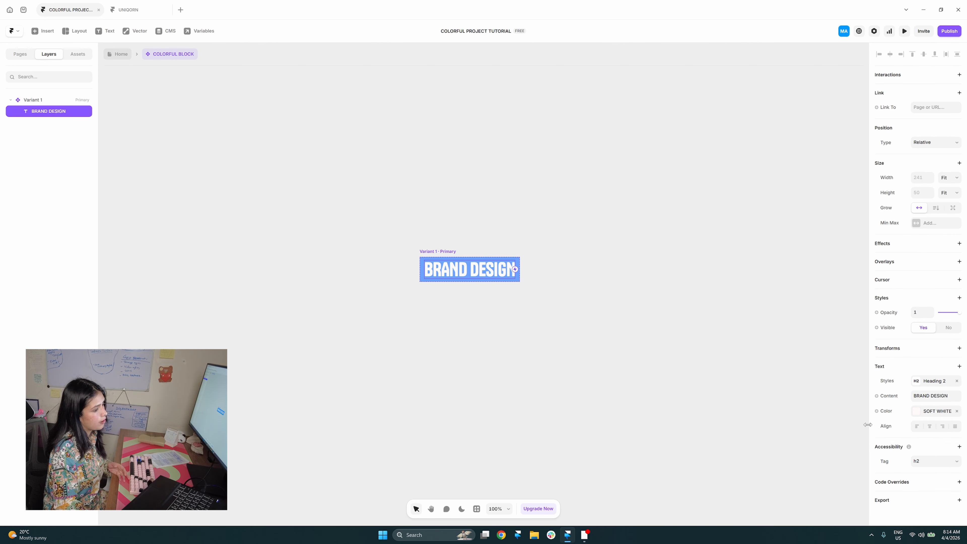
pyautogui.click(877, 397)
pyautogui.click(857, 412)
pyautogui.click(725, 412)
pyautogui.click(119, 55)
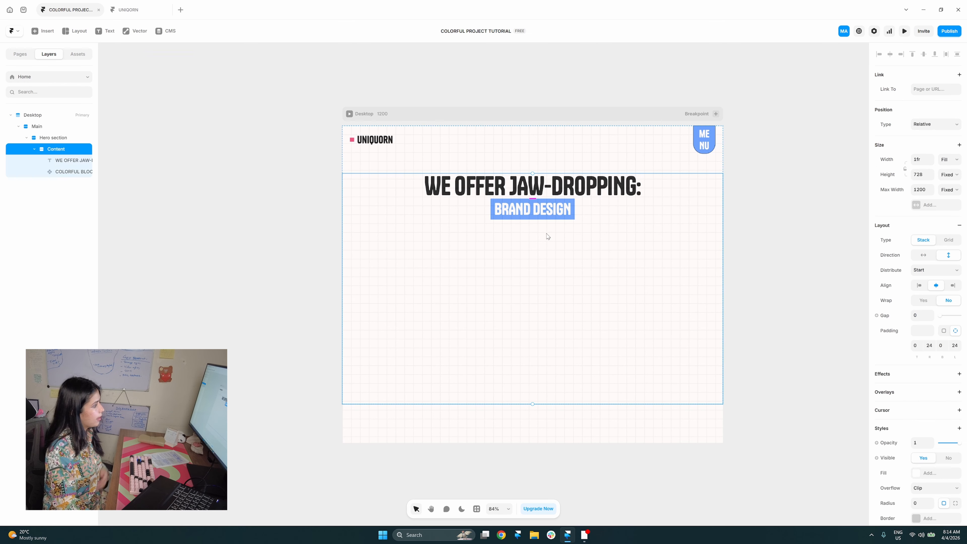
# - Duplicate the COLORFUL BLOCK instance twice inside the Content stack
pyautogui.click(551, 220)
pyautogui.hotkey('ctrl', 'd')
pyautogui.hotkey('ctrl', 'd')
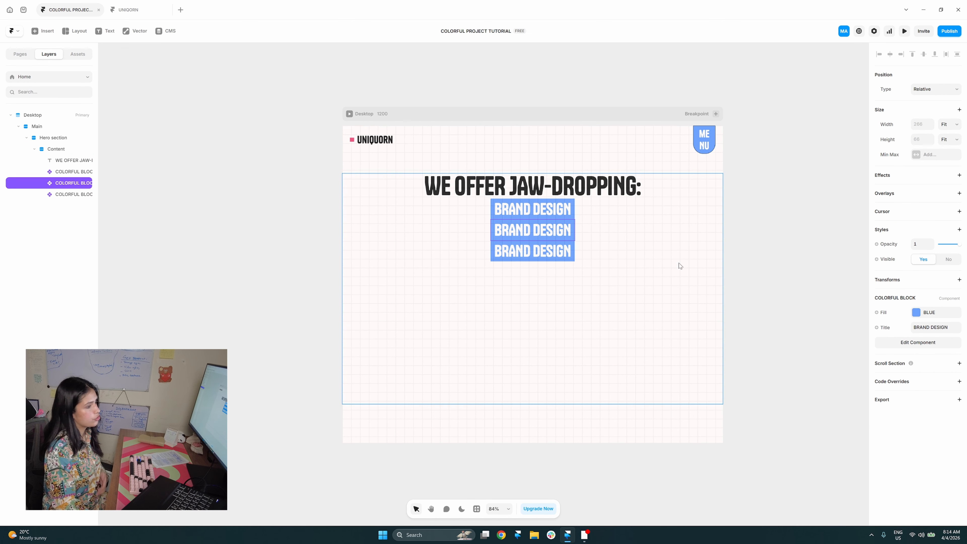
# - Check the UNIQORN reference project, then fill the second block with YELLOW and the third block with PINK
pyautogui.click(933, 313)
pyautogui.click(128, 9)
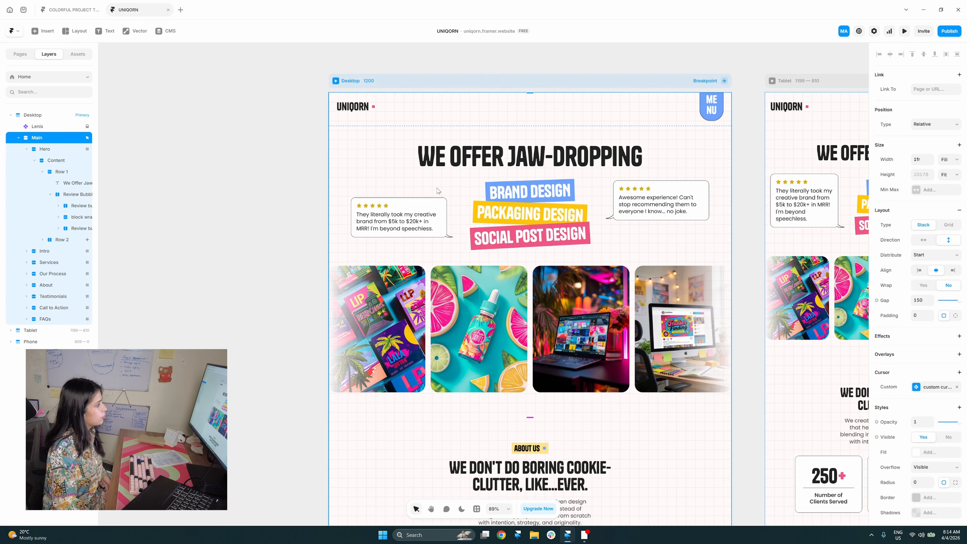
pyautogui.click(78, 11)
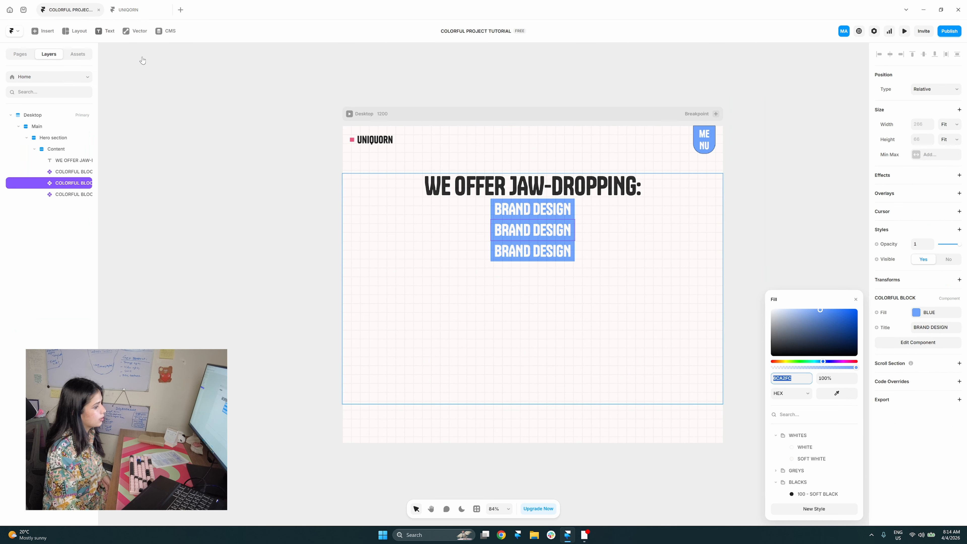
pyautogui.scroll(-5, 800, 438)
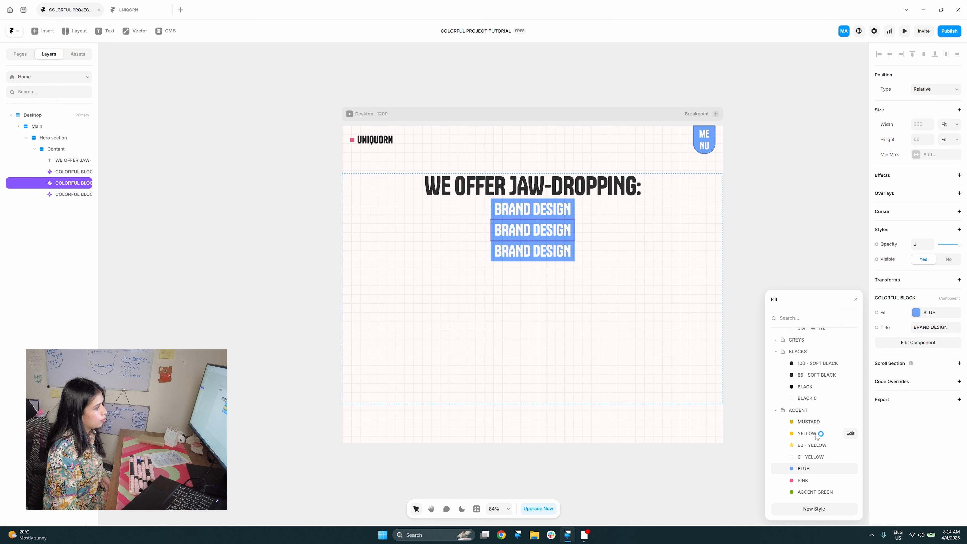
pyautogui.click(815, 434)
pyautogui.click(537, 251)
pyautogui.click(807, 481)
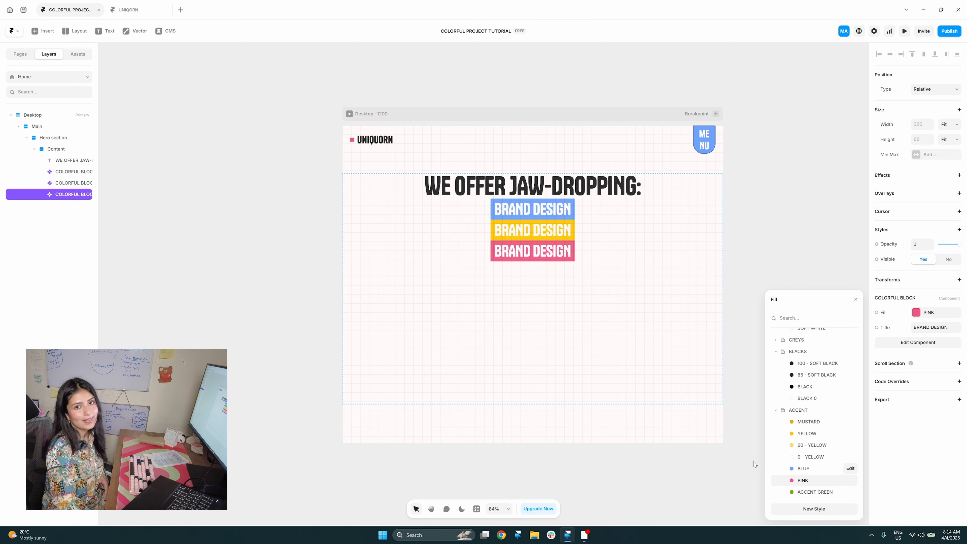
pyautogui.click(473, 301)
# - Set the yellow block's title to PACKAGING DESIGN
pyautogui.click(549, 234)
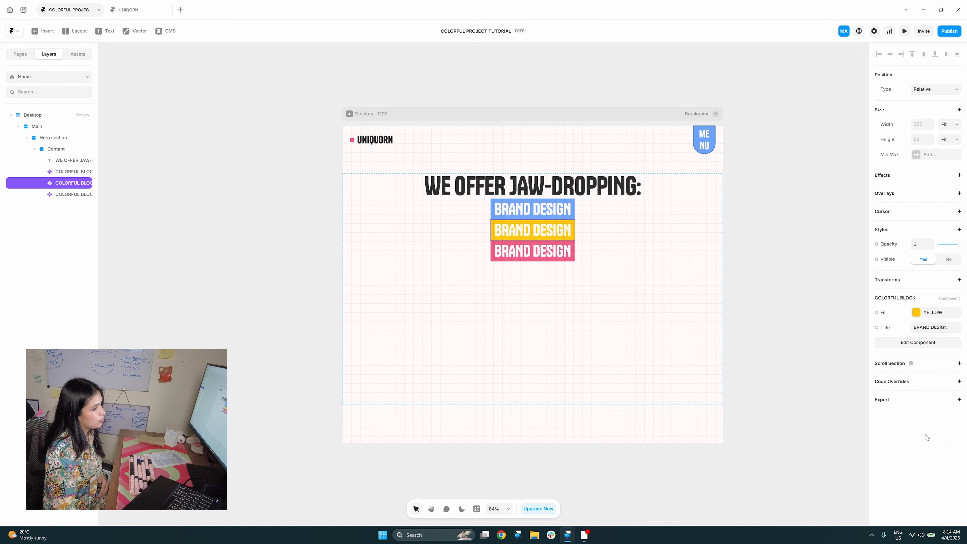
pyautogui.click(960, 327)
pyautogui.write('PACVK')
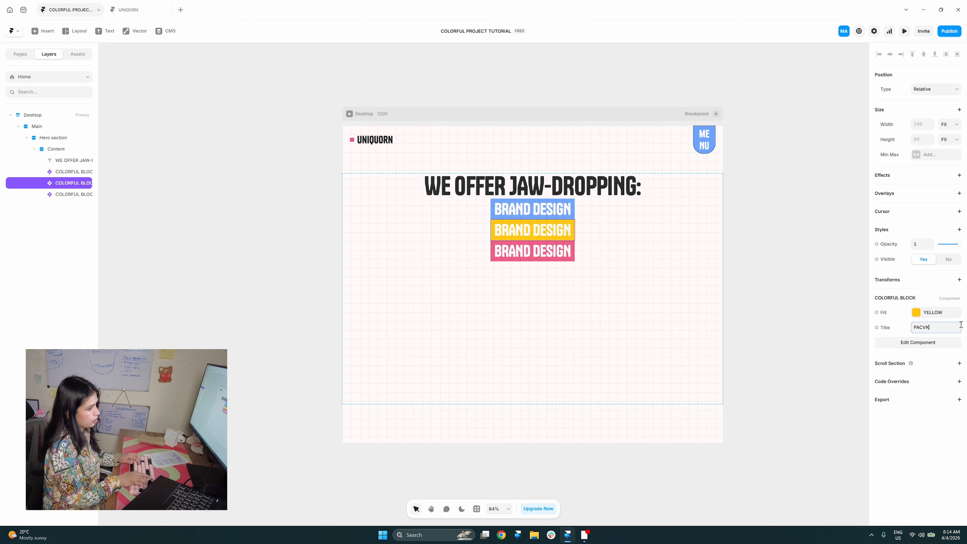
pyautogui.write('AGING DESIGN')
pyautogui.press('Tab')
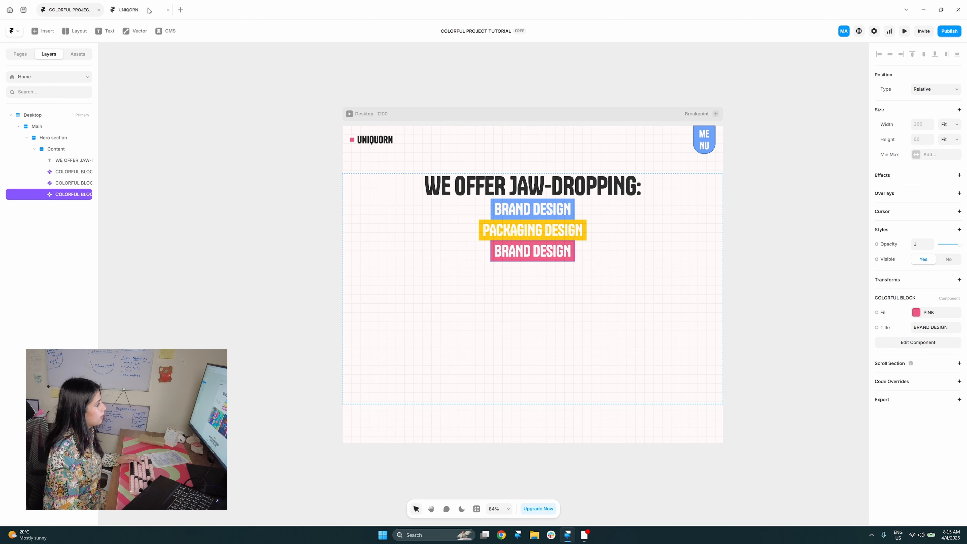
# - Check the third label's wording in the UNIQORN project and set the pink block's title to SOCIAL POST DESIGN
pyautogui.click(149, 10)
pyautogui.click(66, 10)
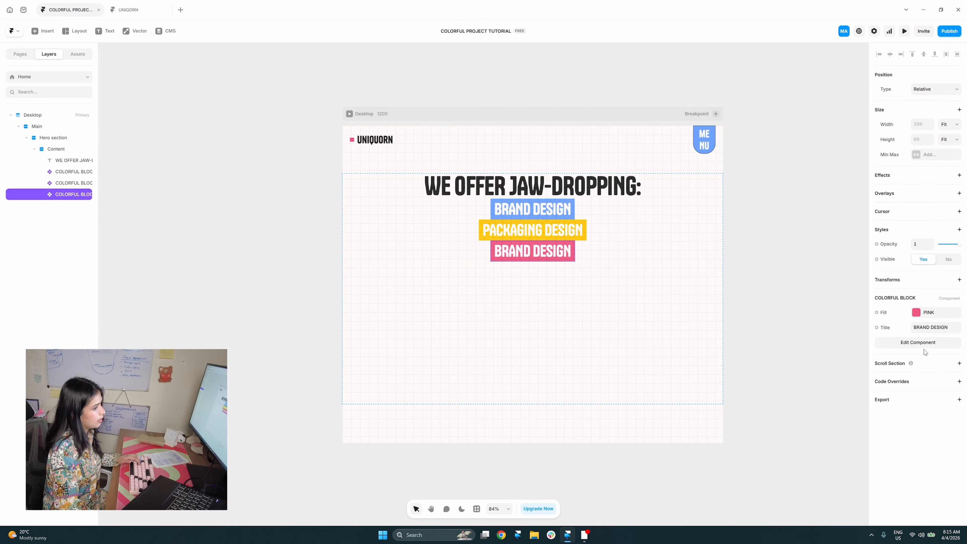
pyautogui.click(933, 327)
pyautogui.write('SOCIAL POST')
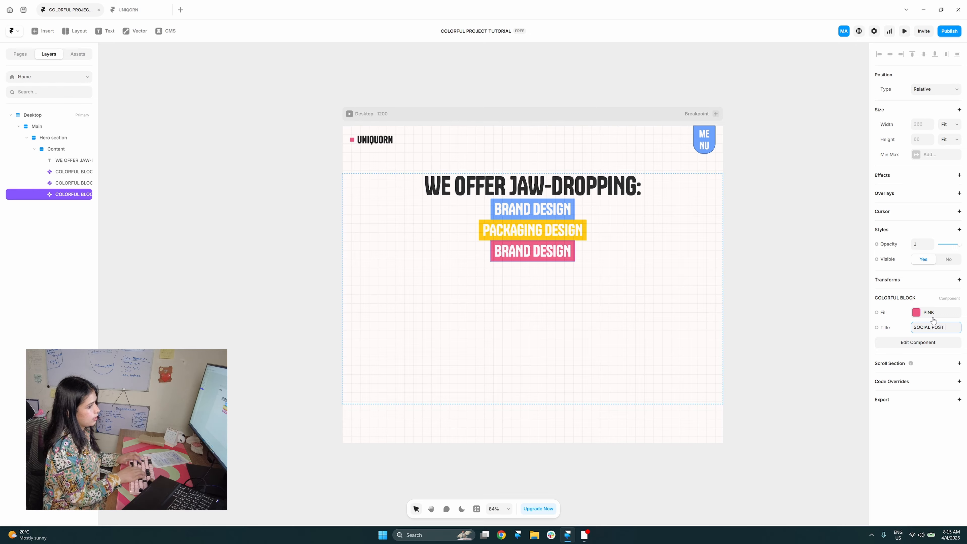
pyautogui.write(' DESIGN')
pyautogui.click(842, 324)
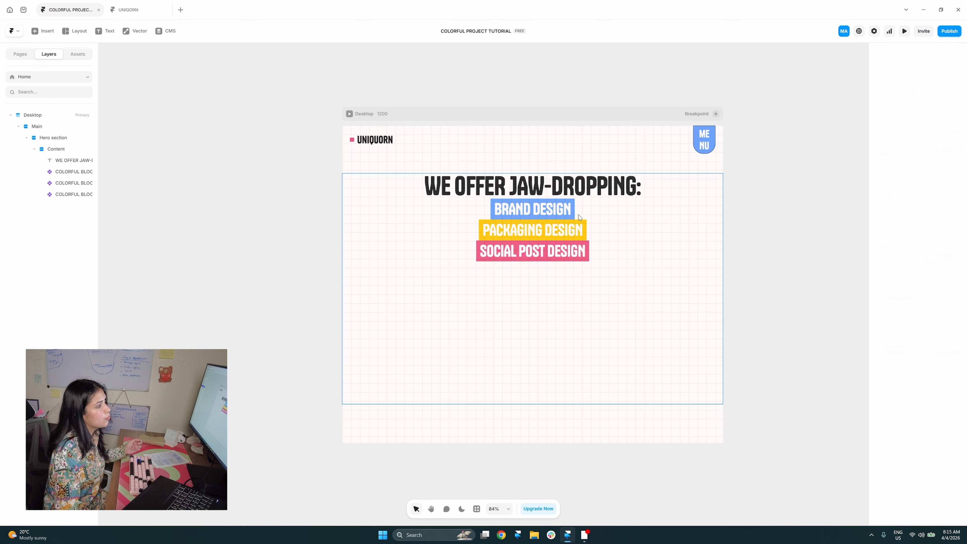
# - Rotate the blue and pink blocks to -2° and tilt the yellow PACKAGING DESIGN block slightly the opposite way
pyautogui.click(558, 213)
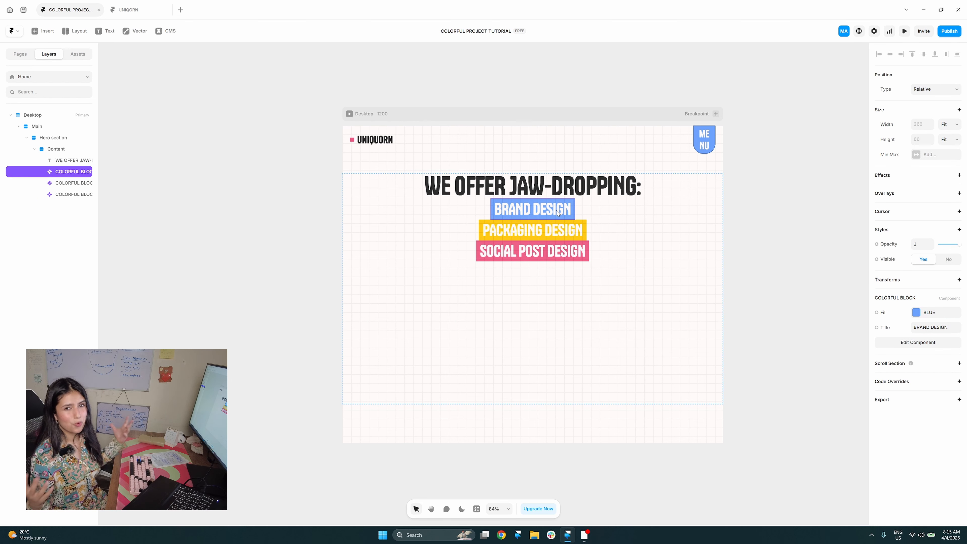
pyautogui.moveTo(579, 221); pyautogui.dragTo(594, 268)
pyautogui.click(579, 229)
pyautogui.click(587, 248)
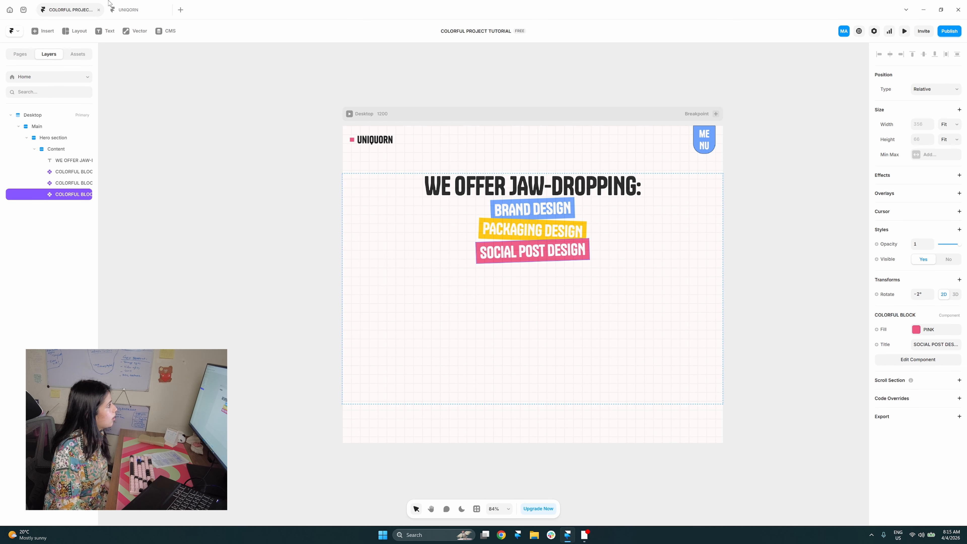
# - Inspect the rotation of the Packaging Design and Social Post Design blocks in the UNIQORN reference project
pyautogui.click(124, 10)
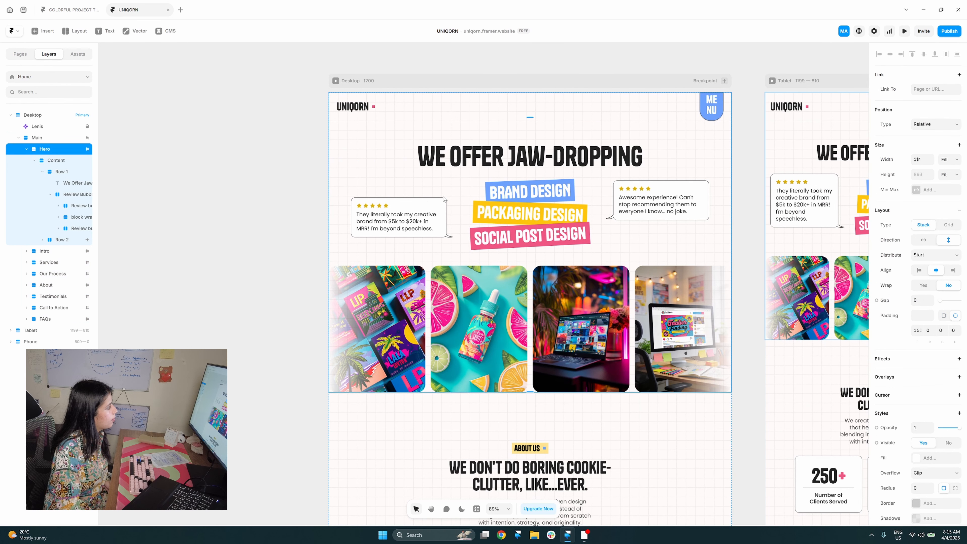
pyautogui.doubleClick(505, 217)
pyautogui.doubleClick(496, 218)
pyautogui.doubleClick(493, 218)
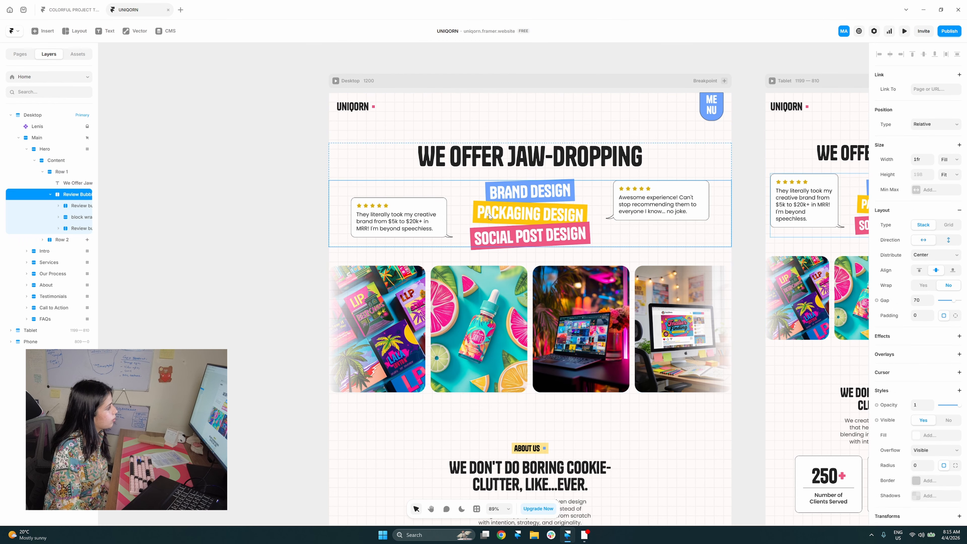
pyautogui.doubleClick(500, 217)
pyautogui.doubleClick(500, 216)
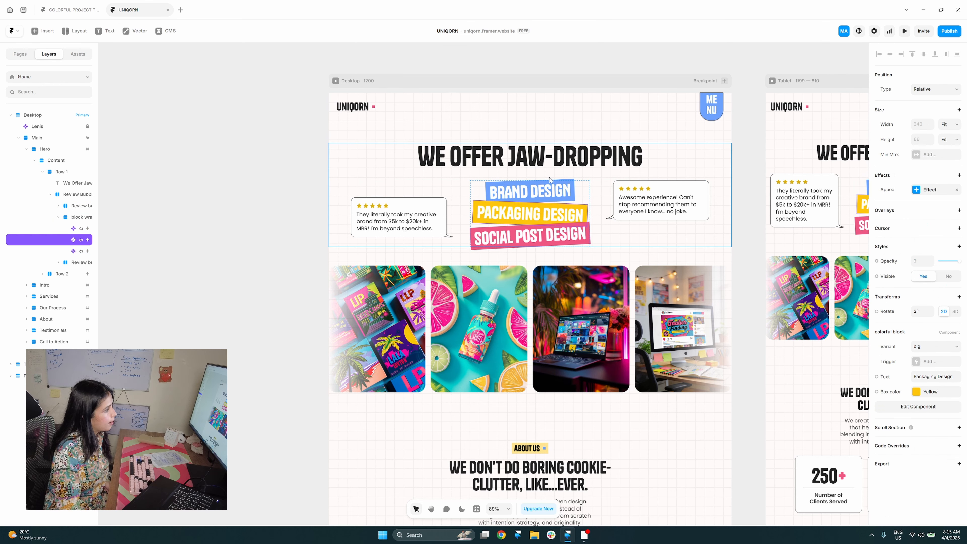
pyautogui.click(557, 240)
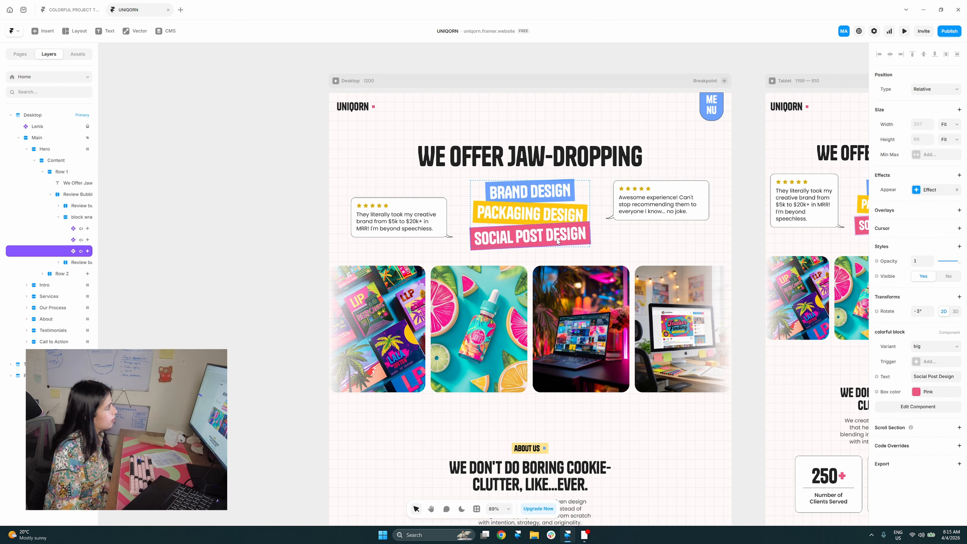
# - Return to the COLORFUL PROJECT TUTORIAL project and set the pink SOCIAL POST DESIGN block's rotation to -3°
pyautogui.click(54, 8)
pyautogui.click(930, 296)
pyautogui.moveTo(658, 320); pyautogui.dragTo(666, 313)
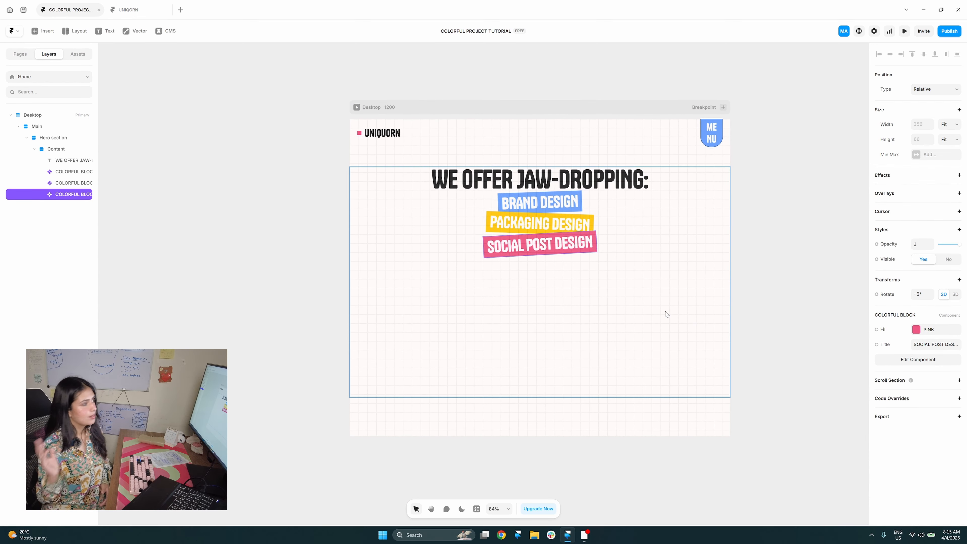
pyautogui.click(667, 314)
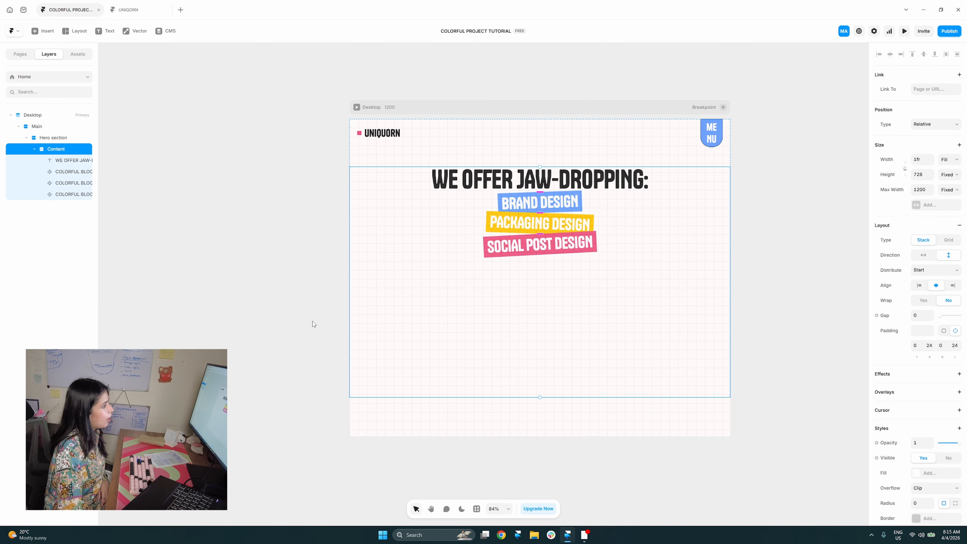
# - Wrap the three colourful blocks in a stack and set its gap to 0
pyautogui.hscroll(-1, 343, 312)
pyautogui.click(75, 172)
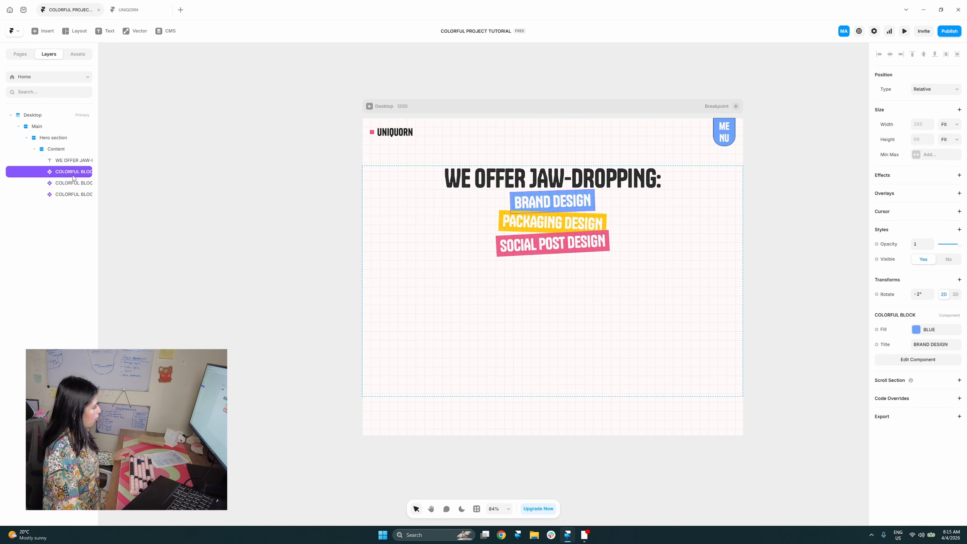
pyautogui.keyDown('shift'); pyautogui.click(76, 194); pyautogui.keyUp('shift')
pyautogui.hotkey('shift', 'a')
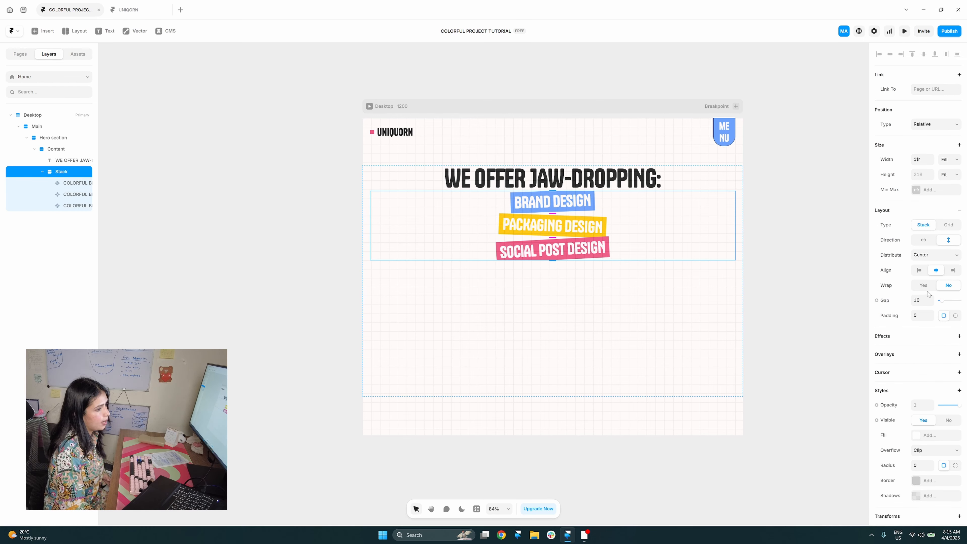
pyautogui.moveTo(941, 301); pyautogui.dragTo(933, 302)
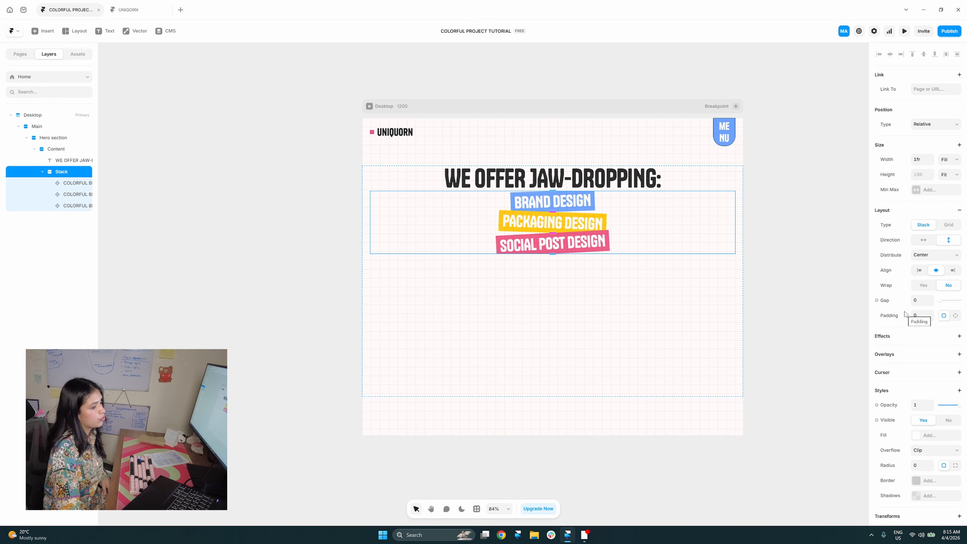
pyautogui.moveTo(564, 301); pyautogui.dragTo(565, 302)
pyautogui.scroll(5, 531, 264)
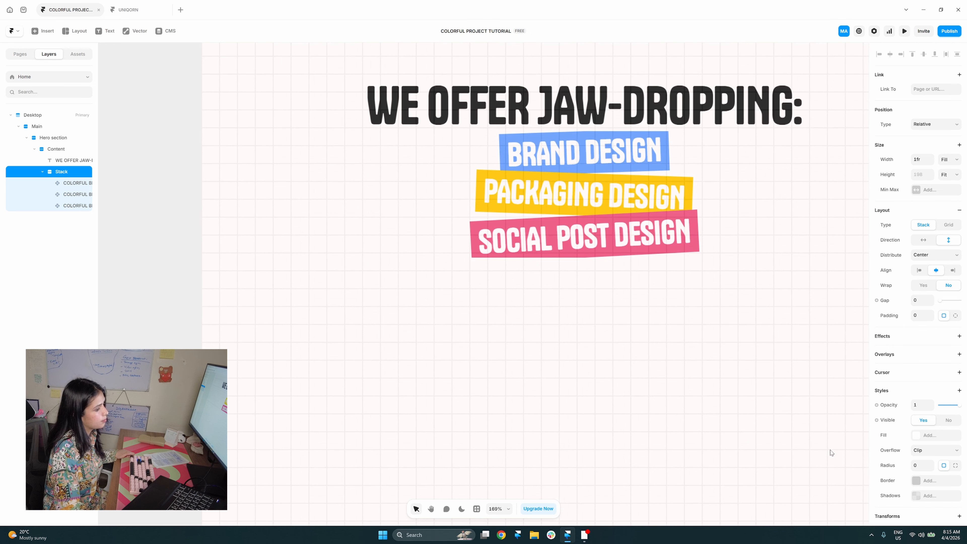
# - Make the overflow of the stack holding the three colourful blocks visible and rename it BLOCK STACK
pyautogui.click(935, 451)
pyautogui.click(932, 471)
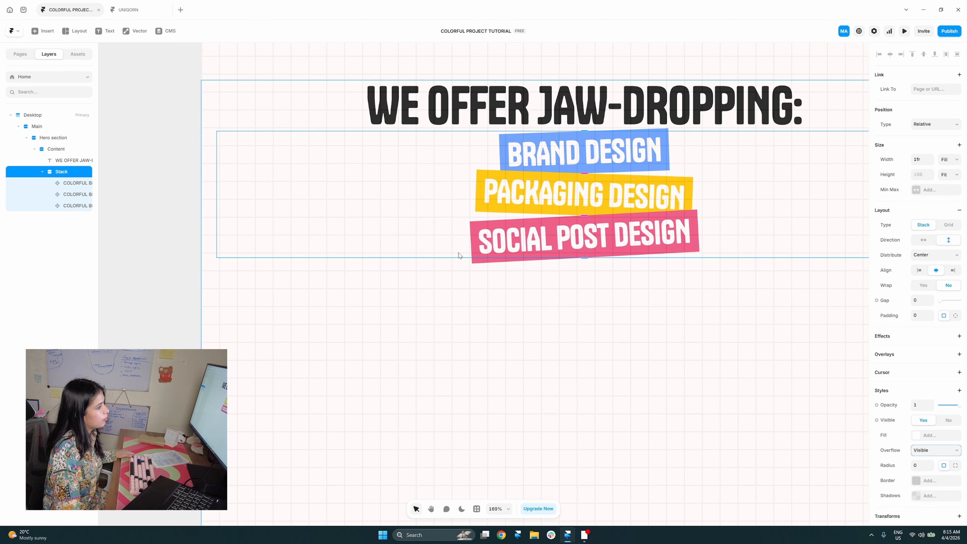
pyautogui.scroll(-5, 540, 293)
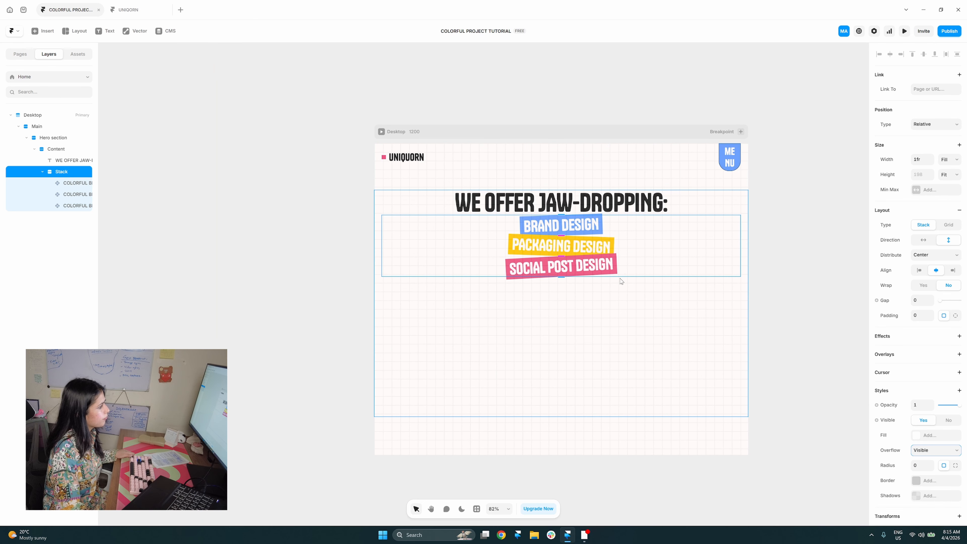
pyautogui.doubleClick(66, 172)
pyautogui.write('BLOCK STACK')
pyautogui.press('Return')
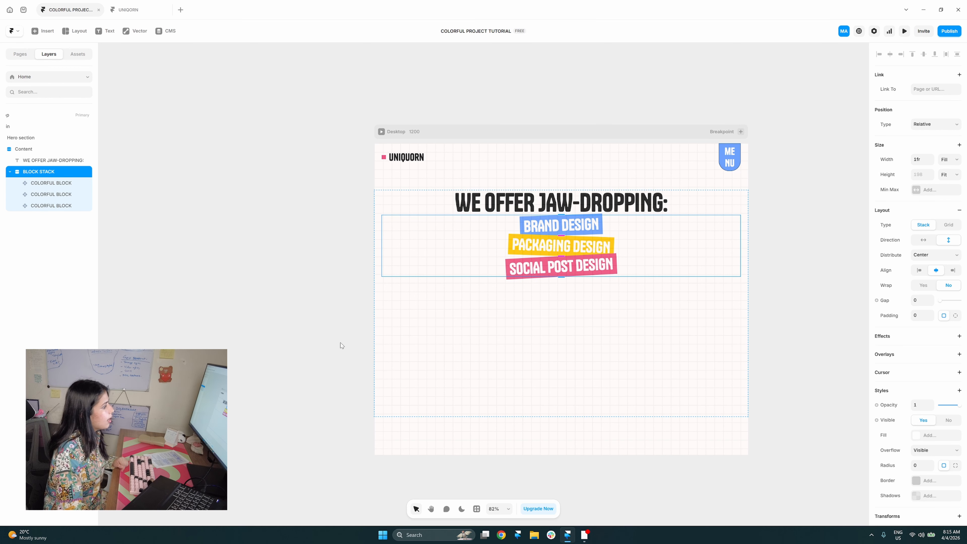
# - Set the Content stack's gap to 27 to separate the heading from the block stack
pyautogui.click(517, 345)
pyautogui.moveTo(561, 213); pyautogui.dragTo(564, 222)
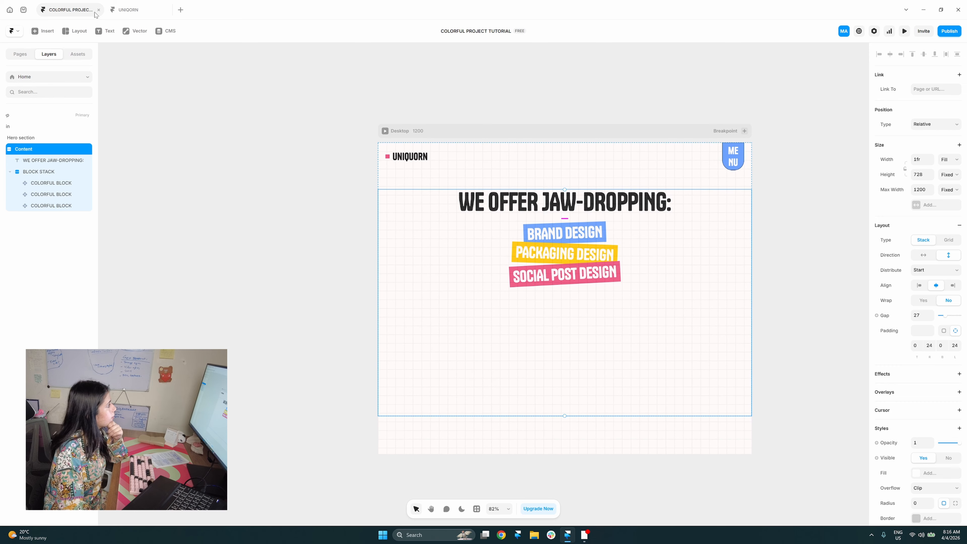
# - Check the review bubbles in the UNIQORN reference, return to the COLORFUL PROJECT TUTORIAL project and draw a frame about 238 × 120 beside the Desktop page
pyautogui.click(127, 10)
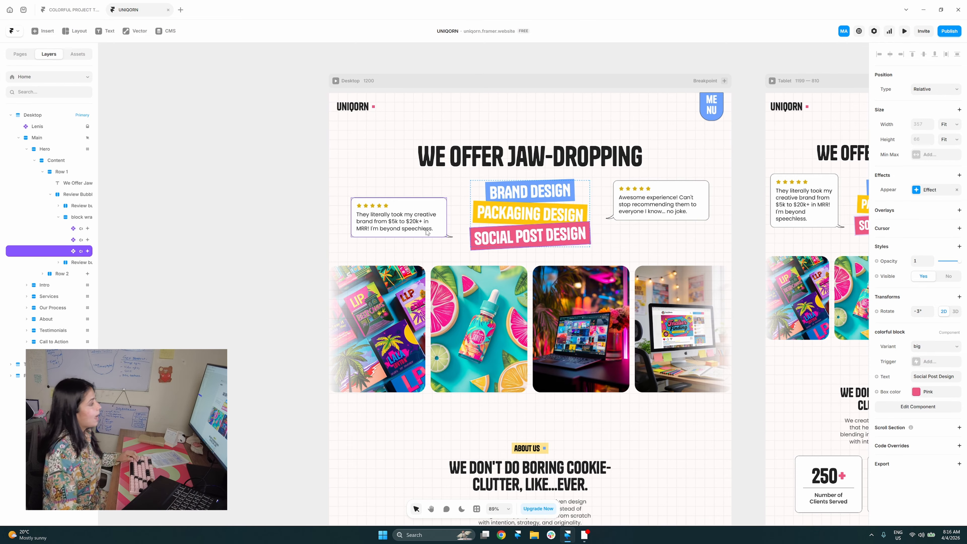
pyautogui.click(64, 5)
pyautogui.scroll(5, 324, 248)
pyautogui.press('f')
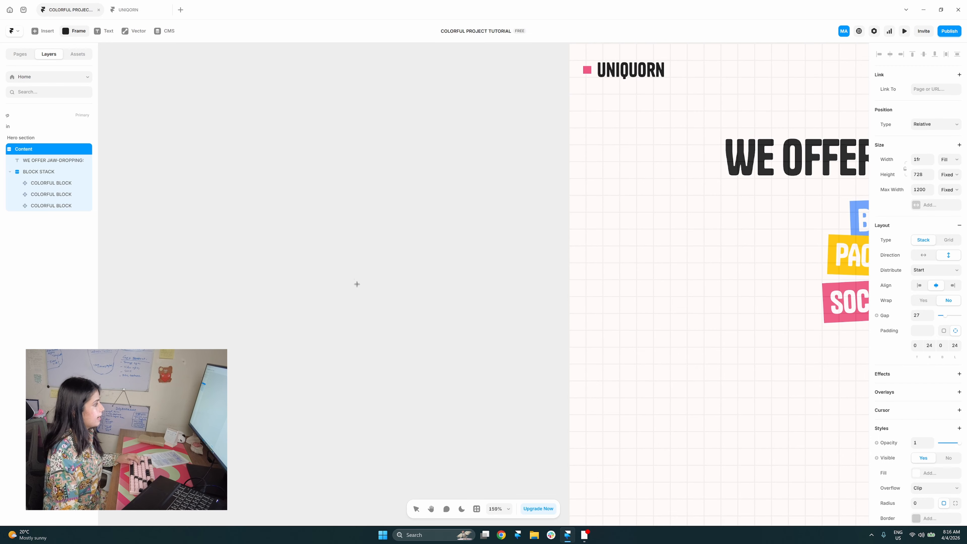
pyautogui.moveTo(333, 251); pyautogui.dragTo(483, 337)
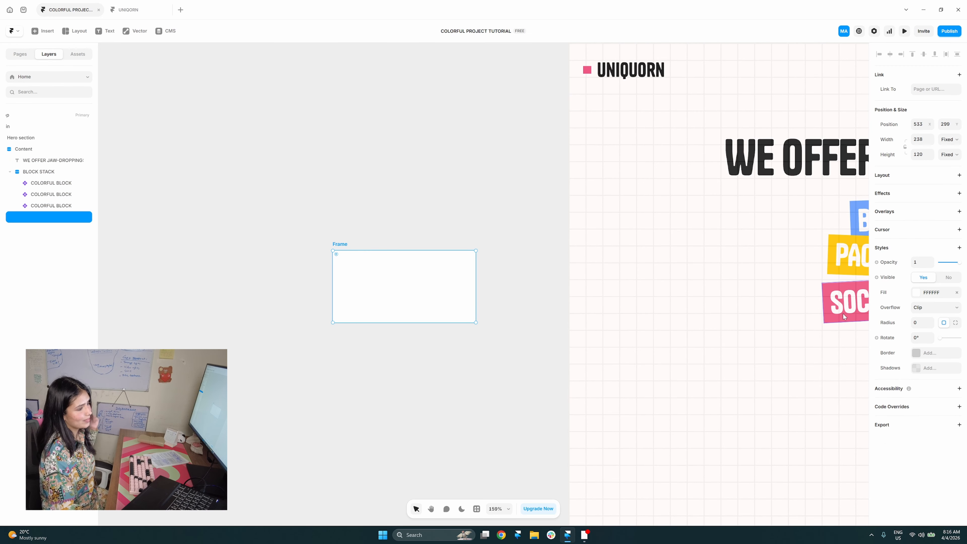
# - Apply the WHITE colour style to the new frame's fill and set its corner radius to 8
pyautogui.click(931, 292)
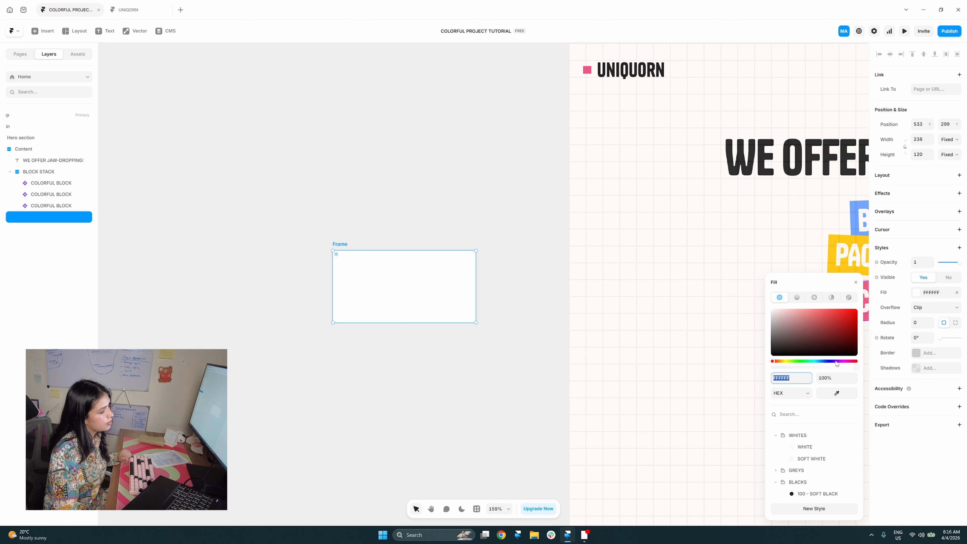
pyautogui.click(822, 449)
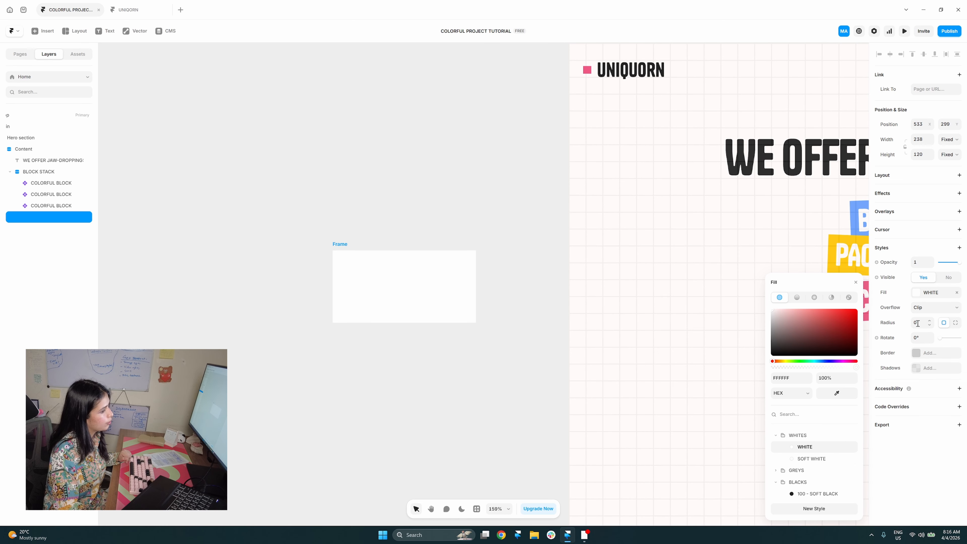
pyautogui.click(927, 323)
pyautogui.click(928, 323)
pyautogui.click(927, 322)
pyautogui.click(927, 322)
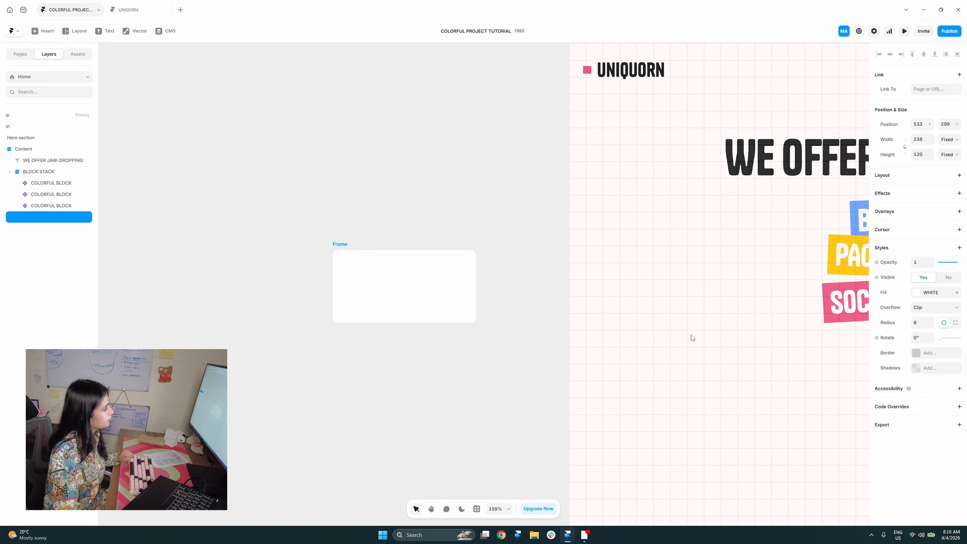
# - Rename the white rounded frame as "review bubble"
pyautogui.hscroll(-2, 340, 238)
pyautogui.doubleClick(387, 246)
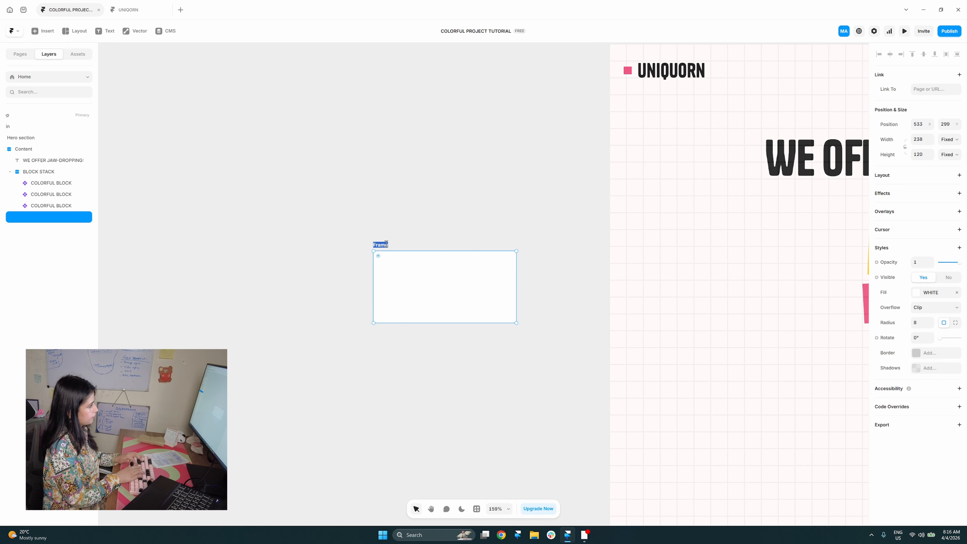
pyautogui.write('review bubble')
pyautogui.press('Return')
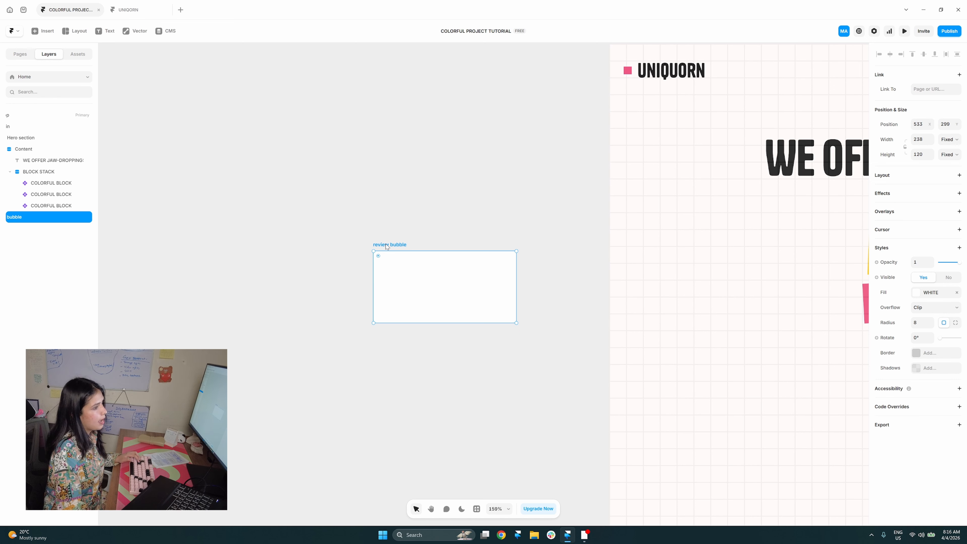
# - Give the review bubble a vertical stack layout distributed from Start, with a gap of 0
pyautogui.click(885, 176)
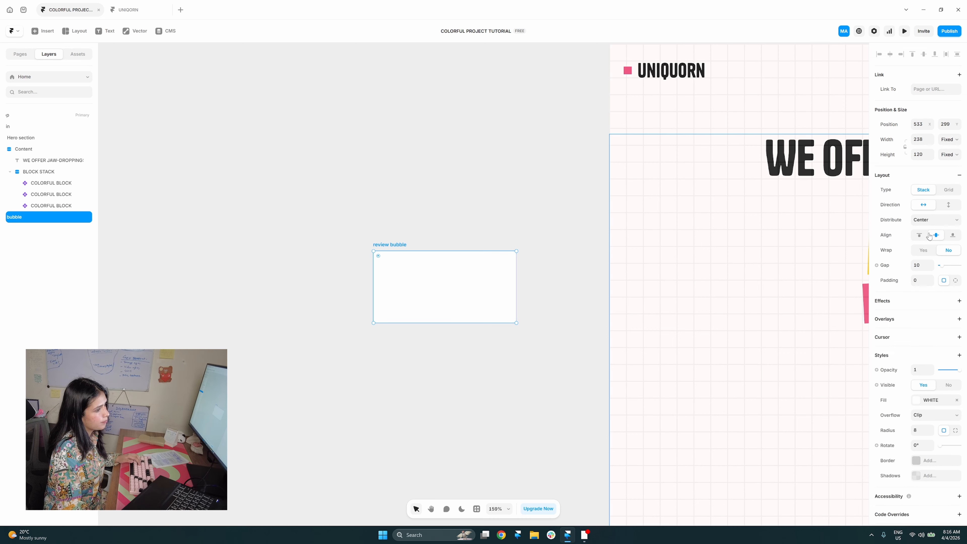
pyautogui.click(943, 220)
pyautogui.click(933, 231)
pyautogui.click(948, 205)
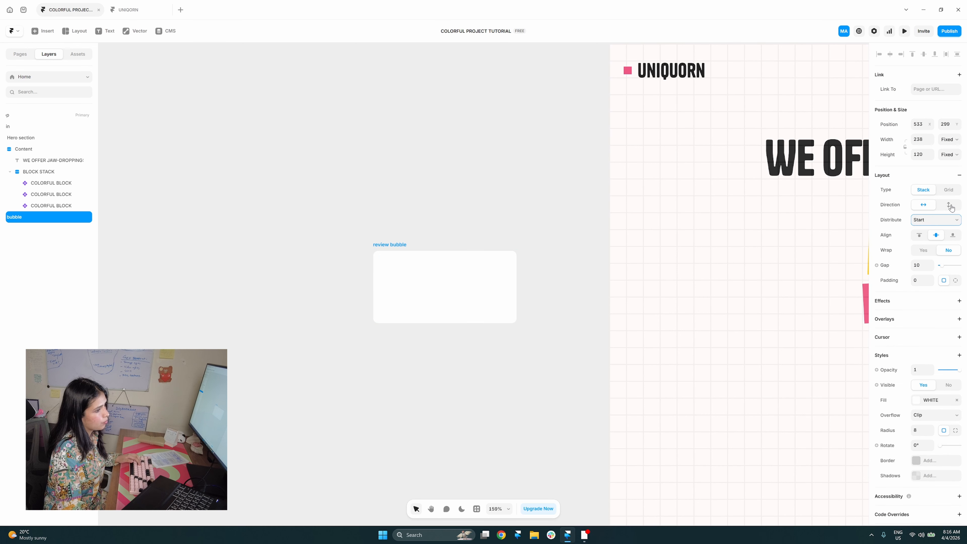
pyautogui.moveTo(943, 268); pyautogui.dragTo(939, 267)
# - Add a text layer reading "review" inside the review bubble
pyautogui.hscroll(-3, 545, 302)
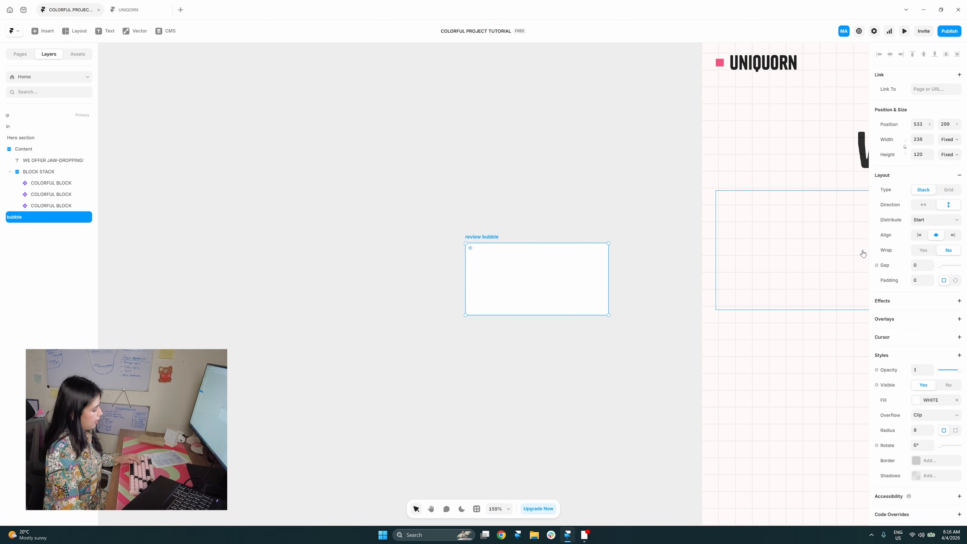
pyautogui.press('t')
pyautogui.click(498, 268)
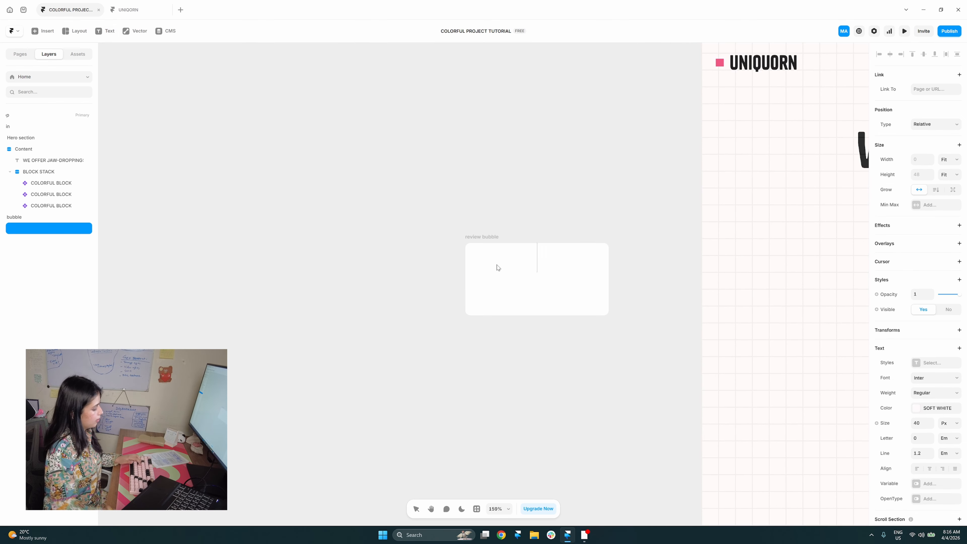
pyautogui.write('review')
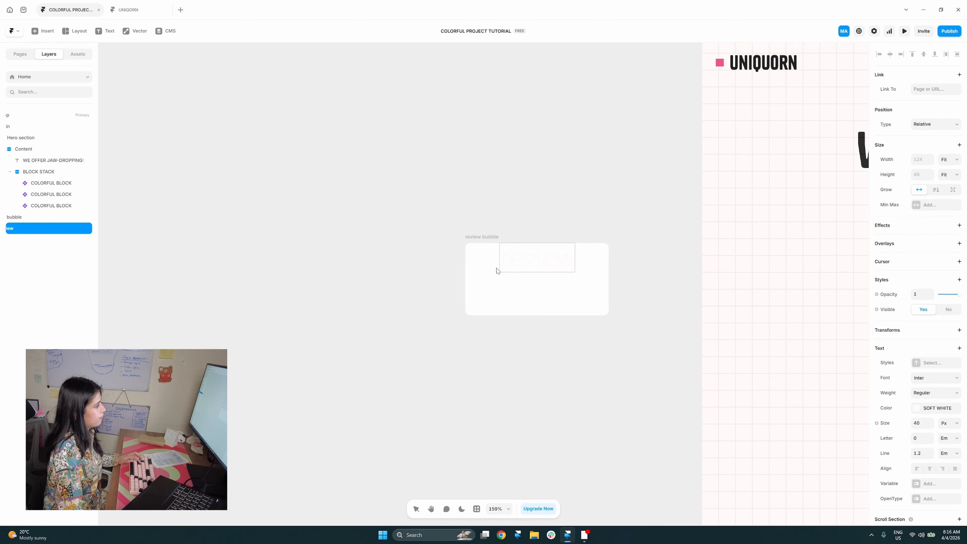
# - Copy the hero review bubble's default text from the UNIQORN project and paste it over the text in the tutorial project's review bubble
pyautogui.click(126, 10)
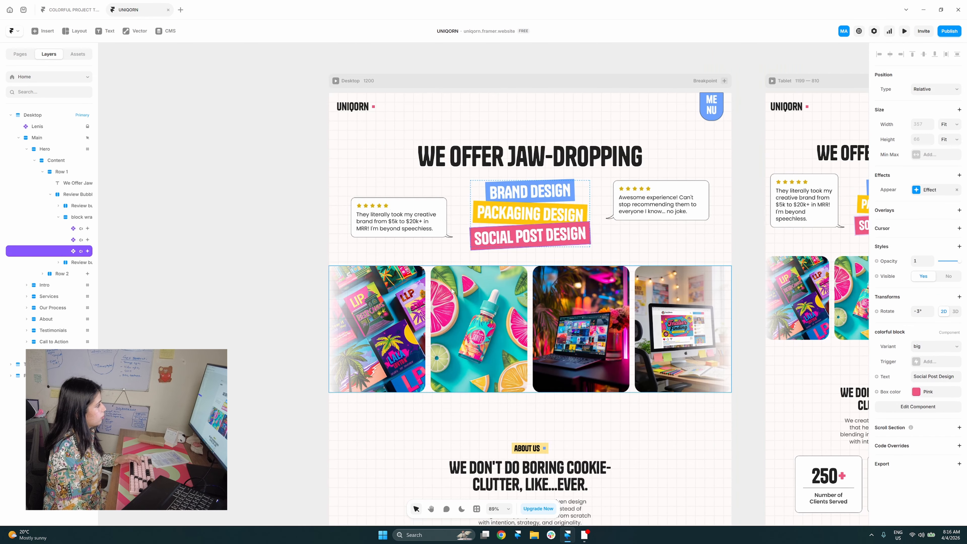
pyautogui.click(400, 225)
pyautogui.doubleClick(399, 225)
pyautogui.doubleClick(503, 347)
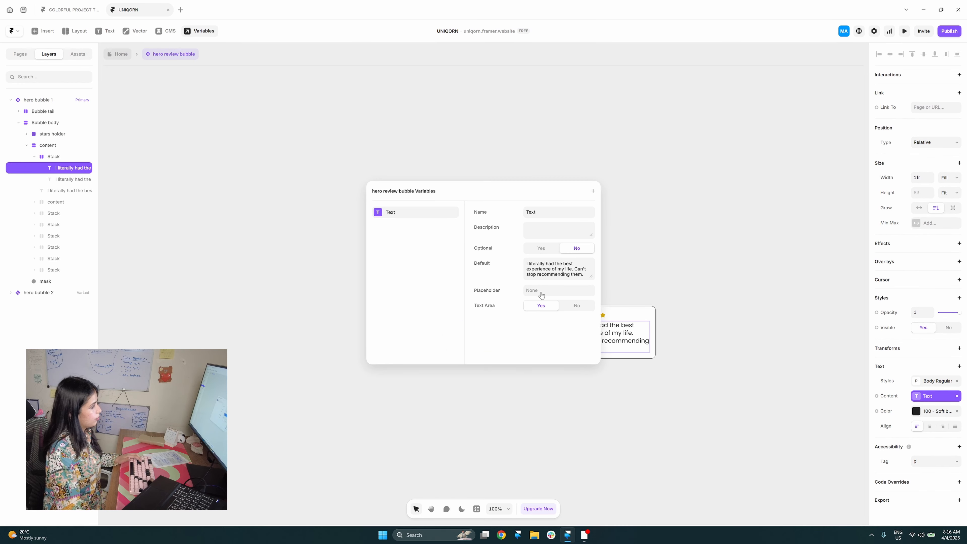
pyautogui.click(564, 268)
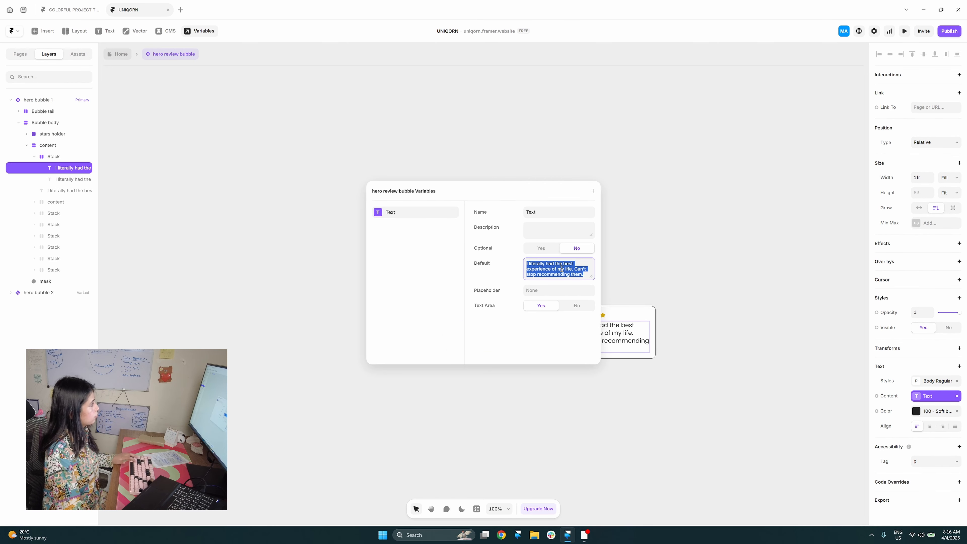
pyautogui.click(87, 10)
pyautogui.doubleClick(532, 269)
pyautogui.hotkey('ctrl', 'v')
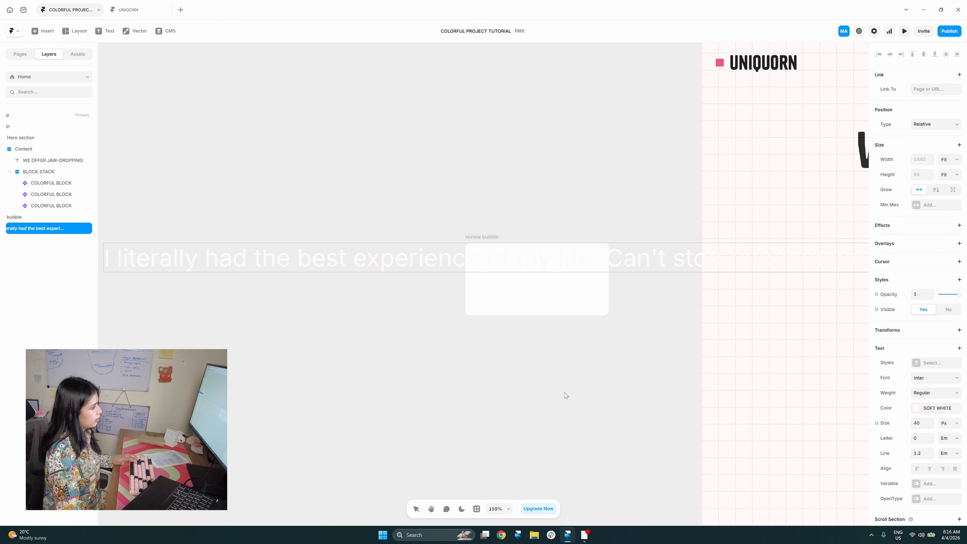
# - Set the review text's width to Fill and apply the BODY REGULAR text style
pyautogui.click(954, 160)
pyautogui.click(950, 193)
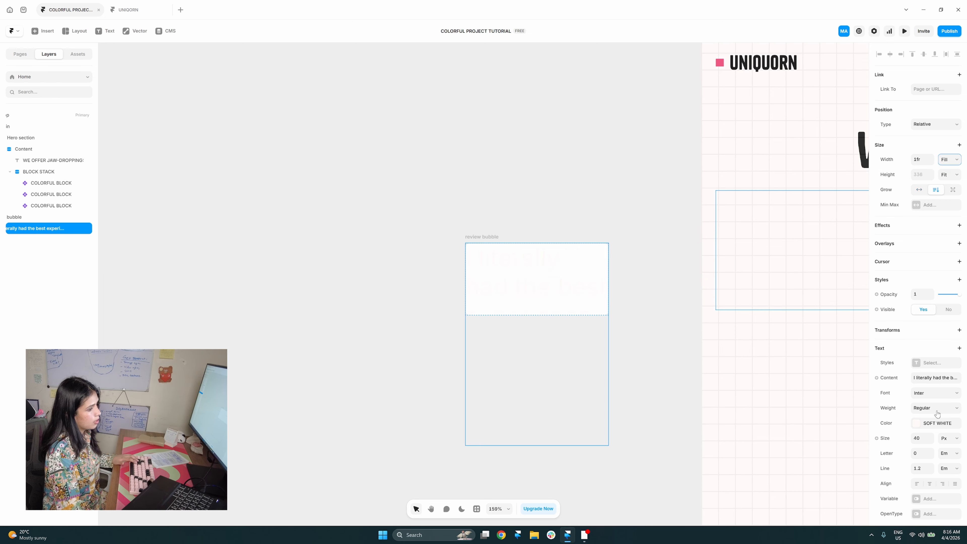
pyautogui.click(929, 362)
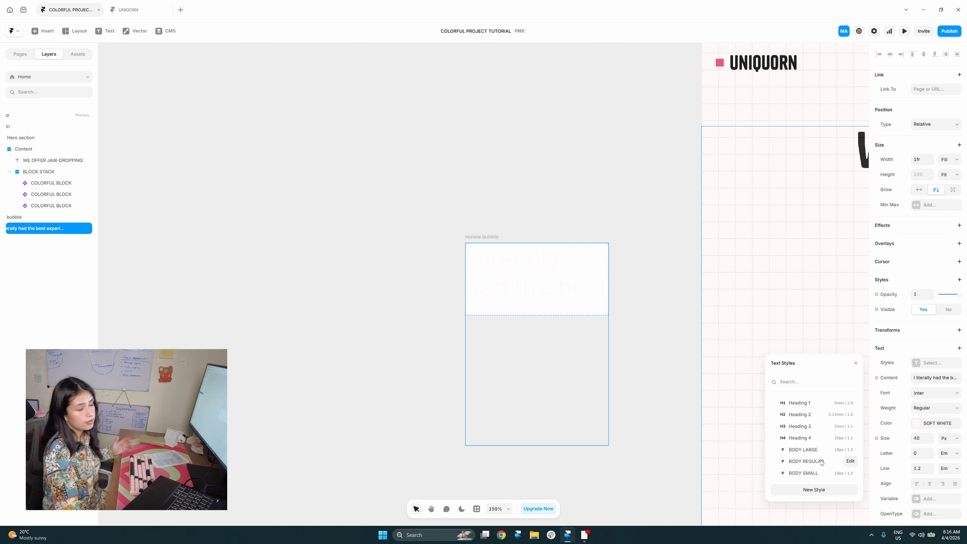
pyautogui.click(821, 462)
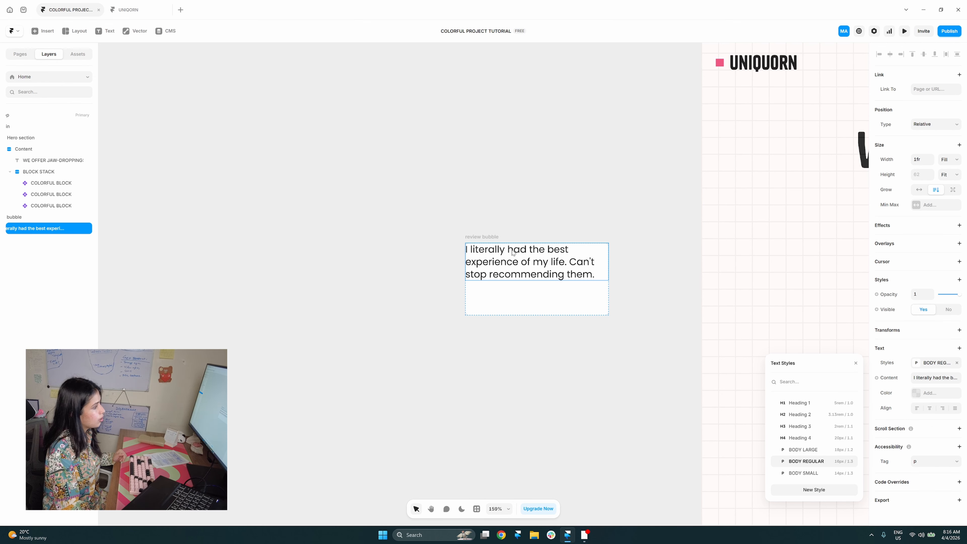
# - Set the review bubble's height to Fit Content and its padding to 12
pyautogui.click(501, 237)
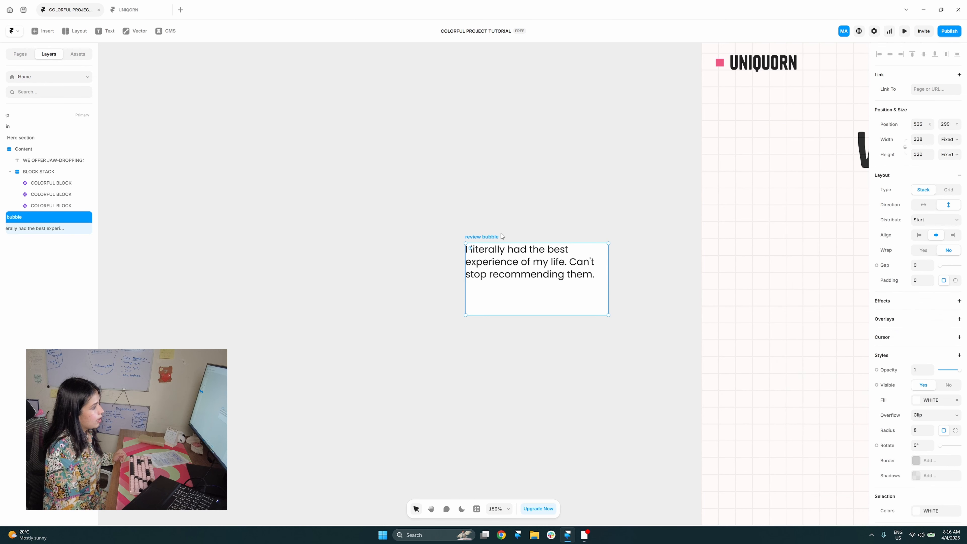
pyautogui.click(948, 155)
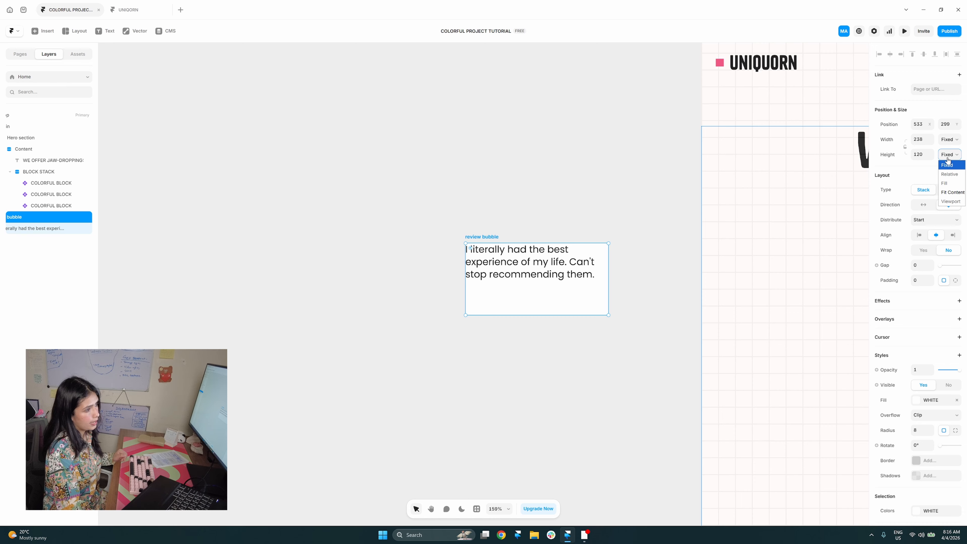
pyautogui.click(949, 196)
pyautogui.click(930, 281)
pyautogui.click(931, 279)
pyautogui.click(931, 279)
pyautogui.click(930, 280)
pyautogui.click(930, 280)
pyautogui.click(930, 279)
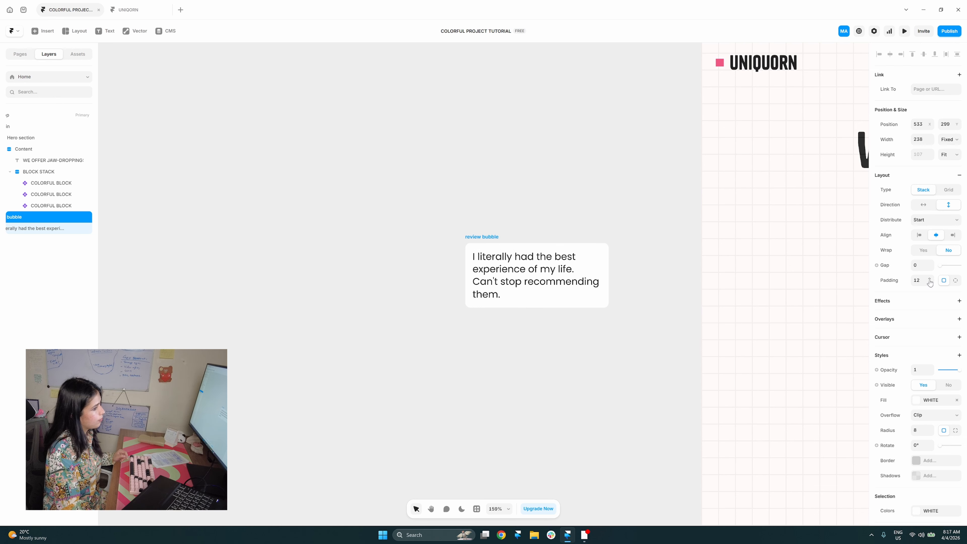
# - Add the Balance option to the review text and leave it set to Yes
pyautogui.click(617, 375)
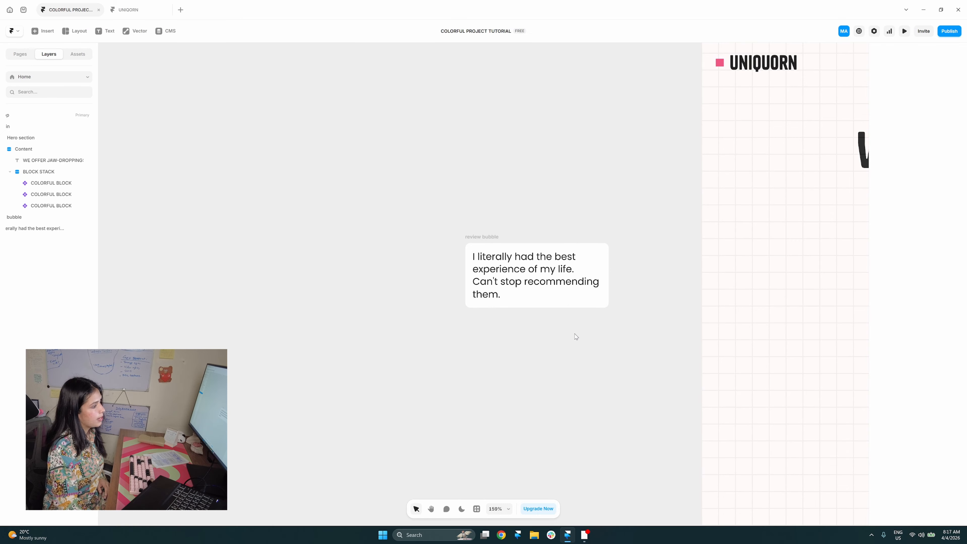
pyautogui.click(569, 290)
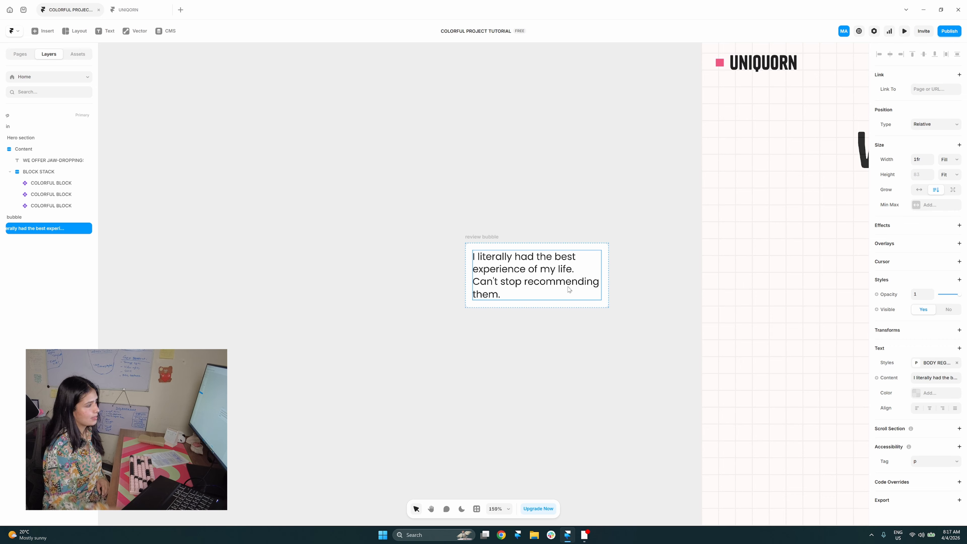
pyautogui.scroll(5, 504, 313)
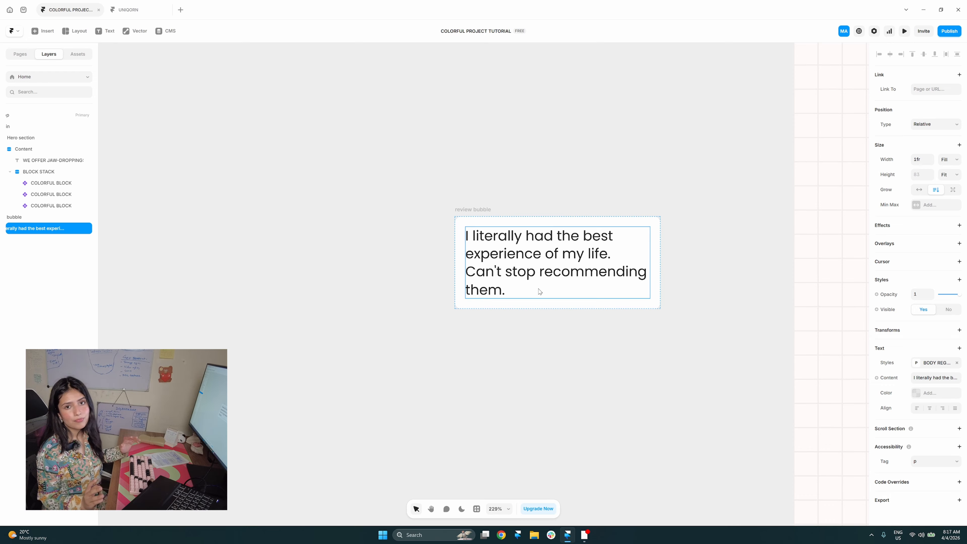
pyautogui.click(959, 349)
pyautogui.click(931, 366)
pyautogui.scroll(-3, 499, 315)
pyautogui.moveTo(586, 333); pyautogui.dragTo(535, 327)
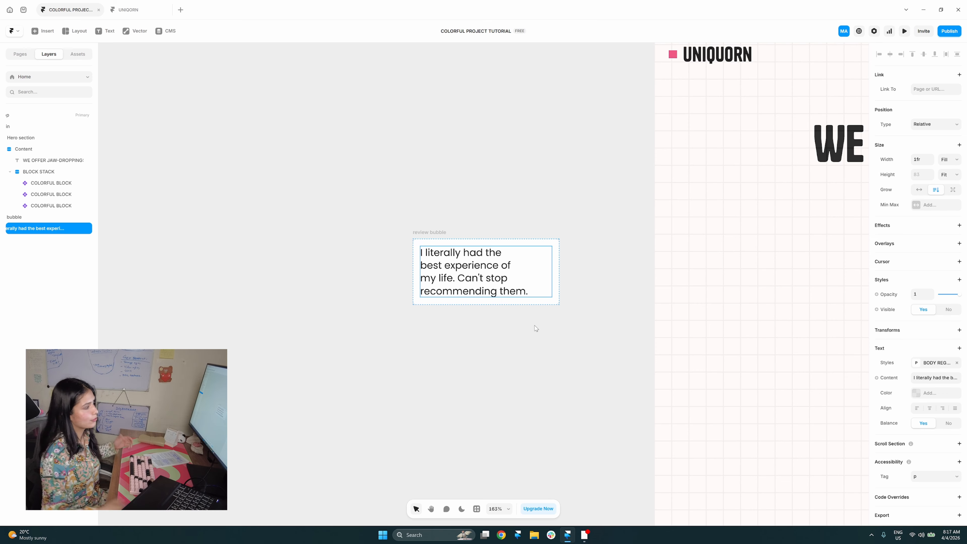
pyautogui.scroll(4, 529, 331)
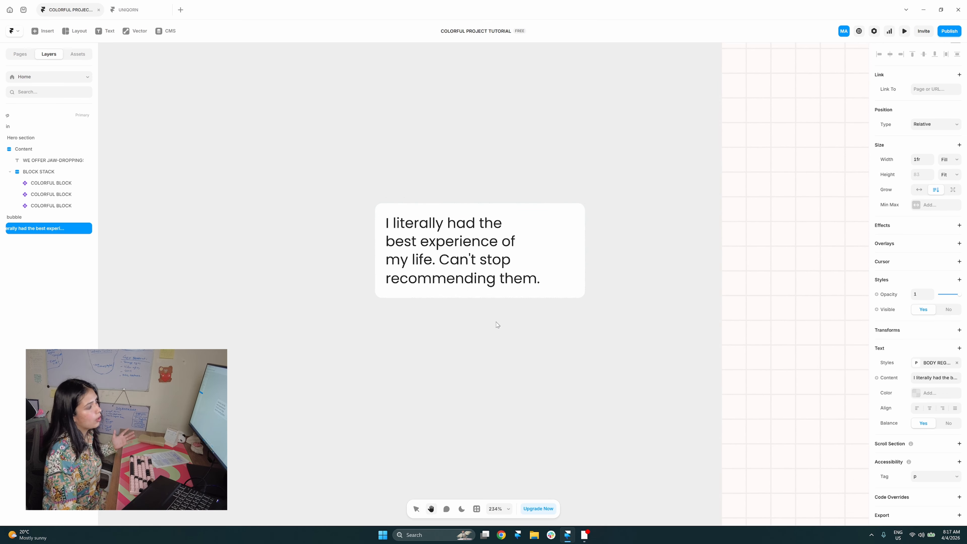
pyautogui.scroll(-3, 496, 325)
pyautogui.scroll(3, 496, 326)
pyautogui.click(565, 383)
pyautogui.scroll(-4, 565, 383)
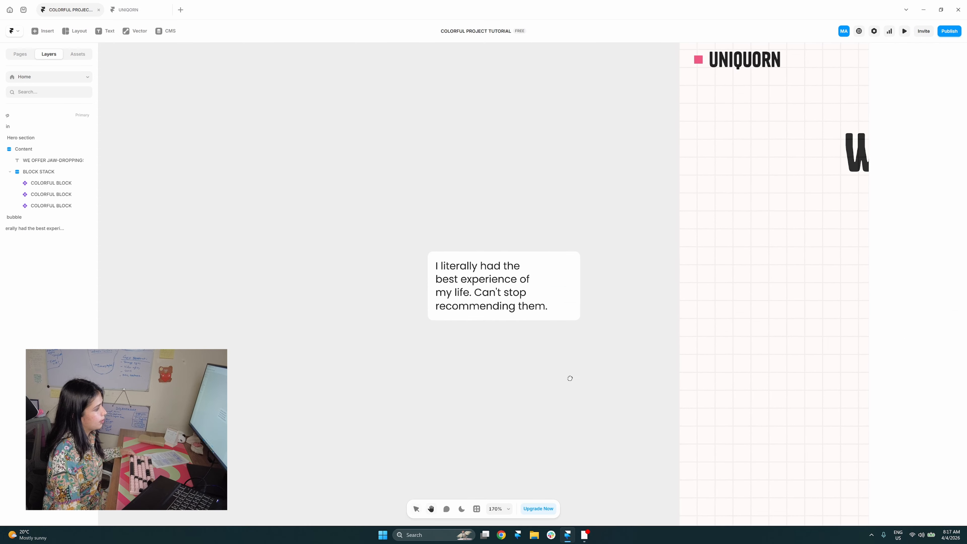
pyautogui.click(550, 292)
pyautogui.click(548, 228)
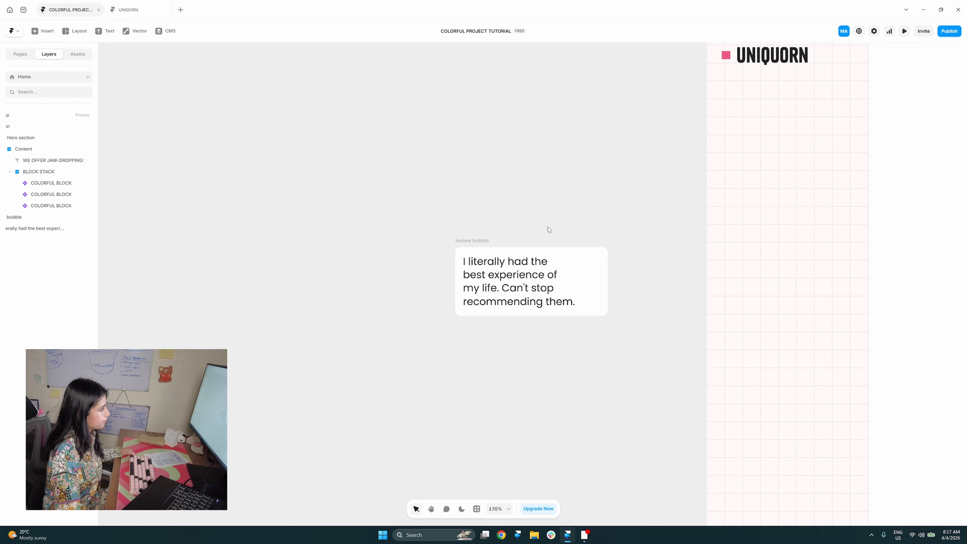
# - Widen the review bubble to 252 so its text wraps onto fewer lines
pyautogui.click(553, 252)
pyautogui.moveTo(608, 280); pyautogui.dragTo(617, 281)
pyautogui.click(626, 333)
pyautogui.click(476, 241)
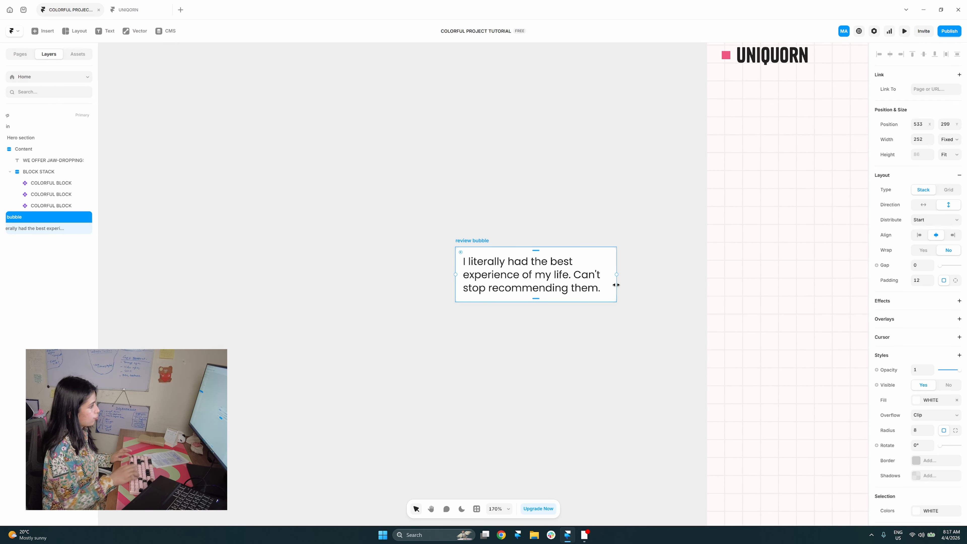
# - Convert the review bubble into a component named review bubble and add a solid border to its primary variant
pyautogui.hotkey('ctrl', 'alt', 'k')
pyautogui.press('Return')
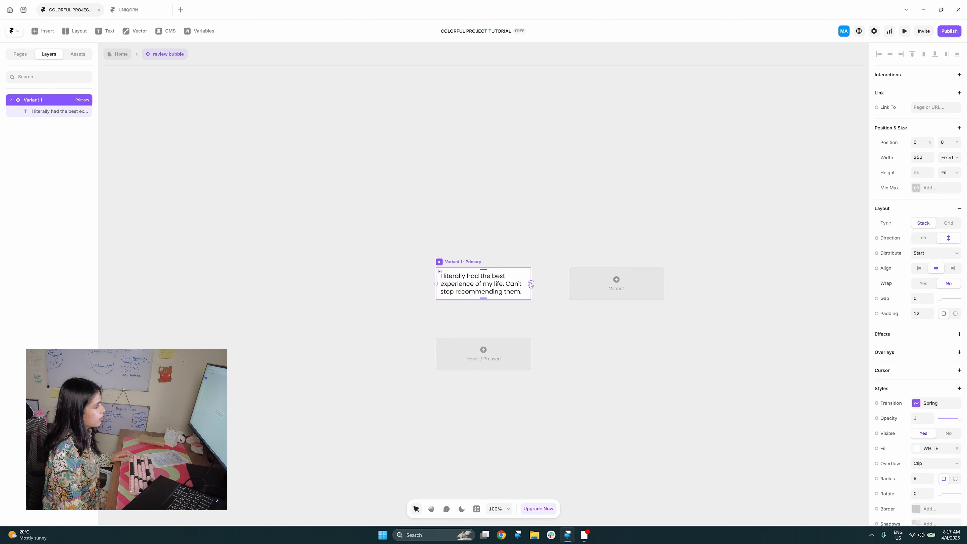
pyautogui.scroll(-3, 921, 450)
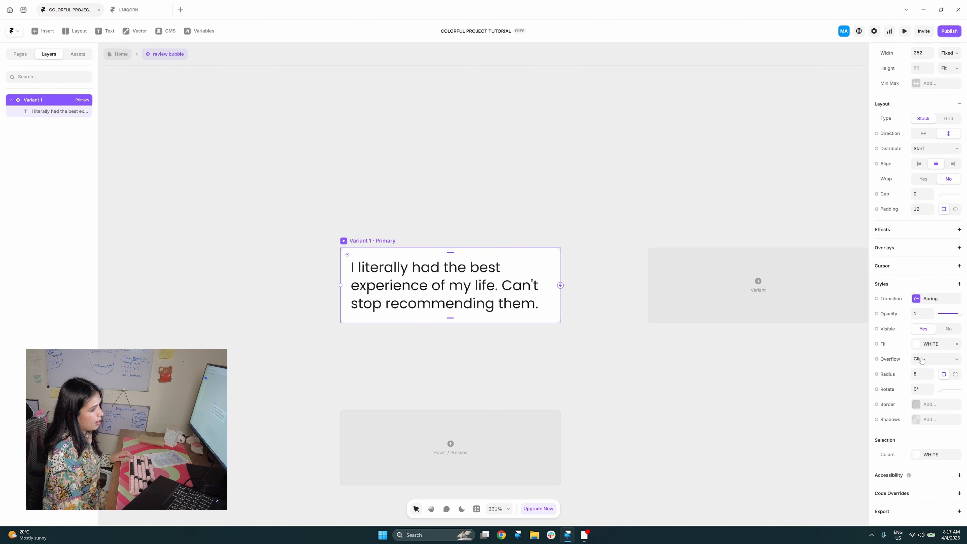
pyautogui.click(933, 405)
pyautogui.click(597, 387)
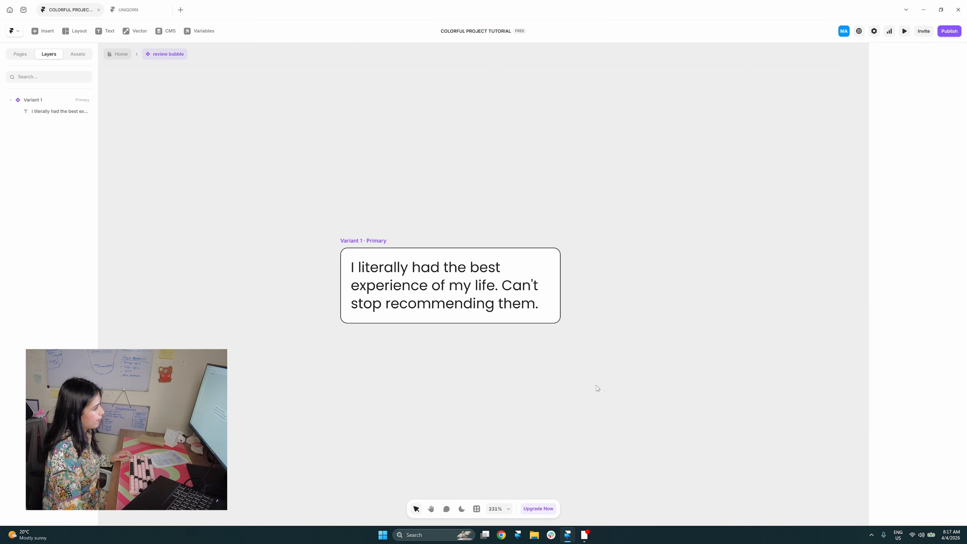
# - Apply the 100 - SOFT BLACK color style to the border of the review bubble's primary variant
pyautogui.scroll(1, 476, 302)
pyautogui.click(366, 237)
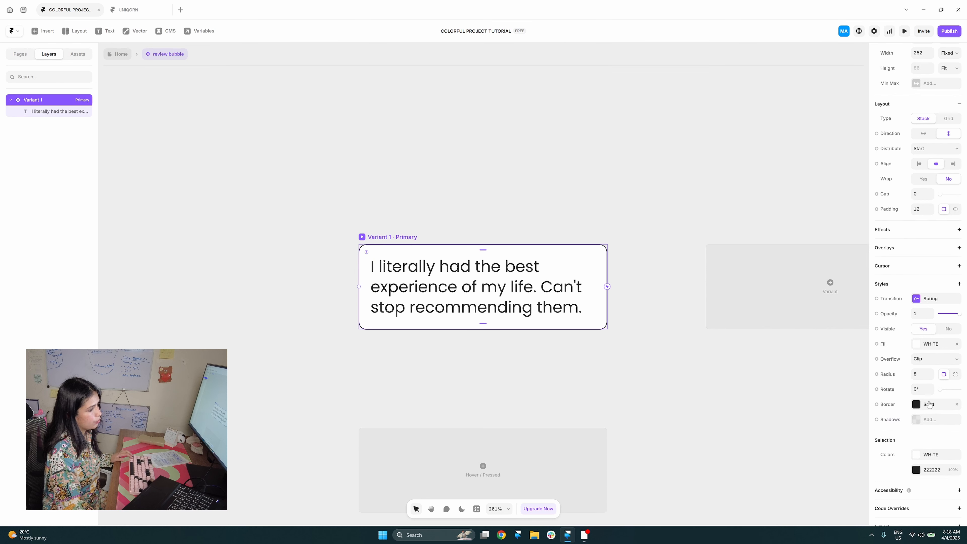
pyautogui.click(927, 405)
pyautogui.click(826, 427)
pyautogui.scroll(-2, 823, 459)
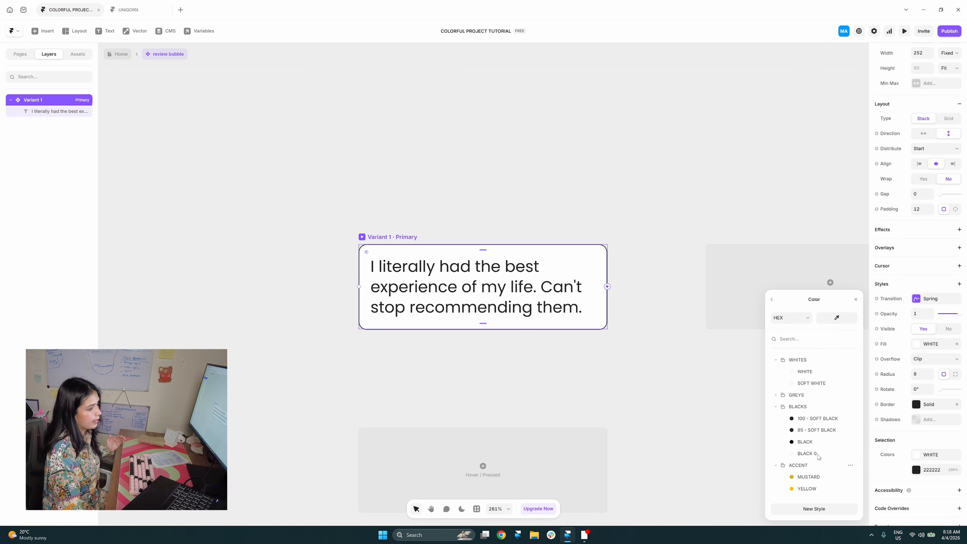
pyautogui.click(821, 419)
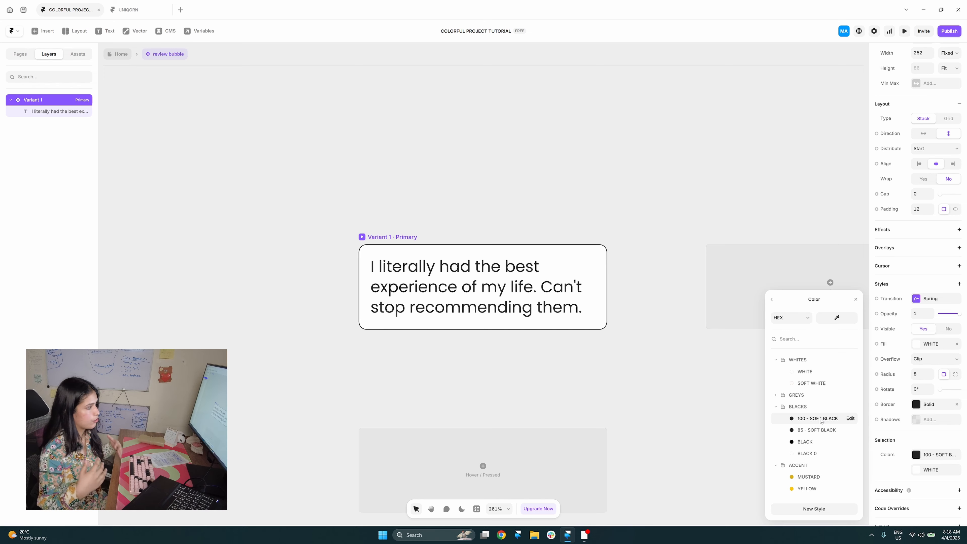
pyautogui.click(694, 427)
pyautogui.scroll(3, 636, 375)
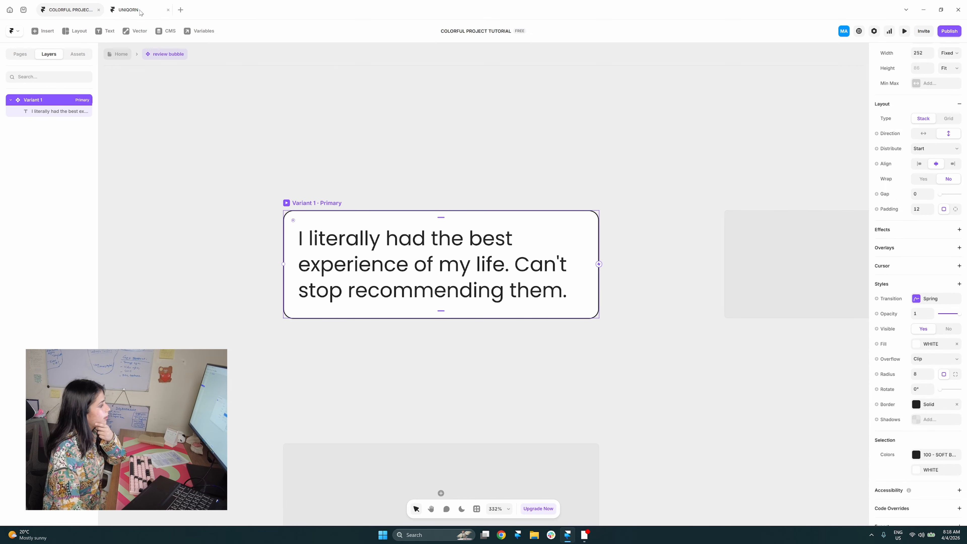
# - Using the UNIQORN project's bubble tail as reference, draw a closed triangular path about 9 by 4 beside the review bubble's lower-right corner
pyautogui.click(128, 10)
pyautogui.click(671, 281)
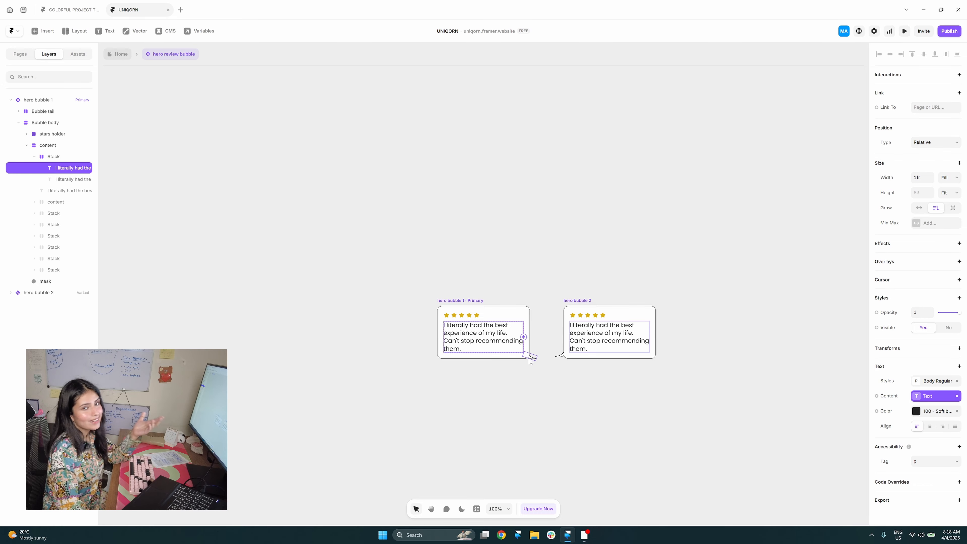
pyautogui.click(71, 10)
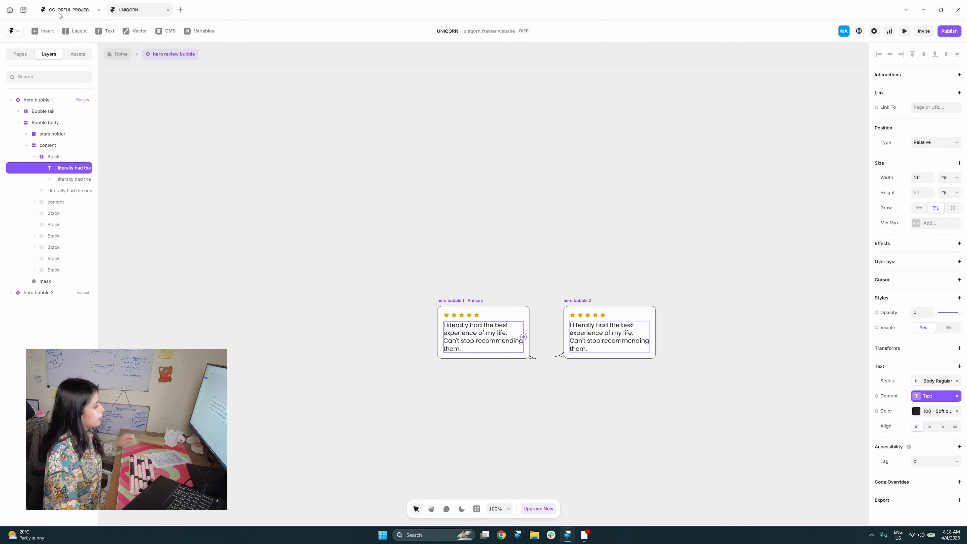
pyautogui.press('p')
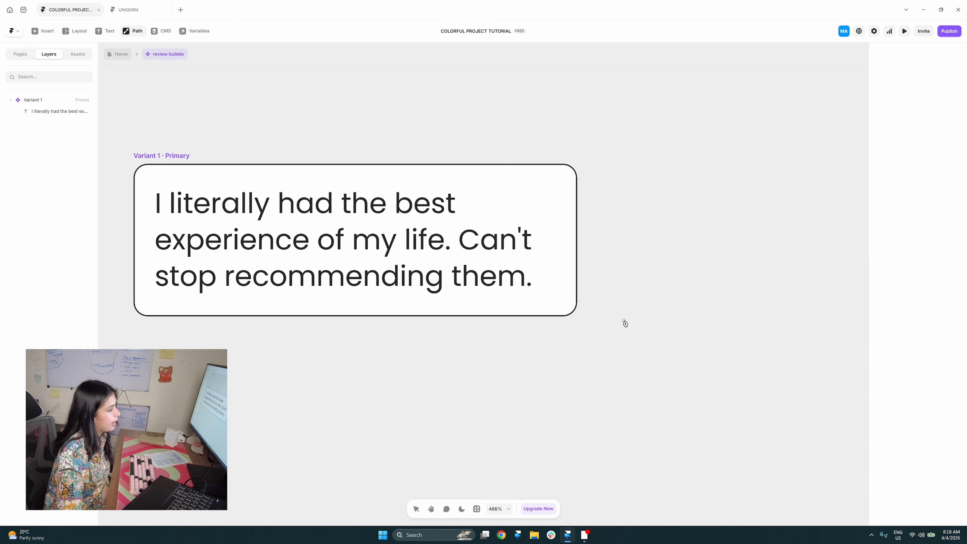
pyautogui.scroll(5, 608, 323)
pyautogui.scroll(5, 607, 323)
pyautogui.click(581, 302)
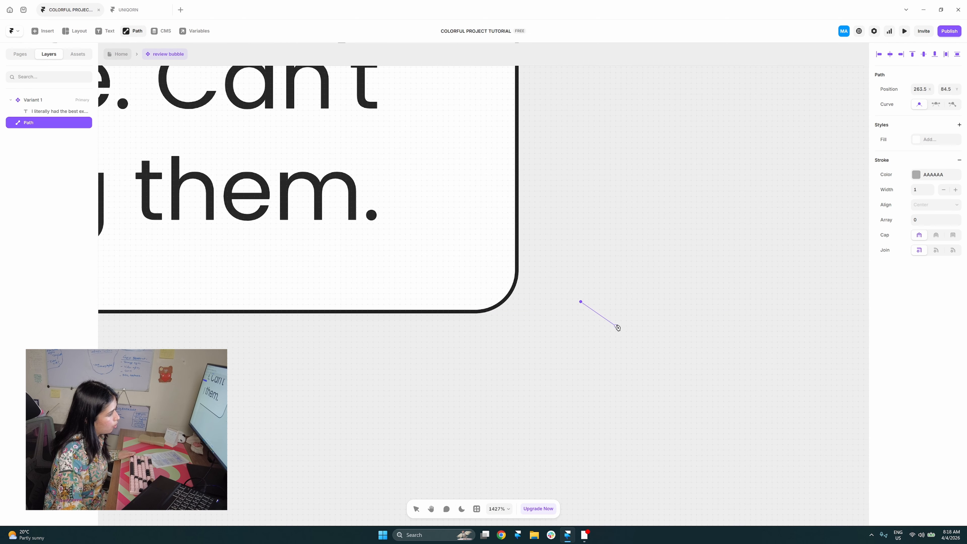
pyautogui.click(618, 323)
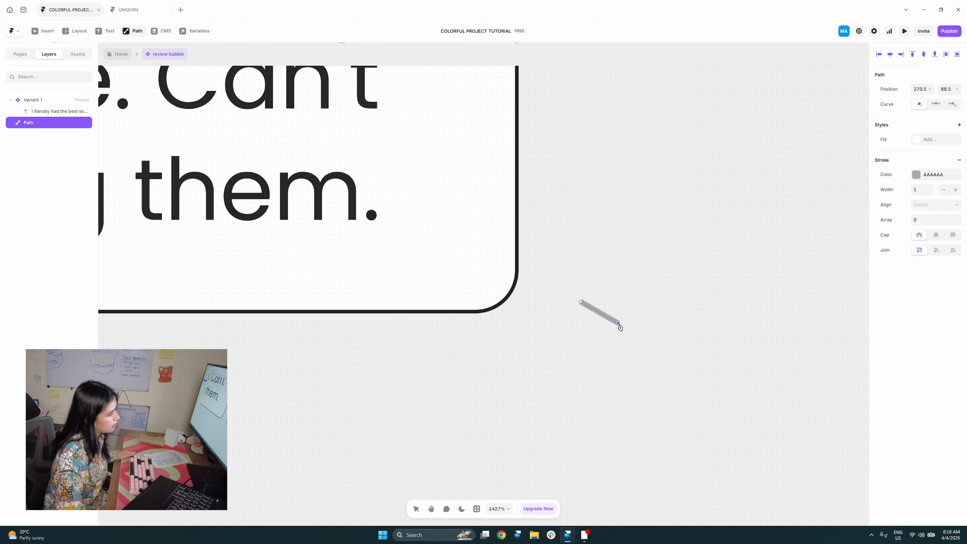
pyautogui.click(570, 323)
pyautogui.click(581, 302)
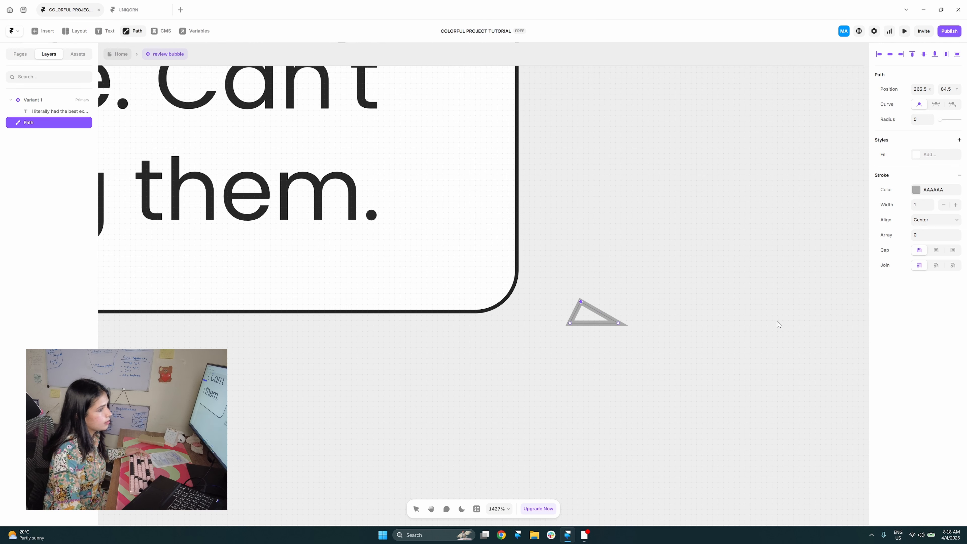
# - Set the triangle path's stroke color to 100 - SOFT BLACK and its stroke width to 0.5
pyautogui.click(936, 190)
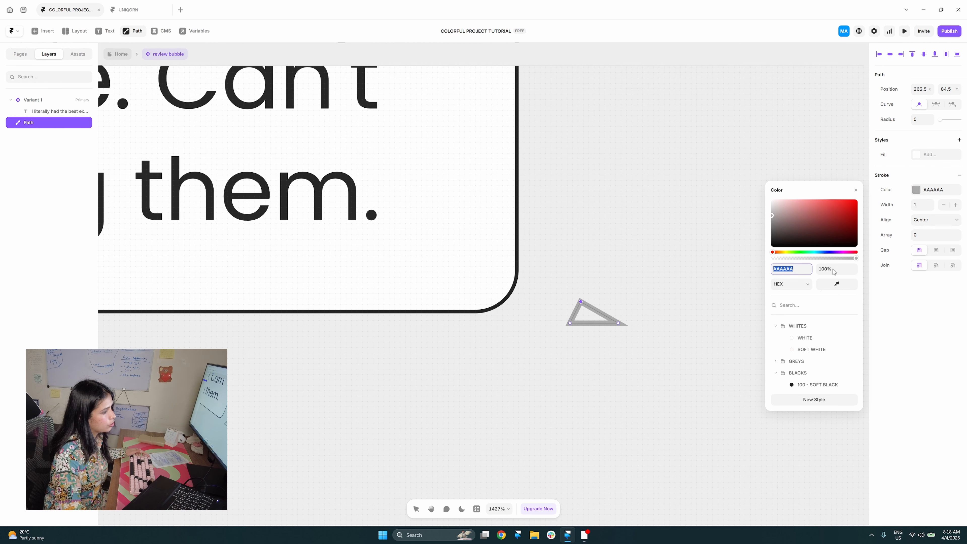
pyautogui.click(815, 384)
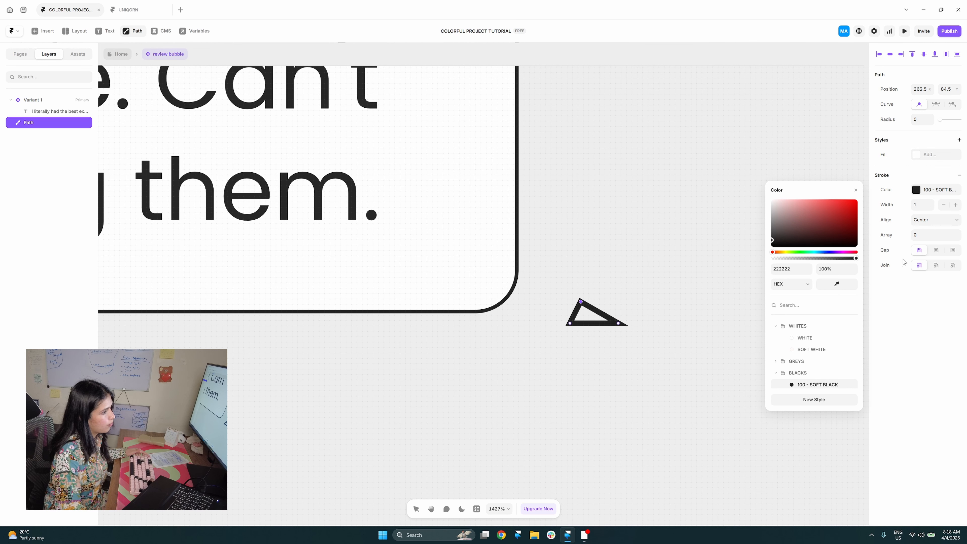
pyautogui.click(929, 207)
pyautogui.click(922, 206)
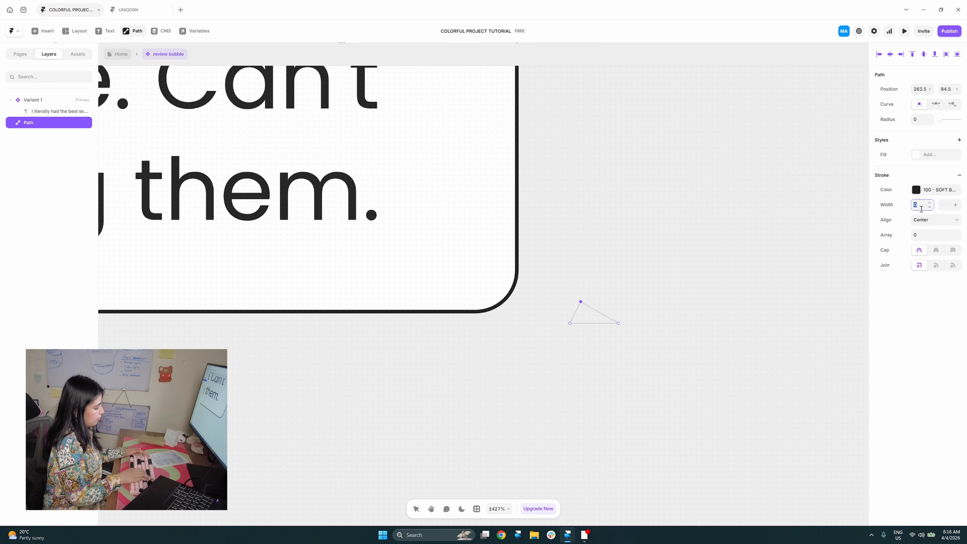
pyautogui.write('.5')
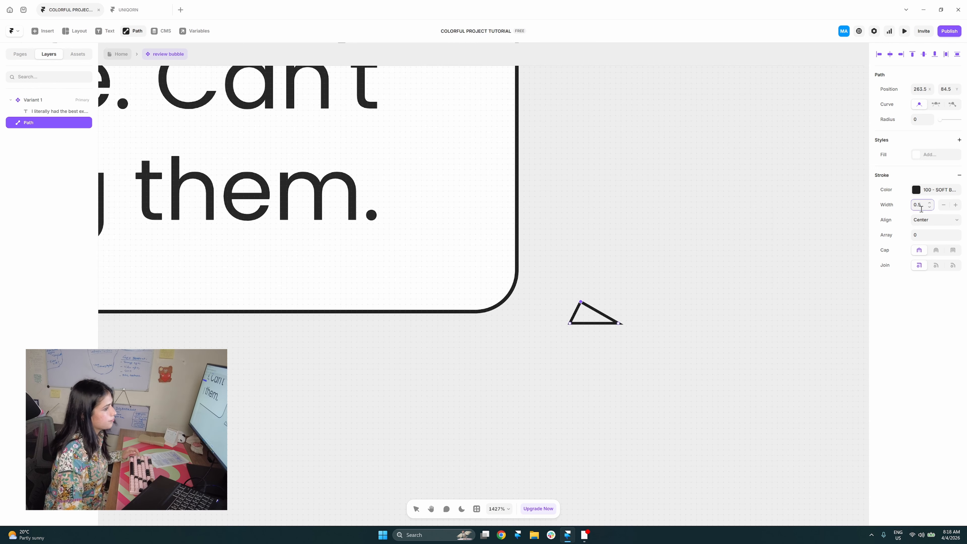
pyautogui.press('Escape')
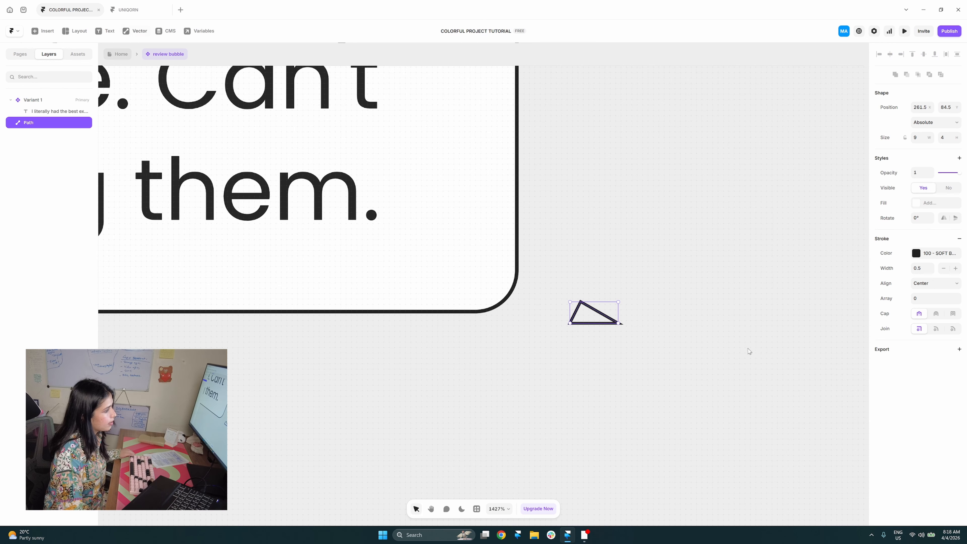
# - Reshape the triangle into a speech-bubble tail by adding bend points on its long edges, widening its base and extending its tip
pyautogui.scroll(5, 606, 319)
pyautogui.doubleClick(591, 312)
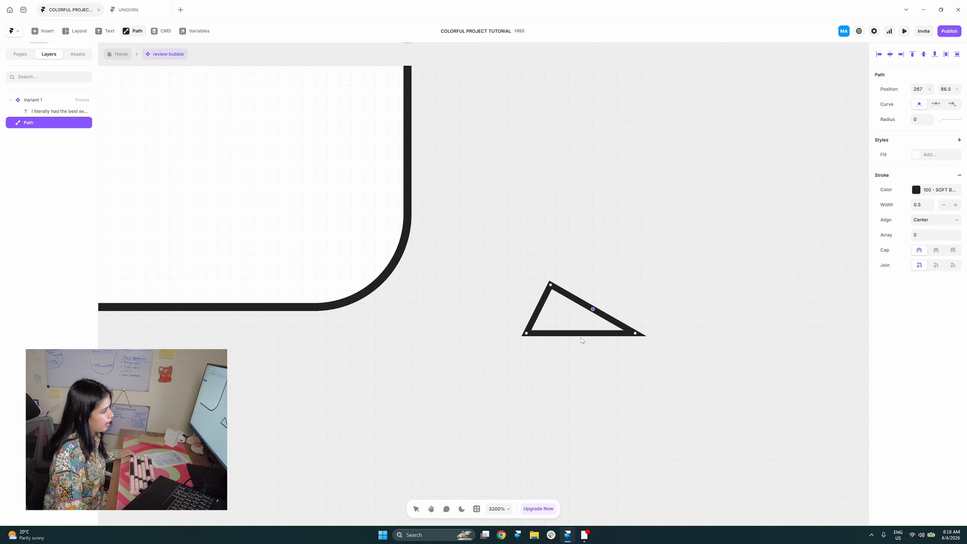
pyautogui.press('Escape')
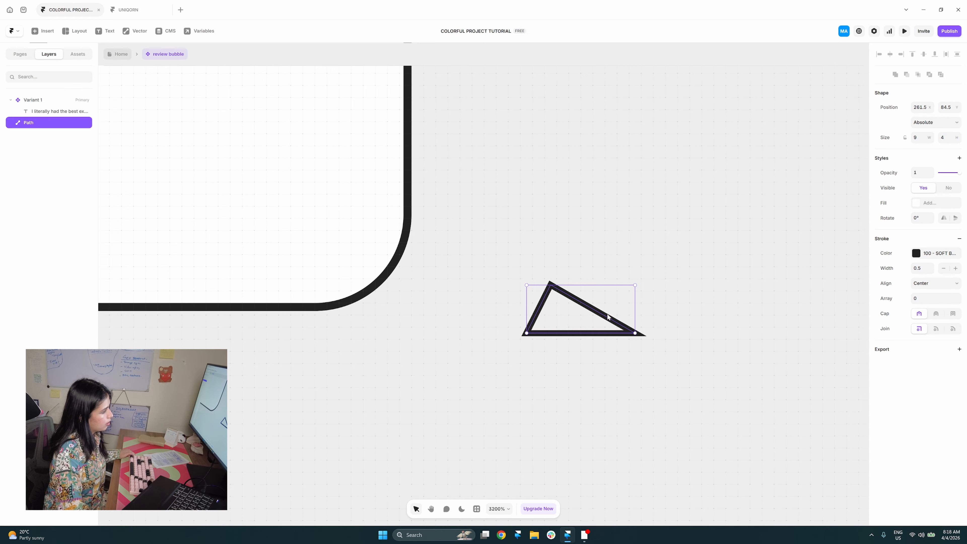
pyautogui.doubleClick(593, 313)
pyautogui.moveTo(595, 312); pyautogui.dragTo(575, 340)
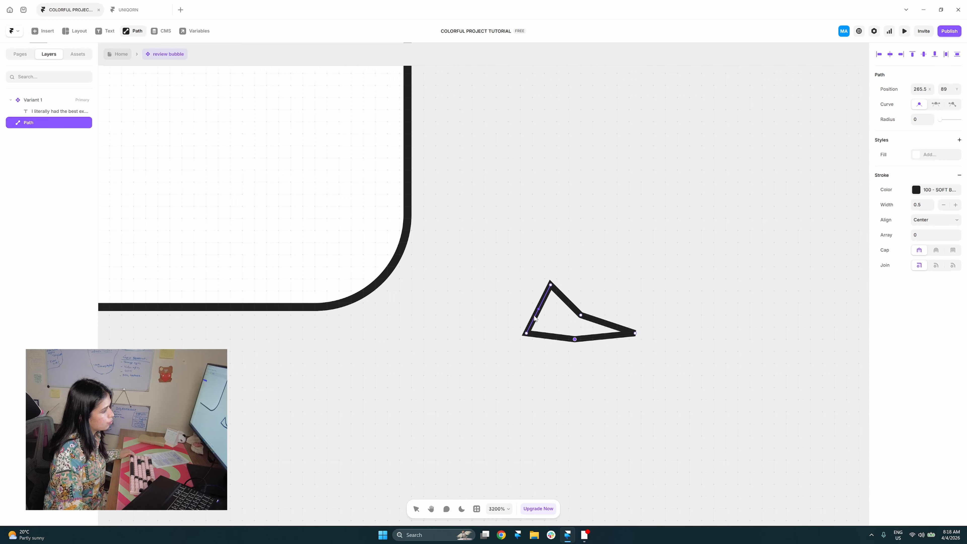
pyautogui.moveTo(538, 313); pyautogui.dragTo(506, 320)
pyautogui.moveTo(635, 333); pyautogui.dragTo(671, 340)
pyautogui.click(581, 316)
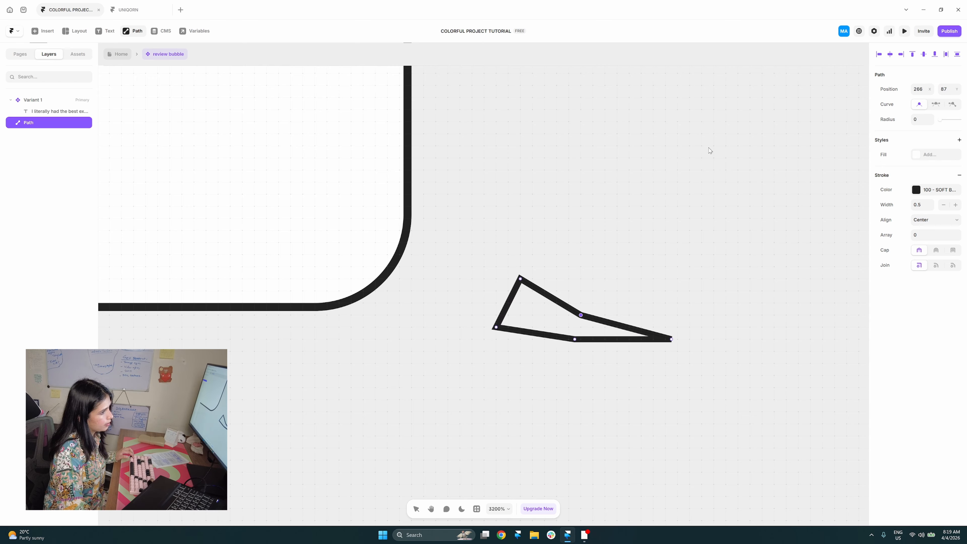
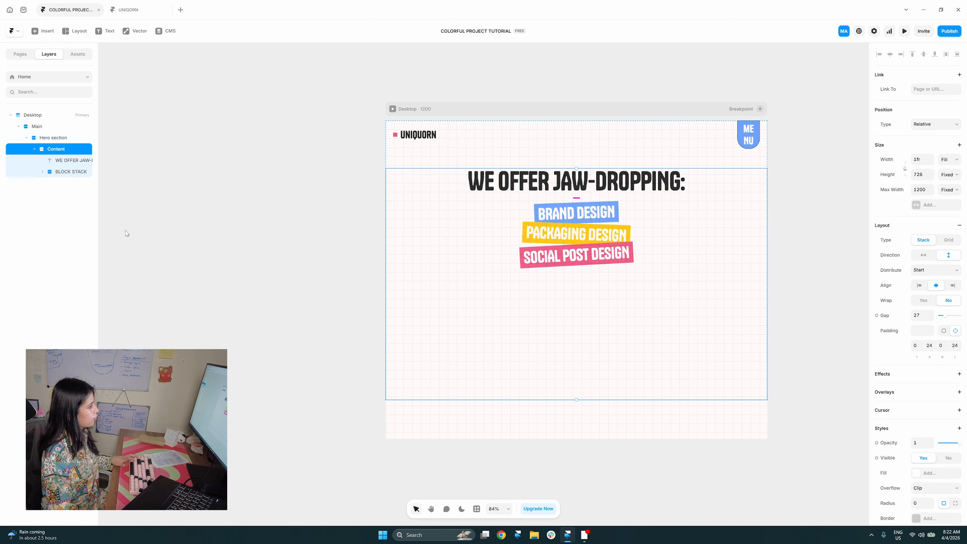
# - Paste the review bubble component into the hero section's Content stack, below BLOCK STACK
pyautogui.hotkey('ctrl', 'v')
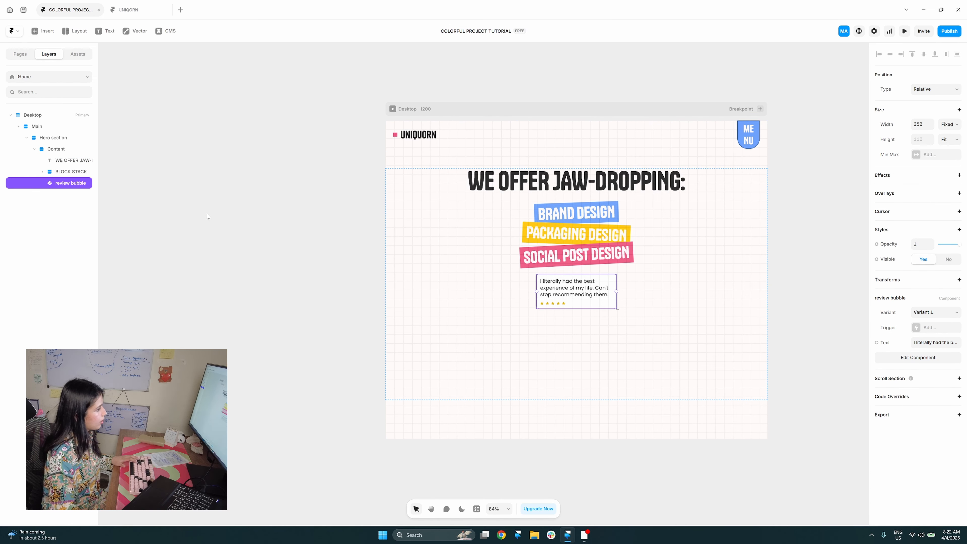
pyautogui.scroll(10, 667, 311)
pyautogui.scroll(-10, 586, 372)
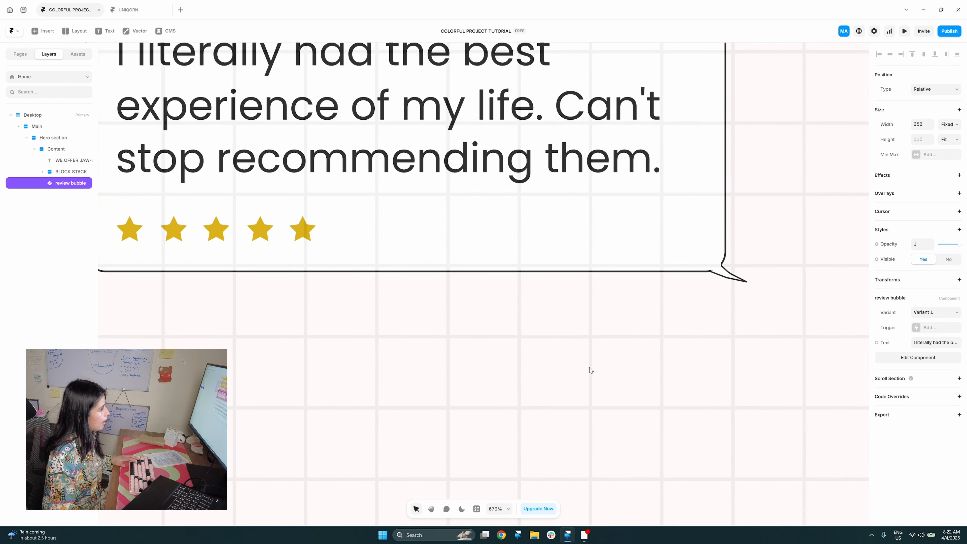
pyautogui.scroll(2, 595, 372)
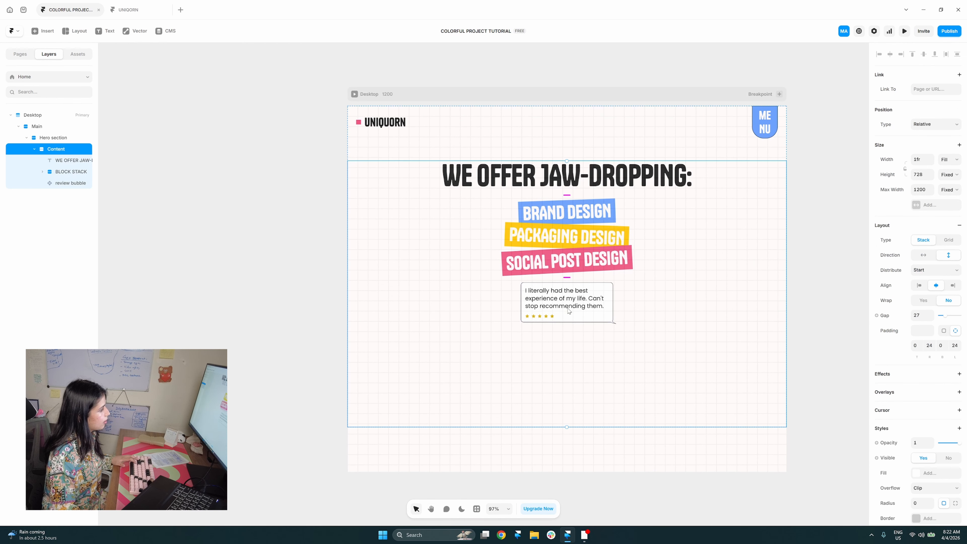
pyautogui.scroll(10, 601, 364)
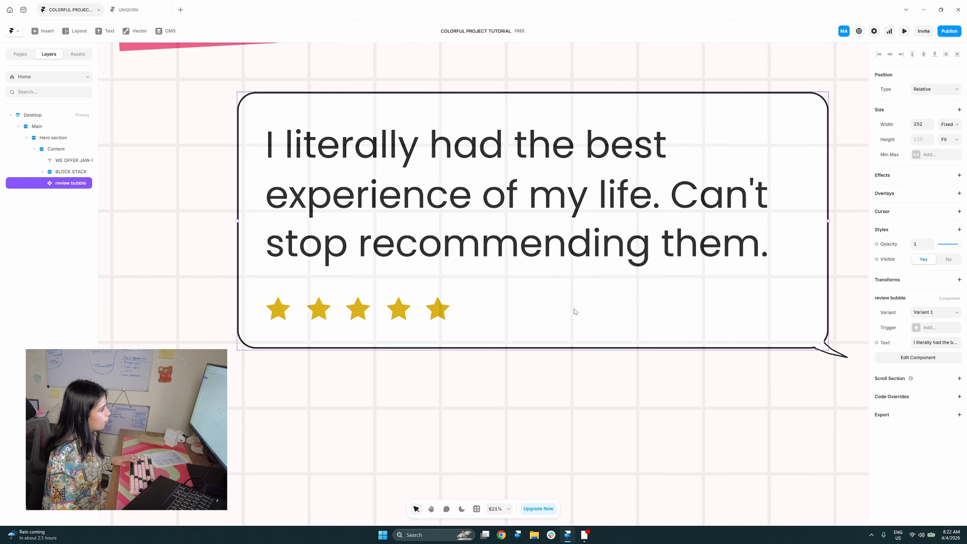
pyautogui.doubleClick(575, 309)
pyautogui.click(130, 56)
pyautogui.scroll(-10, 528, 320)
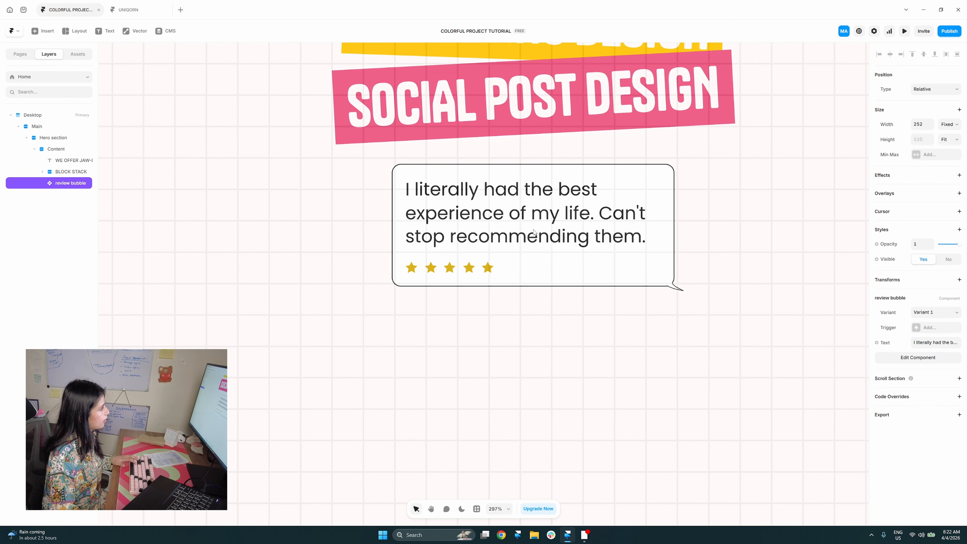
# - Set the Main layer's Z Index to 2 so the review bubble sits above the grid lines
pyautogui.click(529, 321)
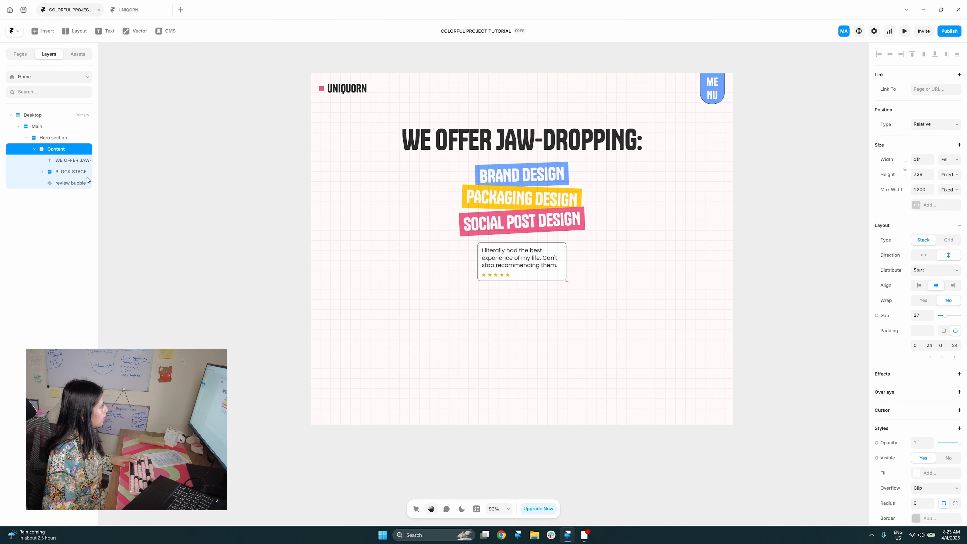
pyautogui.click(61, 137)
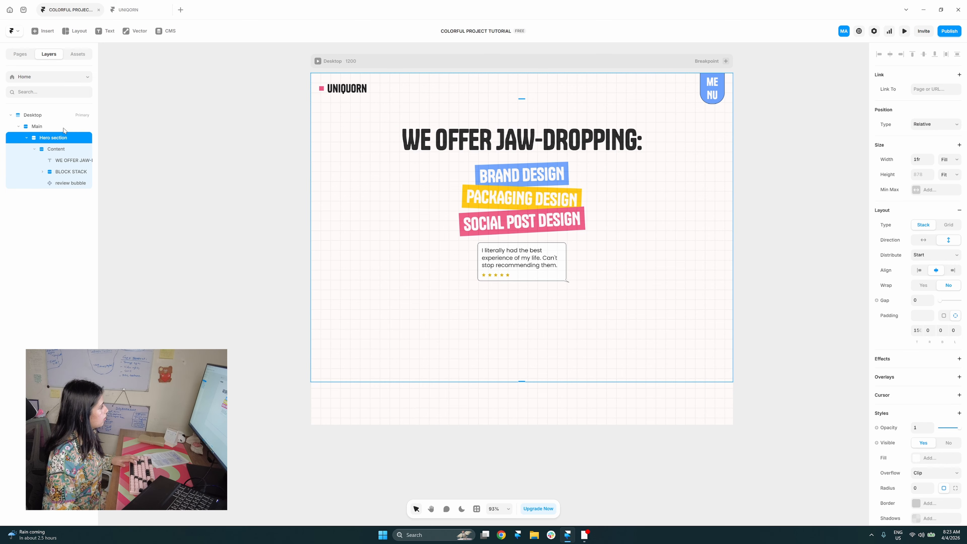
pyautogui.click(64, 129)
pyautogui.click(930, 435)
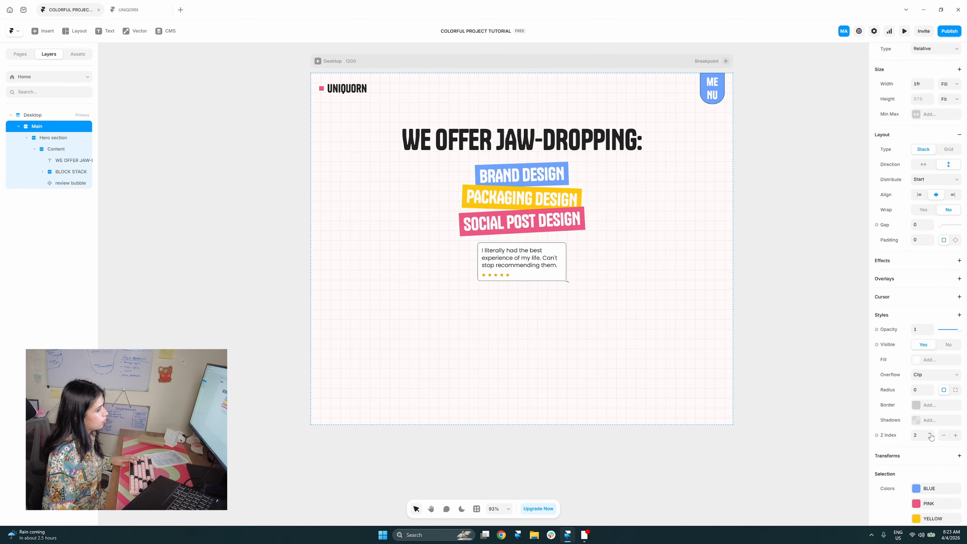
pyautogui.scroll(10, 617, 274)
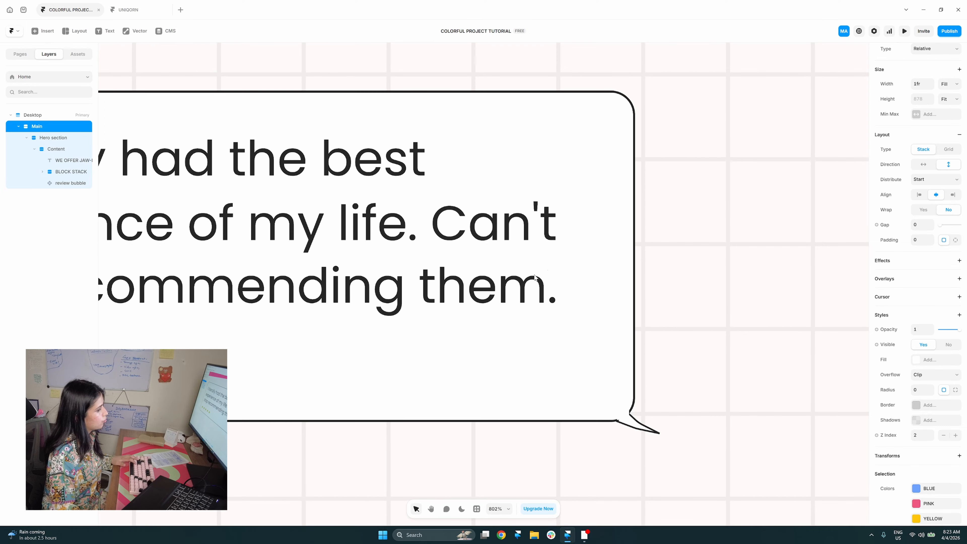
pyautogui.moveTo(358, 223); pyautogui.dragTo(611, 264)
pyautogui.scroll(-10, 610, 264)
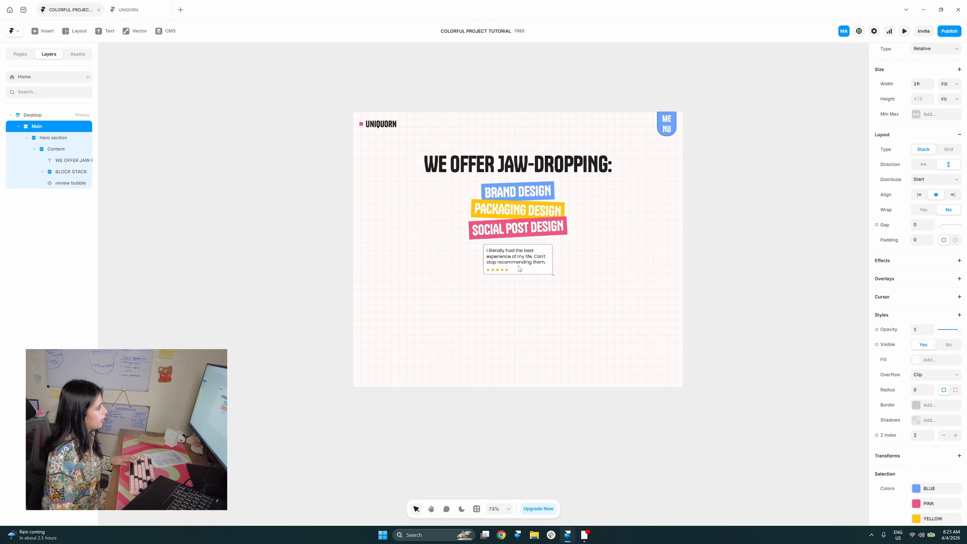
# - Duplicate the review bubble in the Content stack and set the copy's variant to Variant 2
pyautogui.press('v')
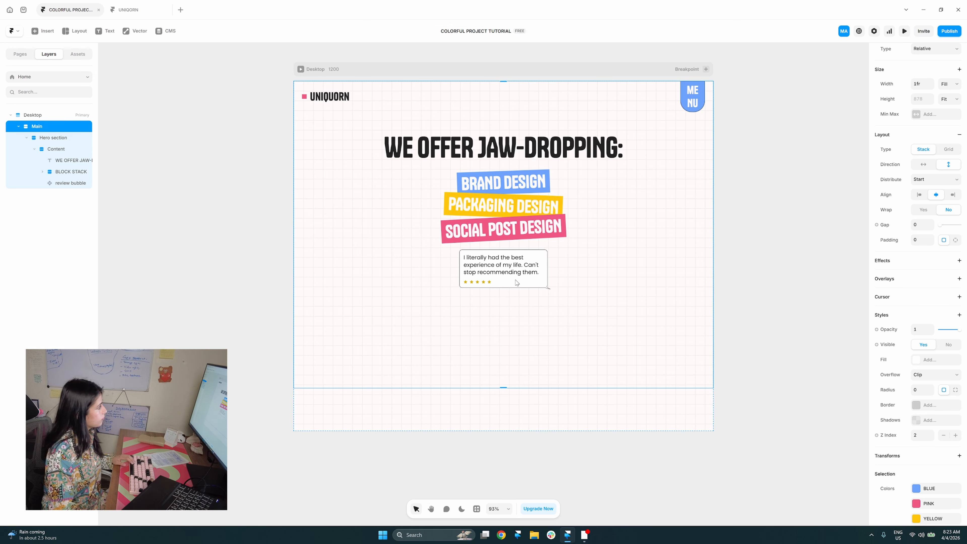
pyautogui.click(74, 171)
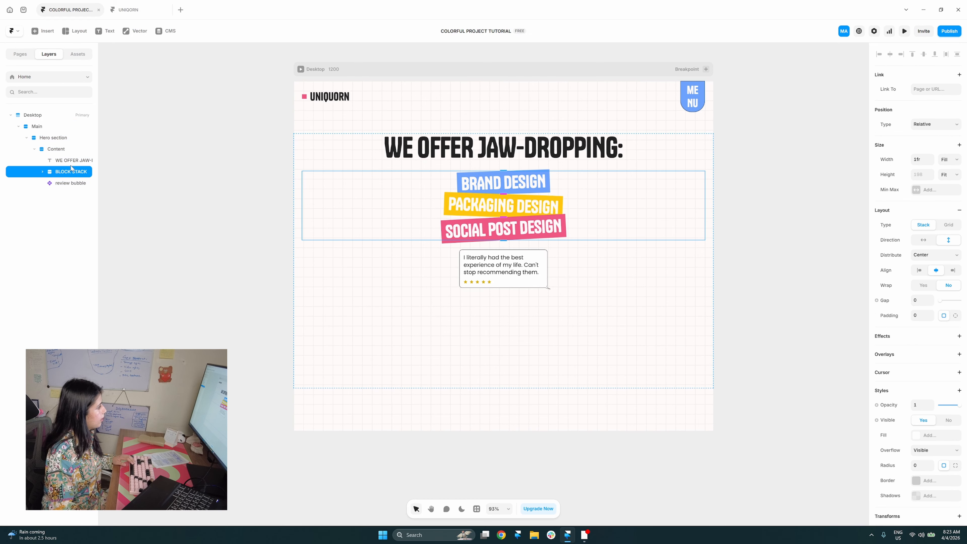
pyautogui.click(71, 183)
pyautogui.hotkey('ctrl', 'd')
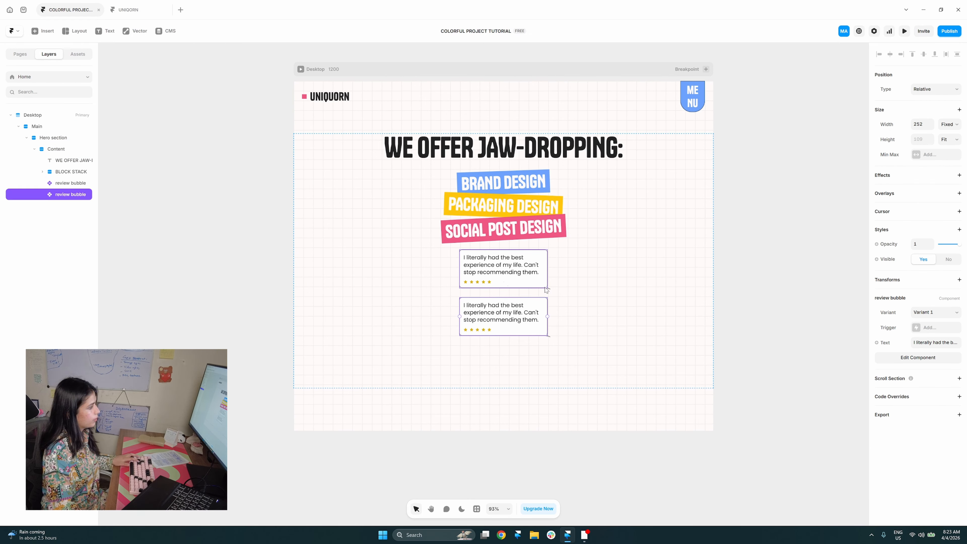
pyautogui.click(937, 312)
pyautogui.click(929, 329)
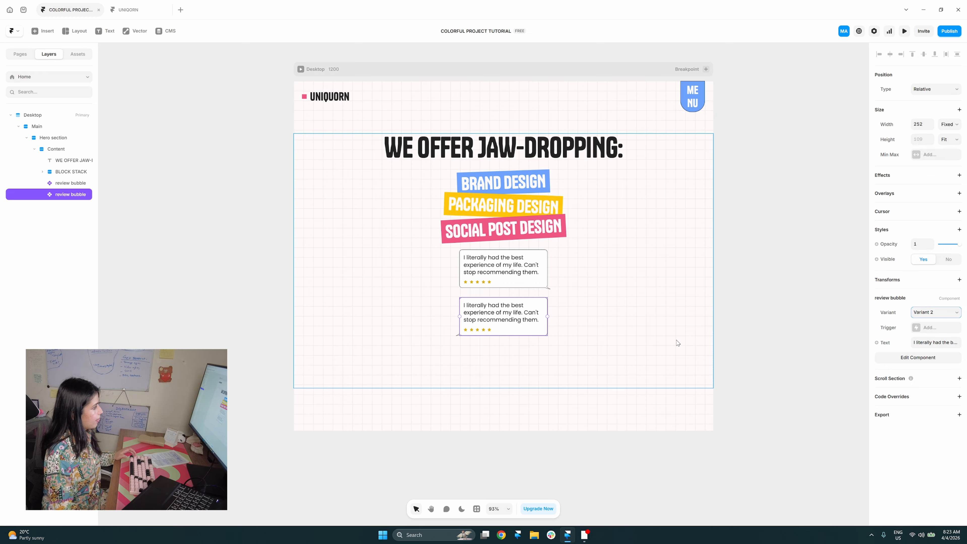
# - Wrap BLOCK STACK and both review bubbles in a new stack with horizontal direction
pyautogui.keyDown('shift'); pyautogui.click(532, 282); pyautogui.keyUp('shift')
pyautogui.keyDown('shift'); pyautogui.click(565, 192); pyautogui.keyUp('shift')
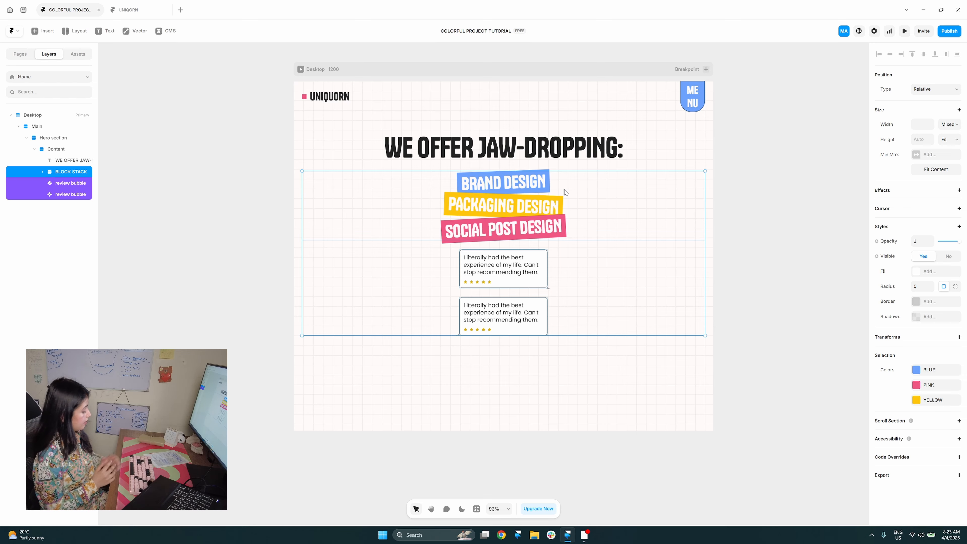
pyautogui.hotkey('ctrl', 'Return')
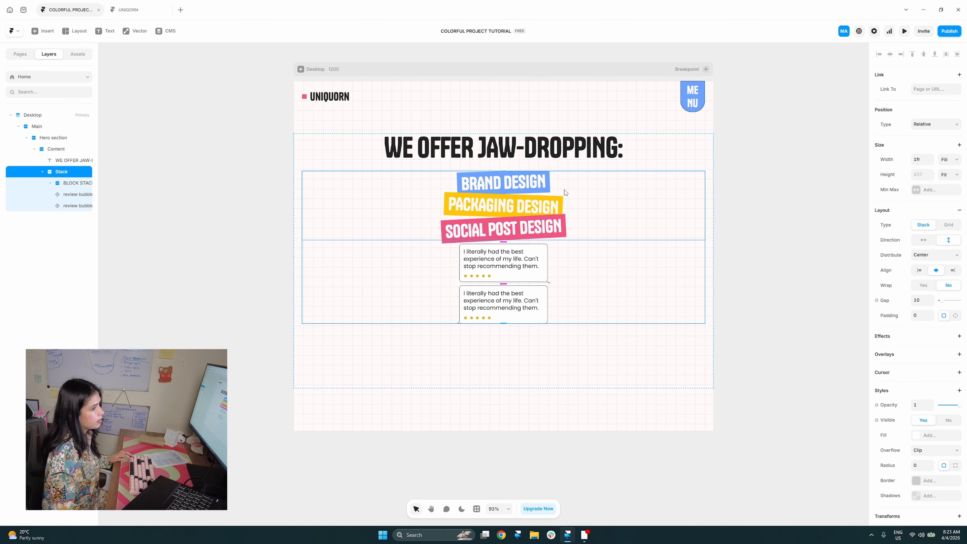
pyautogui.click(924, 240)
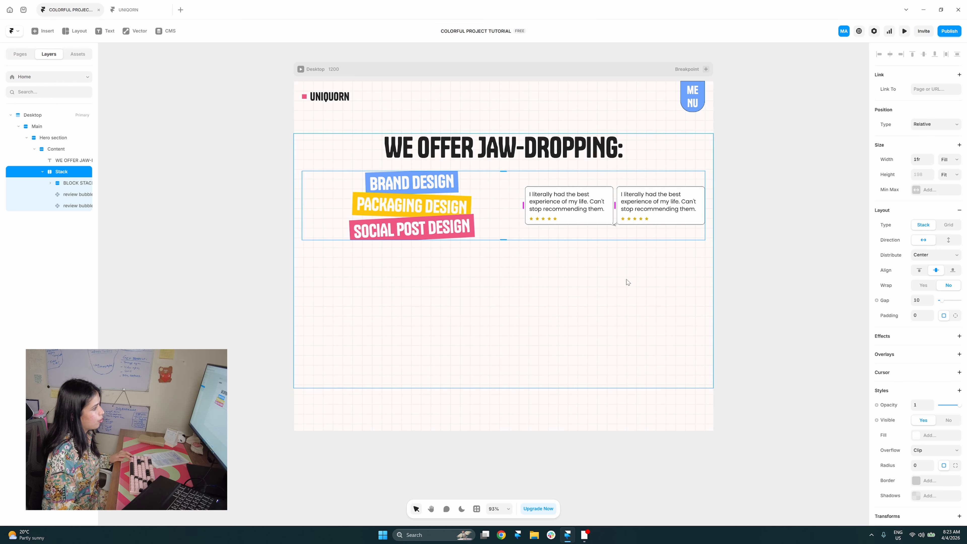
# - Reorder the new stack so the Variant 1 review bubble comes before BLOCK STACK
pyautogui.click(596, 223)
pyautogui.press('Left')
pyautogui.press('space')
pyautogui.moveTo(578, 289); pyautogui.dragTo(571, 329)
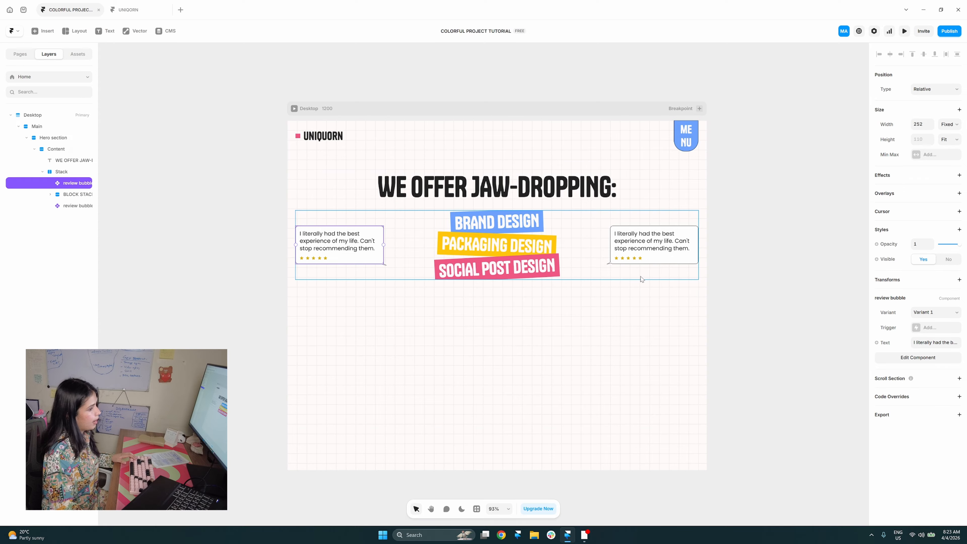
# - Set the overflow of the stack holding the bubbles and BLOCK STACK to Visible
pyautogui.click(687, 272)
pyautogui.click(924, 457)
pyautogui.click(926, 461)
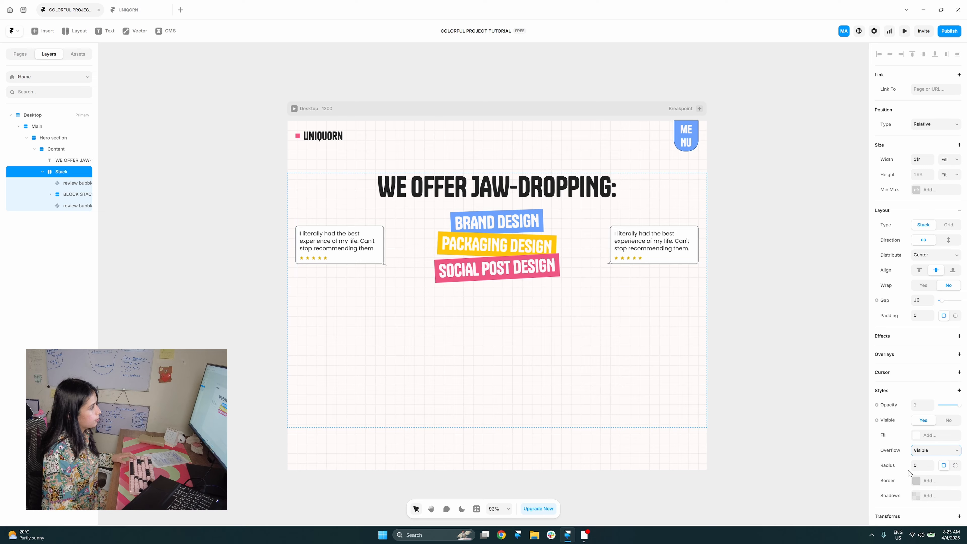
pyautogui.click(579, 286)
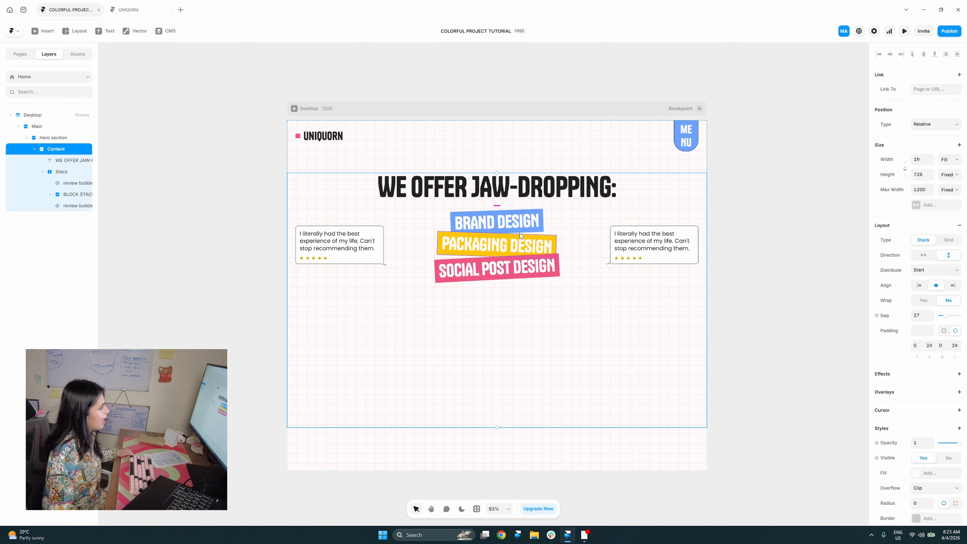
# - Wrap each review bubble in its own stack, with the Variant 1 bubble's stack distribution set to Center
pyautogui.click(376, 247)
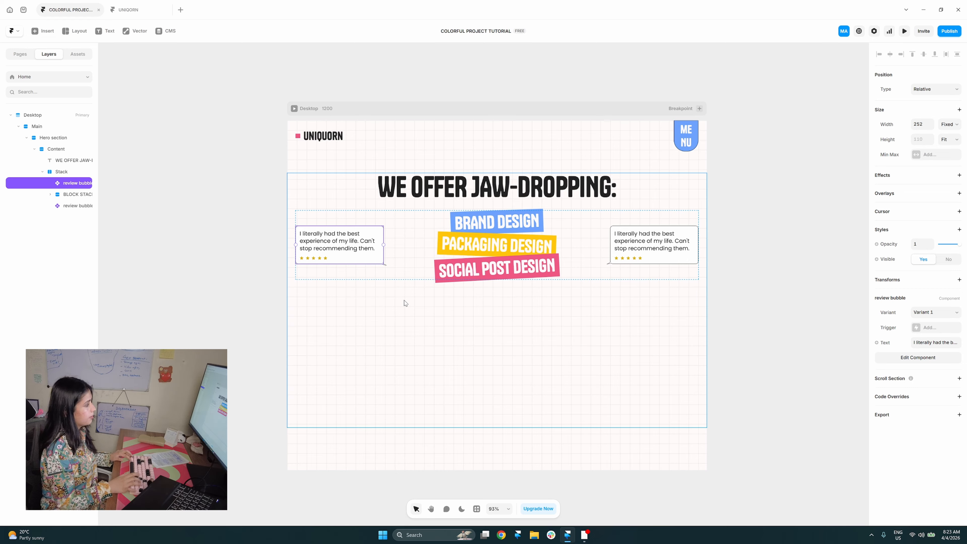
pyautogui.hotkey('shift', 'a')
pyautogui.click(933, 255)
pyautogui.click(929, 265)
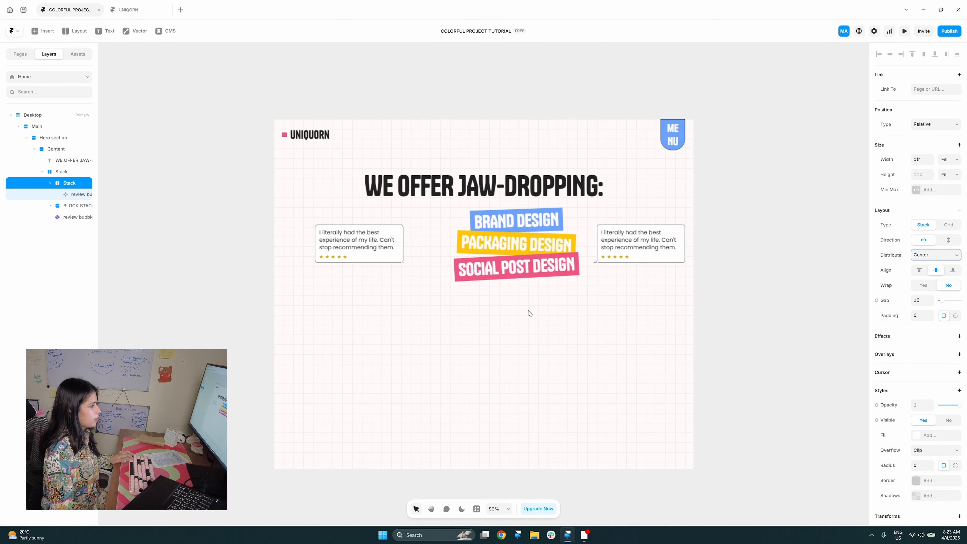
pyautogui.click(632, 242)
pyautogui.hotkey('shift', 'a')
# - Rename the Variant 1 bubble's stack to "holder" and the Variant 2 bubble's stack to "reviw holder"
pyautogui.click(75, 183)
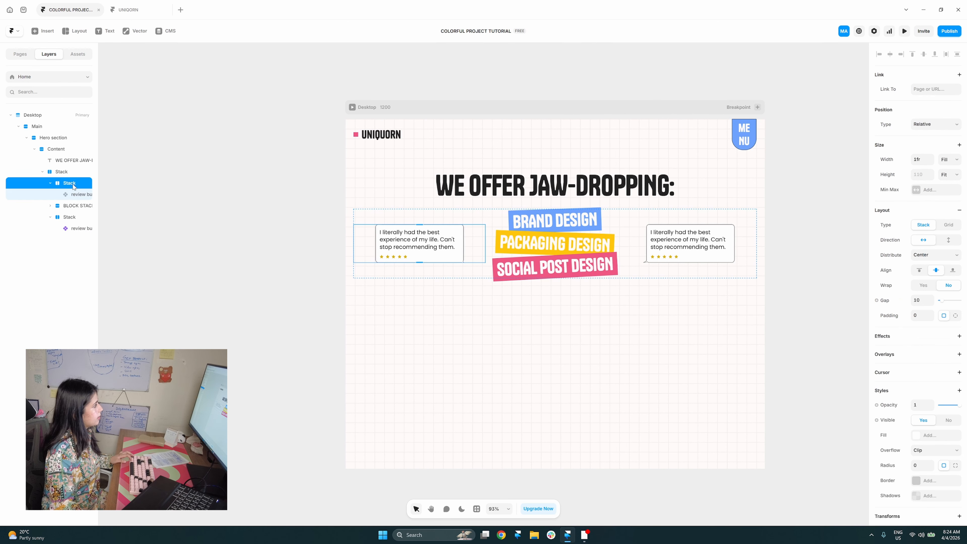
pyautogui.doubleClick(74, 183)
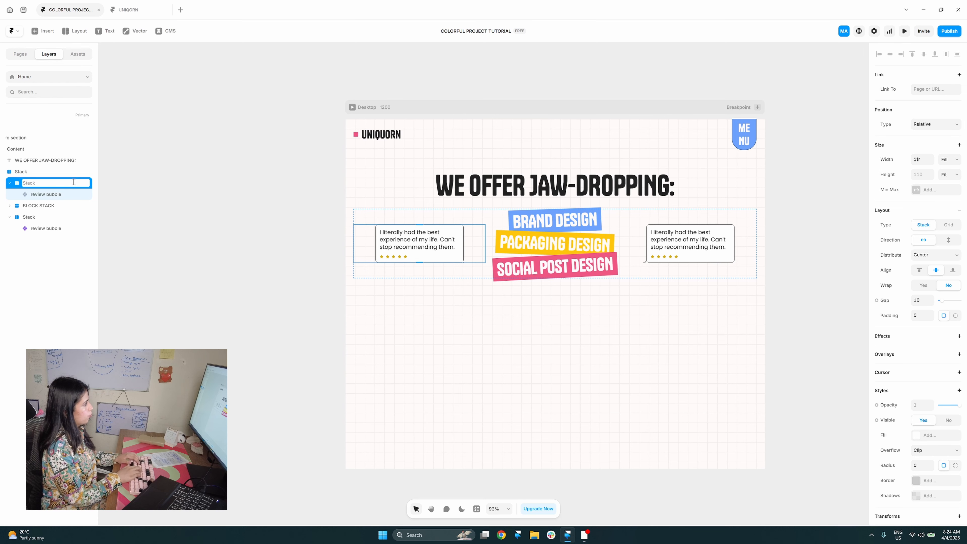
pyautogui.write('holder')
pyautogui.press('Return')
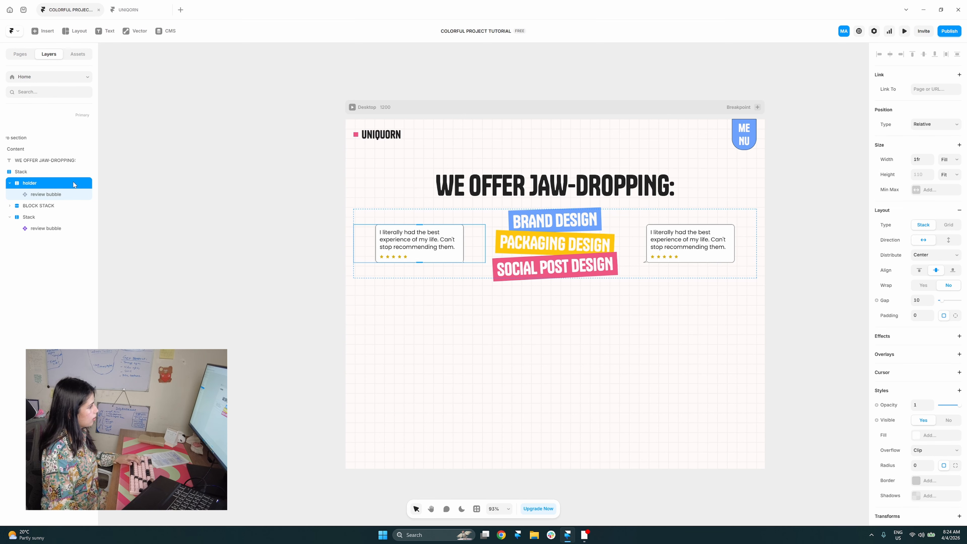
pyautogui.click(82, 229)
pyautogui.click(68, 218)
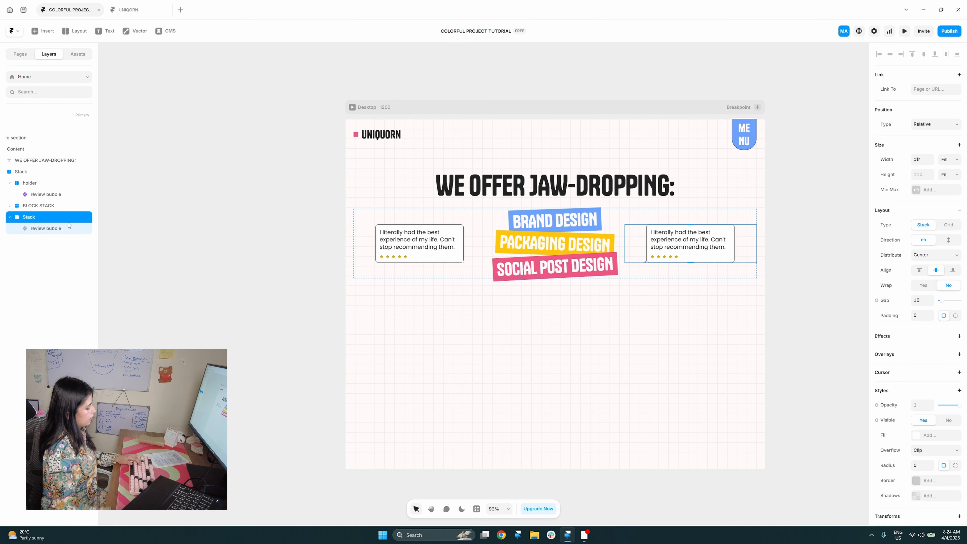
pyautogui.doubleClick(63, 218)
pyautogui.write('reviw holder')
pyautogui.press('Return')
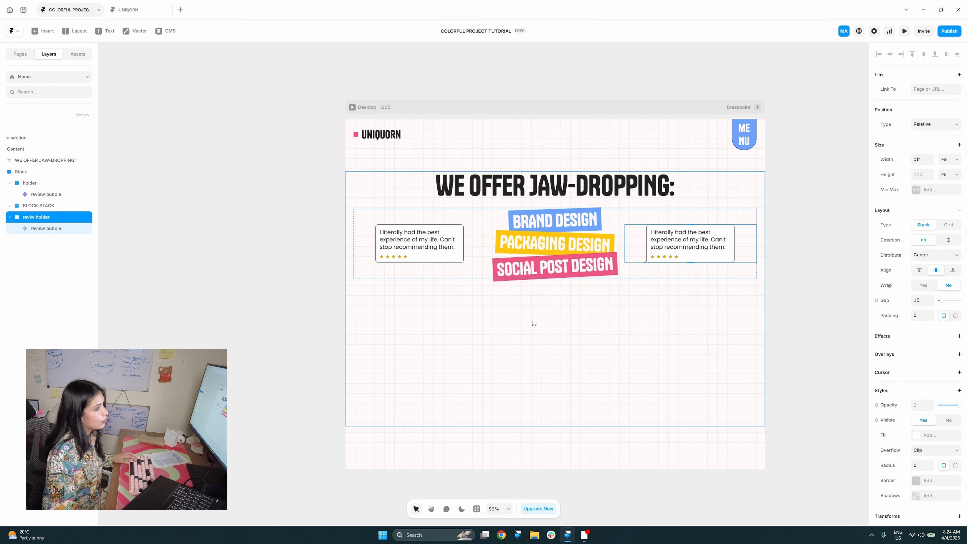
# - Set the reviw holder's height to Fill and align its bubble to the top, following the UNIQORN reference
pyautogui.click(949, 174)
pyautogui.click(946, 204)
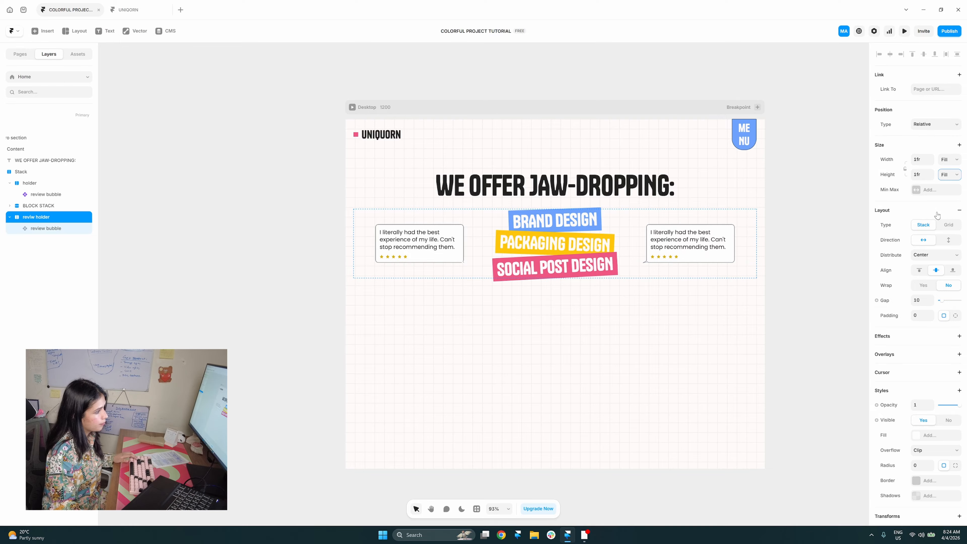
pyautogui.click(129, 10)
pyautogui.click(70, 14)
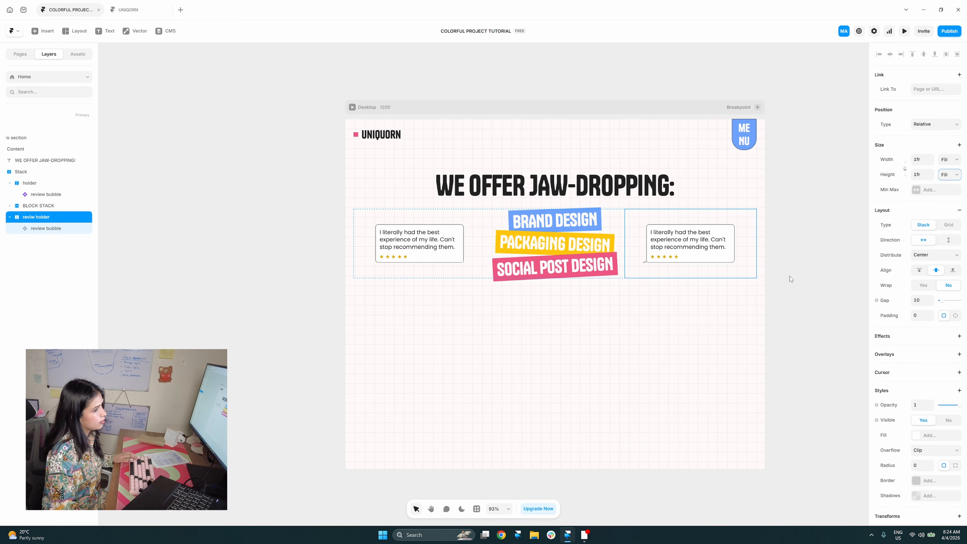
pyautogui.click(920, 270)
# - Set the height of the Variant 1 bubble's holder to Fill and align its bubble to the bottom
pyautogui.doubleClick(419, 244)
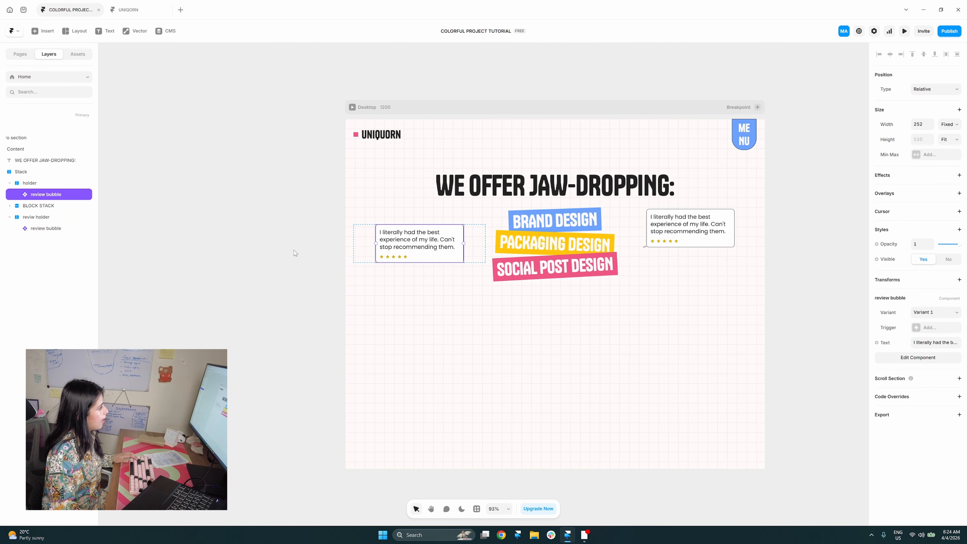
pyautogui.click(371, 245)
pyautogui.click(949, 174)
pyautogui.click(949, 197)
pyautogui.click(953, 270)
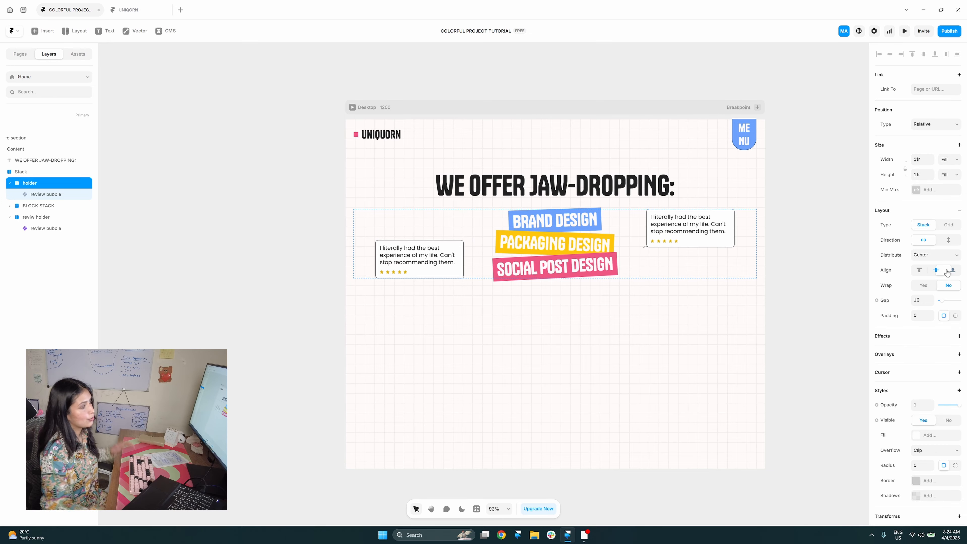
# - Set the overflow of both review bubble holders to Visible so the tails are not clipped
pyautogui.click(796, 338)
pyautogui.scroll(-2, 786, 320)
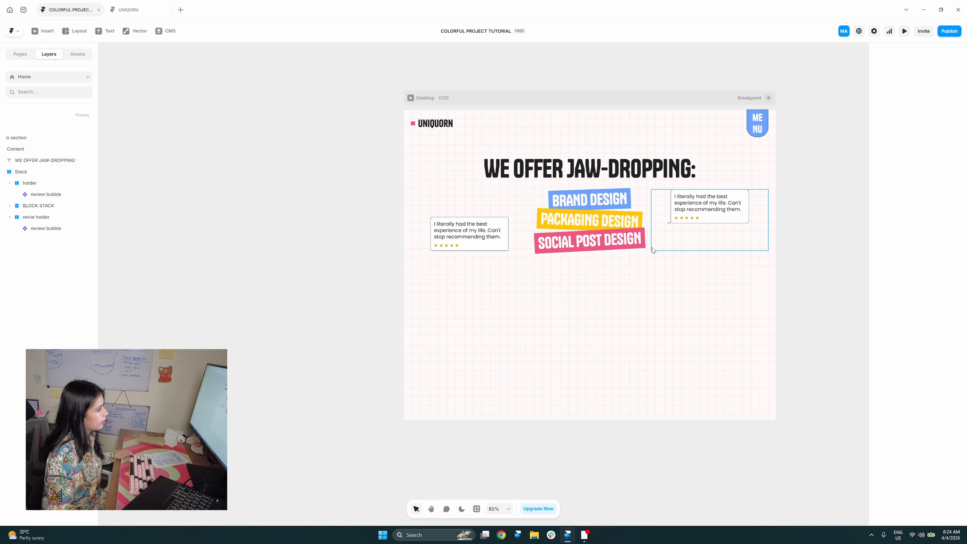
pyautogui.click(76, 172)
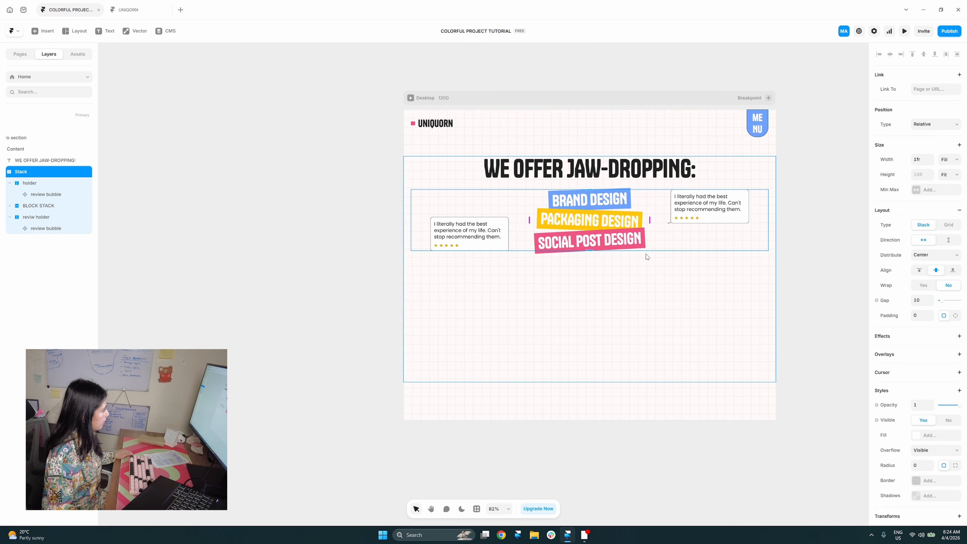
pyautogui.click(69, 183)
pyautogui.keyDown('shift'); pyautogui.click(69, 217); pyautogui.keyUp('shift')
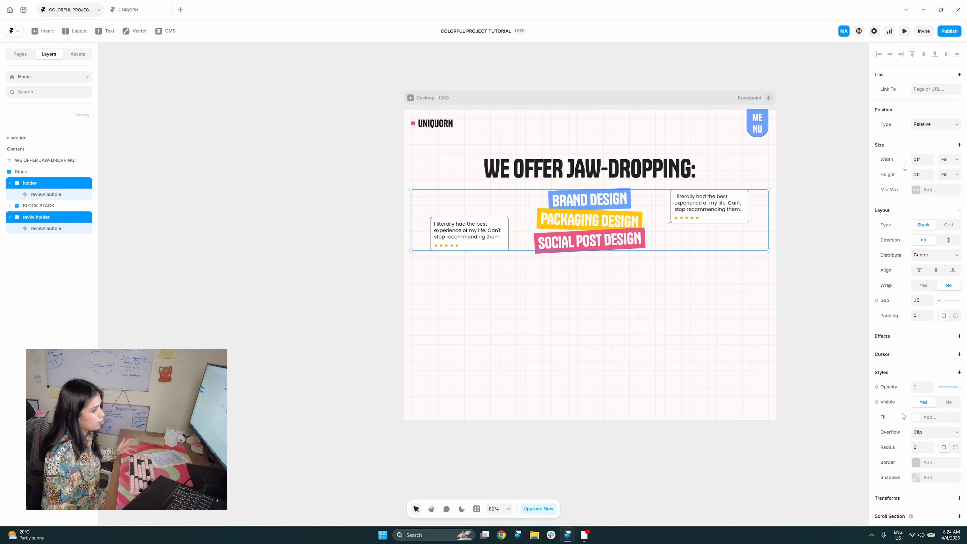
pyautogui.click(919, 434)
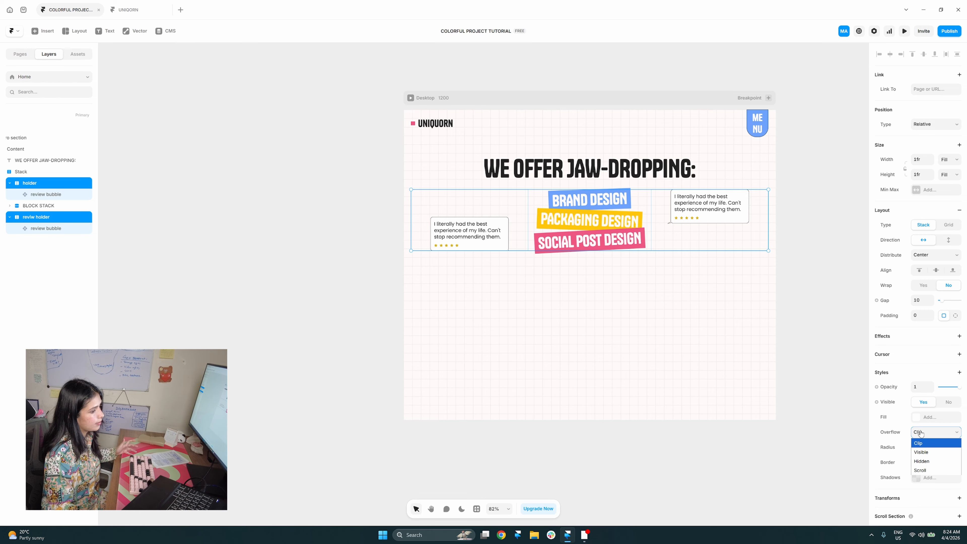
pyautogui.click(924, 452)
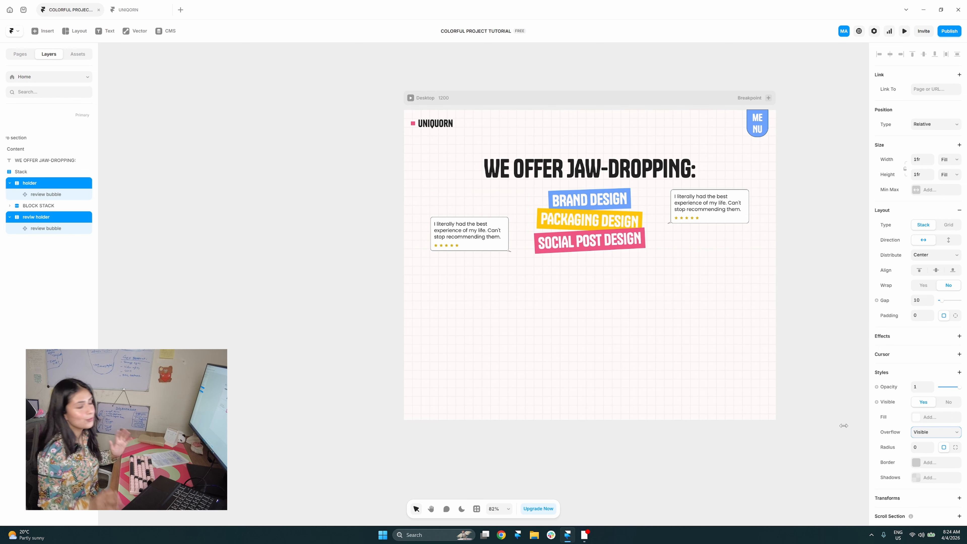
# - Switch to the UNIQORN project and copy the "Awesome experience!" review text from its hero bubble 2 instance
pyautogui.click(793, 379)
pyautogui.scroll(1, 674, 253)
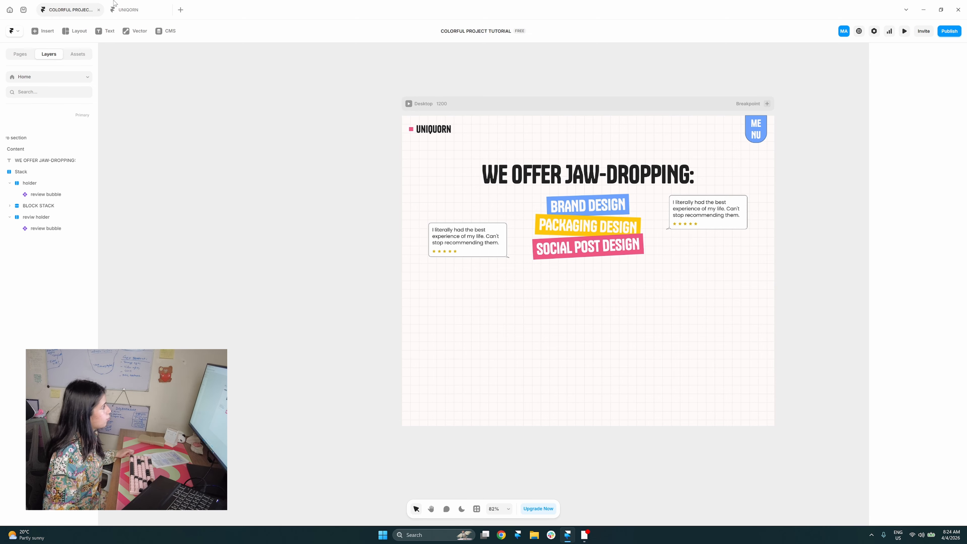
pyautogui.click(130, 13)
pyautogui.doubleClick(652, 220)
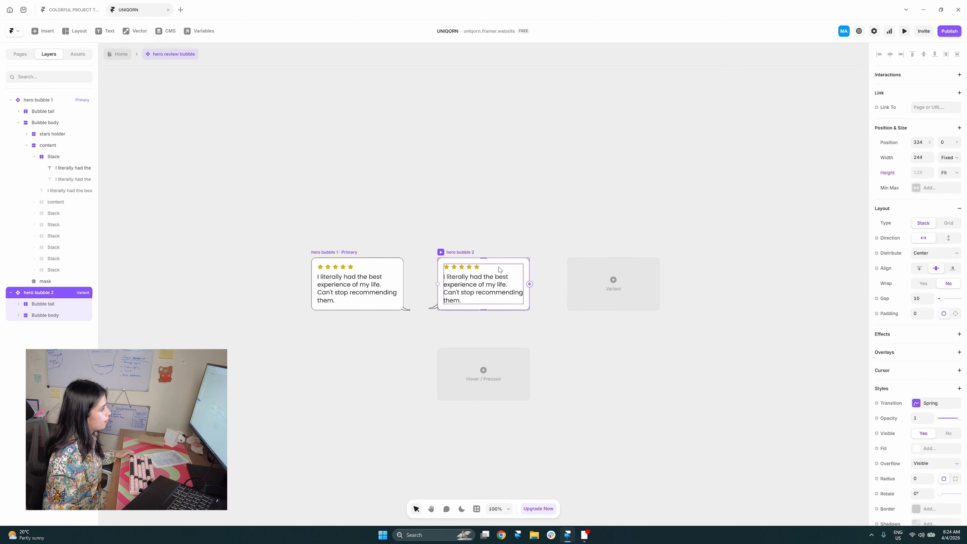
pyautogui.doubleClick(493, 284)
pyautogui.click(123, 57)
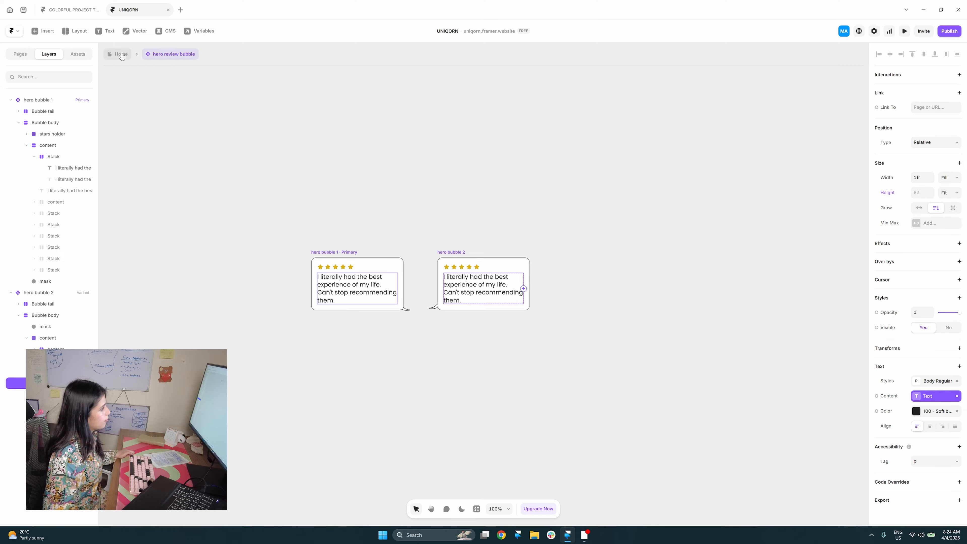
pyautogui.click(123, 57)
pyautogui.tripleClick(930, 404)
pyautogui.hotkey('ctrl', 'c')
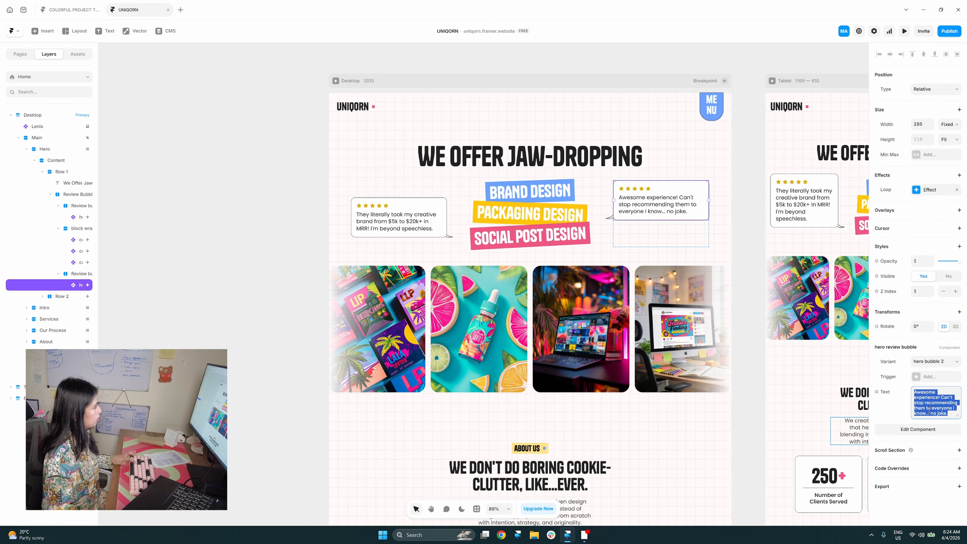
# - Return to the COLORFUL PROJECT TUTORIAL project and replace the Variant 2 bubble's text with the copied review
pyautogui.click(71, 9)
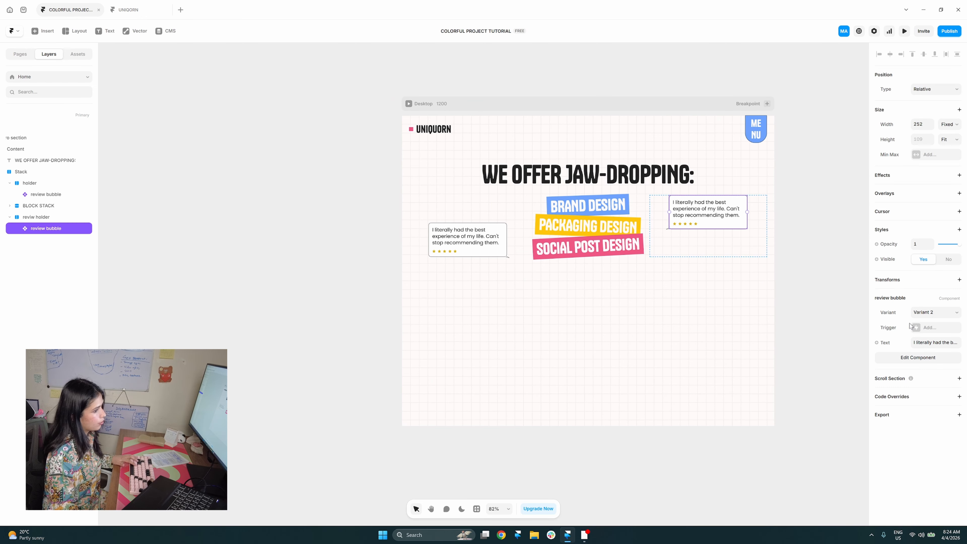
pyautogui.click(941, 344)
pyautogui.hotkey('ctrl', 'v')
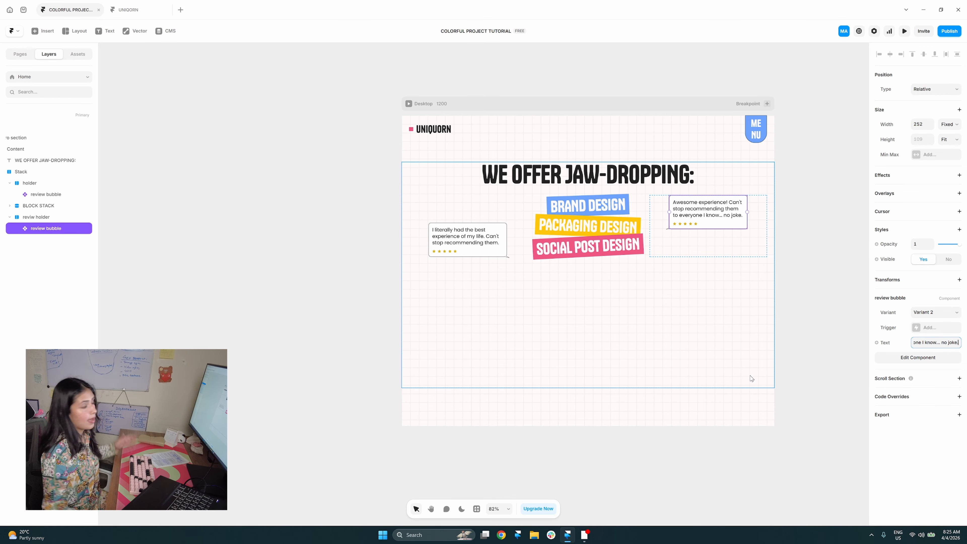
pyautogui.click(752, 379)
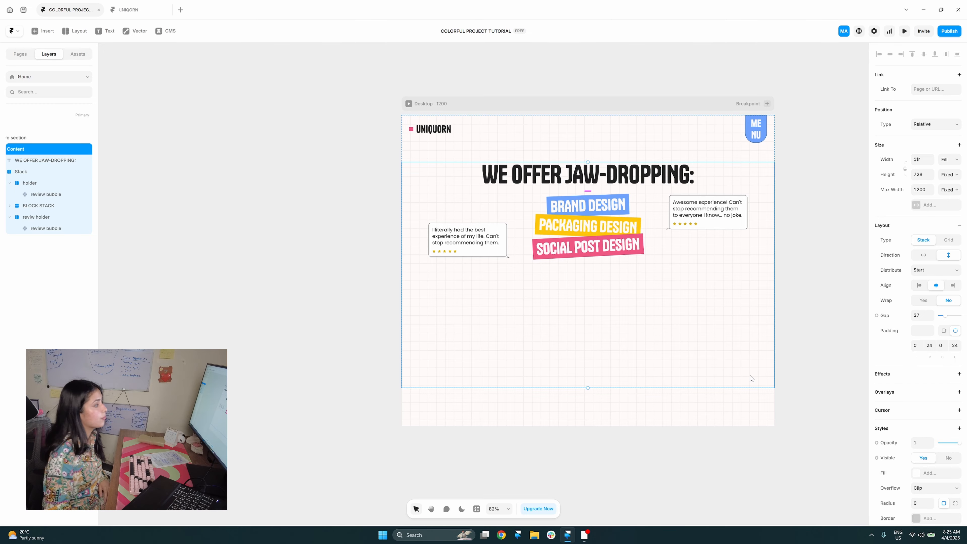
pyautogui.click(647, 251)
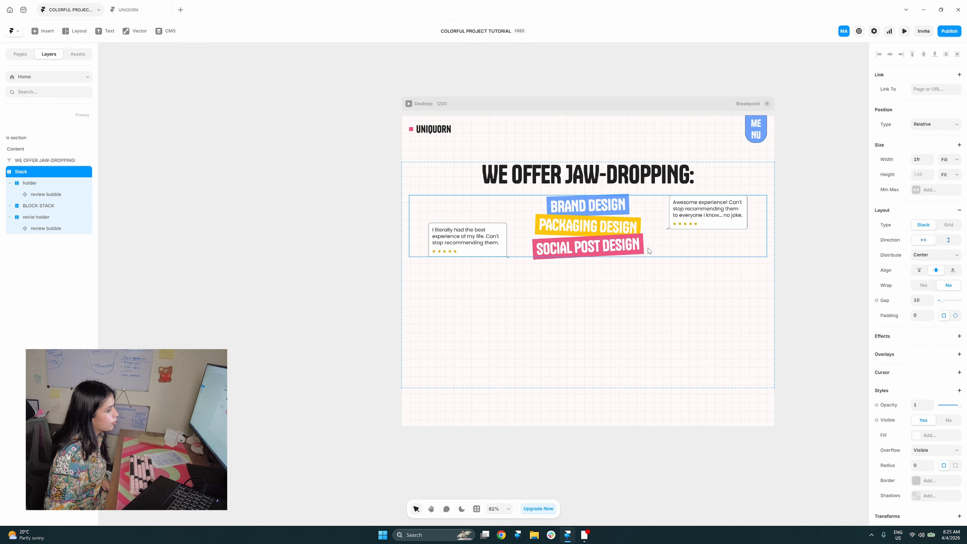
pyautogui.moveTo(663, 330); pyautogui.dragTo(653, 333)
pyautogui.click(654, 333)
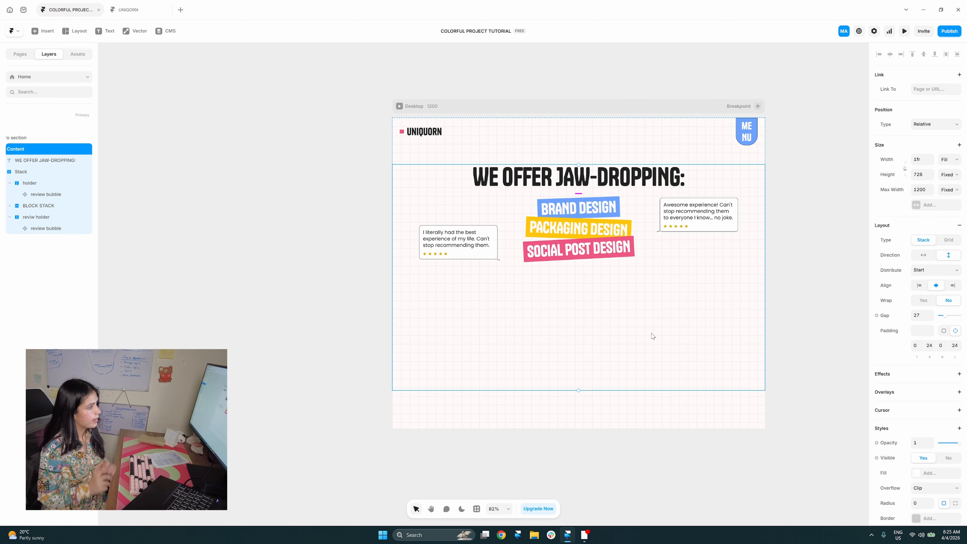
# - Switch to the UNIQORN project and preview its hero section at a viewport width of 2140
pyautogui.scroll(-2, 653, 336)
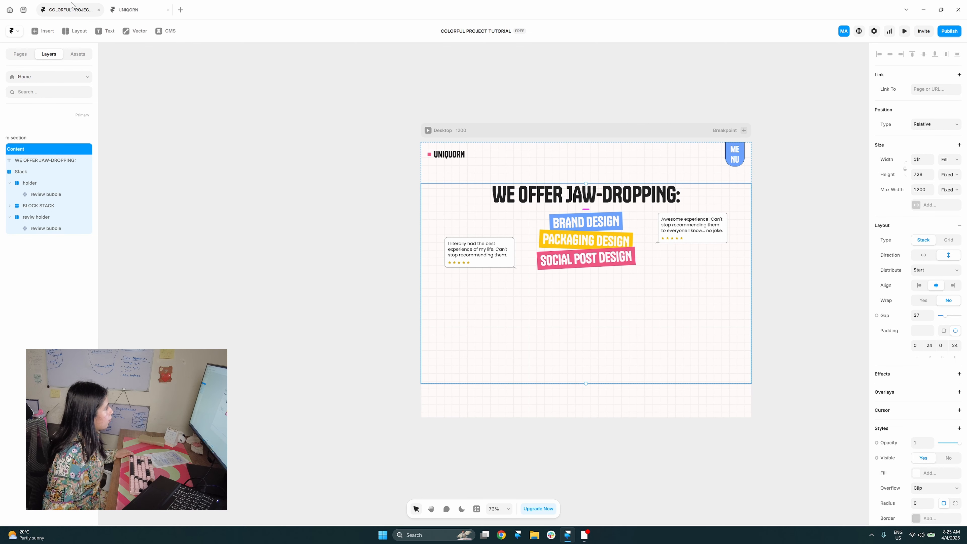
pyautogui.click(126, 10)
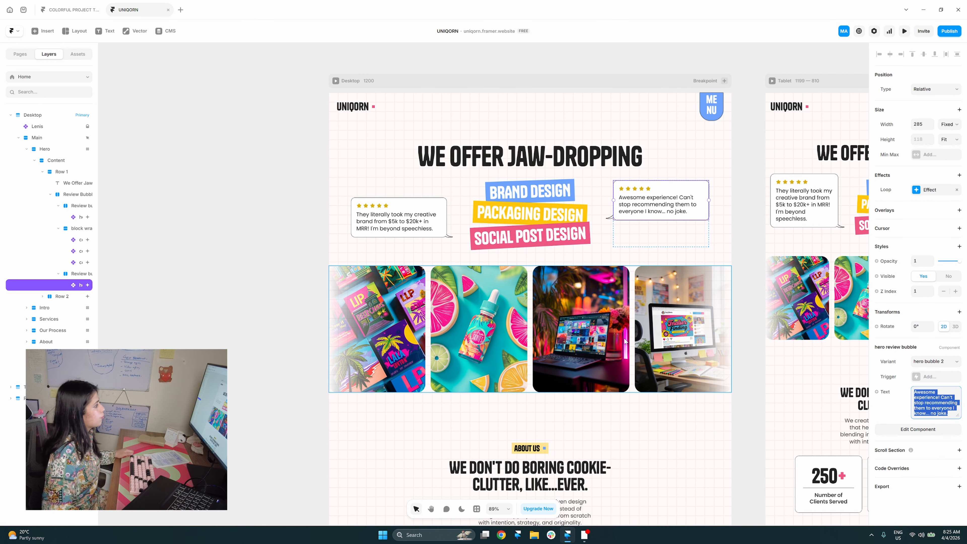
pyautogui.click(72, 9)
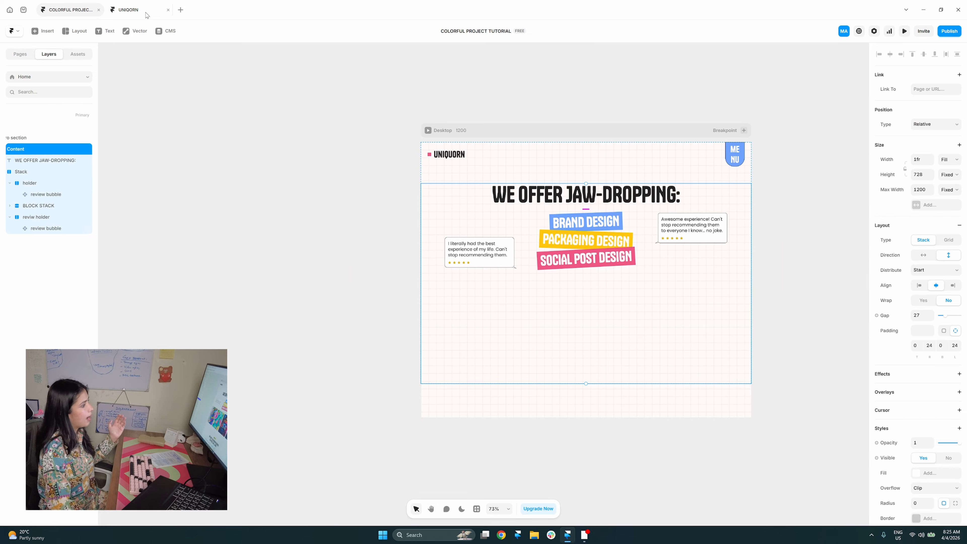
pyautogui.click(127, 9)
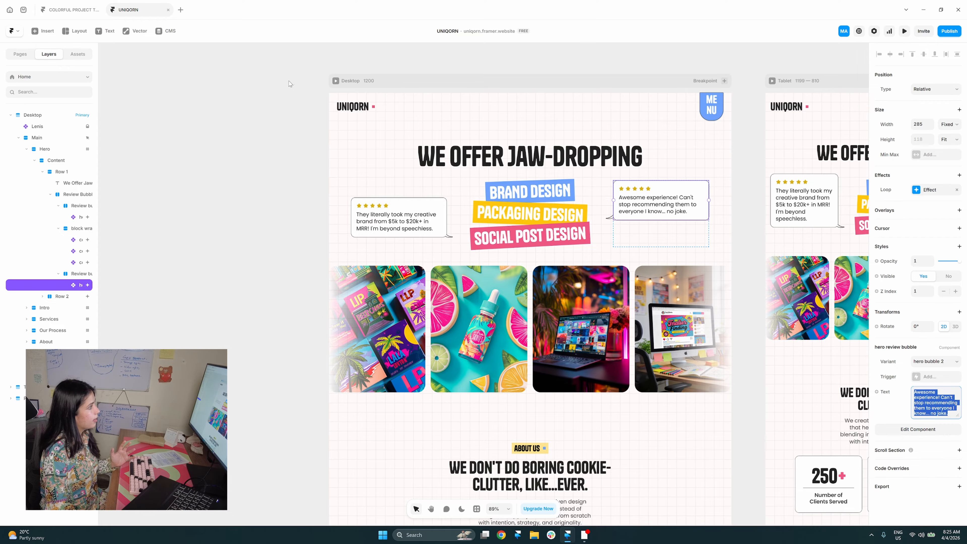
pyautogui.hotkey('ctrl', 'p')
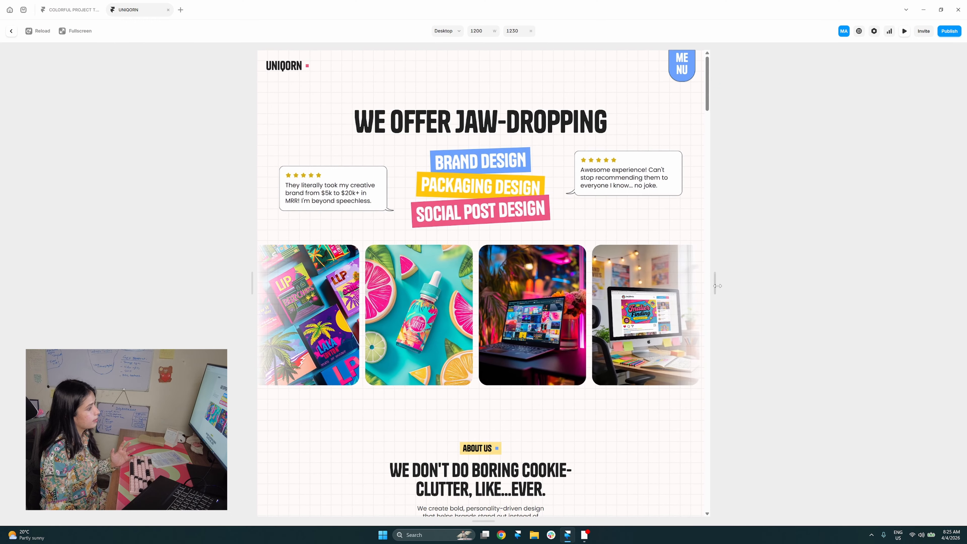
pyautogui.moveTo(716, 282); pyautogui.dragTo(892, 283)
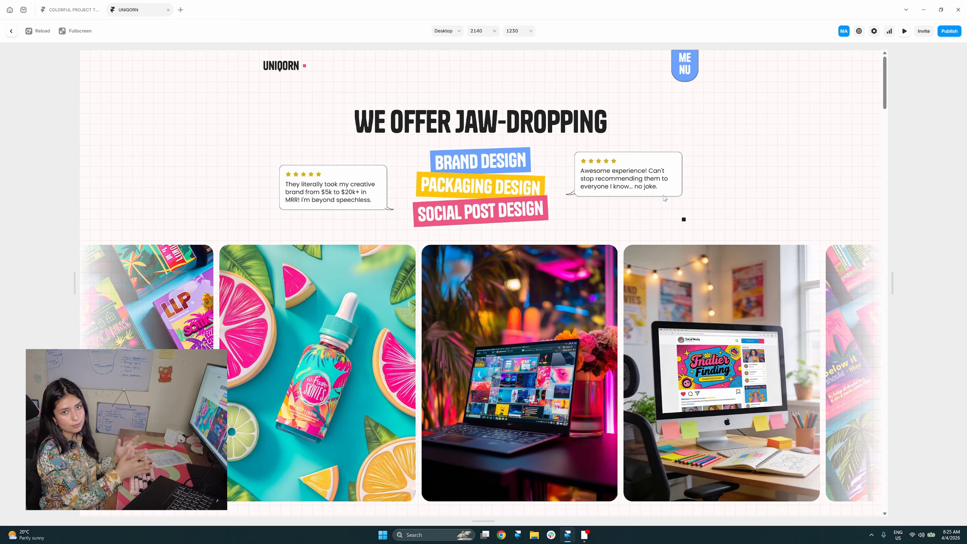
pyautogui.click(11, 31)
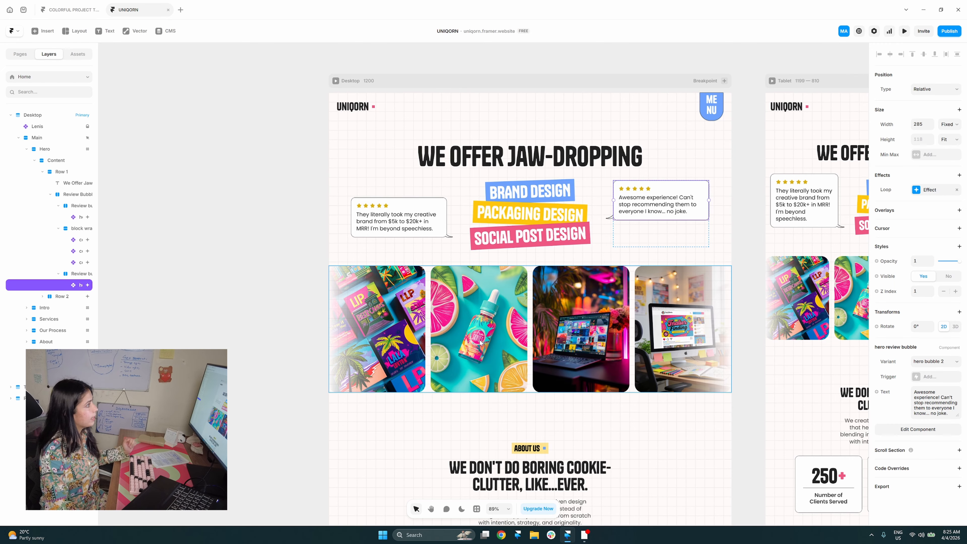
# - Examine the image, timeline, pricing and service fields of the Neon Harvest, Milky Way and Nova Studio items in the Projects CMS collection
pyautogui.click(168, 31)
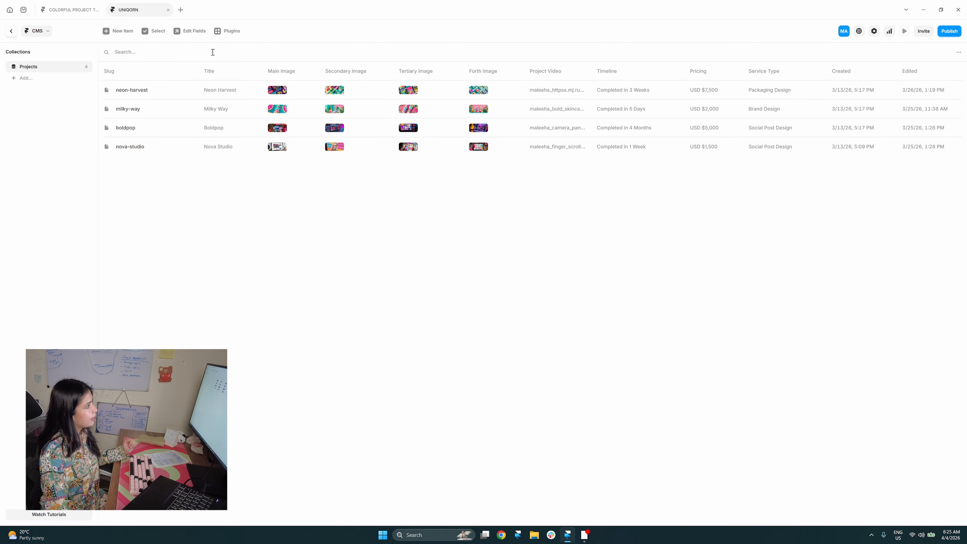
pyautogui.click(220, 91)
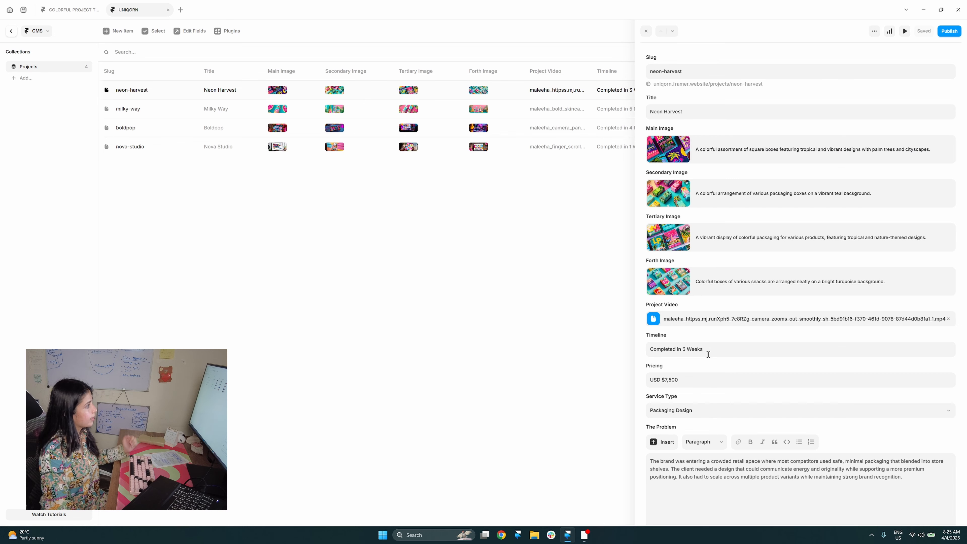
pyautogui.click(525, 259)
pyautogui.click(162, 108)
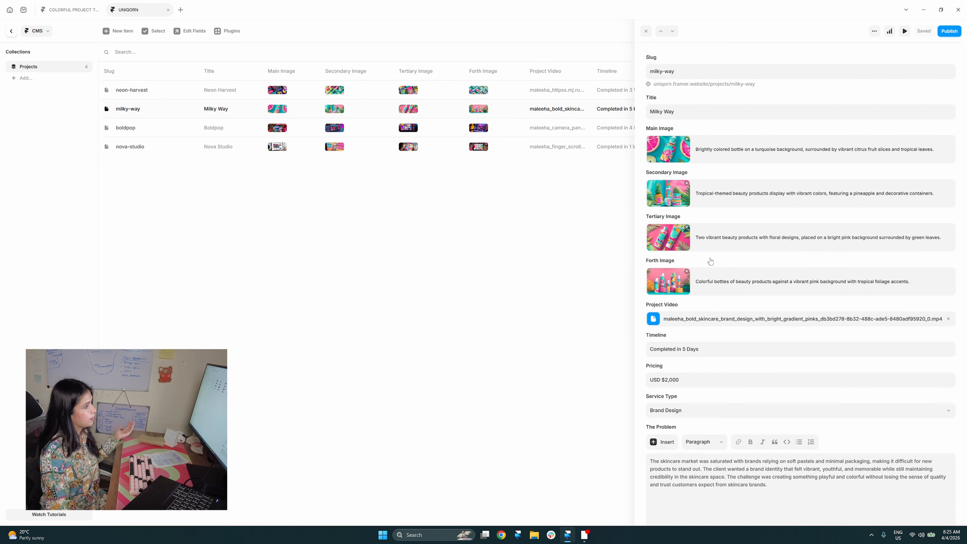
pyautogui.click(160, 147)
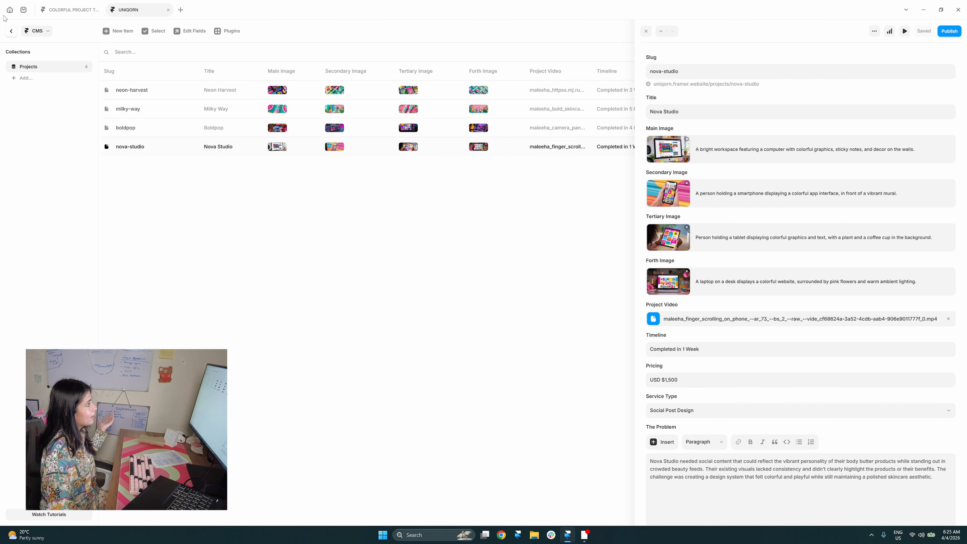
pyautogui.click(12, 31)
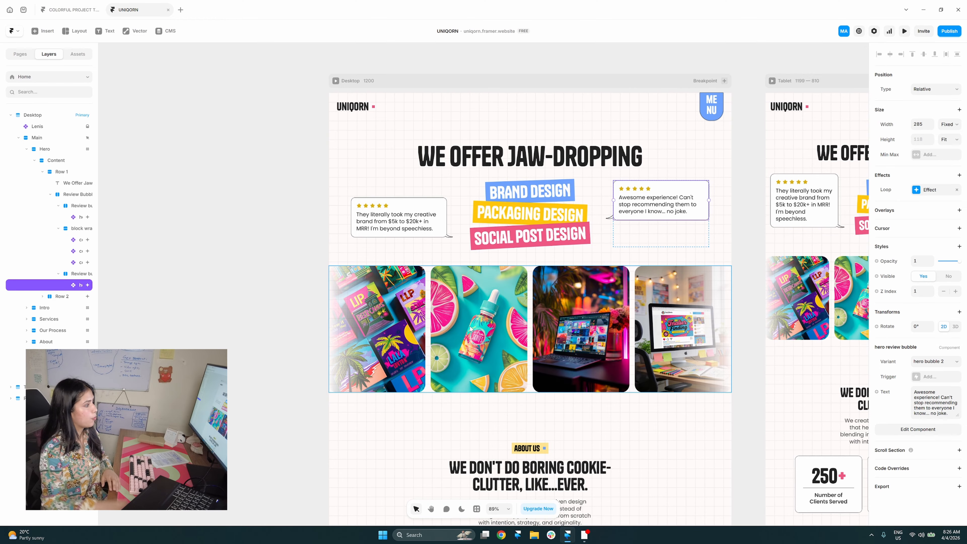
# - Return to the COLORFUL PROJECT TUTORIAL project and draw an unfilled frame named Project card, about 394 × 490, beside the Desktop breakpoint
pyautogui.click(82, 12)
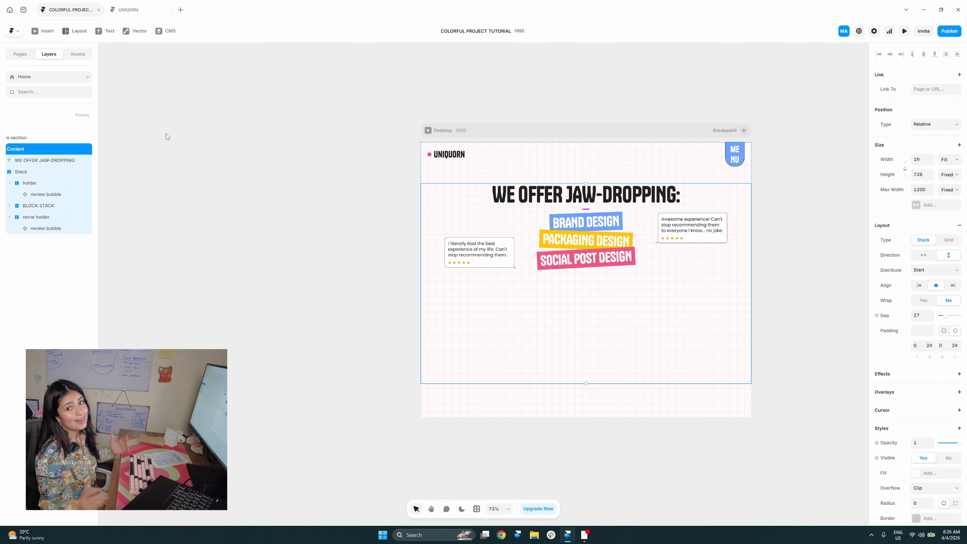
pyautogui.hscroll(-5, 236, 267)
pyautogui.scroll(-1, 236, 267)
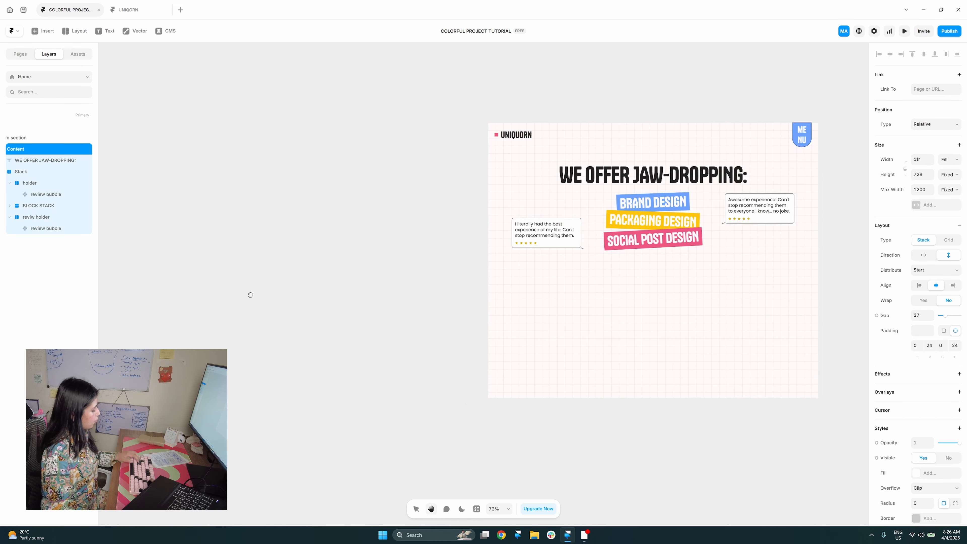
pyautogui.press('f')
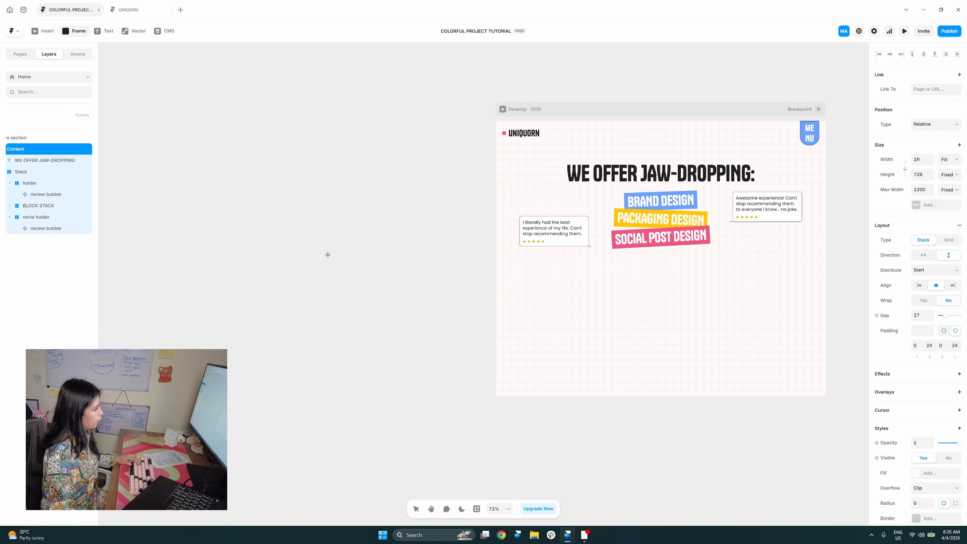
pyautogui.moveTo(329, 247)
pyautogui.mouseDown()
pyautogui.moveTo(447, 365)
pyautogui.moveTo(439, 381)
pyautogui.mouseUp()
pyautogui.doubleClick(336, 241)
pyautogui.write('Prod')
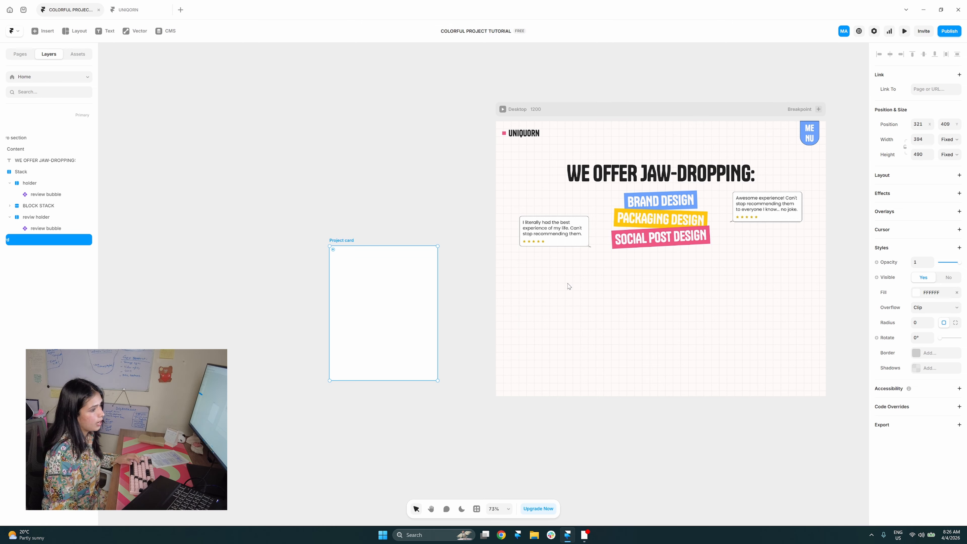
pyautogui.click(957, 292)
pyautogui.moveTo(356, 364); pyautogui.dragTo(377, 334)
# - Draw a frame about 272 × 343 with an image fill inside the Project card and name it Image
pyautogui.press('f')
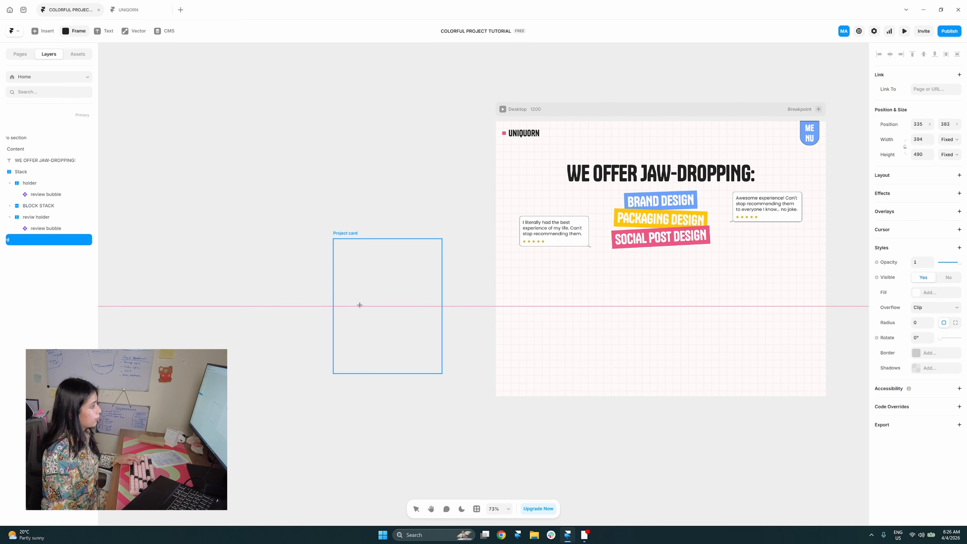
pyautogui.moveTo(346, 254)
pyautogui.mouseDown()
pyautogui.moveTo(396, 305)
pyautogui.moveTo(421, 347)
pyautogui.mouseUp()
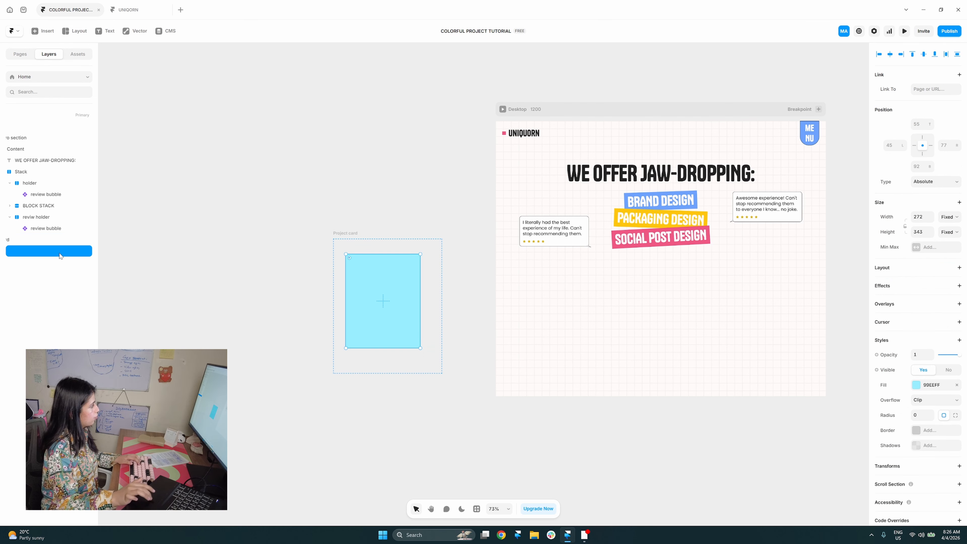
pyautogui.doubleClick(55, 252)
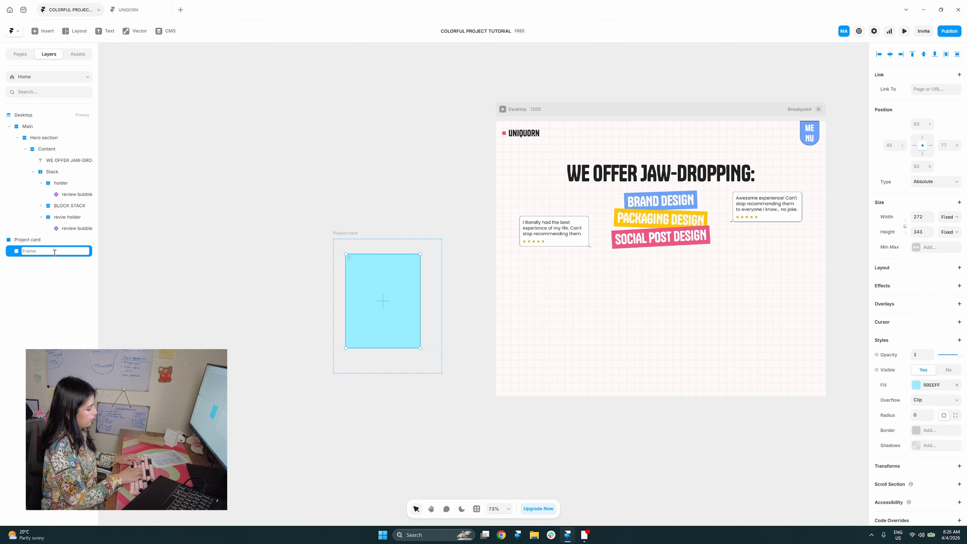
pyautogui.press('Return')
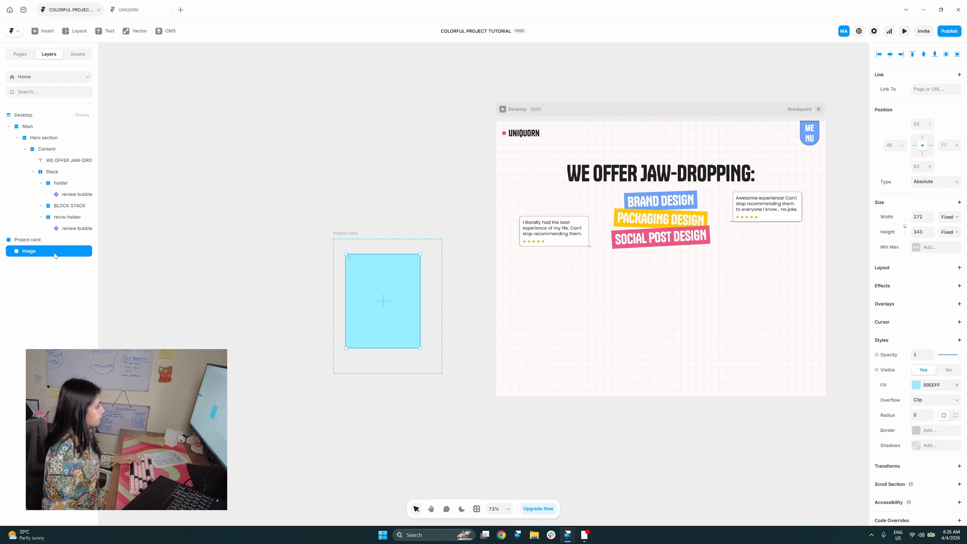
pyautogui.click(917, 386)
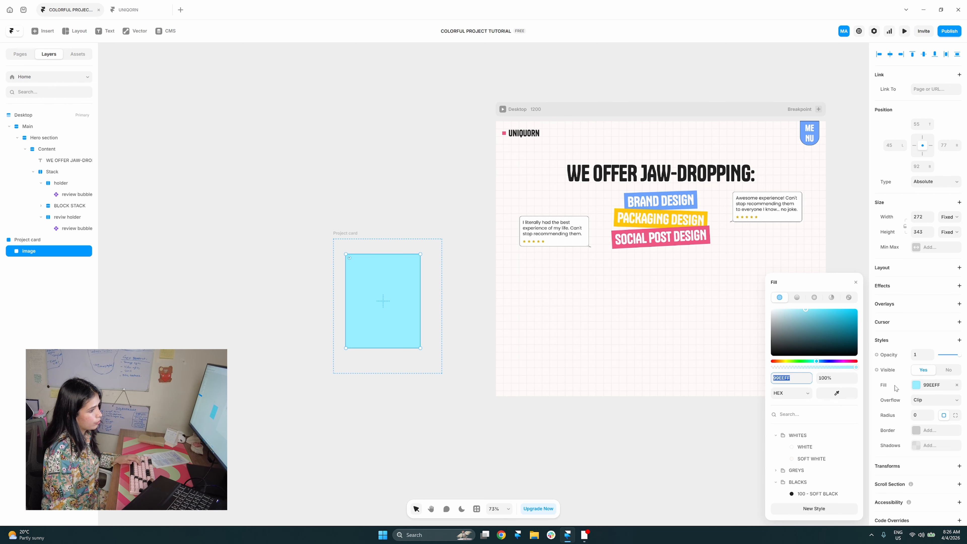
pyautogui.click(853, 299)
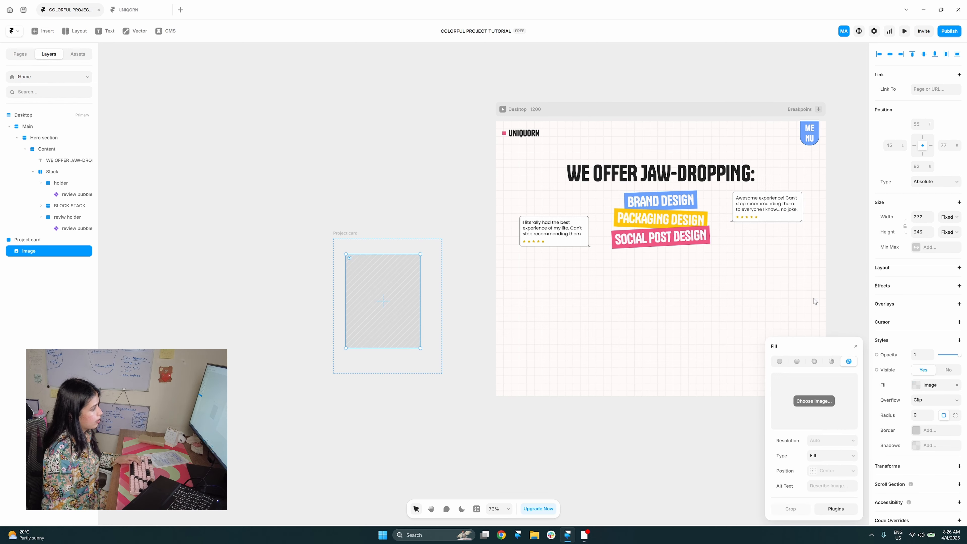
# - Apply a horizontal stack layout to the Project card so it fits around its Image layer
pyautogui.click(352, 234)
pyautogui.click(913, 181)
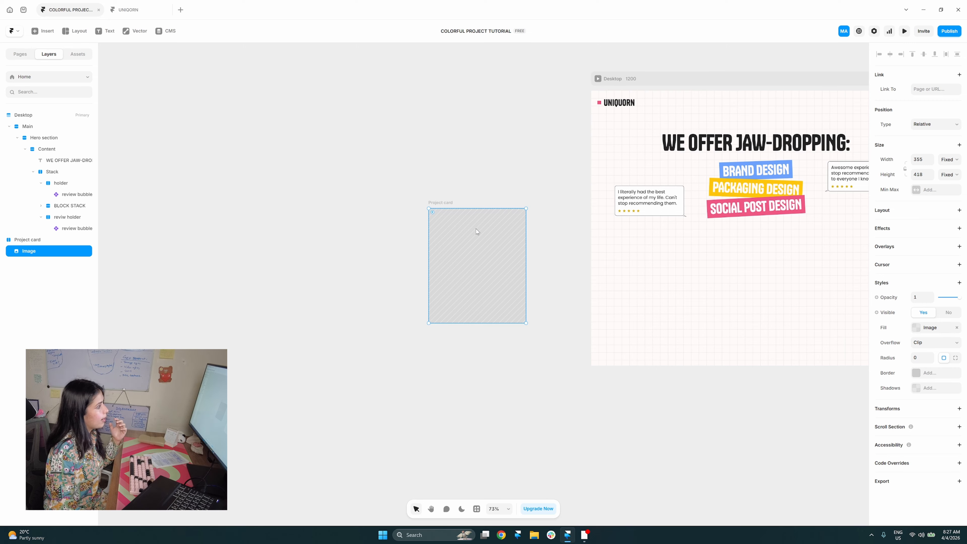
pyautogui.click(458, 160)
pyautogui.click(446, 203)
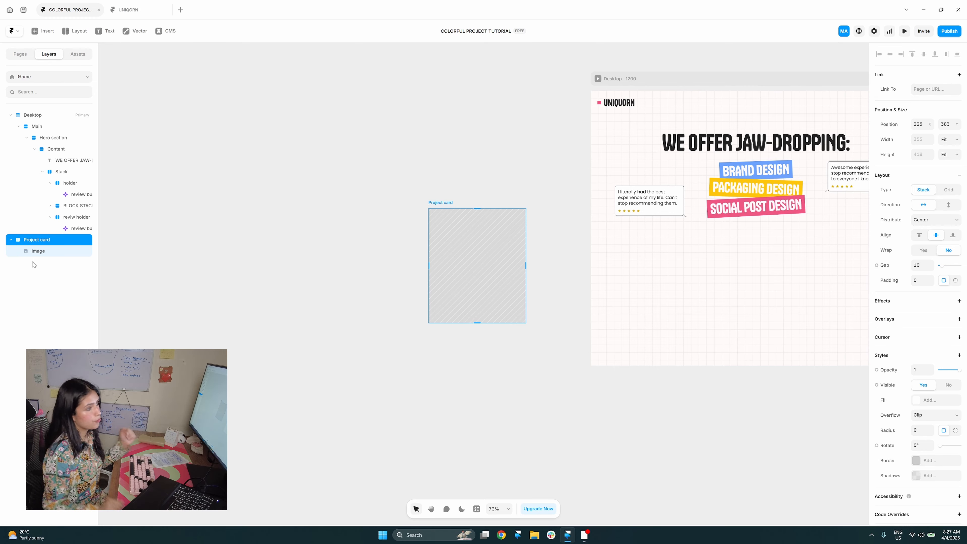
# - Set the Project card's width to a fixed 288
pyautogui.click(952, 144)
pyautogui.click(952, 153)
pyautogui.click(926, 140)
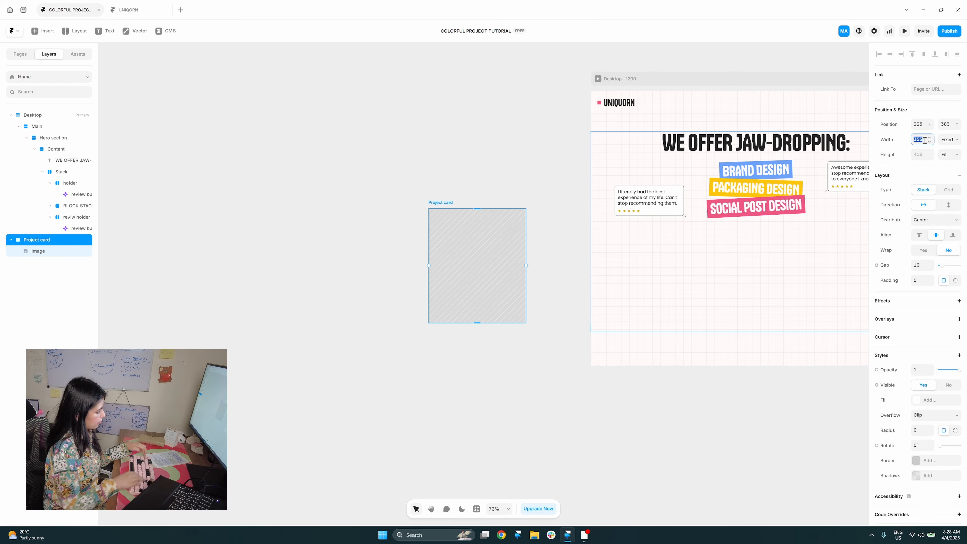
pyautogui.write('288')
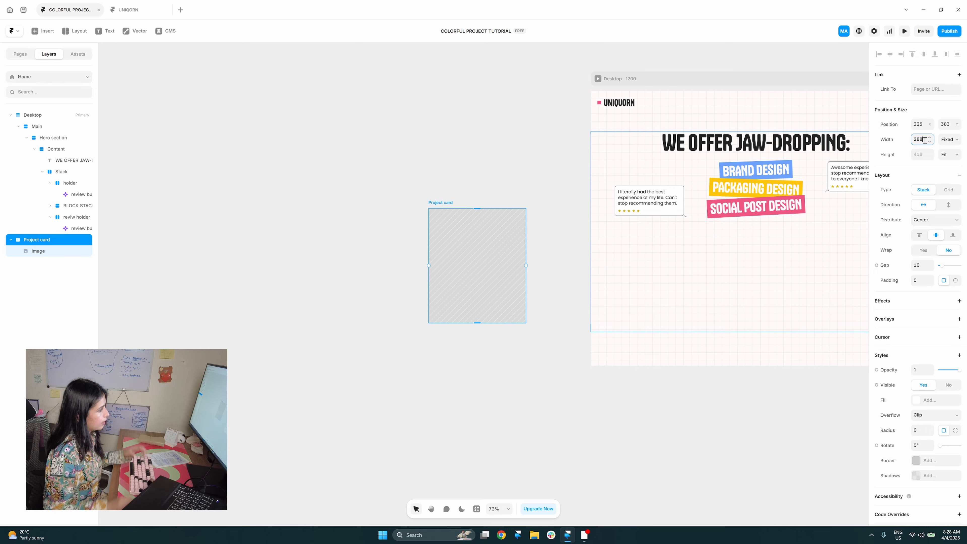
pyautogui.press('Return')
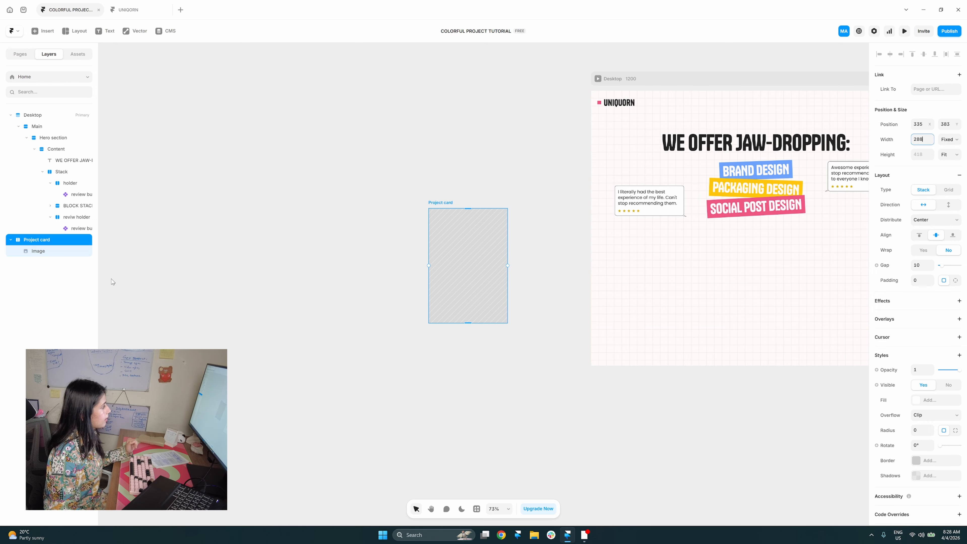
# - Set the Image layer's width to Fill and its height to 377
pyautogui.click(61, 251)
pyautogui.click(951, 160)
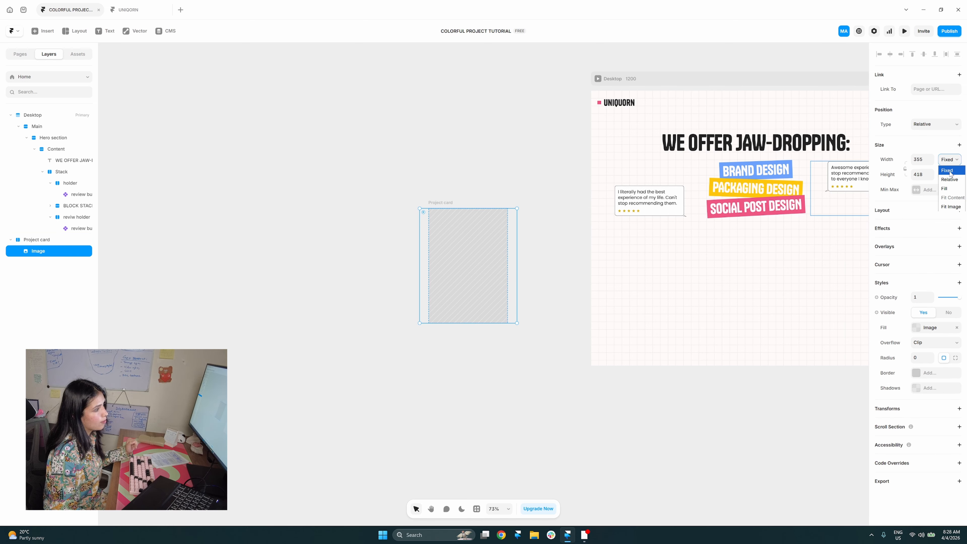
pyautogui.click(945, 189)
pyautogui.click(920, 176)
pyautogui.write('370')
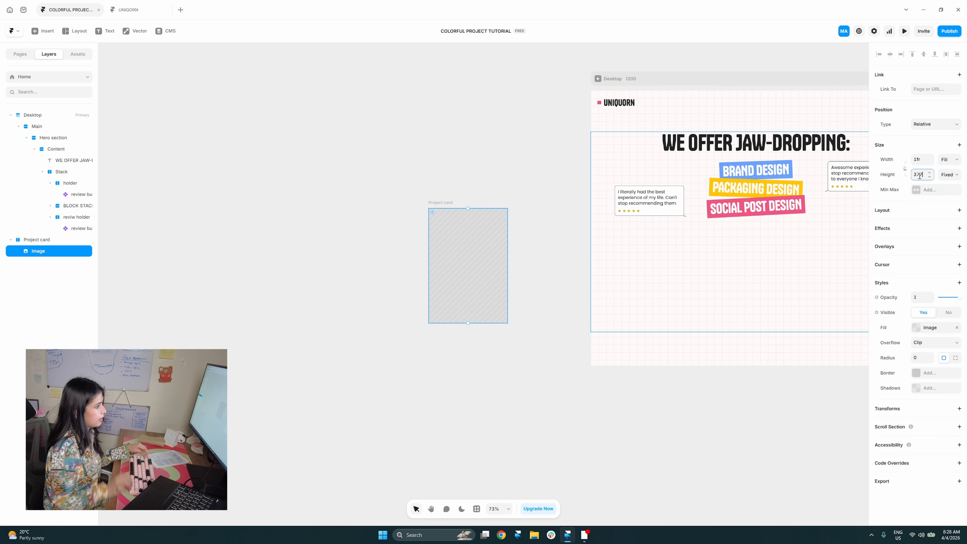
pyautogui.press('Return')
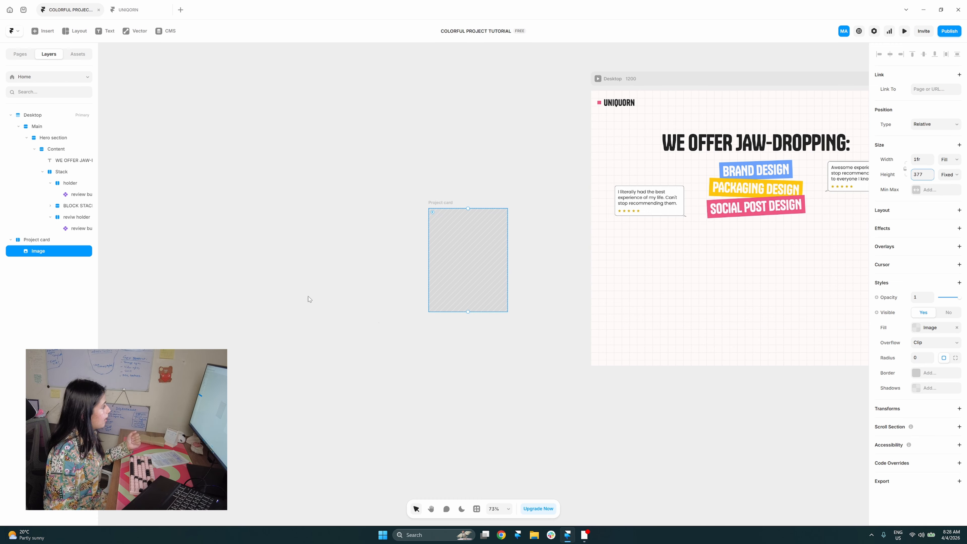
pyautogui.click(68, 243)
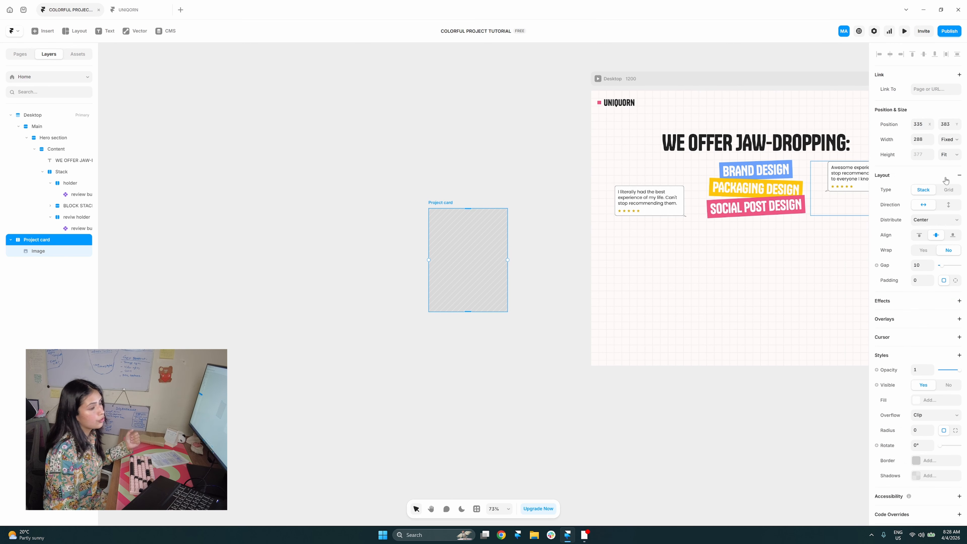
pyautogui.click(495, 179)
pyautogui.click(447, 200)
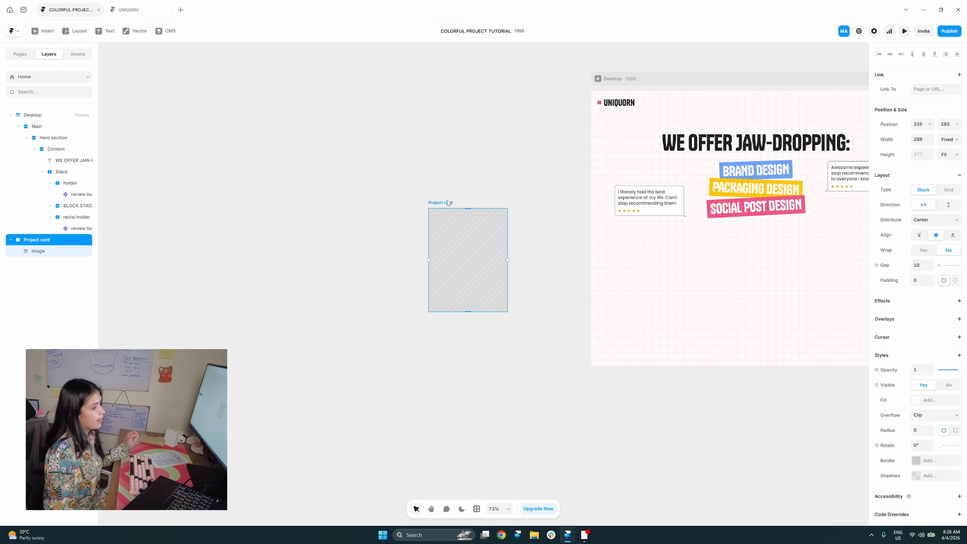
# - Round the corners of the Project card's Image layer with a radius of 8
pyautogui.click(60, 253)
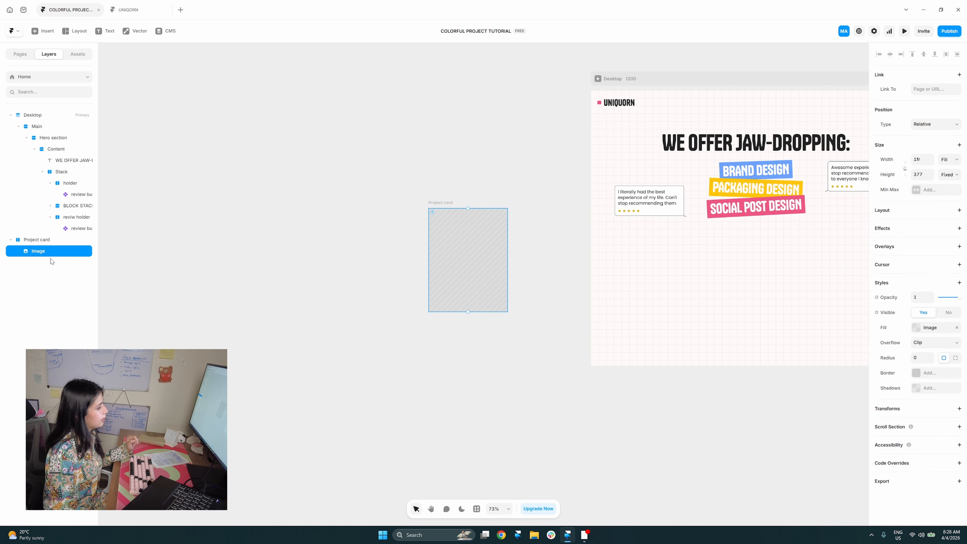
pyautogui.click(929, 357)
pyautogui.click(929, 357)
pyautogui.click(930, 357)
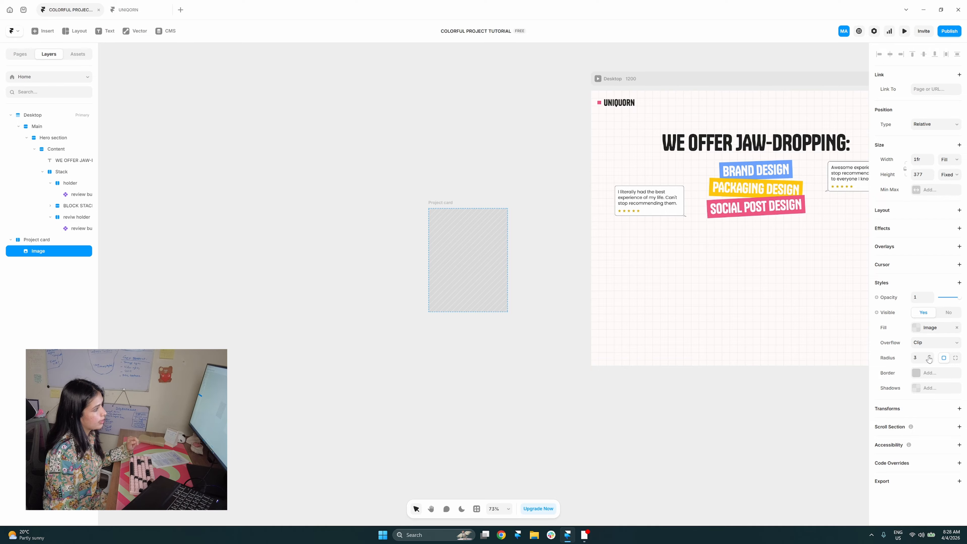
pyautogui.click(929, 357)
pyautogui.moveTo(448, 418); pyautogui.dragTo(461, 421)
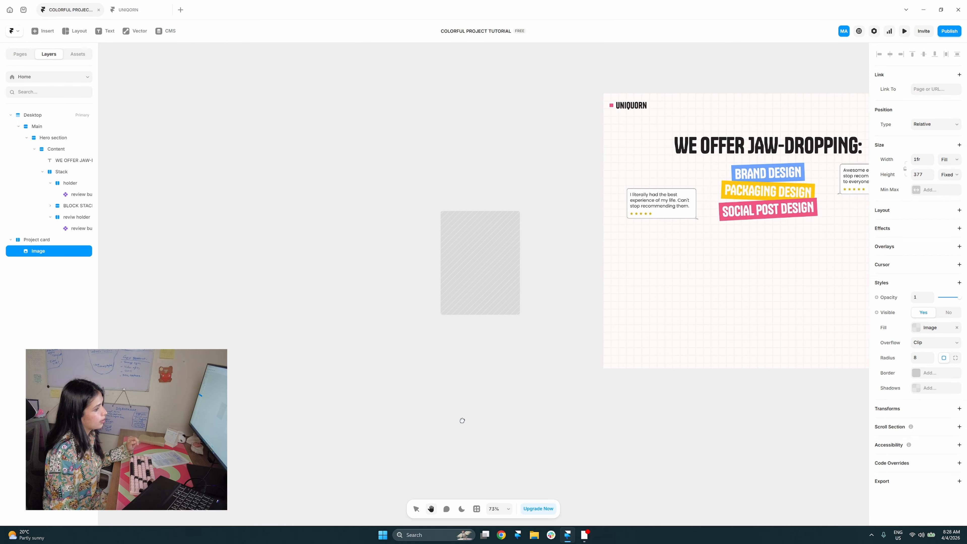
# - Set the corner radius of the Project card's Image layer to 12
pyautogui.click(924, 357)
pyautogui.write('12')
pyautogui.press('Return')
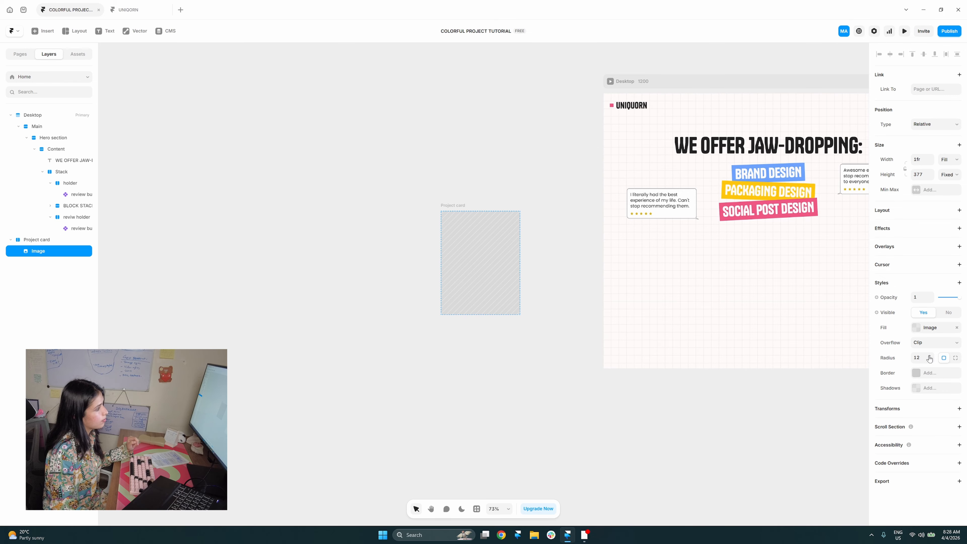
# - Convert the Project card frame into a component named Project card
pyautogui.moveTo(561, 392); pyautogui.dragTo(564, 400)
pyautogui.click(564, 399)
pyautogui.click(488, 221)
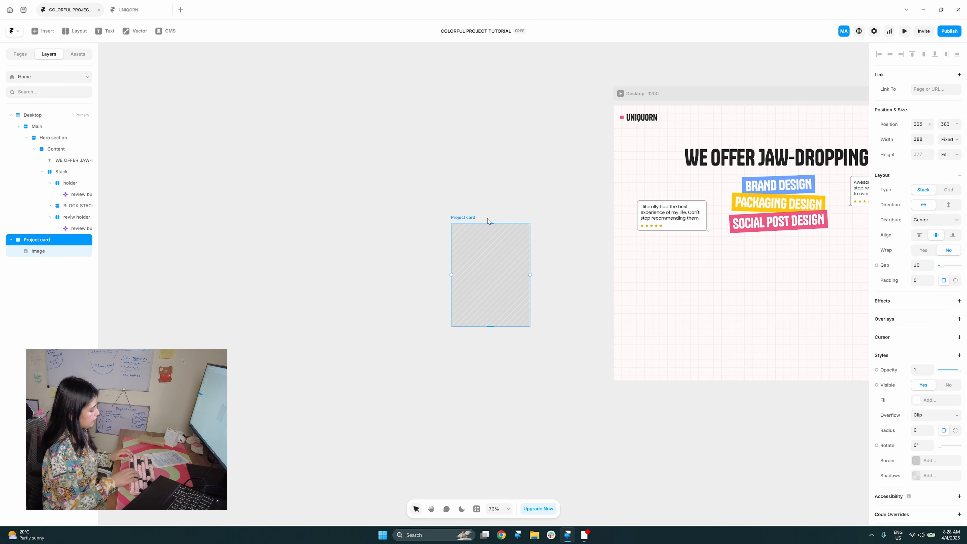
pyautogui.hotkey('ctrl', 'alt', 'k')
pyautogui.press('Return')
# - Create an image variable for the Image layer's fill inside the Project card component, and return to the Home page
pyautogui.doubleClick(486, 267)
pyautogui.click(877, 346)
pyautogui.moveTo(891, 361)
pyautogui.click(857, 372)
pyautogui.press('Return')
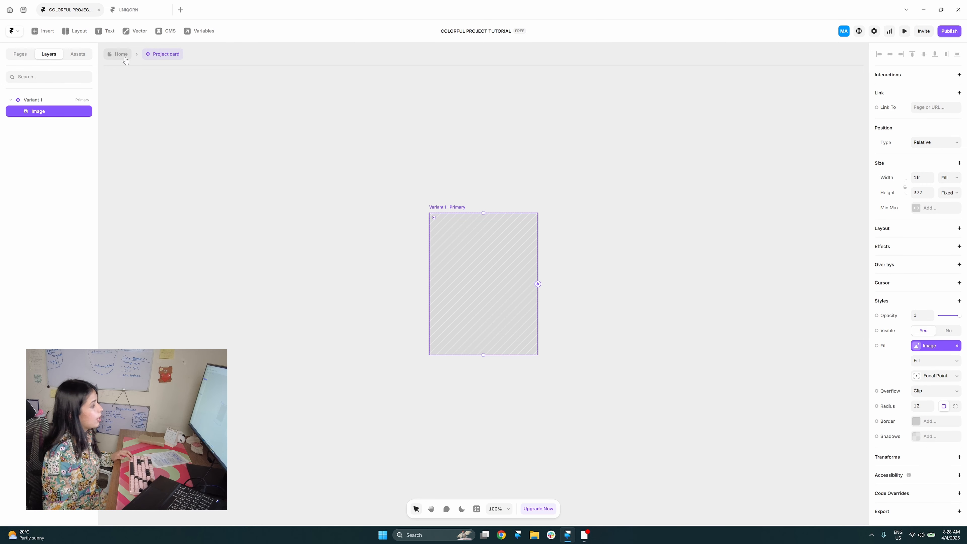
pyautogui.click(109, 54)
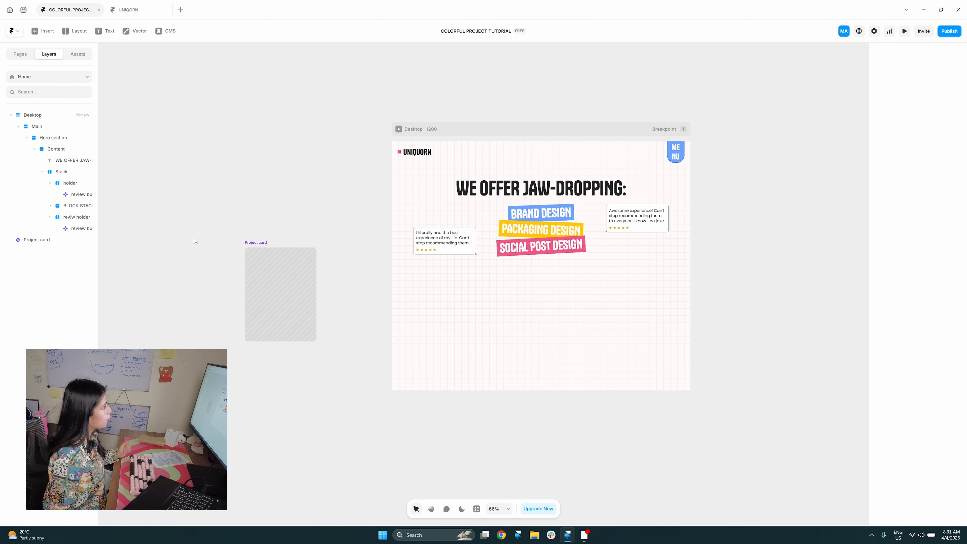
# - Insert the Projects CMS collection list below the tilted labels in the hero content and set its direction to horizontal
pyautogui.click(48, 33)
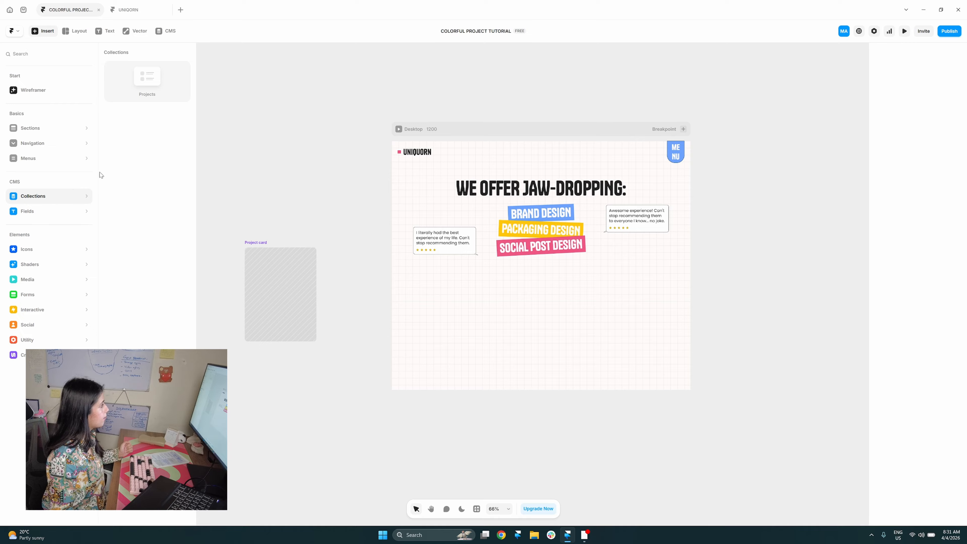
pyautogui.moveTo(141, 84); pyautogui.dragTo(465, 312)
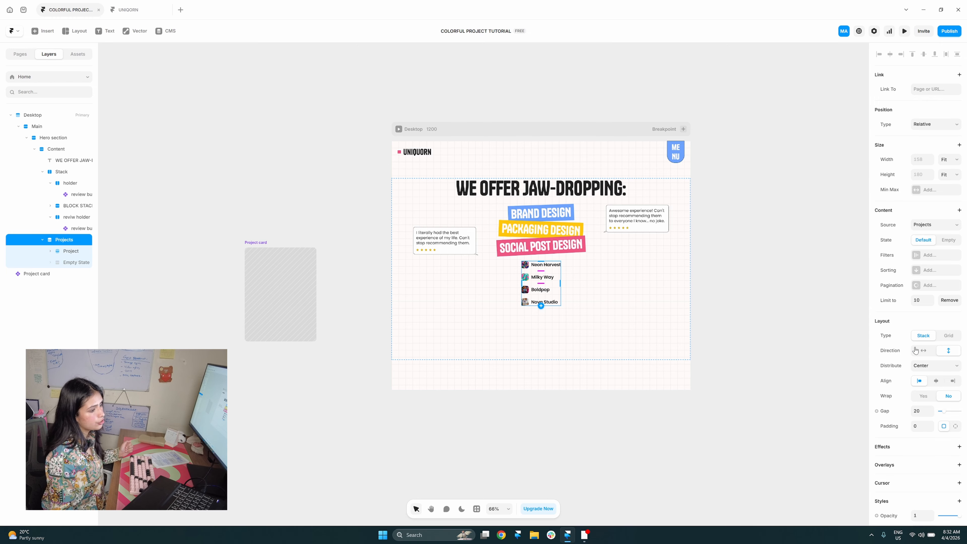
pyautogui.click(925, 351)
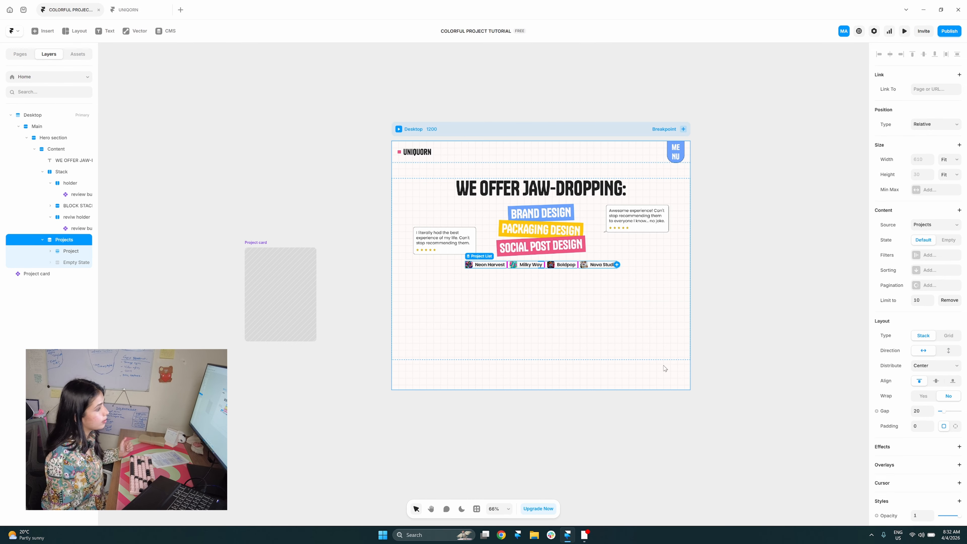
# - Delete the default Image and Title layers from the Project item of the collection list
pyautogui.click(51, 252)
pyautogui.click(76, 274)
pyautogui.keyDown('shift'); pyautogui.click(74, 261); pyautogui.keyUp('shift')
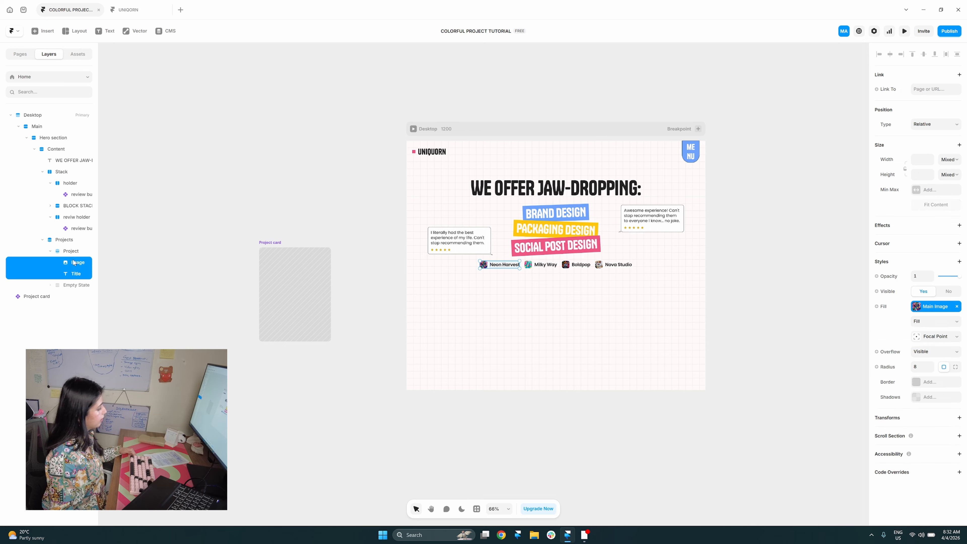
pyautogui.press('Delete')
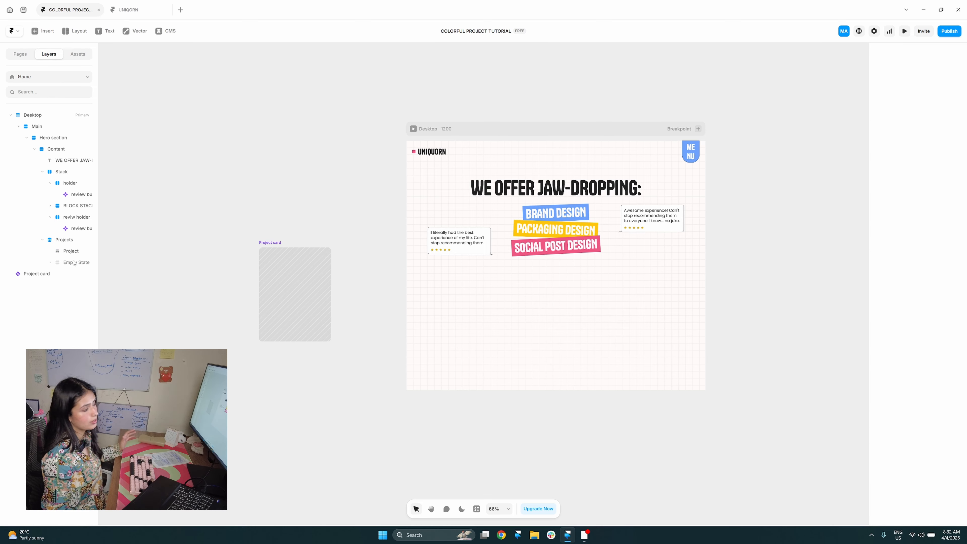
# - Move the Project card component from the canvas into the Project item of the Projects list
pyautogui.click(285, 245)
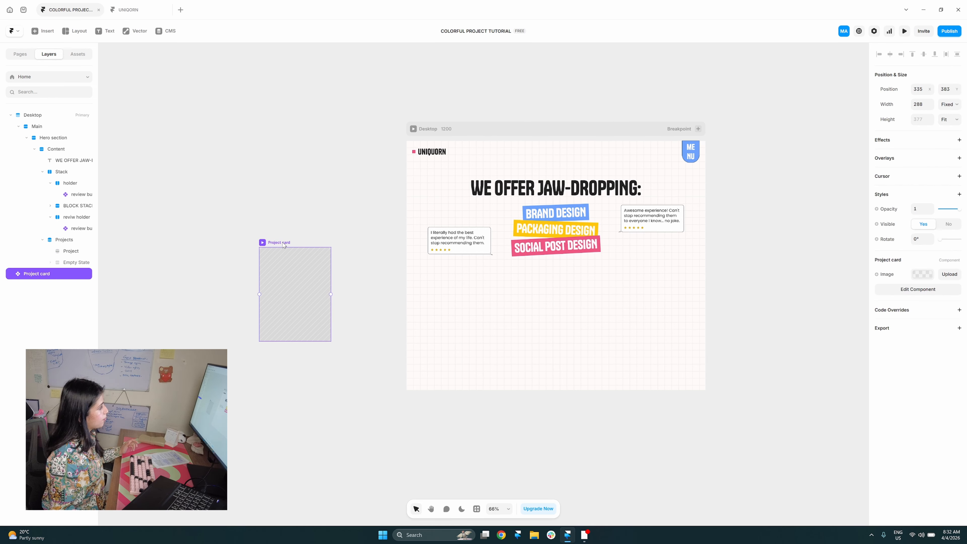
pyautogui.press('Delete')
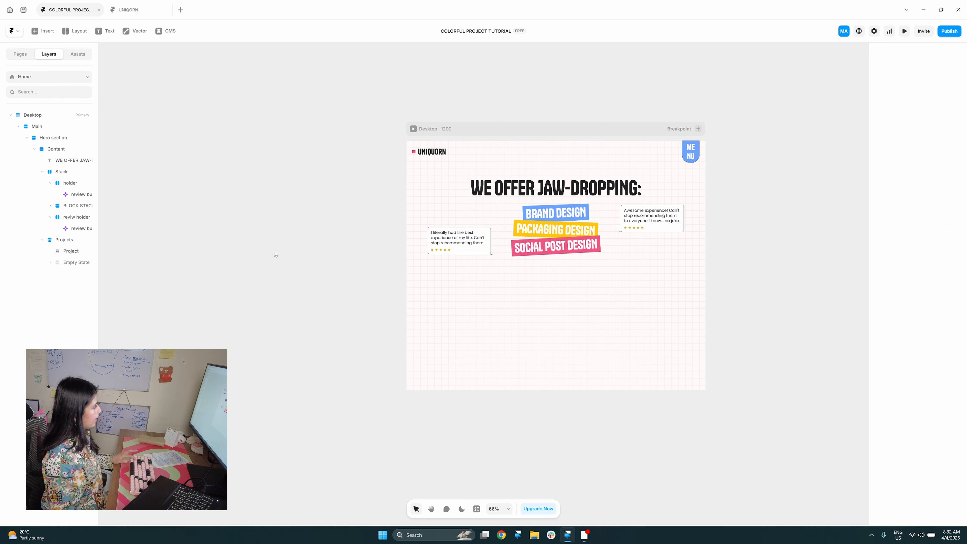
pyautogui.click(74, 254)
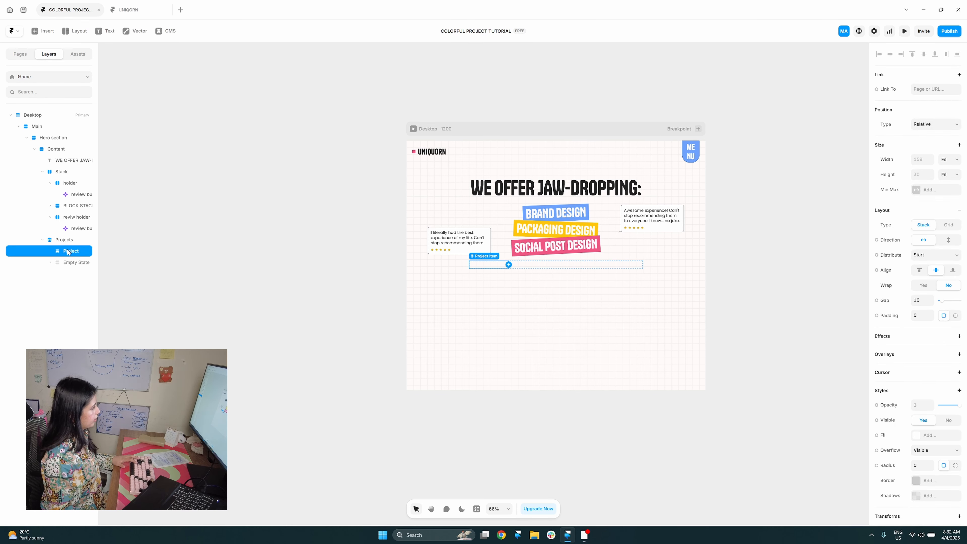
pyautogui.hotkey('ctrl', 'z')
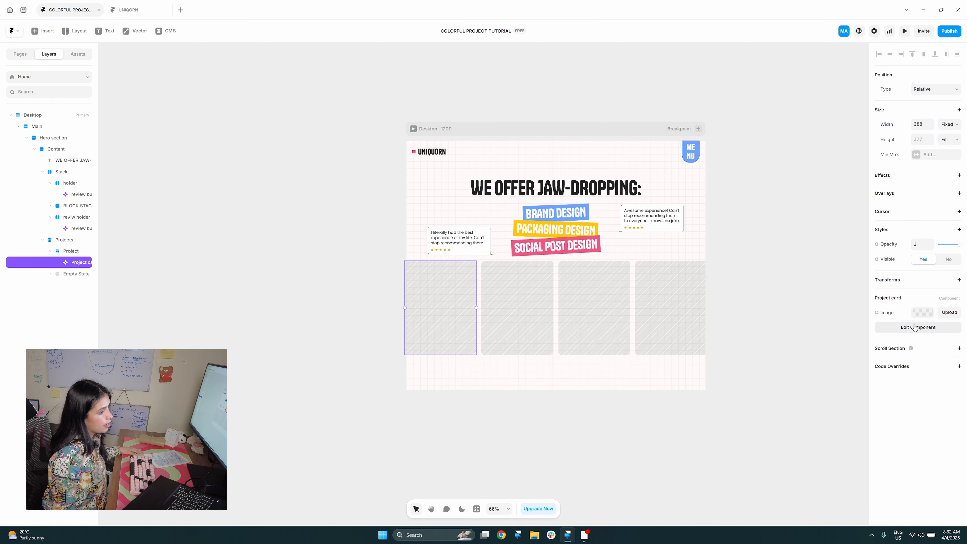
# - Bind the Project card's Image property to the collection's Main Image field
pyautogui.click(878, 313)
pyautogui.moveTo(891, 329)
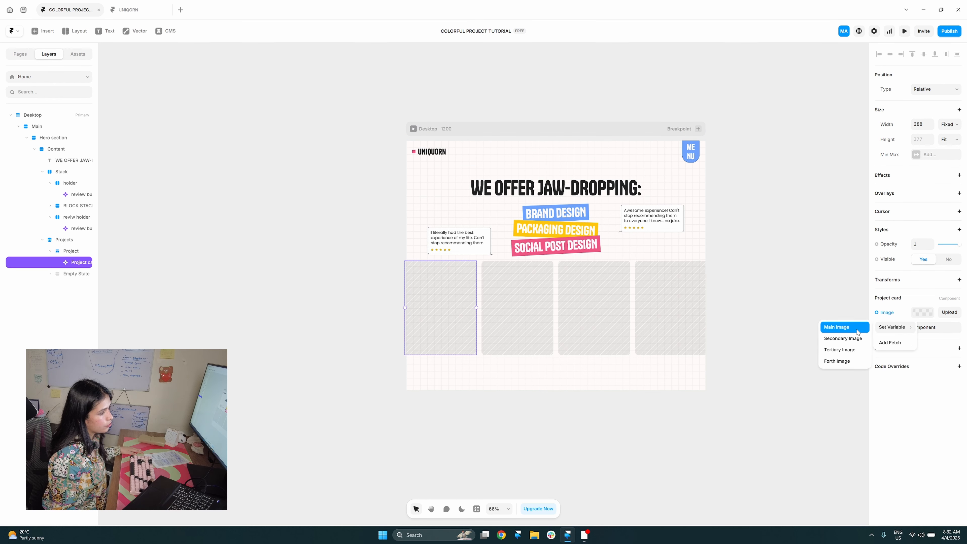
pyautogui.click(849, 329)
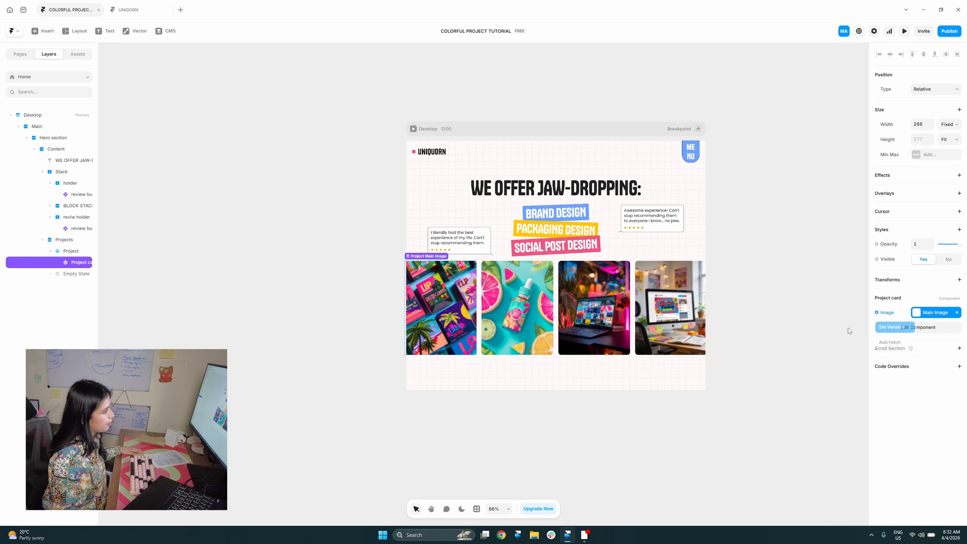
pyautogui.click(754, 363)
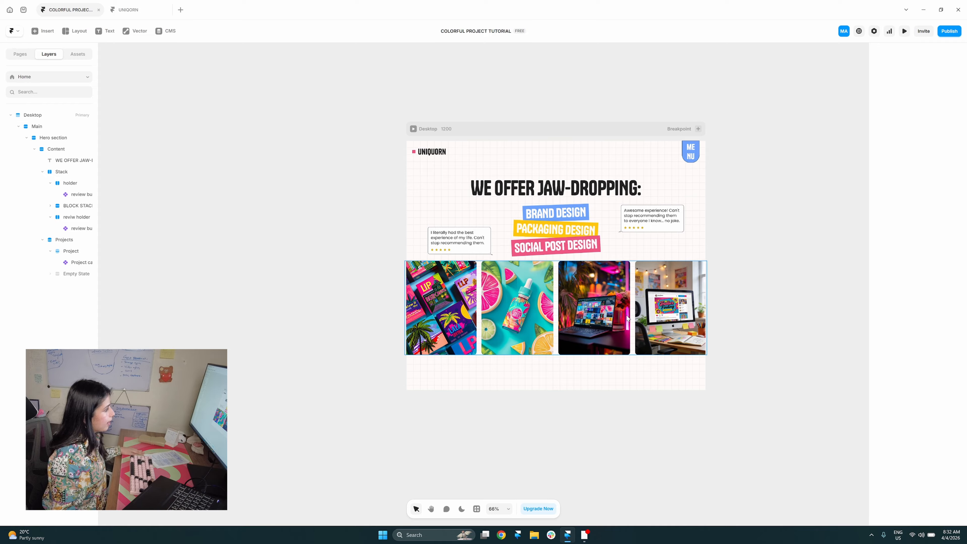
# - Reduce the gap of the Projects list to 16
pyautogui.click(548, 317)
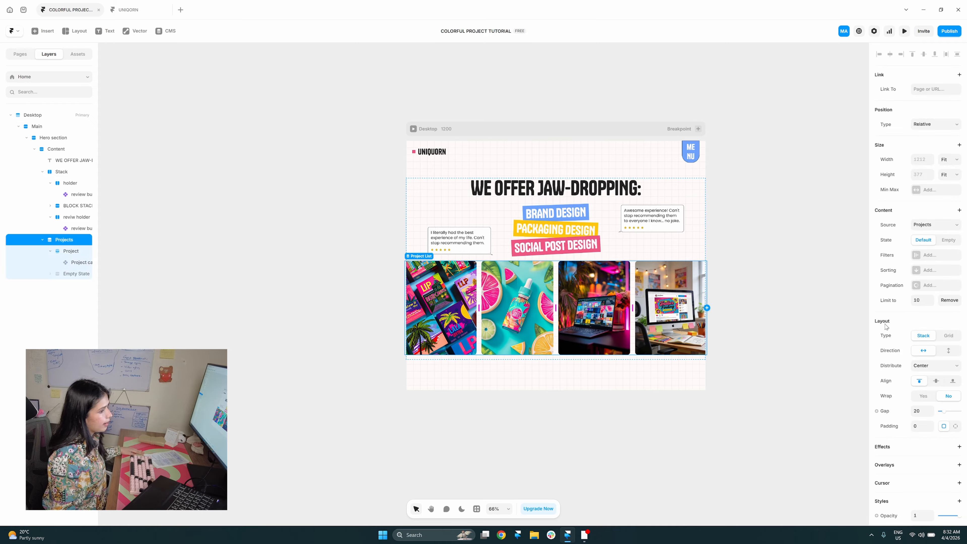
pyautogui.click(930, 414)
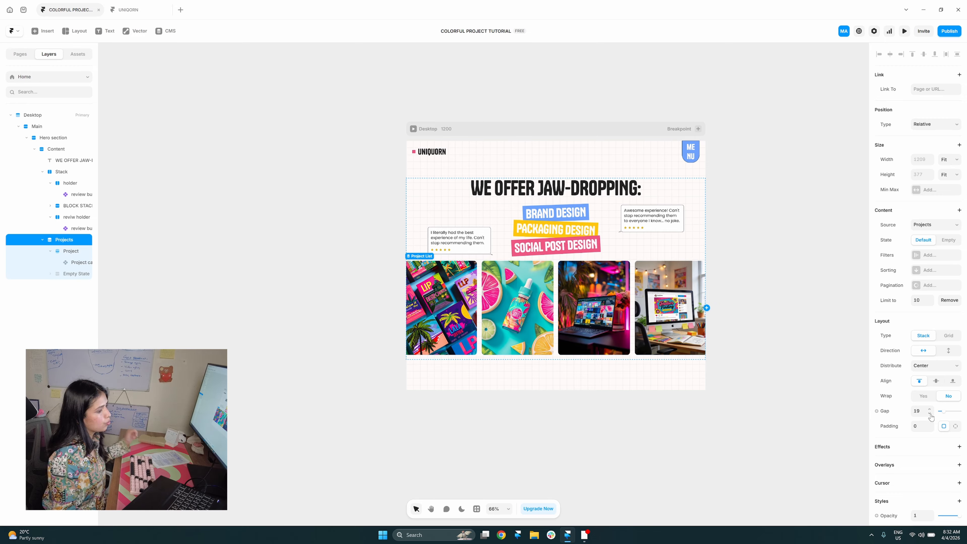
pyautogui.click(929, 414)
pyautogui.click(930, 414)
pyautogui.click(930, 414)
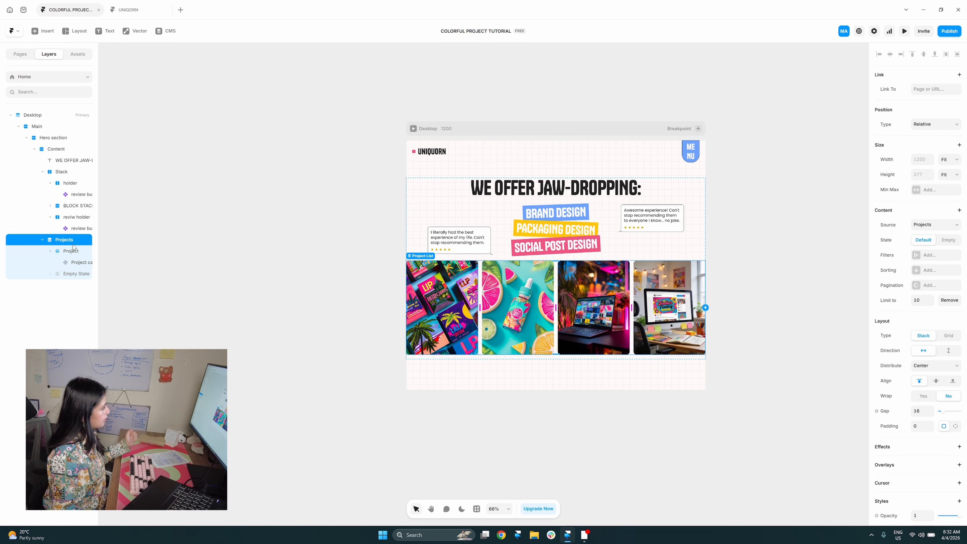
# - Wrap the Projects list in a new stack and rename that stack "Second row"
pyautogui.hotkey('ctrl', 'Return')
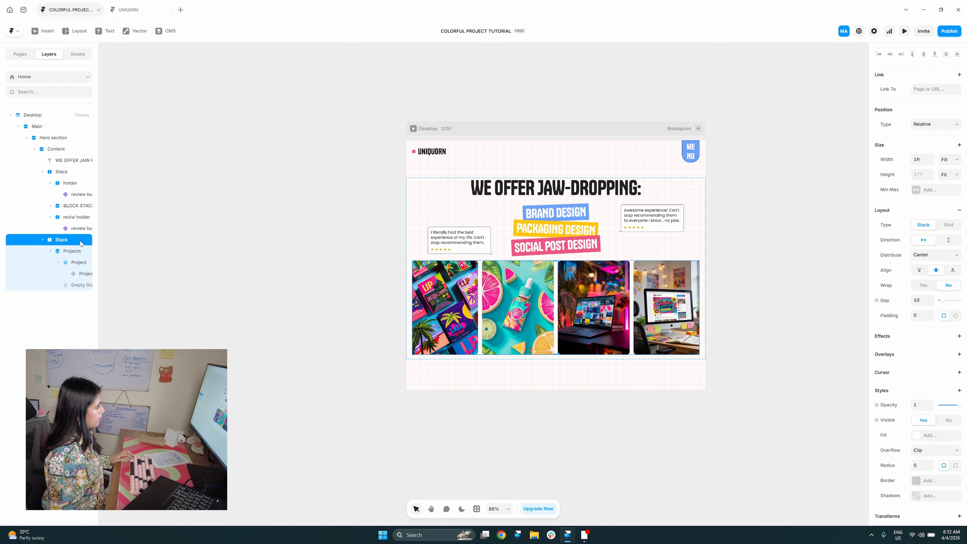
pyautogui.doubleClick(81, 240)
pyautogui.write('Second')
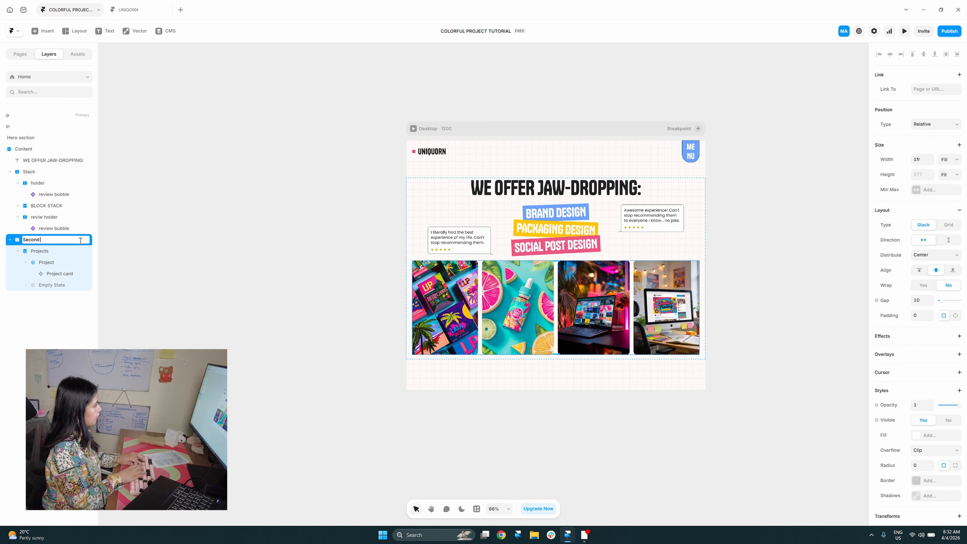
pyautogui.write(' row')
pyautogui.press('Return')
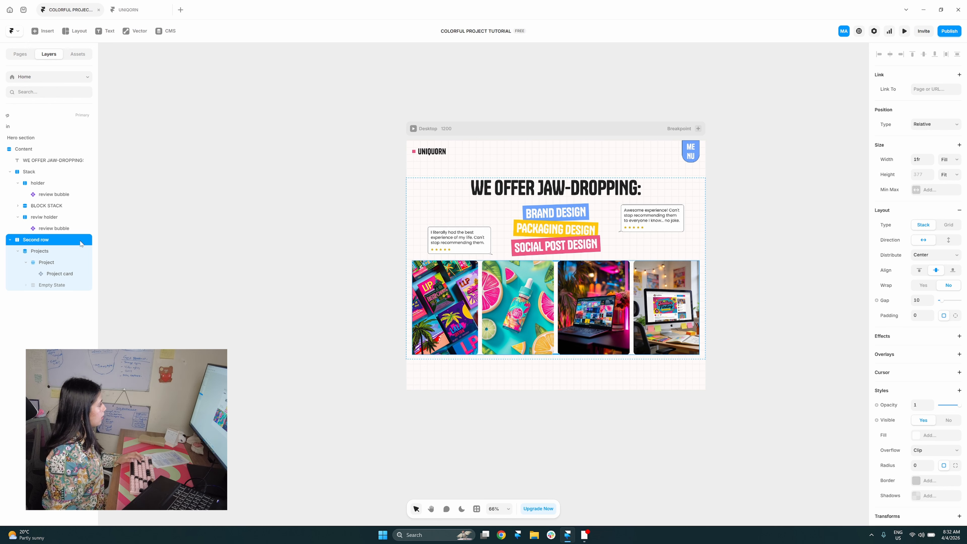
# - Rename the stack holding the review bubbles and tilted labels "middle row"
pyautogui.doubleClick(44, 172)
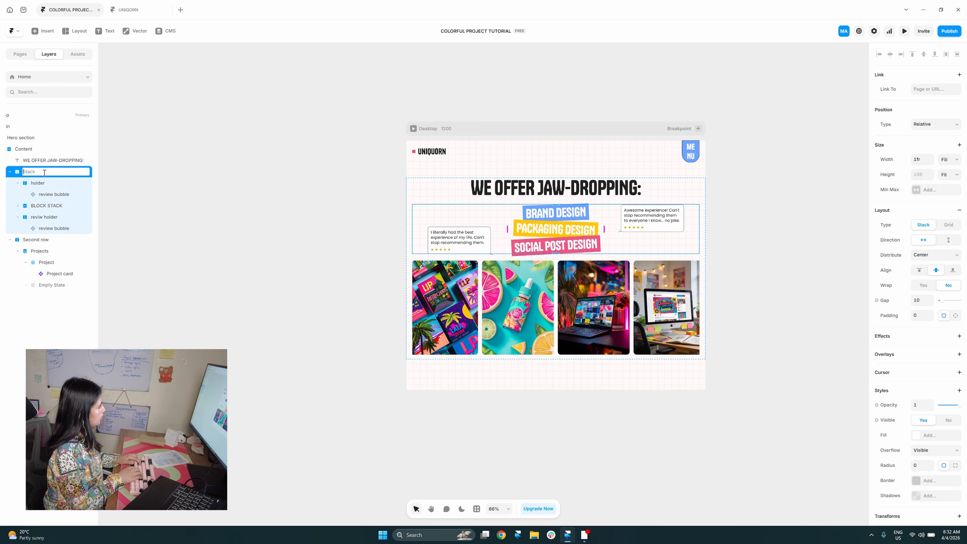
pyautogui.write('middle row')
pyautogui.press('Return')
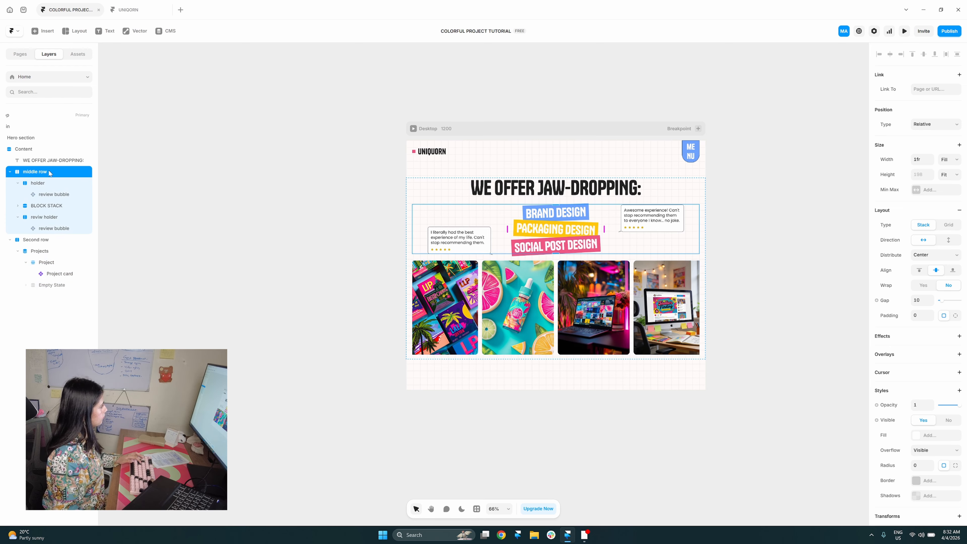
pyautogui.click(47, 160)
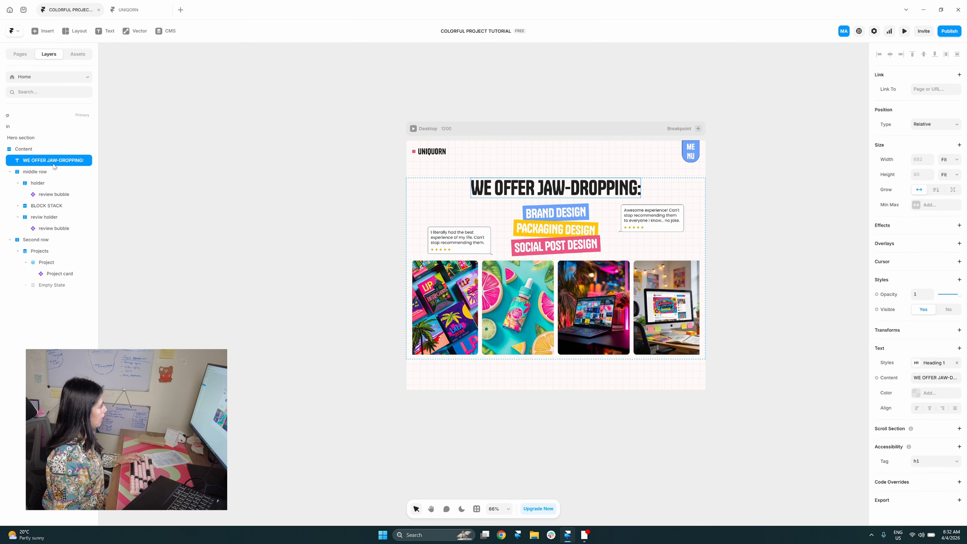
# - Add a Ticker effect to the Second row stack with speed 40% and hover speed 40%
pyautogui.click(564, 325)
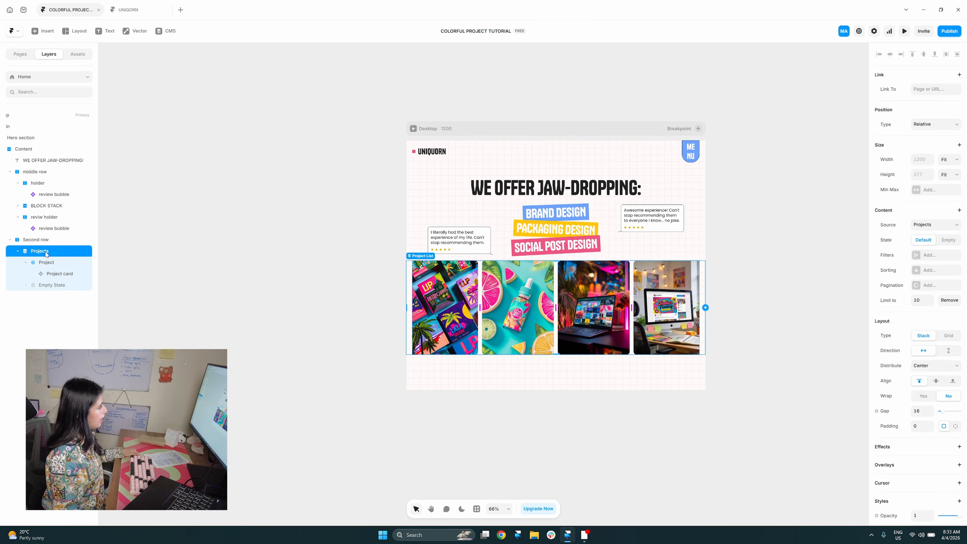
pyautogui.click(44, 240)
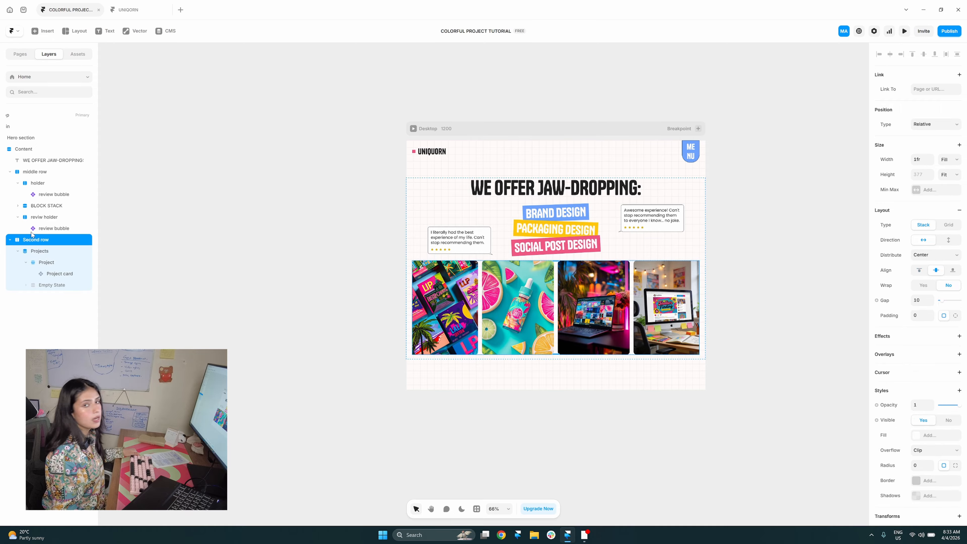
pyautogui.click(902, 342)
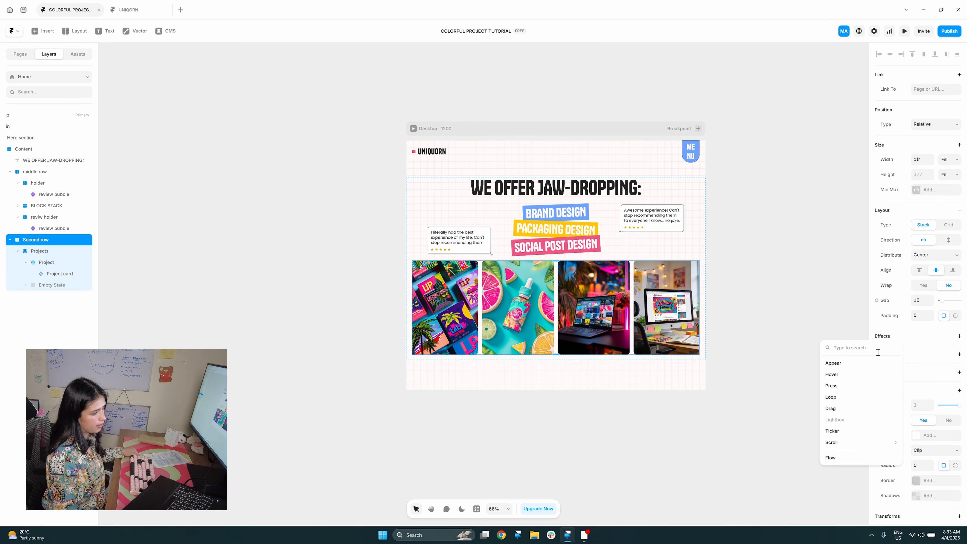
pyautogui.click(858, 431)
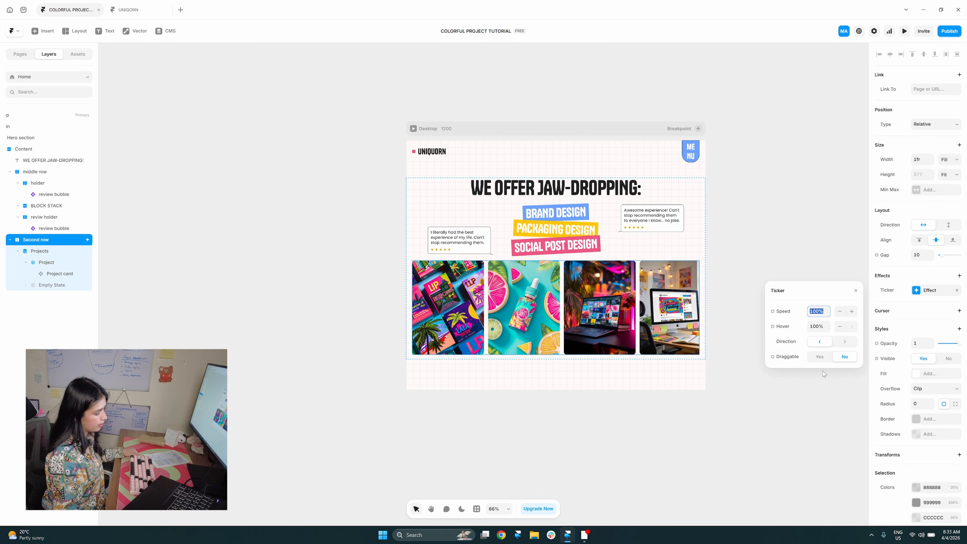
pyautogui.write('40')
pyautogui.click(821, 326)
pyautogui.write('40')
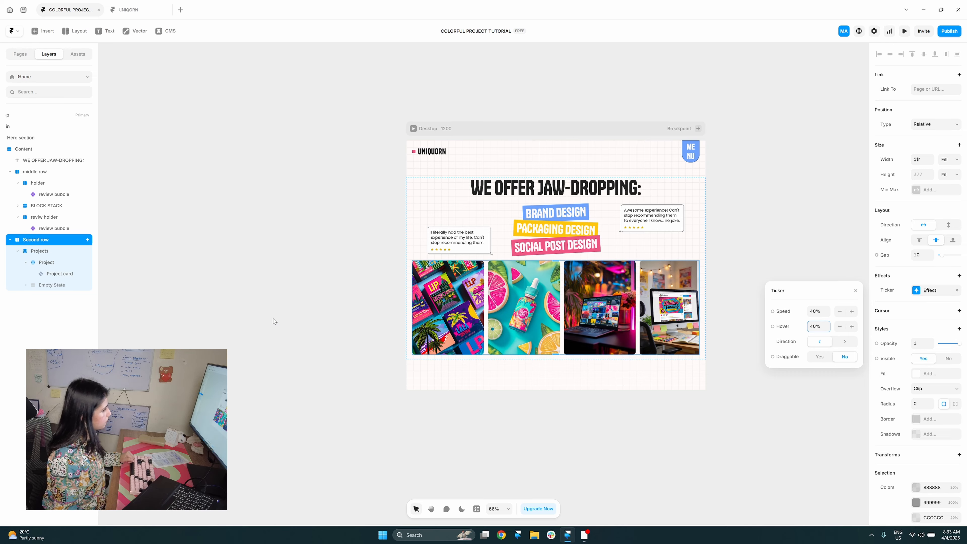
# - Set the gap of the Second row ticker stack to 16
pyautogui.click(923, 258)
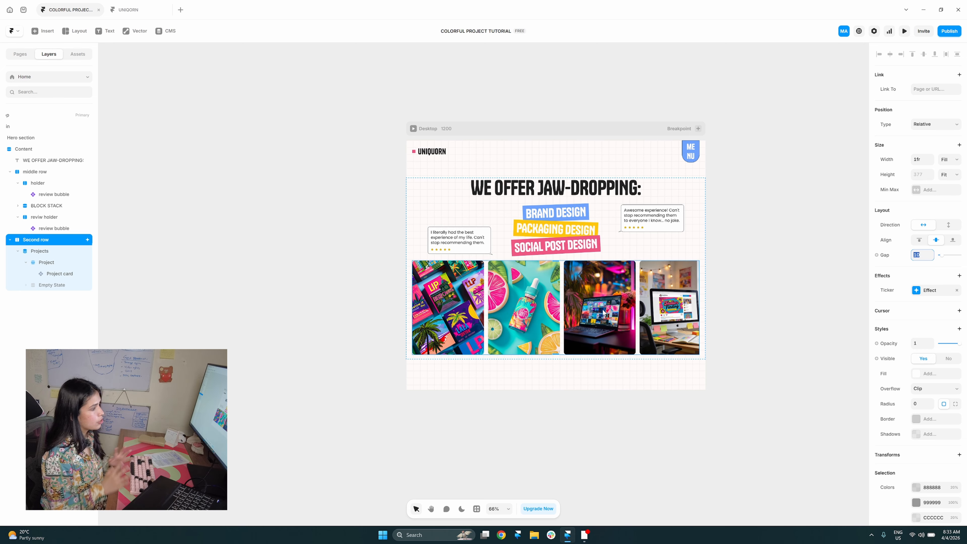
pyautogui.click(58, 263)
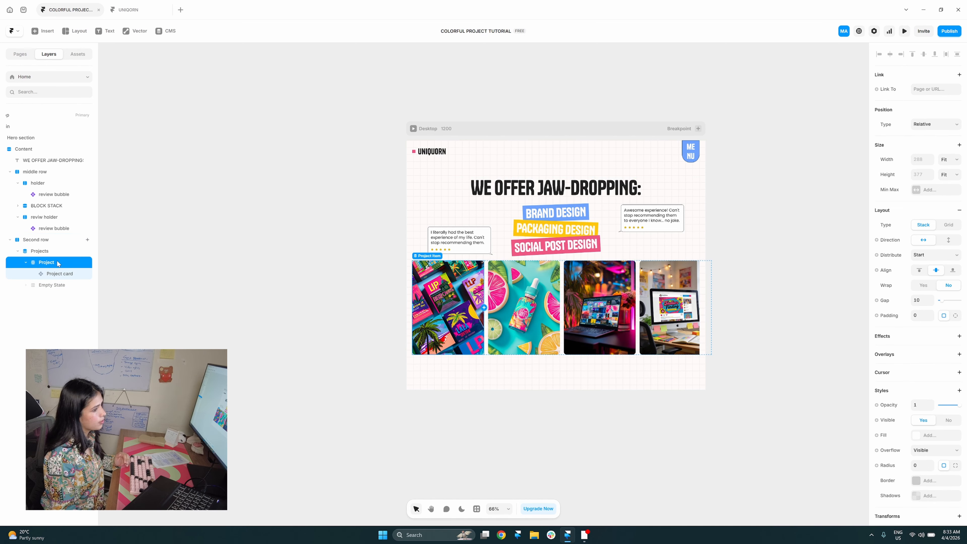
pyautogui.click(56, 251)
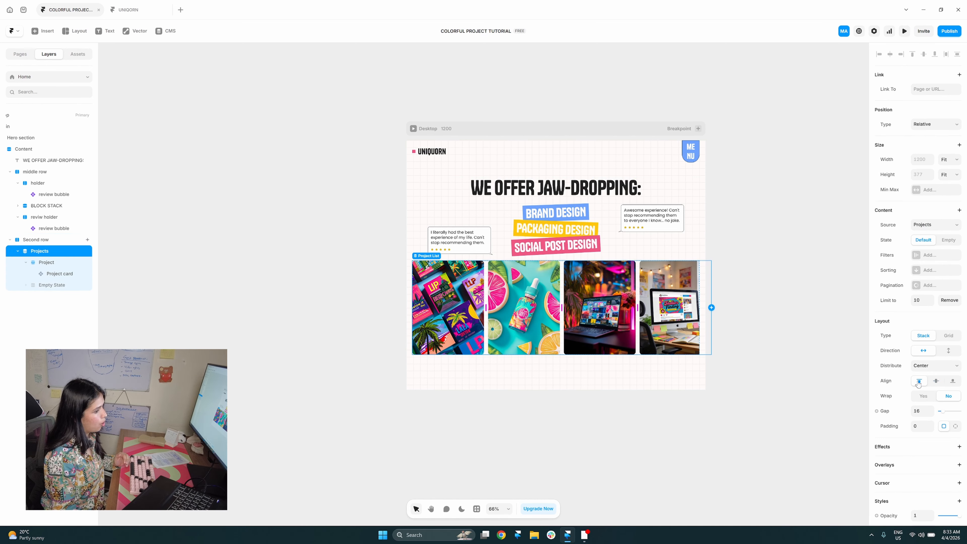
pyautogui.click(74, 244)
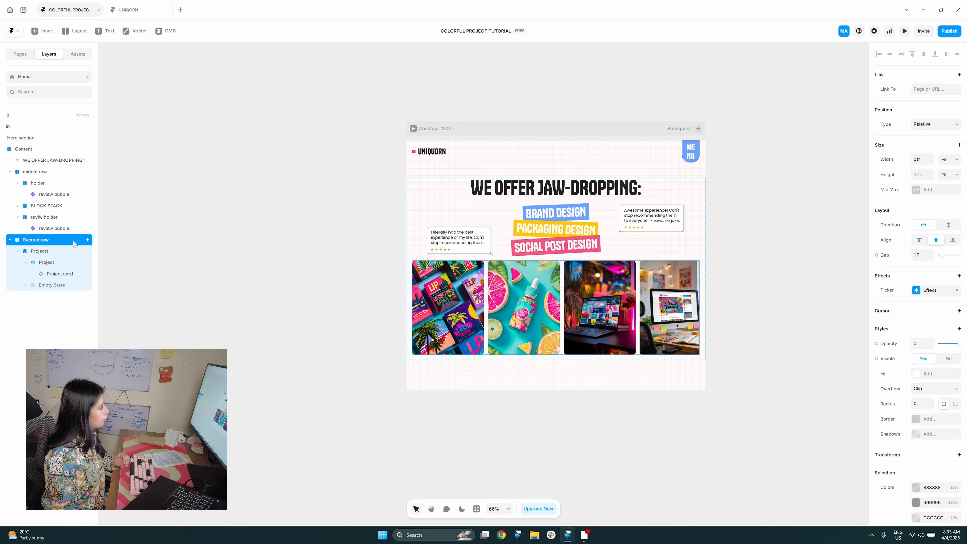
pyautogui.click(913, 258)
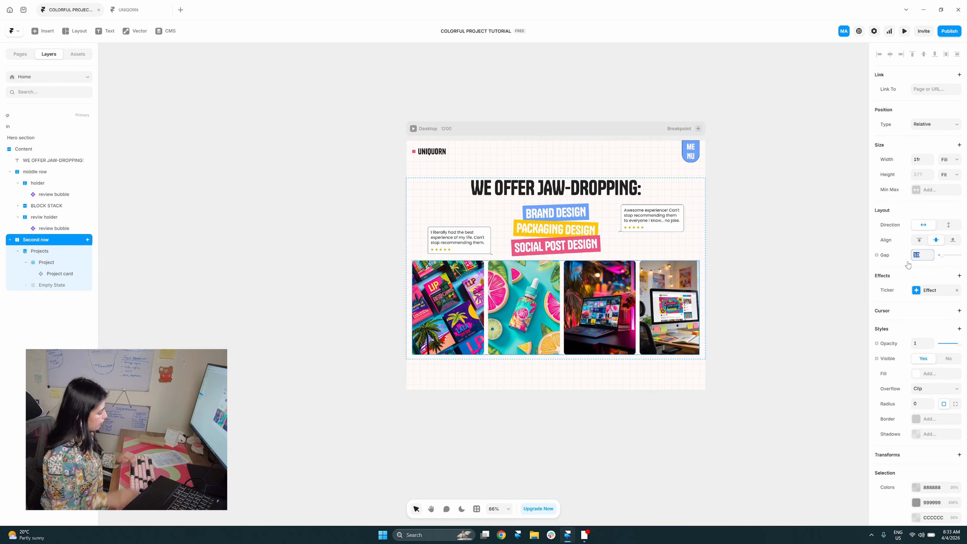
pyautogui.write('16')
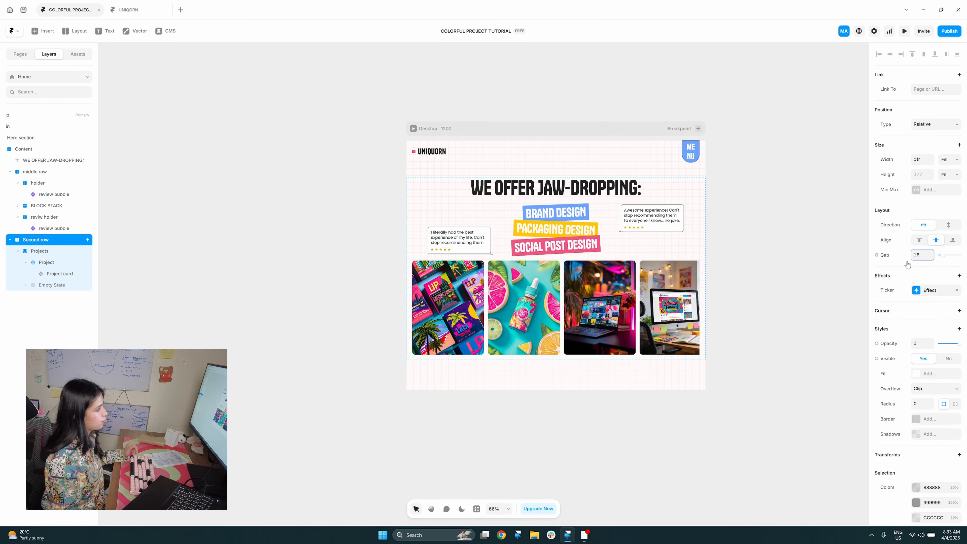
# - Preview the page and widen the preview to about 1924 px to check the project card ticker
pyautogui.click(844, 293)
pyautogui.click(413, 129)
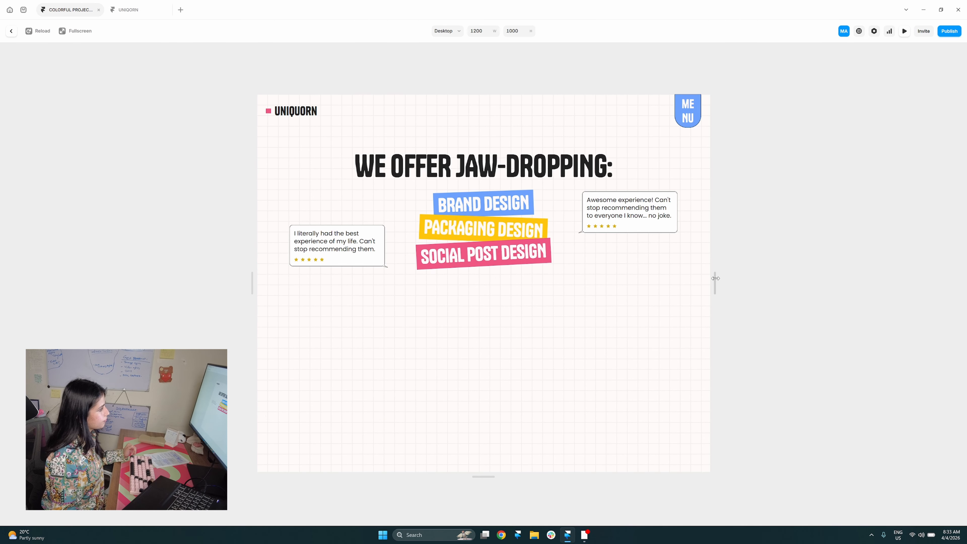
pyautogui.moveTo(716, 279); pyautogui.dragTo(818, 294)
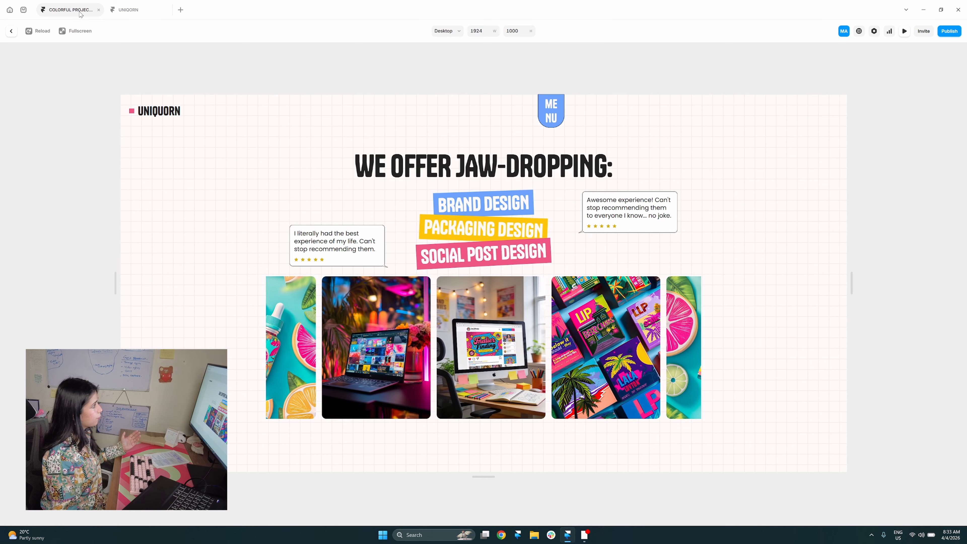
# - Switch to the UNIQORN project, preview it at about 1844 px wide, and inspect its project card row for comparison
pyautogui.click(124, 12)
pyautogui.click(334, 81)
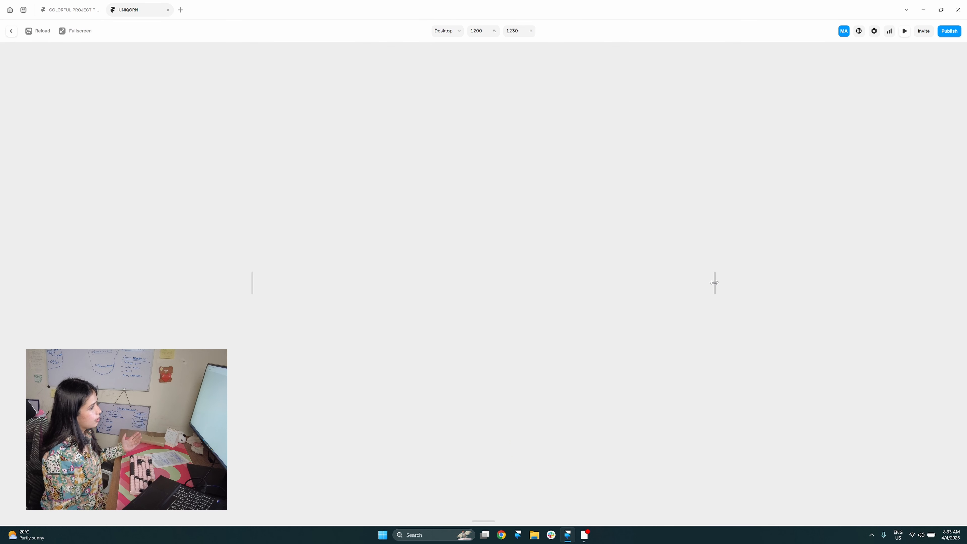
pyautogui.moveTo(715, 284); pyautogui.dragTo(835, 327)
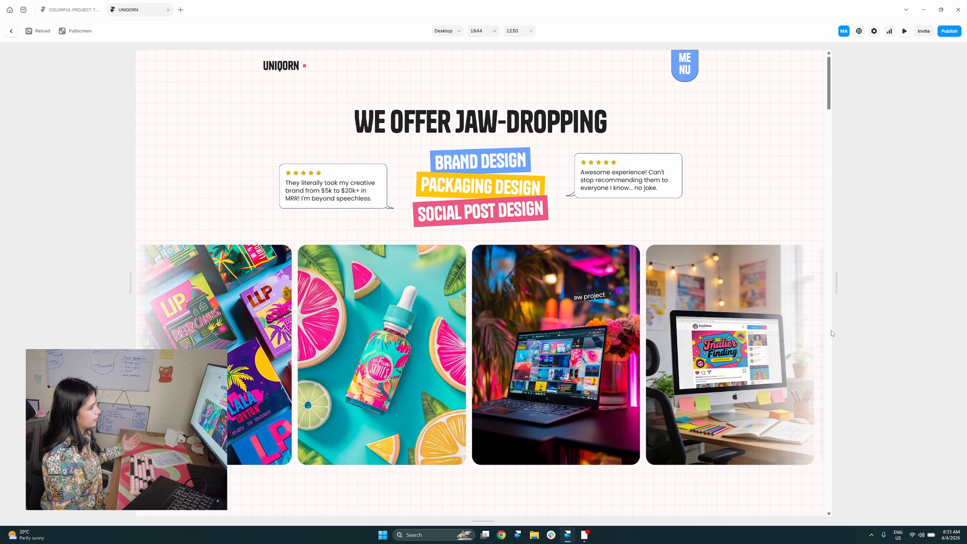
pyautogui.press('Escape')
pyautogui.moveTo(394, 193); pyautogui.dragTo(373, 183)
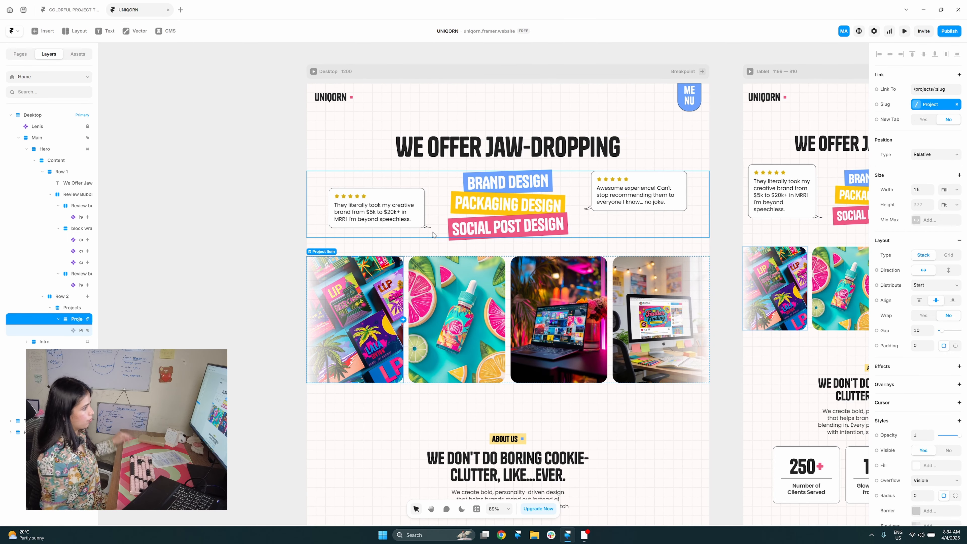
pyautogui.click(275, 278)
pyautogui.click(351, 305)
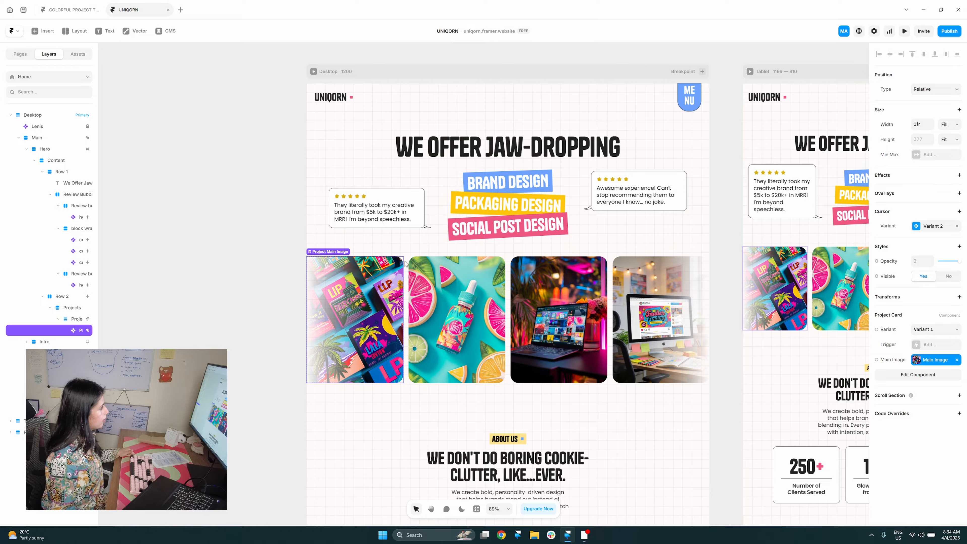
# - Return to the tutorial project, leave the preview, and remove the max width from the Content stack
pyautogui.click(69, 9)
pyautogui.press('Escape')
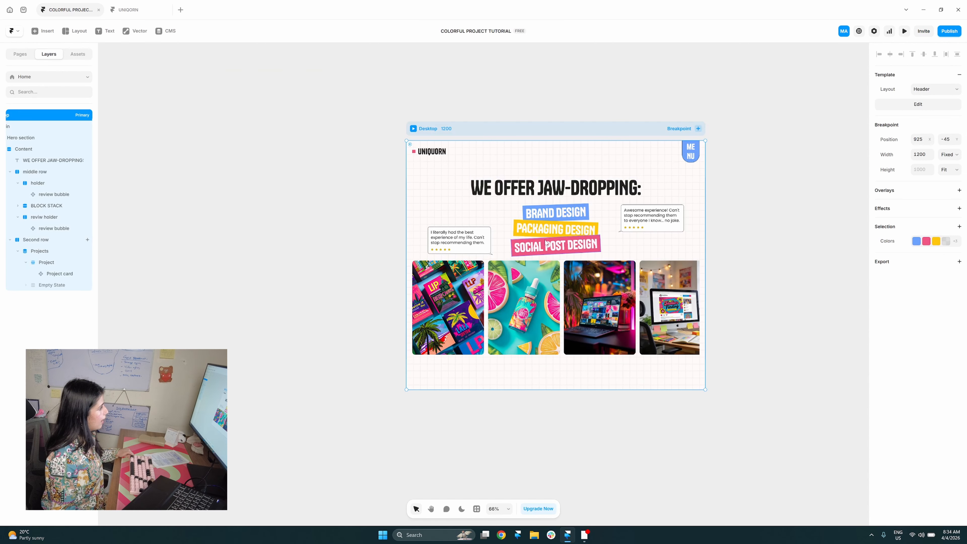
pyautogui.click(465, 200)
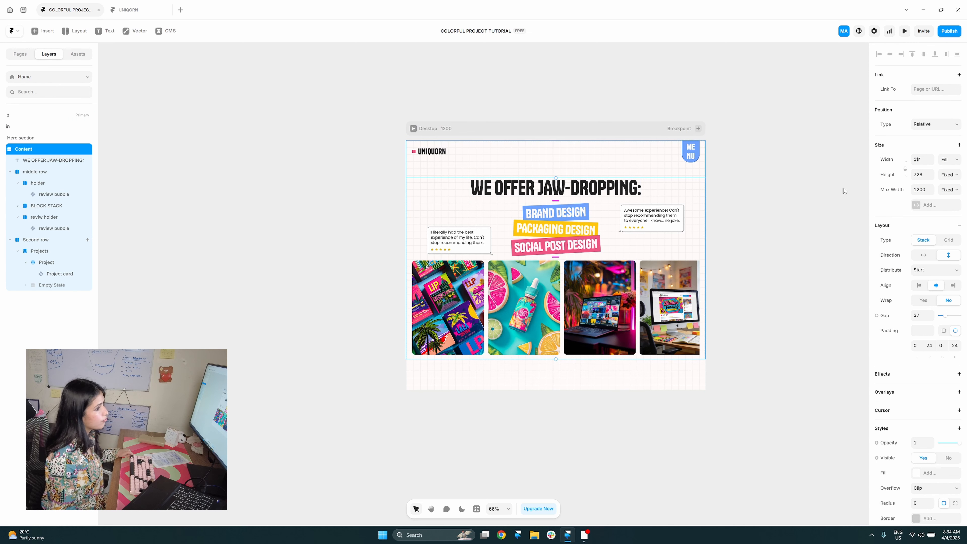
pyautogui.click(887, 191)
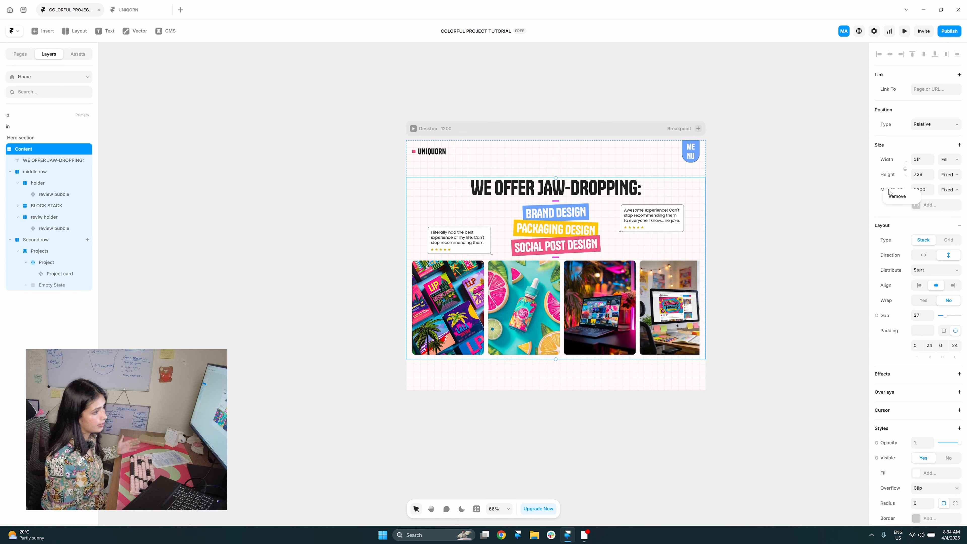
pyautogui.click(893, 195)
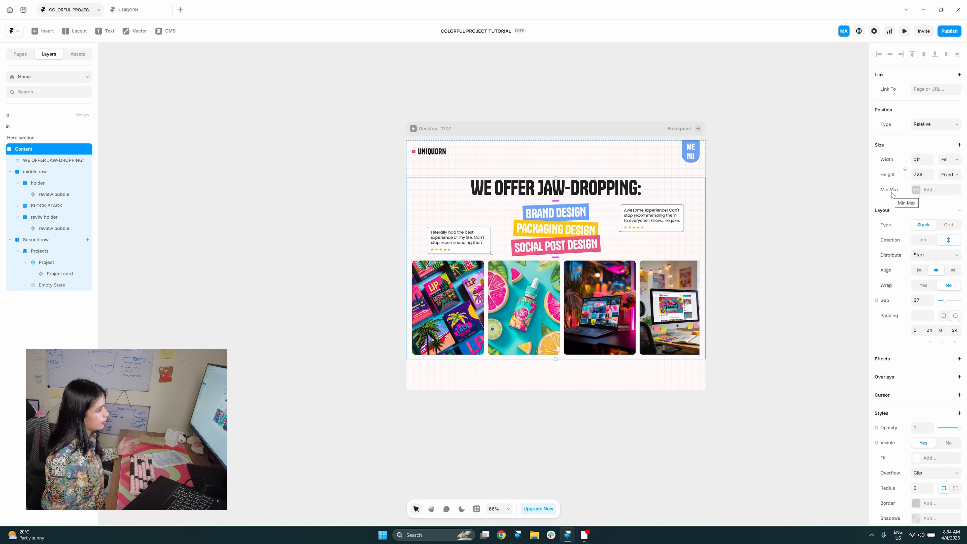
# - Wrap the WE OFFER JAW-DROPPING heading and the middle row in a new stack with a gap of 24
pyautogui.click(606, 241)
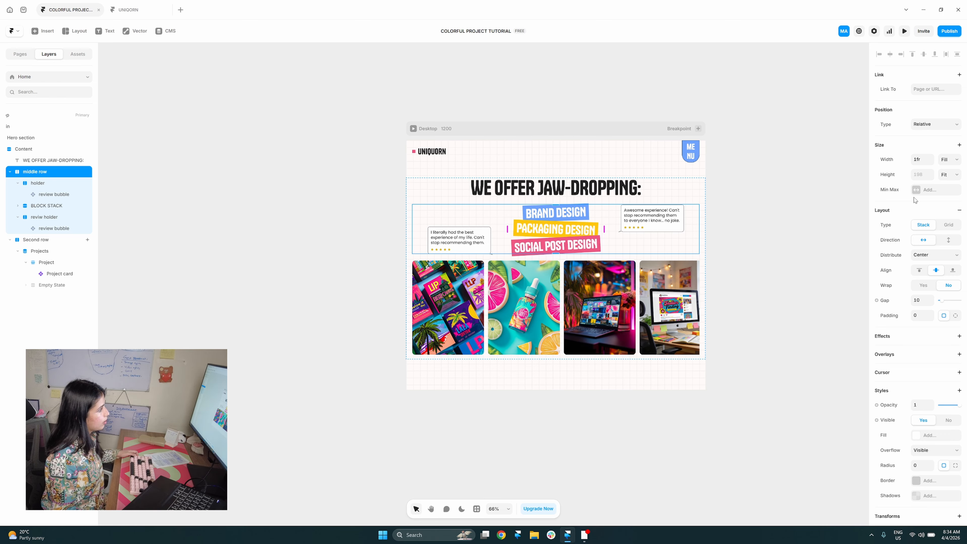
pyautogui.keyDown('shift'); pyautogui.click(59, 161); pyautogui.keyUp('shift')
pyautogui.hotkey('ctrl', 'Return')
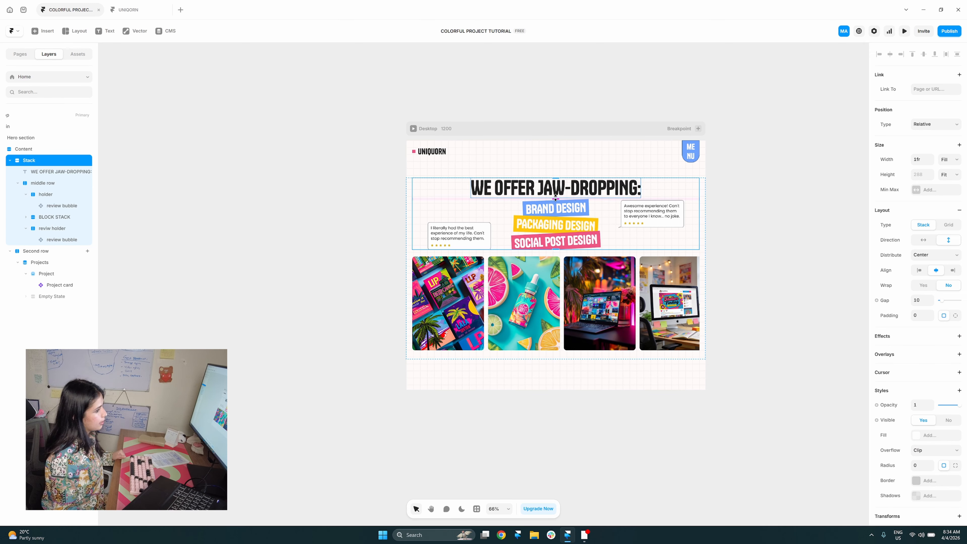
pyautogui.click(921, 300)
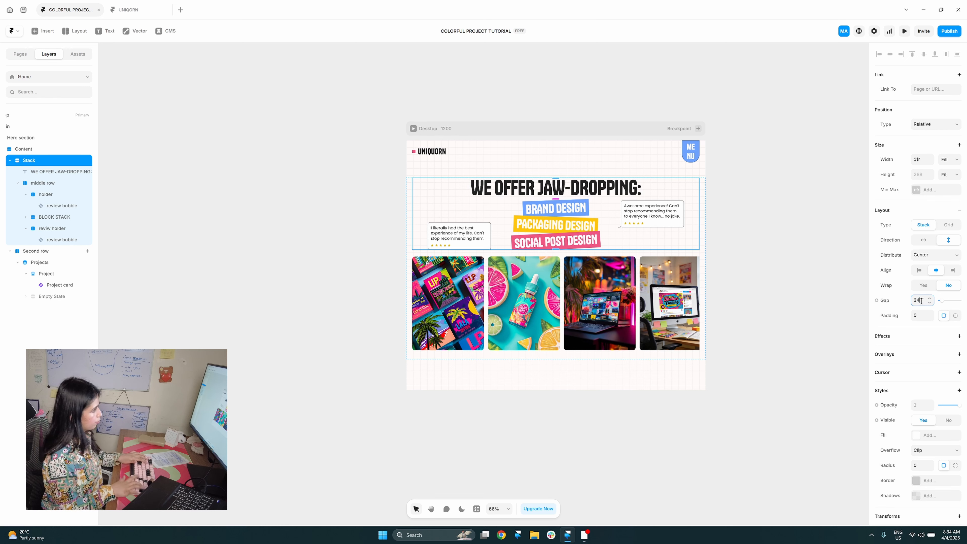
pyautogui.write('24')
pyautogui.press('Return')
# - Rename the new wrapping stack "Top row" and set its overflow to Visible
pyautogui.doubleClick(70, 160)
pyautogui.write('Top row')
pyautogui.press('Return')
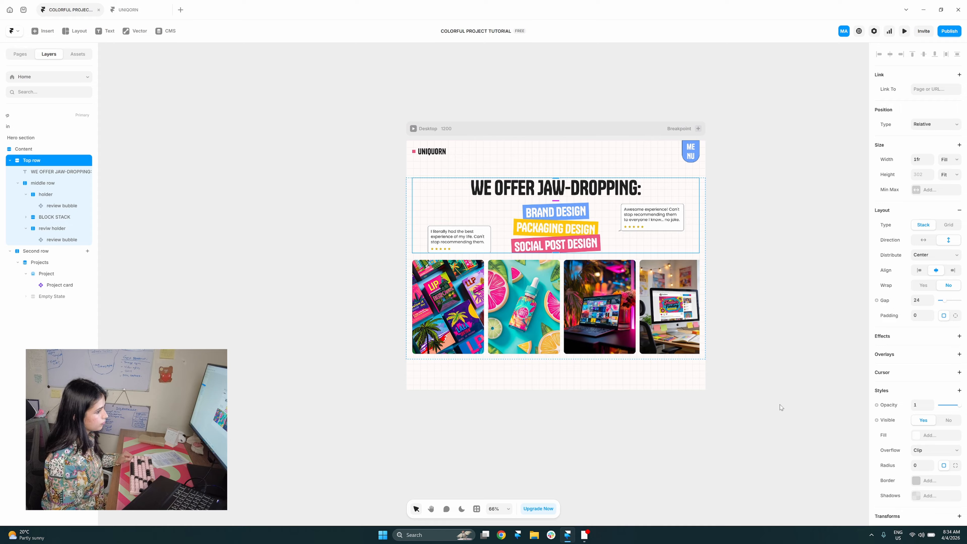
pyautogui.click(923, 457)
pyautogui.click(927, 460)
pyautogui.moveTo(659, 418); pyautogui.dragTo(676, 430)
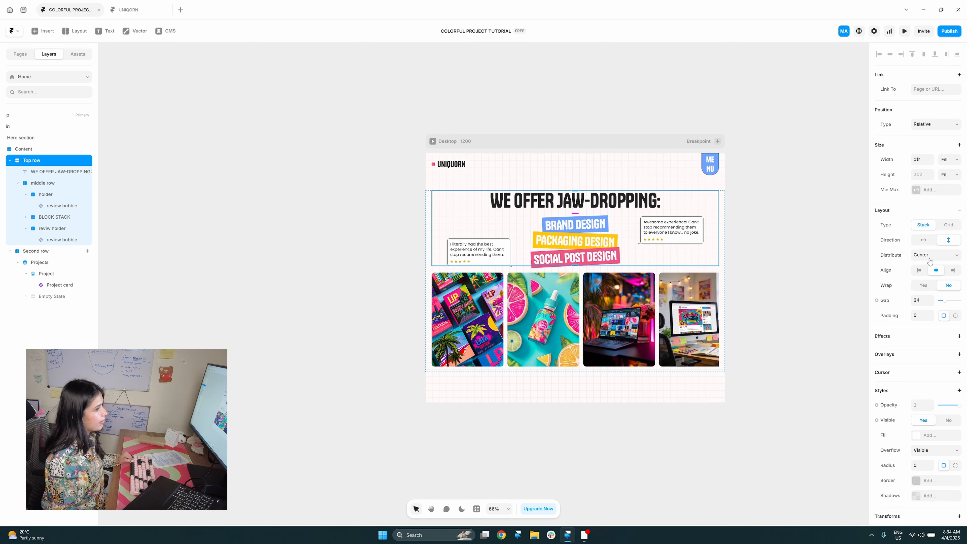
# - Add a fixed max width of 1200 to the Top row stack
pyautogui.click(942, 192)
pyautogui.click(947, 194)
pyautogui.click(948, 194)
pyautogui.click(950, 187)
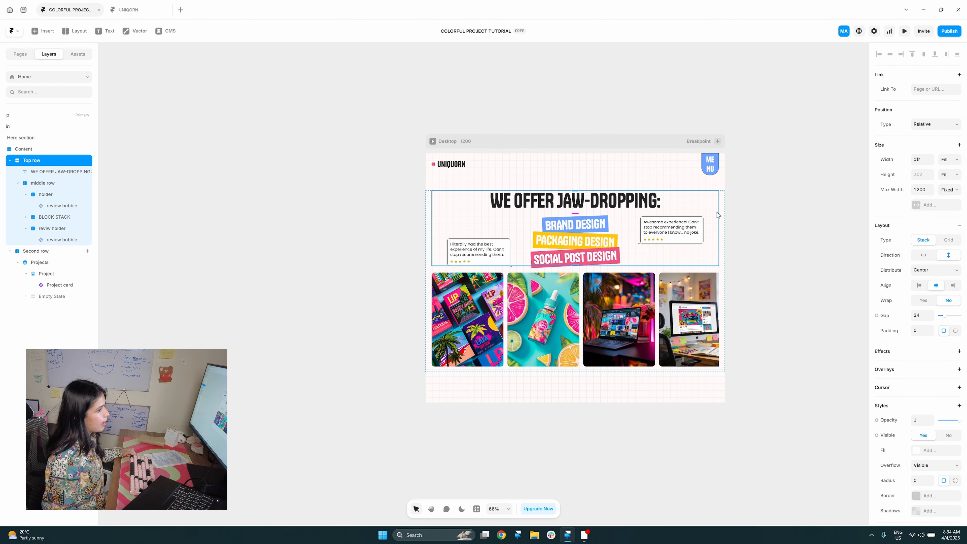
# - Preview the page widened to about 2048 px to check the full-width ticker, then return to the canvas
pyautogui.click(485, 172)
pyautogui.hotkey('ctrl', 'p')
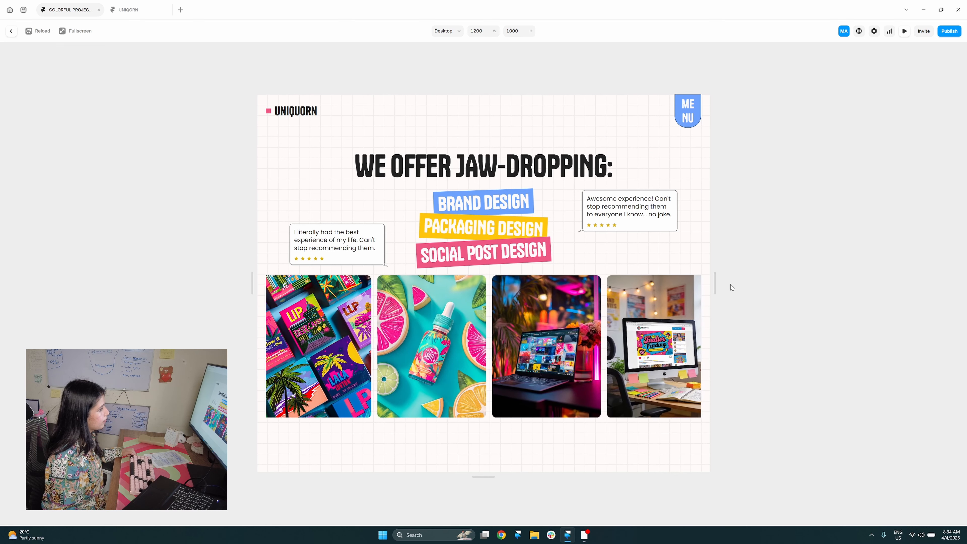
pyautogui.moveTo(715, 282); pyautogui.dragTo(875, 281)
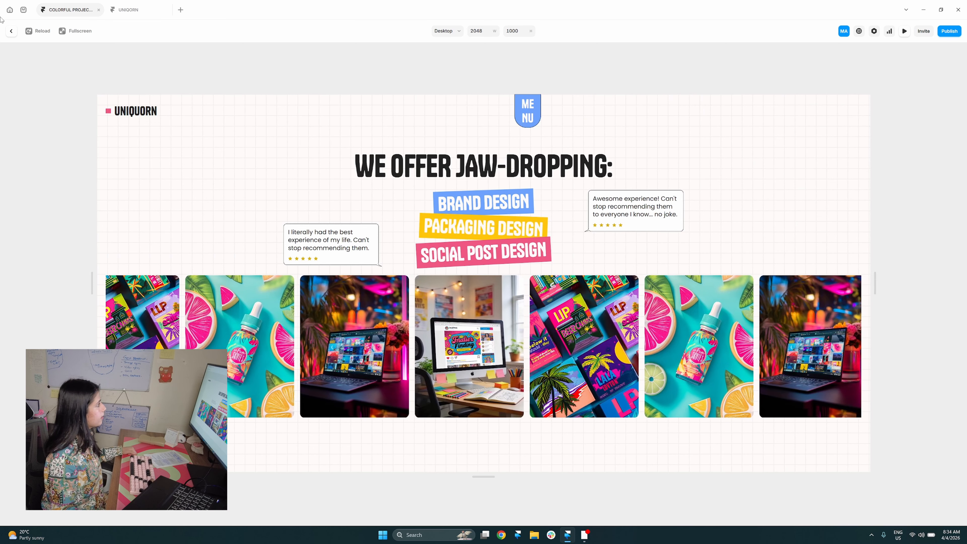
pyautogui.press('Escape')
# - Set the gap of the Content stack to 64 between the Top row and the project cards
pyautogui.click(516, 271)
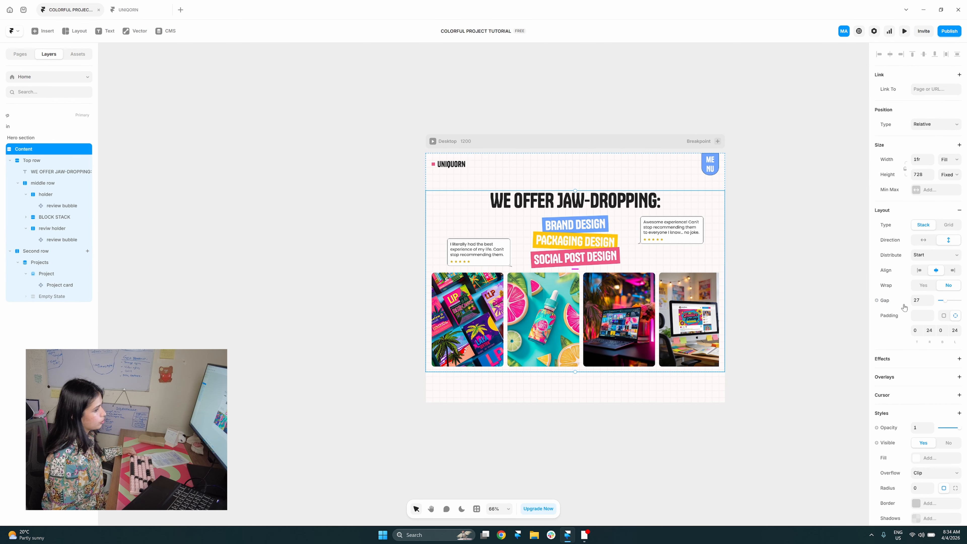
pyautogui.click(917, 301)
pyautogui.write('64')
pyautogui.press('Return')
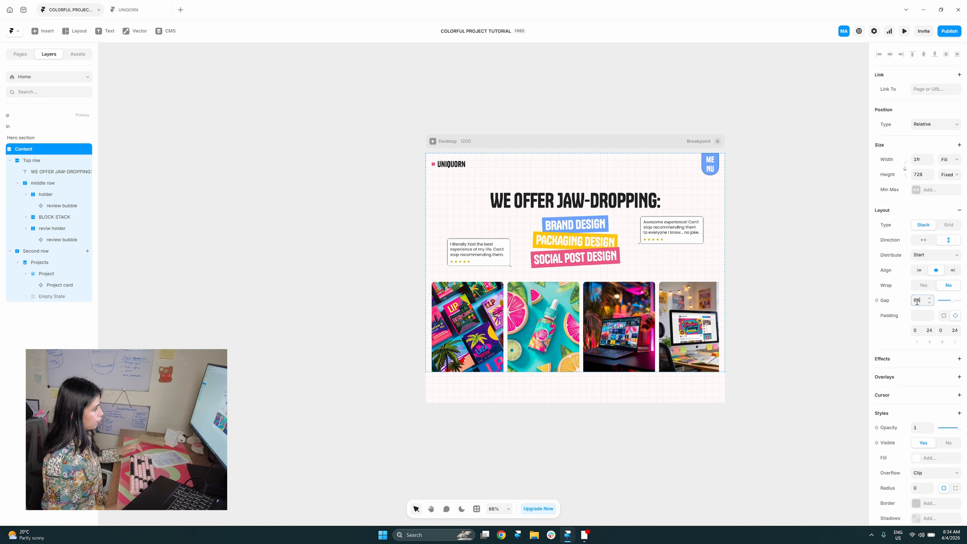
pyautogui.scroll(-1, 695, 378)
pyautogui.click(775, 345)
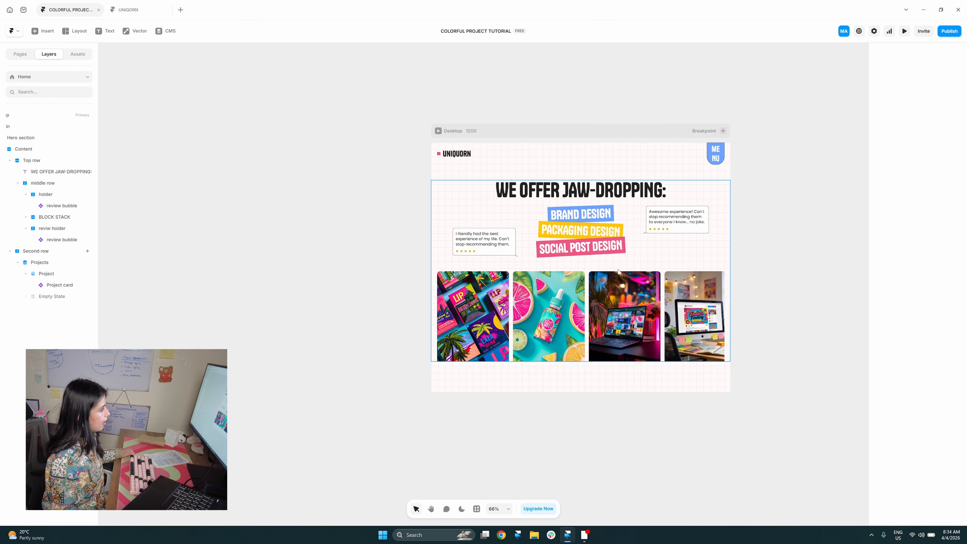
# - Change the height of the Content stack from fixed to Fit
pyautogui.click(727, 297)
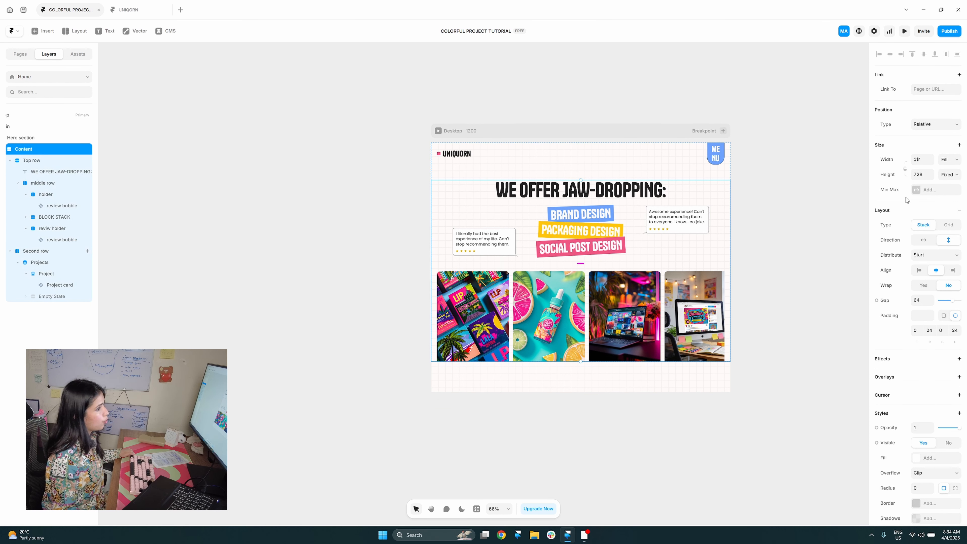
pyautogui.click(949, 175)
pyautogui.click(948, 215)
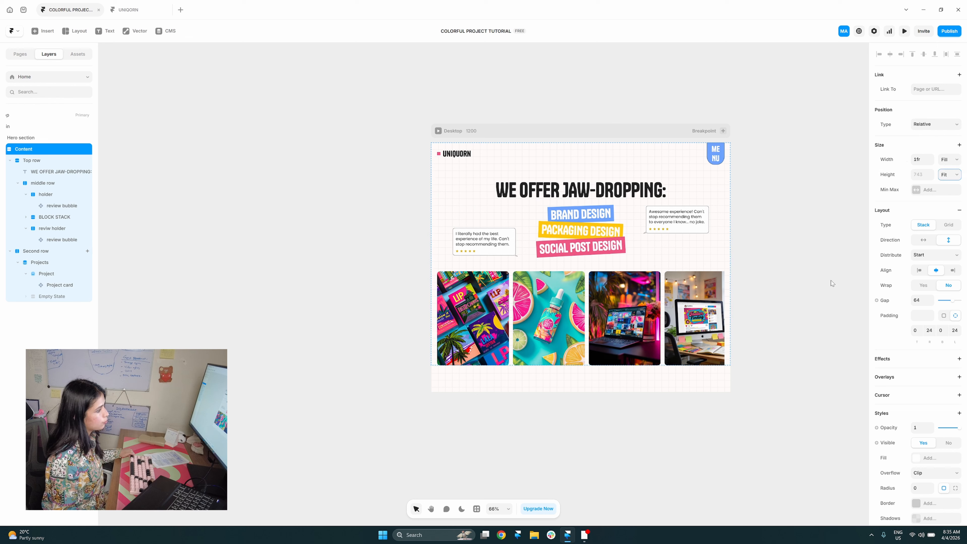
pyautogui.click(733, 353)
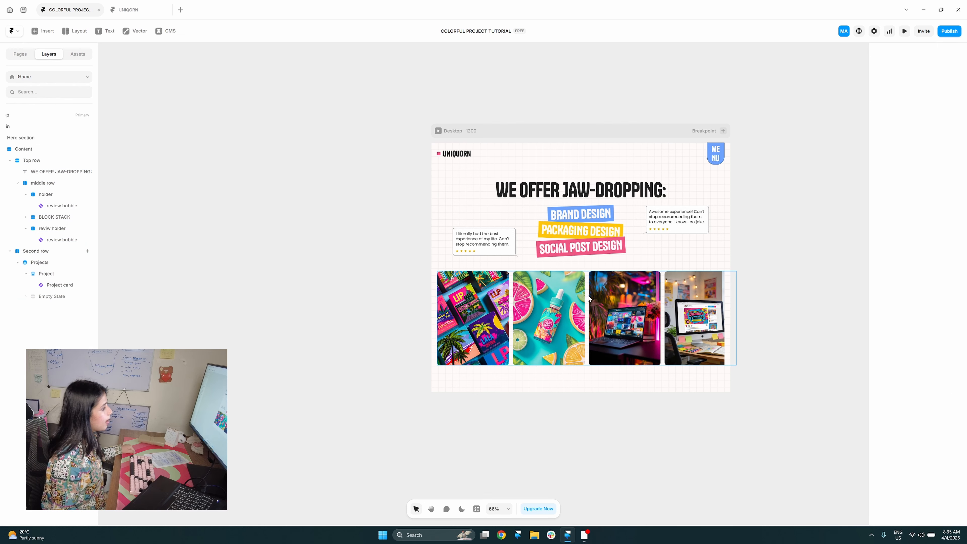
# - Add a linear mask to the Second row stack and rotate its gradient to 90° so it runs horizontally
pyautogui.click(606, 311)
pyautogui.click(54, 253)
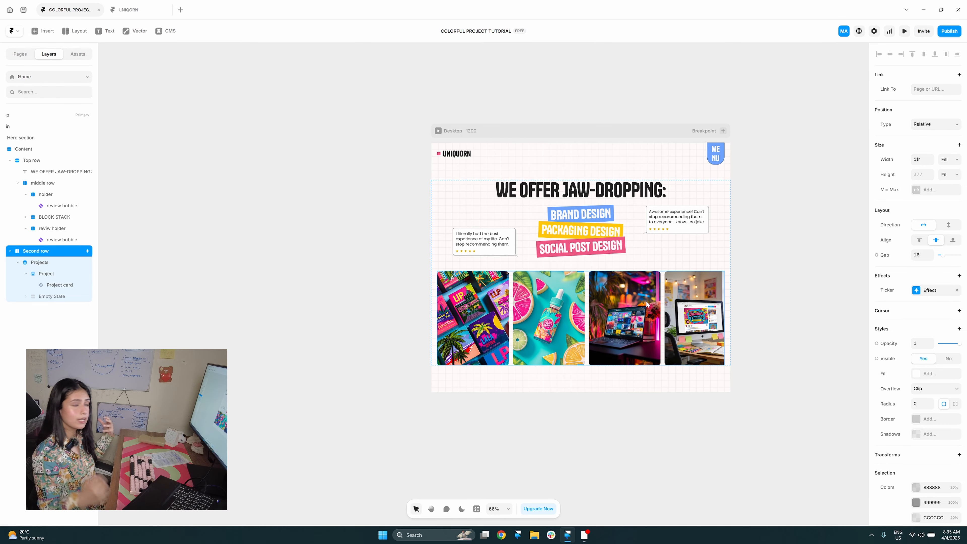
pyautogui.click(125, 10)
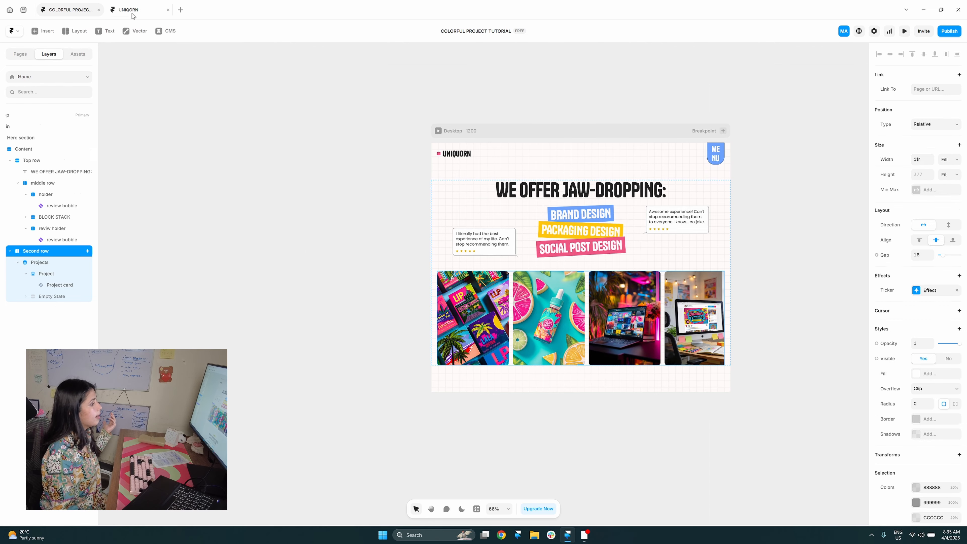
pyautogui.click(73, 11)
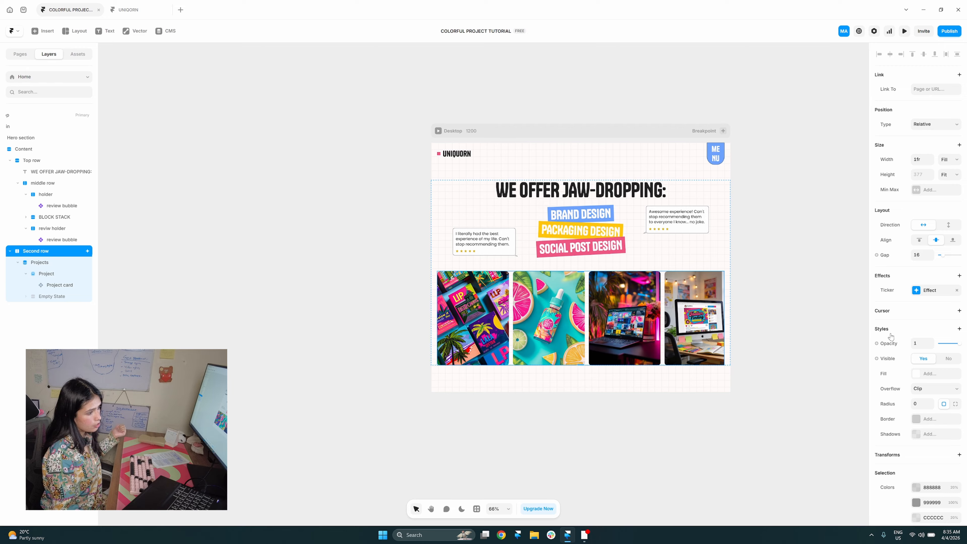
pyautogui.click(896, 333)
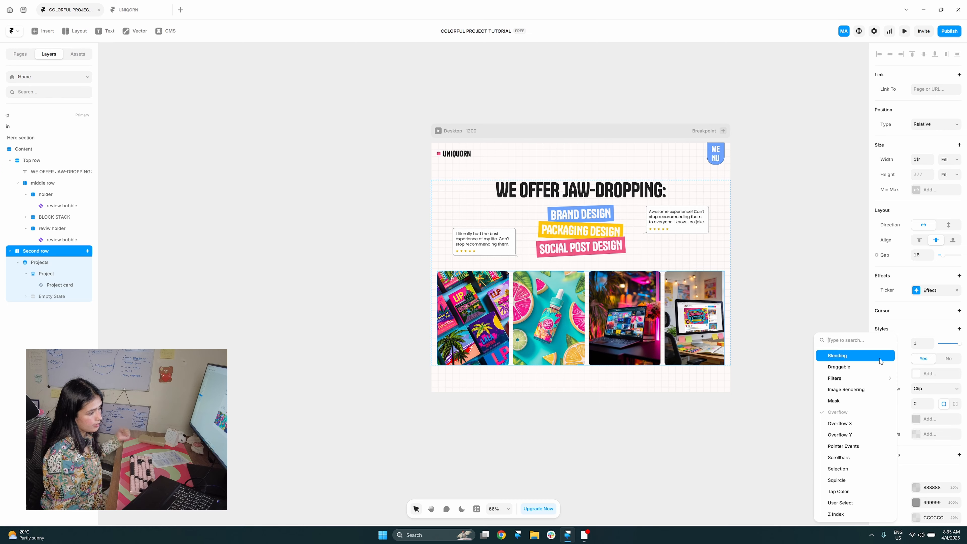
pyautogui.click(848, 400)
pyautogui.moveTo(581, 367); pyautogui.dragTo(526, 318)
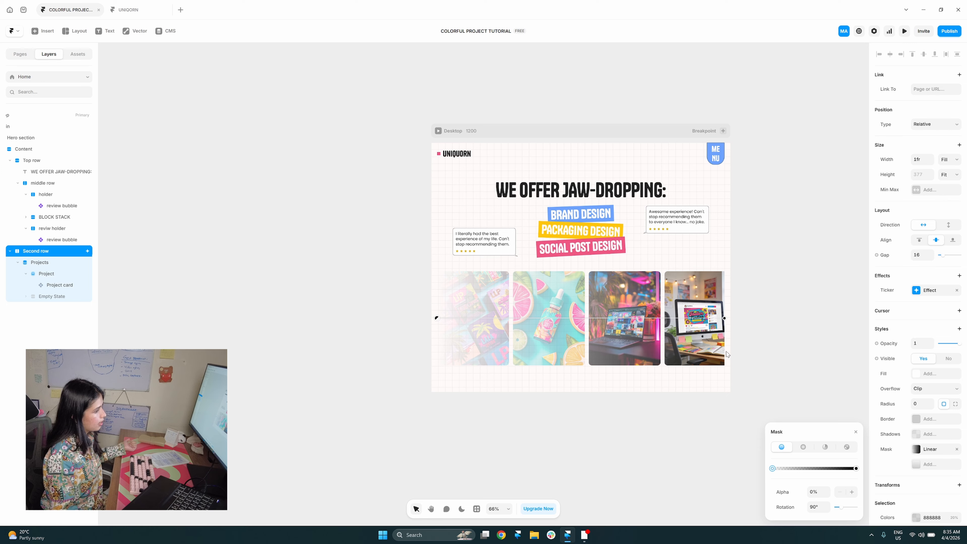
# - Add a mask gradient stop near the left end of the Second row stack and set its alpha to 100%
pyautogui.moveTo(464, 322); pyautogui.dragTo(481, 317)
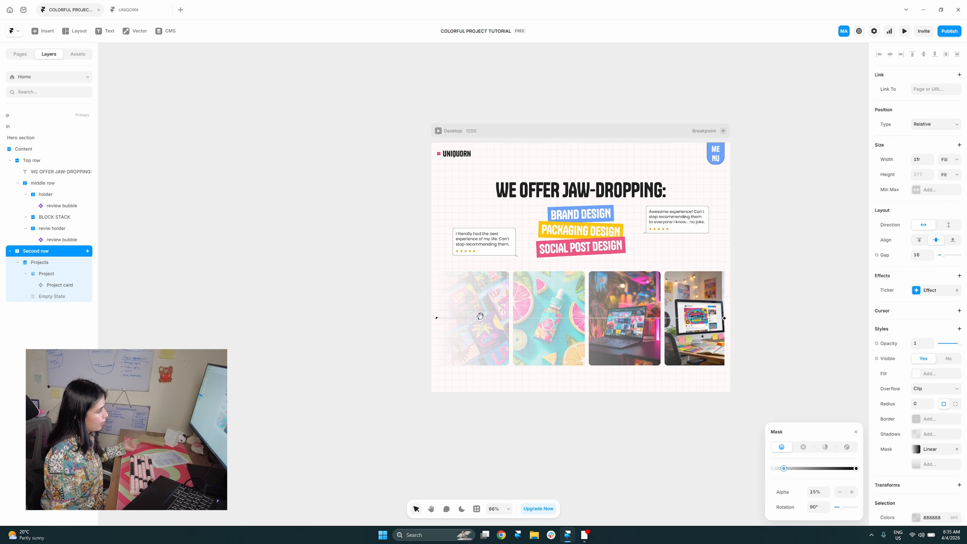
pyautogui.click(817, 491)
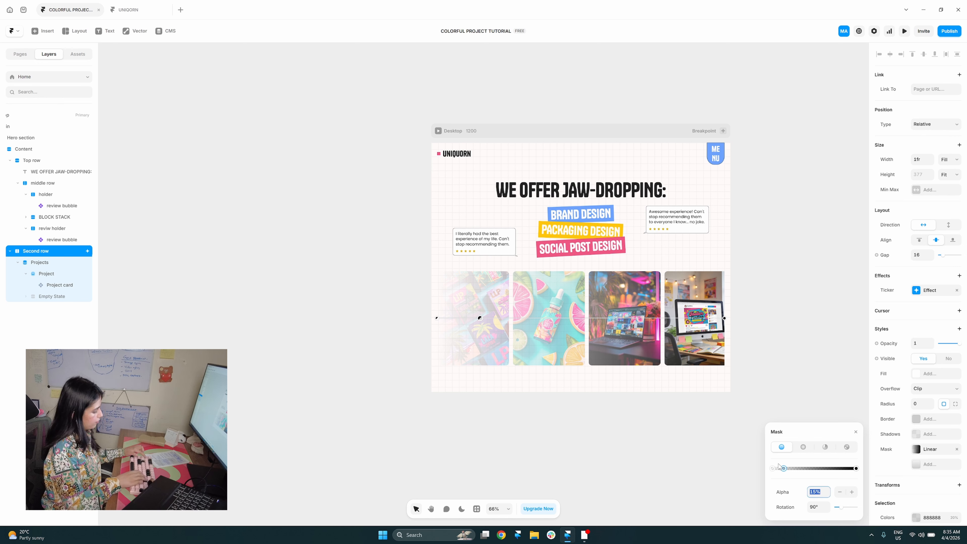
pyautogui.write('100')
pyautogui.press('Return')
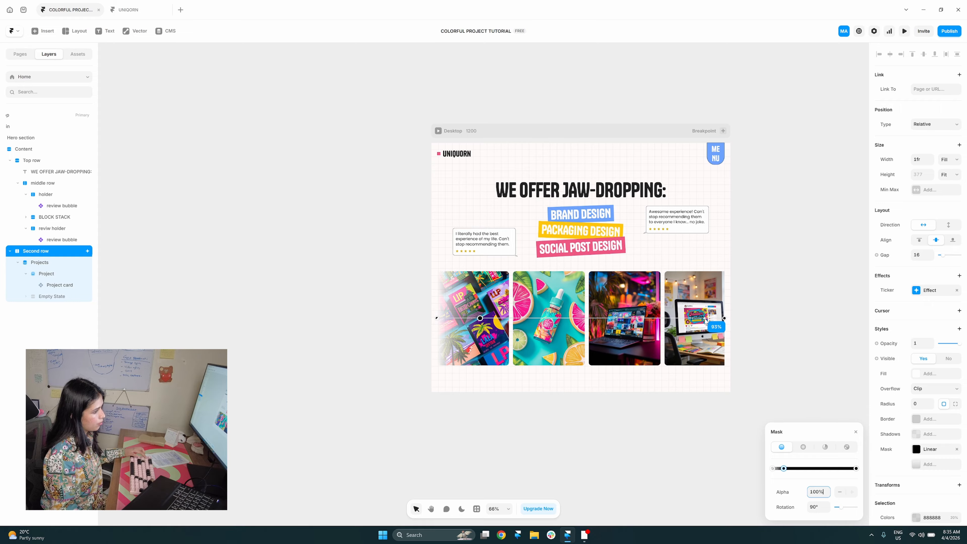
# - Add another opaque mask stop near the gradient's right end and set the end stop's alpha to 0%
pyautogui.click(681, 318)
pyautogui.click(856, 469)
pyautogui.click(815, 492)
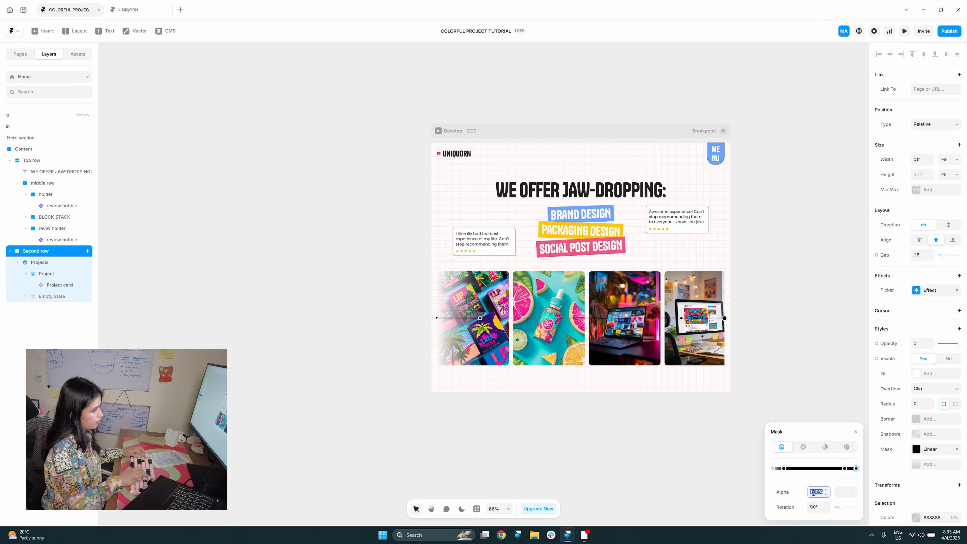
pyautogui.write('0')
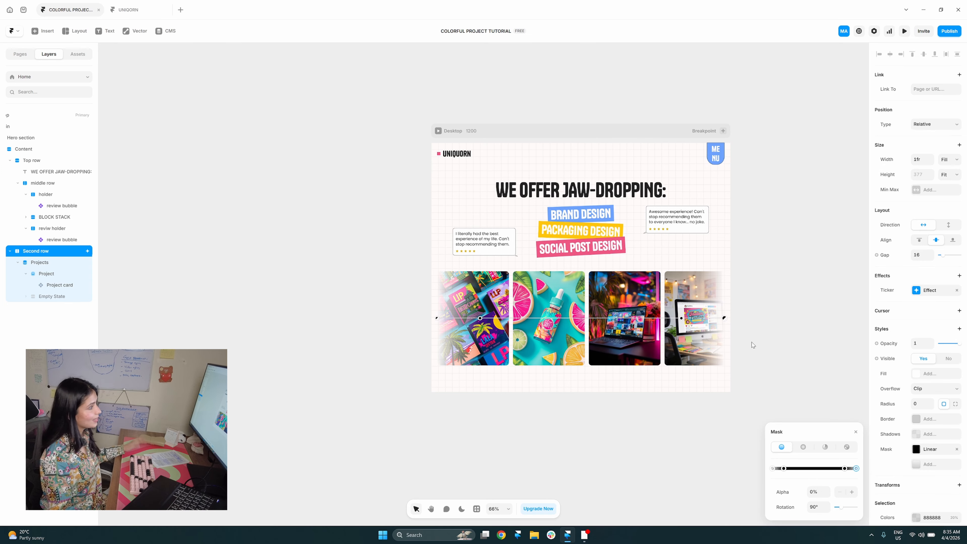
pyautogui.click(752, 345)
# - Preview the page widened to about 2218 px to check the faded ticker edges, then return to the canvas
pyautogui.hotkey('ctrl', 'p')
pyautogui.moveTo(710, 279); pyautogui.dragTo(906, 284)
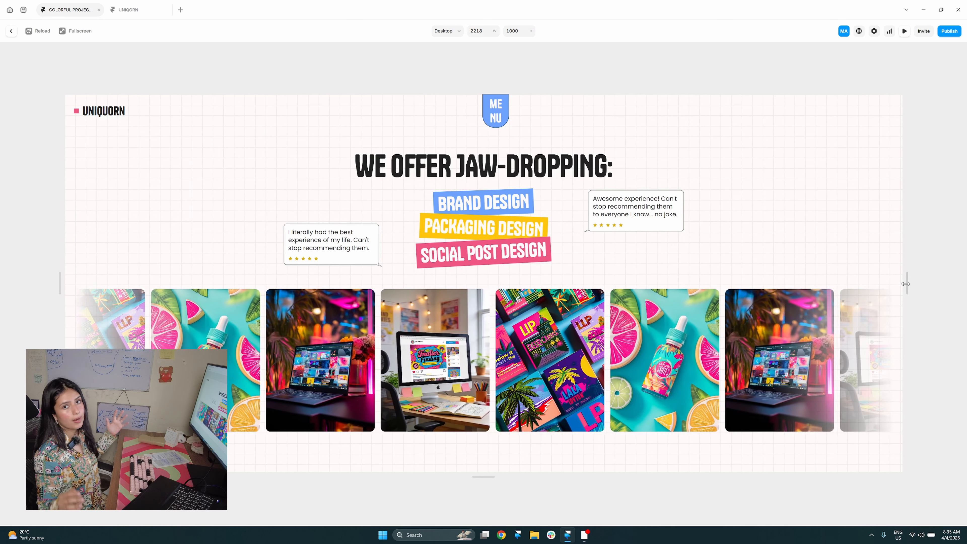
pyautogui.press('Escape')
# - Change the width of the Project card inside the Projects collection list from fixed to Fill
pyautogui.moveTo(695, 372); pyautogui.dragTo(679, 370)
pyautogui.click(733, 339)
pyautogui.scroll(-3, 734, 339)
pyautogui.moveTo(731, 345); pyautogui.dragTo(707, 364)
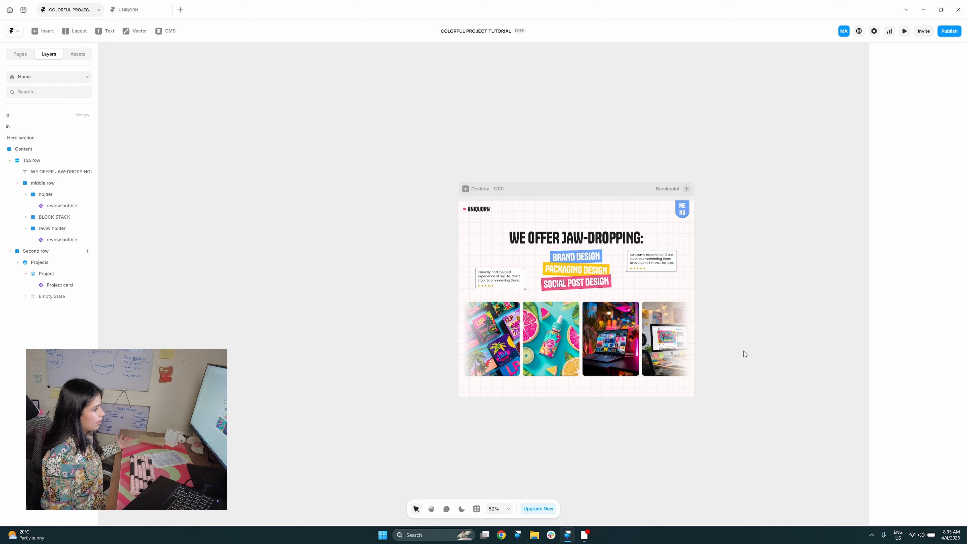
pyautogui.click(598, 352)
pyautogui.scroll(3, 598, 353)
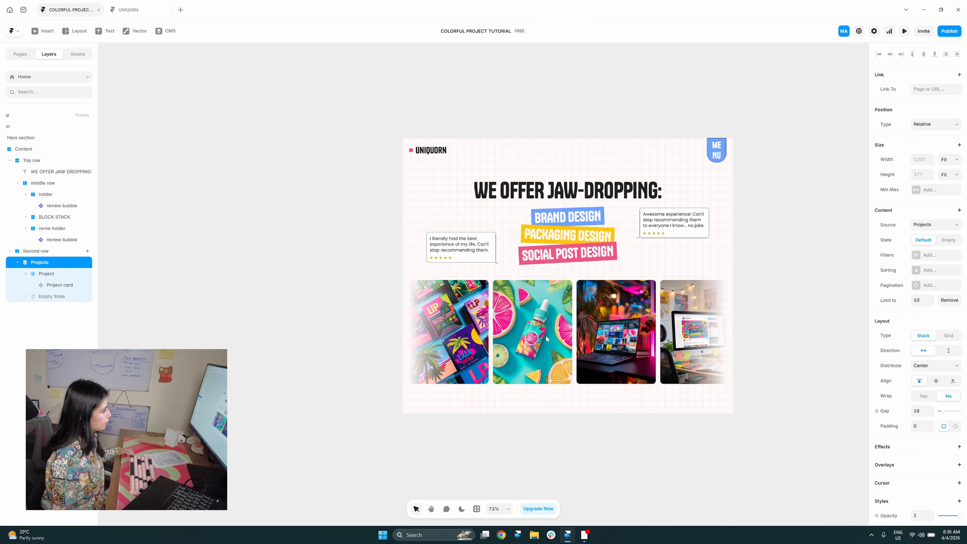
pyautogui.click(299, 170)
pyautogui.click(446, 353)
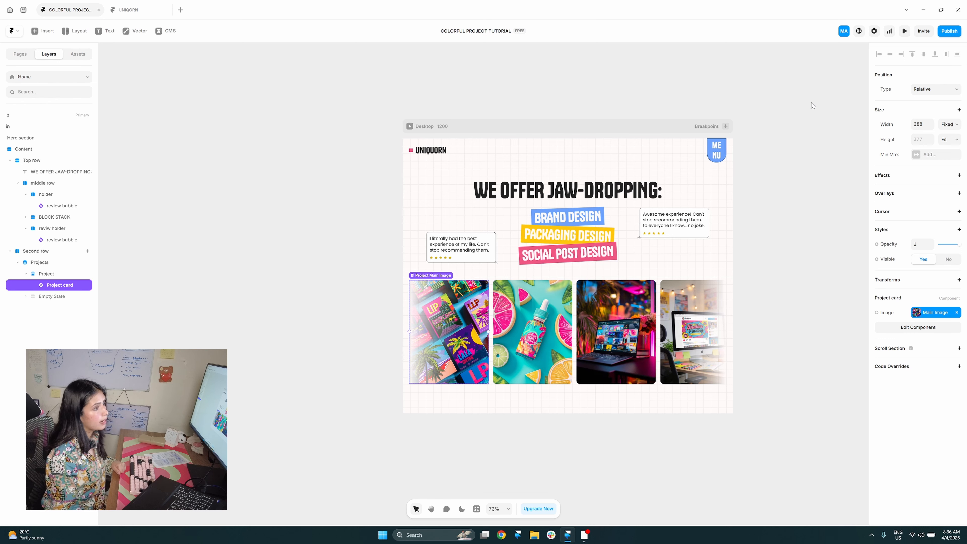
pyautogui.click(950, 125)
pyautogui.click(944, 148)
# - Set the width of both the Project item and the Projects list containing it to Fill
pyautogui.moveTo(589, 415); pyautogui.dragTo(591, 406)
pyautogui.click(70, 279)
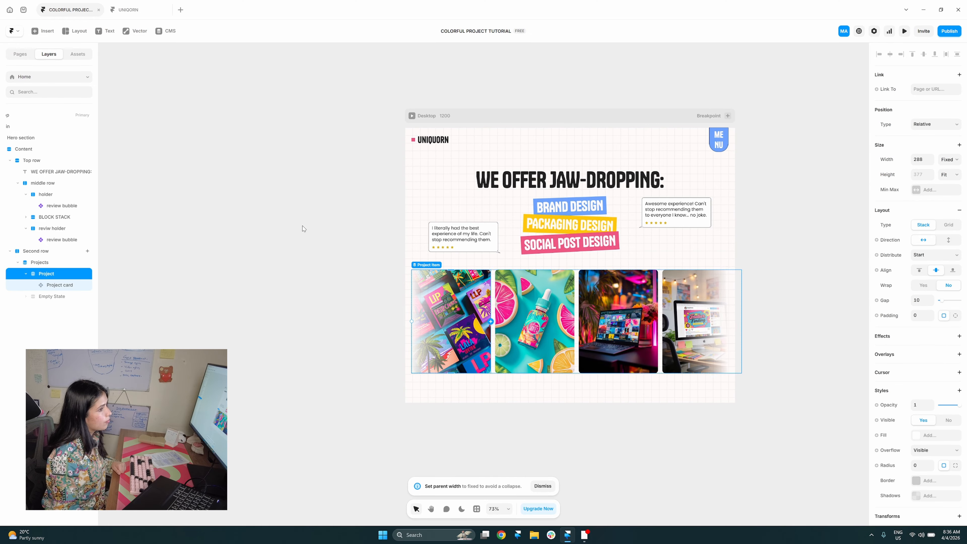
pyautogui.click(949, 159)
pyautogui.click(947, 188)
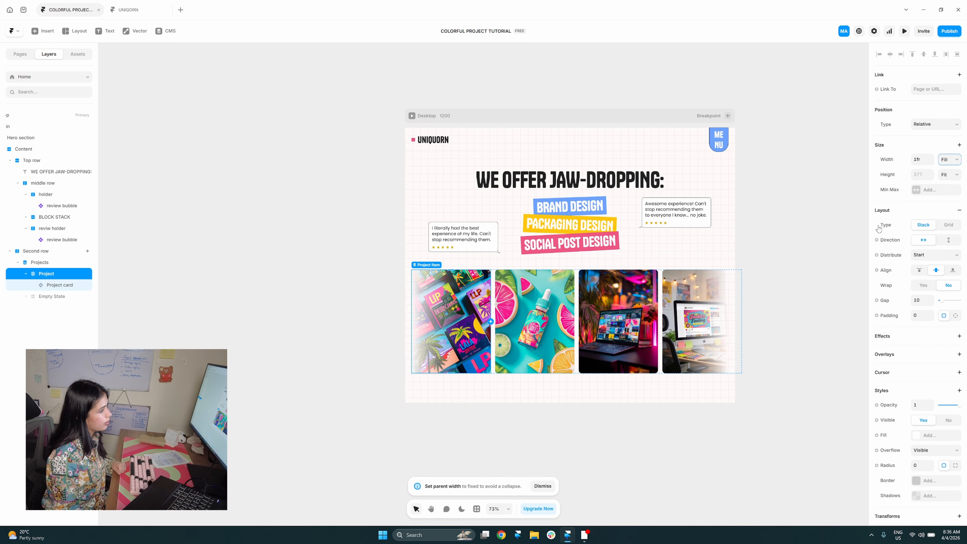
pyautogui.press('Escape')
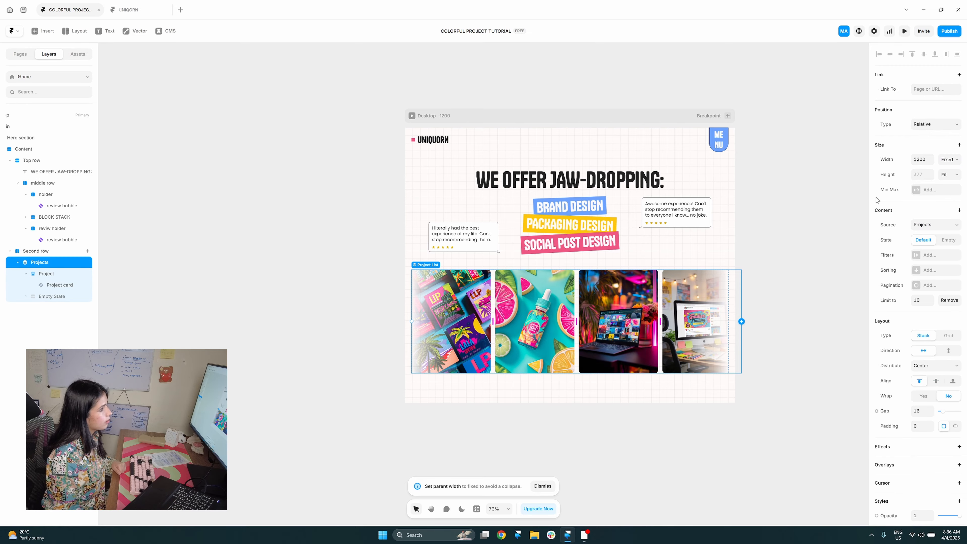
pyautogui.click(952, 164)
pyautogui.click(947, 187)
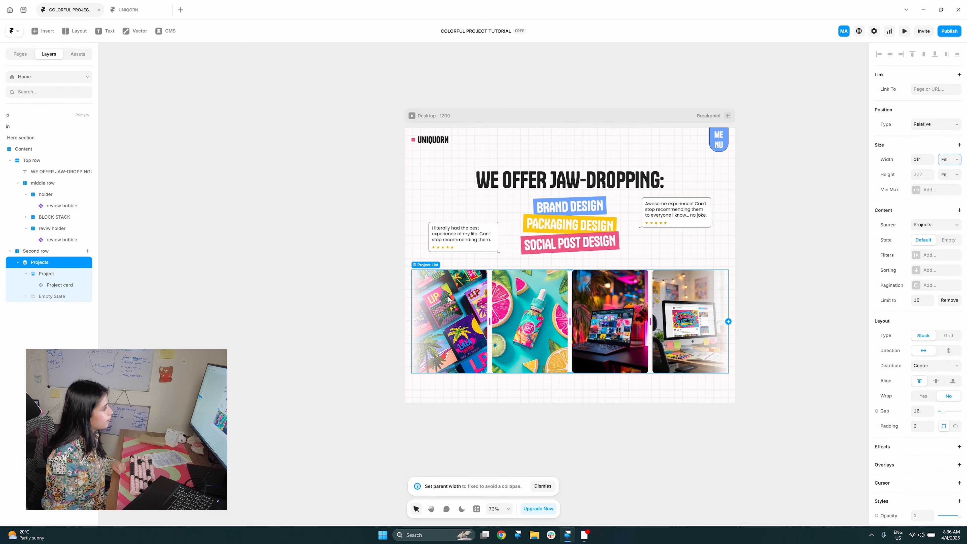
pyautogui.scroll(-1, 492, 299)
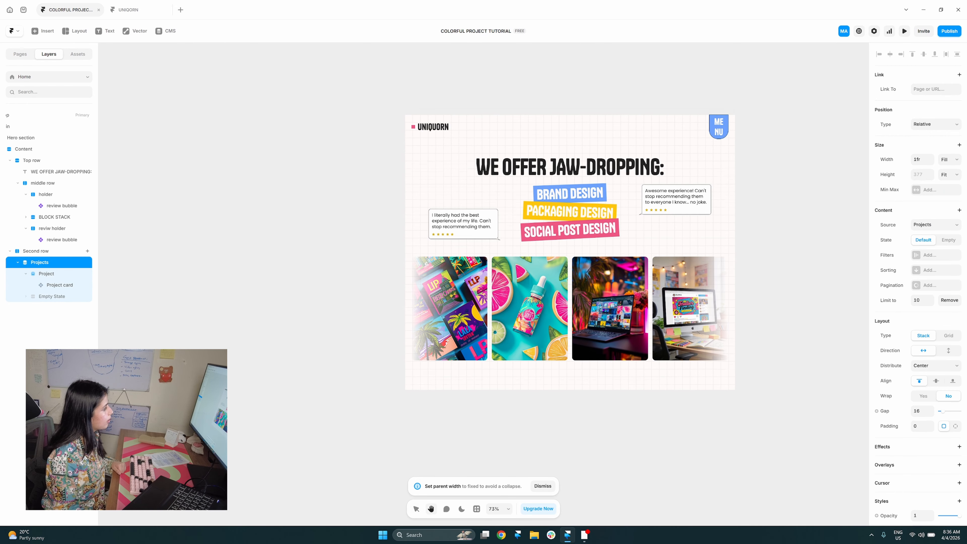
# - Preview the widened page to check how the project cards stretch, then return to the canvas
pyautogui.click(53, 276)
pyautogui.click(412, 103)
pyautogui.moveTo(714, 283); pyautogui.dragTo(769, 283)
pyautogui.click(11, 31)
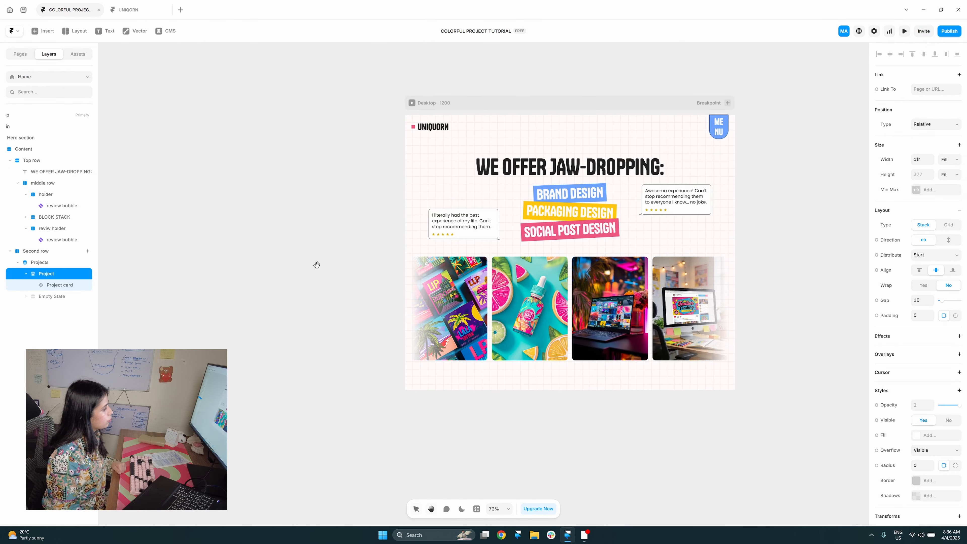
# - Lock the aspect ratio of the Image in the Project card component and return to the Home page
pyautogui.click(448, 282)
pyautogui.doubleClick(459, 299)
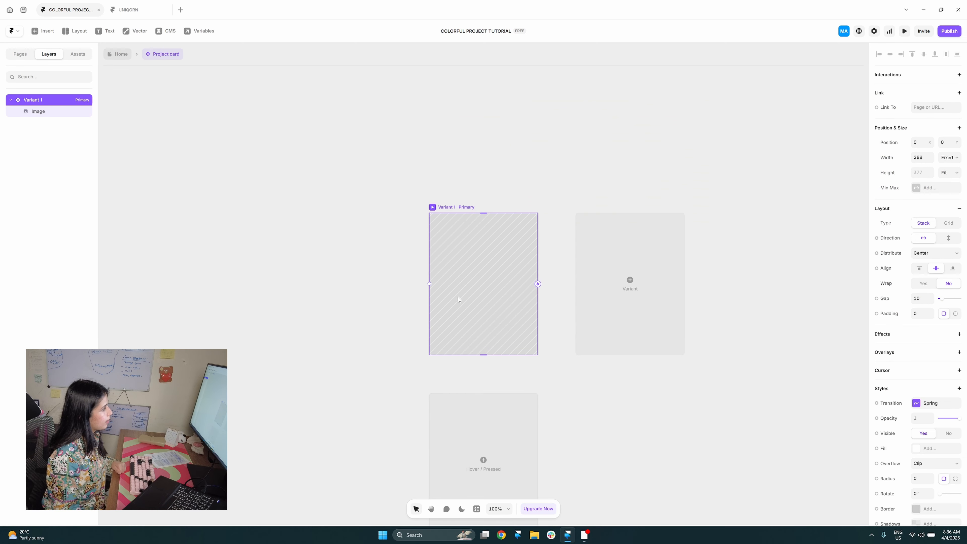
pyautogui.click(49, 113)
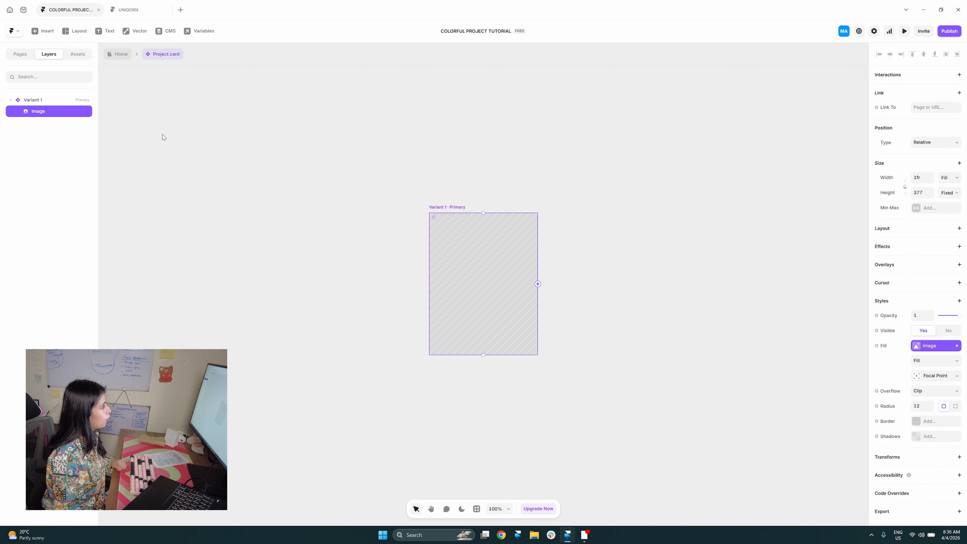
pyautogui.click(905, 187)
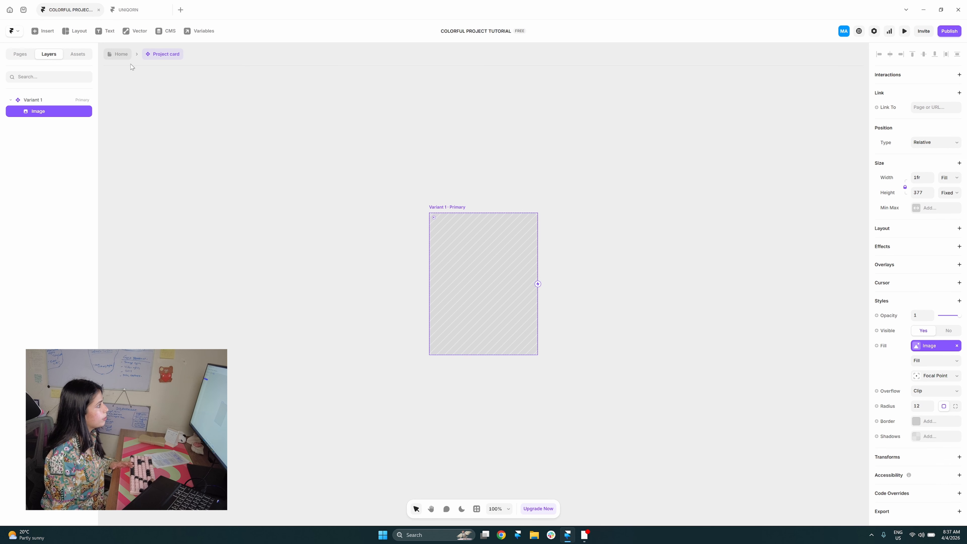
pyautogui.click(127, 56)
# - Preview the page widened to about 1988 px to check the proportions of the project cards, then return to the canvas
pyautogui.click(329, 83)
pyautogui.hotkey('ctrl', 'p')
pyautogui.moveTo(715, 281); pyautogui.dragTo(865, 281)
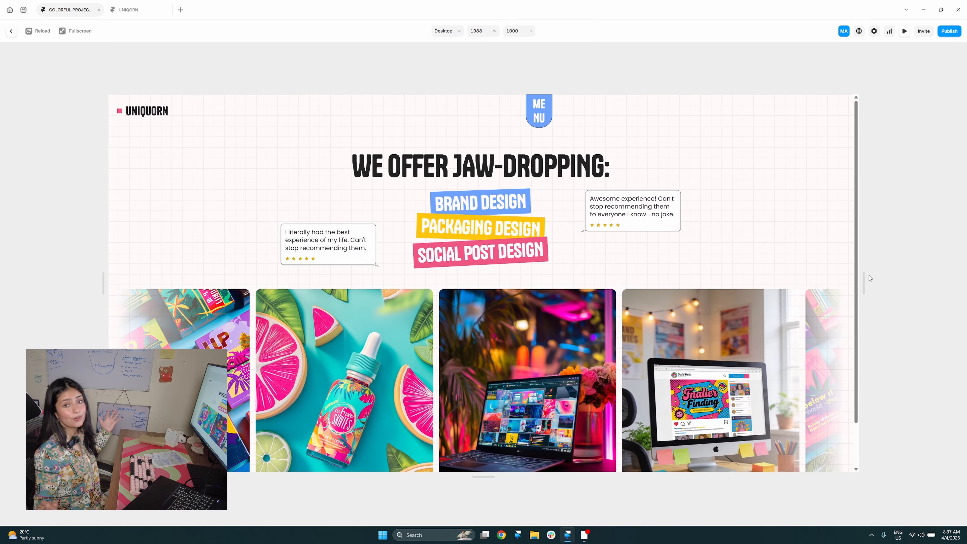
pyautogui.click(12, 31)
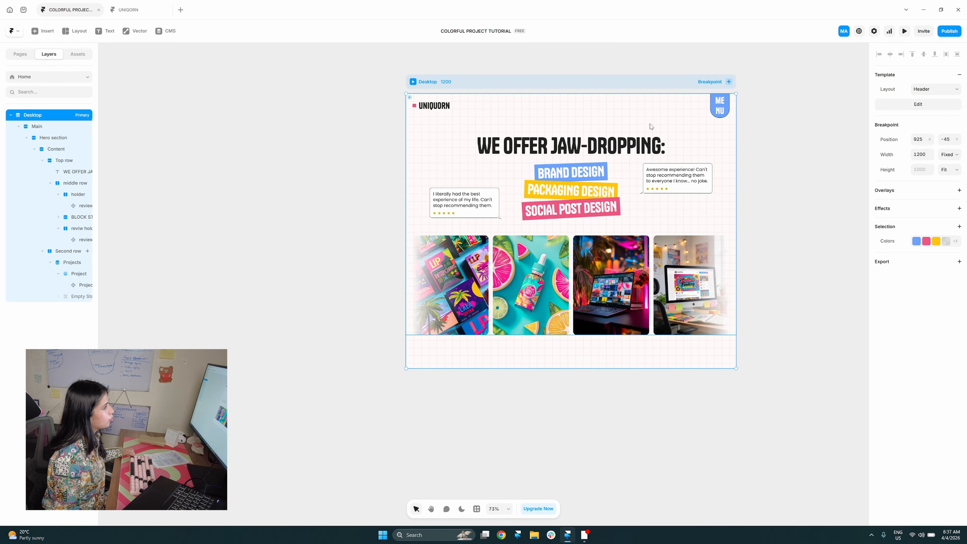
# - In the Header layout template, raise the Z index of the Nav content to 10, then return to the Home page
pyautogui.click(650, 114)
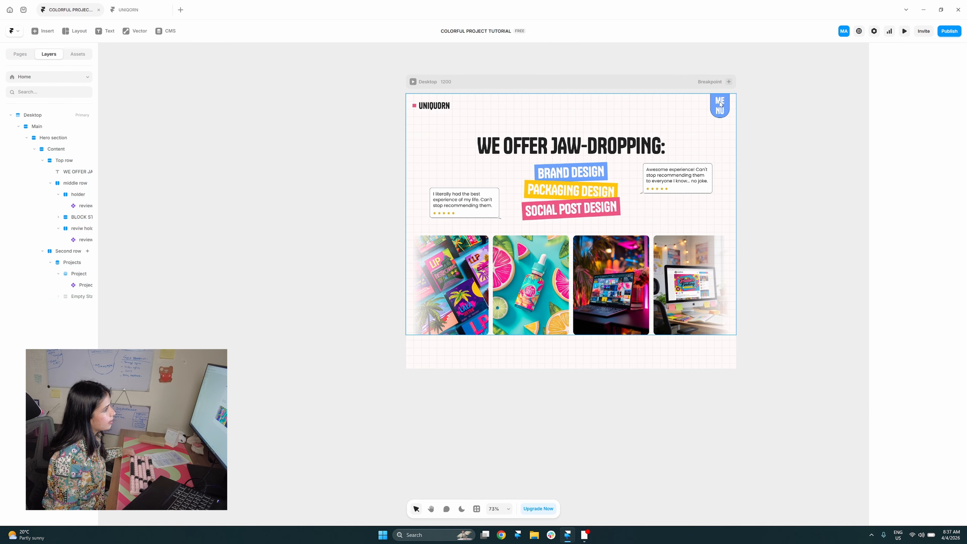
pyautogui.click(729, 82)
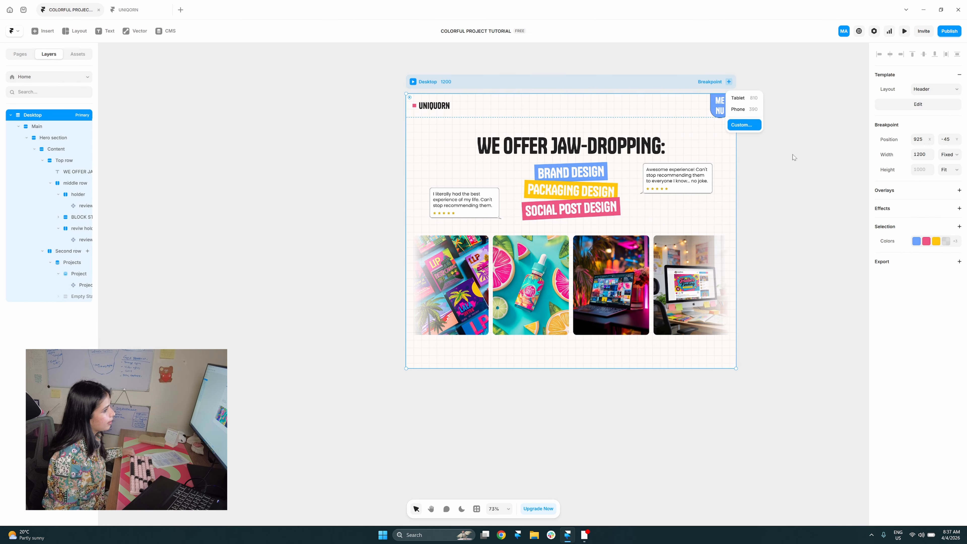
pyautogui.click(922, 105)
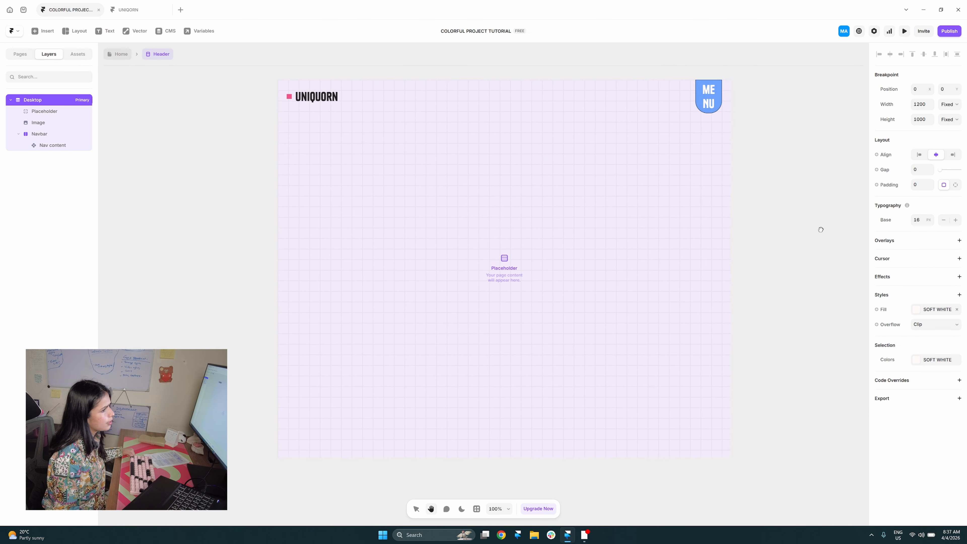
pyautogui.click(669, 122)
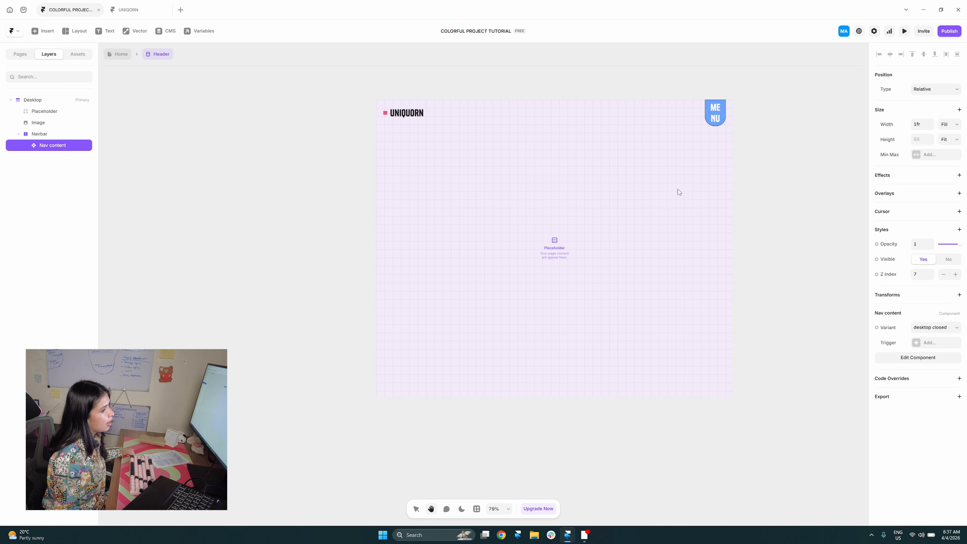
pyautogui.doubleClick(615, 129)
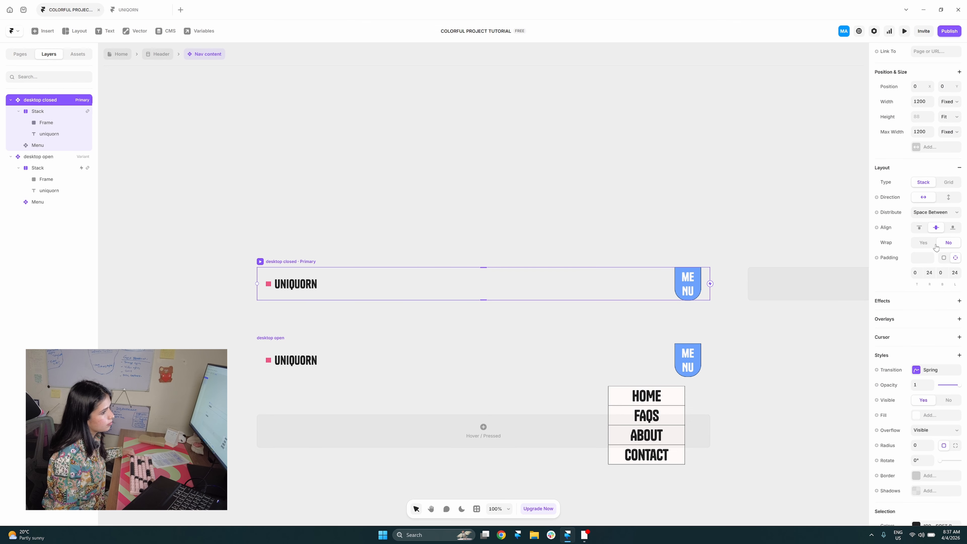
pyautogui.press('Escape')
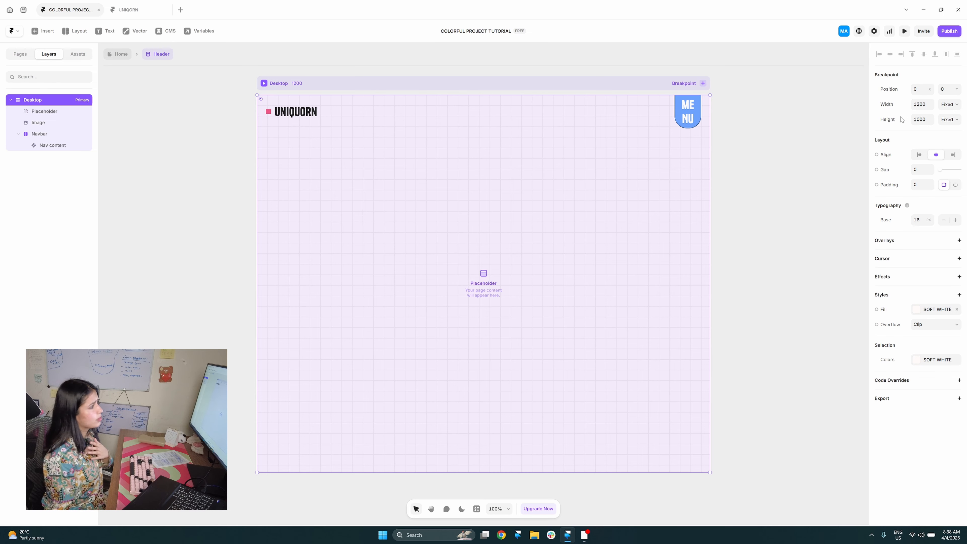
pyautogui.click(594, 120)
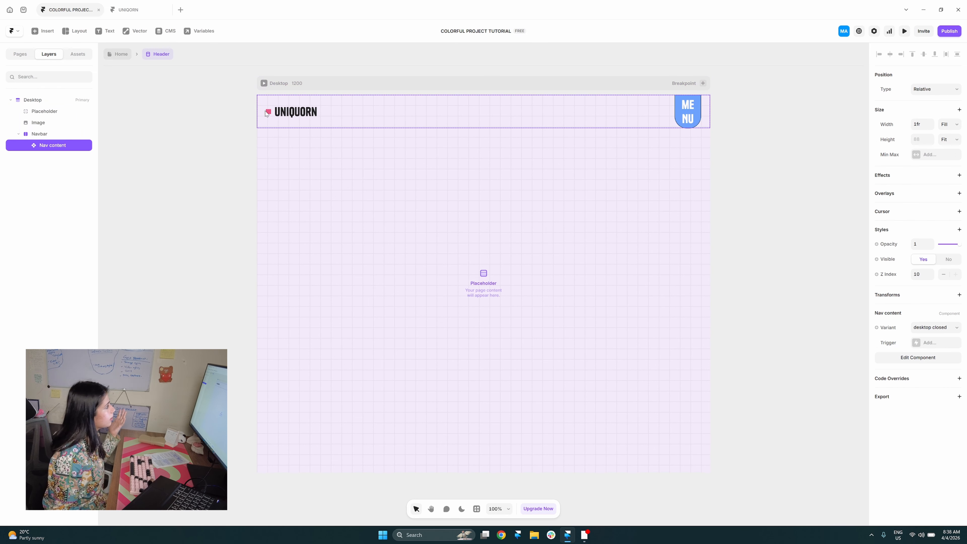
pyautogui.click(121, 54)
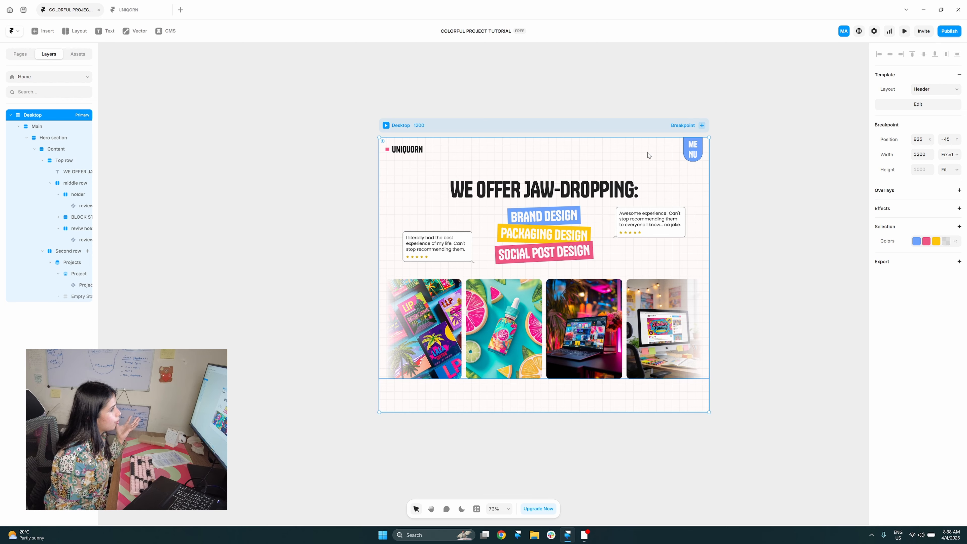
# - Lower the Z index of the Main stack to 1
pyautogui.click(471, 145)
pyautogui.click(473, 131)
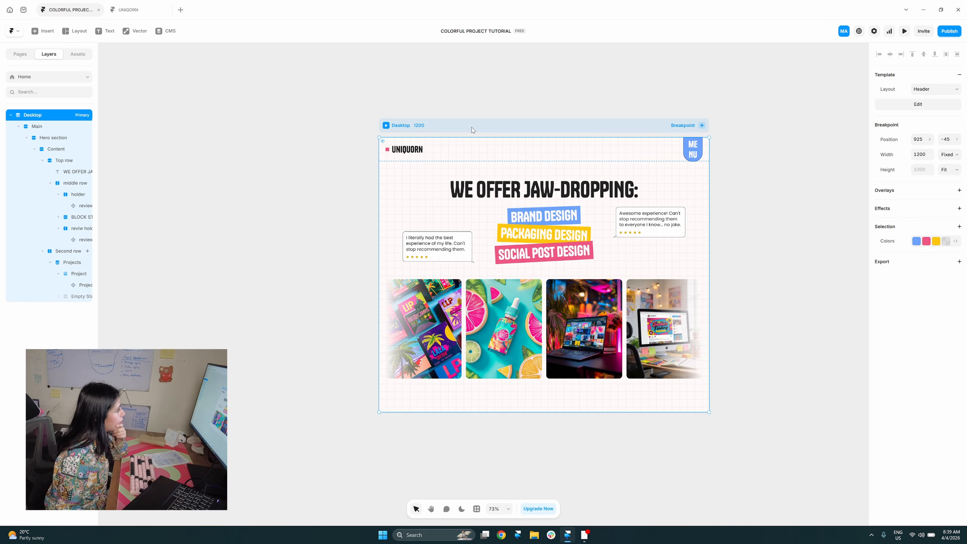
pyautogui.click(52, 127)
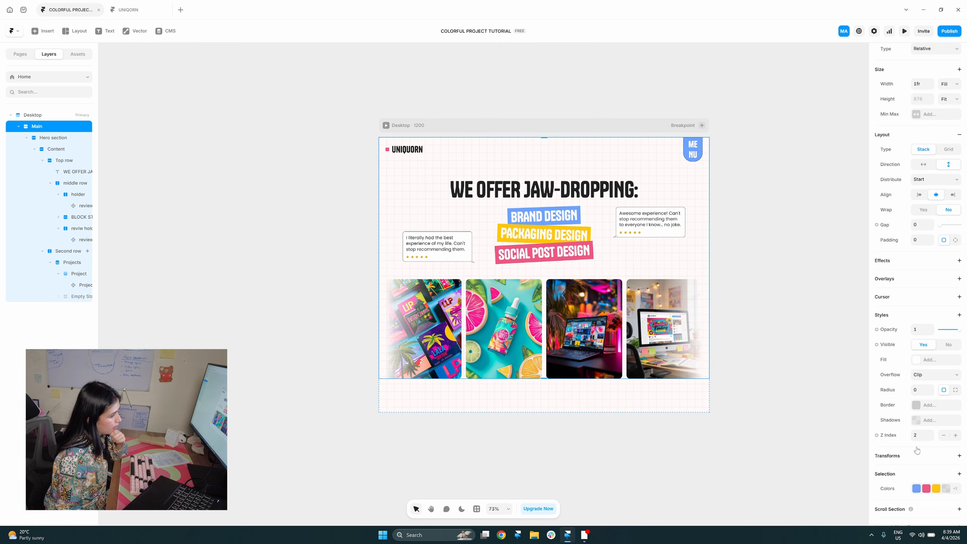
pyautogui.click(930, 439)
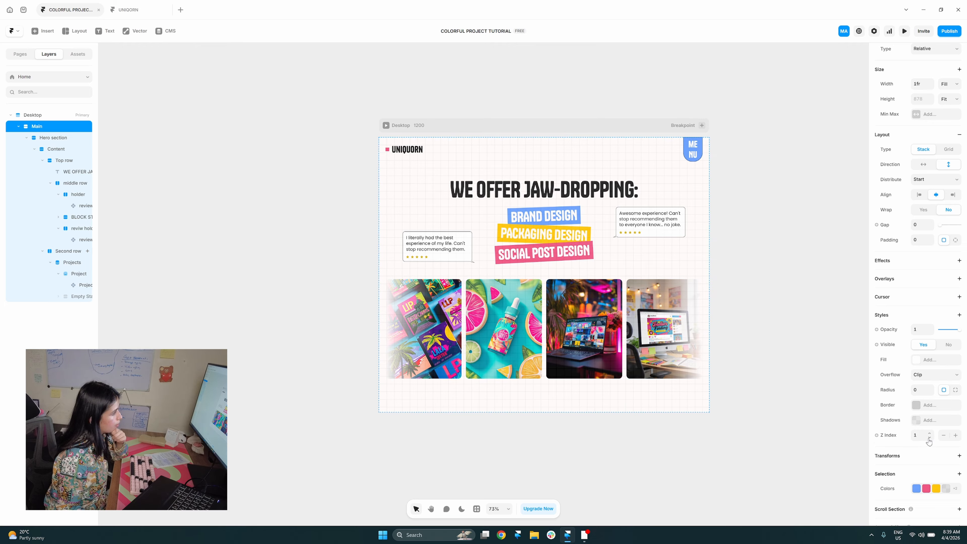
pyautogui.click(60, 138)
pyautogui.scroll(-2, 881, 431)
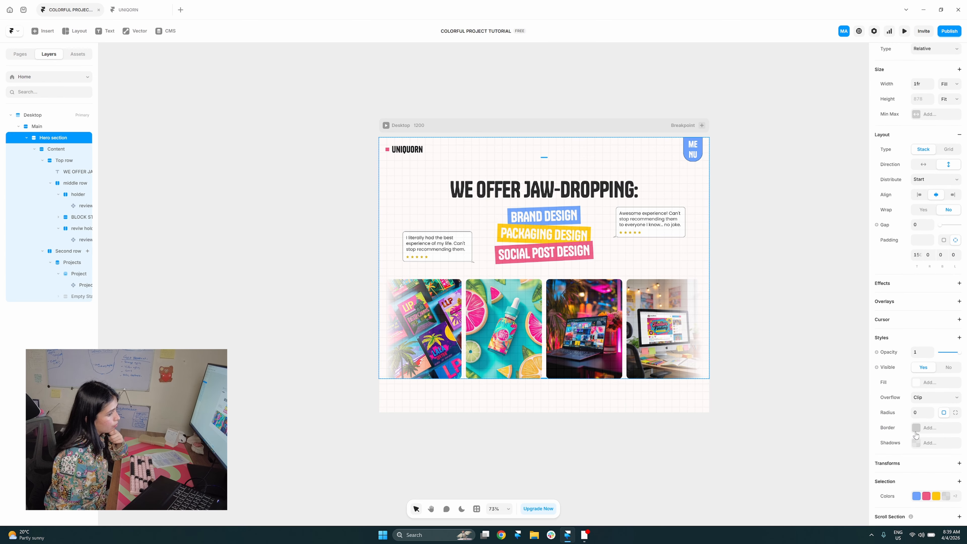
pyautogui.click(905, 342)
pyautogui.press('Escape')
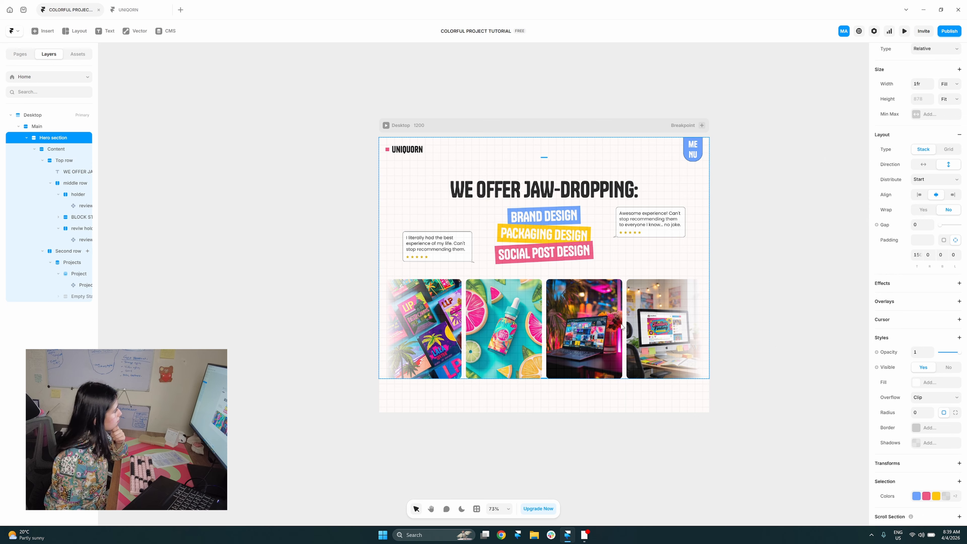
# - Add a Z index style to the Content stack of the hero section
pyautogui.click(80, 149)
pyautogui.scroll(-1, 906, 408)
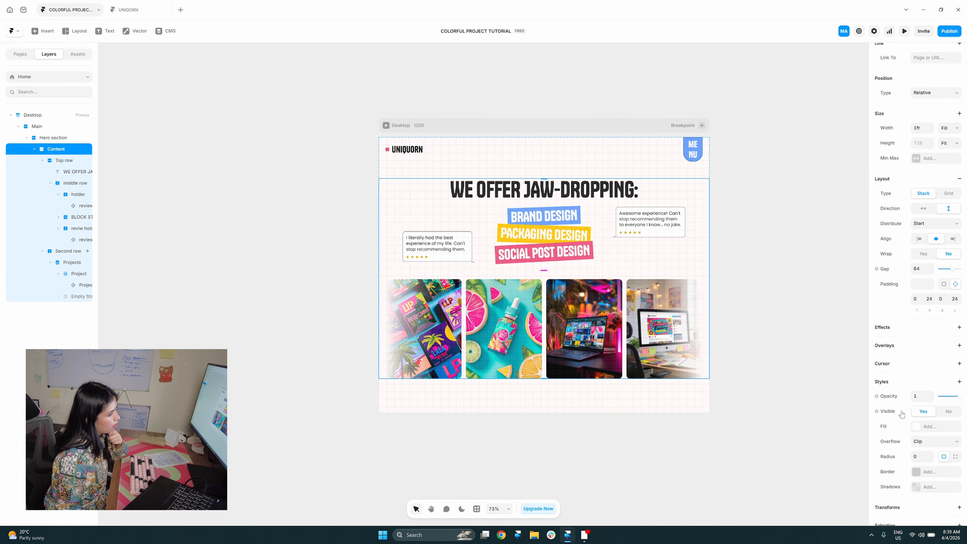
pyautogui.click(911, 385)
pyautogui.click(884, 366)
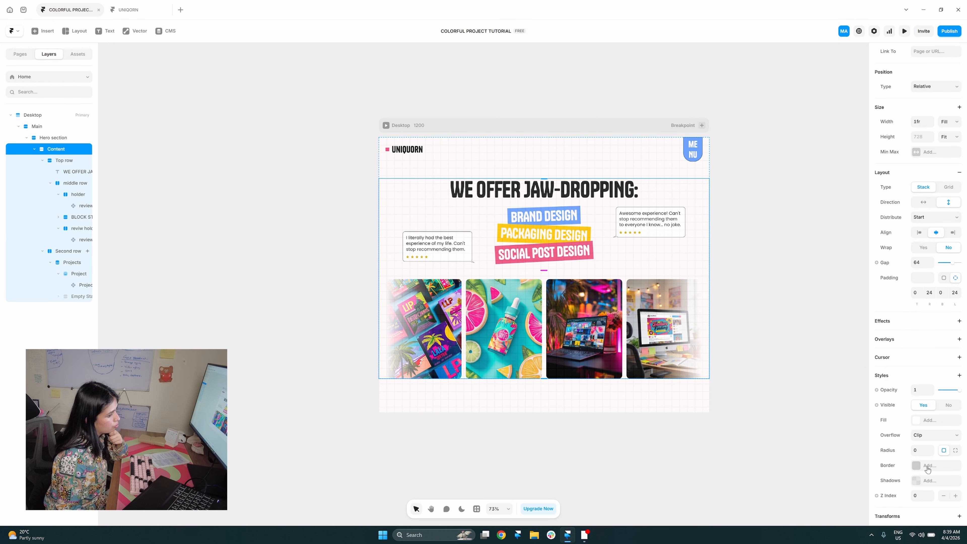
# - Preview the page with the menu open, widen it to 2480 px to check the header's alignment, and return to the canvas
pyautogui.click(307, 169)
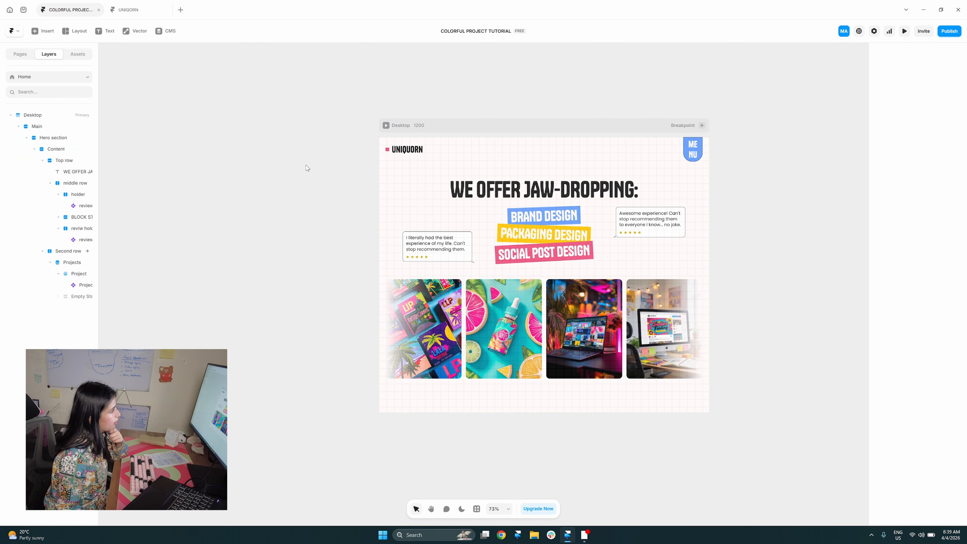
pyautogui.click(386, 125)
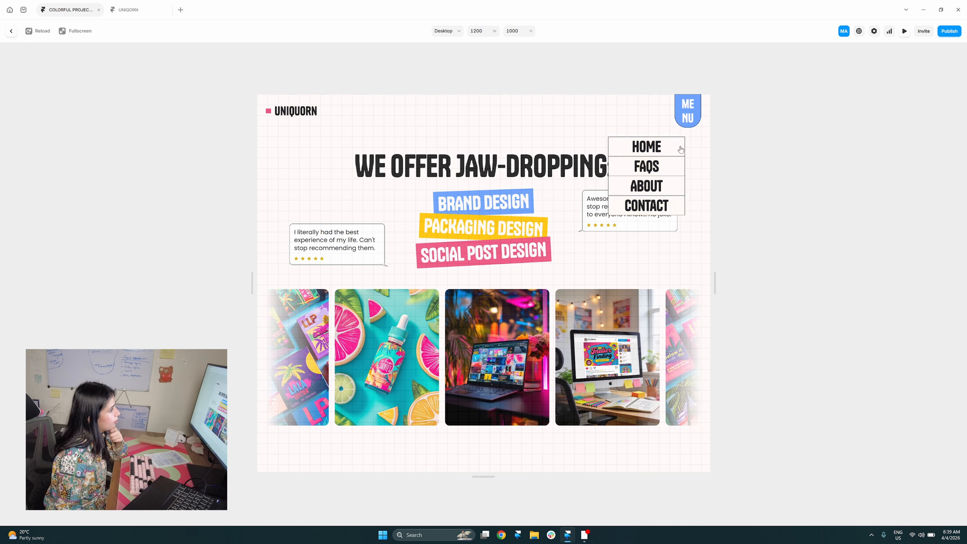
pyautogui.moveTo(715, 286); pyautogui.dragTo(958, 281)
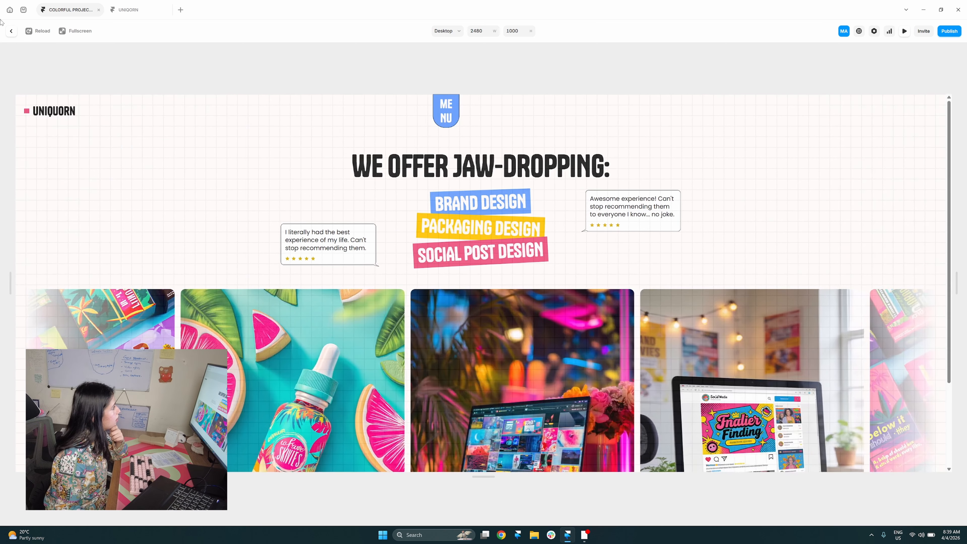
pyautogui.click(12, 33)
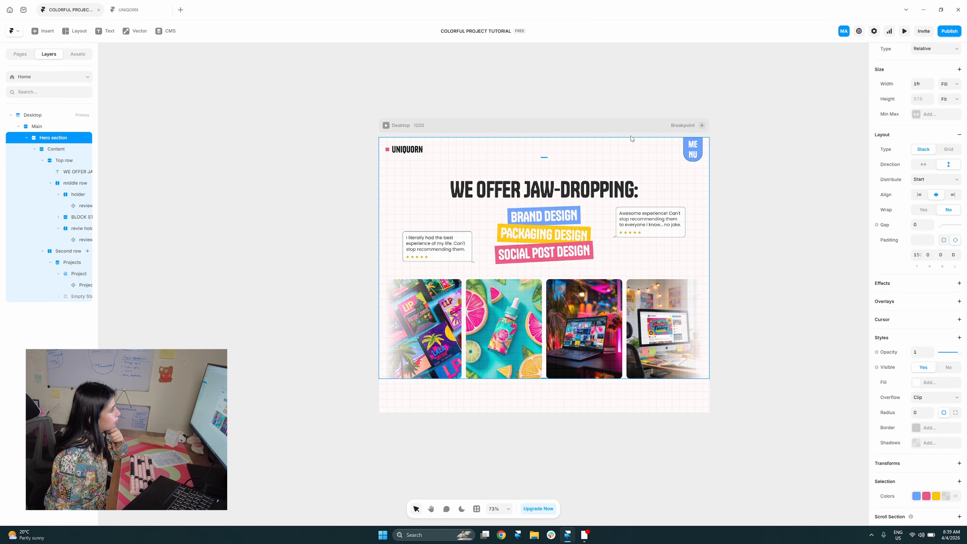
# - In the Header layout template, detach the Nav content instance inside the Navbar from its component
pyautogui.click(930, 109)
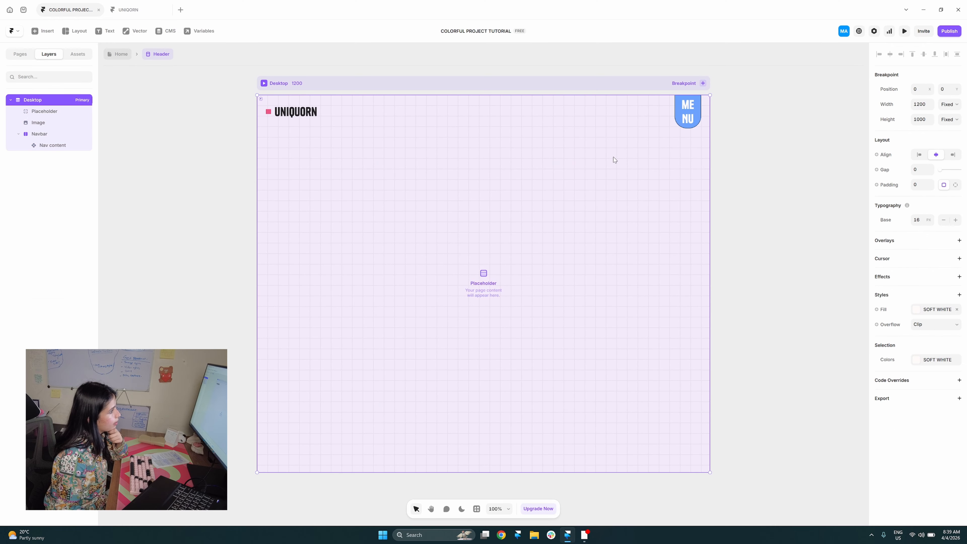
pyautogui.click(620, 109)
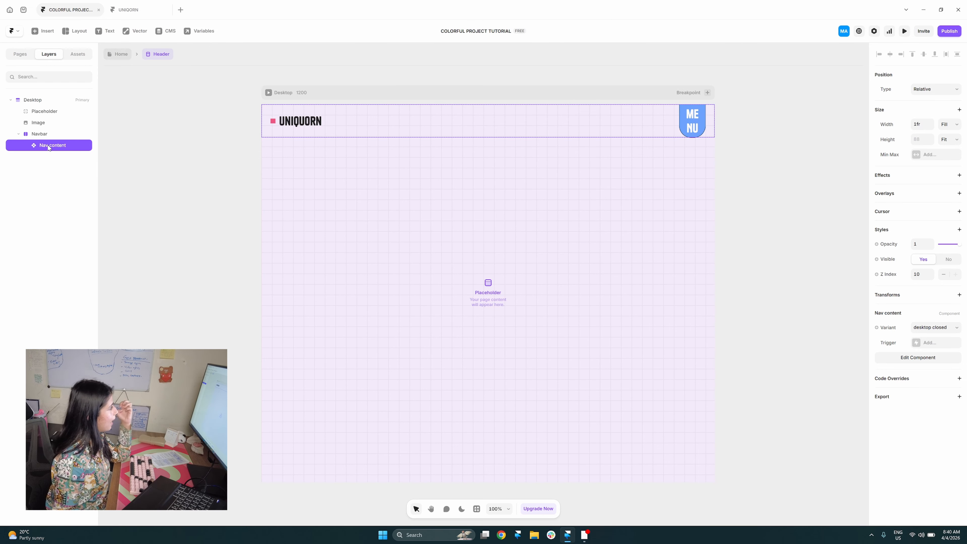
pyautogui.click(42, 133)
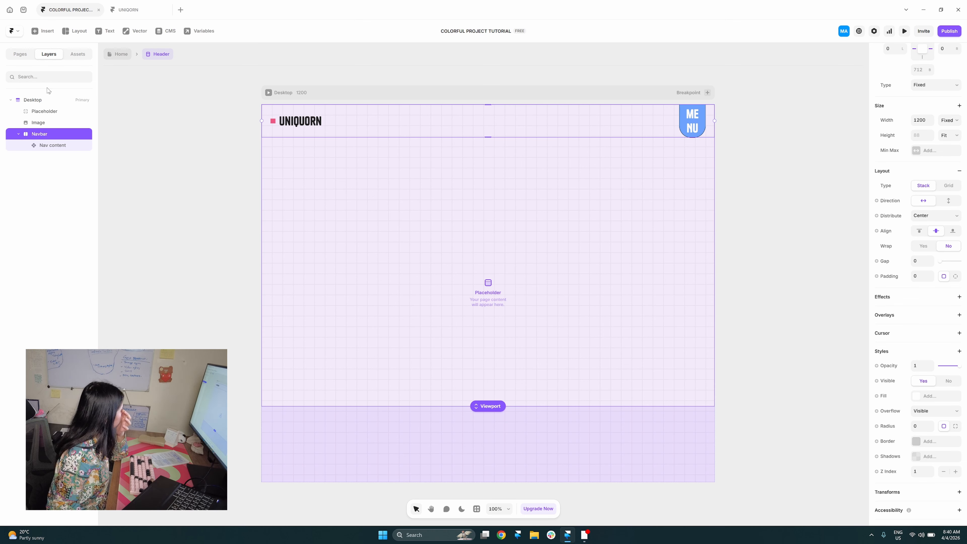
pyautogui.rightClick(585, 137)
pyautogui.press('Escape')
pyautogui.click(79, 146)
pyautogui.rightClick(80, 146)
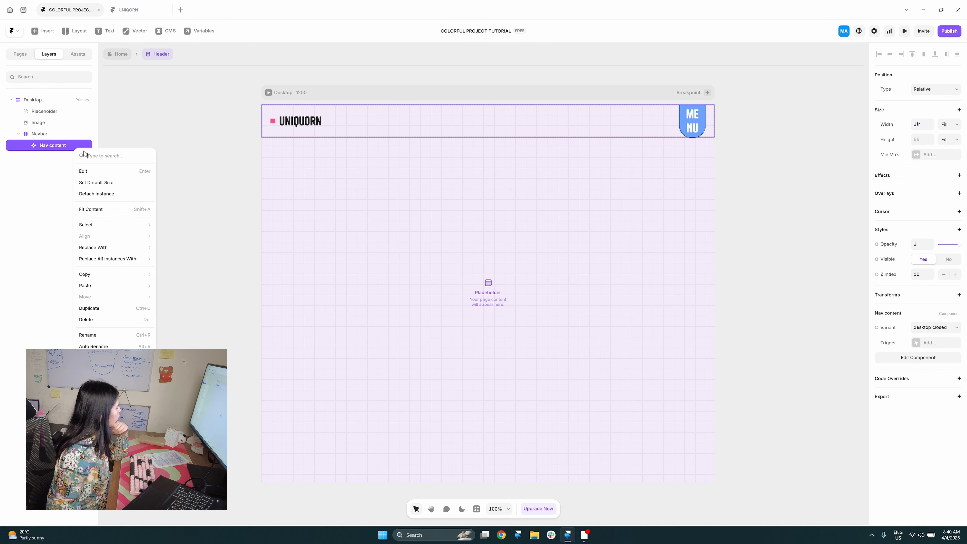
pyautogui.click(96, 193)
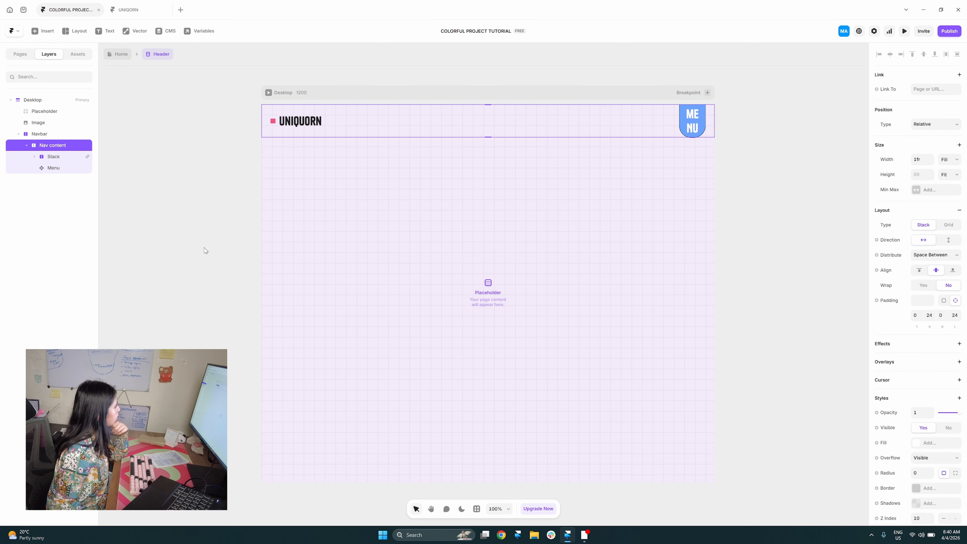
# - Turn the whole Navbar stack into a new component named Navbar
pyautogui.click(70, 137)
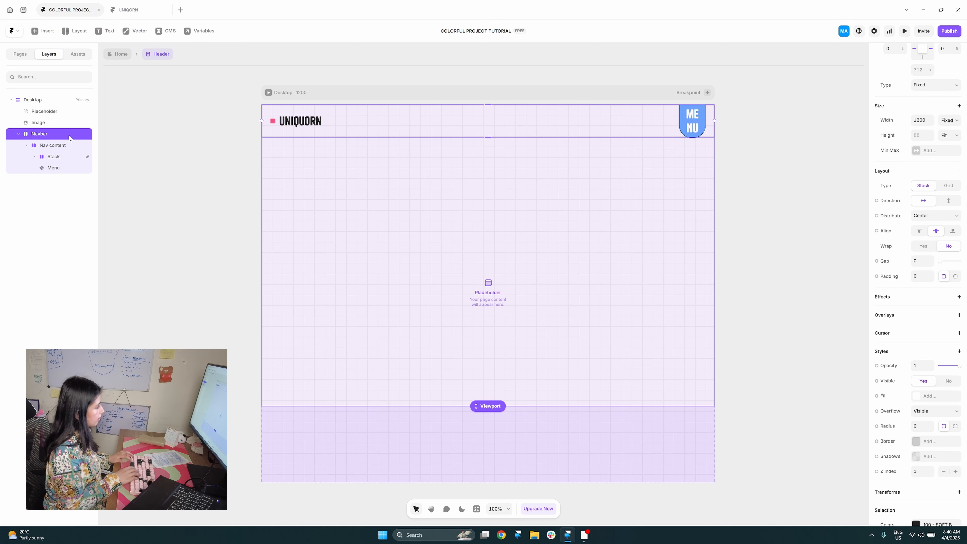
pyautogui.hotkey('ctrl', 'alt', 'k')
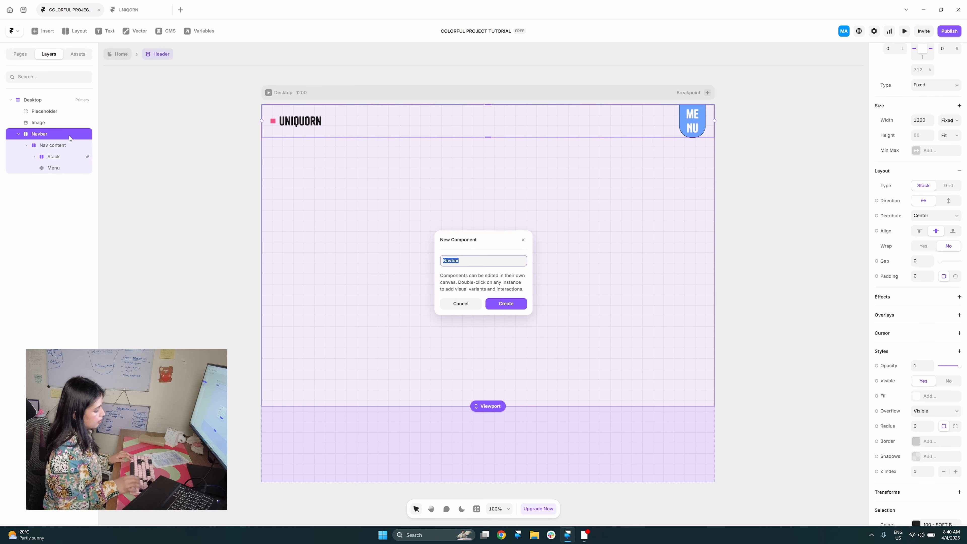
pyautogui.press('Return')
# - Add a second variant to the Navbar component, place it below the primary, and switch its Menu instance to the open variant
pyautogui.scroll(-2, 362, 270)
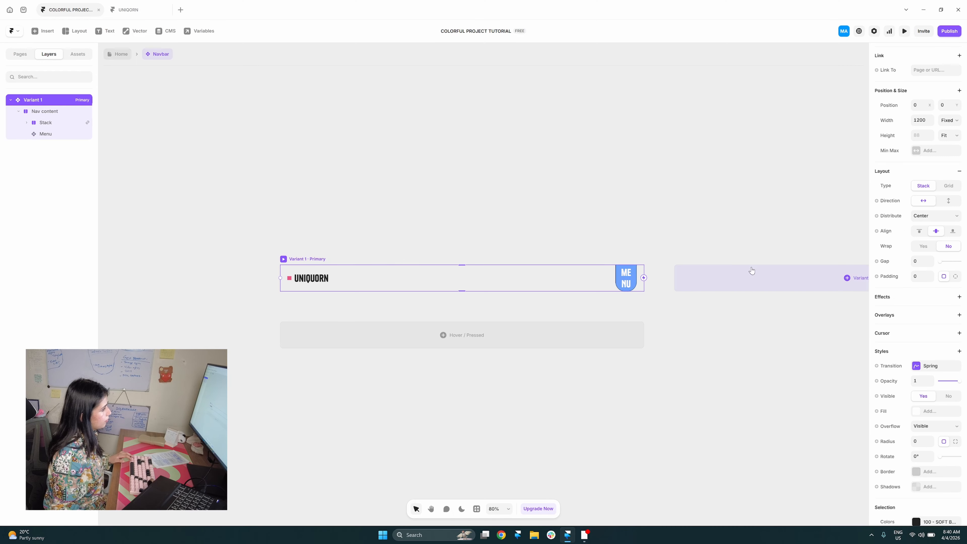
pyautogui.click(851, 278)
pyautogui.moveTo(582, 247); pyautogui.dragTo(175, 296)
pyautogui.click(507, 320)
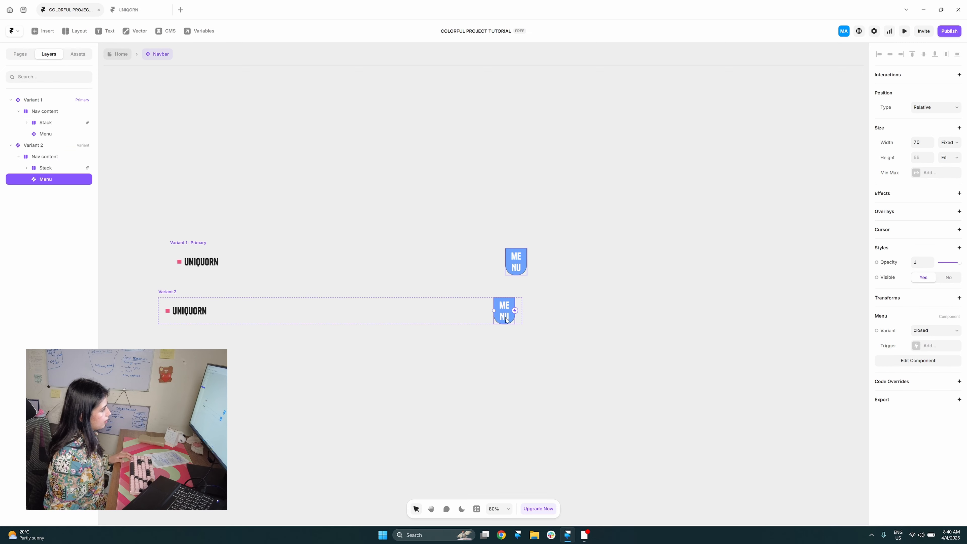
pyautogui.click(926, 332)
pyautogui.click(928, 342)
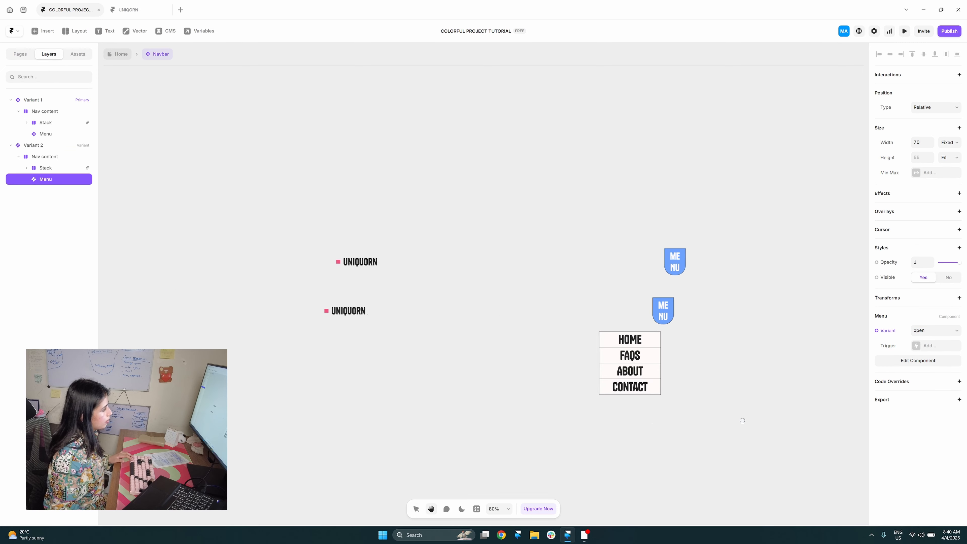
pyautogui.click(598, 305)
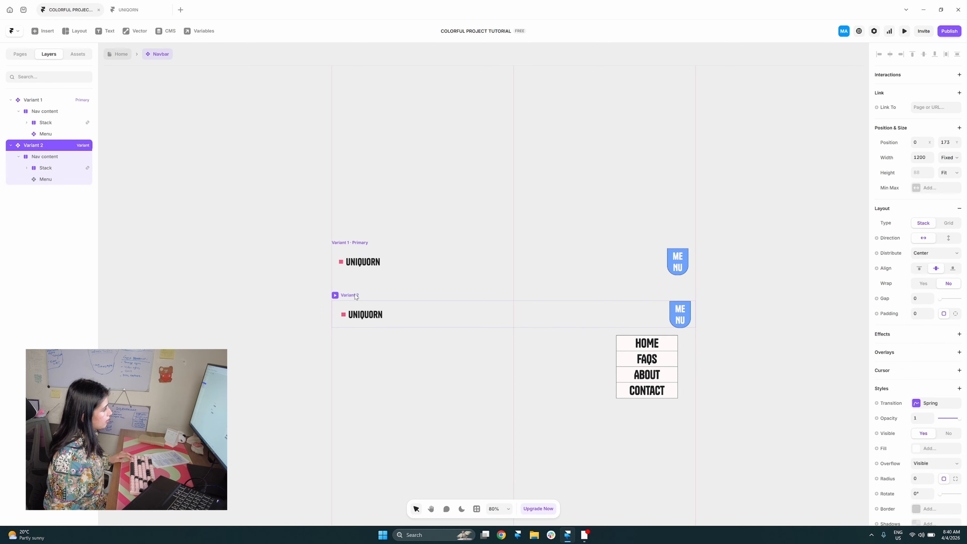
# - Add Click interactions linking the Menu in Variant 1 to Variant 2 and the Menu in Variant 2 back to Variant 1
pyautogui.click(678, 267)
pyautogui.moveTo(688, 261); pyautogui.dragTo(611, 317)
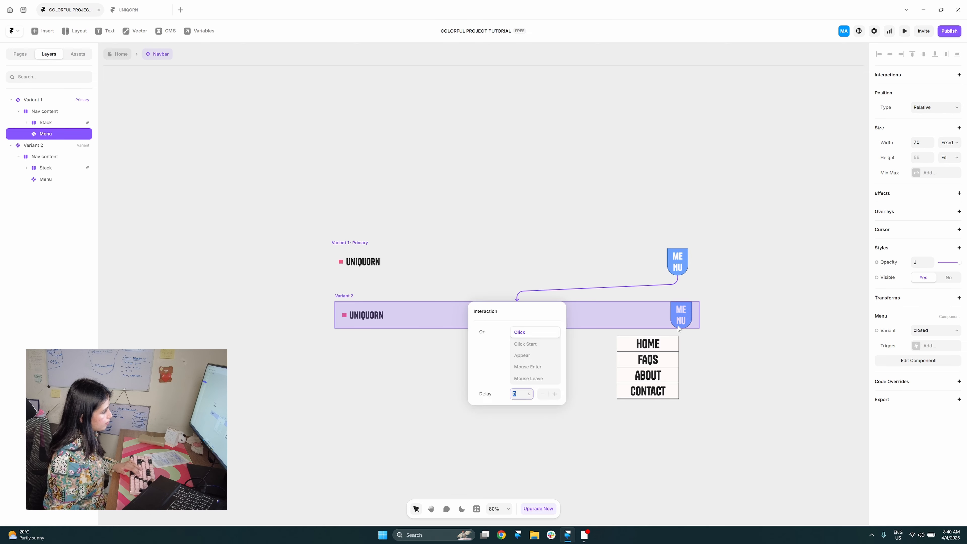
pyautogui.click(632, 317)
pyautogui.click(655, 318)
pyautogui.click(681, 314)
pyautogui.moveTo(693, 315); pyautogui.dragTo(630, 263)
pyautogui.click(542, 206)
# - Set the transition of the Navbar component's Variant 1 to Instant
pyautogui.click(404, 251)
pyautogui.scroll(-5, 908, 461)
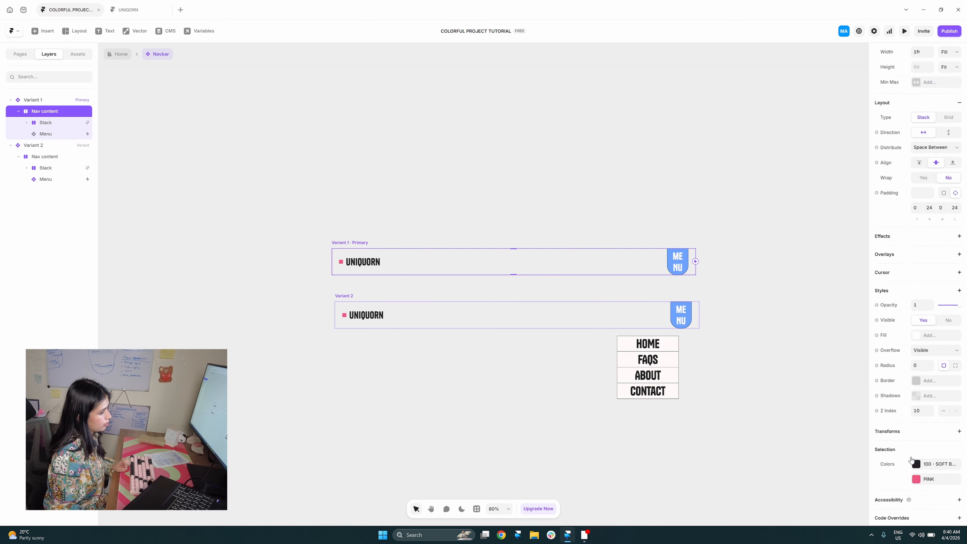
pyautogui.scroll(3, 888, 328)
pyautogui.scroll(-3, 931, 362)
pyautogui.click(368, 206)
pyautogui.click(358, 241)
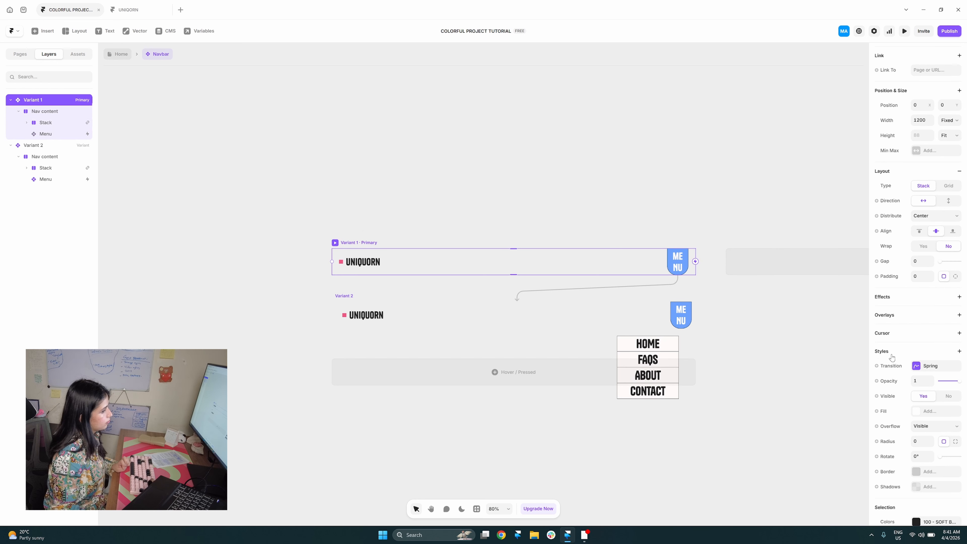
pyautogui.click(915, 366)
pyautogui.click(587, 138)
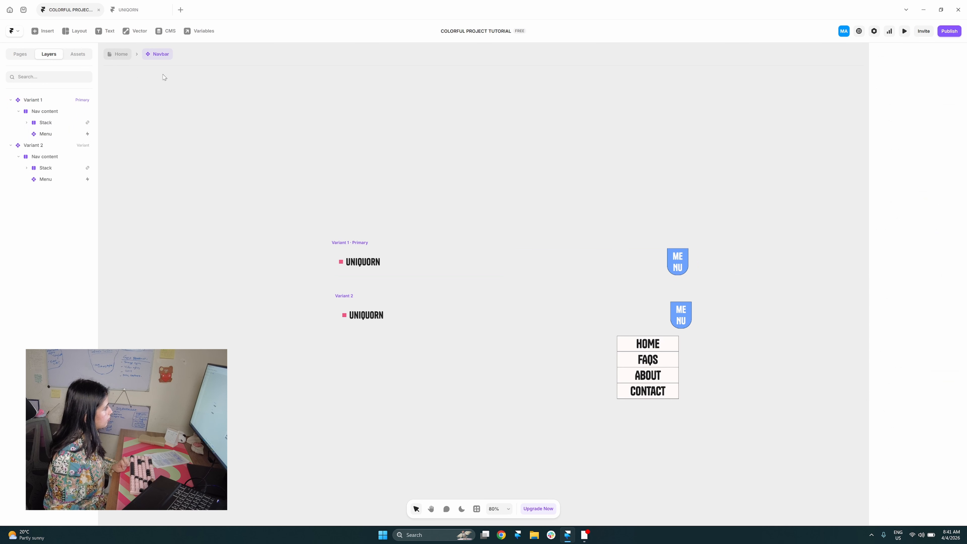
# - Preview the Navbar component, test toggling the menu open and closed, and return to the component canvas
pyautogui.click(337, 244)
pyautogui.hotkey('ctrl', 'p')
pyautogui.click(685, 287)
pyautogui.click(685, 287)
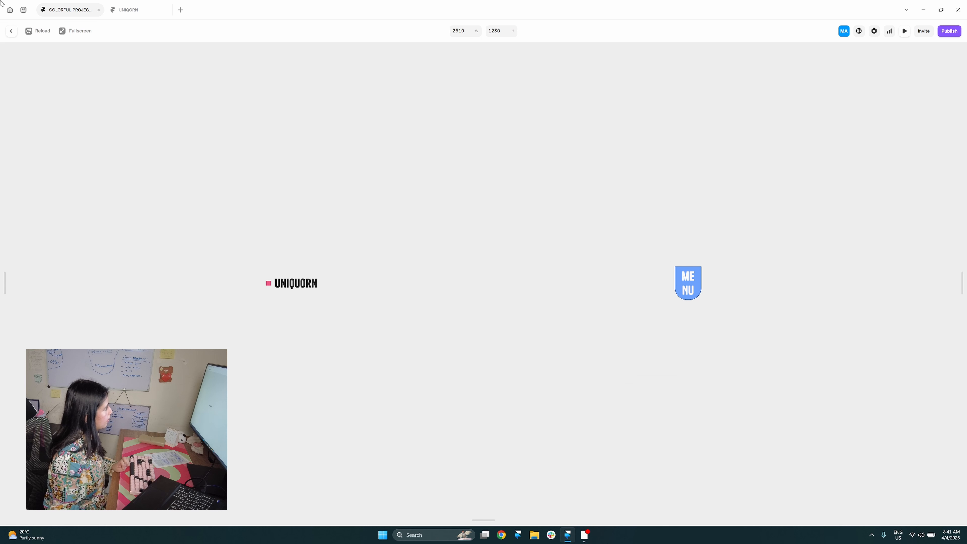
pyautogui.click(12, 31)
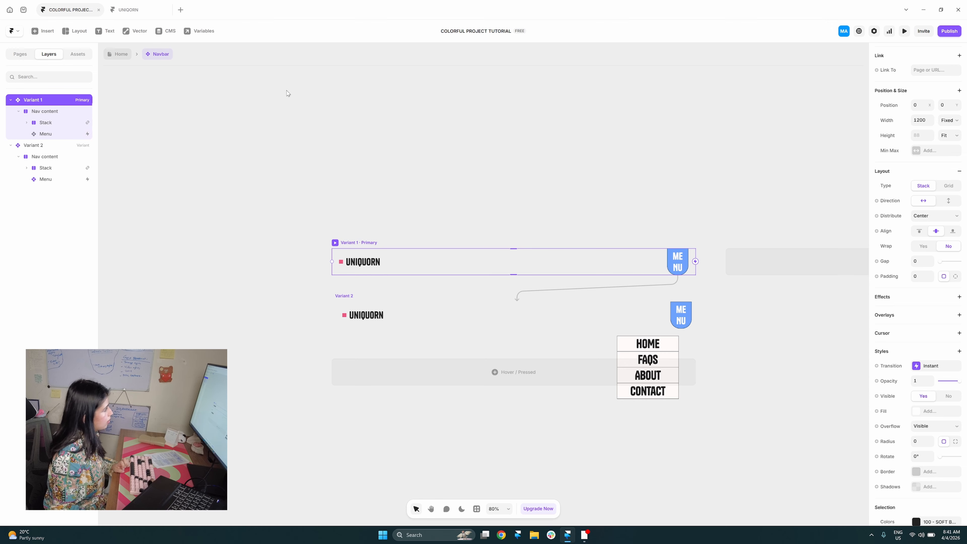
# - Return to the Home page and open its Header layout template for editing
pyautogui.click(121, 54)
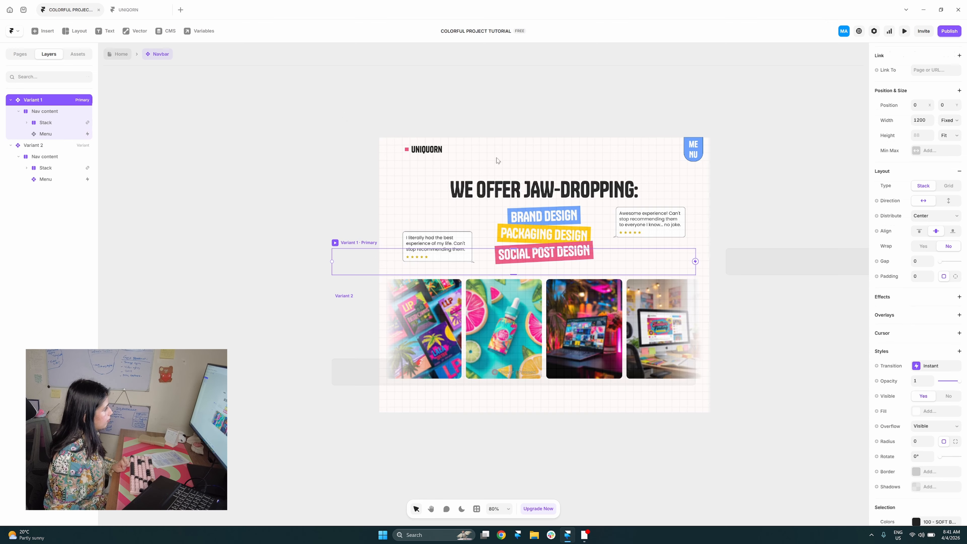
pyautogui.click(539, 146)
pyautogui.doubleClick(455, 128)
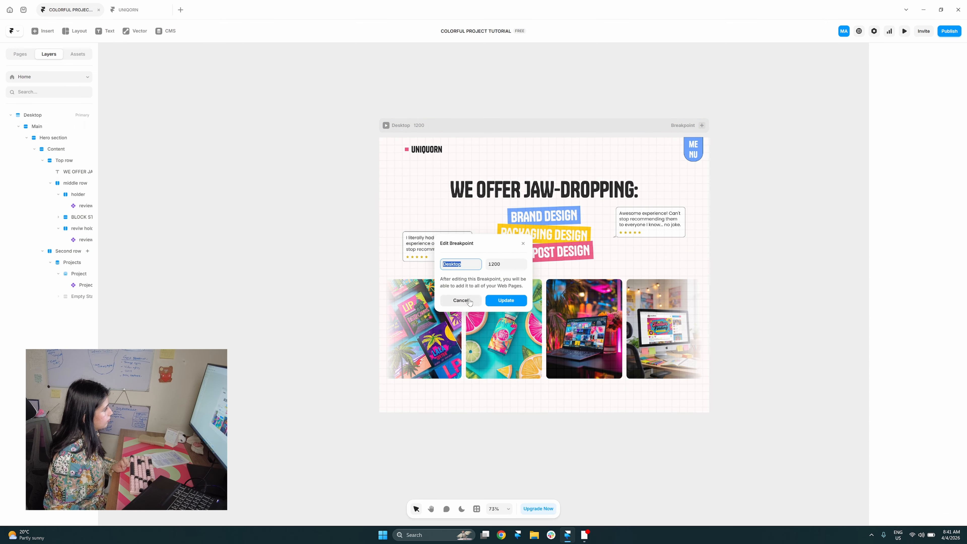
pyautogui.click(461, 301)
pyautogui.click(573, 128)
pyautogui.click(922, 106)
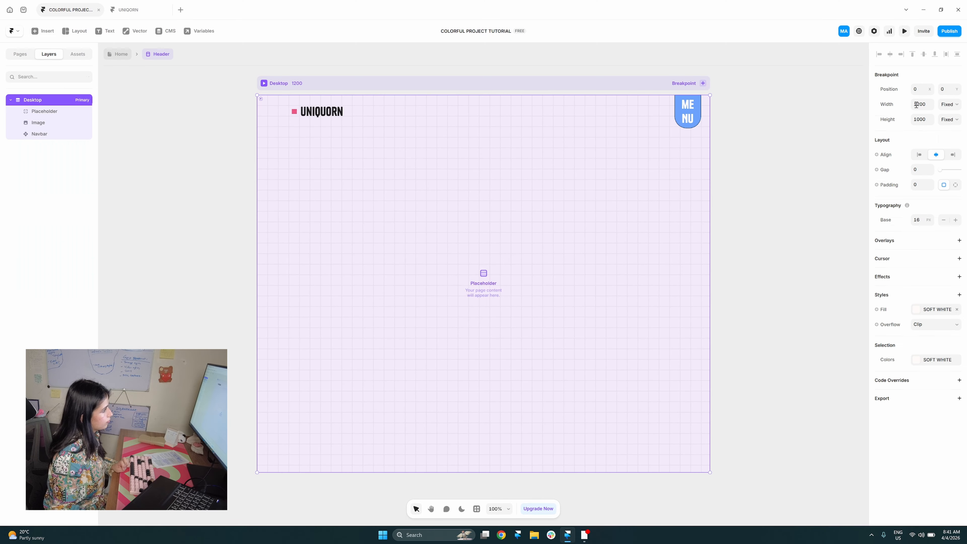
# - Pin the Navbar instance to both sides of the Header template with left and right offsets of 0
pyautogui.click(622, 108)
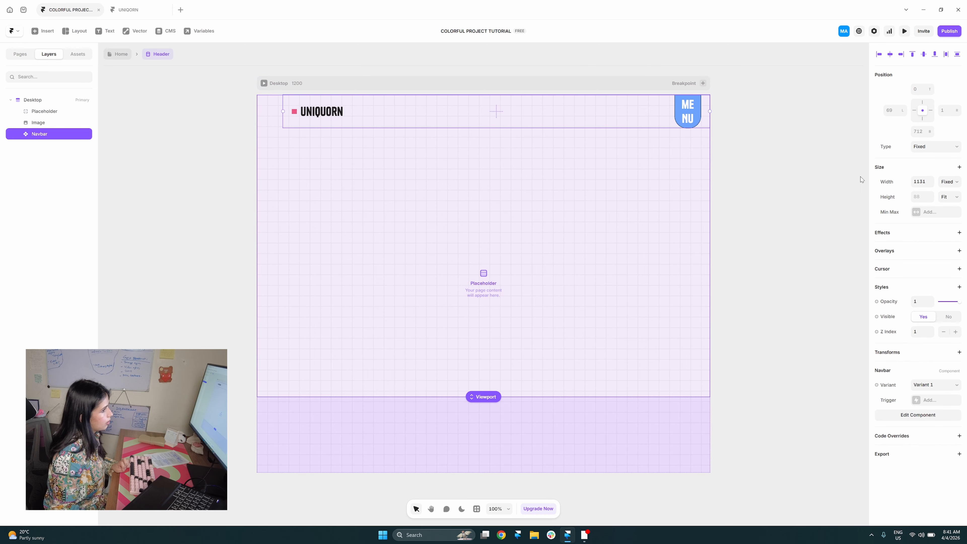
pyautogui.moveTo(922, 105)
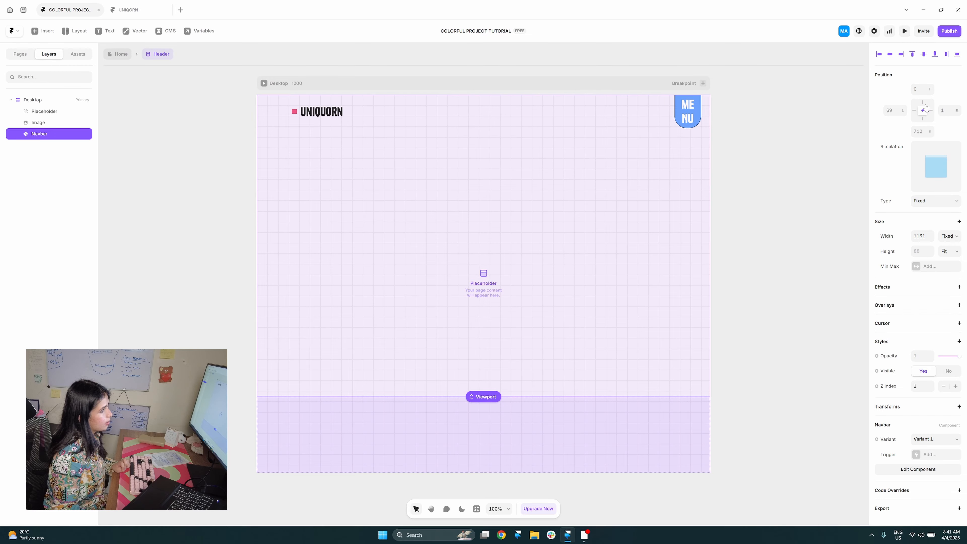
pyautogui.click(940, 112)
pyautogui.write('0')
pyautogui.click(889, 112)
pyautogui.write('0')
pyautogui.press('Return')
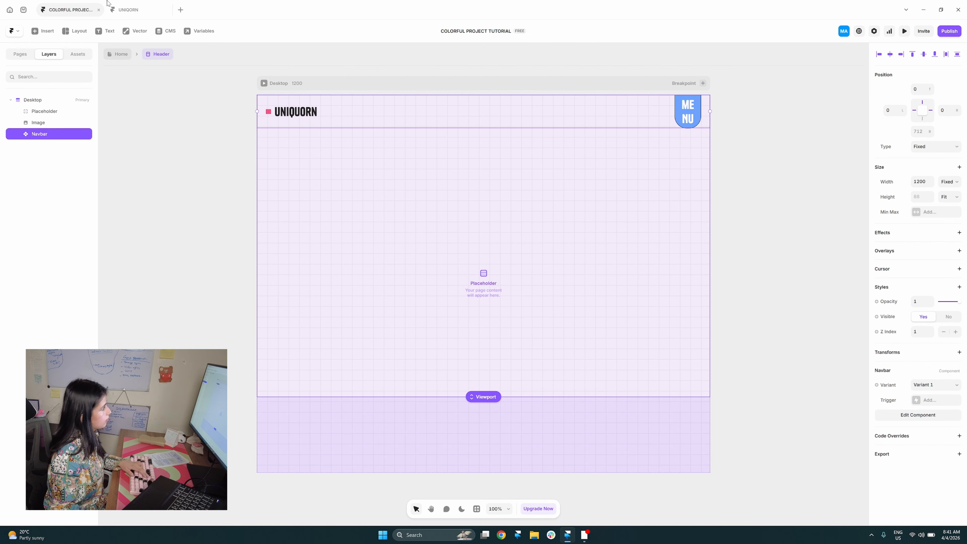
# - Preview the Home page widened to 1978 px to check how the navbar stretches, and return to the canvas
pyautogui.click(121, 54)
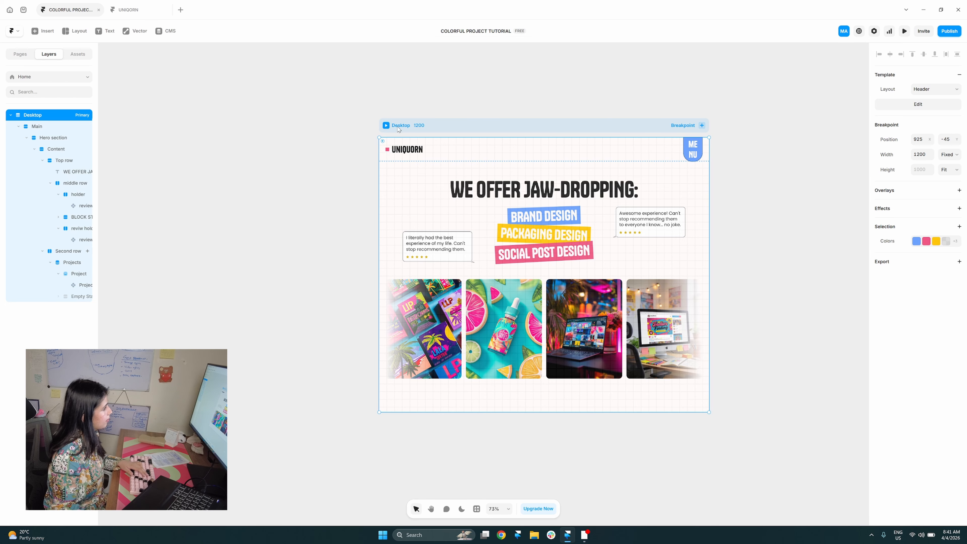
pyautogui.click(386, 126)
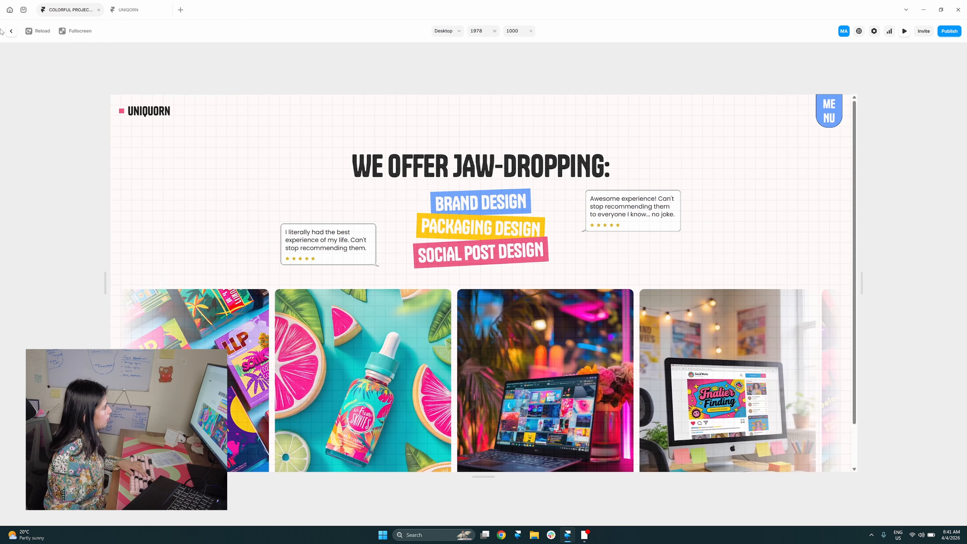
pyautogui.click(11, 31)
# - In the Navbar component's Variant 1, give Nav content a fixed maximum width of 1200, and return to the Home page
pyautogui.click(472, 159)
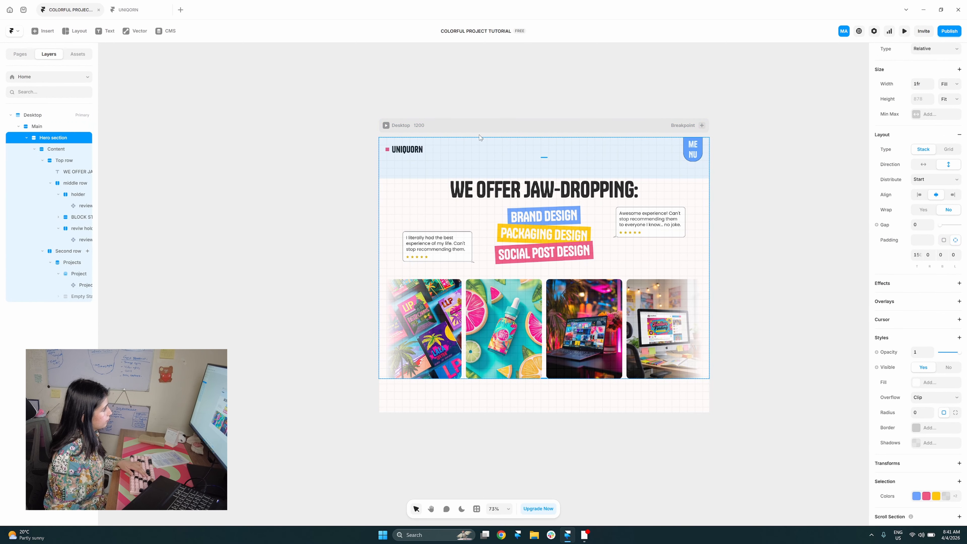
pyautogui.doubleClick(490, 145)
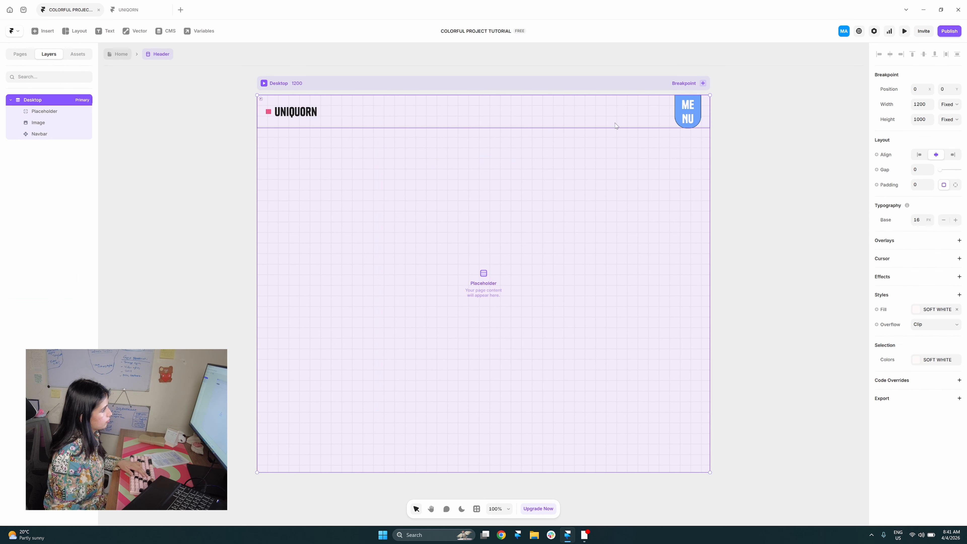
pyautogui.click(617, 121)
pyautogui.doubleClick(619, 117)
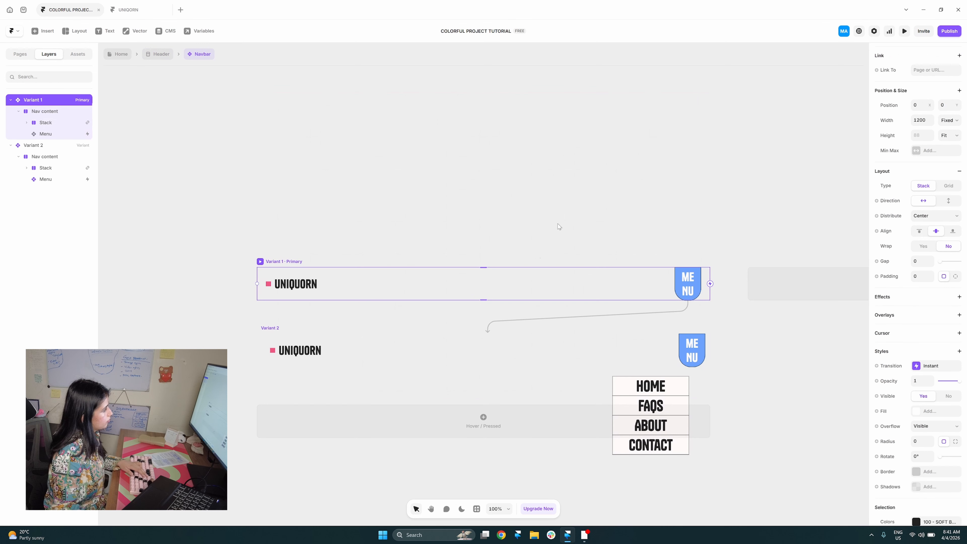
pyautogui.click(69, 115)
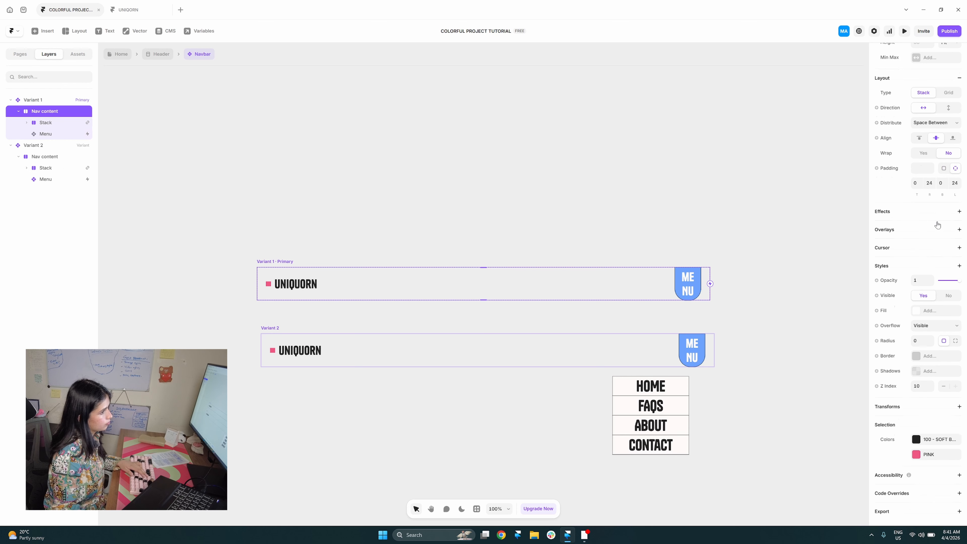
pyautogui.scroll(2, 933, 221)
pyautogui.click(927, 210)
pyautogui.click(925, 220)
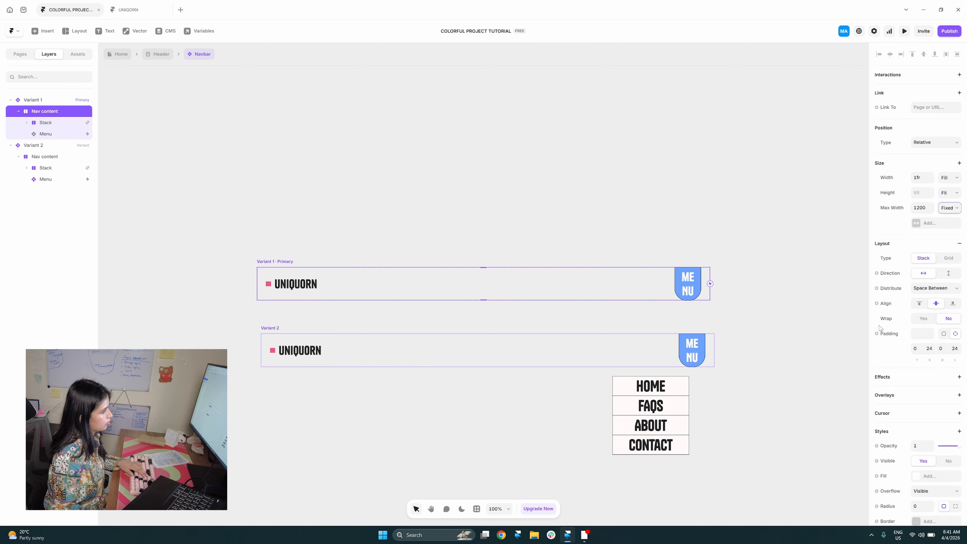
pyautogui.click(229, 158)
pyautogui.click(121, 58)
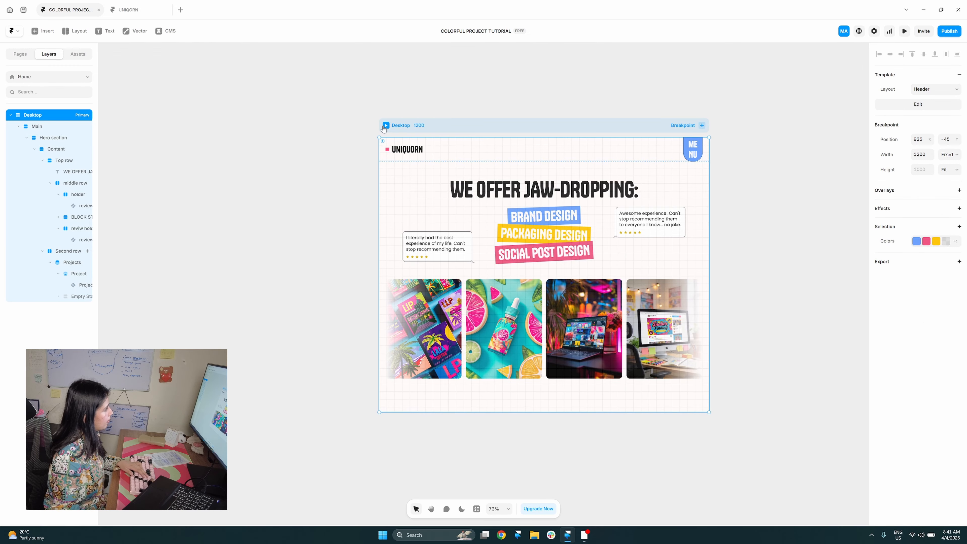
# - Preview the Home page widened to about 1984 px to check the navbar's alignment, and return to the canvas
pyautogui.click(905, 31)
pyautogui.moveTo(719, 282); pyautogui.dragTo(881, 261)
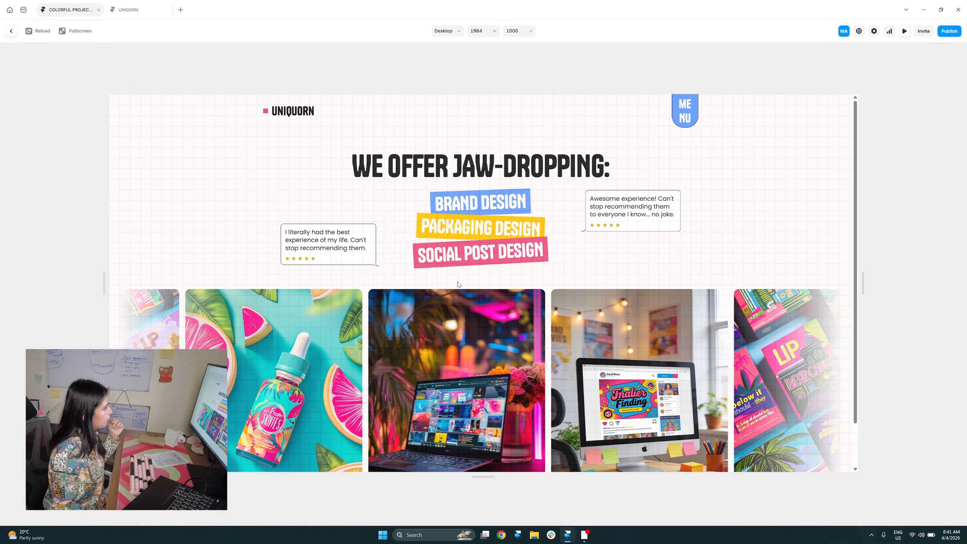
pyautogui.click(11, 31)
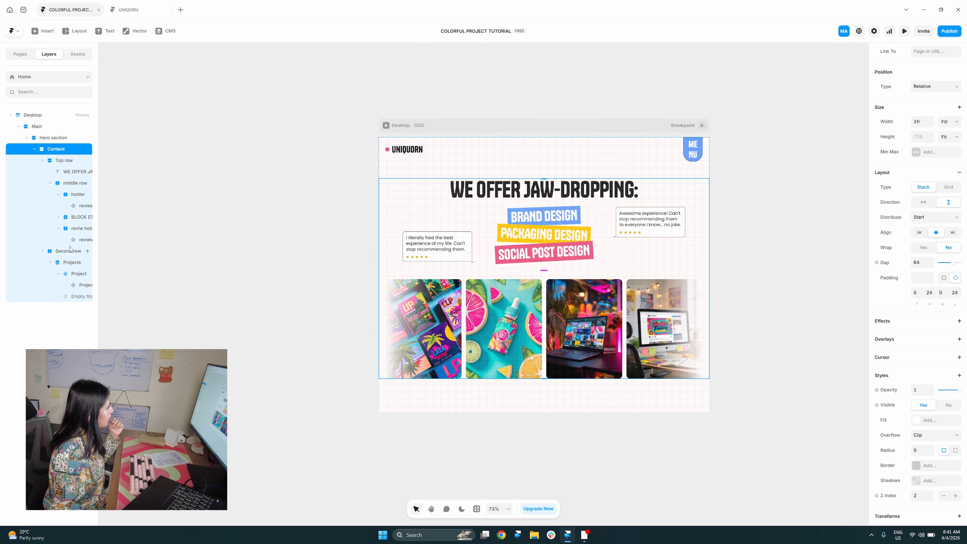
# - Set the Content layer's Z Index to 3
pyautogui.click(930, 494)
pyautogui.click(929, 494)
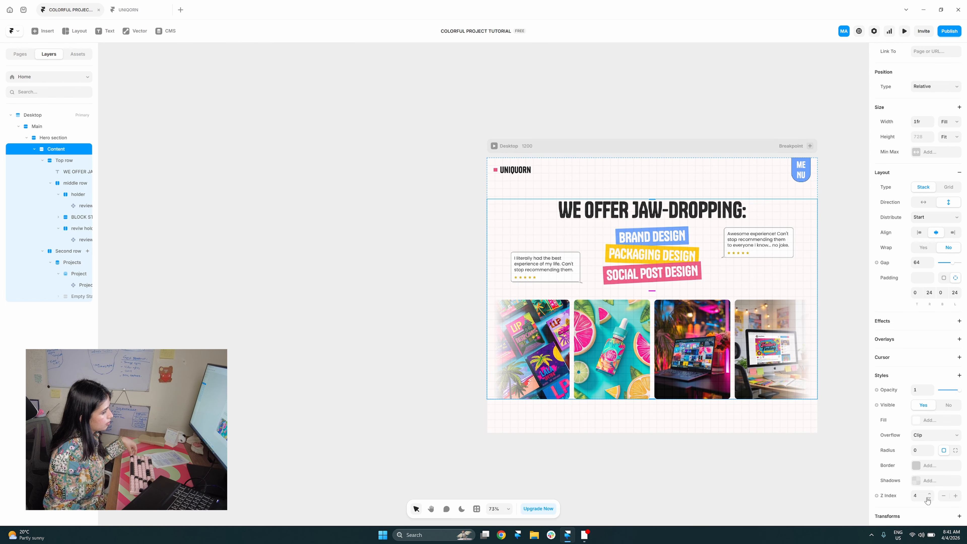
pyautogui.click(929, 497)
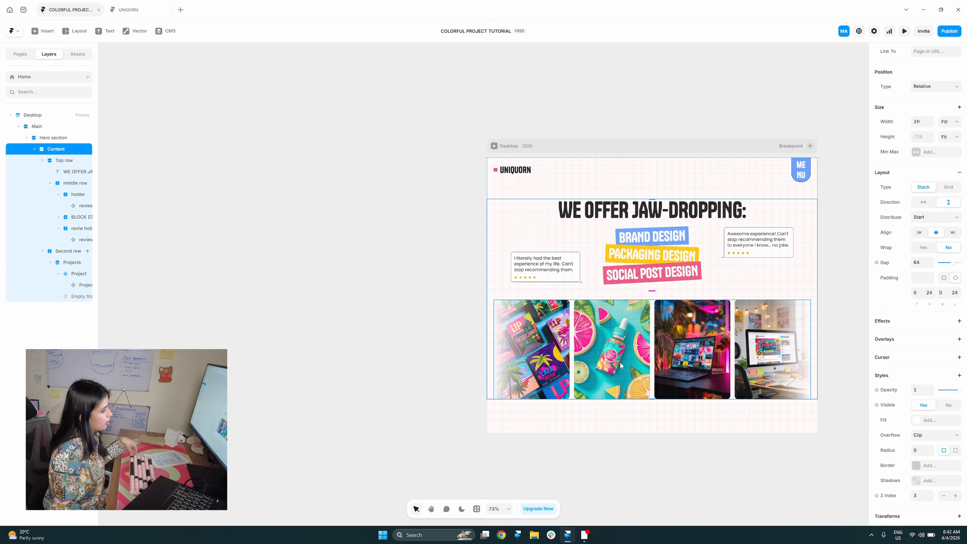
pyautogui.moveTo(554, 349); pyautogui.dragTo(472, 348)
# - Remove the Z Index property from the Main layer and clear the selection
pyautogui.click(38, 126)
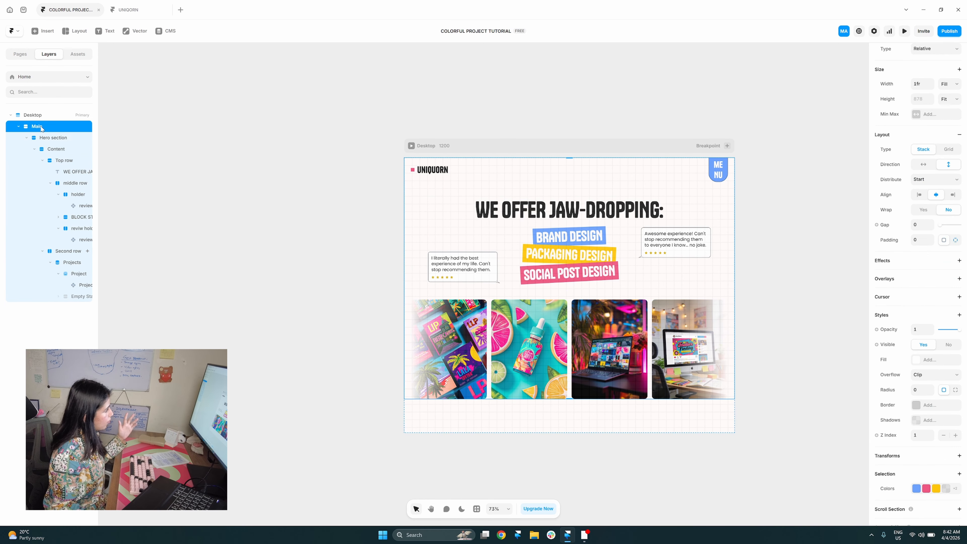
pyautogui.scroll(-1, 885, 408)
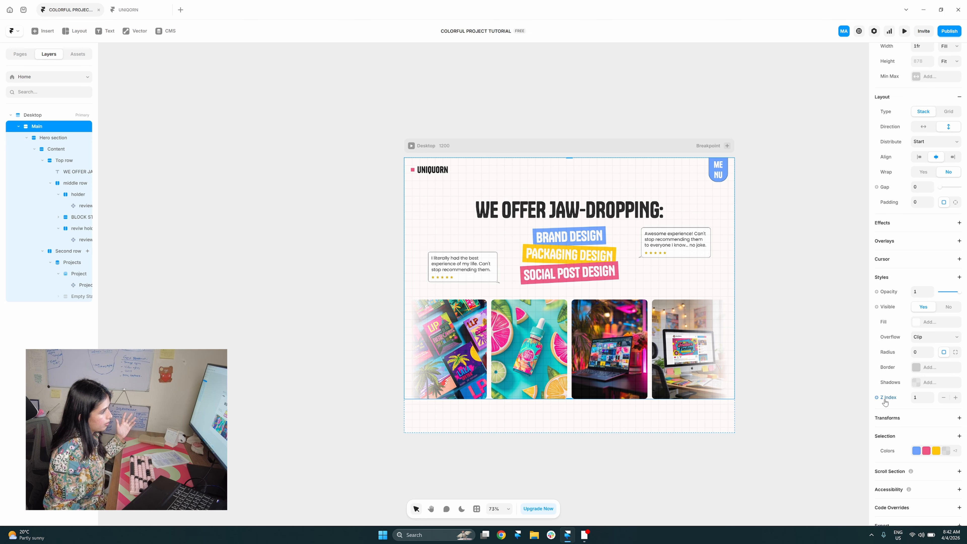
pyautogui.rightClick(898, 402)
pyautogui.click(913, 436)
pyautogui.click(795, 370)
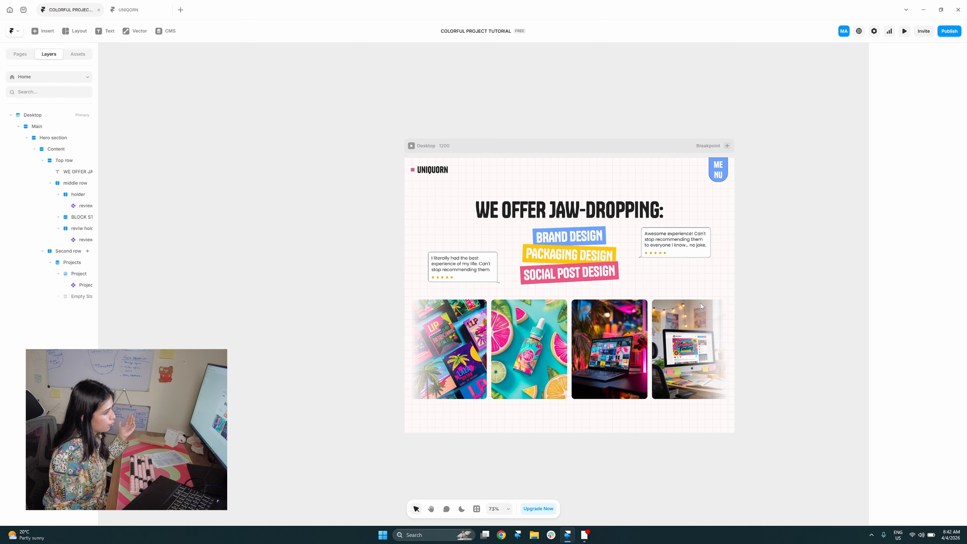
# - Preview the Home page's Desktop breakpoint stretched to about 2336 px wide, and return to the canvas
pyautogui.click(411, 145)
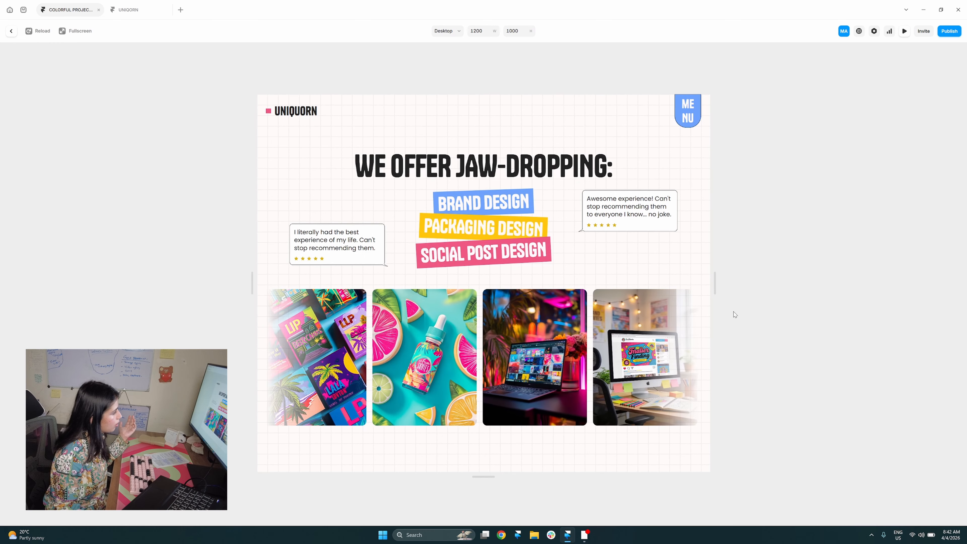
pyautogui.moveTo(716, 285); pyautogui.dragTo(930, 285)
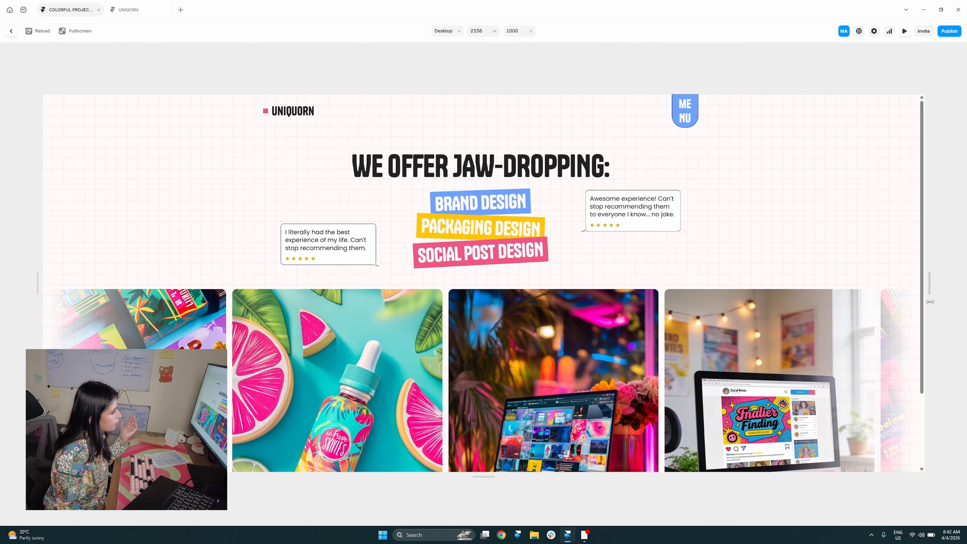
pyautogui.click(11, 31)
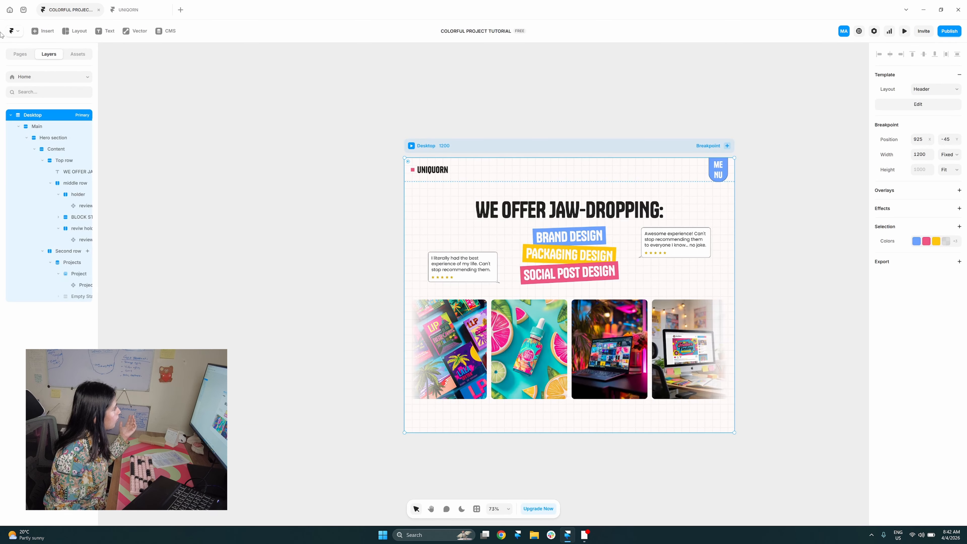
# - Check the Hero section's settings, look at the Desktop layout in the UNIQORN reference project, and return to the tutorial project
pyautogui.click(67, 130)
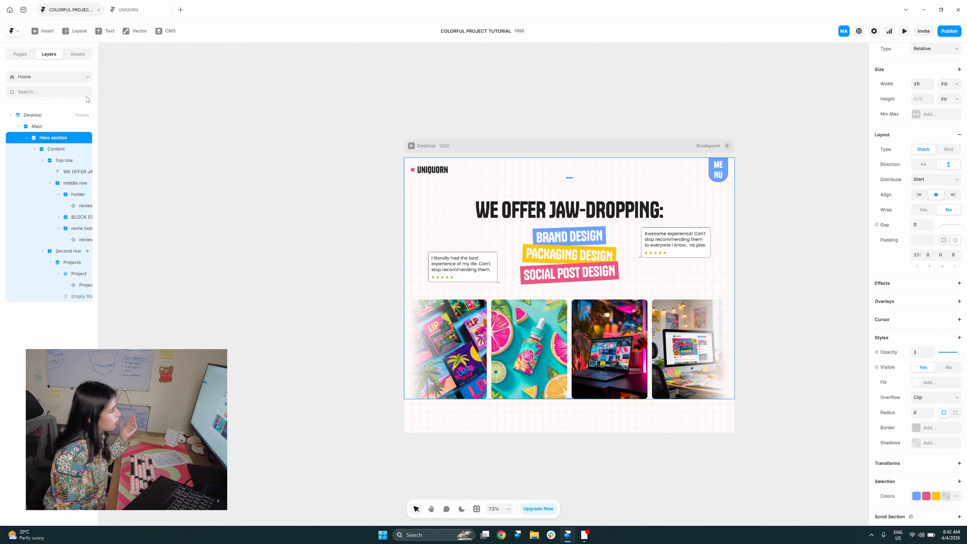
pyautogui.click(125, 10)
pyautogui.click(329, 74)
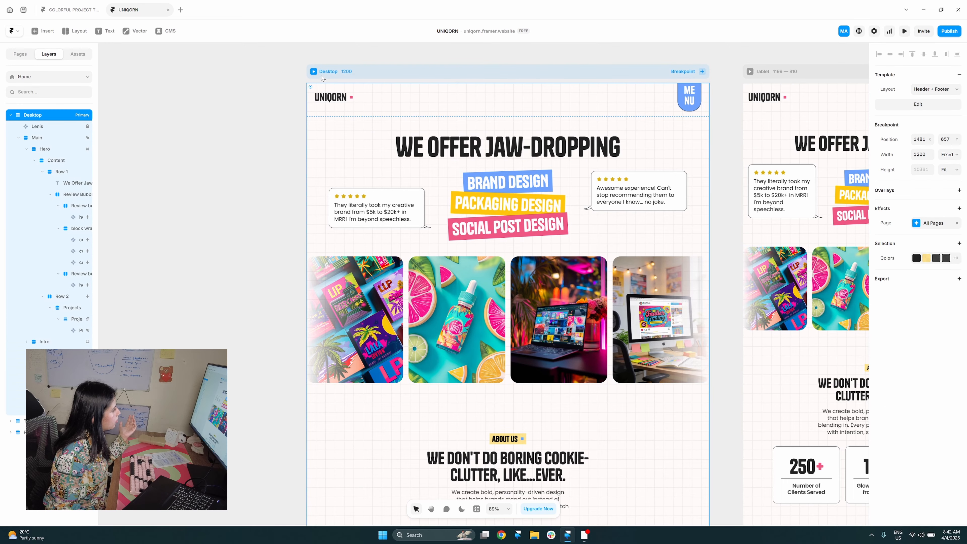
pyautogui.click(71, 10)
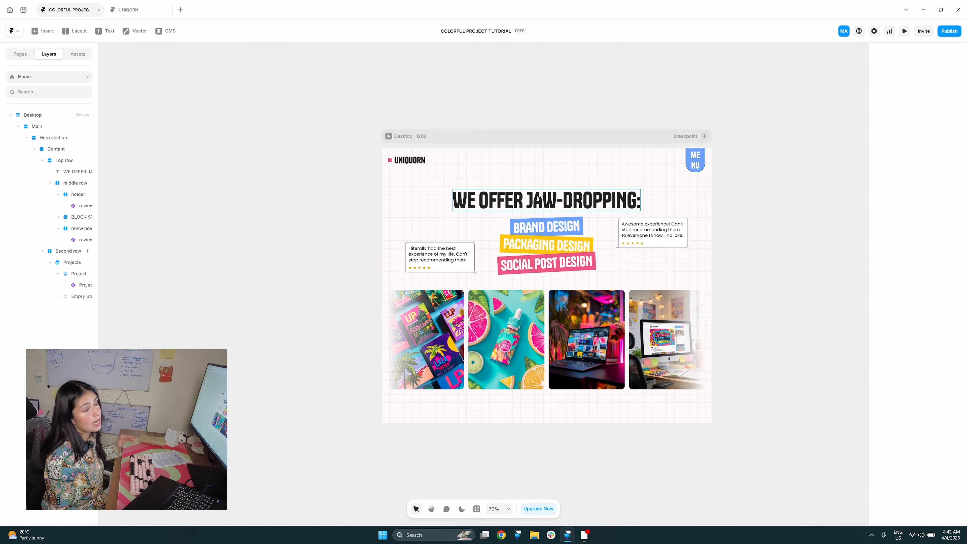
# - In the Second row's Ticker effect, set Speed and Hover to 0% and turn Draggable on
pyautogui.click(549, 343)
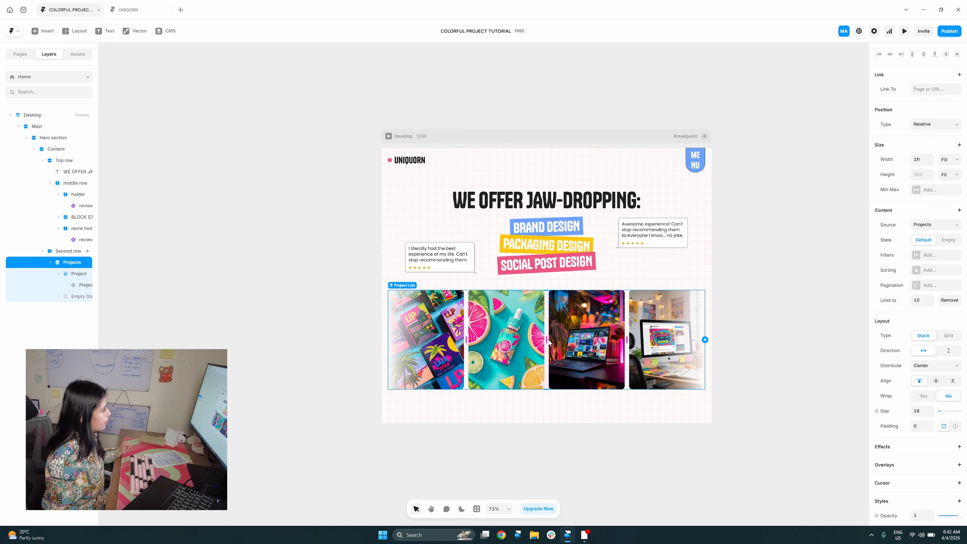
pyautogui.click(65, 252)
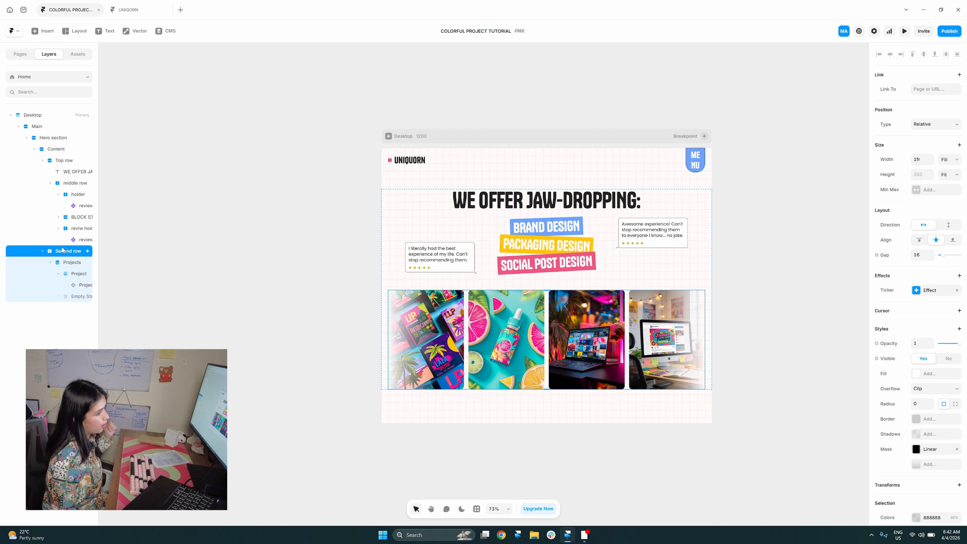
pyautogui.click(928, 291)
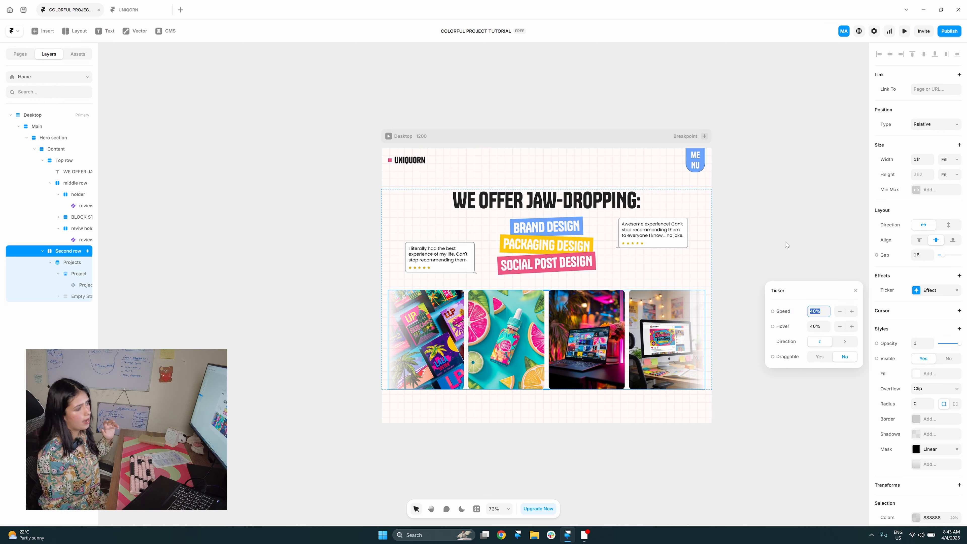
pyautogui.click(810, 314)
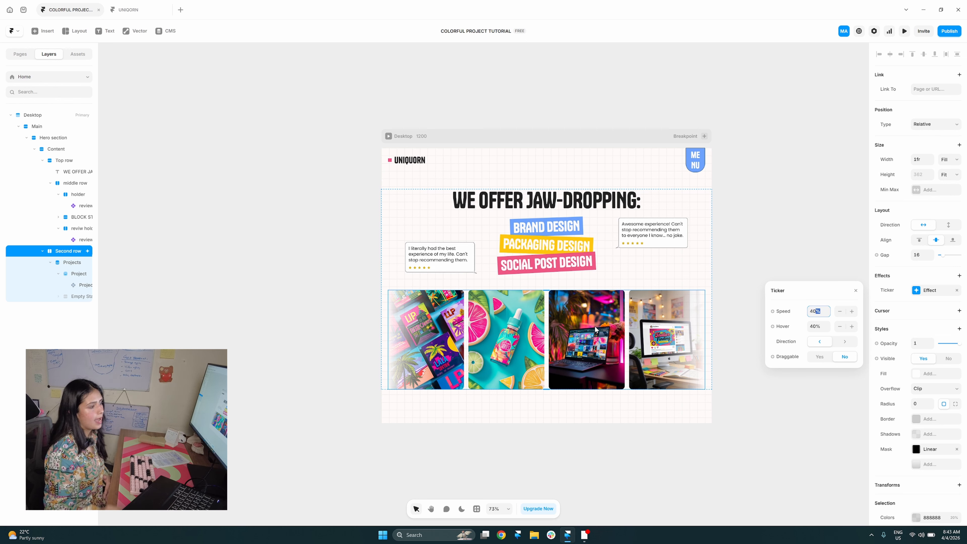
pyautogui.moveTo(826, 312); pyautogui.dragTo(813, 311)
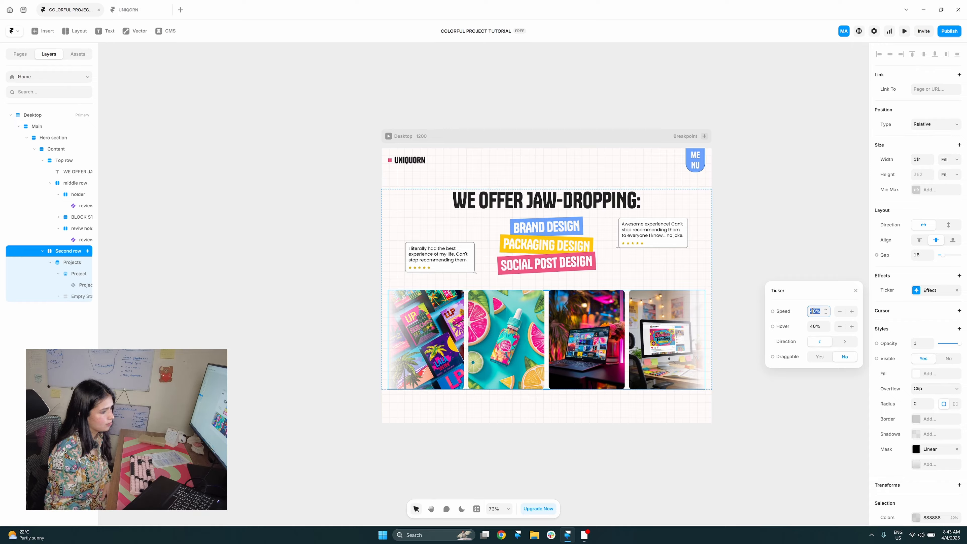
pyautogui.write('0')
pyautogui.click(820, 322)
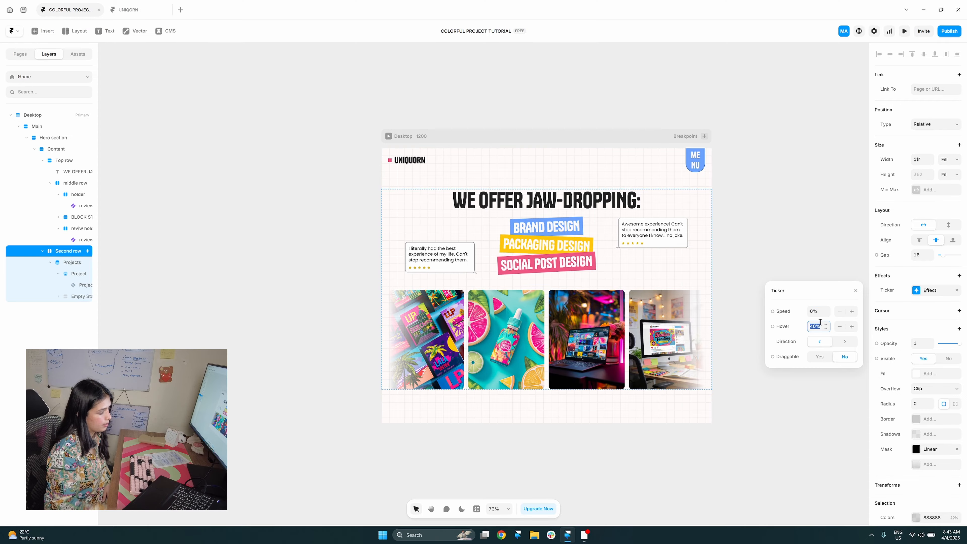
pyautogui.write('0')
pyautogui.click(820, 357)
pyautogui.click(739, 301)
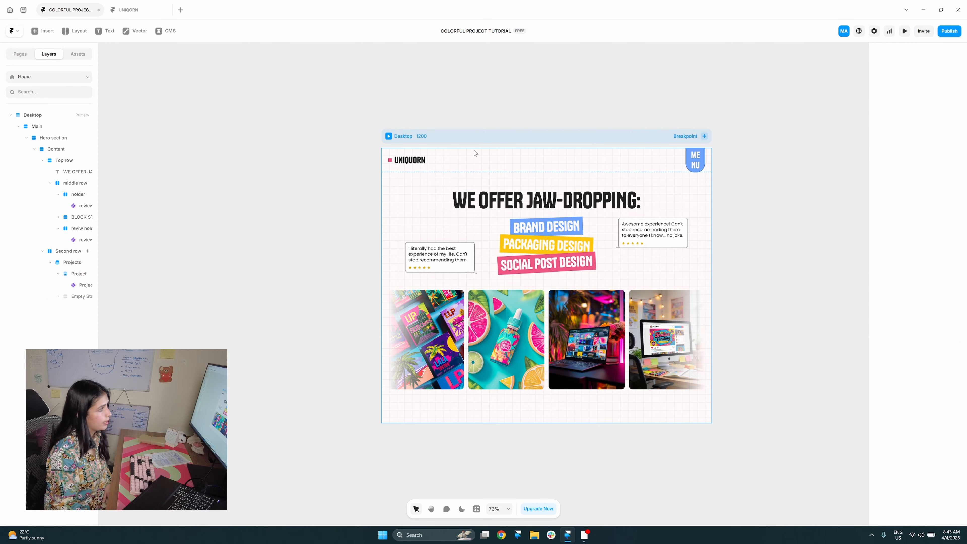
# - Switch to the UNIQORN reference project and preview its Phone breakpoint, and close the preview
pyautogui.click(135, 10)
pyautogui.hscroll(10, 632, 195)
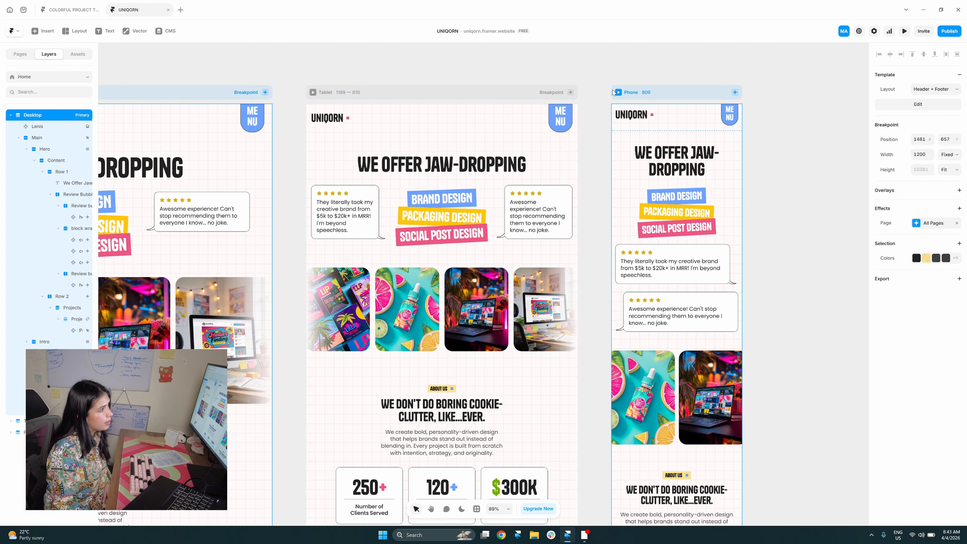
pyautogui.click(618, 94)
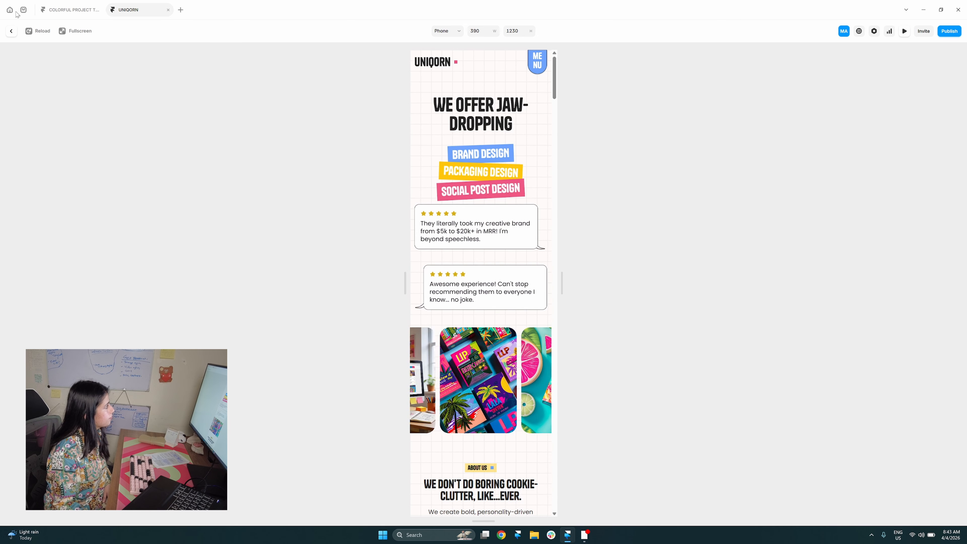
pyautogui.click(11, 31)
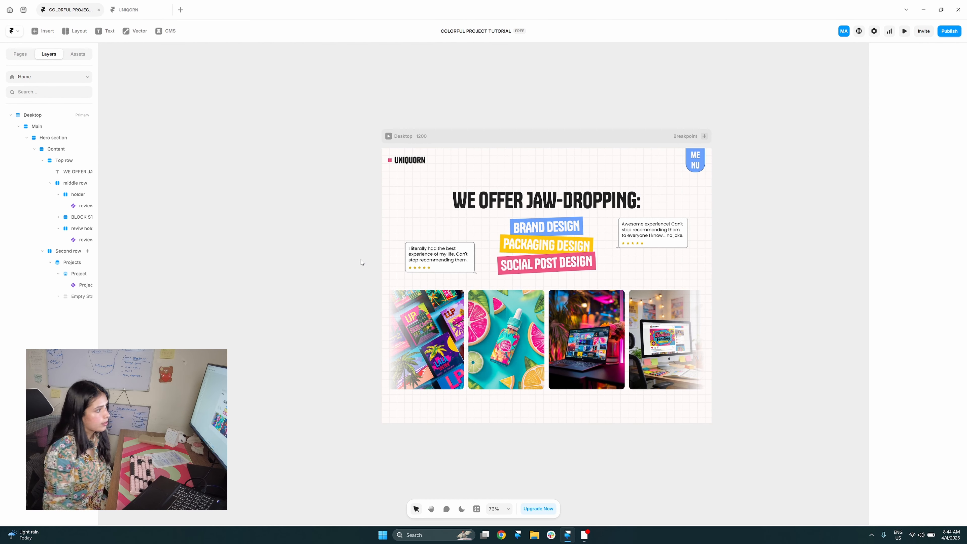
# - Preview the UNIQORN reference project's Tablet breakpoint, close the preview, and return to the tutorial project
pyautogui.click(126, 10)
pyautogui.click(440, 86)
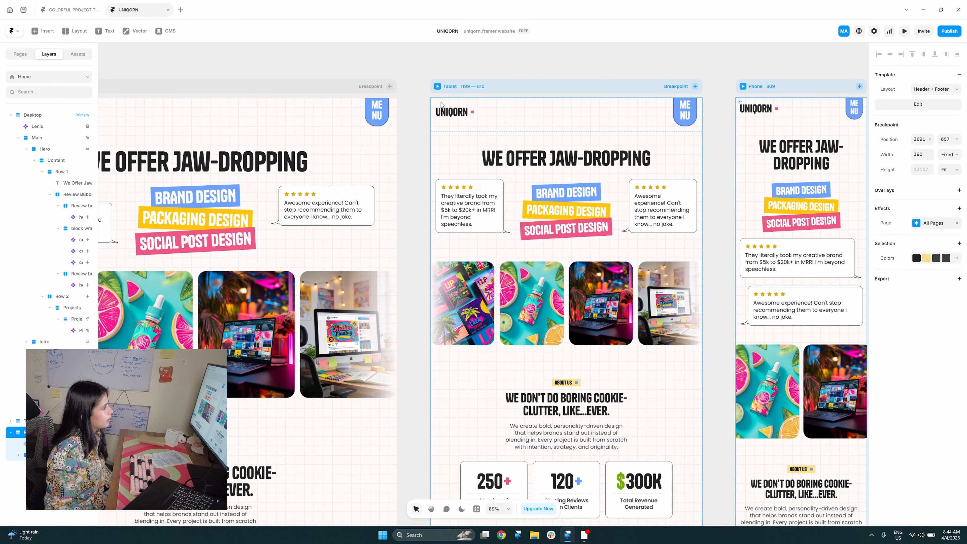
pyautogui.click(438, 87)
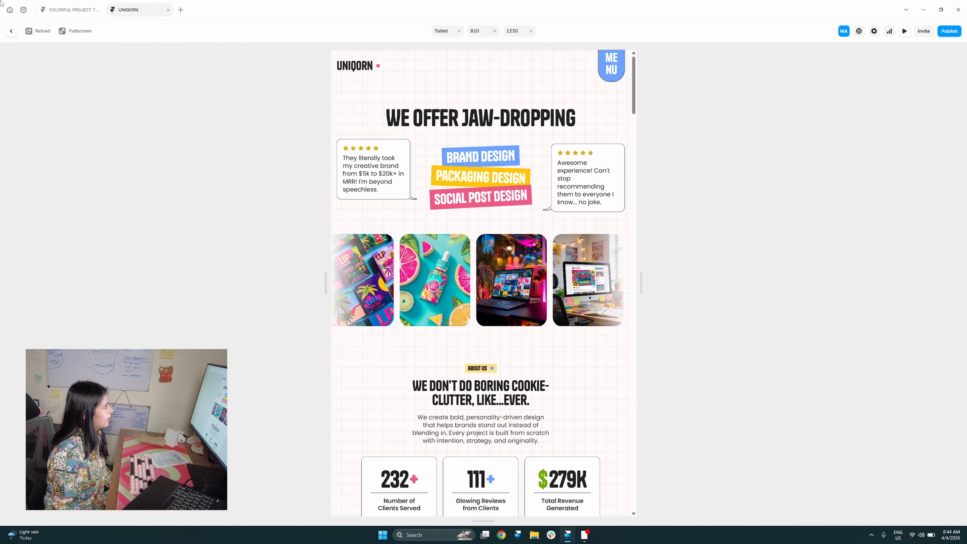
pyautogui.click(9, 32)
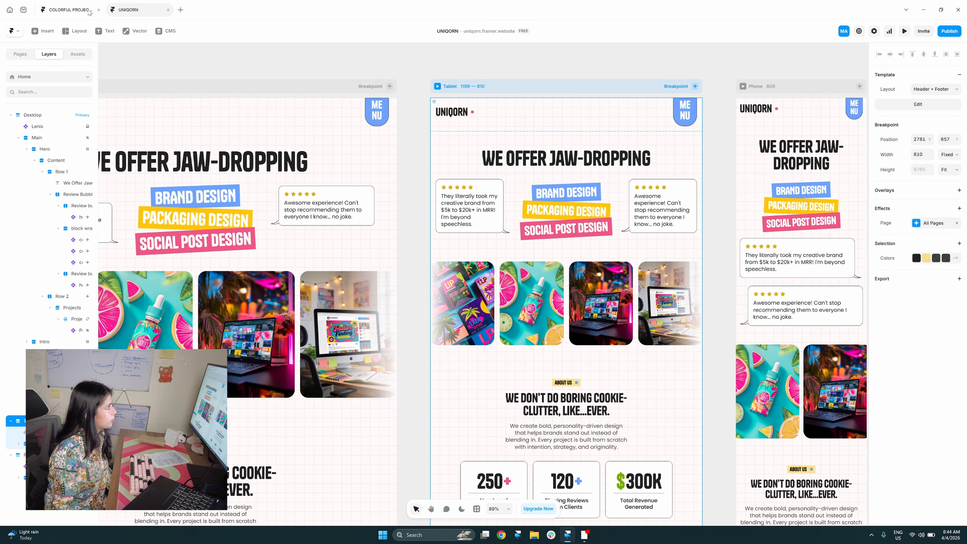
pyautogui.click(74, 9)
pyautogui.moveTo(408, 201); pyautogui.dragTo(393, 198)
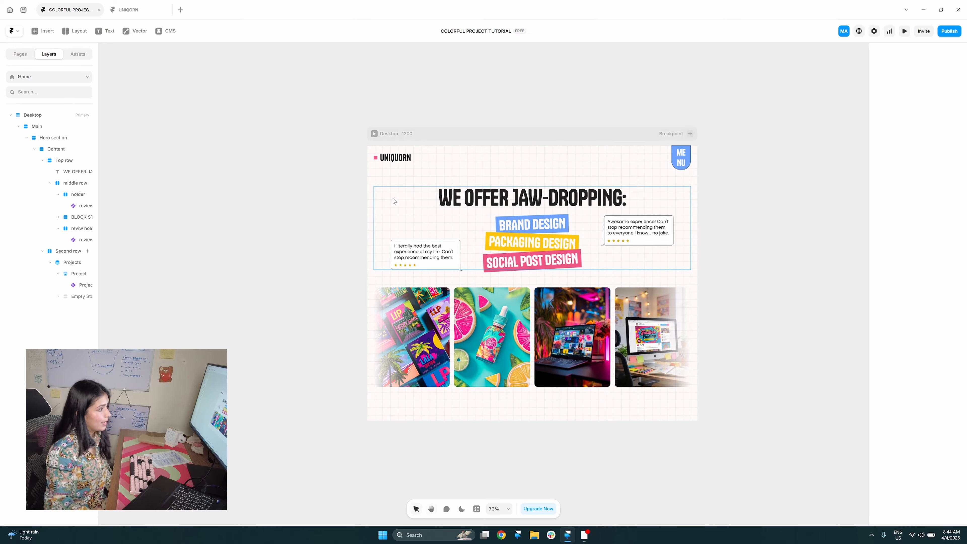
pyautogui.click(460, 322)
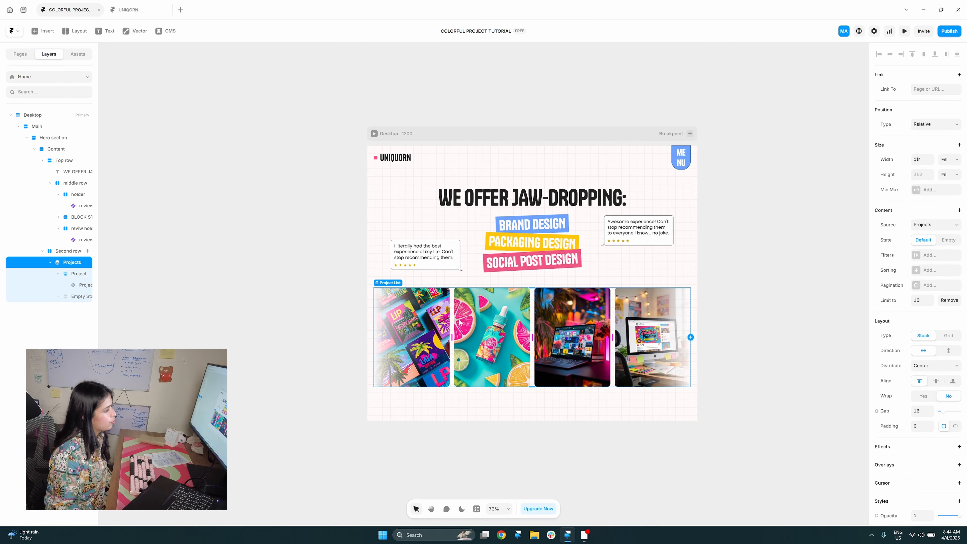
pyautogui.click(714, 347)
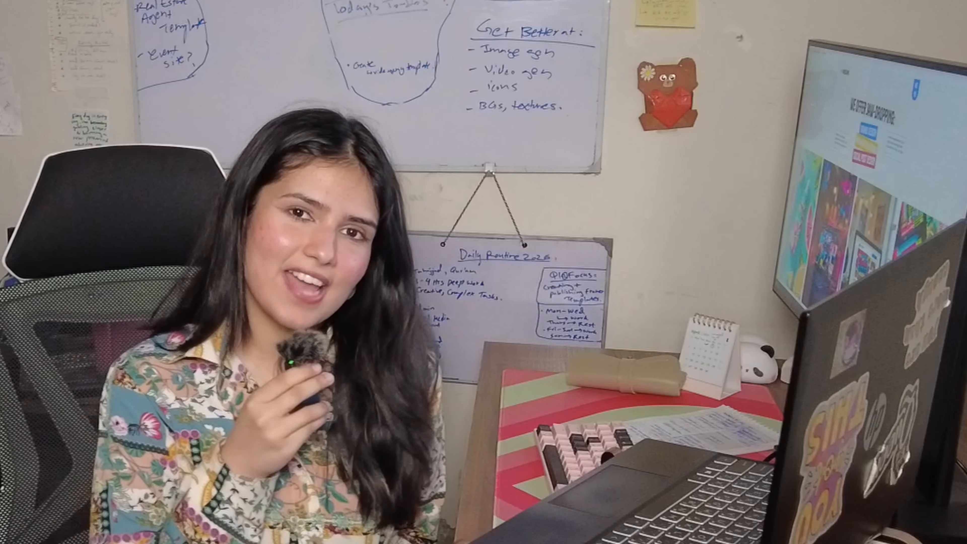